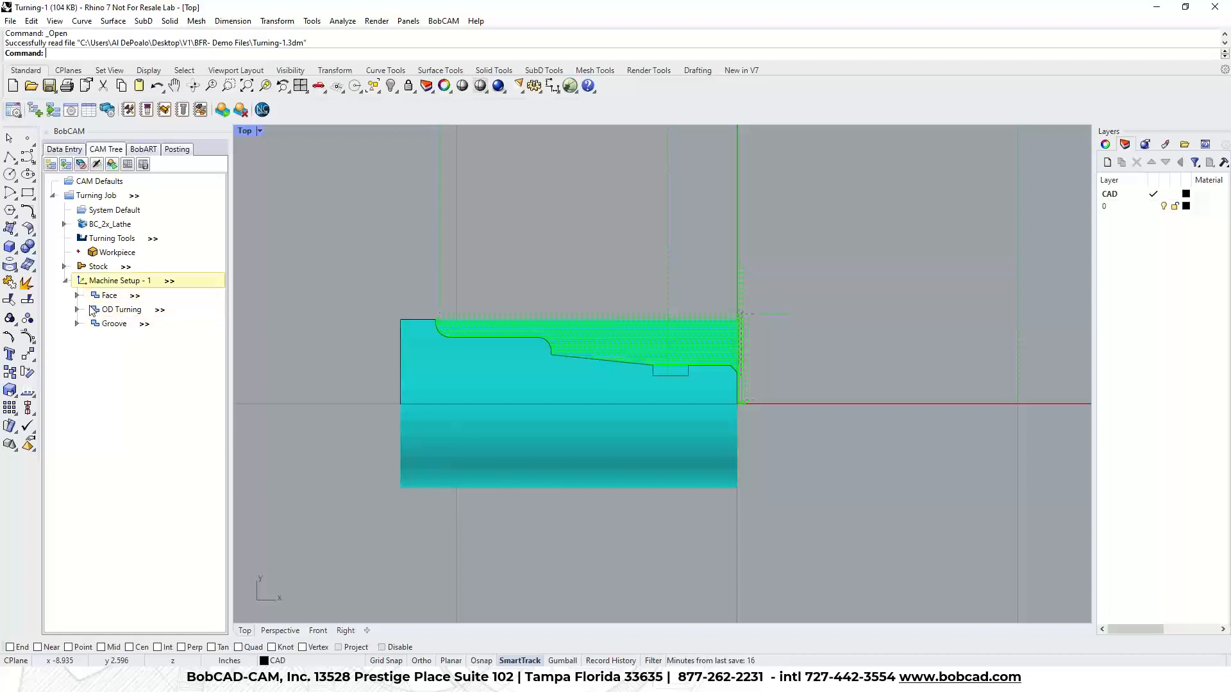
Expand the Turning Job and examine its system default, BC_2x_Lathe machine and Single_Line.BCPst post processor entries.
{"action": "left_click", "coordinate": [54, 197]}
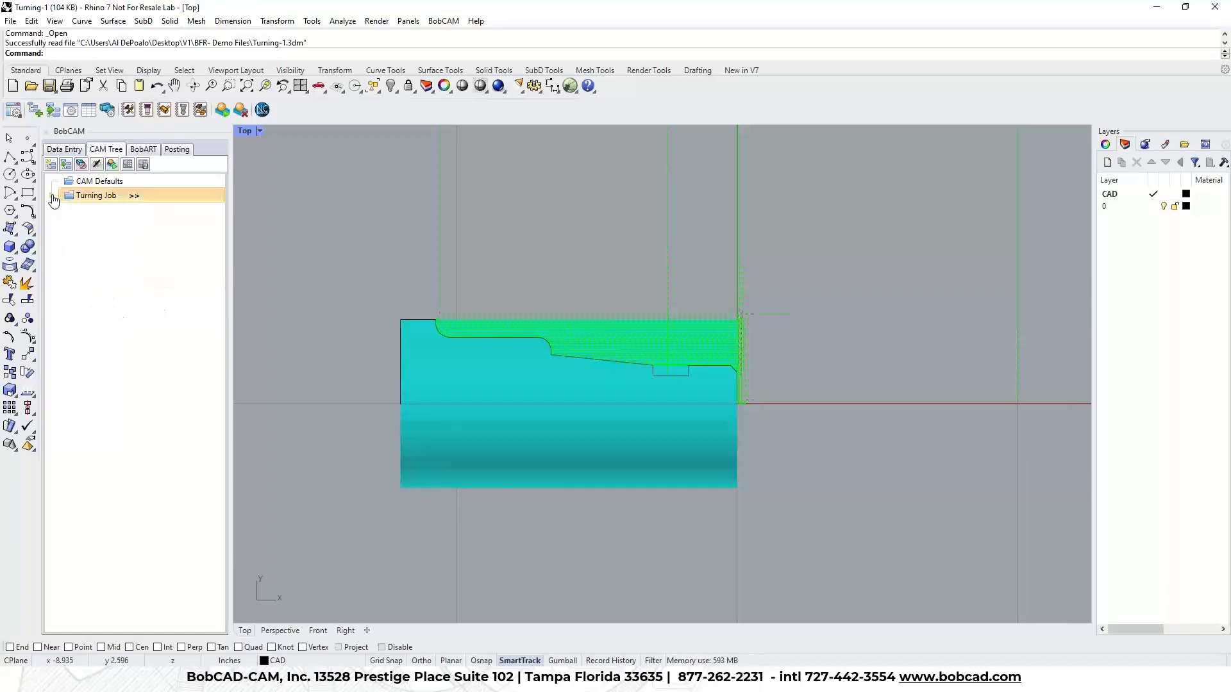
{"action": "left_click", "coordinate": [52, 196]}
{"action": "left_click", "coordinate": [52, 196]}
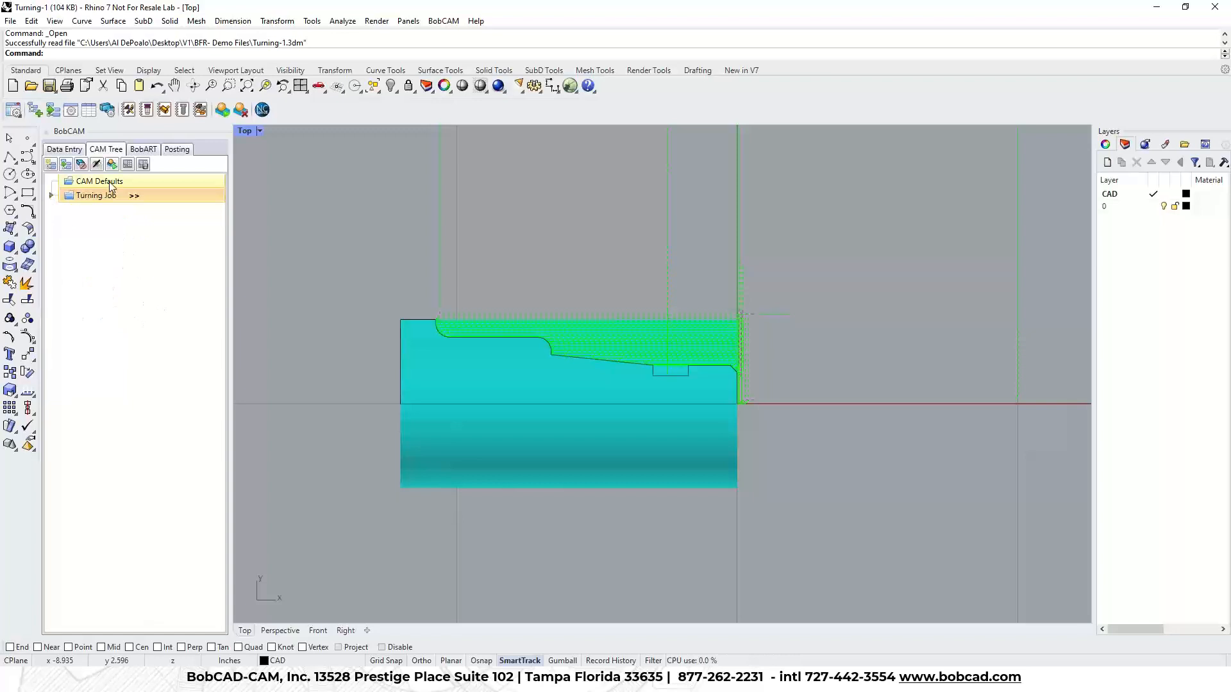
{"action": "left_click", "coordinate": [53, 200]}
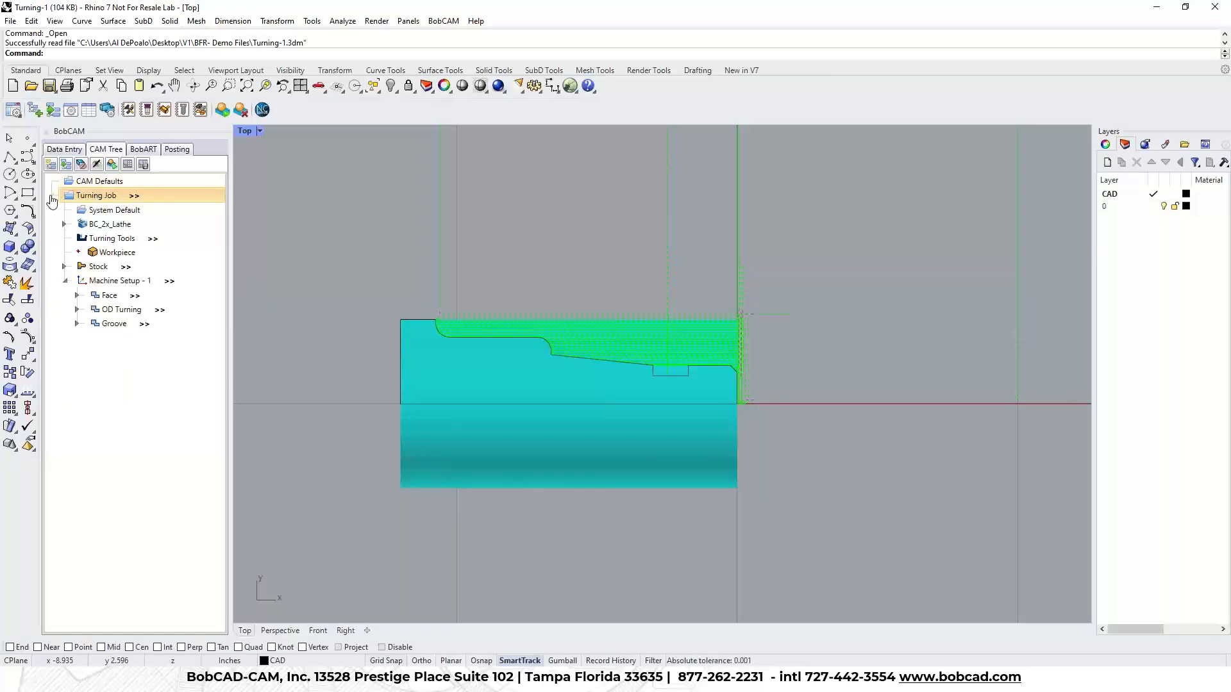
{"action": "left_click", "coordinate": [138, 211]}
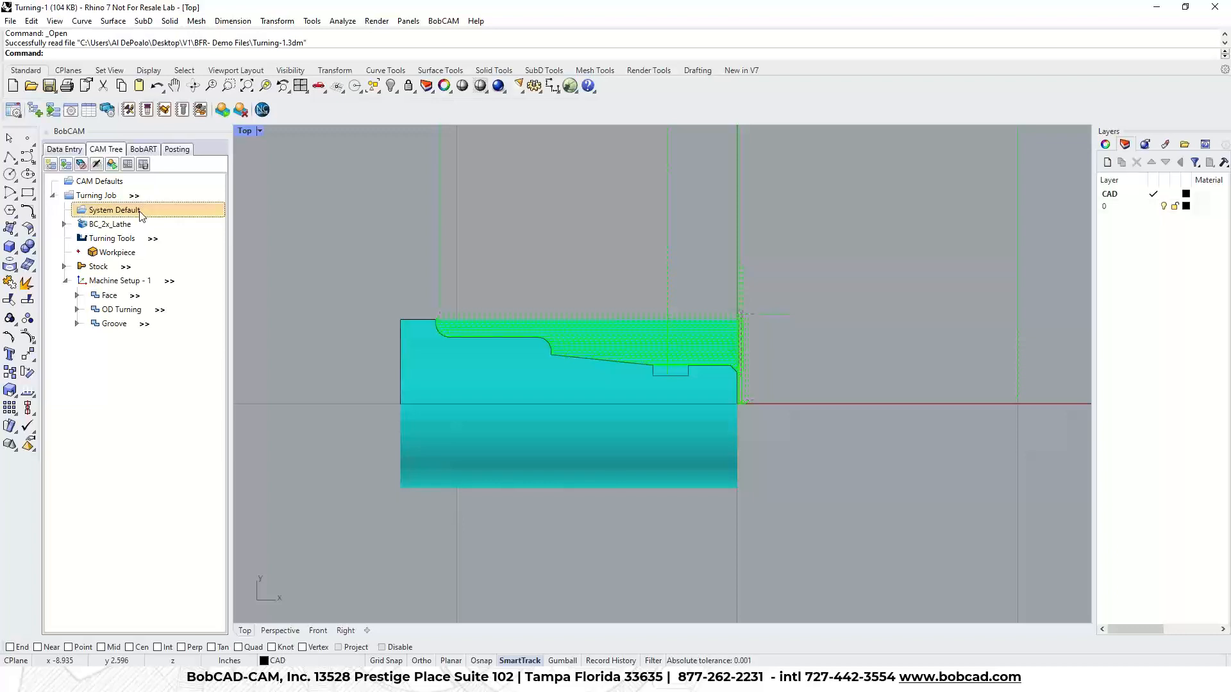
{"action": "left_click", "coordinate": [125, 225]}
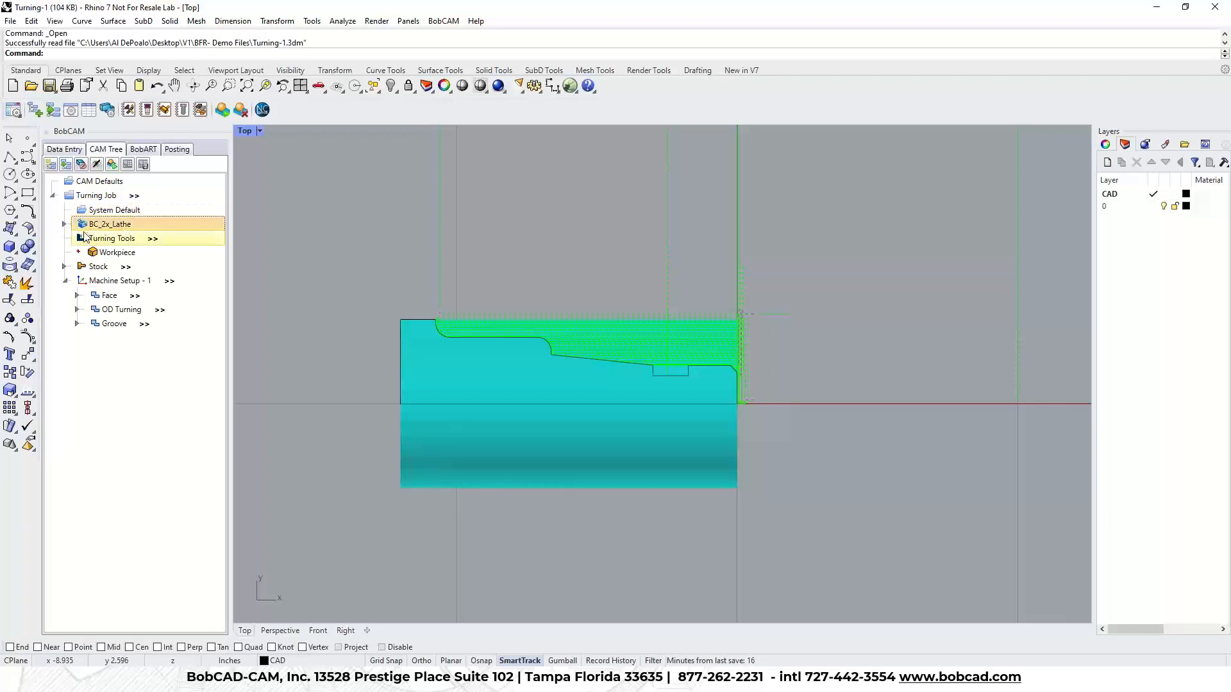
{"action": "left_click", "coordinate": [65, 224]}
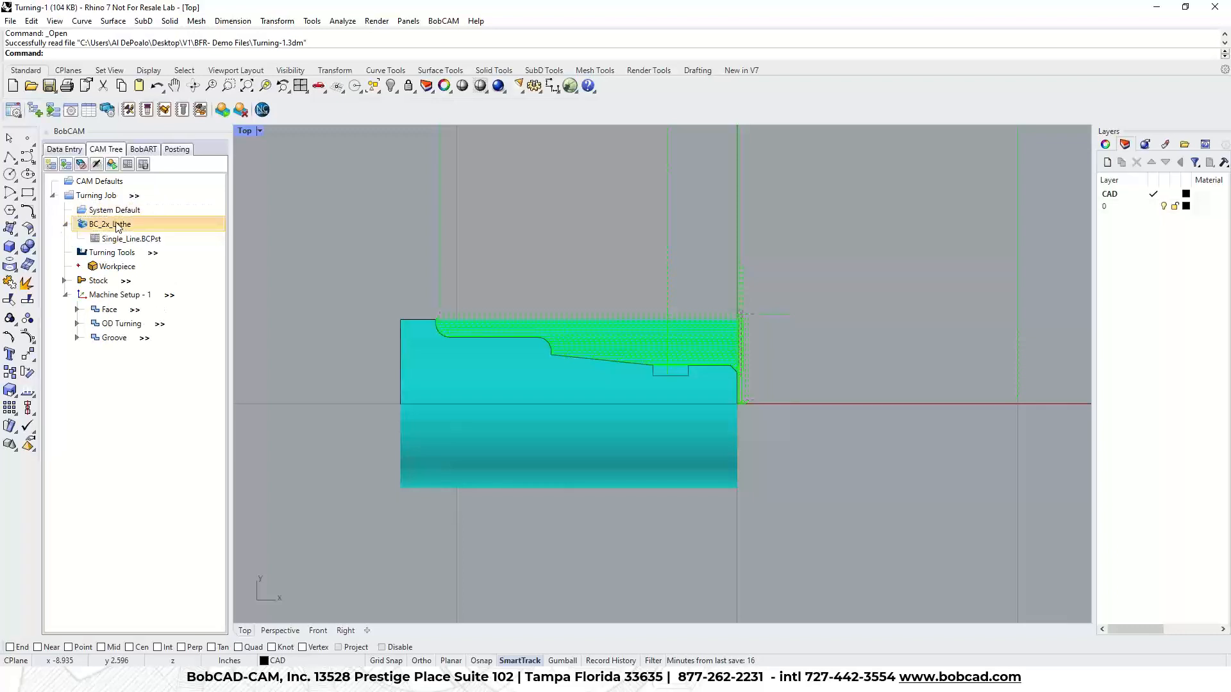
{"action": "left_click", "coordinate": [164, 241]}
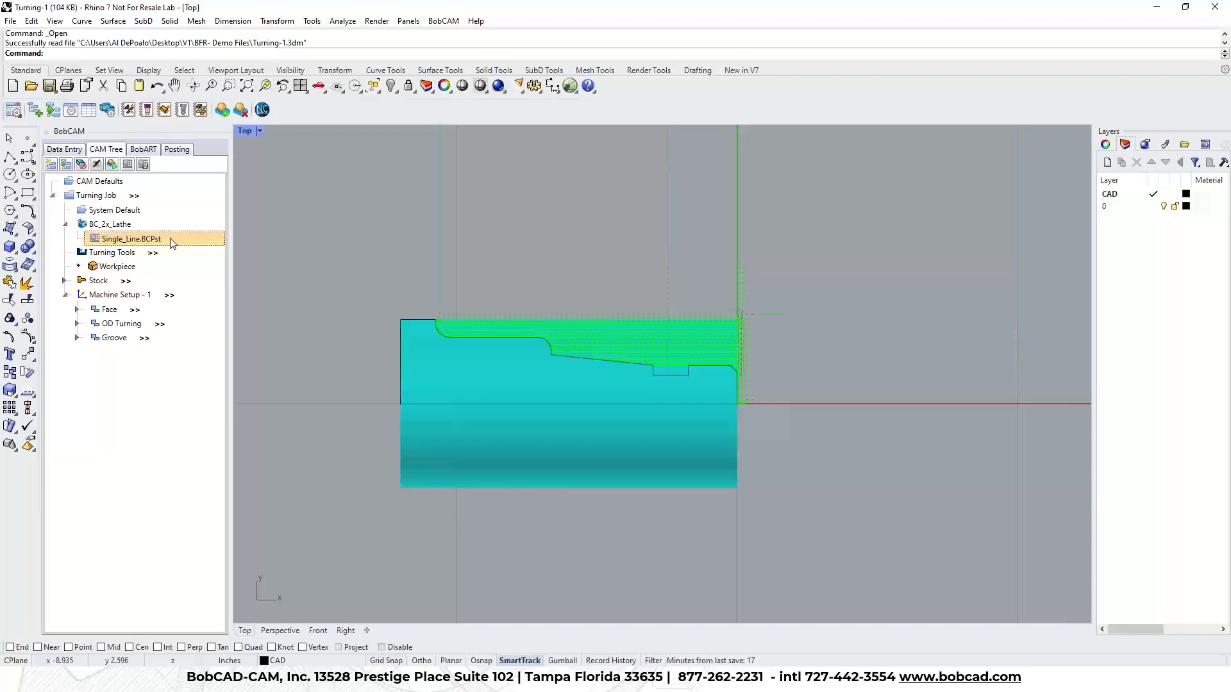
Open the turning tool library and browse the lathe tools in the rough, finish and groove categories.
{"action": "left_click", "coordinate": [139, 255]}
{"action": "right_click", "coordinate": [137, 256]}
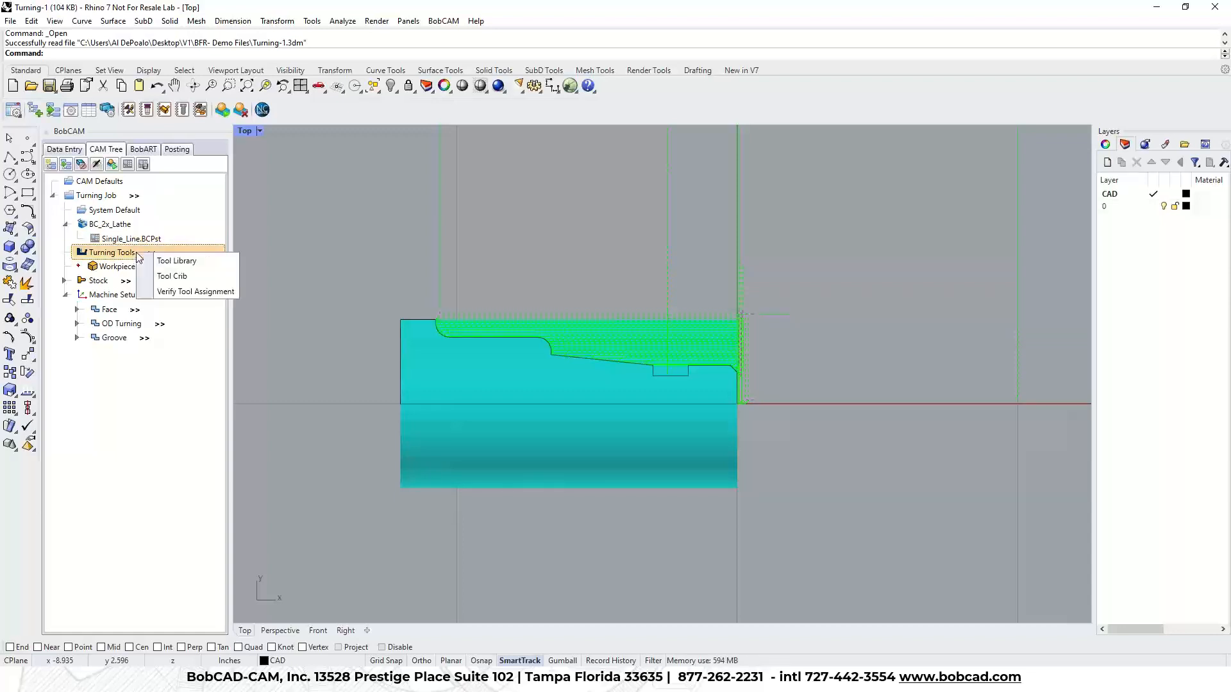
{"action": "left_click", "coordinate": [221, 263]}
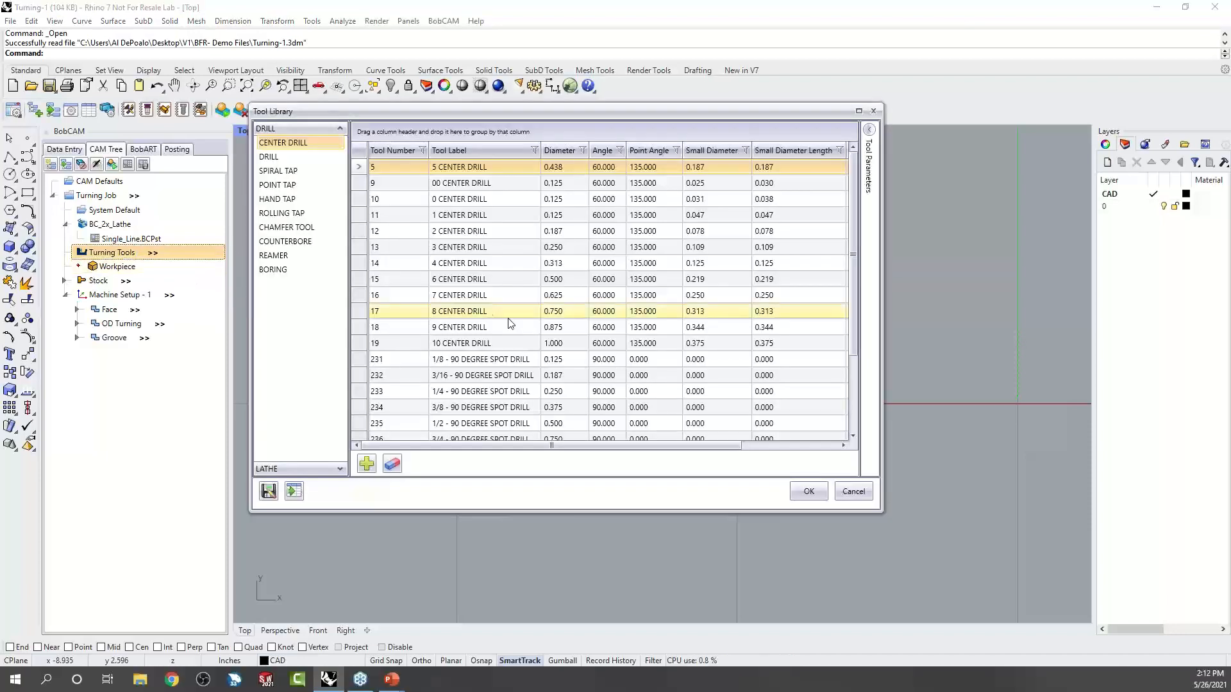
{"action": "left_click", "coordinate": [321, 127]}
{"action": "left_click", "coordinate": [290, 142]}
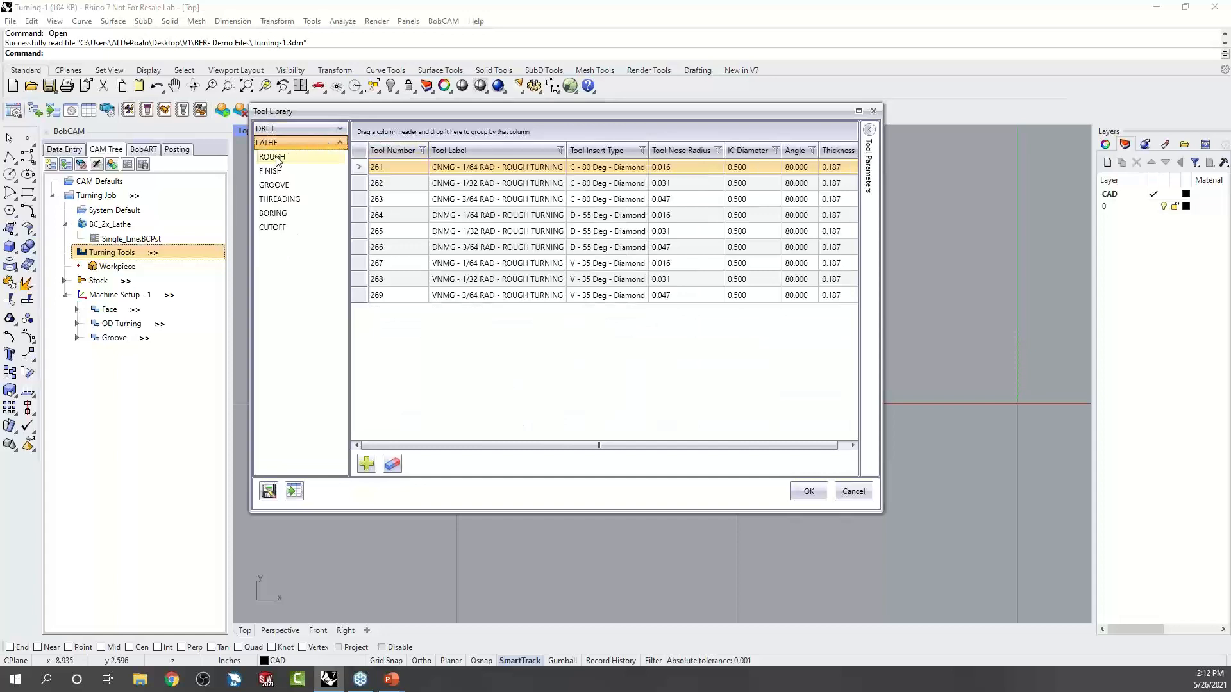
{"action": "left_click", "coordinate": [277, 172]}
{"action": "left_click", "coordinate": [276, 185]}
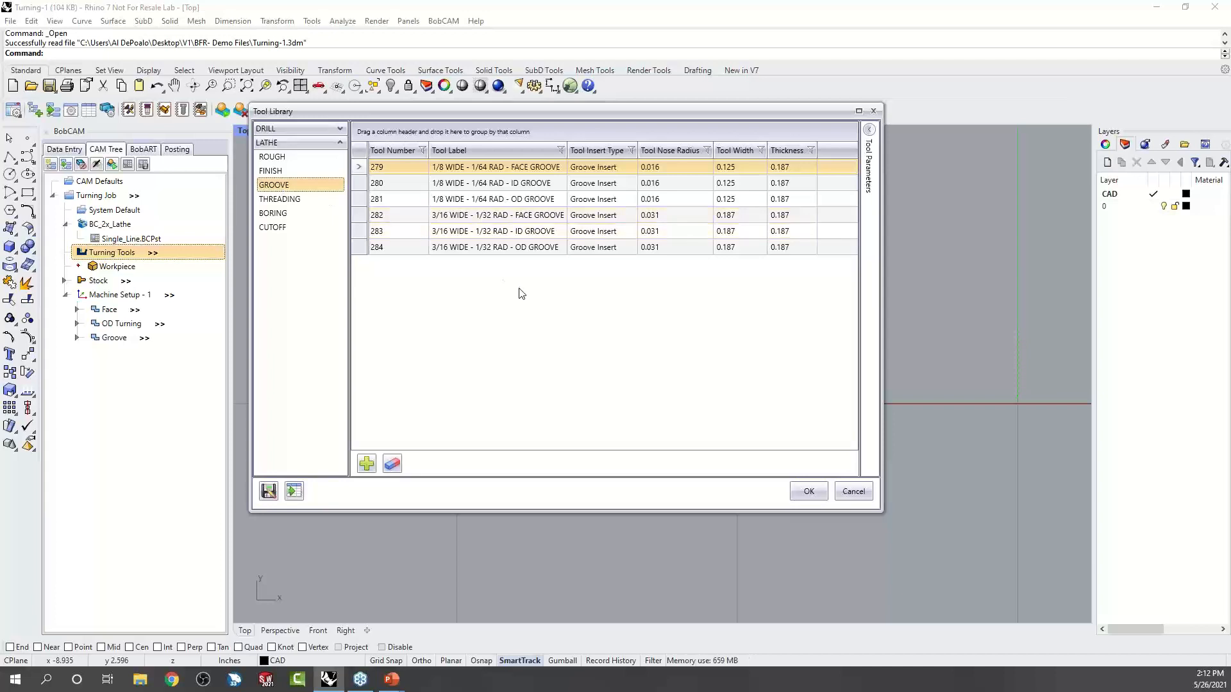
Try adding a new groove tool to the library, review its tool parameters, and leave the library without saving.
{"action": "left_click", "coordinate": [369, 467]}
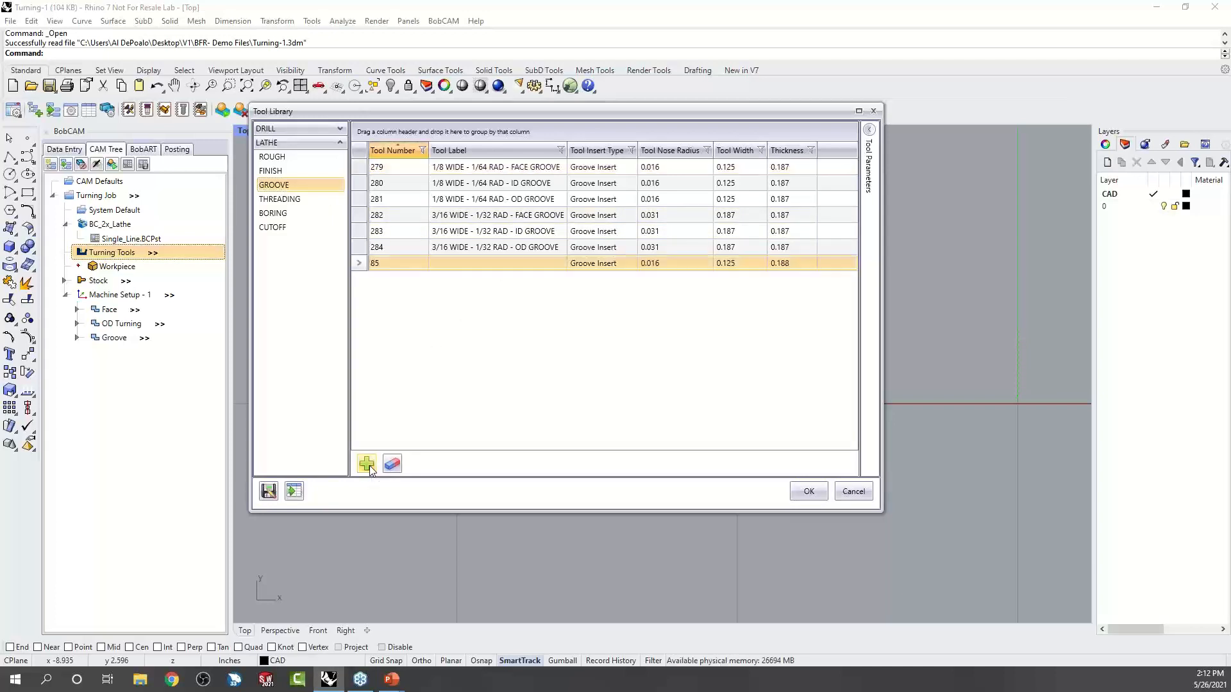
{"action": "left_click", "coordinate": [869, 182]}
{"action": "scroll", "coordinate": [825, 351], "scroll_direction": "down", "scroll_amount": 1}
{"action": "scroll", "coordinate": [825, 351], "scroll_direction": "down", "scroll_amount": 5}
{"action": "scroll", "coordinate": [821, 356], "scroll_direction": "up", "scroll_amount": 8}
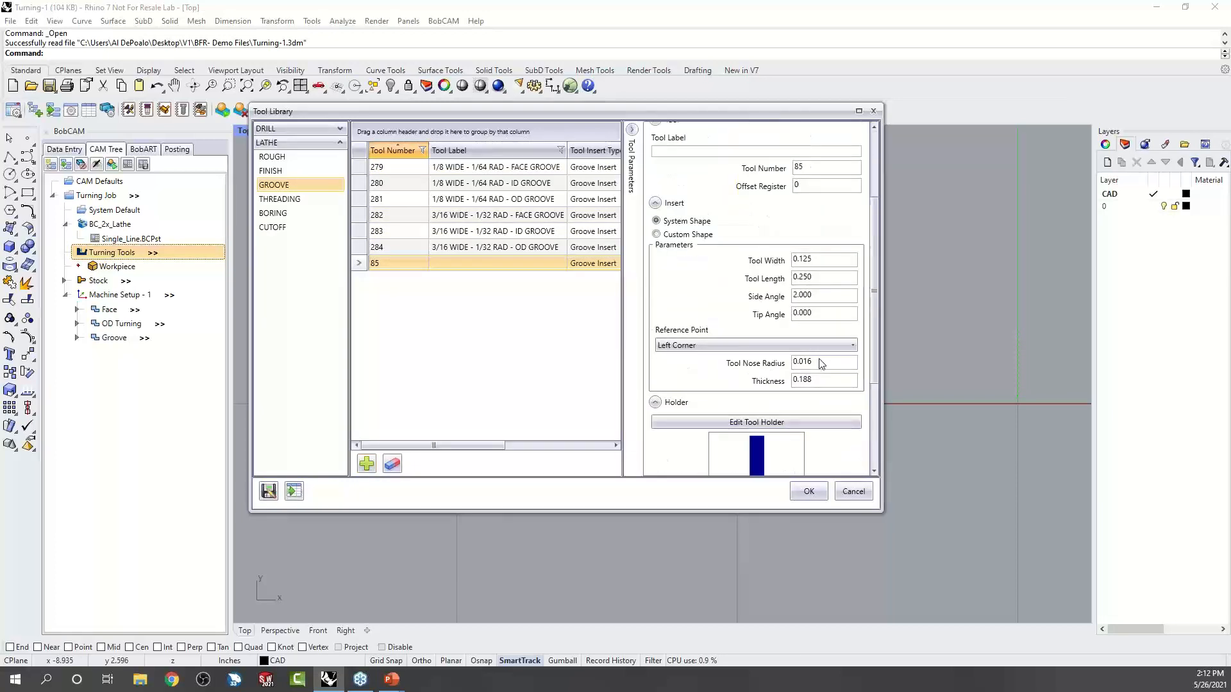
{"action": "left_click", "coordinate": [632, 130]}
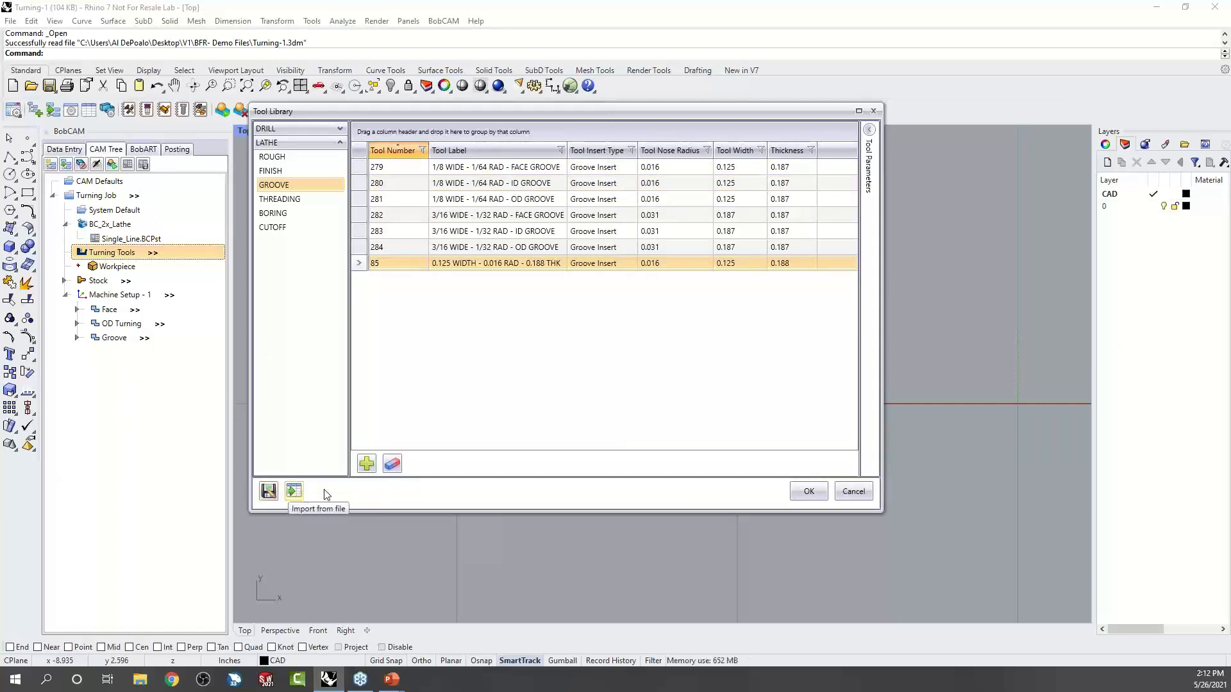
{"action": "left_click", "coordinate": [854, 492]}
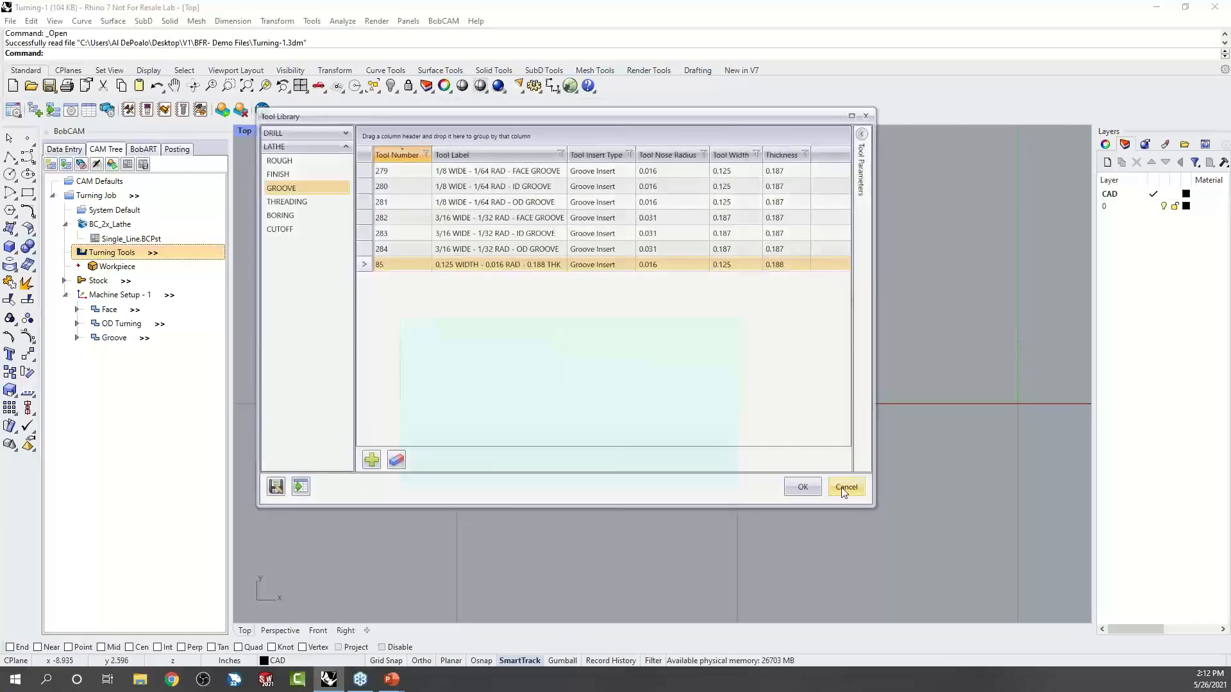
Examine the job's tool crib and the file types available for importing tools, leaving both without changes.
{"action": "right_click", "coordinate": [130, 253]}
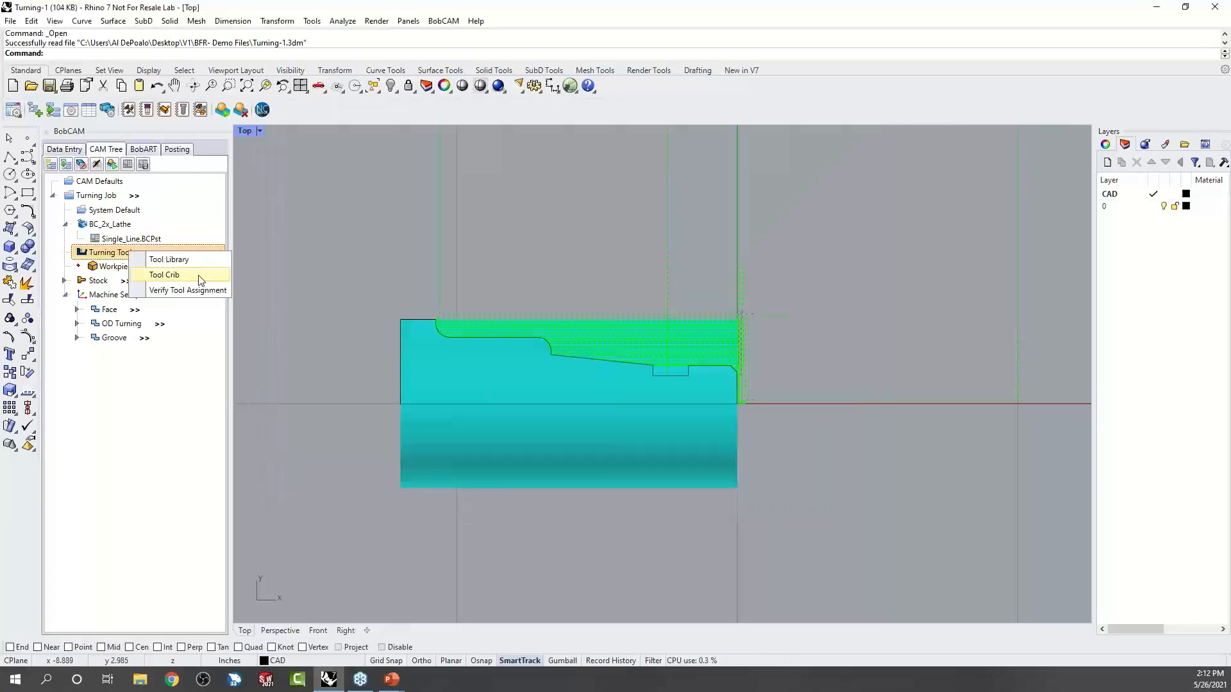
{"action": "left_click", "coordinate": [201, 281]}
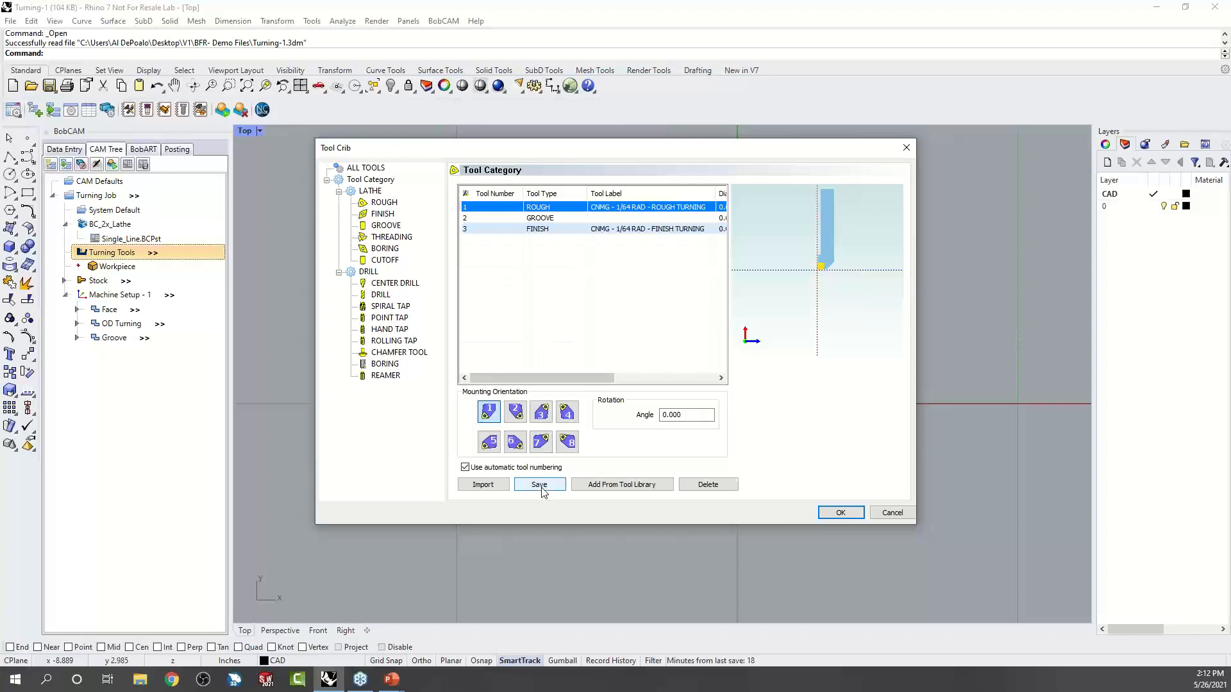
{"action": "left_click", "coordinate": [482, 484]}
{"action": "left_click", "coordinate": [882, 463]}
{"action": "left_click", "coordinate": [900, 490]}
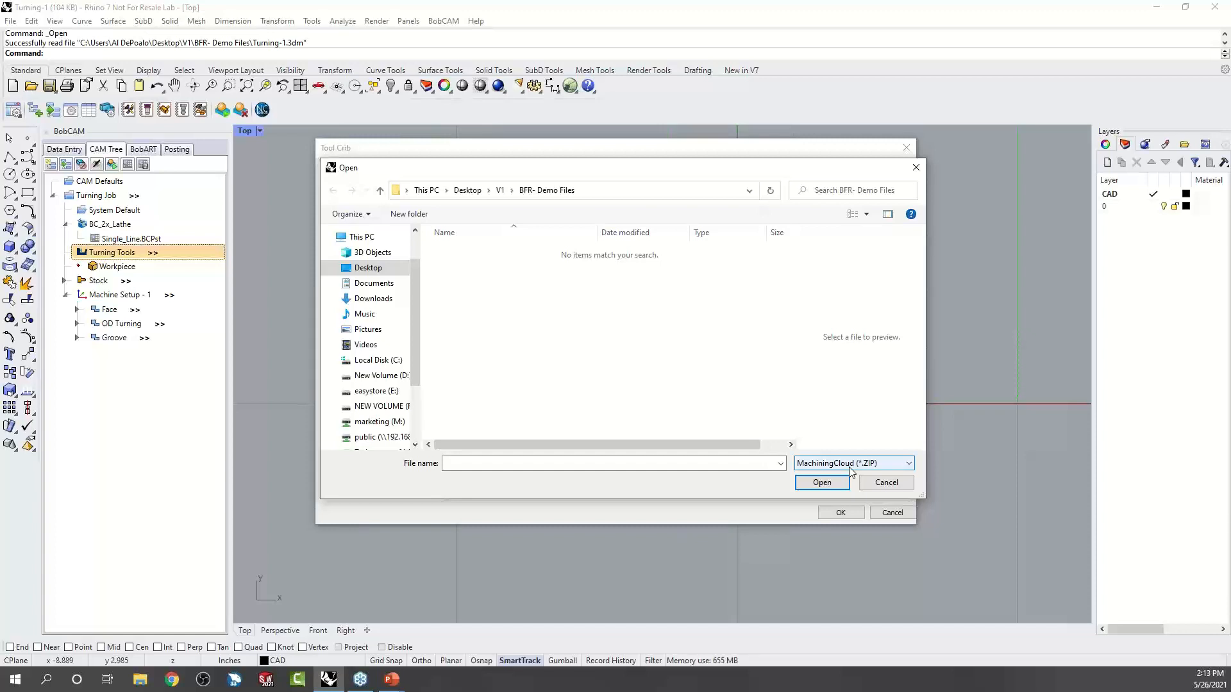
{"action": "left_click", "coordinate": [883, 486]}
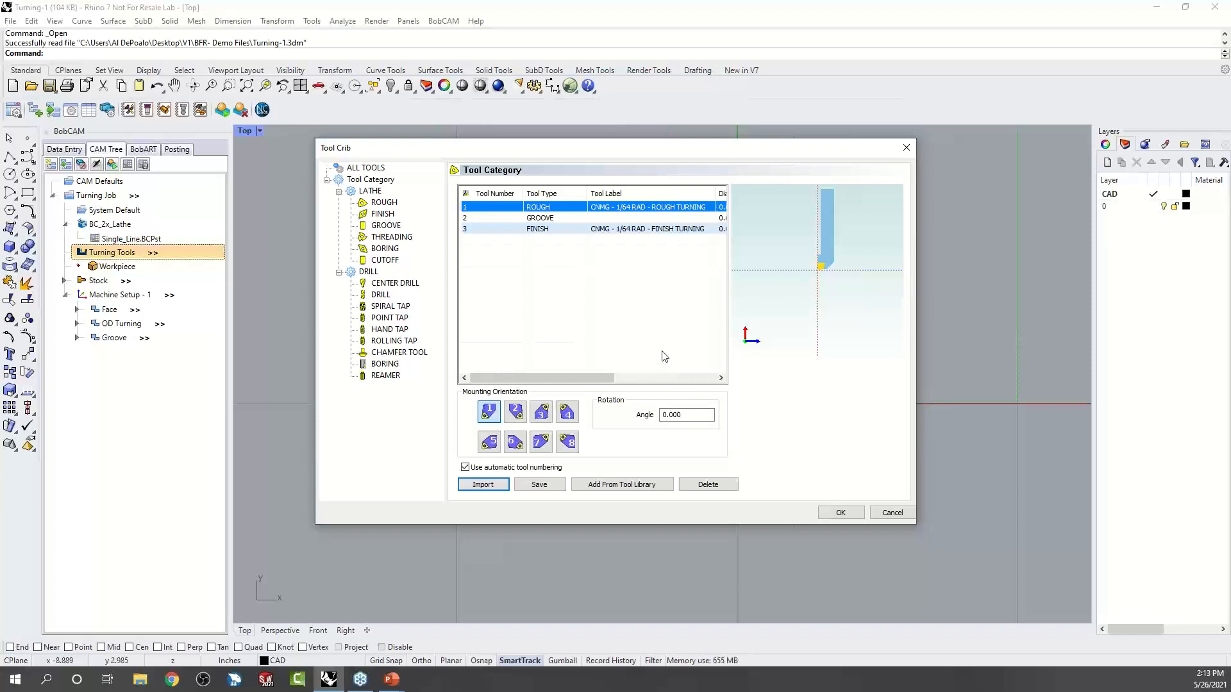
{"action": "left_click", "coordinate": [893, 512]}
Check the list of tools assigned to the turning job with Verify Tool Assignment and close it unchanged.
{"action": "left_click", "coordinate": [139, 253]}
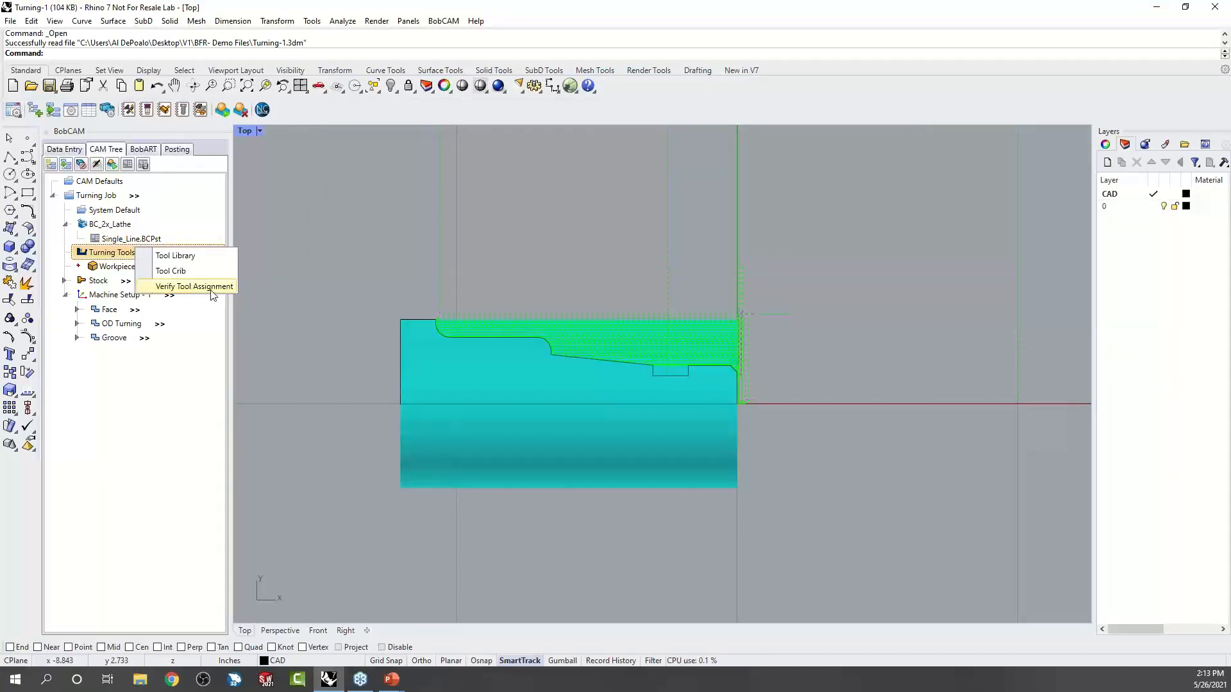
{"action": "left_click", "coordinate": [194, 287]}
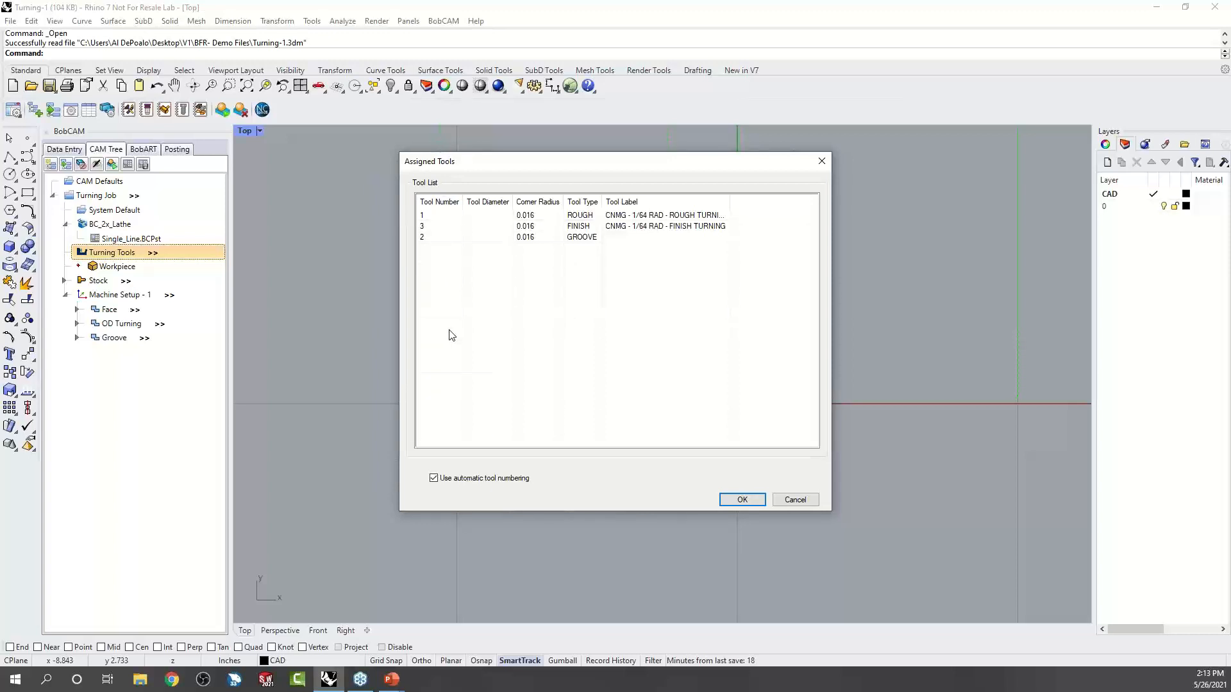
{"action": "left_click", "coordinate": [796, 500]}
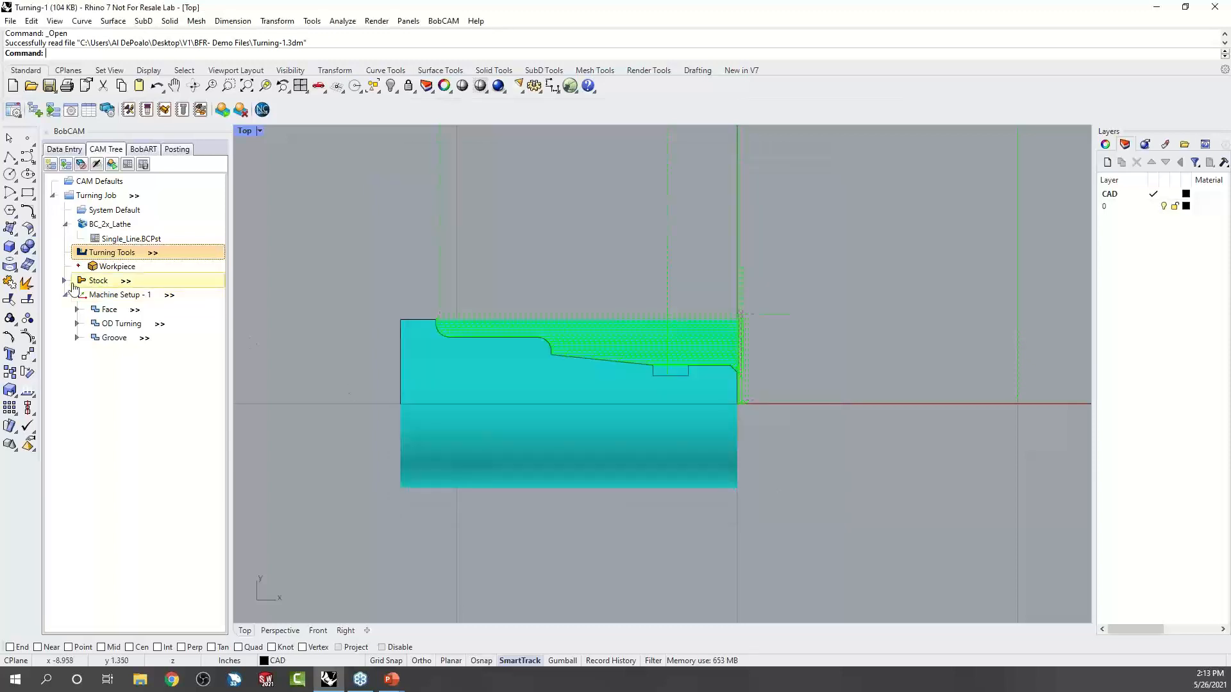
Expand the stock entry, review the stock type and size settings in the Stock Wizard, and cancel it.
{"action": "double_click", "coordinate": [93, 283]}
{"action": "right_click", "coordinate": [102, 283]}
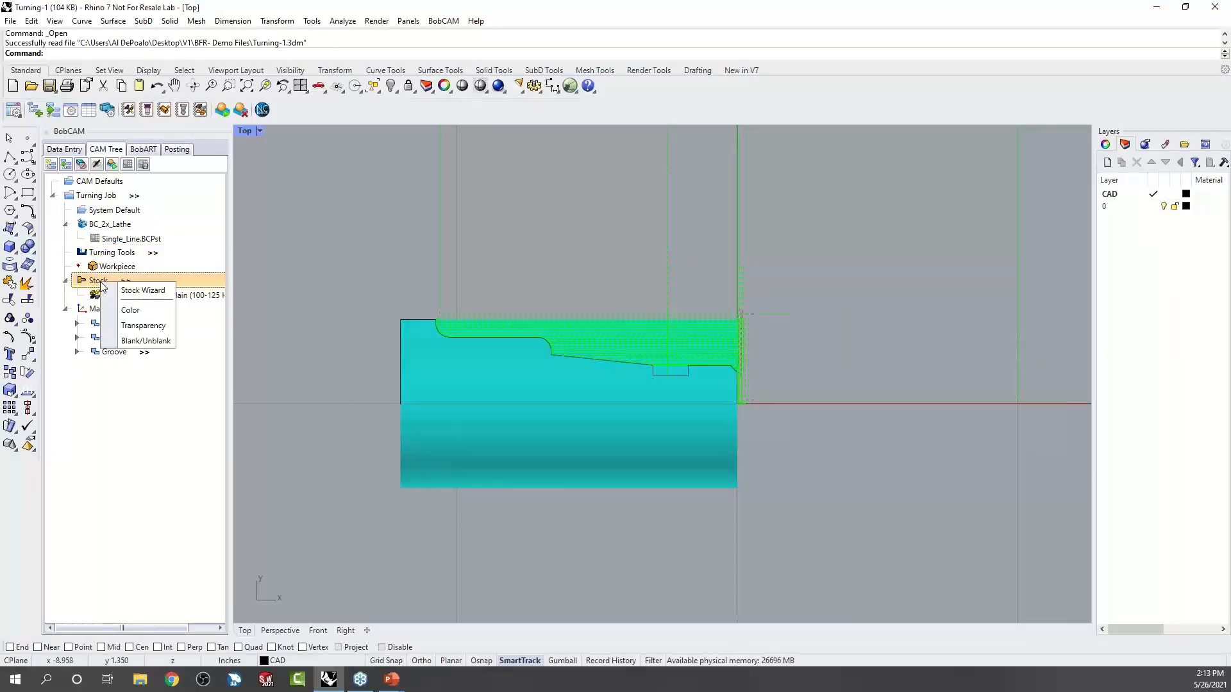
{"action": "left_click", "coordinate": [145, 287]}
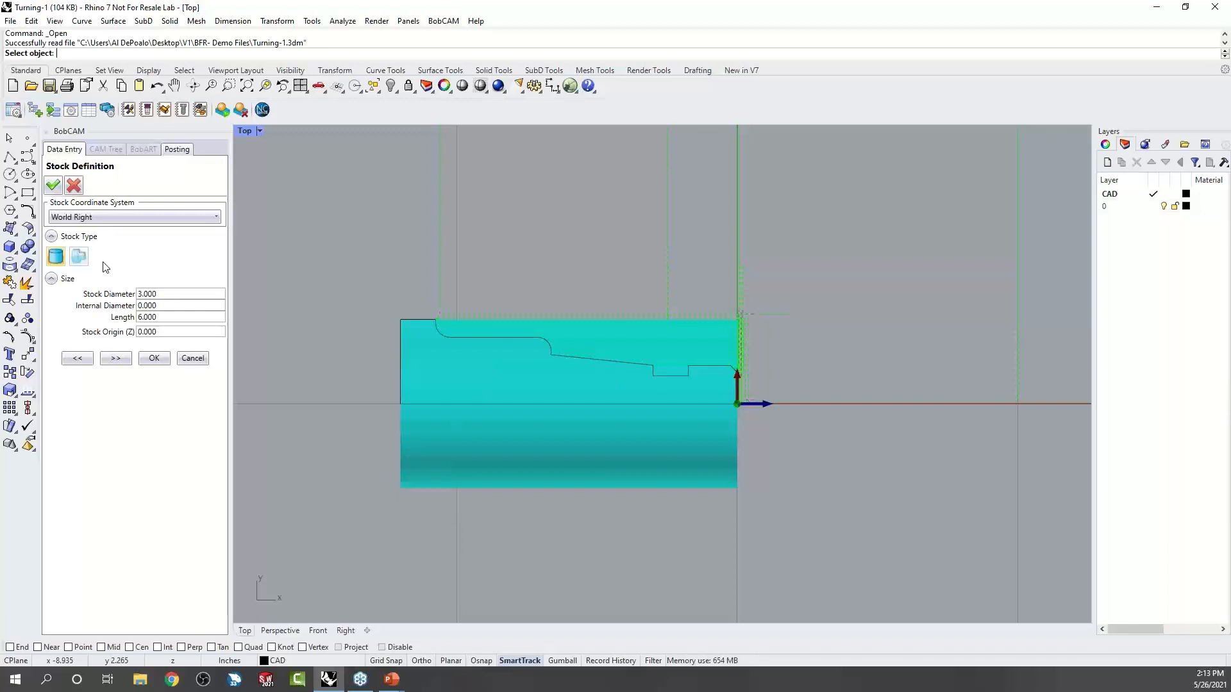
{"action": "left_click", "coordinate": [192, 360]}
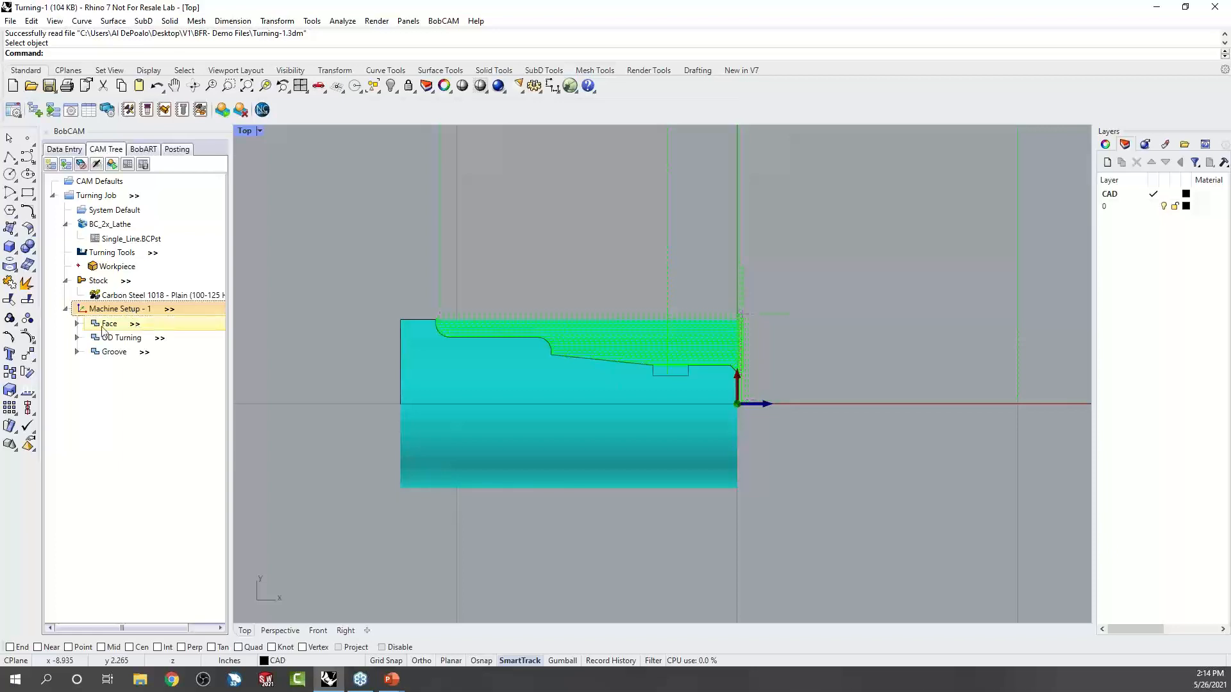
Expand the Face feature under Machine Setup - 1 and inspect its geometry and rough toolpath.
{"action": "left_click", "coordinate": [112, 328]}
{"action": "left_click", "coordinate": [77, 324]}
{"action": "left_click", "coordinate": [141, 338]}
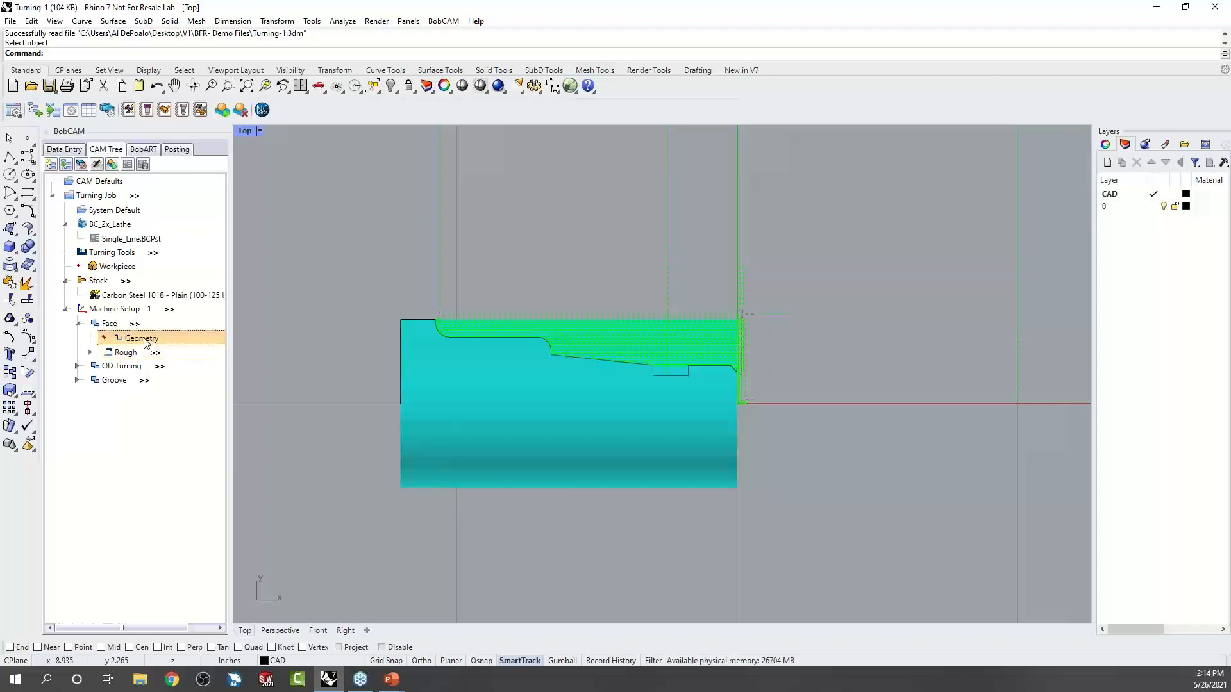
{"action": "left_click", "coordinate": [113, 325]}
{"action": "left_click", "coordinate": [135, 338]}
{"action": "left_click", "coordinate": [127, 356]}
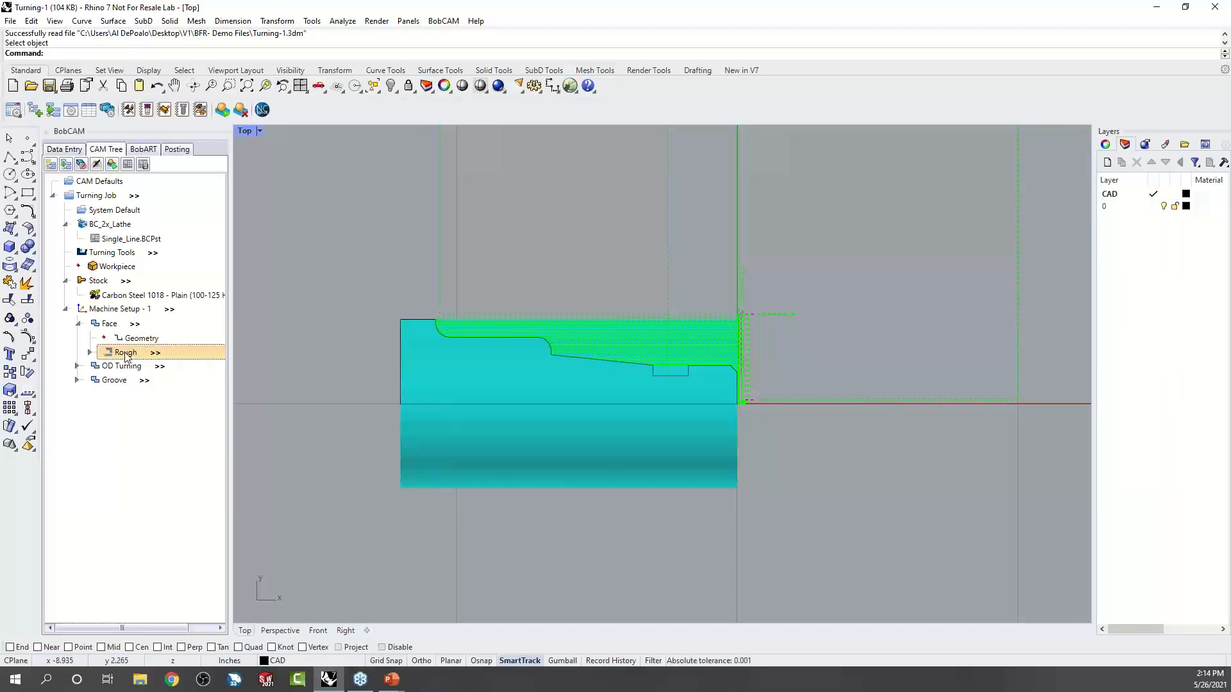
Expand the OD Turning feature and inspect its geometry, rough and basic finish toolpaths.
{"action": "double_click", "coordinate": [133, 369]}
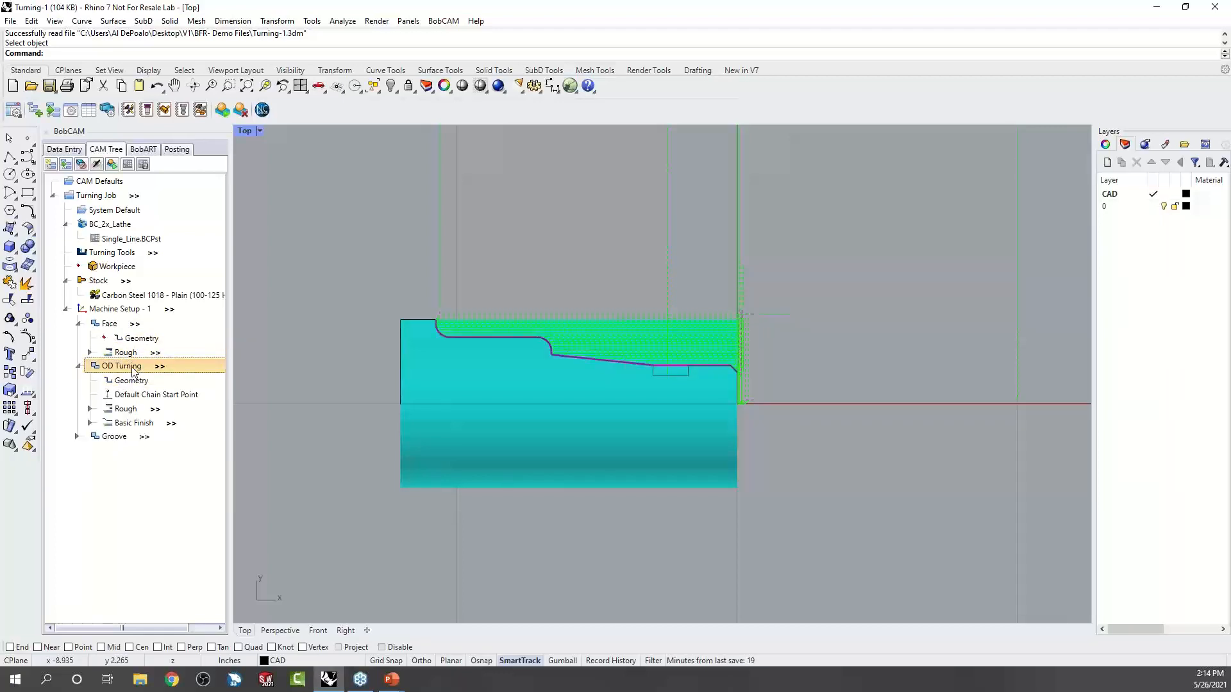
{"action": "left_click", "coordinate": [133, 383]}
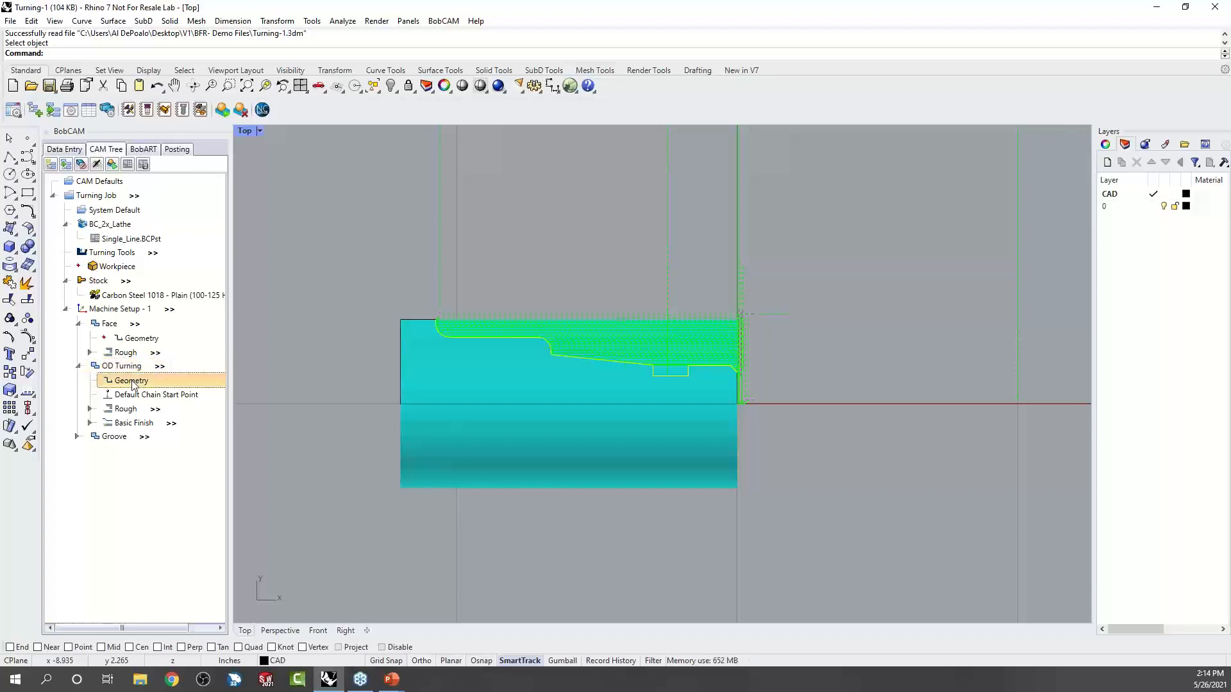
{"action": "left_click", "coordinate": [133, 411]}
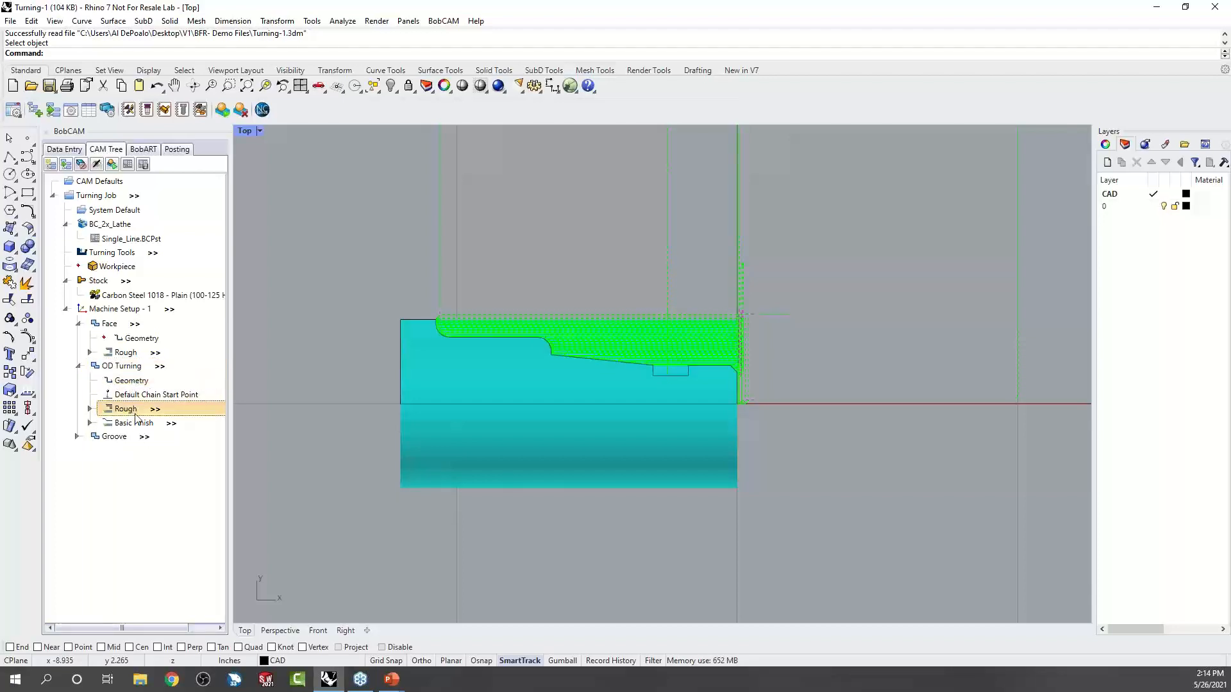
{"action": "left_click", "coordinate": [135, 424]}
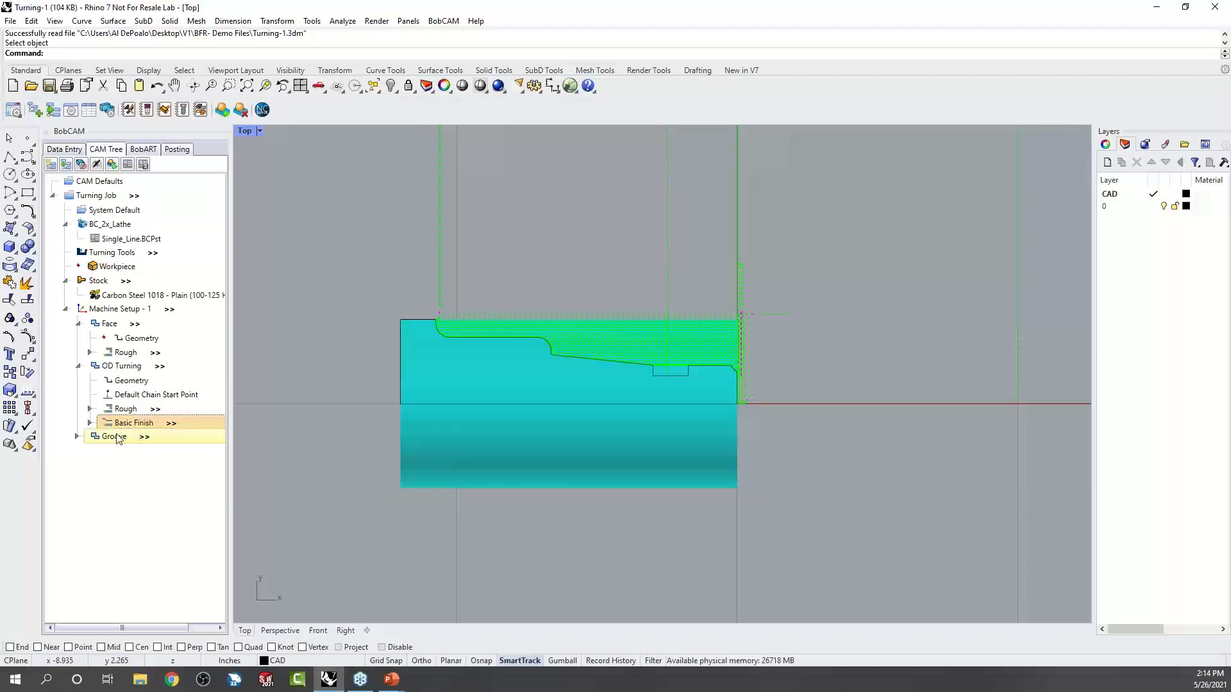
Inspect the Groove feature's geometry and rough toolpath, and collapse the Face and OD Turning features.
{"action": "left_click", "coordinate": [114, 437]}
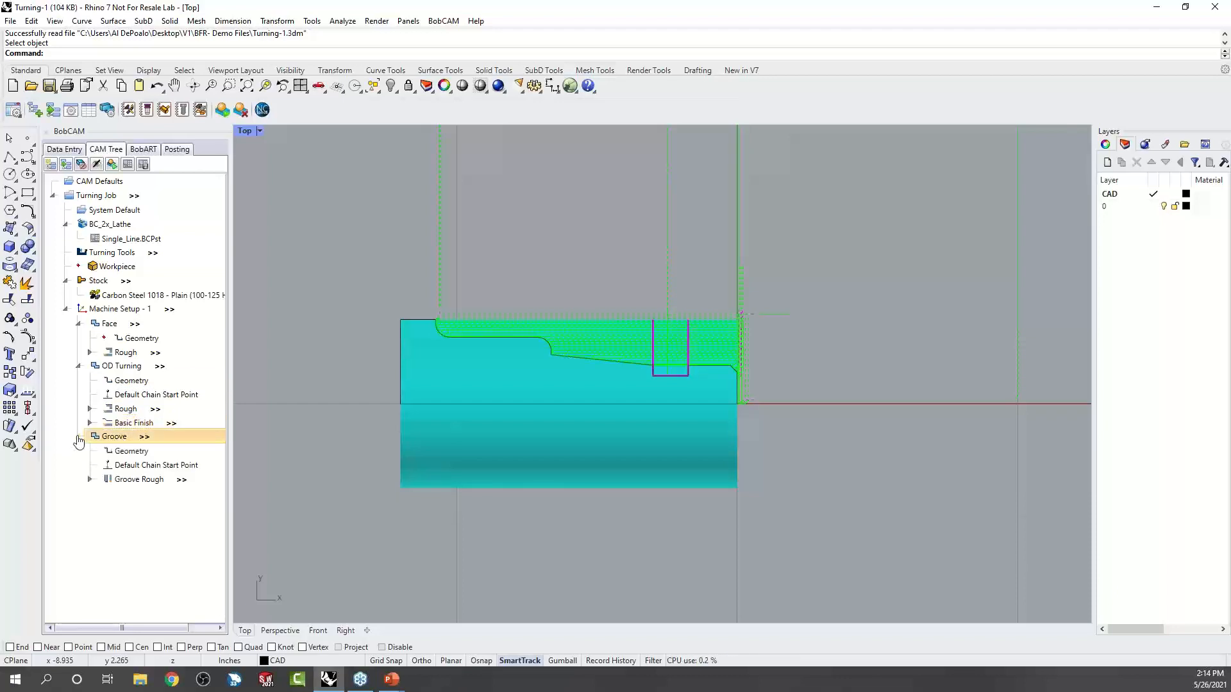
{"action": "left_click", "coordinate": [131, 451]}
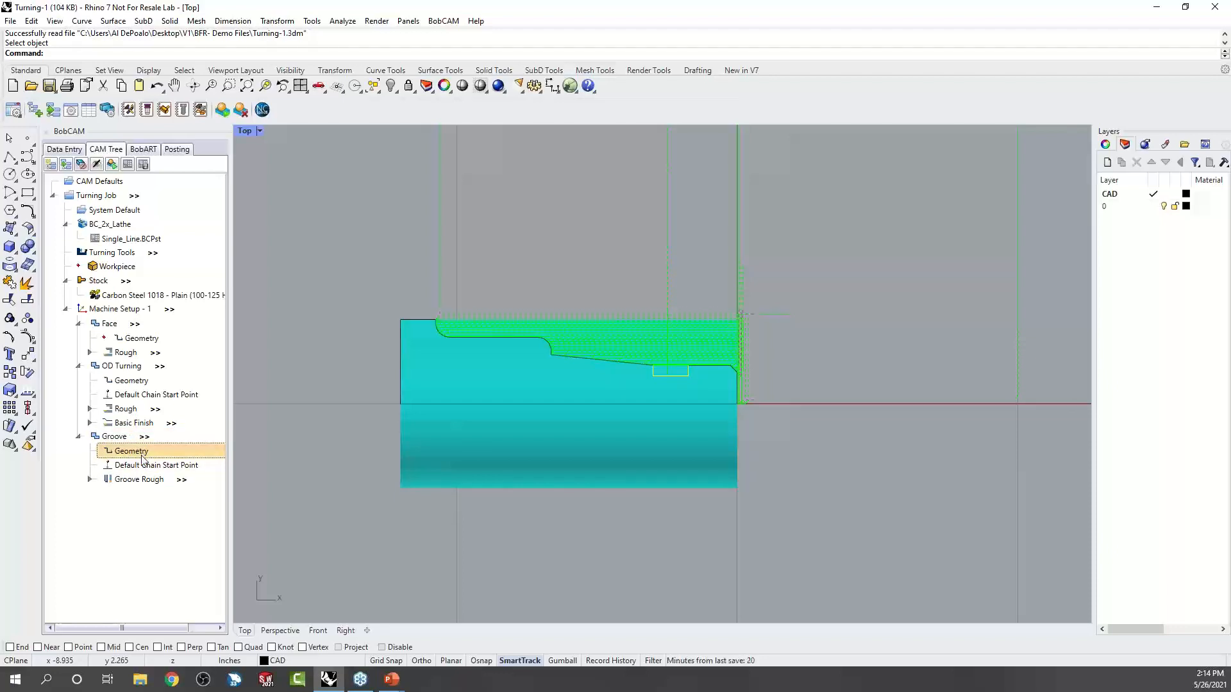
{"action": "left_click", "coordinate": [145, 481]}
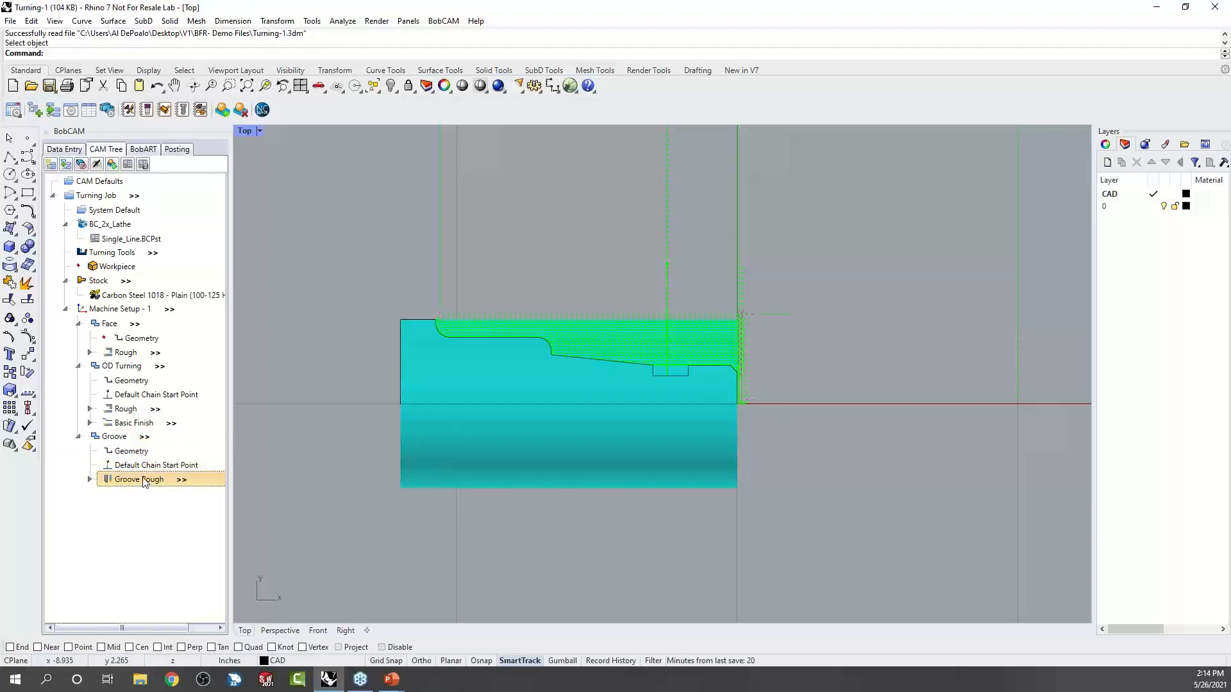
{"action": "left_click", "coordinate": [77, 323]}
{"action": "left_click", "coordinate": [77, 338]}
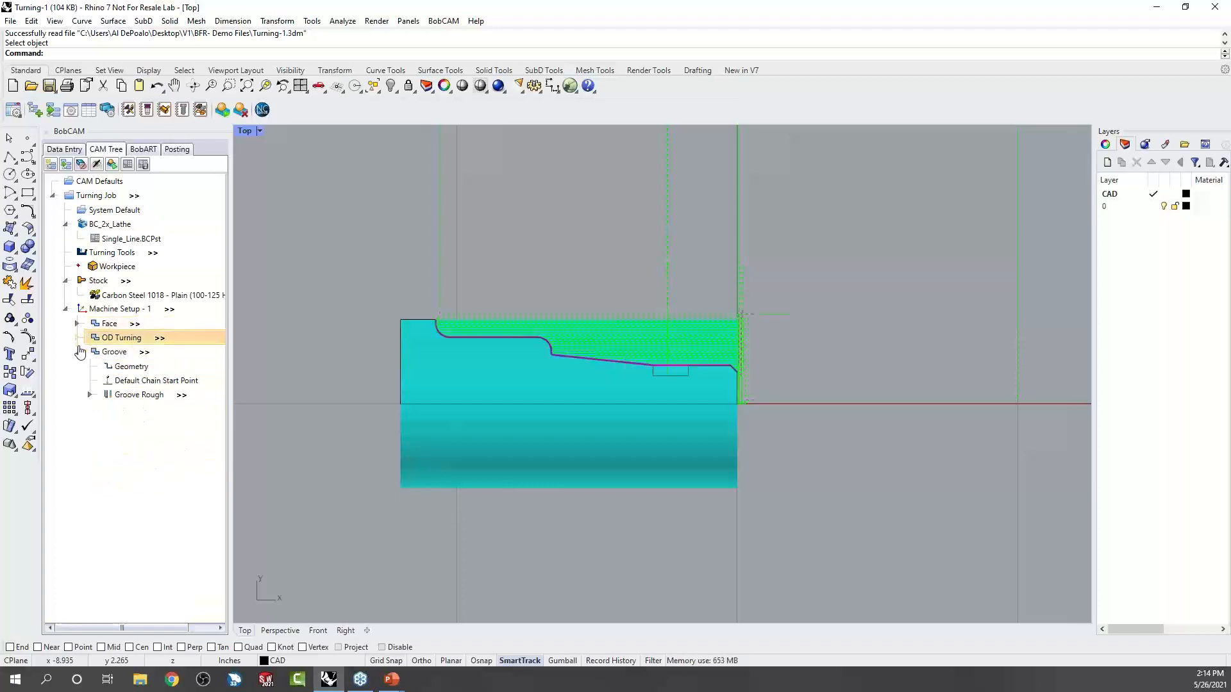
Collapse the Groove feature and review the operations available for Machine Setup - 1 and for the Groove feature.
{"action": "left_click", "coordinate": [77, 352]}
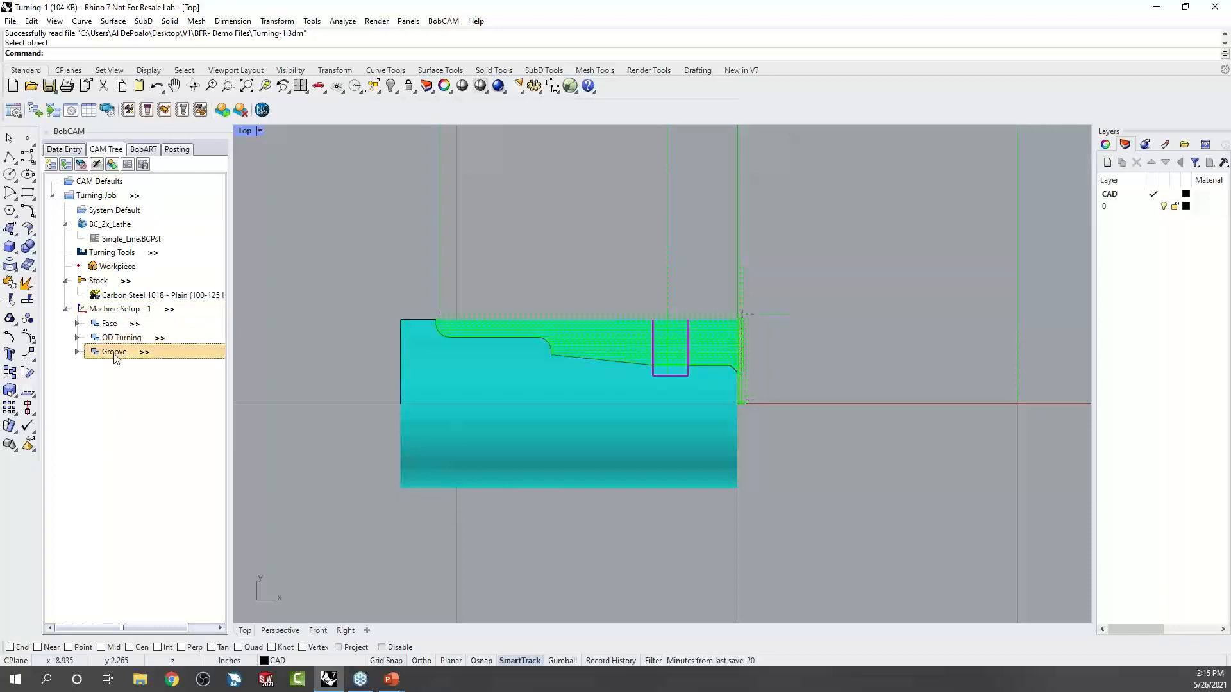
{"action": "right_click", "coordinate": [133, 311]}
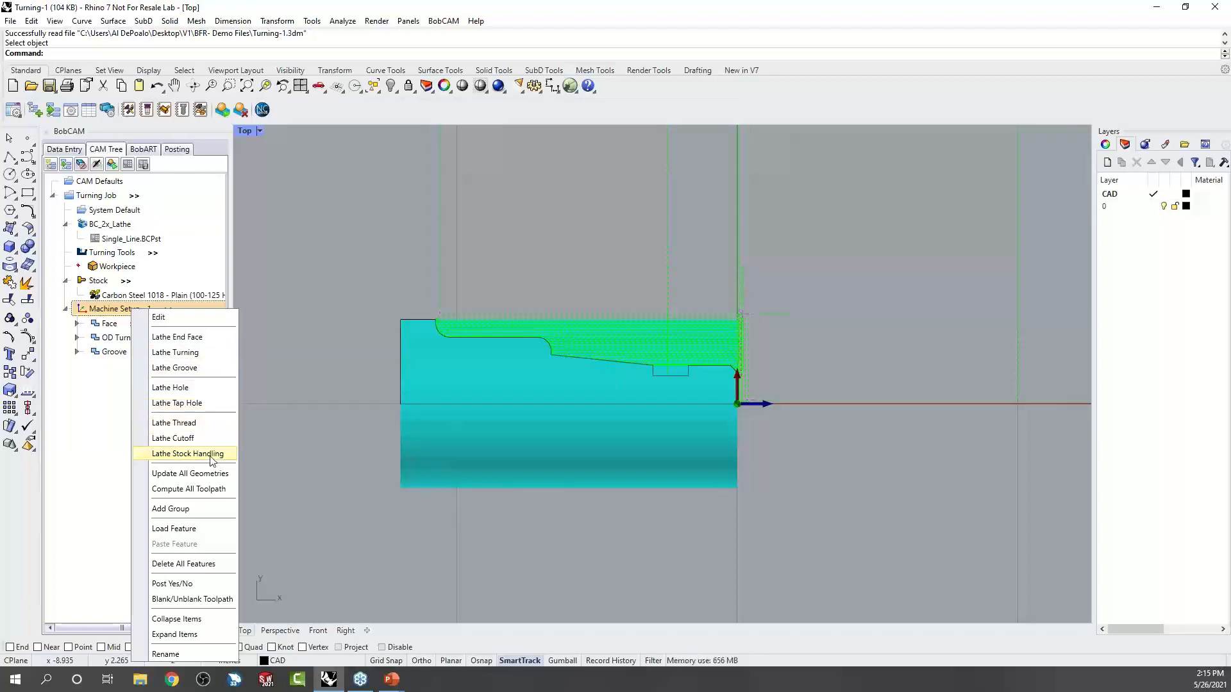
{"action": "left_click", "coordinate": [110, 412]}
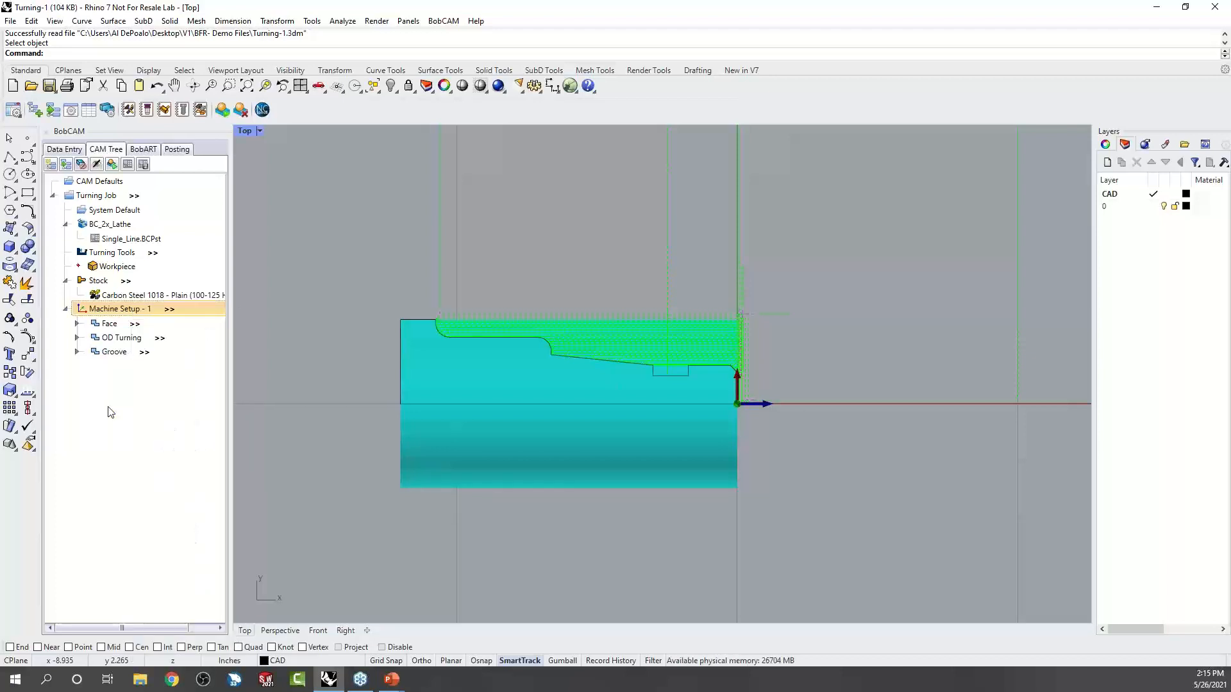
{"action": "right_click", "coordinate": [117, 357]}
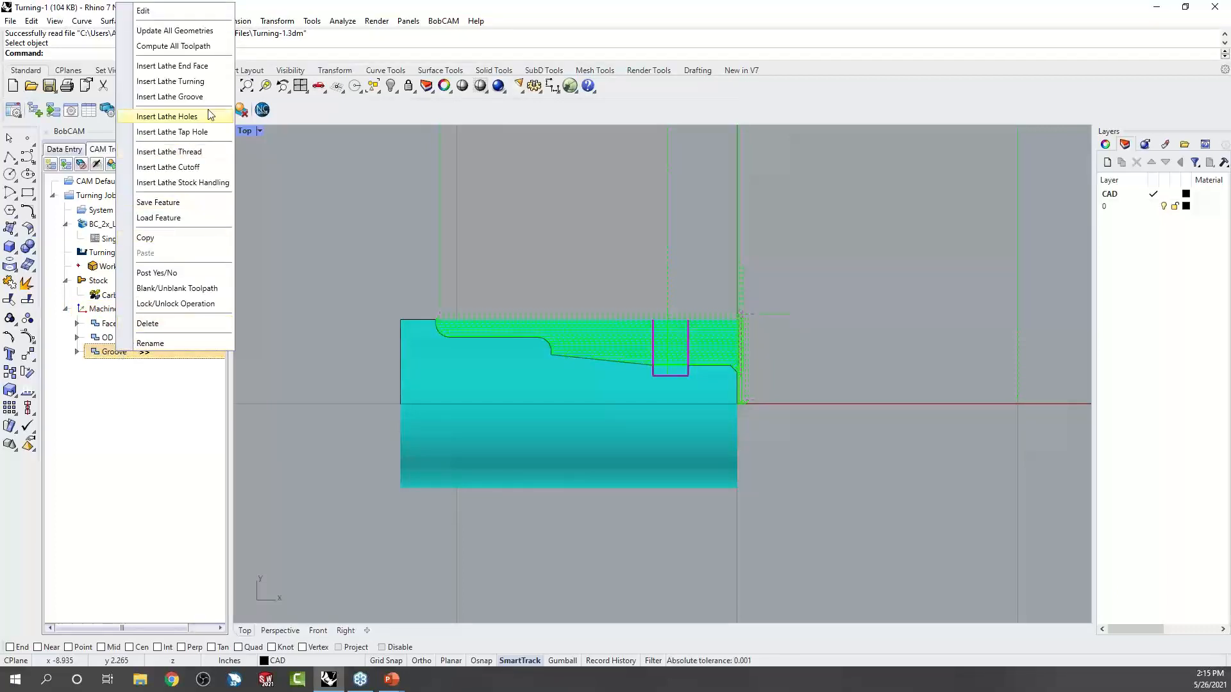
{"action": "left_click", "coordinate": [106, 422]}
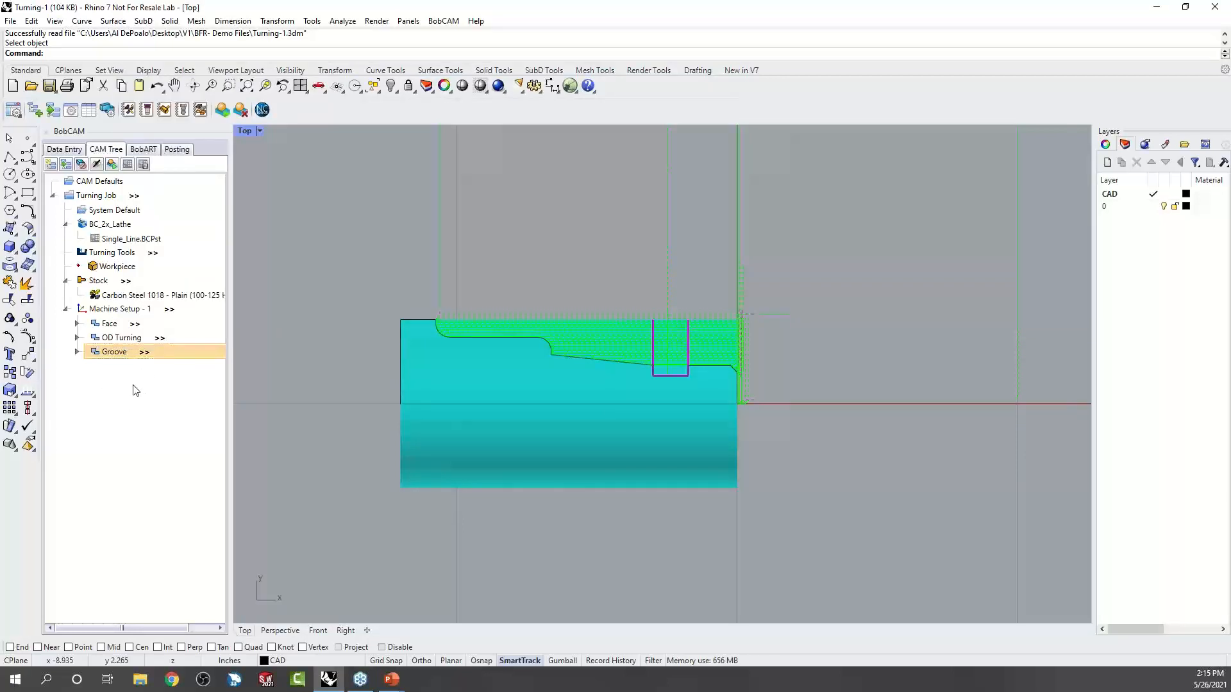
Copy the Groove feature and paste the duplicate directly below it in Machine Setup - 1.
{"action": "right_click", "coordinate": [119, 352]}
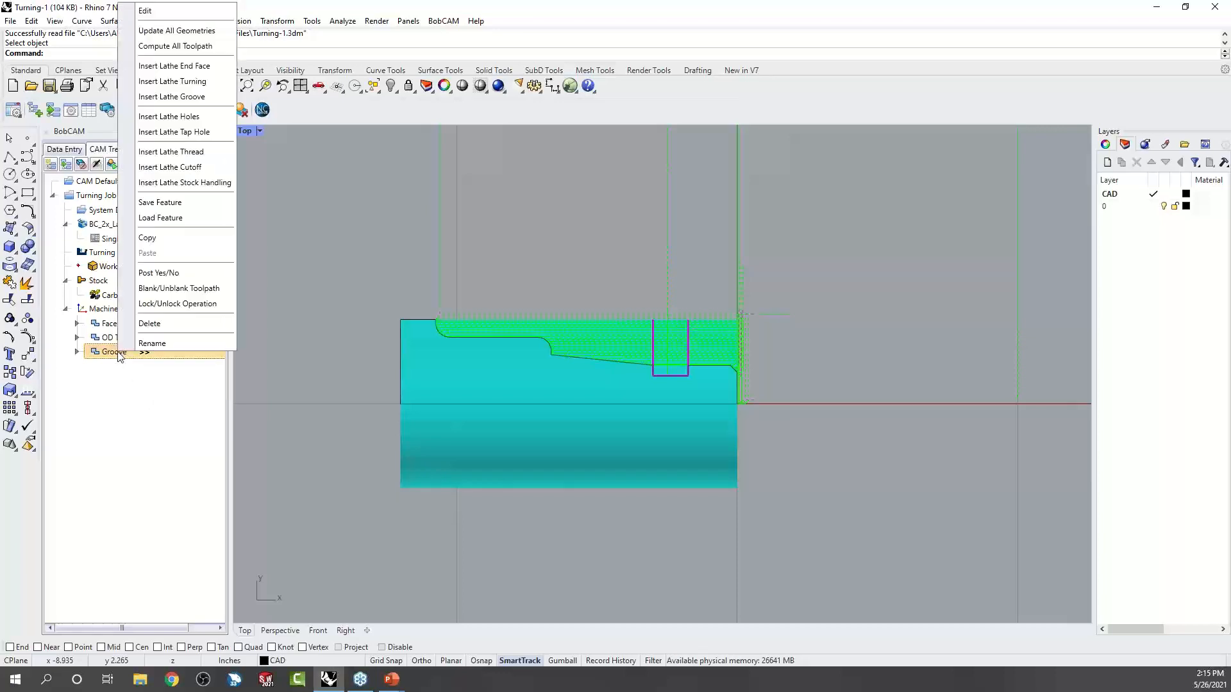
{"action": "left_click", "coordinate": [147, 238]}
{"action": "right_click", "coordinate": [119, 352]}
{"action": "left_click", "coordinate": [146, 254]}
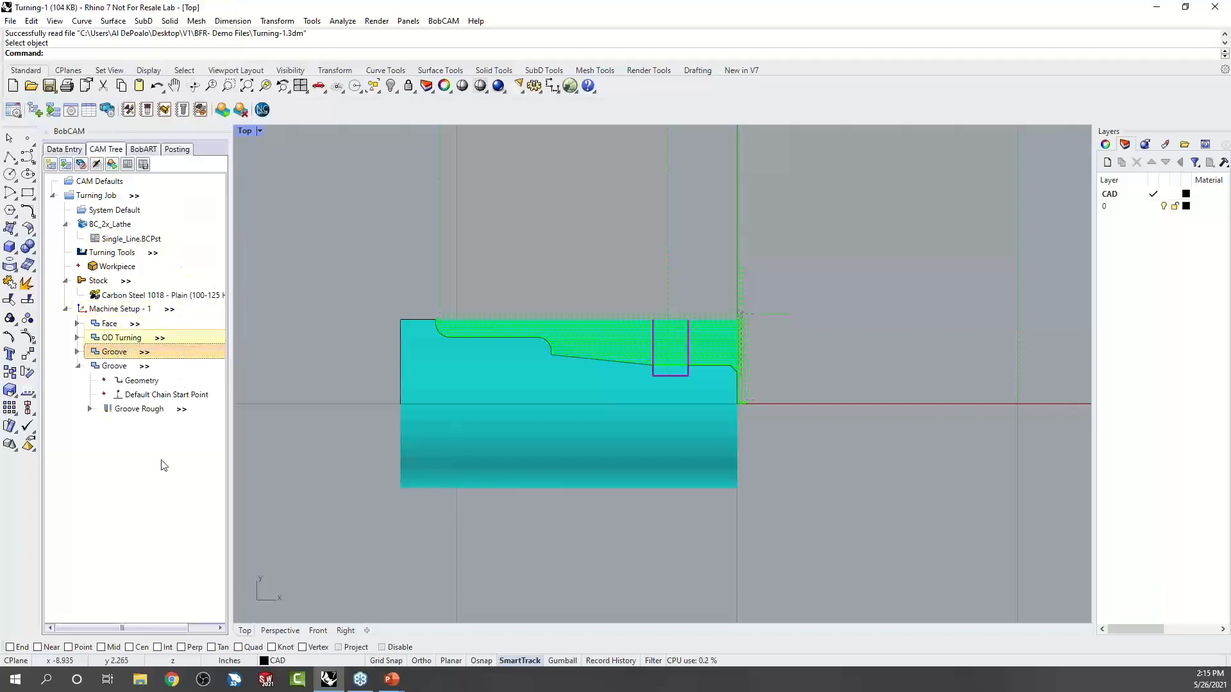
Delete the pasted duplicate of the Groove feature from Machine Setup - 1.
{"action": "left_click", "coordinate": [129, 366]}
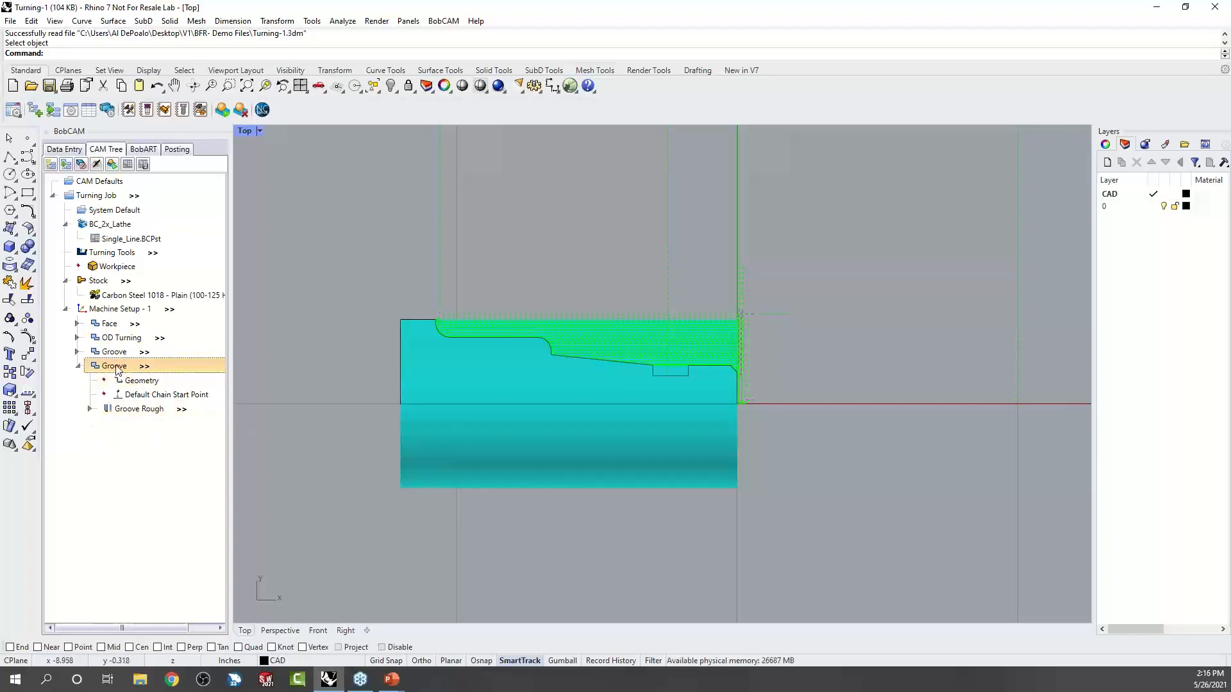
{"action": "key", "text": "Delete"}
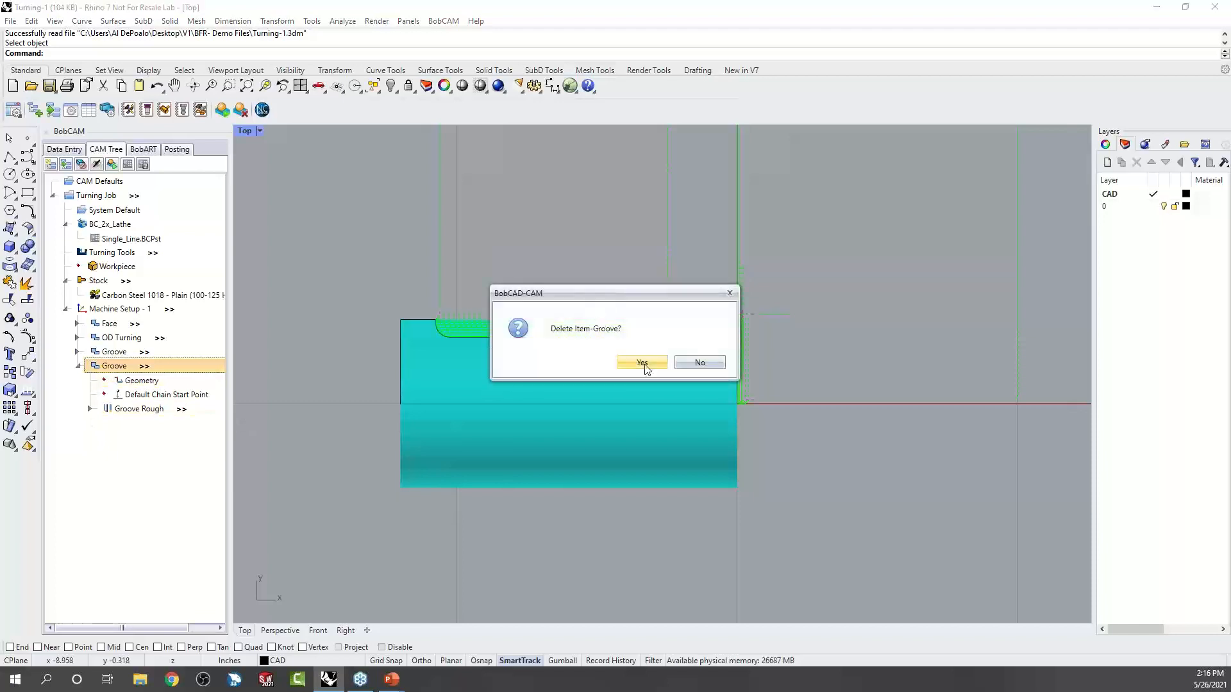
{"action": "left_click", "coordinate": [642, 367]}
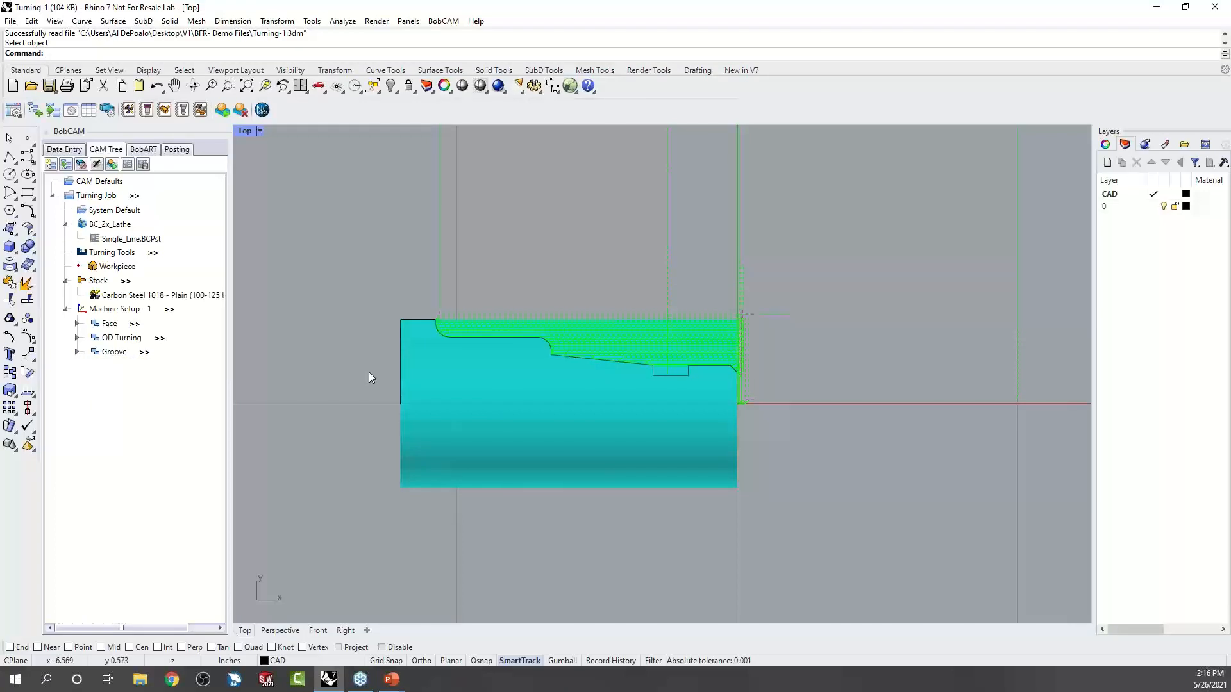
Widen the CAM tree and start a backplot of the Face feature's rough operation with the tool display mode set to Shaded.
{"action": "left_click_drag", "start_coordinate": [229, 252], "coordinate": [268, 252]}
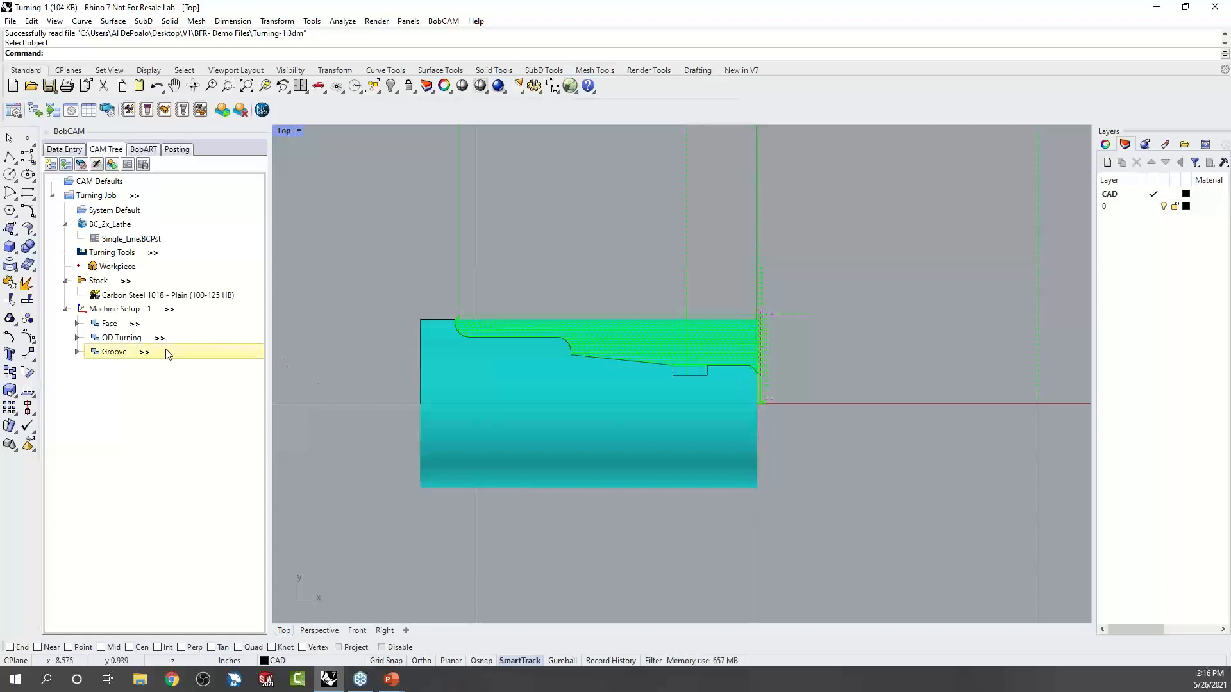
{"action": "left_click", "coordinate": [77, 324]}
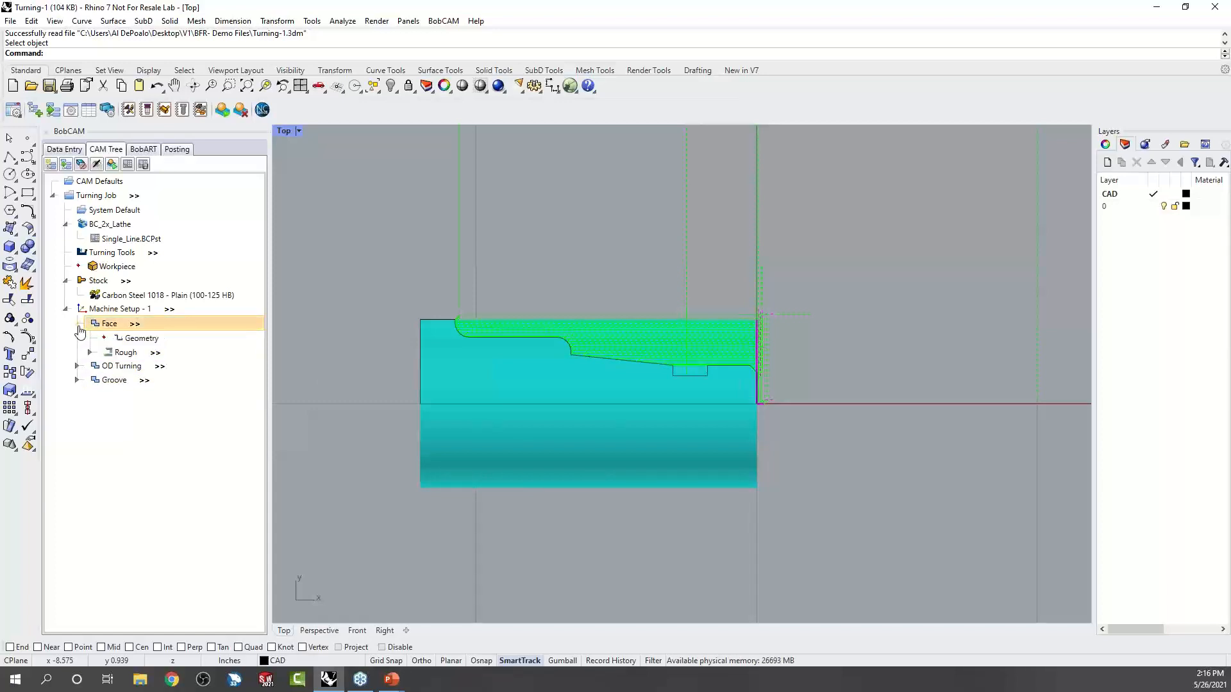
{"action": "right_click", "coordinate": [118, 354]}
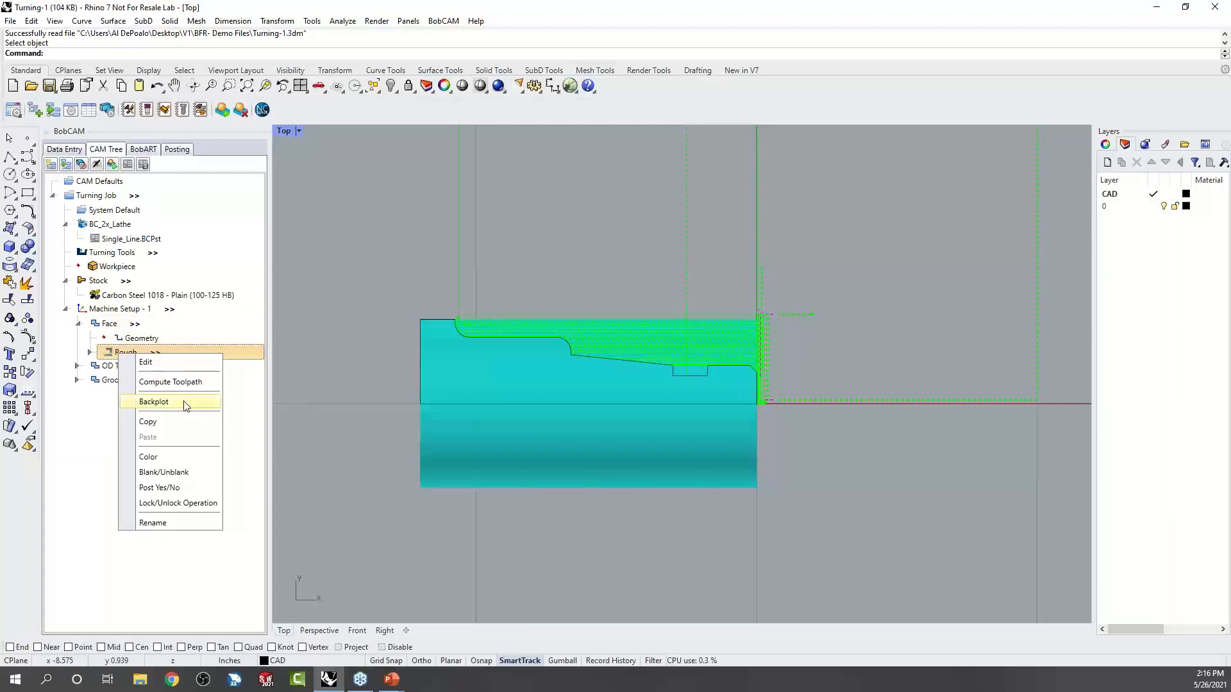
{"action": "left_click", "coordinate": [99, 431]}
{"action": "right_click", "coordinate": [133, 351]}
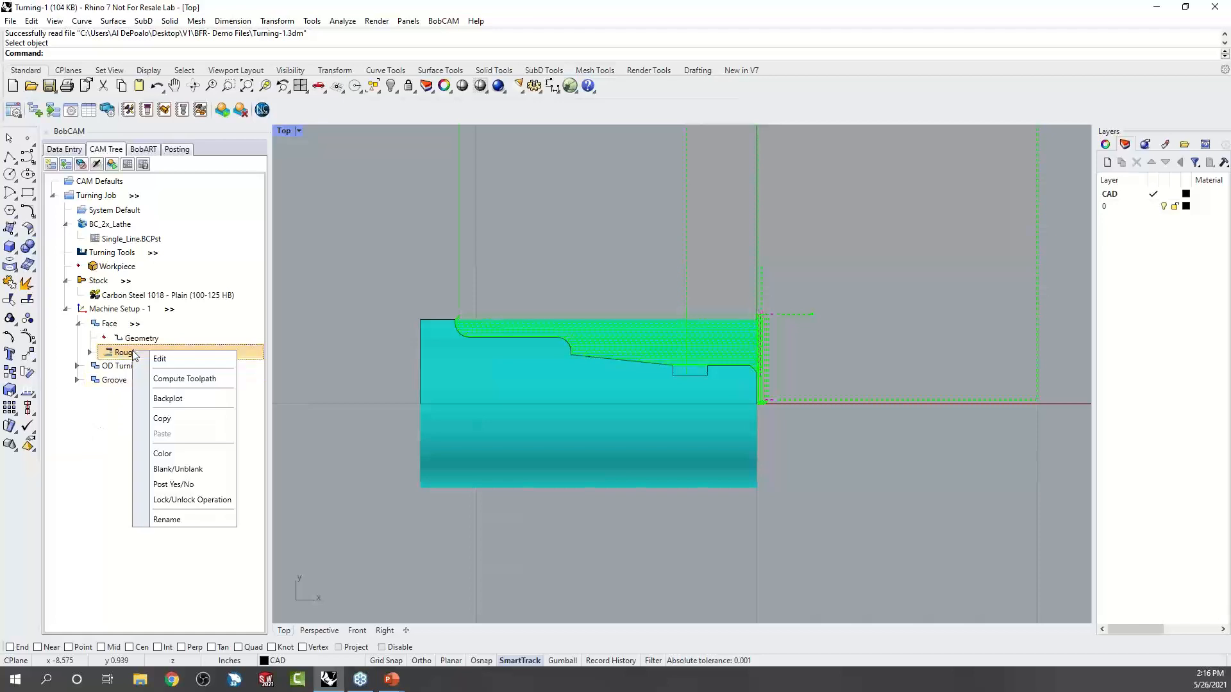
{"action": "left_click", "coordinate": [188, 400]}
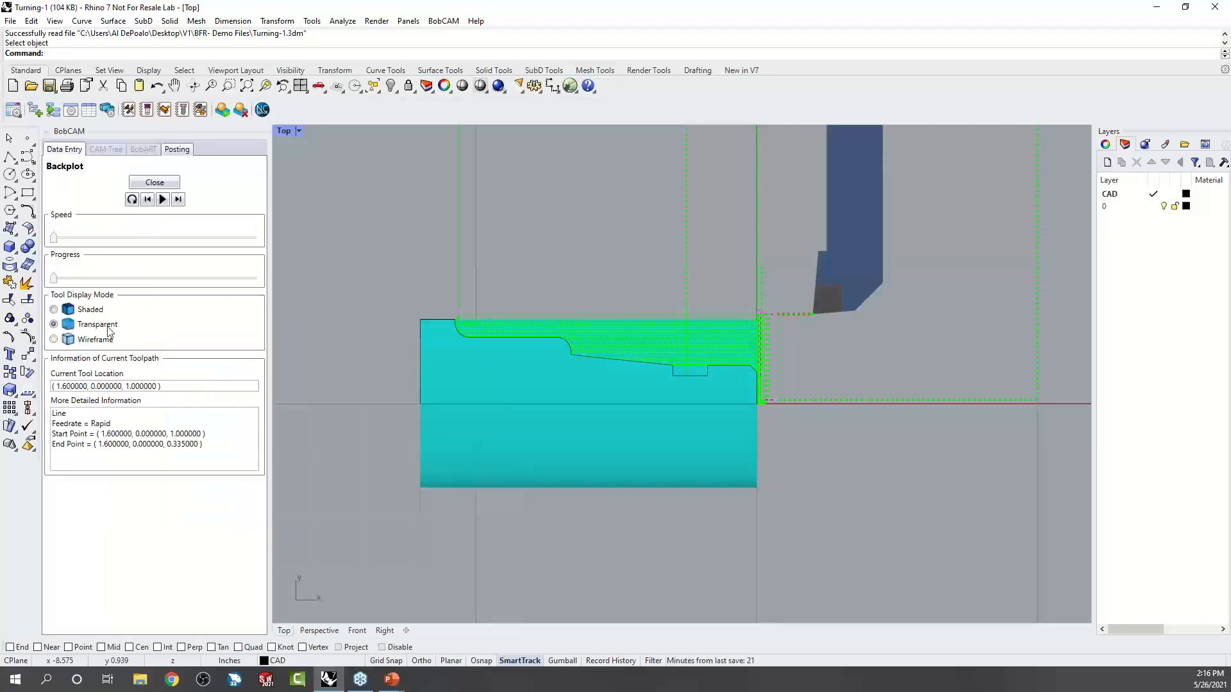
{"action": "left_click", "coordinate": [54, 309]}
{"action": "scroll", "coordinate": [619, 440], "scroll_direction": "up", "scroll_amount": 3}
{"action": "scroll", "coordinate": [617, 433], "scroll_direction": "down", "scroll_amount": 5}
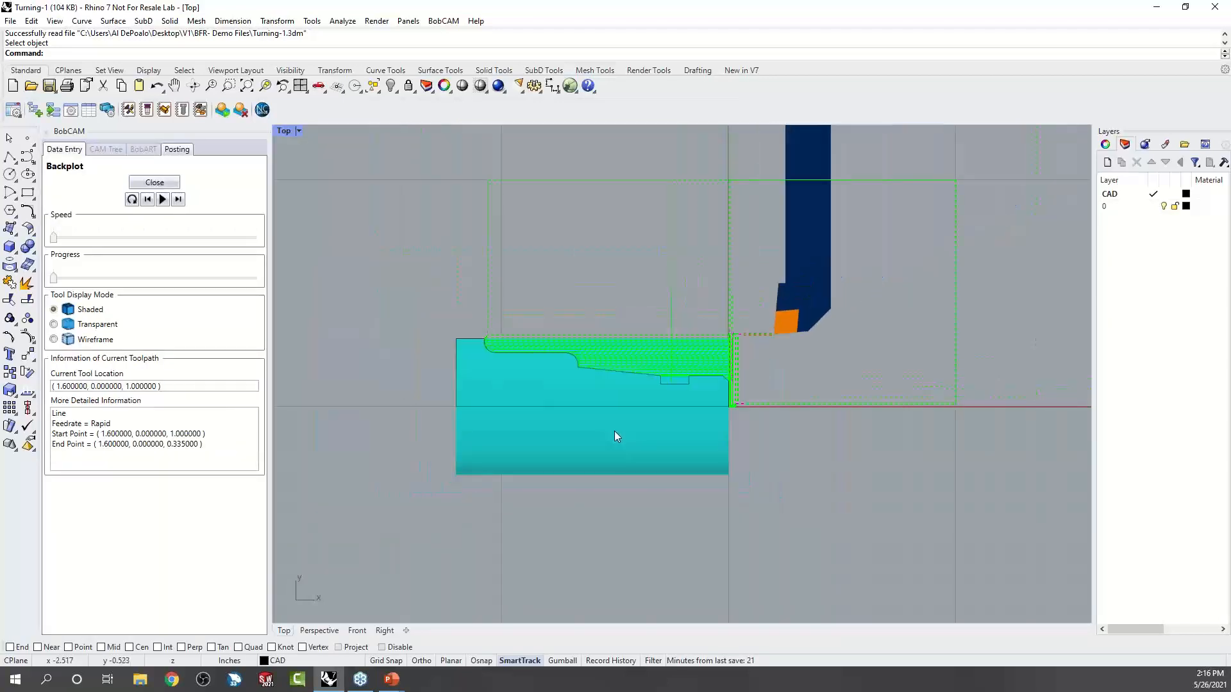
Advance the Face rough backplot move by move through the facing passes to the final retract, and close it.
{"action": "left_click", "coordinate": [178, 200]}
{"action": "left_click", "coordinate": [178, 200]}
{"action": "left_click", "coordinate": [178, 200]}
{"action": "left_click", "coordinate": [178, 199]}
{"action": "left_click", "coordinate": [178, 199]}
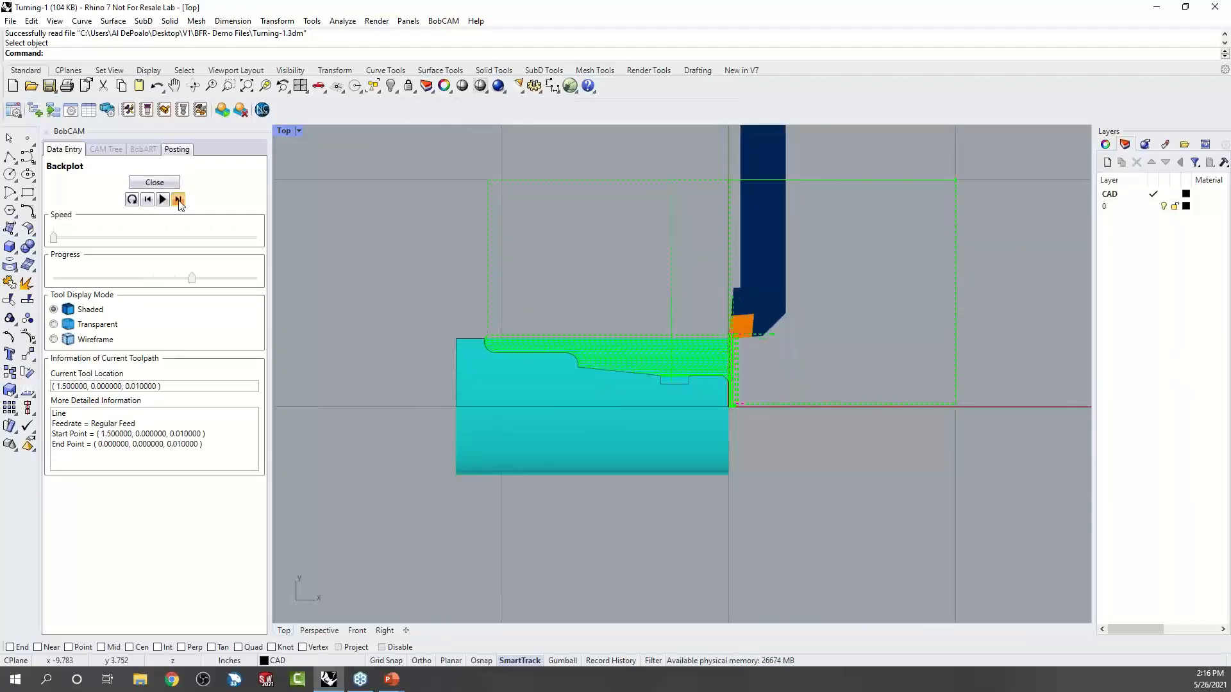
{"action": "left_click", "coordinate": [178, 199]}
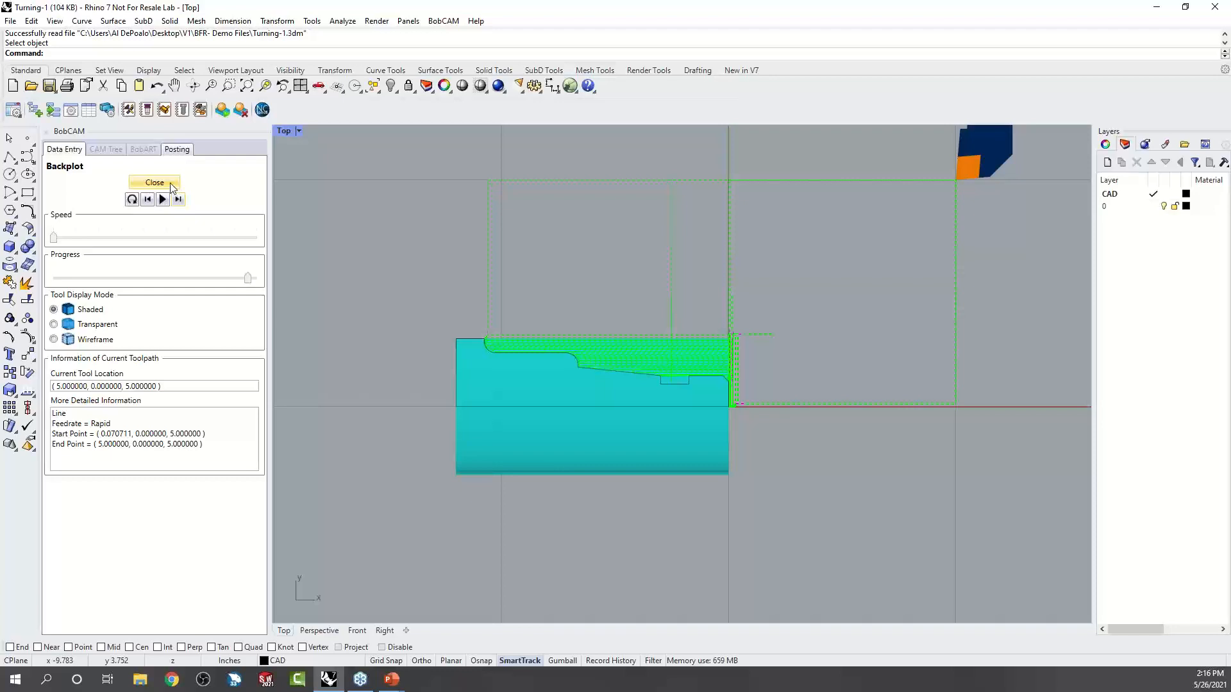
{"action": "left_click", "coordinate": [154, 183]}
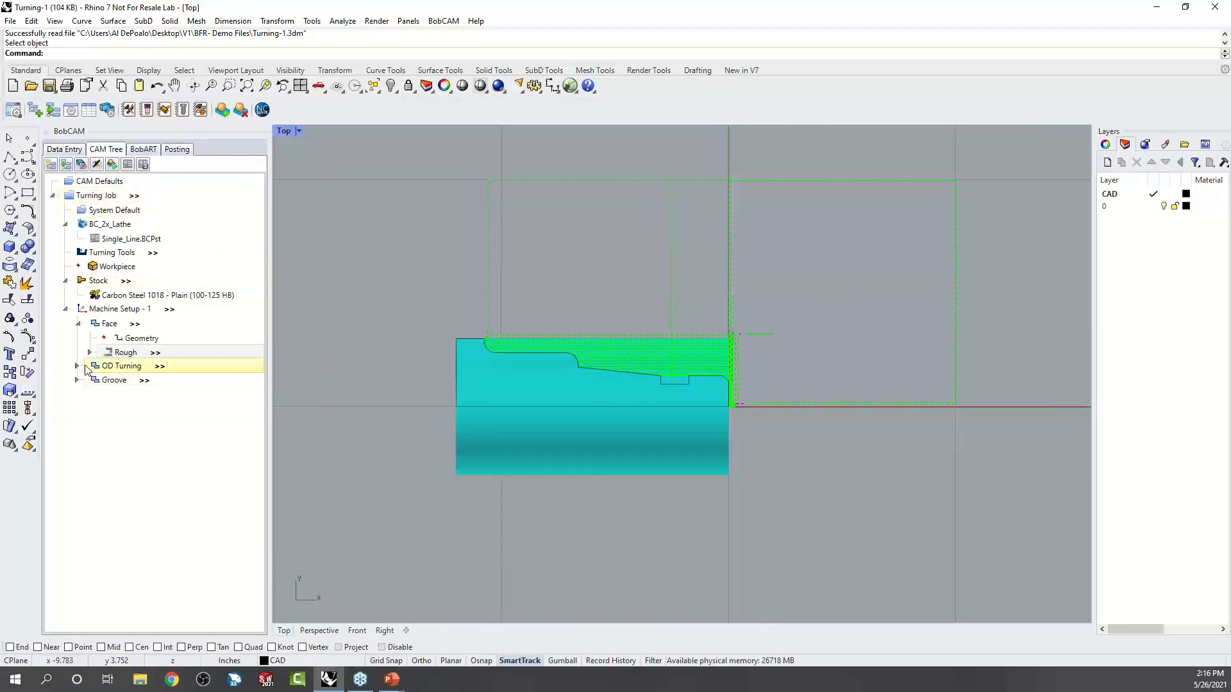
Review the quick-edit data of the Face feature, including its toolpath distances and times, and of its rough operation and the turning tools.
{"action": "left_click", "coordinate": [139, 321]}
{"action": "left_click", "coordinate": [167, 310]}
{"action": "left_click", "coordinate": [144, 324]}
{"action": "right_click", "coordinate": [138, 329]}
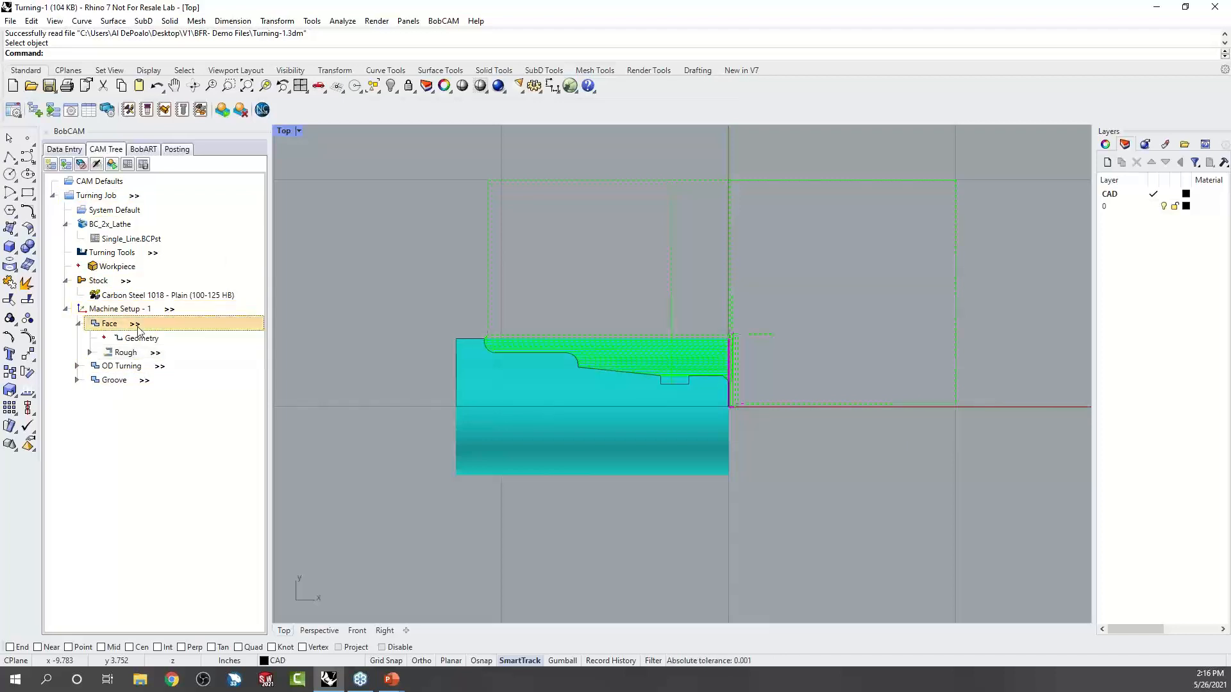
{"action": "left_click", "coordinate": [145, 335]}
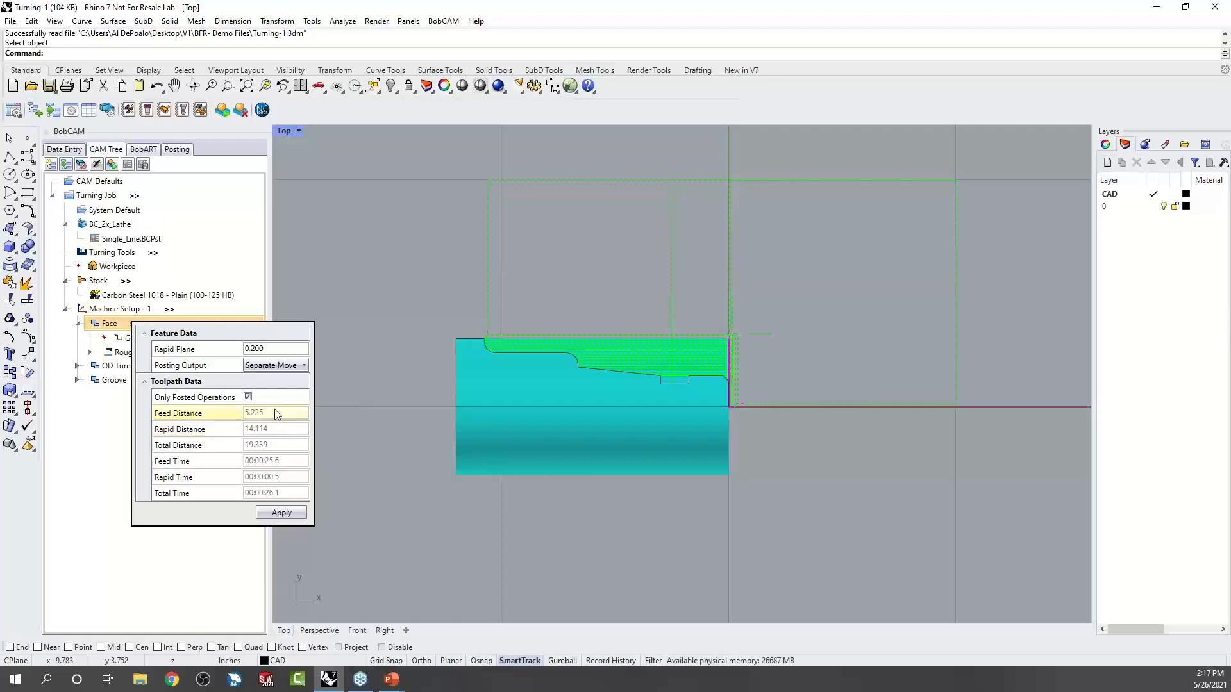
{"action": "left_click", "coordinate": [249, 399]}
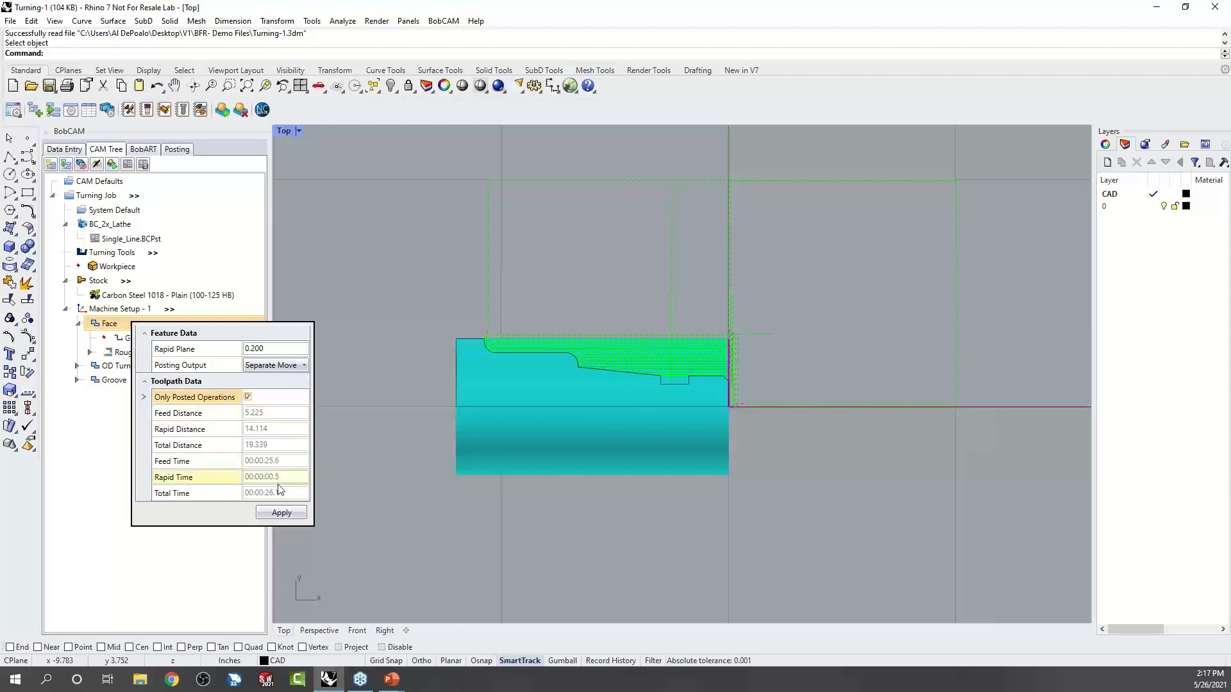
{"action": "left_click", "coordinate": [100, 454]}
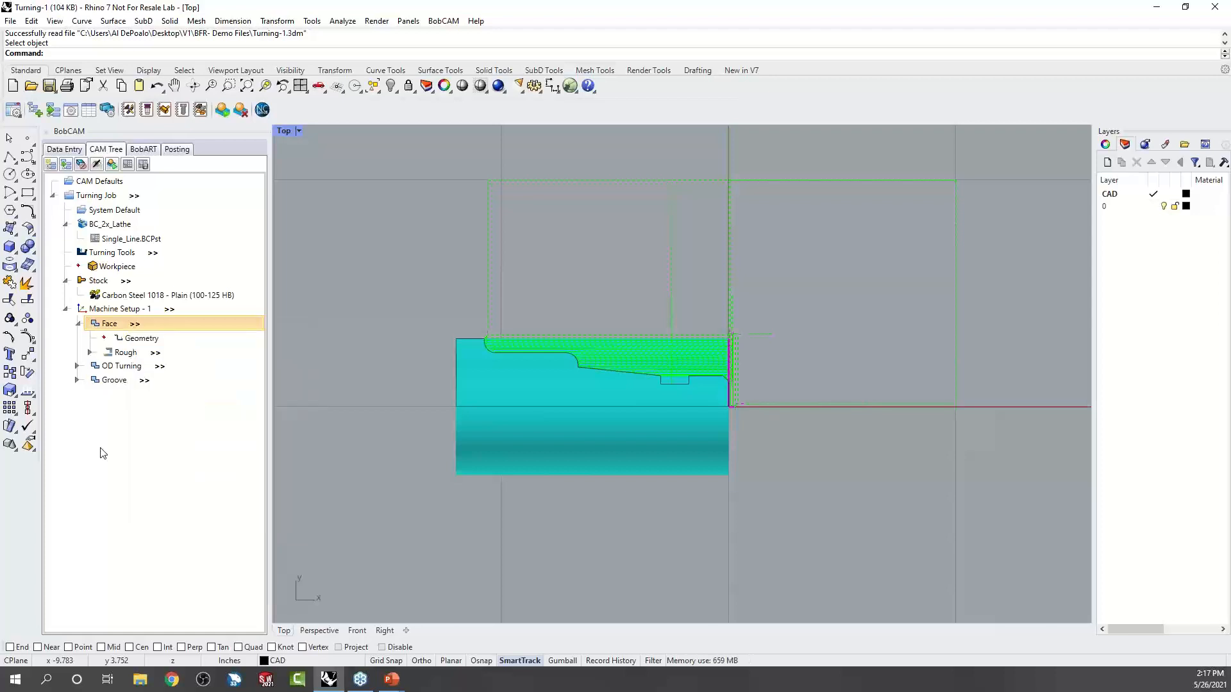
{"action": "left_click", "coordinate": [155, 354]}
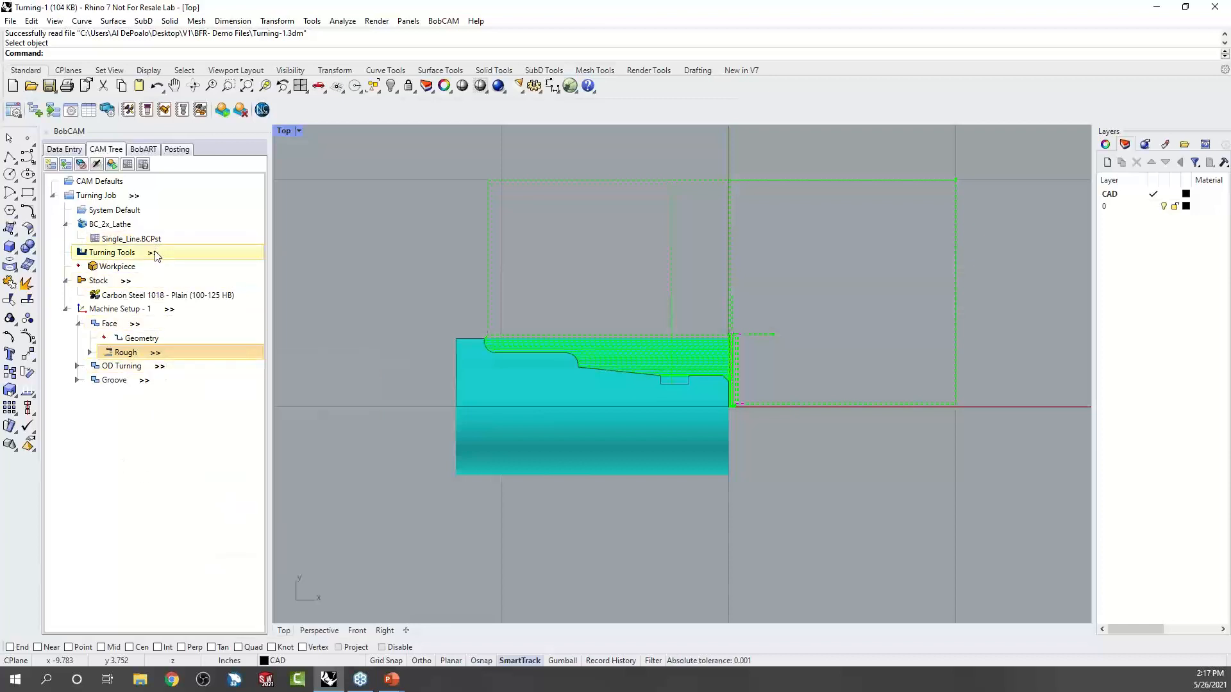
{"action": "mouse_move", "coordinate": [155, 256]}
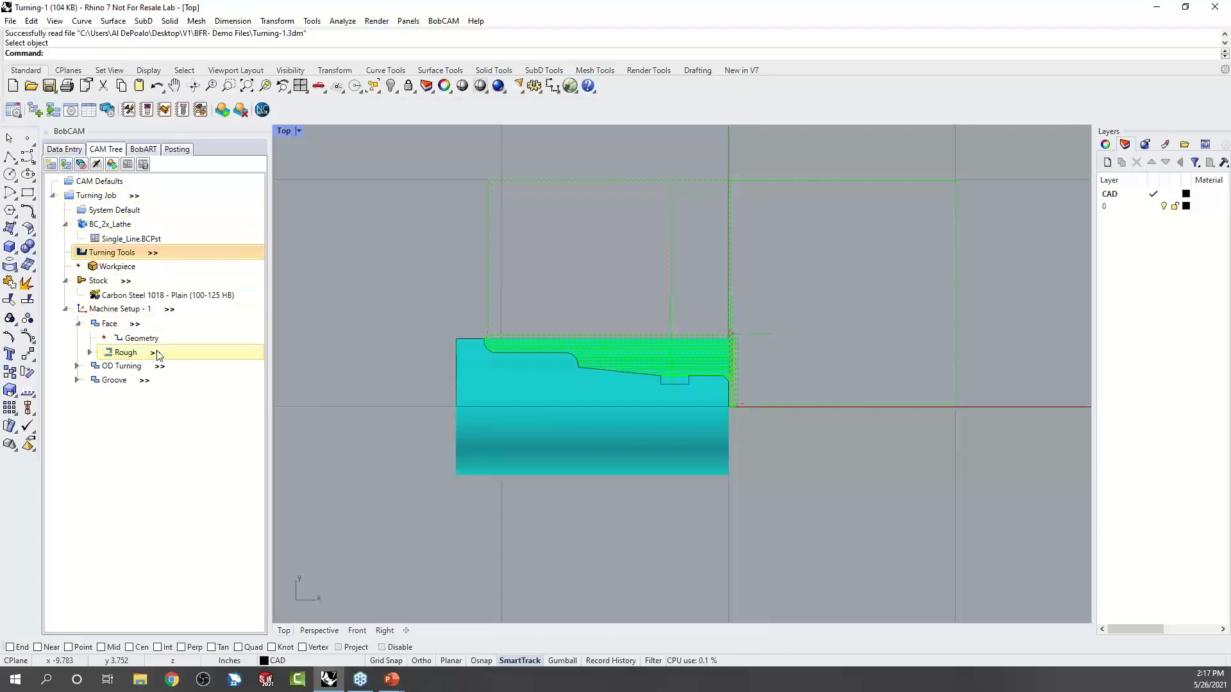
Start generating a setup sheet for the turning job, review the available templates, and cancel it.
{"action": "right_click", "coordinate": [112, 199]}
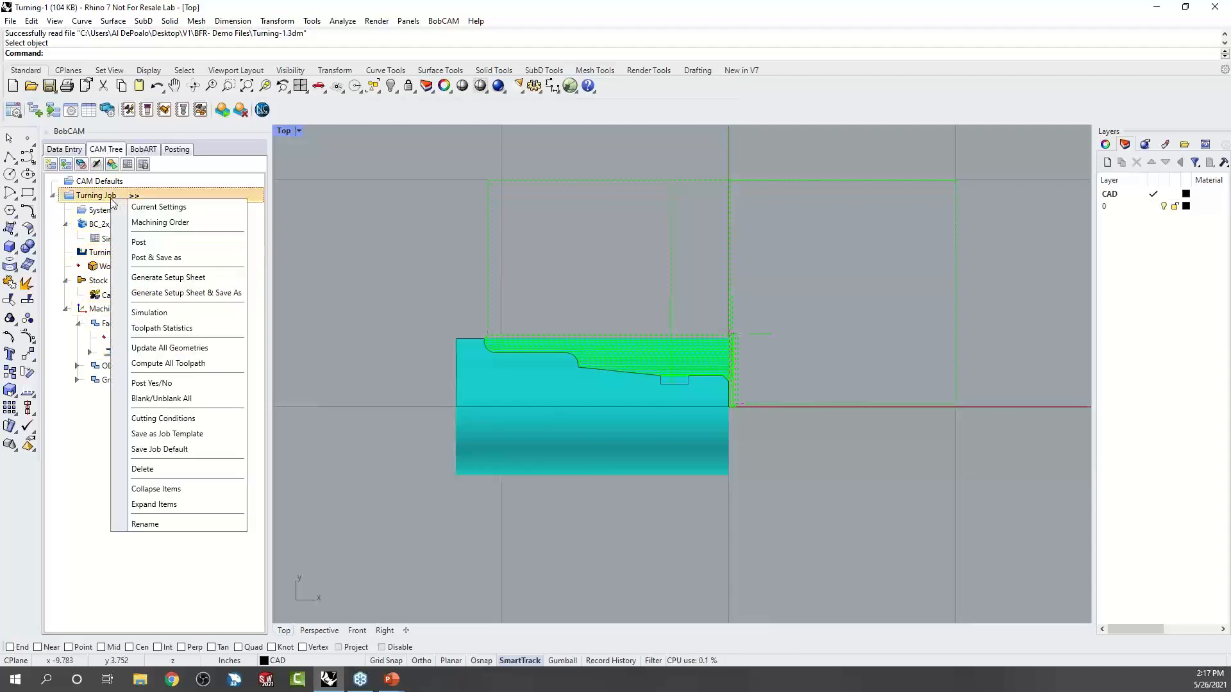
{"action": "left_click", "coordinate": [223, 285]}
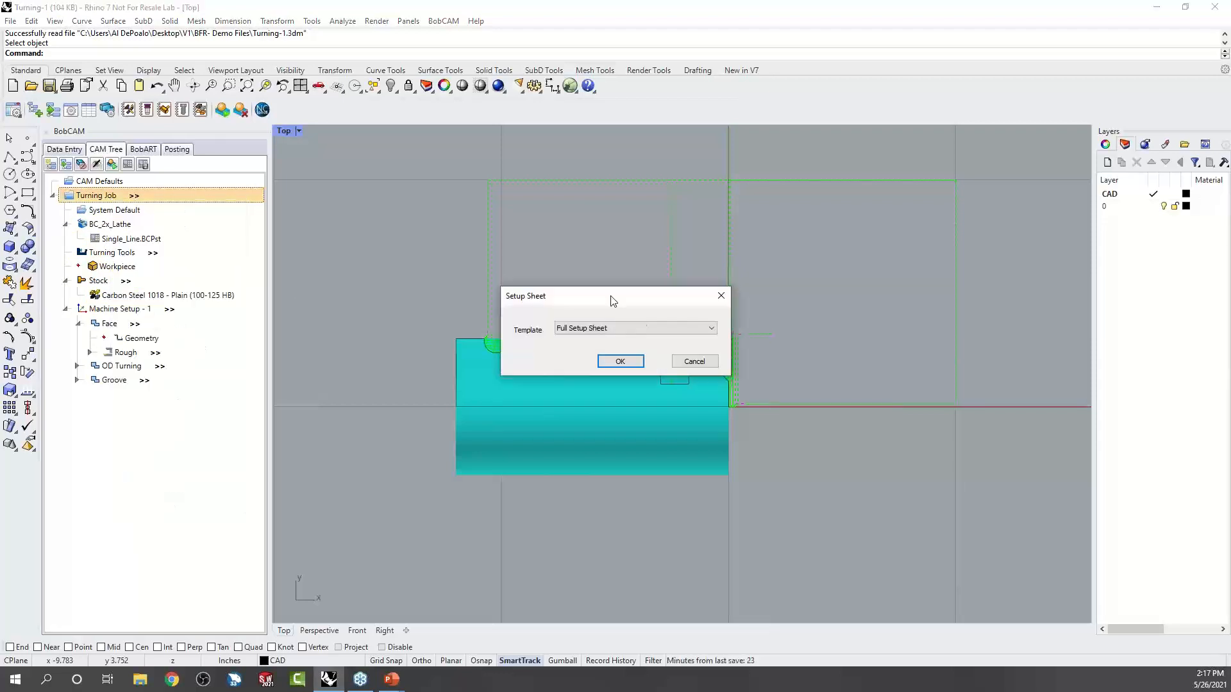
{"action": "left_click", "coordinate": [659, 328]}
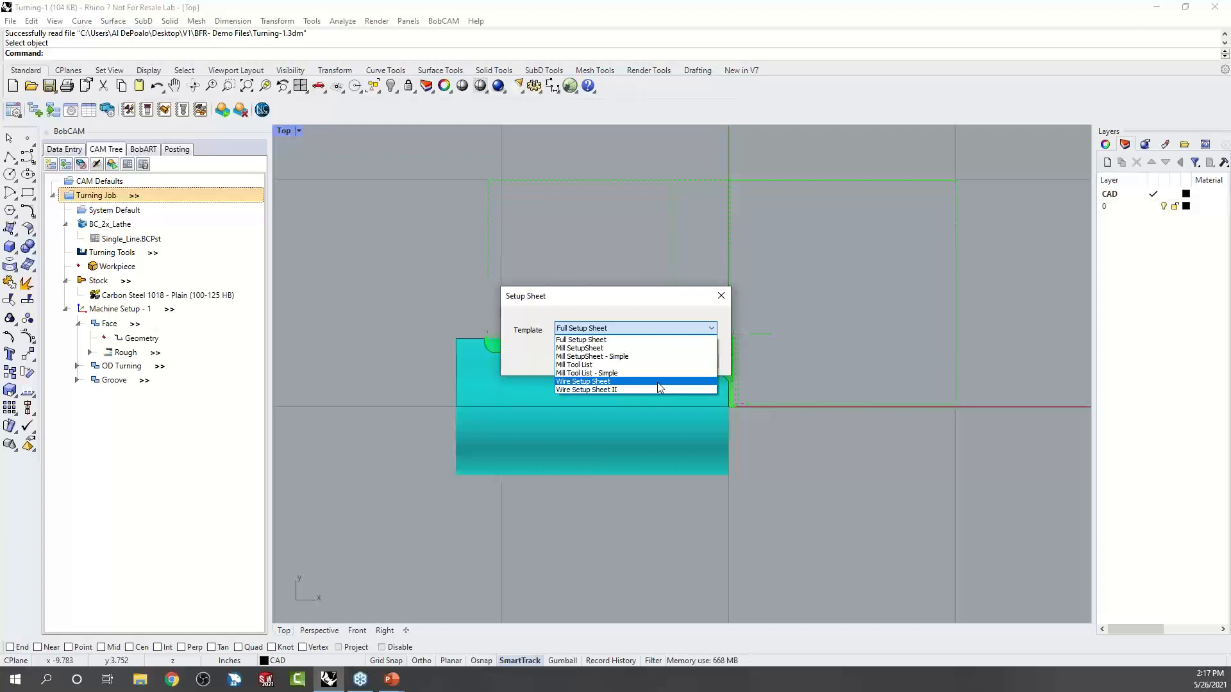
{"action": "left_click", "coordinate": [637, 308]}
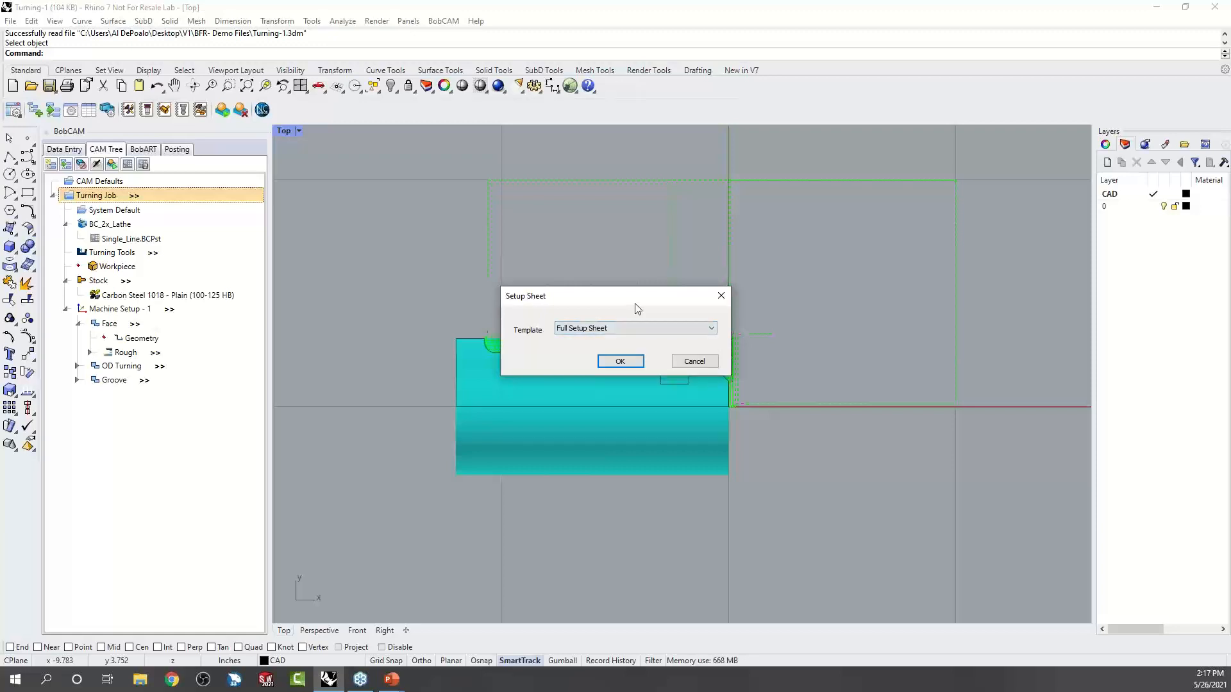
{"action": "left_click", "coordinate": [693, 363]}
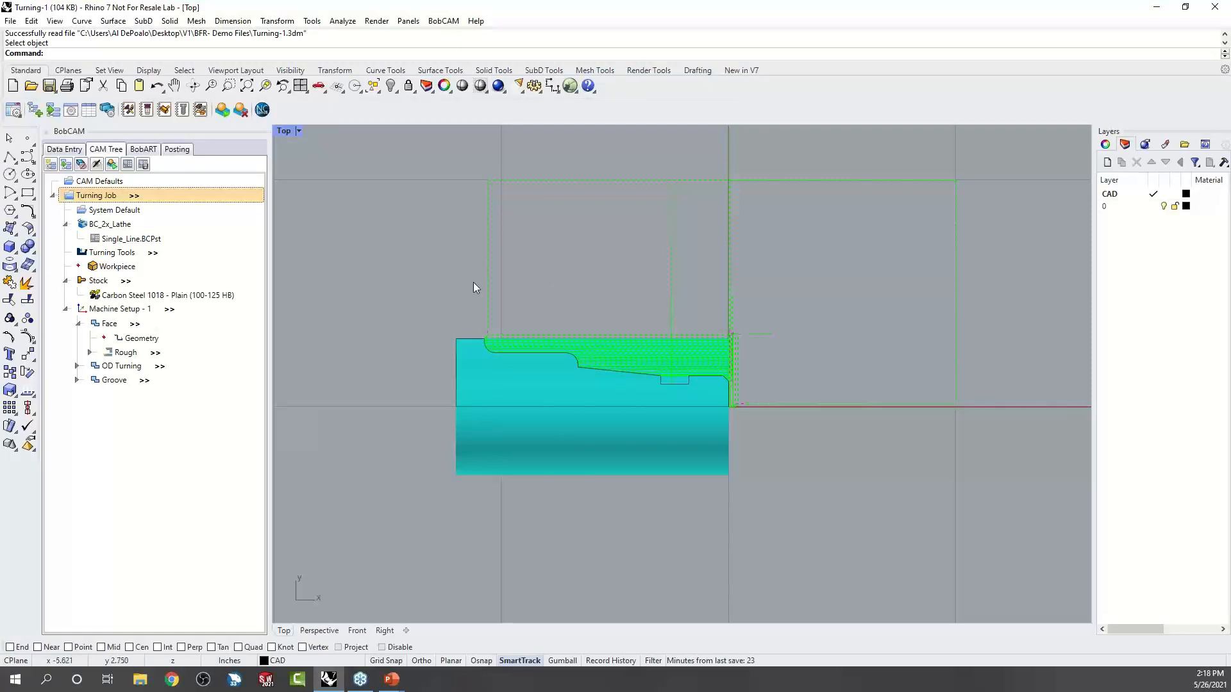
Run the full machining simulation of the turning job, inspect the machined part from another angle, and close the simulation.
{"action": "left_click", "coordinate": [222, 112]}
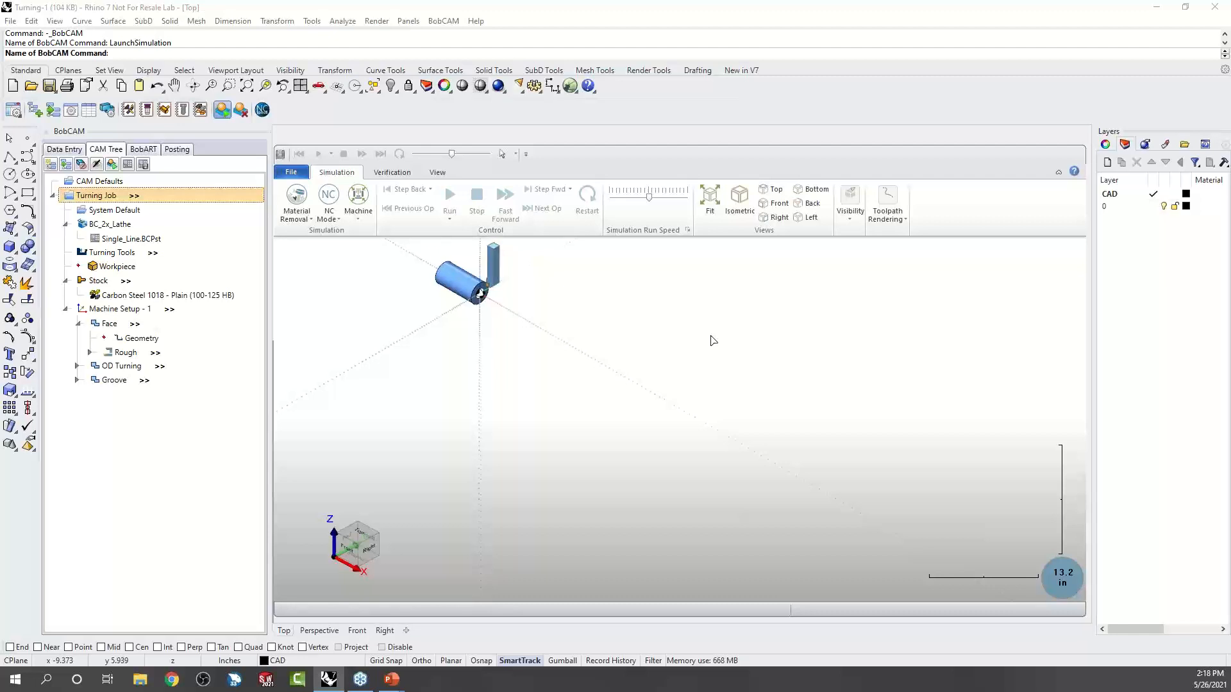
{"action": "left_click", "coordinate": [450, 197]}
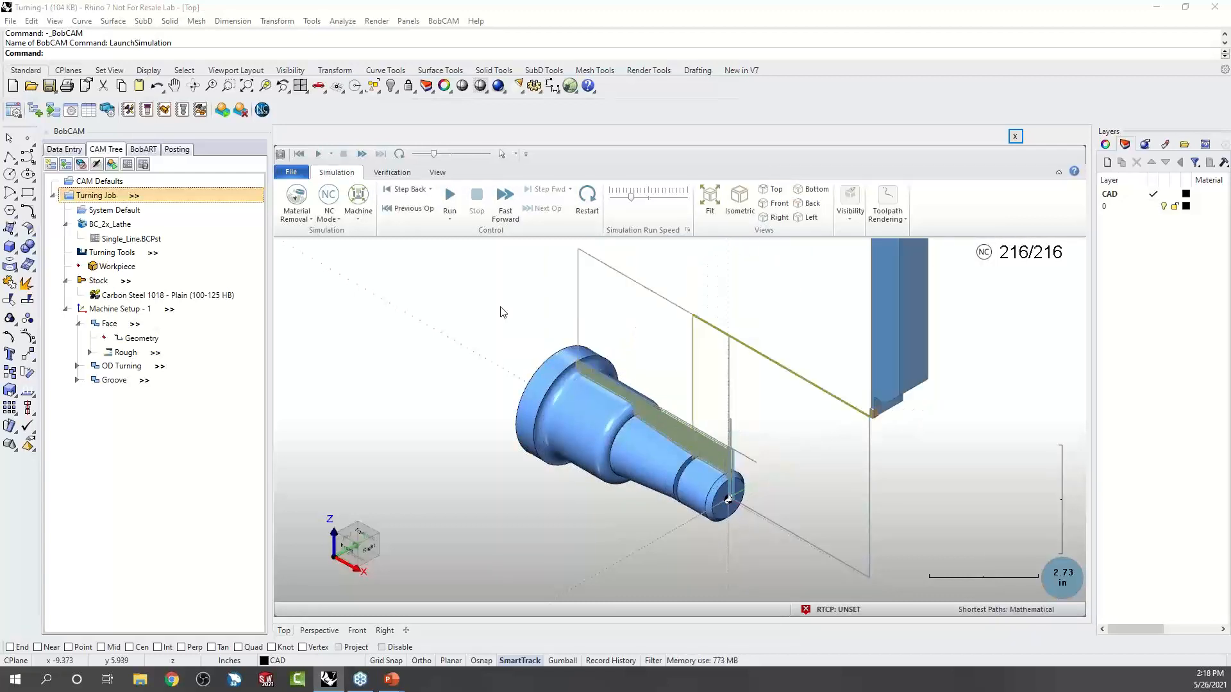
{"action": "left_click_drag", "start_coordinate": [576, 514], "coordinate": [633, 421]}
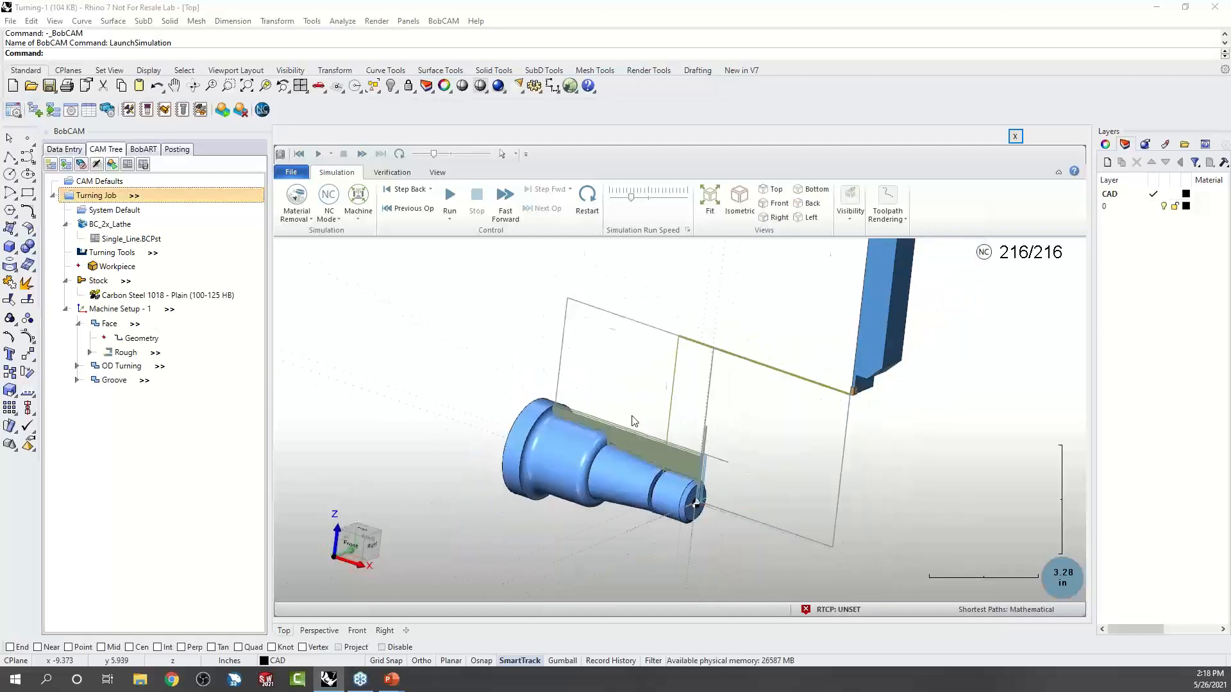
{"action": "scroll", "coordinate": [633, 420], "scroll_direction": "down", "scroll_amount": 1}
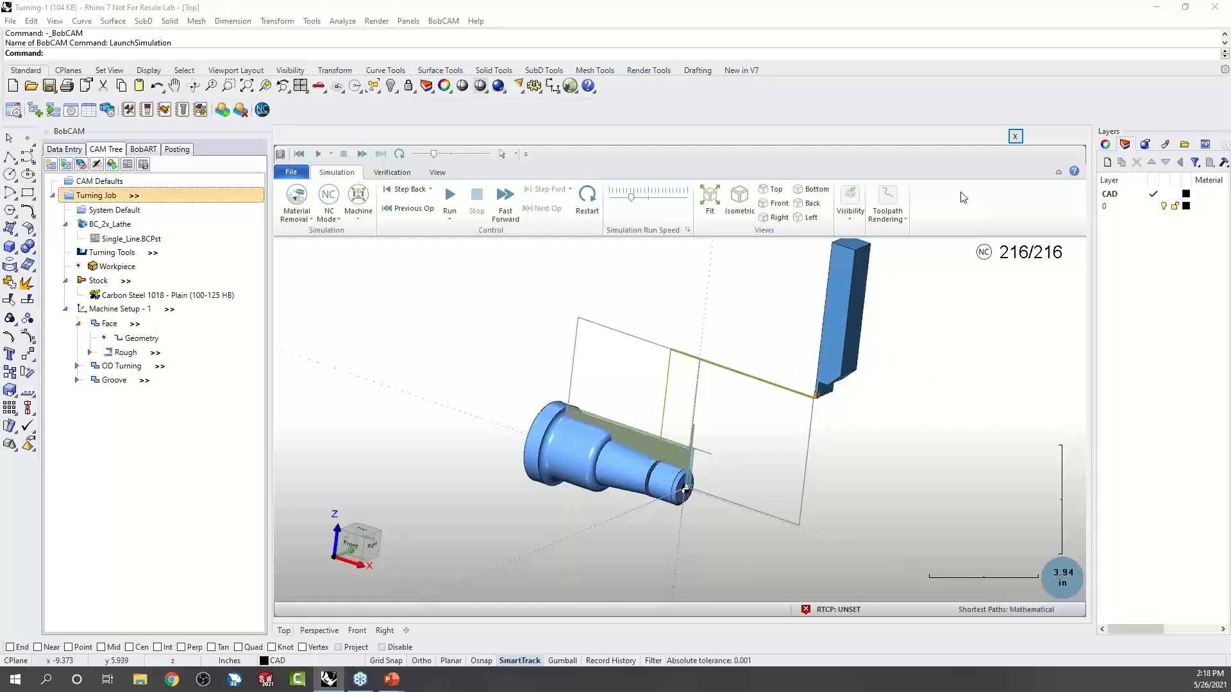
{"action": "left_click", "coordinate": [1015, 137]}
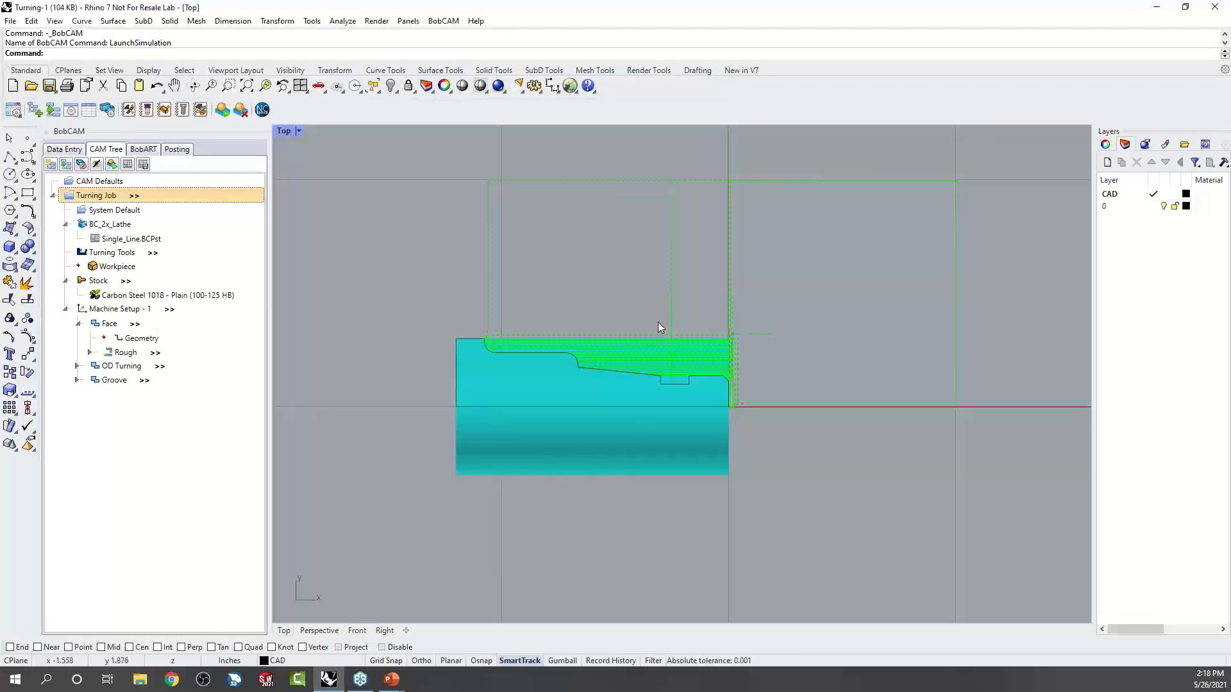
Examine the toolpaths on the part and display the operation stock of the Face feature's rough operation.
{"action": "scroll", "coordinate": [641, 271], "scroll_direction": "up", "scroll_amount": 1}
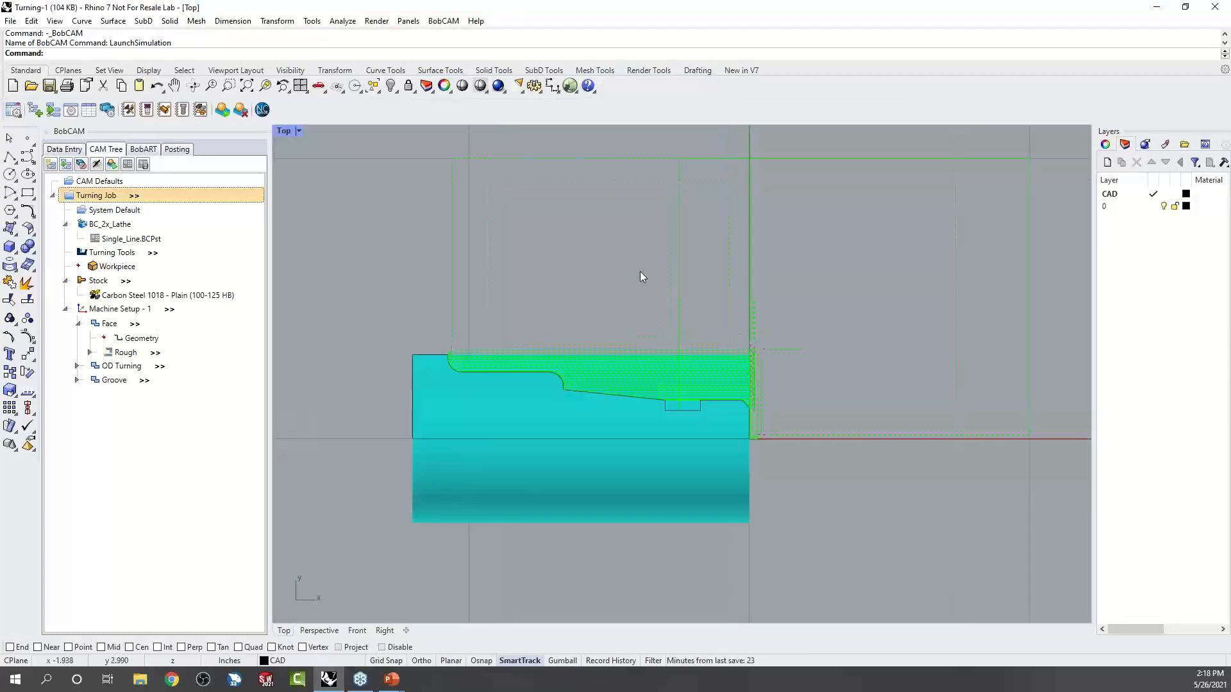
{"action": "middle_click", "coordinate": [631, 302]}
{"action": "scroll", "coordinate": [851, 311], "scroll_direction": "down", "scroll_amount": 1}
{"action": "scroll", "coordinate": [725, 381], "scroll_direction": "up", "scroll_amount": 1}
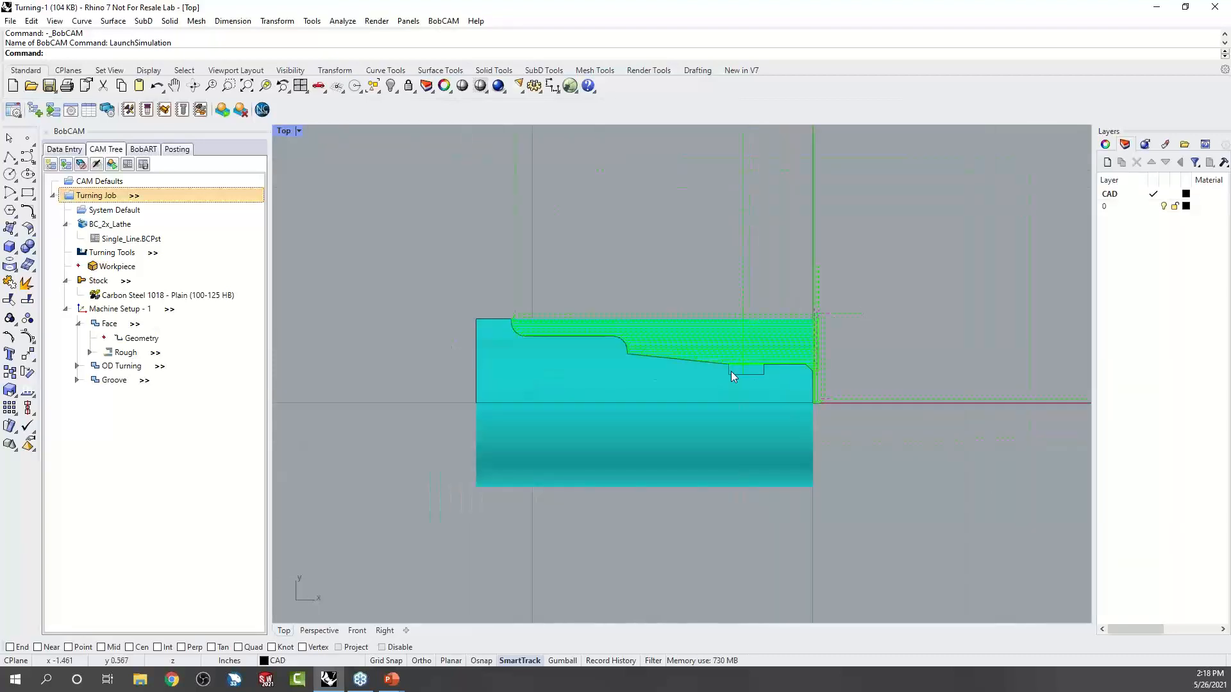
{"action": "left_click", "coordinate": [78, 325]}
{"action": "left_click", "coordinate": [78, 325]}
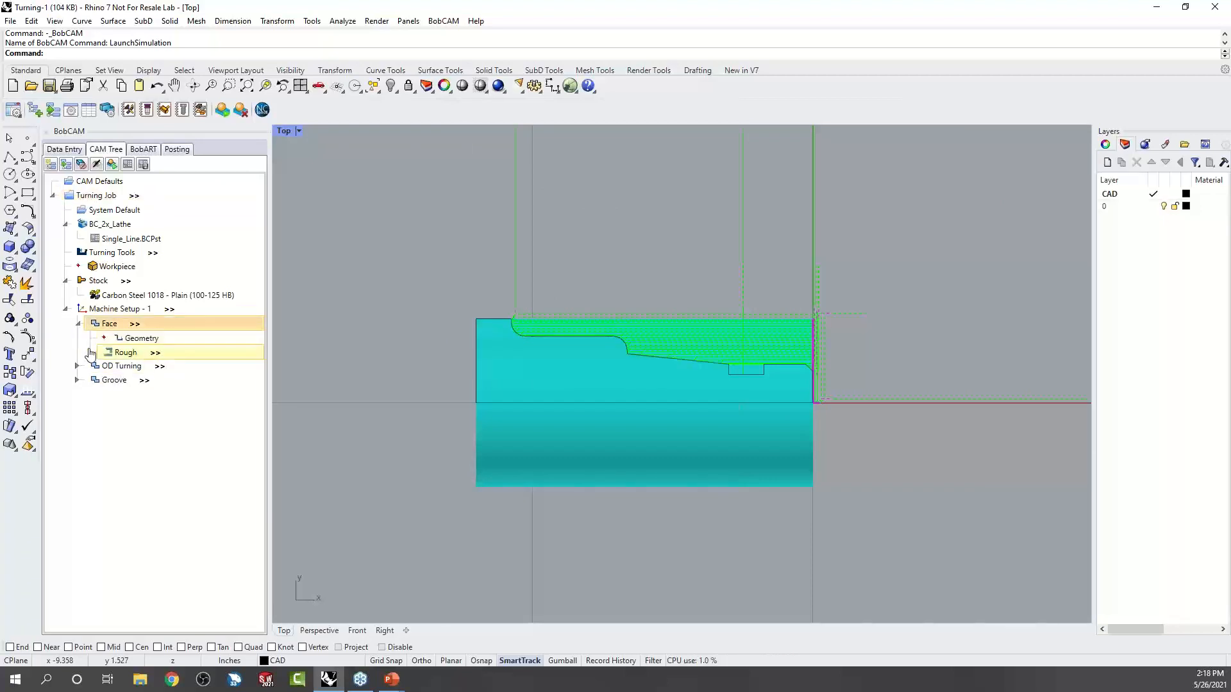
{"action": "left_click", "coordinate": [89, 352]}
{"action": "left_click", "coordinate": [165, 368]}
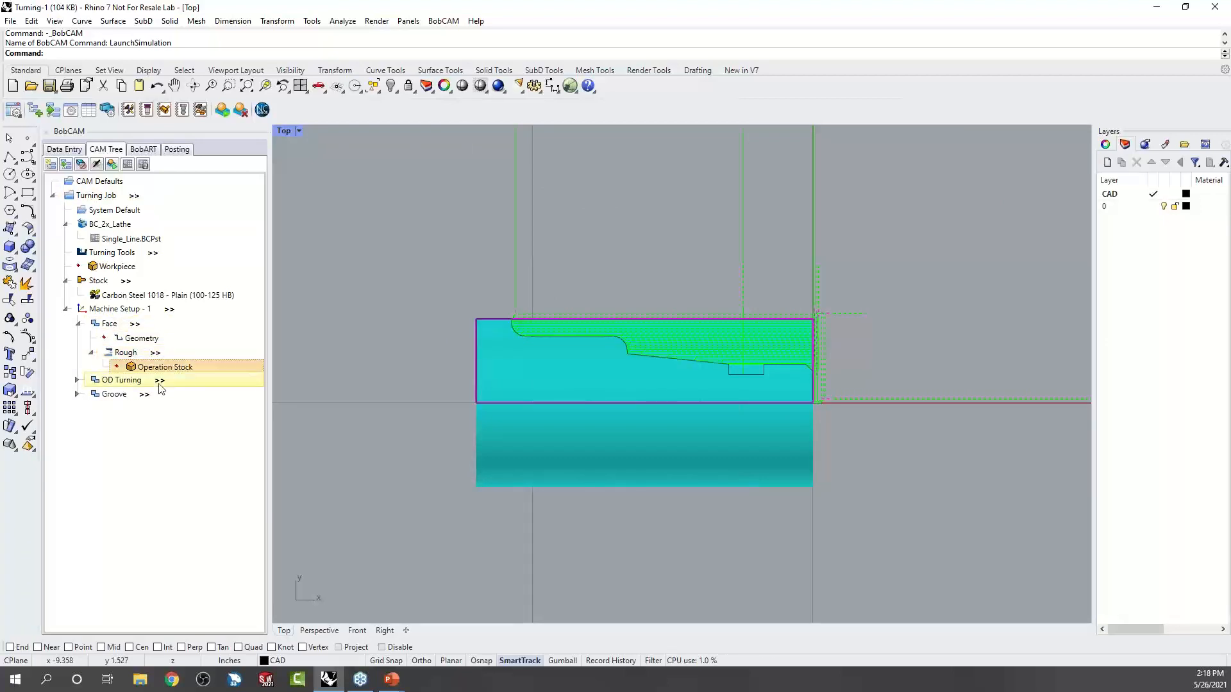
Display the operation stock of the OD Turning feature's Rough and Basic Finish operations in turn.
{"action": "left_click", "coordinate": [77, 381]}
{"action": "left_click", "coordinate": [126, 424]}
{"action": "left_click", "coordinate": [90, 423]}
{"action": "left_click", "coordinate": [165, 438]}
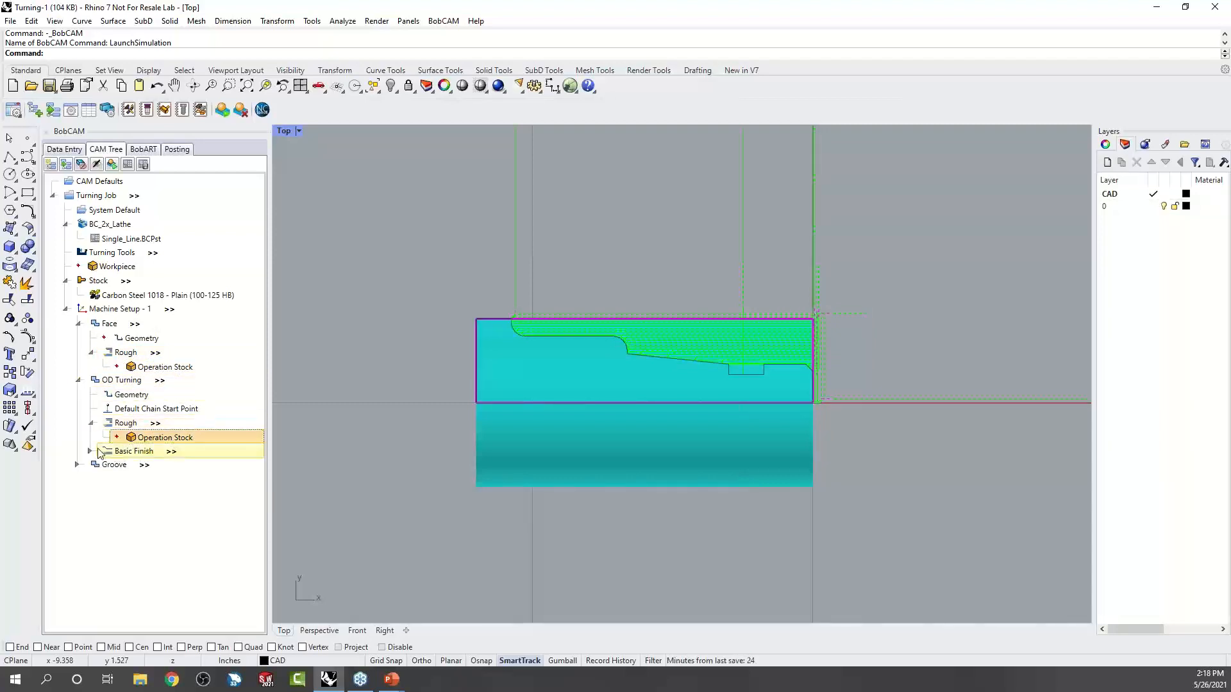
{"action": "left_click", "coordinate": [90, 451]}
{"action": "left_click", "coordinate": [162, 467]}
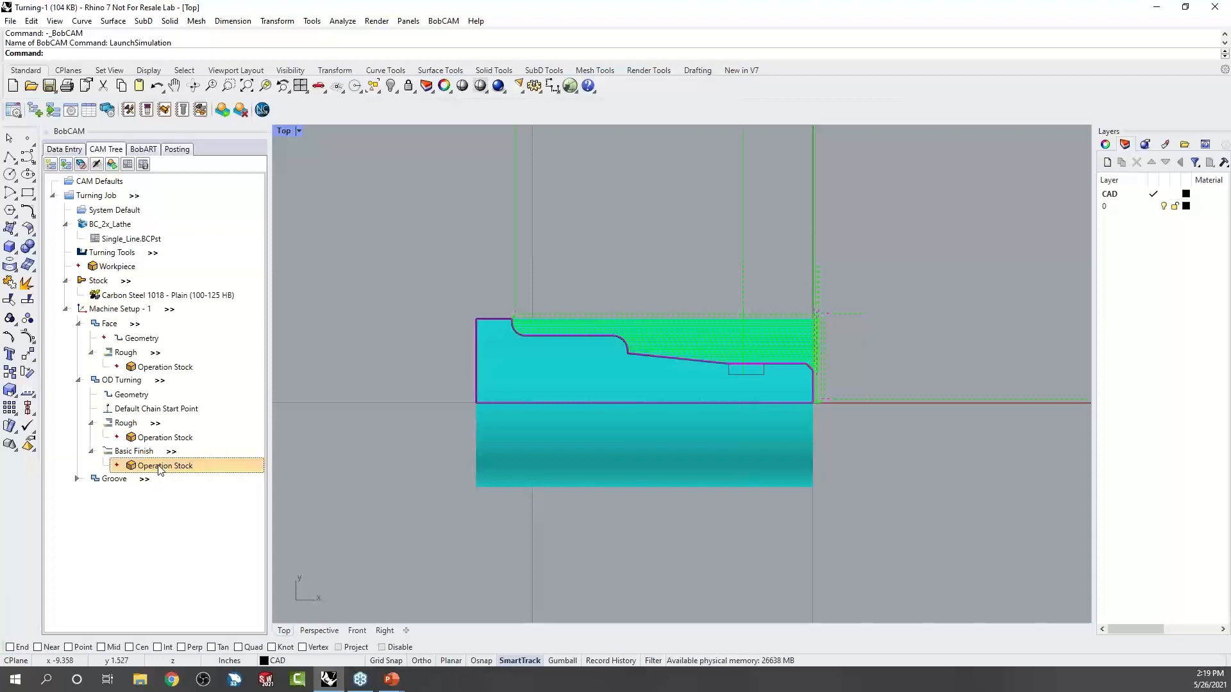
Expand the Groove feature in the CAM tree and examine its geometry on the part.
{"action": "left_click", "coordinate": [77, 380]}
{"action": "left_click", "coordinate": [77, 380]}
{"action": "left_click", "coordinate": [78, 394]}
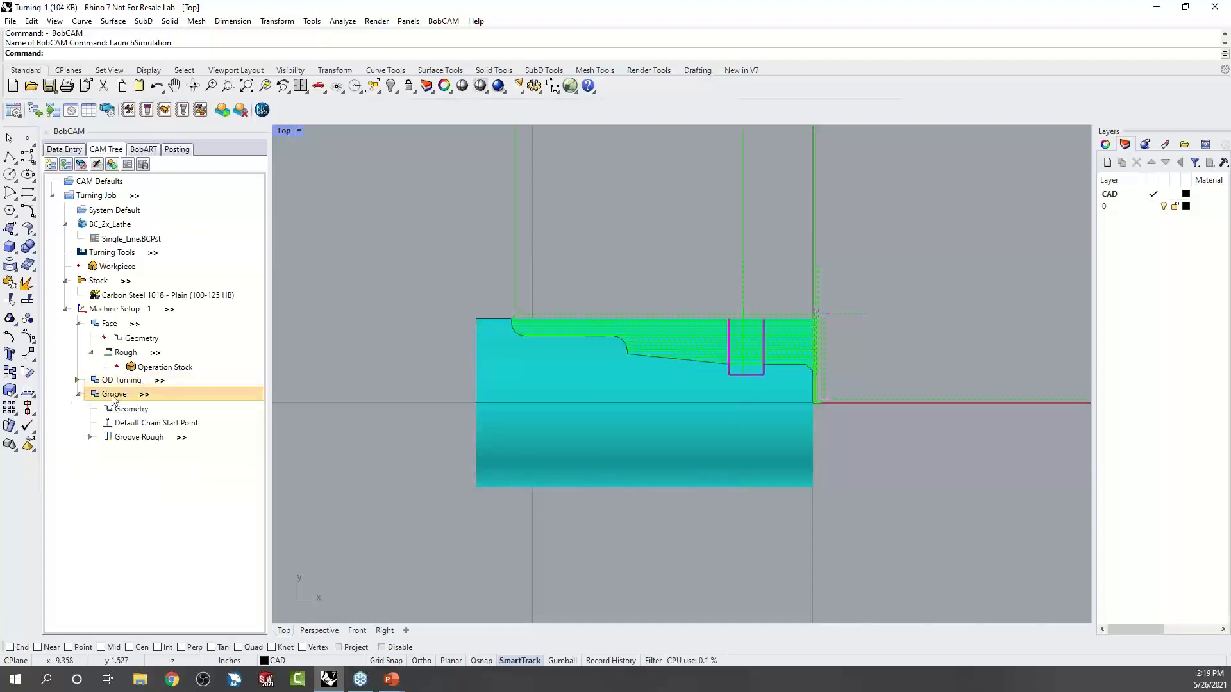
Open the OD Turning feature for editing, review its feature settings and page structure, and cancel without changes.
{"action": "left_click", "coordinate": [78, 380]}
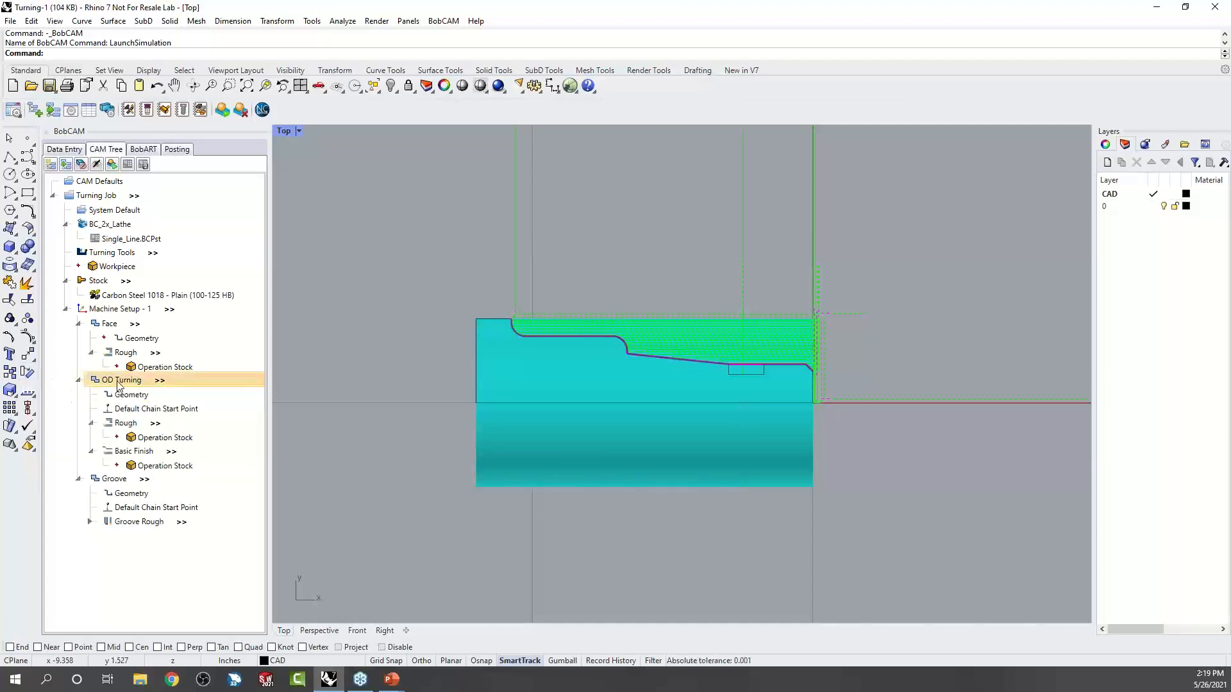
{"action": "right_click", "coordinate": [118, 383]}
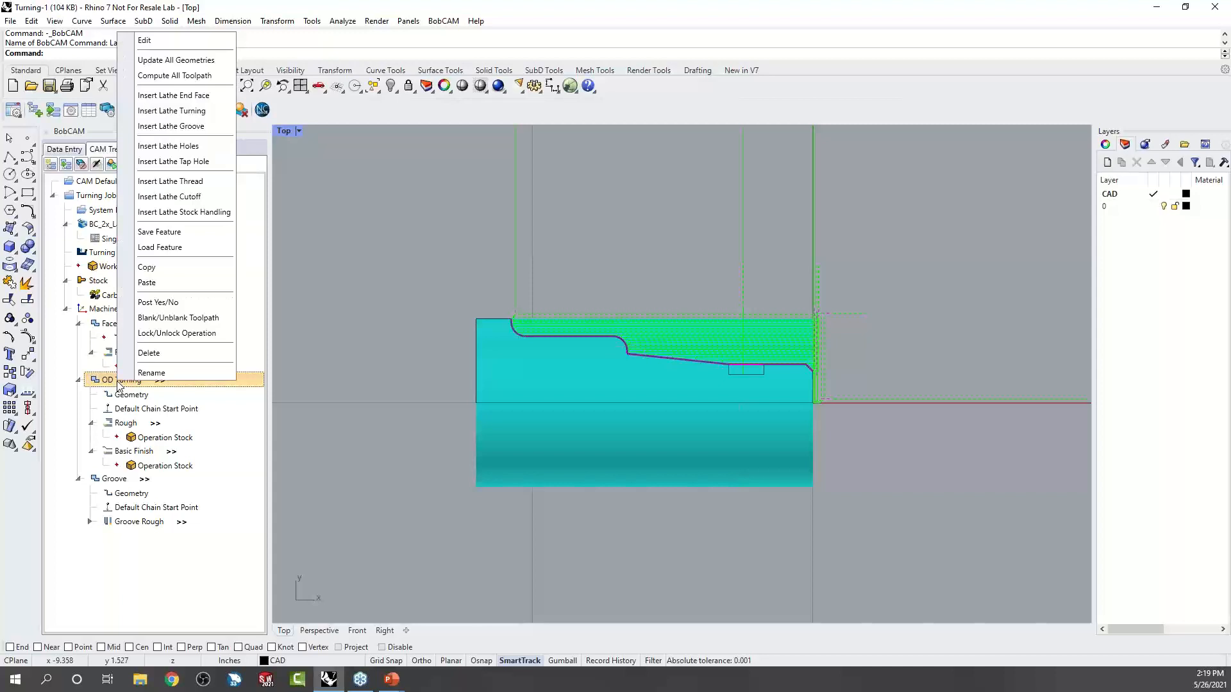
{"action": "left_click", "coordinate": [145, 41]}
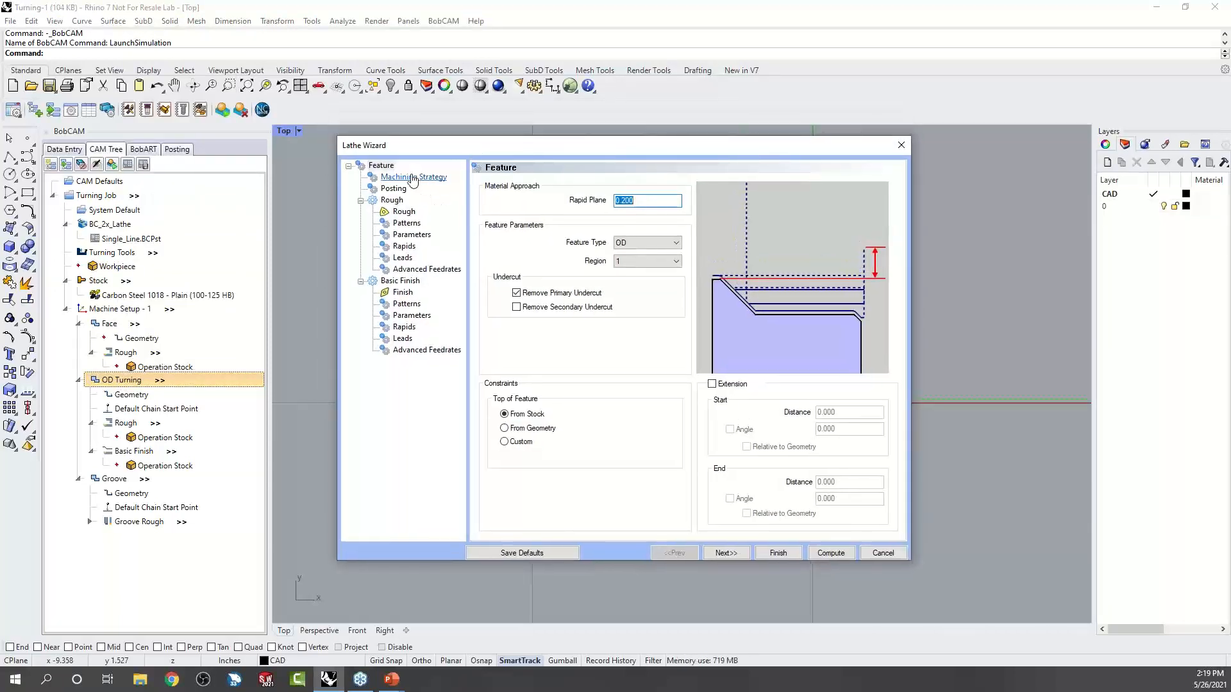
{"action": "mouse_move", "coordinate": [430, 148]}
{"action": "left_mouse_down"}
{"action": "mouse_move", "coordinate": [461, 153]}
{"action": "mouse_move", "coordinate": [438, 149]}
{"action": "left_mouse_up"}
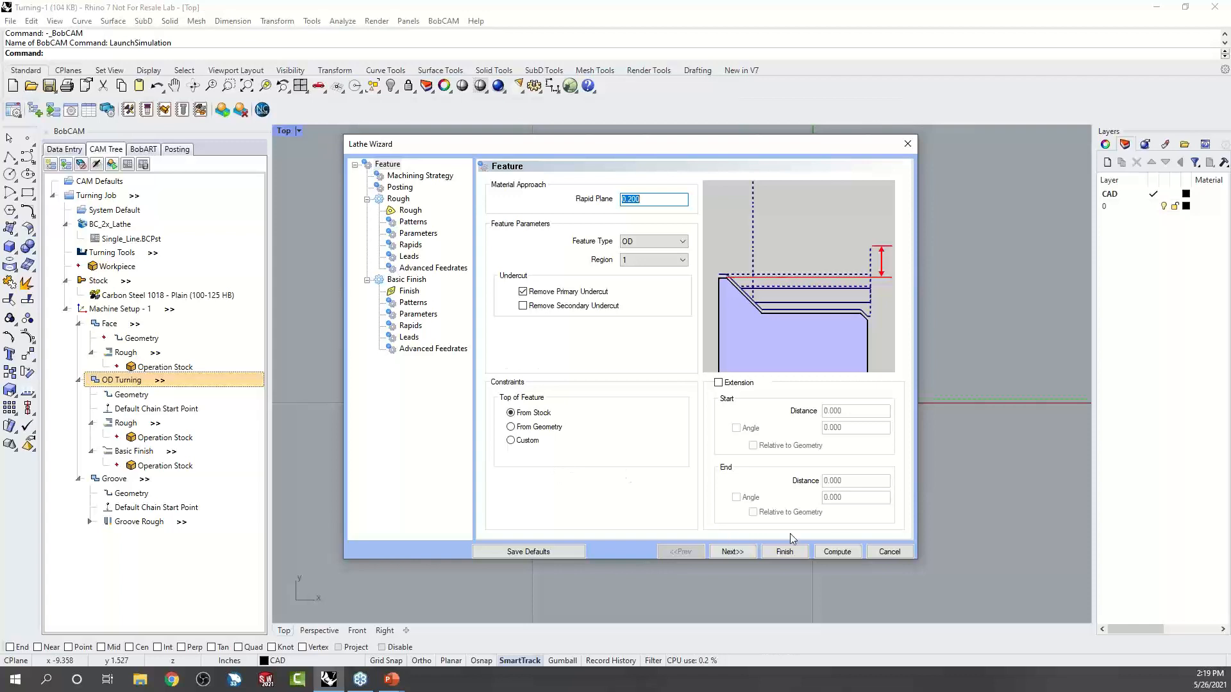
{"action": "left_click", "coordinate": [888, 551]}
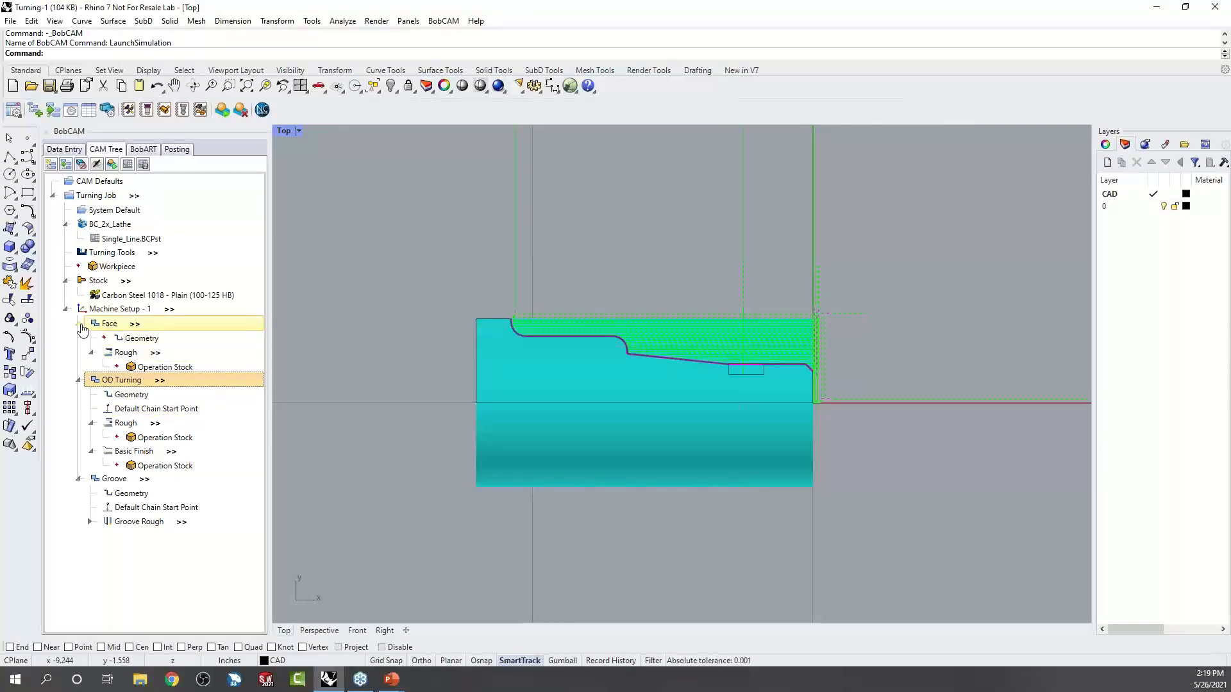
Collapse the Face, OD Turning and Groove features in the CAM tree.
{"action": "left_click", "coordinate": [77, 324]}
{"action": "left_click", "coordinate": [77, 338]}
{"action": "left_click", "coordinate": [77, 352]}
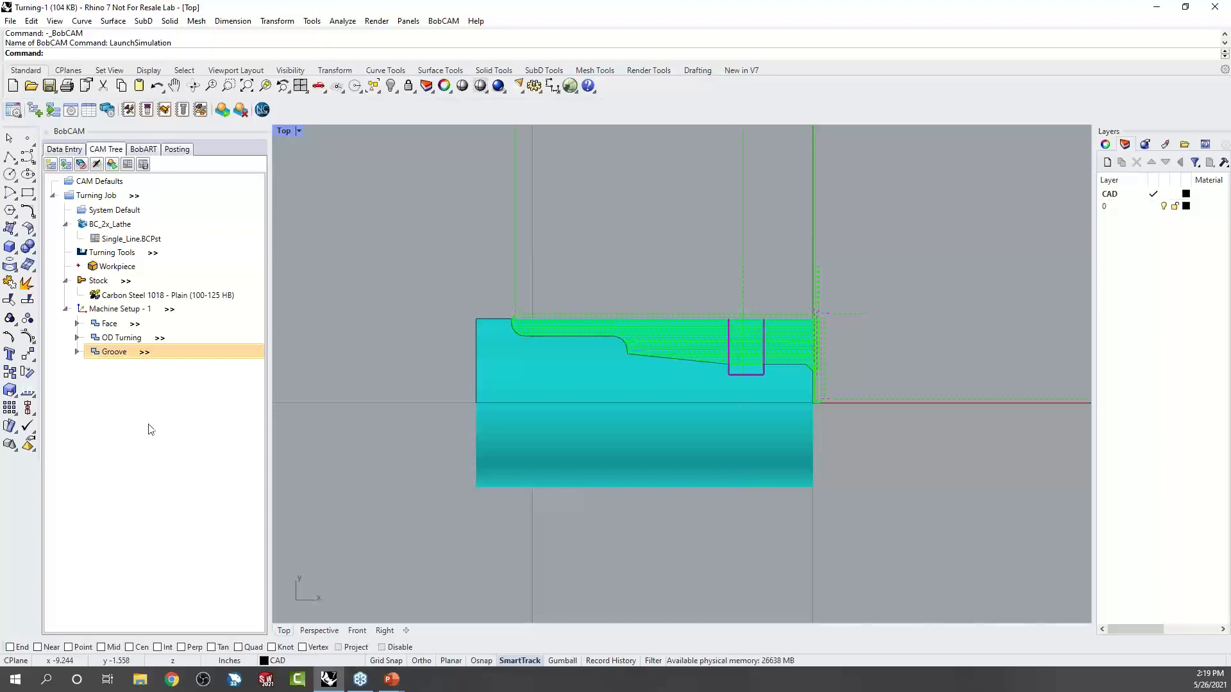
Start a new Lathe Turning feature under Machine Setup - 1 and review its rough Patterns, Parameters and Rapids settings.
{"action": "left_click", "coordinate": [144, 310]}
{"action": "right_click", "coordinate": [145, 314]}
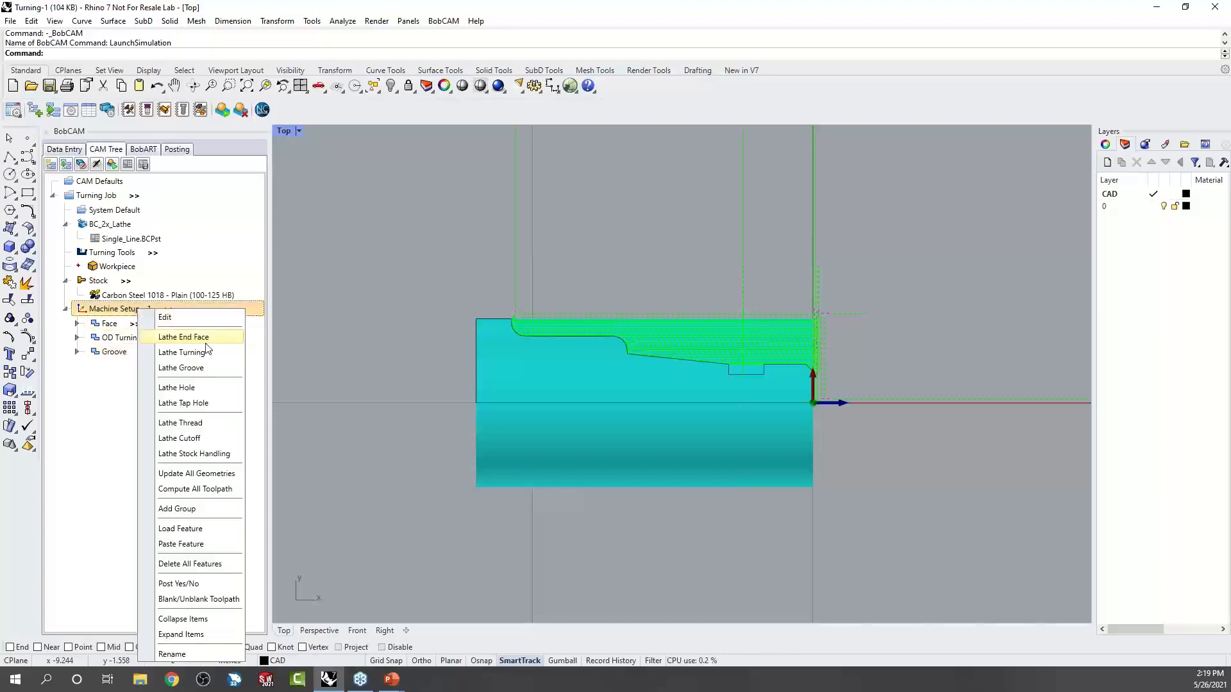
{"action": "left_click", "coordinate": [233, 353]}
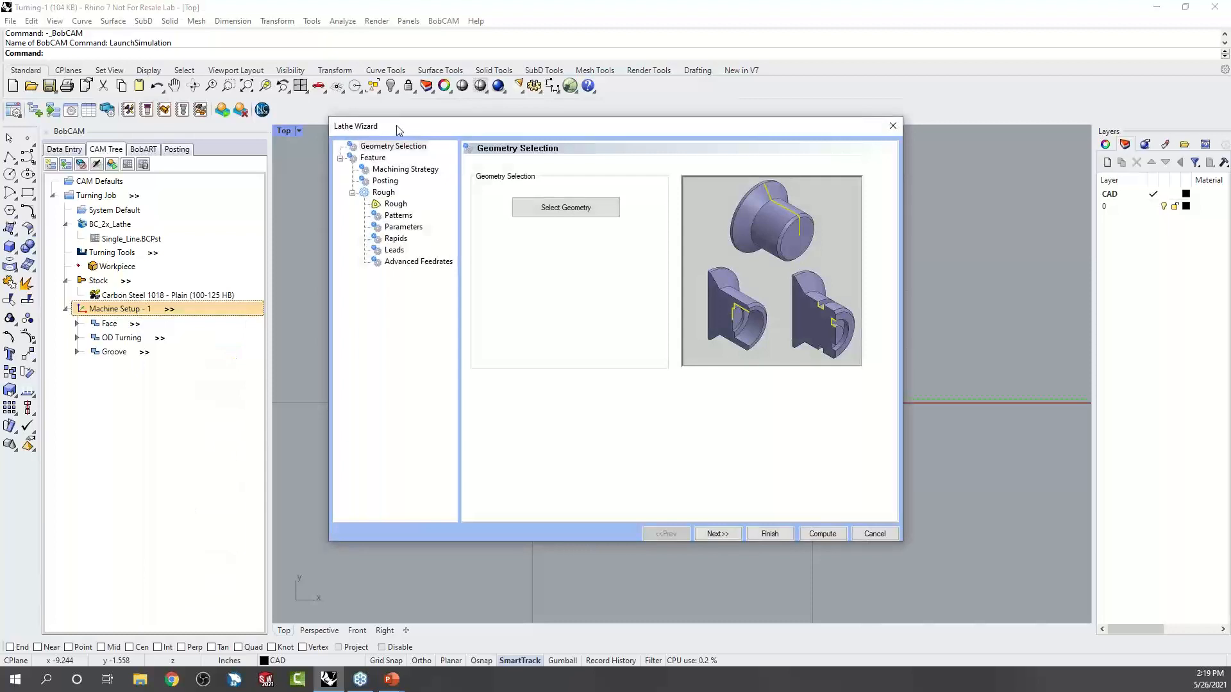
{"action": "left_click_drag", "start_coordinate": [393, 127], "coordinate": [395, 150]}
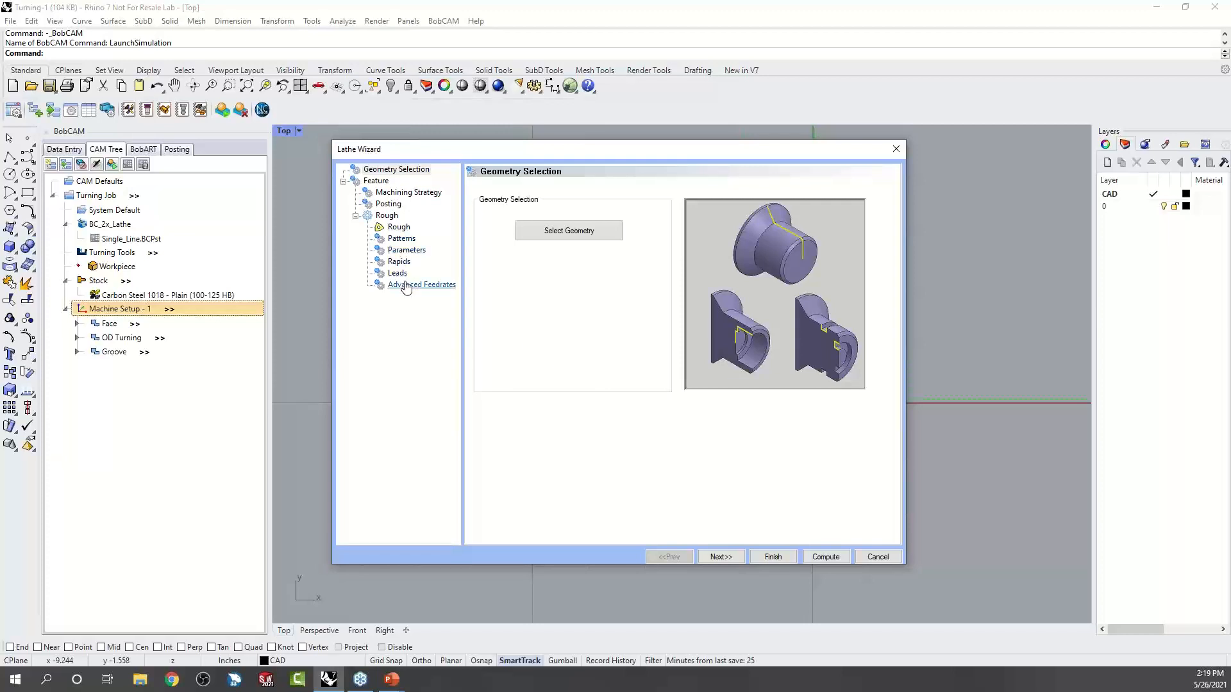
{"action": "left_click", "coordinate": [401, 240]}
{"action": "left_click", "coordinate": [406, 250]}
{"action": "left_click", "coordinate": [399, 262]}
Go through the new feature's settings from Leads back to the rough tool data, and return to Geometry Selection.
{"action": "left_click", "coordinate": [723, 557]}
{"action": "left_click", "coordinate": [675, 556]}
{"action": "left_click", "coordinate": [671, 556]}
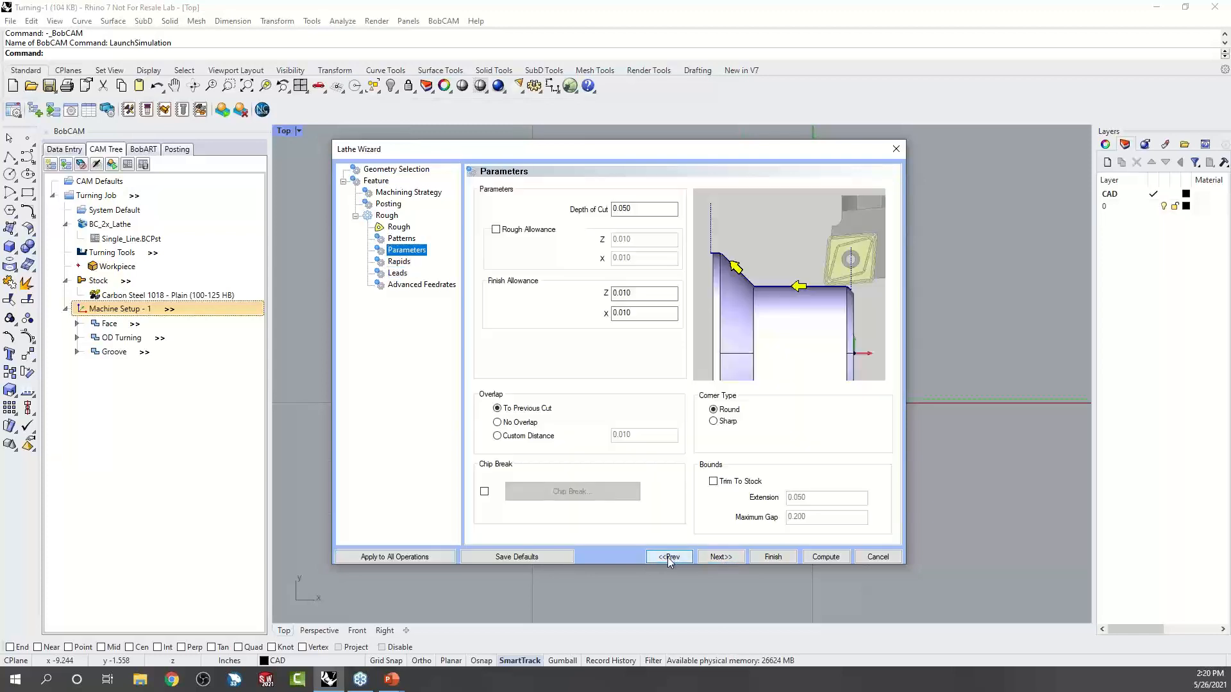
{"action": "left_click", "coordinate": [667, 556]}
{"action": "left_click", "coordinate": [667, 557]}
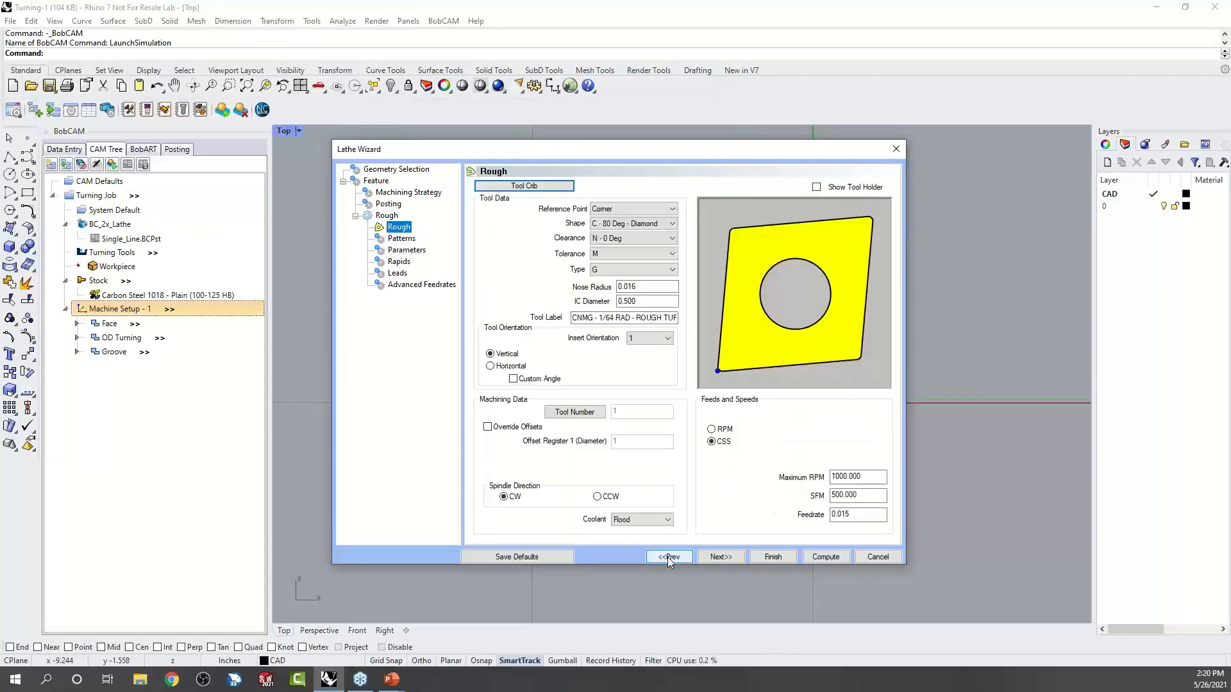
{"action": "left_click", "coordinate": [711, 557]}
{"action": "left_click", "coordinate": [711, 558]}
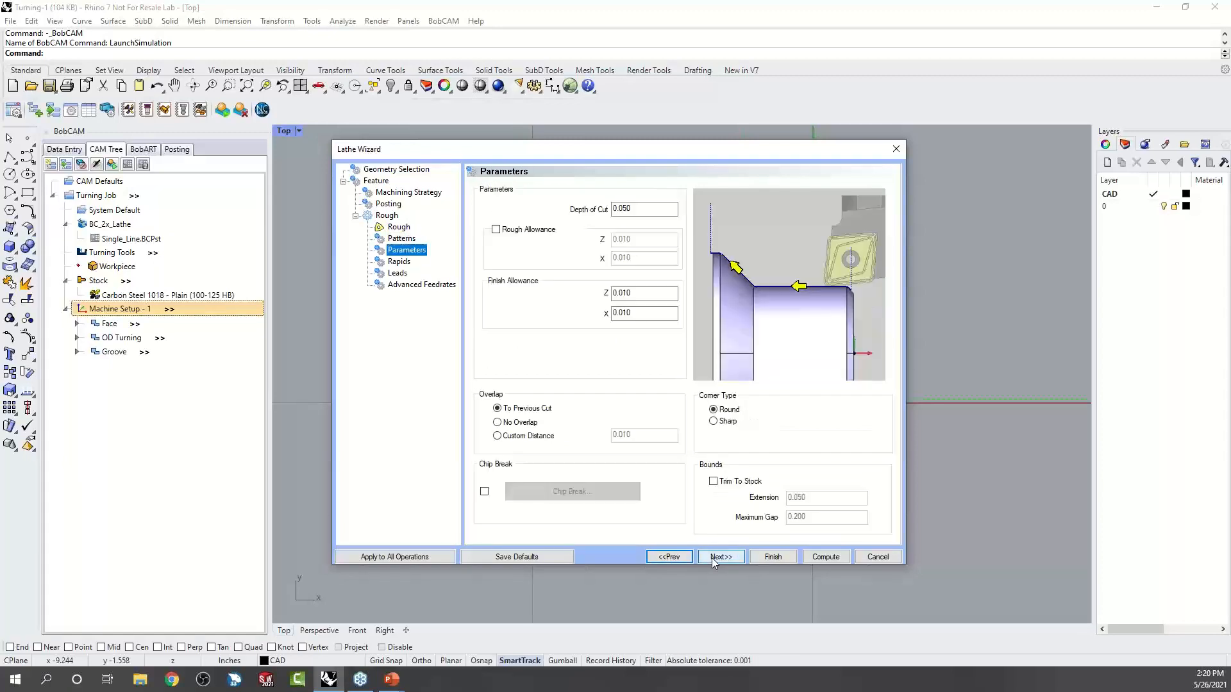
{"action": "left_click", "coordinate": [711, 558]}
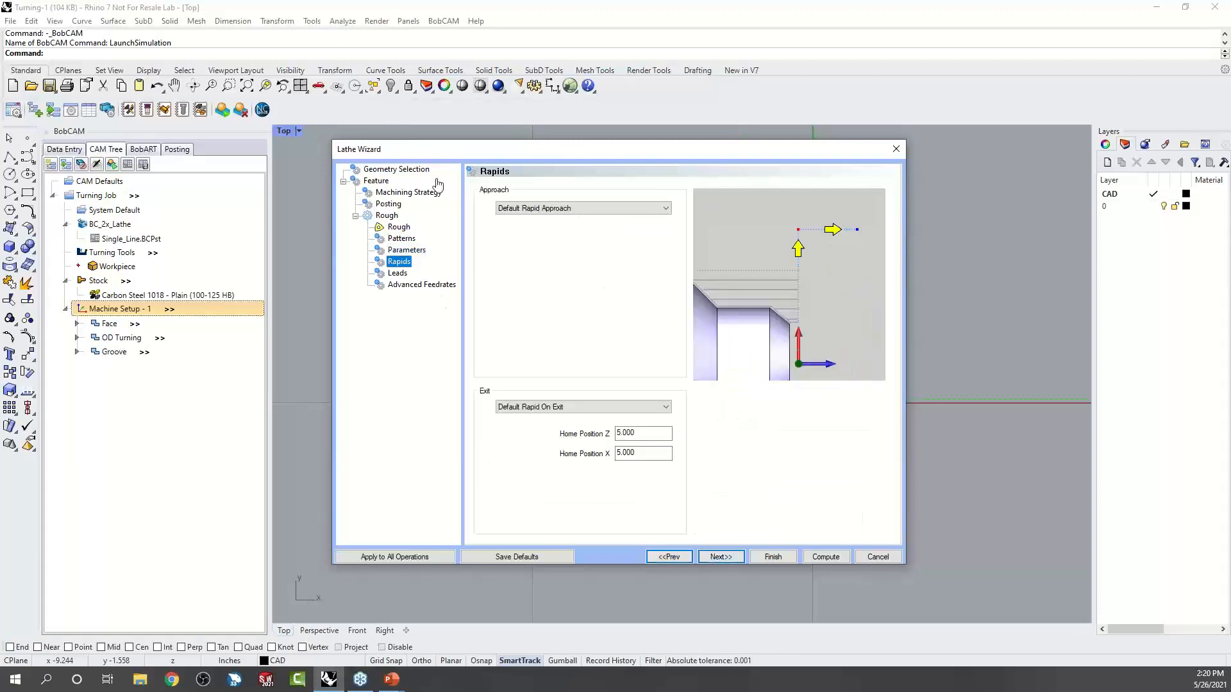
{"action": "left_click", "coordinate": [388, 172]}
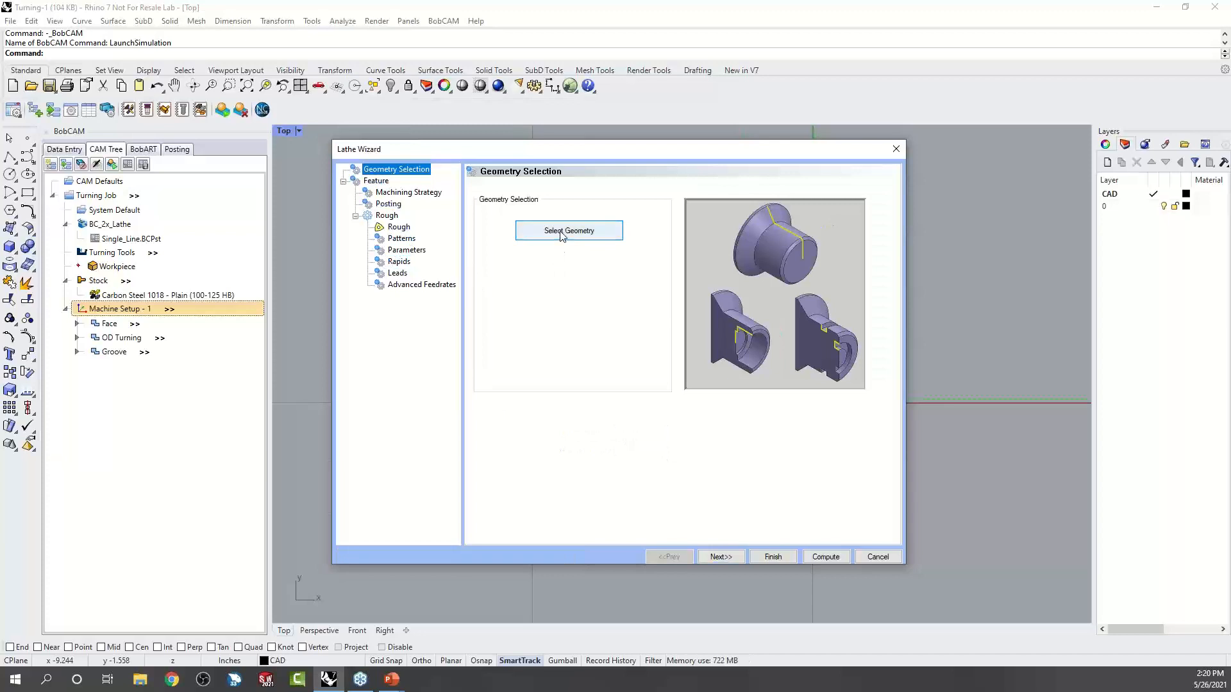
Review the default machining strategies, add a Basic Finish to the new feature's current operations, and remove it again.
{"action": "left_click", "coordinate": [401, 192]}
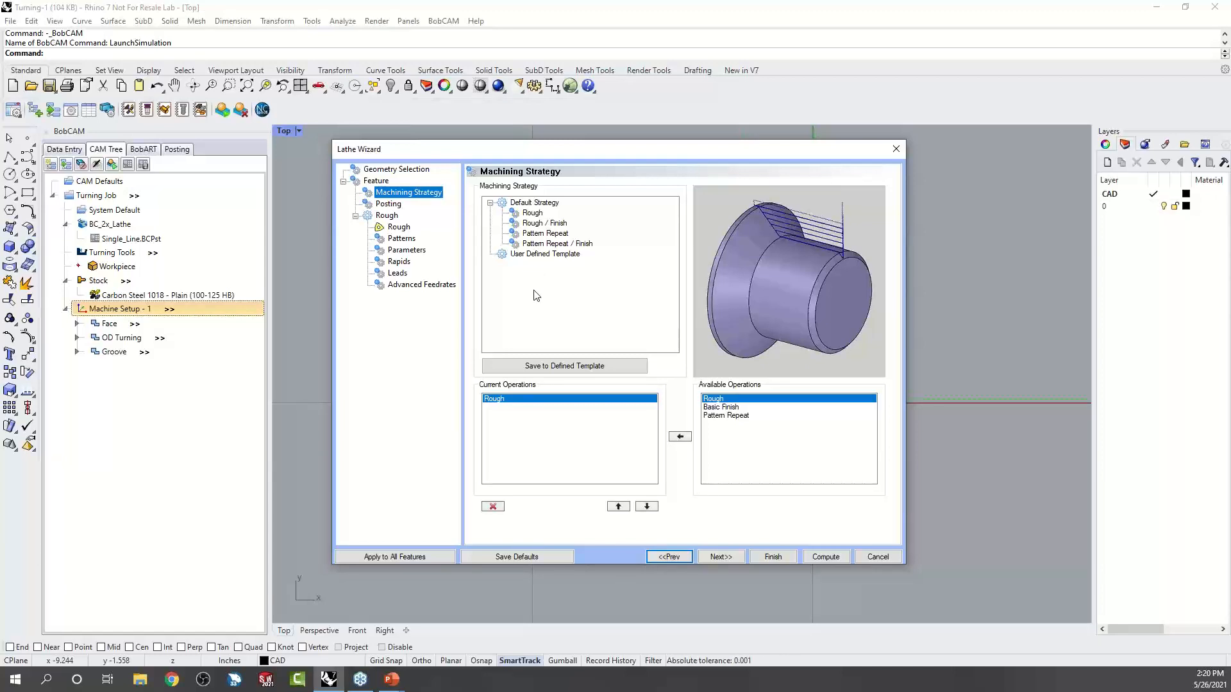
{"action": "left_click", "coordinate": [543, 234]}
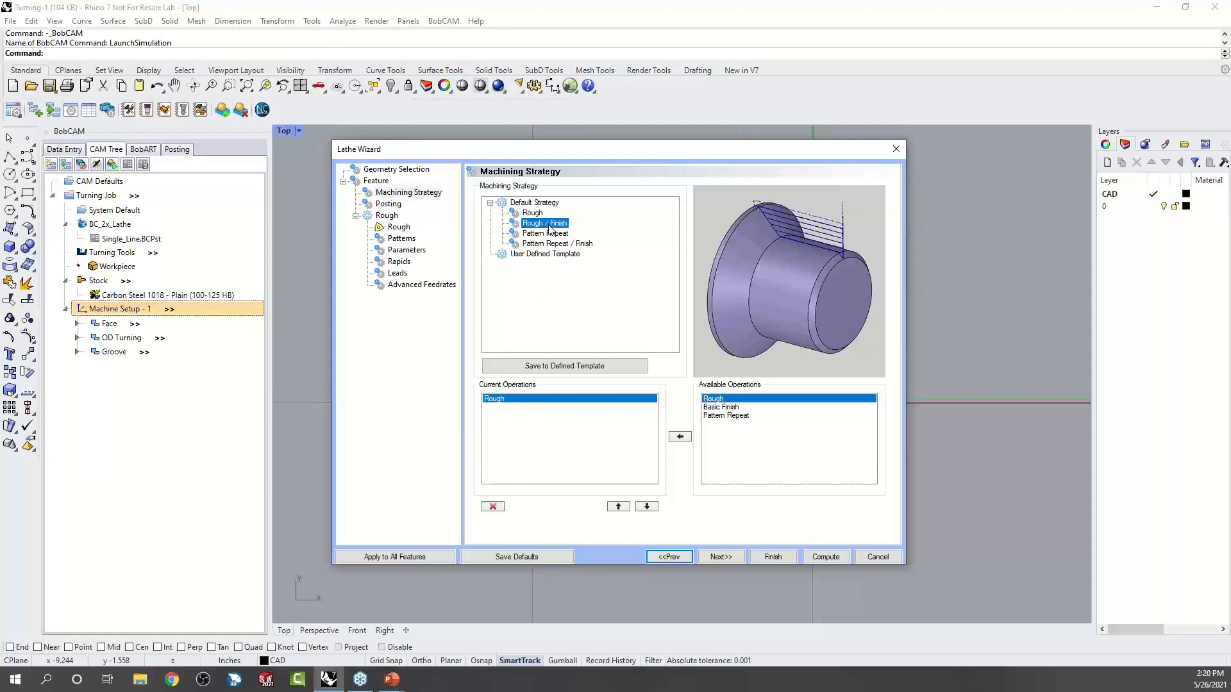
{"action": "left_click", "coordinate": [537, 214]}
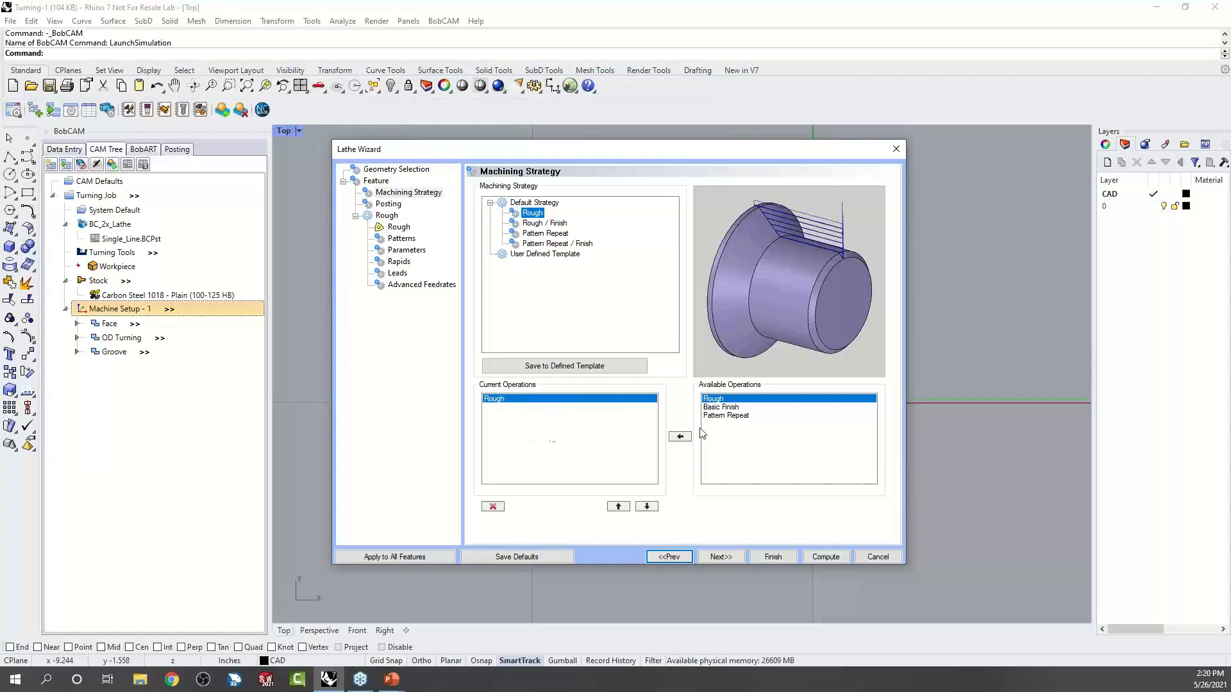
{"action": "left_click", "coordinate": [719, 408]}
{"action": "left_click", "coordinate": [682, 438]}
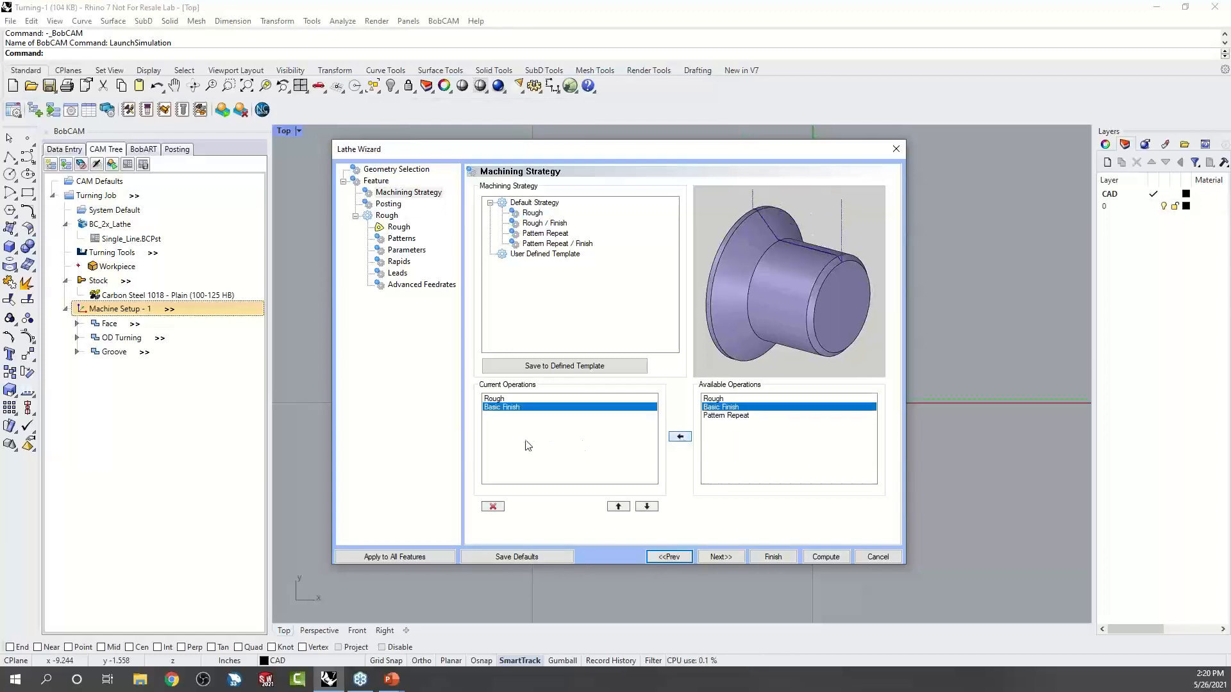
{"action": "left_click", "coordinate": [493, 506]}
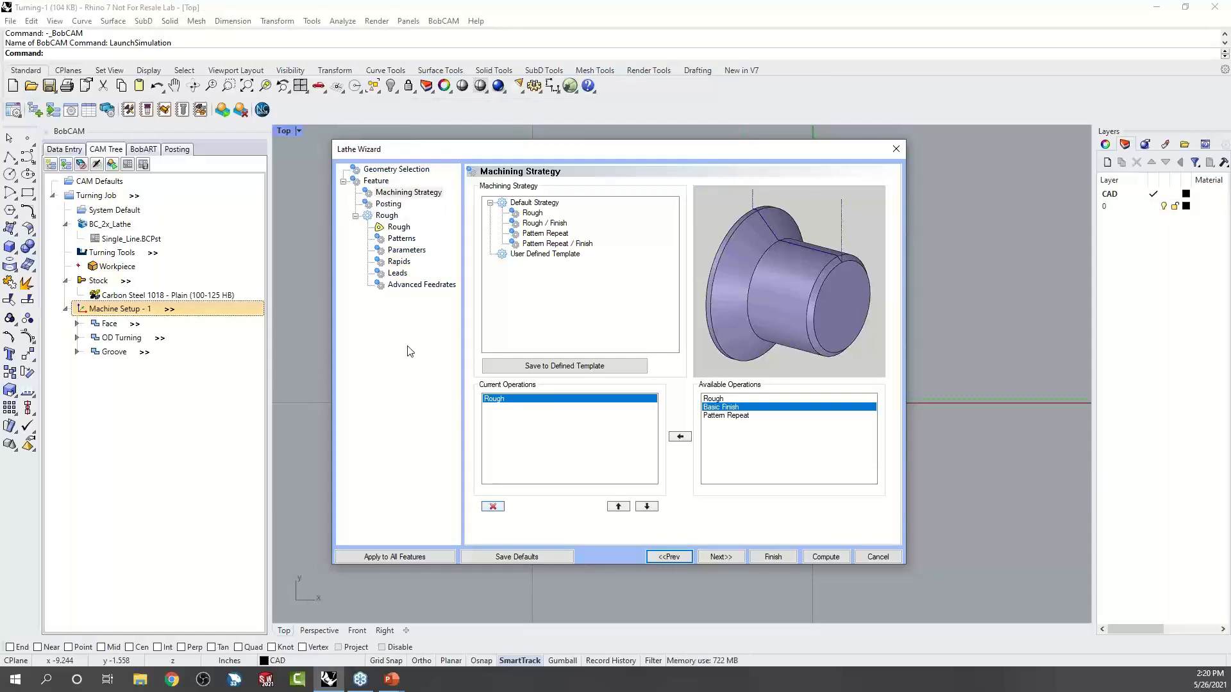
Review the rough operation's Parameters, Rapids, Leads and Advanced Feedrates settings, and cancel the new turning feature.
{"action": "left_click", "coordinate": [403, 251]}
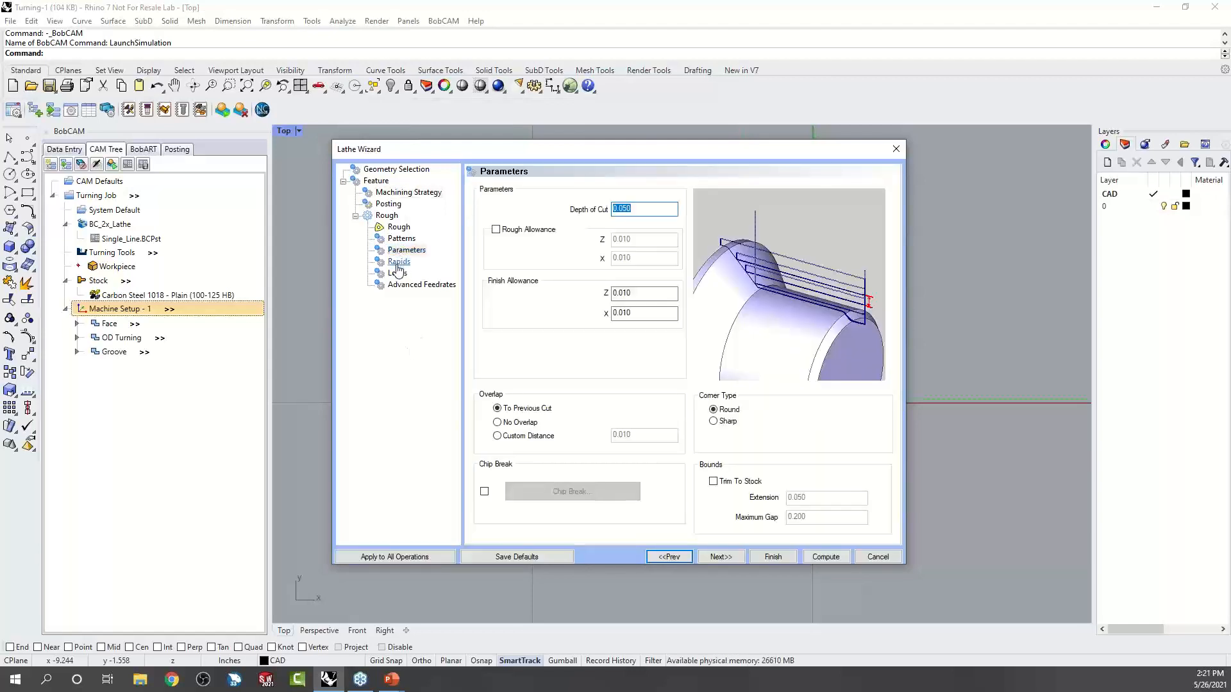
{"action": "left_click", "coordinate": [398, 263]}
{"action": "left_click", "coordinate": [397, 274]}
{"action": "left_click", "coordinate": [722, 557]}
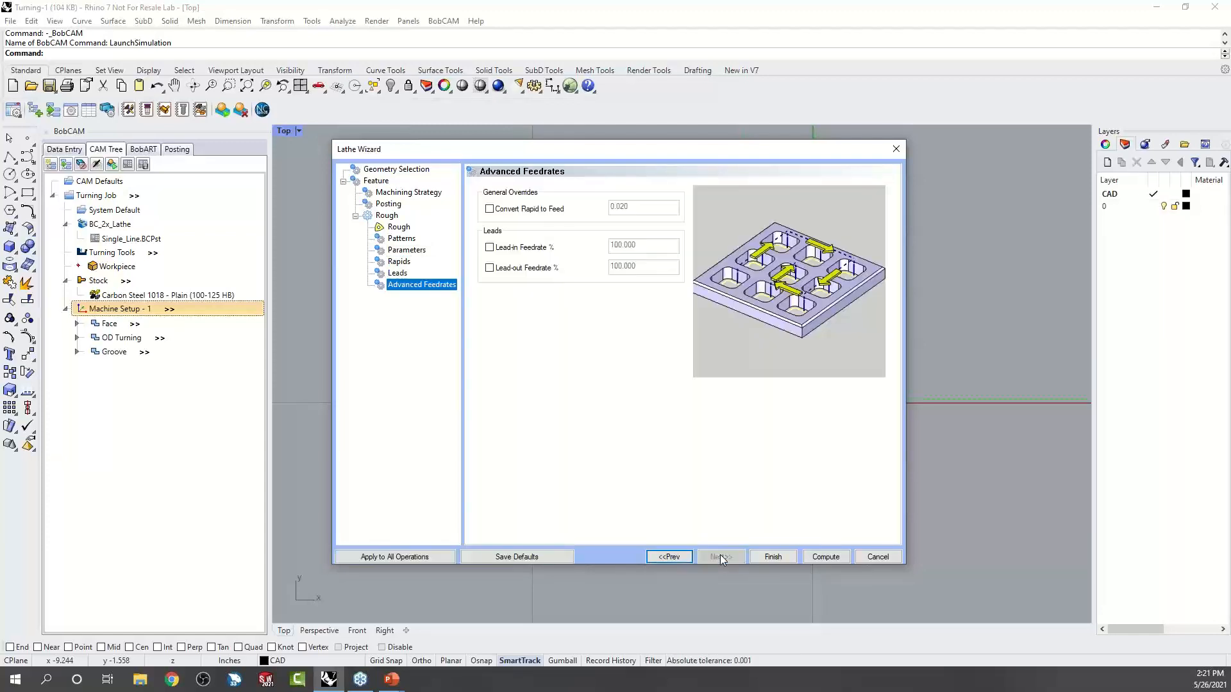
{"action": "left_click", "coordinate": [668, 558]}
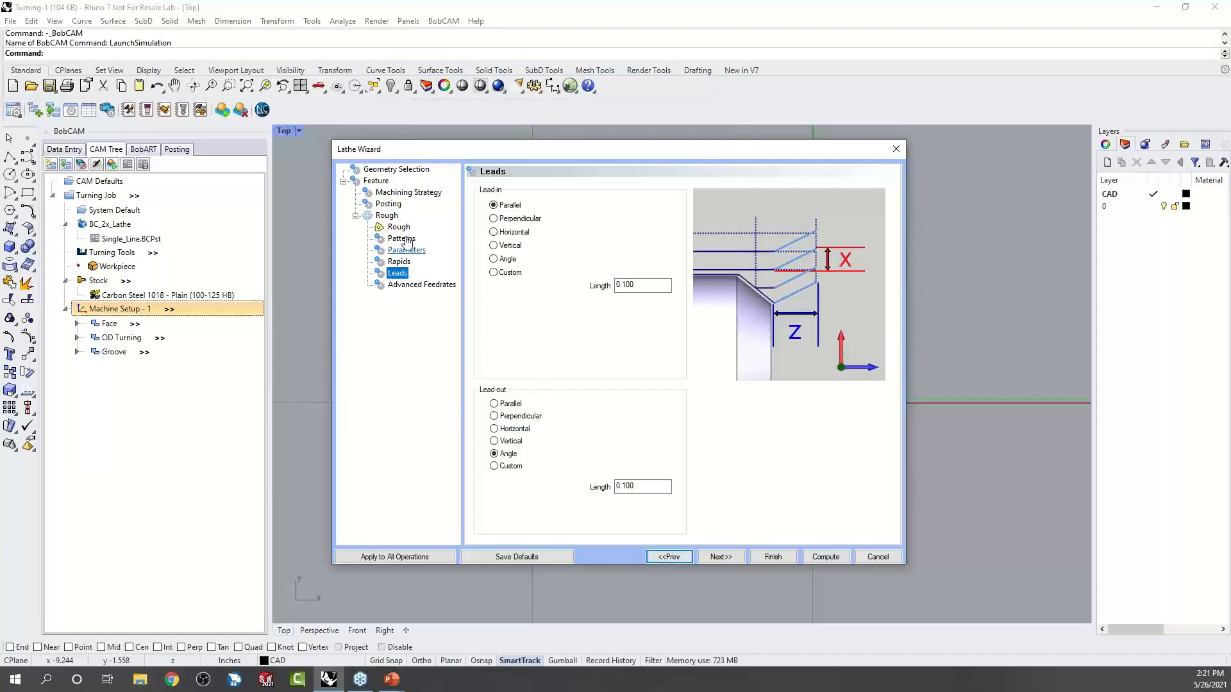
{"action": "left_click_drag", "start_coordinate": [424, 149], "coordinate": [424, 137]}
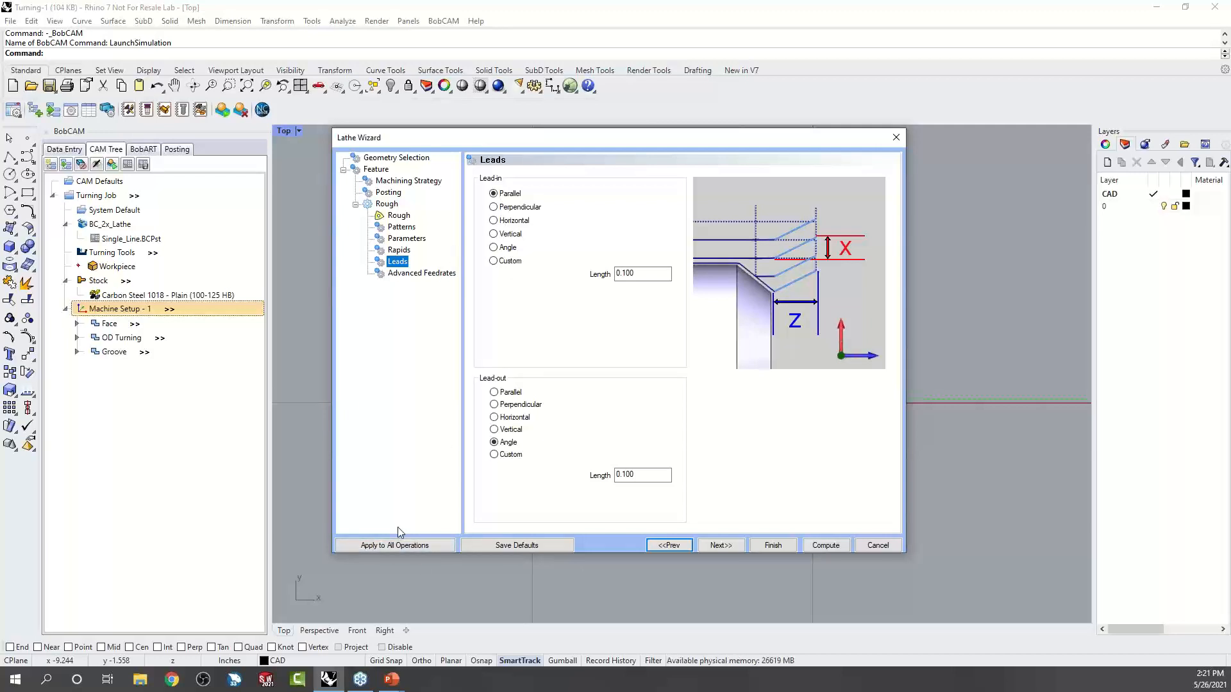
{"action": "left_click", "coordinate": [879, 546]}
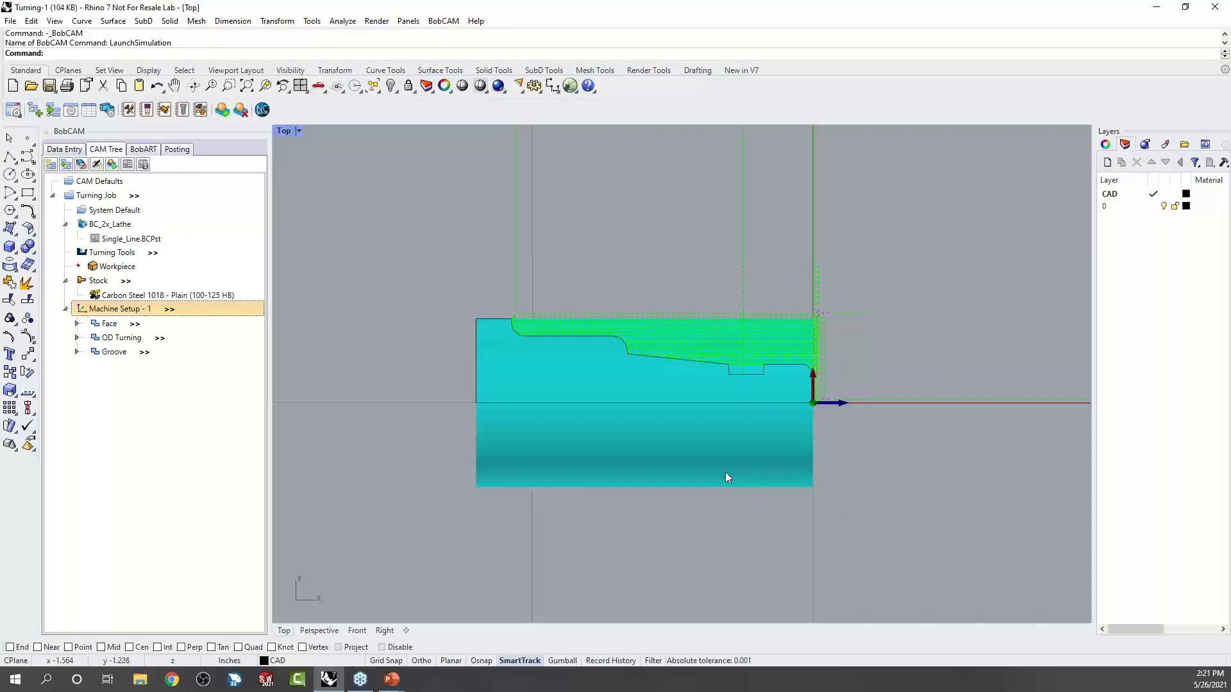
Open the Face feature for editing and set its top of feature constraint to From Stock.
{"action": "left_click", "coordinate": [78, 325]}
{"action": "left_click", "coordinate": [124, 353]}
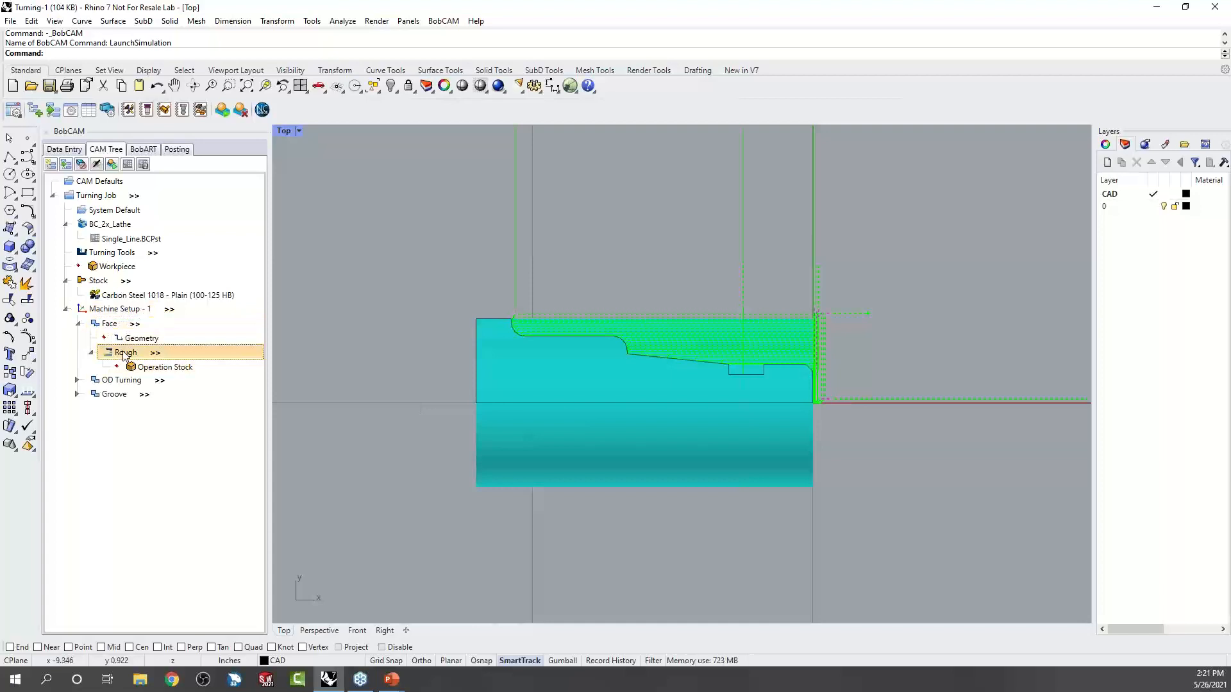
{"action": "right_click", "coordinate": [122, 324]}
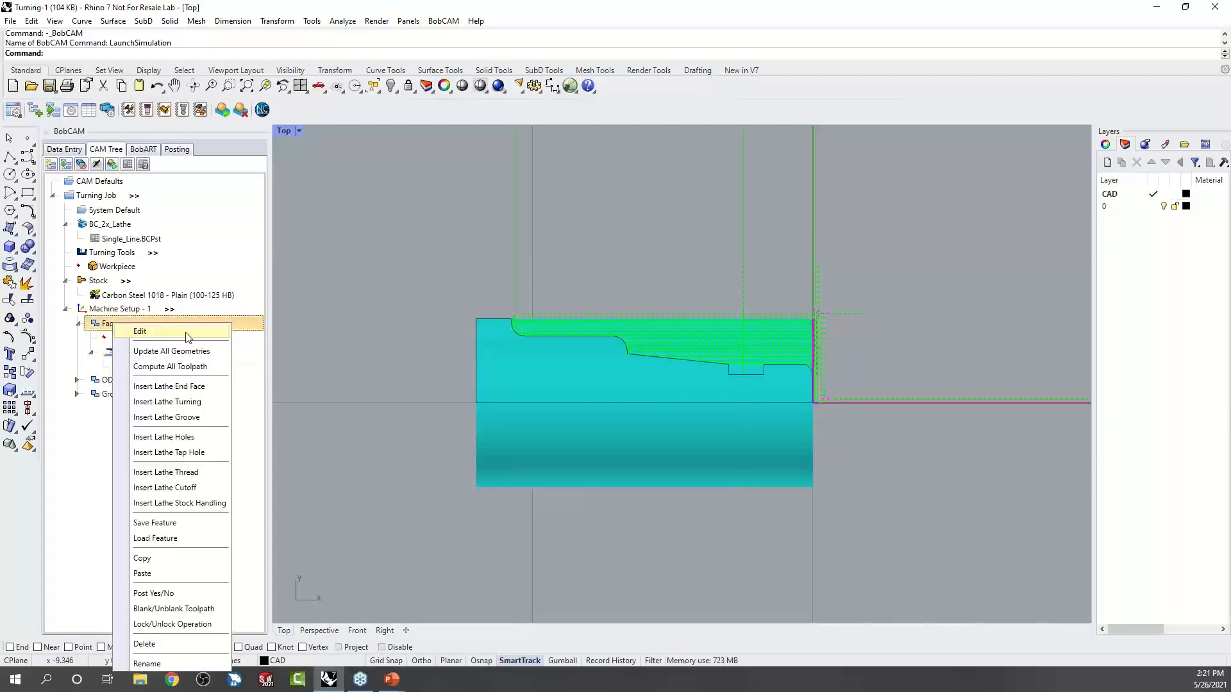
{"action": "left_click", "coordinate": [186, 332]}
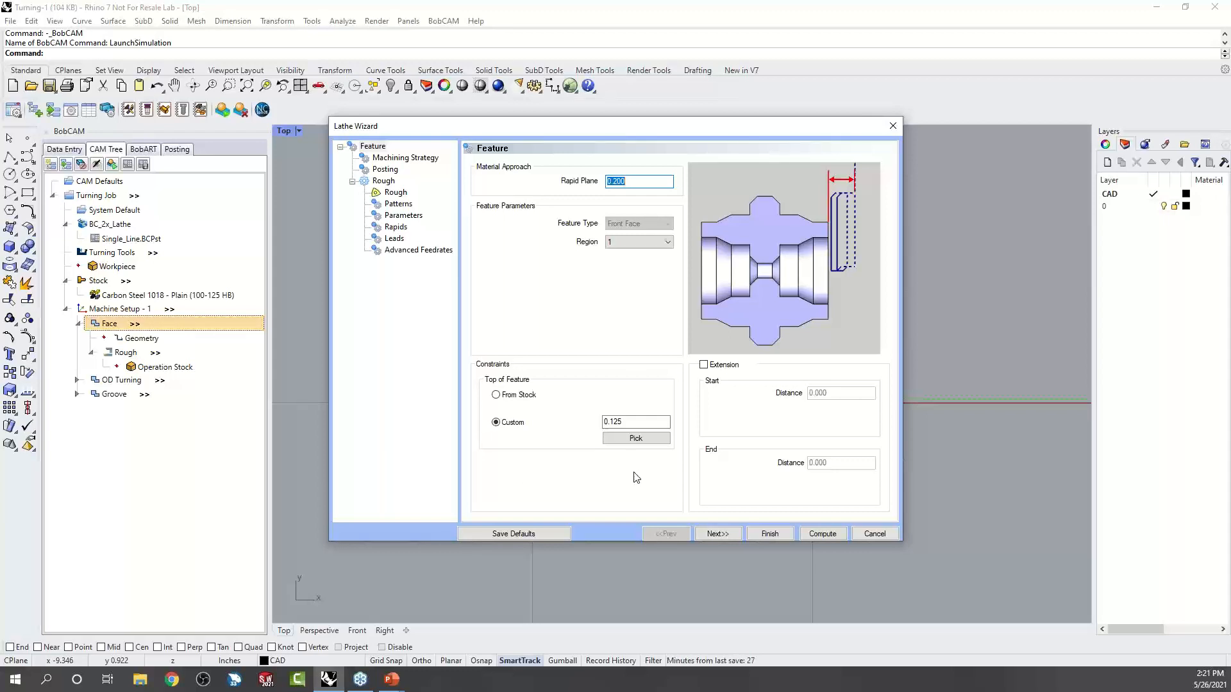
{"action": "left_click", "coordinate": [497, 395]}
{"action": "left_click", "coordinate": [498, 396]}
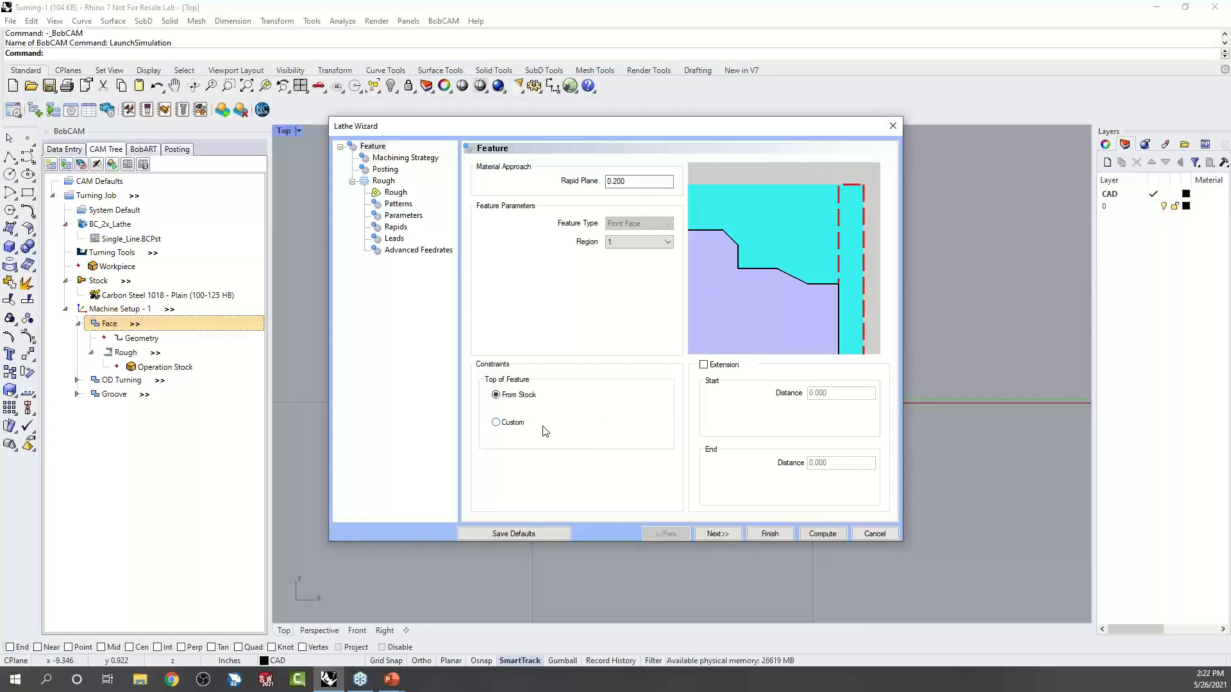
Compare the Custom and From Stock top of feature constraints, keep From Stock, and compute the Face feature.
{"action": "left_click", "coordinate": [496, 423]}
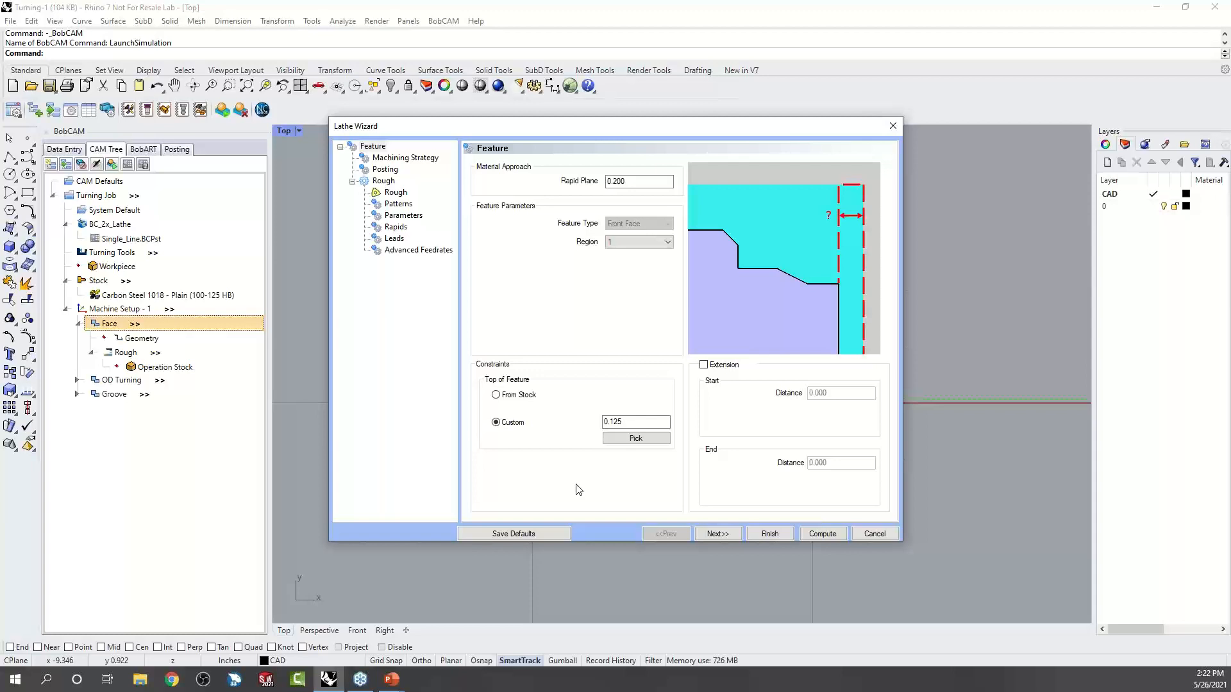
{"action": "left_click", "coordinate": [495, 395]}
{"action": "left_click", "coordinate": [497, 422]}
{"action": "left_click", "coordinate": [497, 396]}
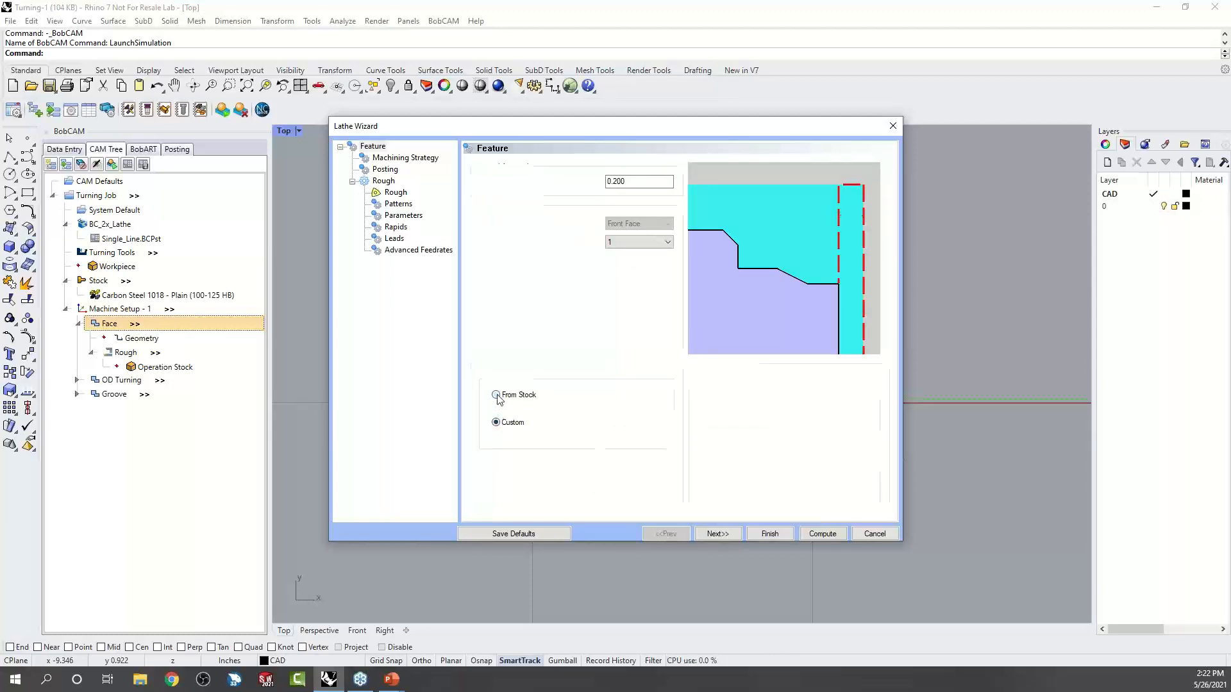
{"action": "left_click", "coordinate": [496, 423]}
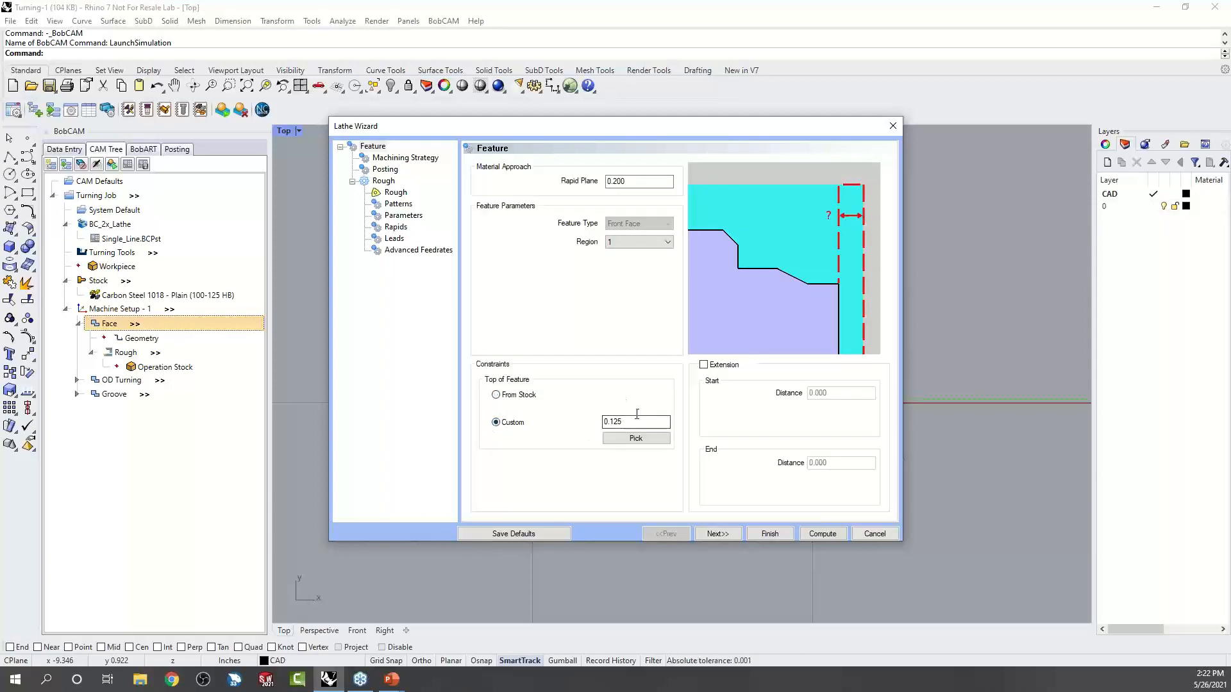
{"action": "left_click", "coordinate": [496, 395]}
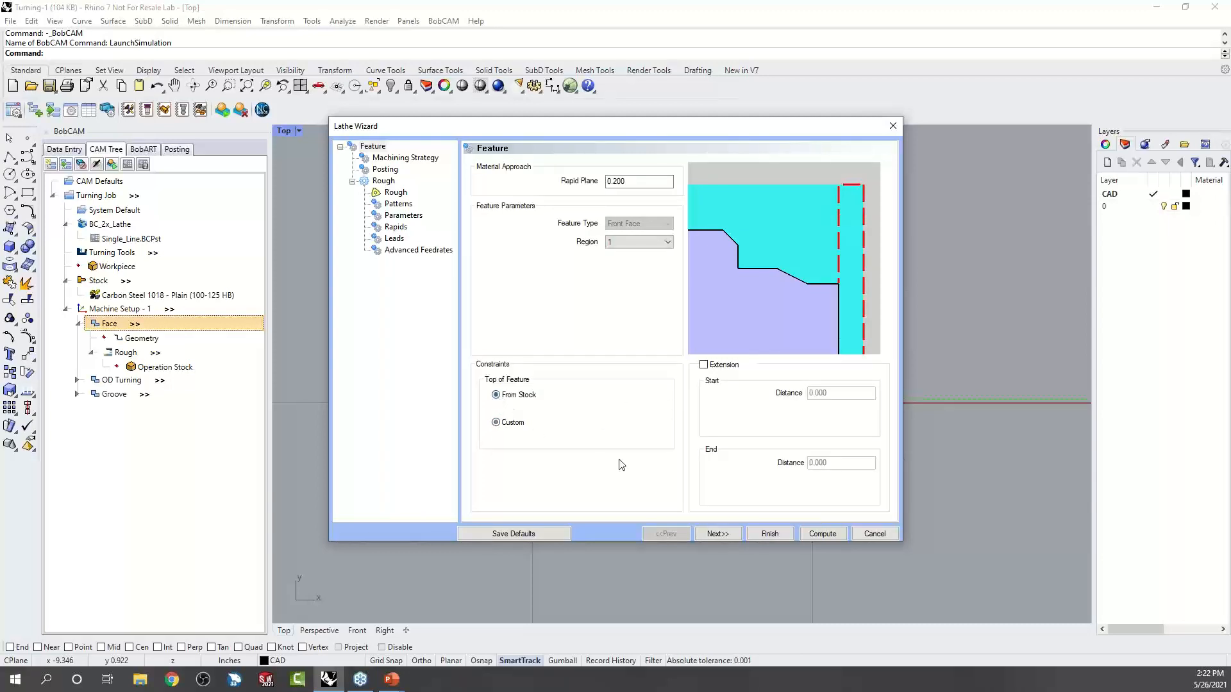
{"action": "left_click", "coordinate": [819, 532]}
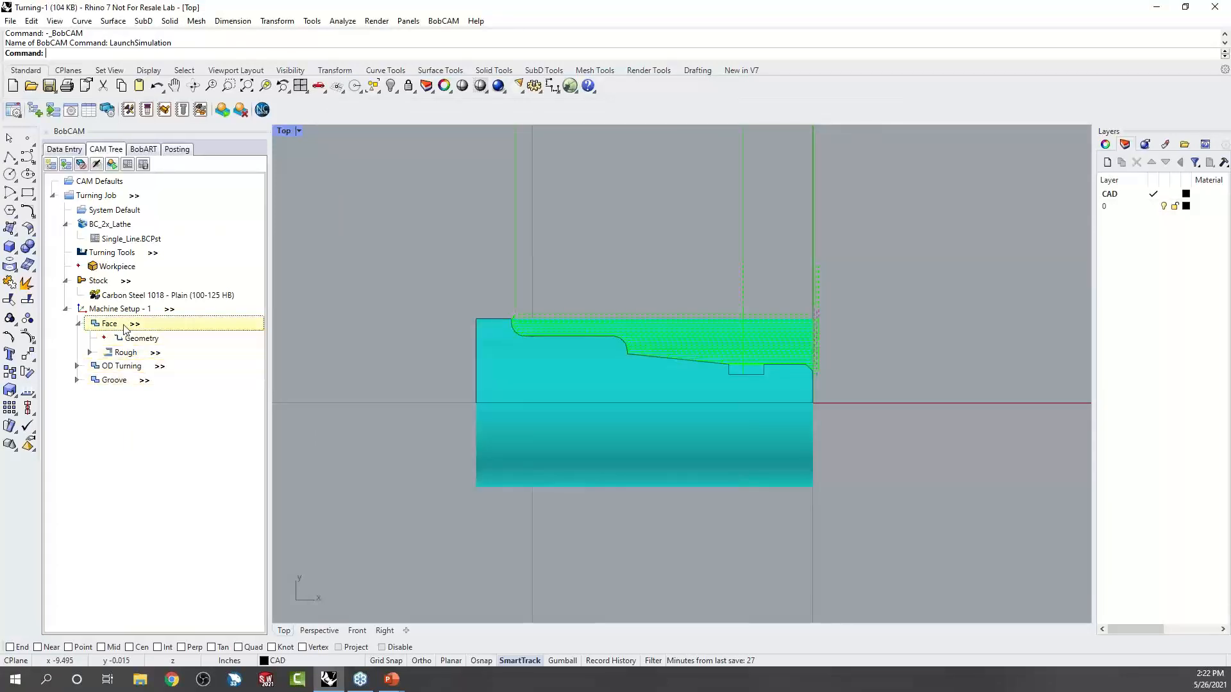
Blank all toolpaths of Machine Setup - 1 and expand the Face feature's Rough operation in the CAM tree.
{"action": "right_click", "coordinate": [124, 312]}
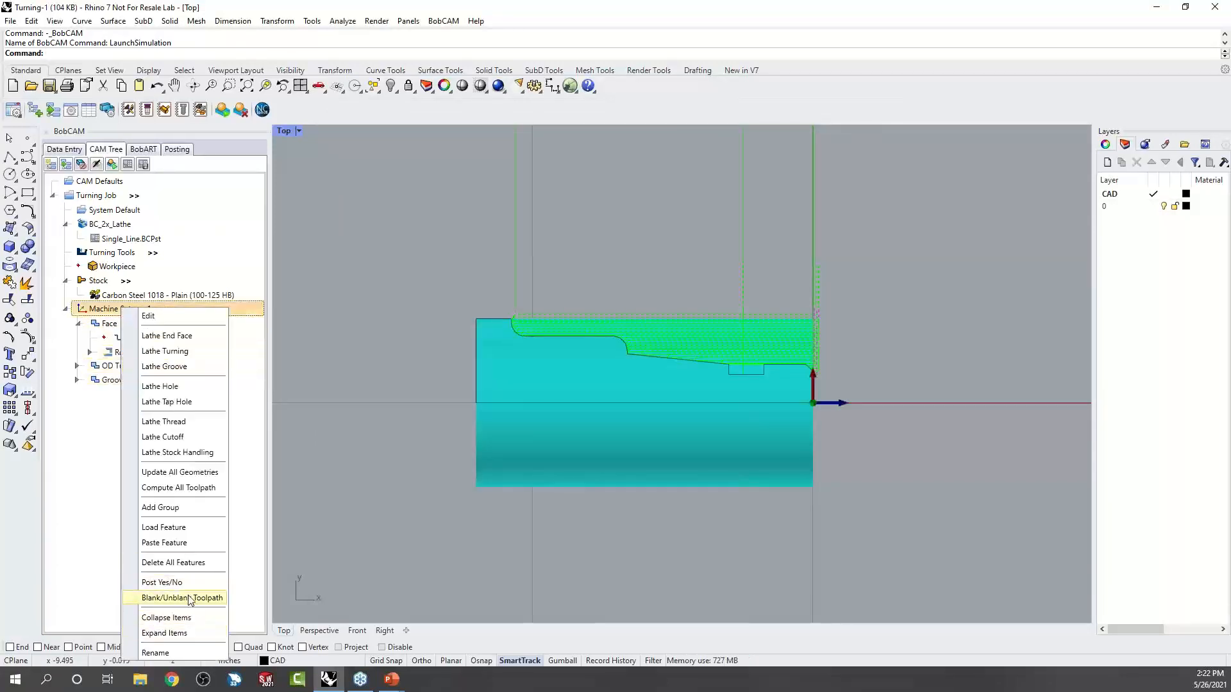
{"action": "left_click", "coordinate": [189, 598]}
{"action": "left_click", "coordinate": [96, 353]}
{"action": "left_click", "coordinate": [90, 352]}
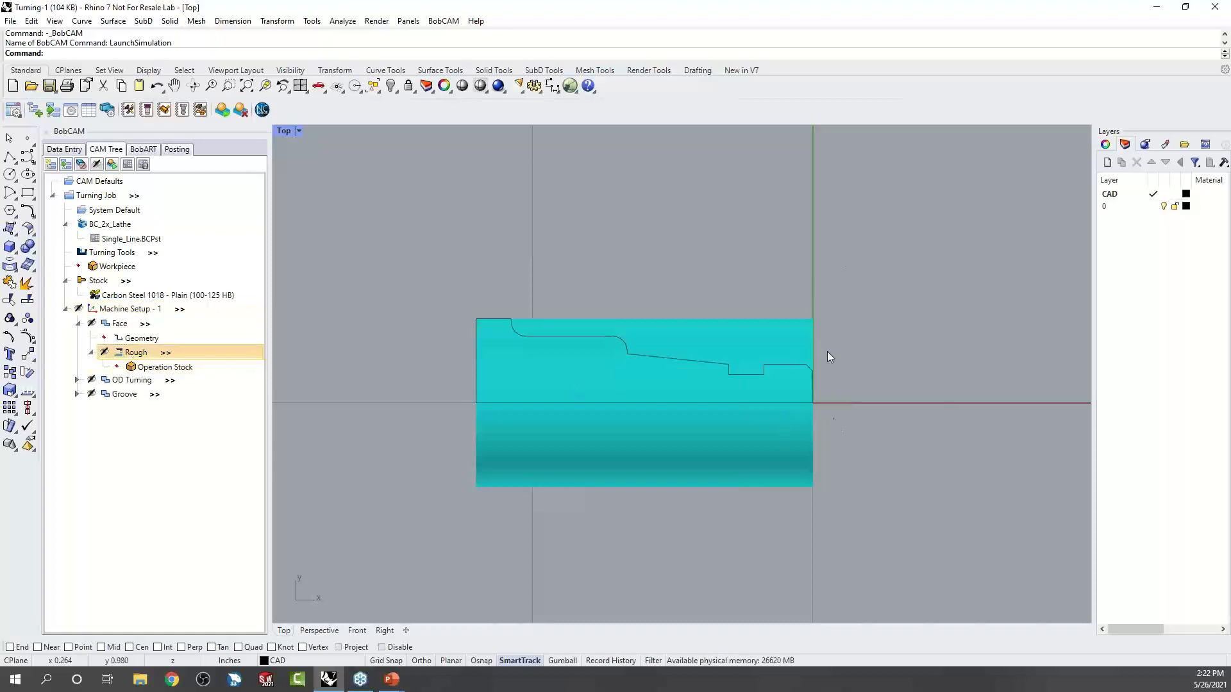
Set the Face feature's top of feature constraint to Custom with 0.125 and recompute its rough toolpath.
{"action": "right_click", "coordinate": [130, 356]}
{"action": "left_click", "coordinate": [172, 357]}
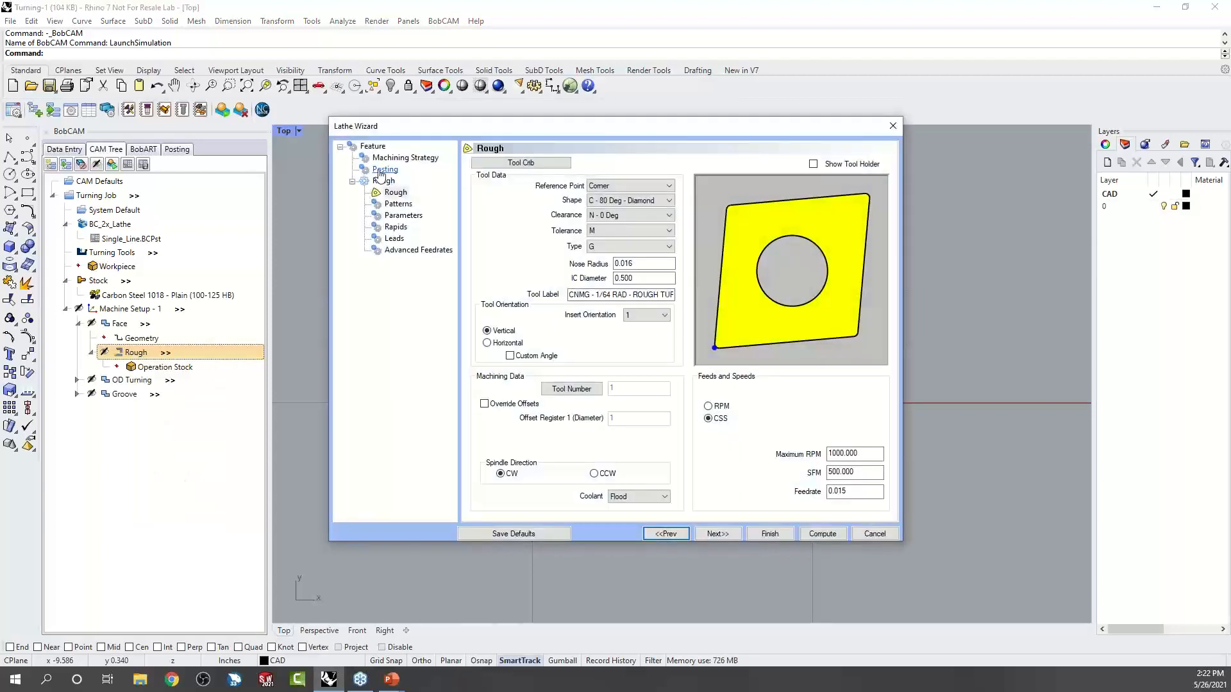
{"action": "left_click", "coordinate": [374, 146]}
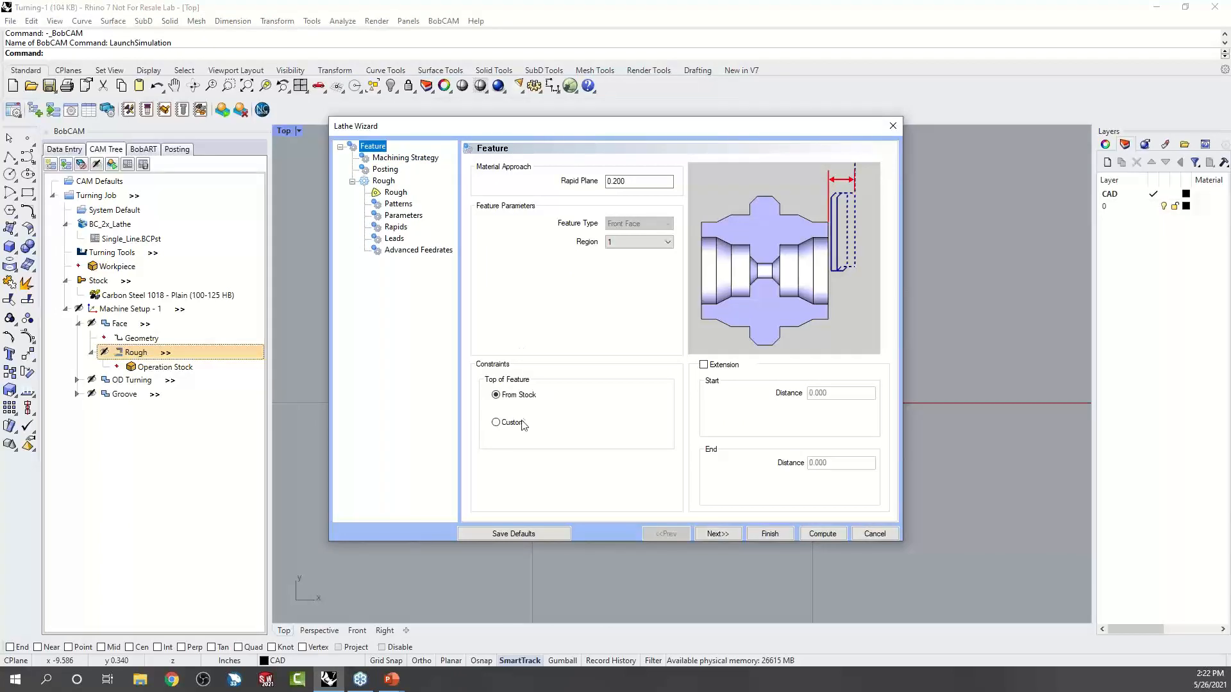
{"action": "left_click", "coordinate": [497, 422]}
{"action": "left_click", "coordinate": [637, 423]}
{"action": "double_click", "coordinate": [637, 422]}
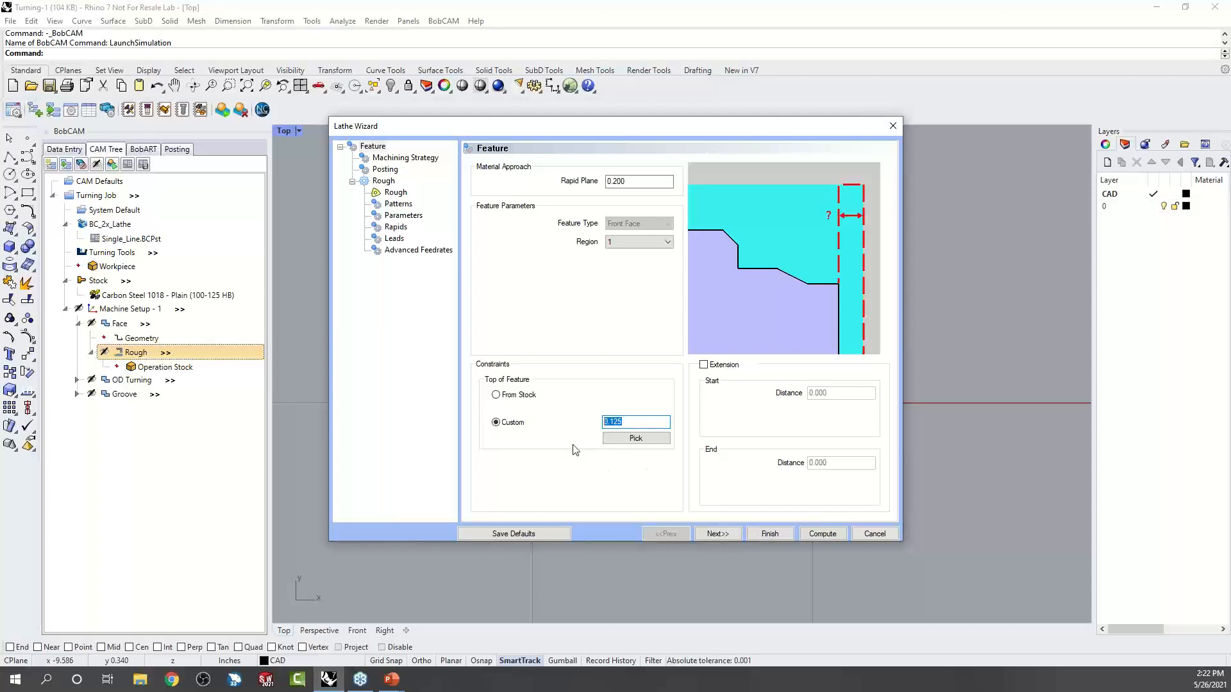
{"action": "left_click", "coordinate": [770, 534]}
{"action": "right_click", "coordinate": [146, 352]}
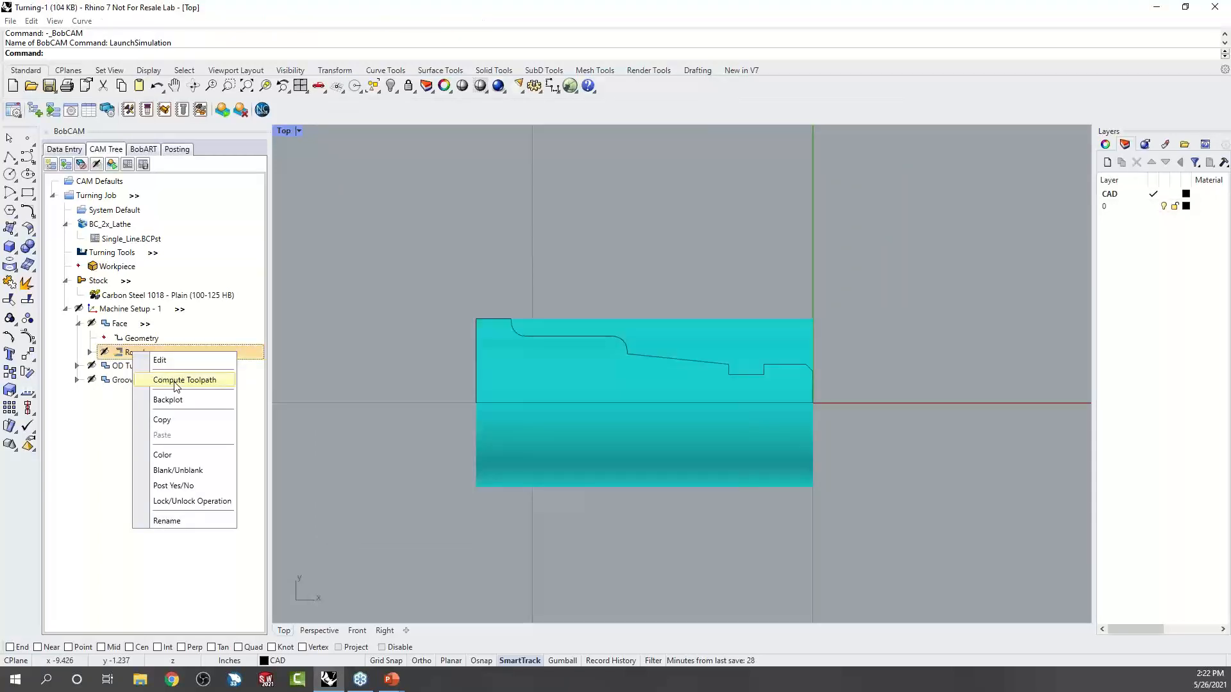
{"action": "left_click", "coordinate": [181, 380]}
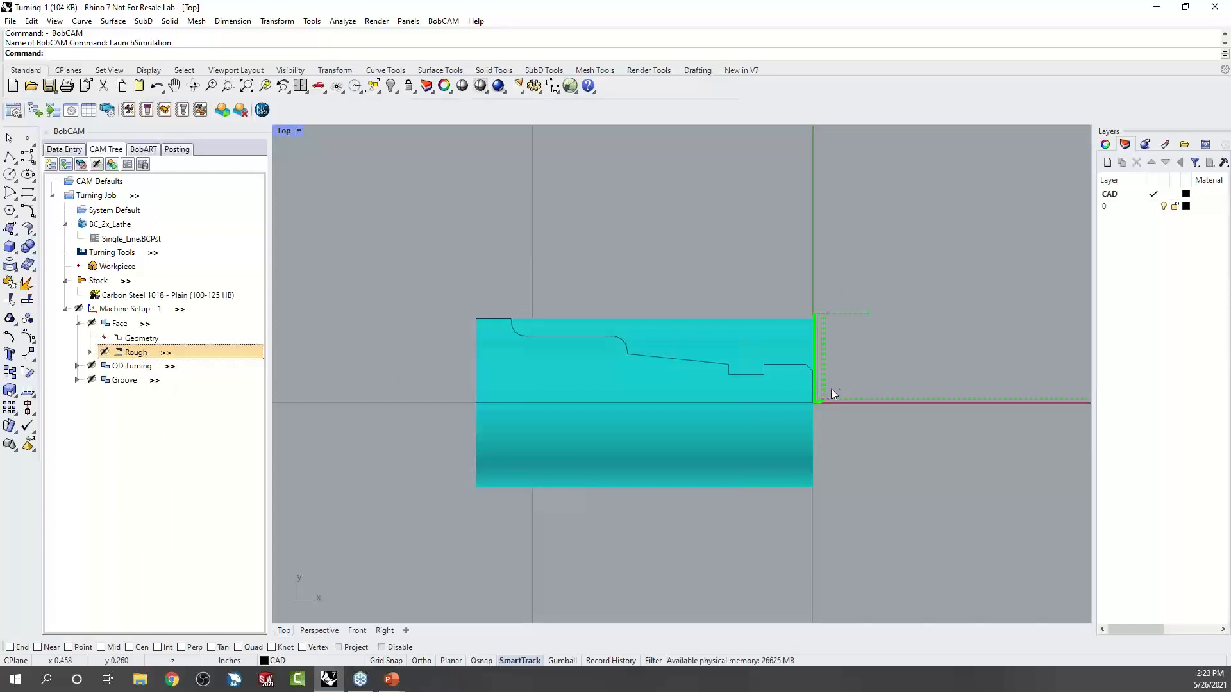
Backplot the Face rough toolpath move by move and close the backplot.
{"action": "right_click", "coordinate": [132, 352]}
{"action": "left_click", "coordinate": [168, 401]}
{"action": "left_click", "coordinate": [178, 199]}
{"action": "left_click", "coordinate": [178, 200]}
{"action": "left_click", "coordinate": [179, 199]}
{"action": "left_click", "coordinate": [178, 199]}
{"action": "left_click", "coordinate": [179, 199]}
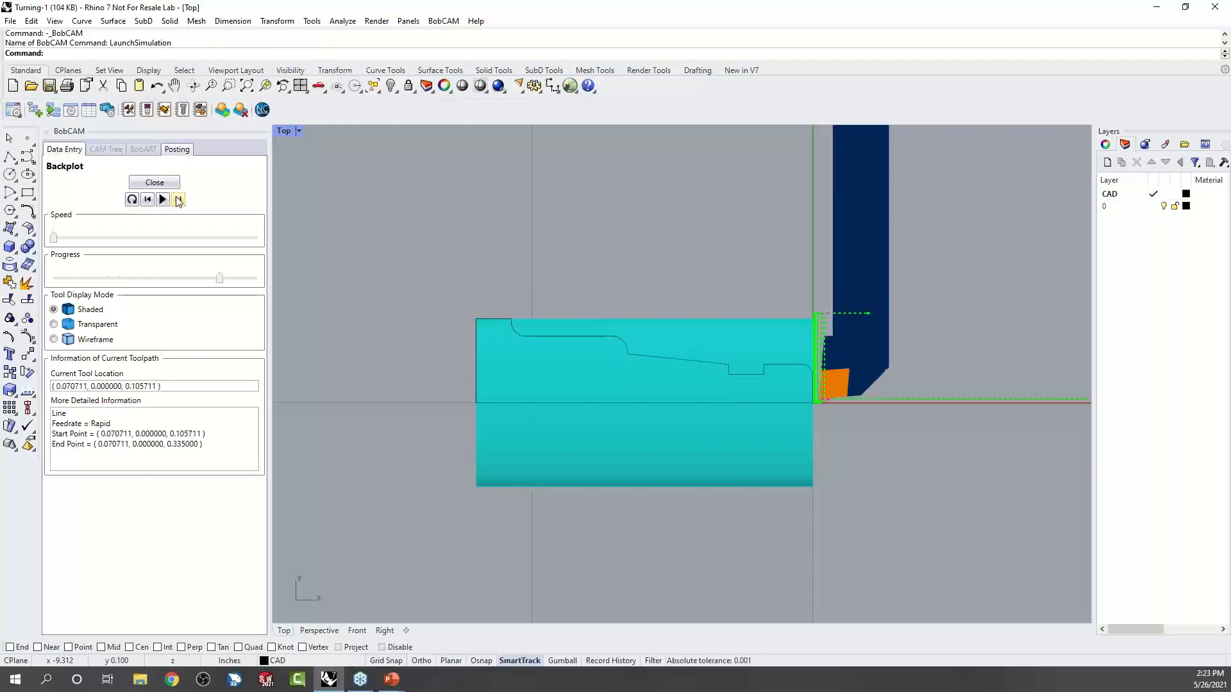
{"action": "left_click", "coordinate": [155, 182]}
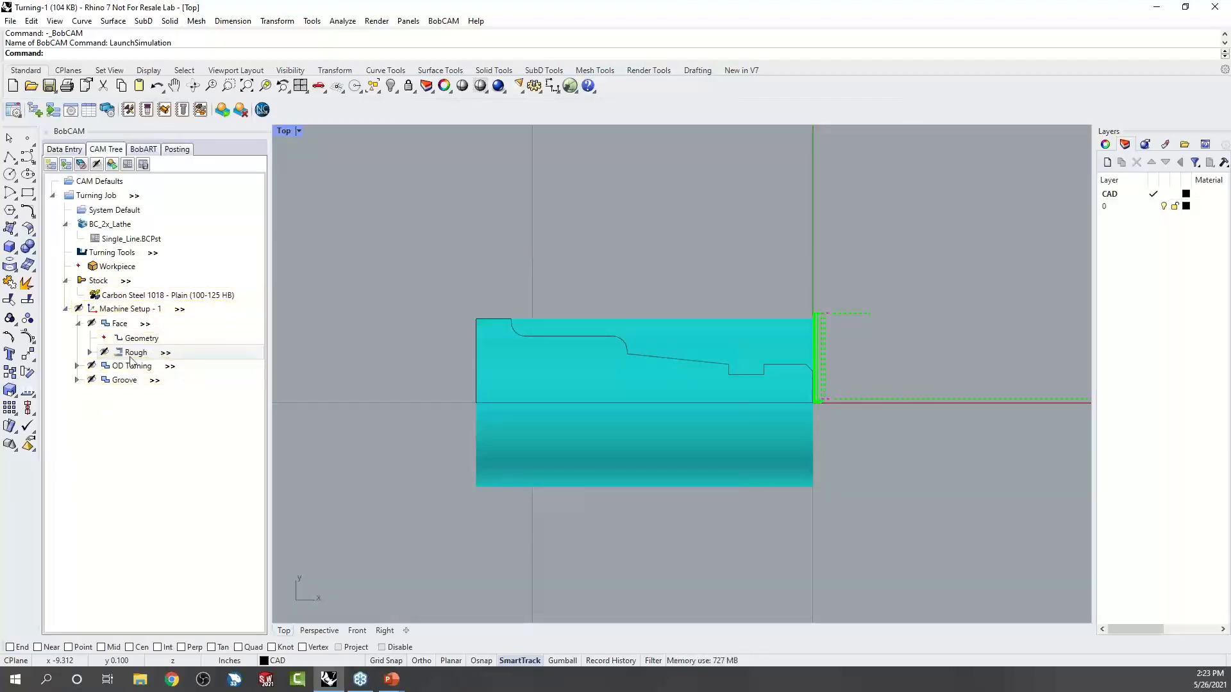
Post the turning job, review the G-code for the face and OD turning roughing, and return to the CAM tree.
{"action": "left_click", "coordinate": [128, 168]}
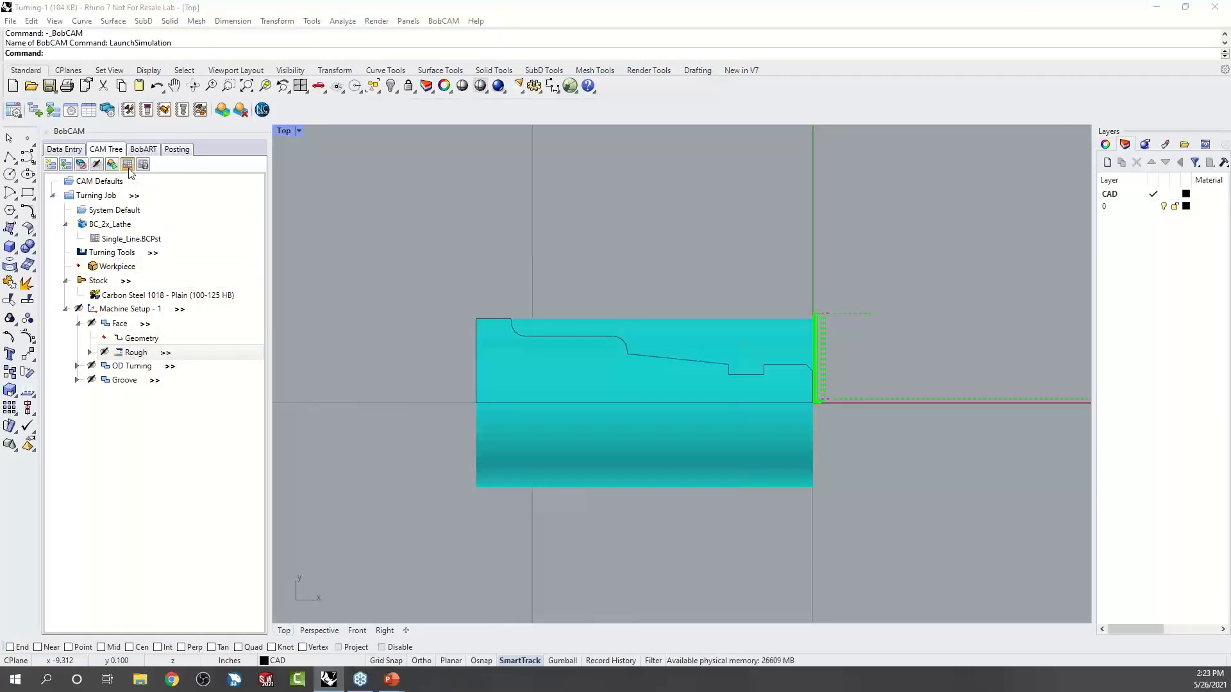
{"action": "scroll", "coordinate": [188, 376], "scroll_direction": "down", "scroll_amount": 15}
{"action": "scroll", "coordinate": [187, 376], "scroll_direction": "down", "scroll_amount": 6}
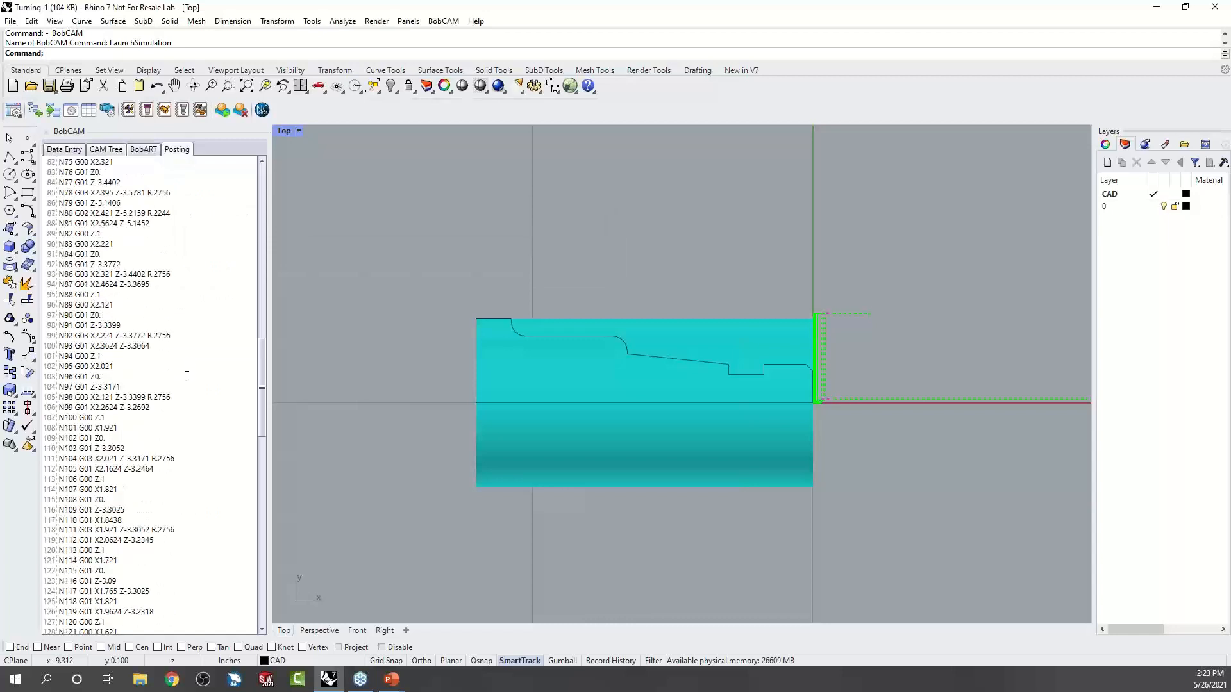
{"action": "scroll", "coordinate": [186, 375], "scroll_direction": "up", "scroll_amount": 9}
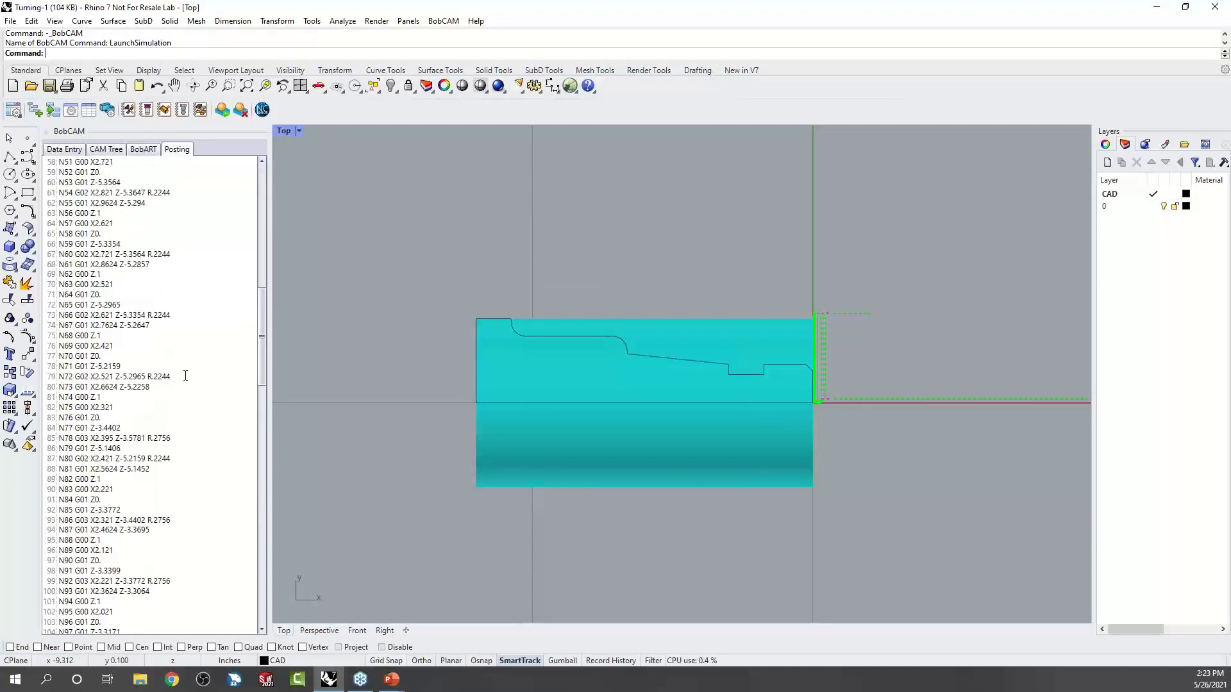
{"action": "scroll", "coordinate": [183, 375], "scroll_direction": "up", "scroll_amount": 14}
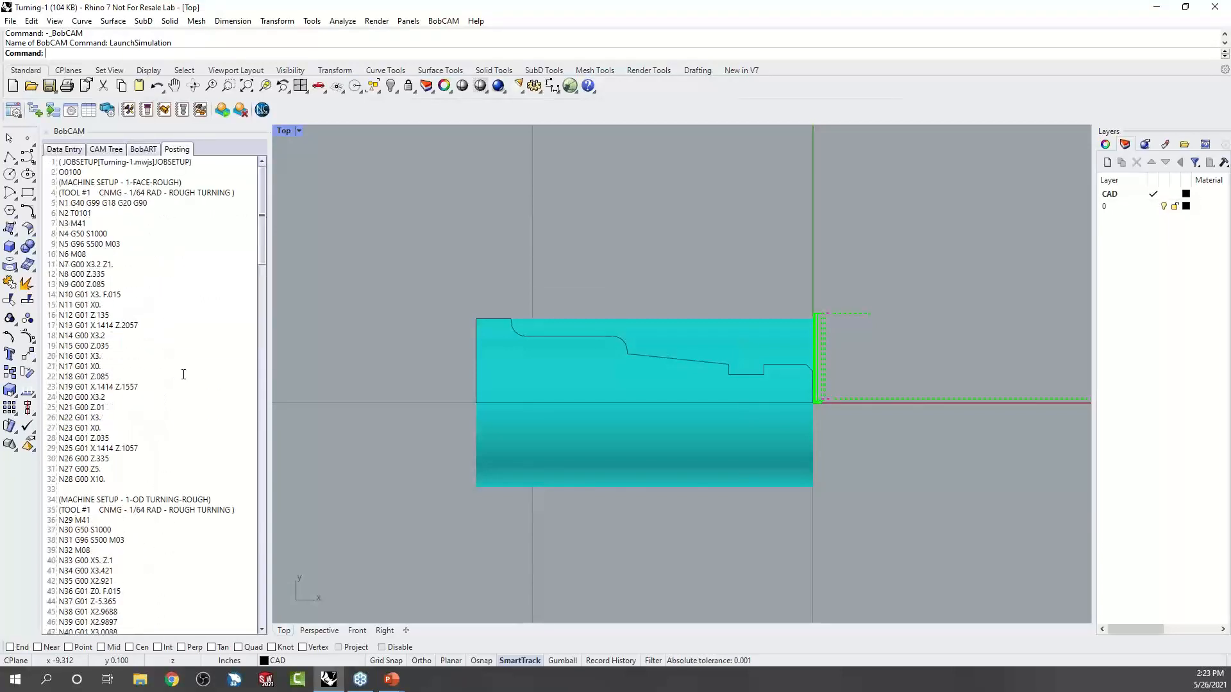
{"action": "left_click", "coordinate": [105, 149]}
Expand the OD Turning feature and display its geometry and rough toolpath on the part.
{"action": "left_click", "coordinate": [122, 326]}
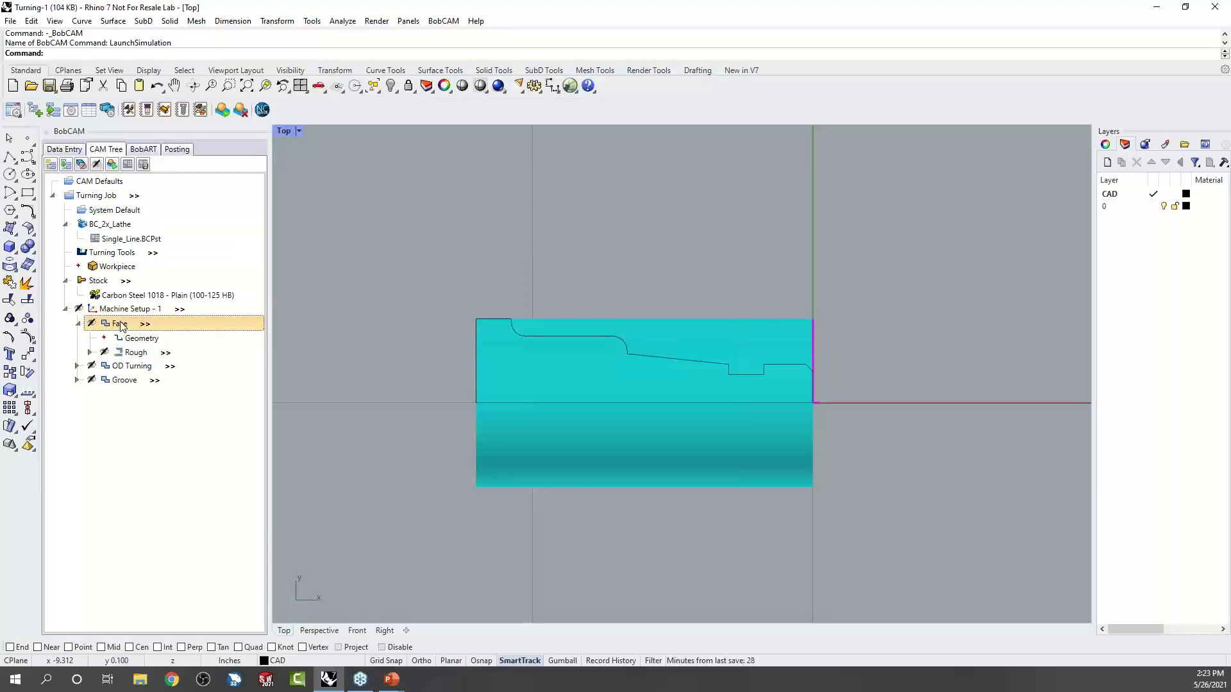
{"action": "left_click", "coordinate": [78, 366]}
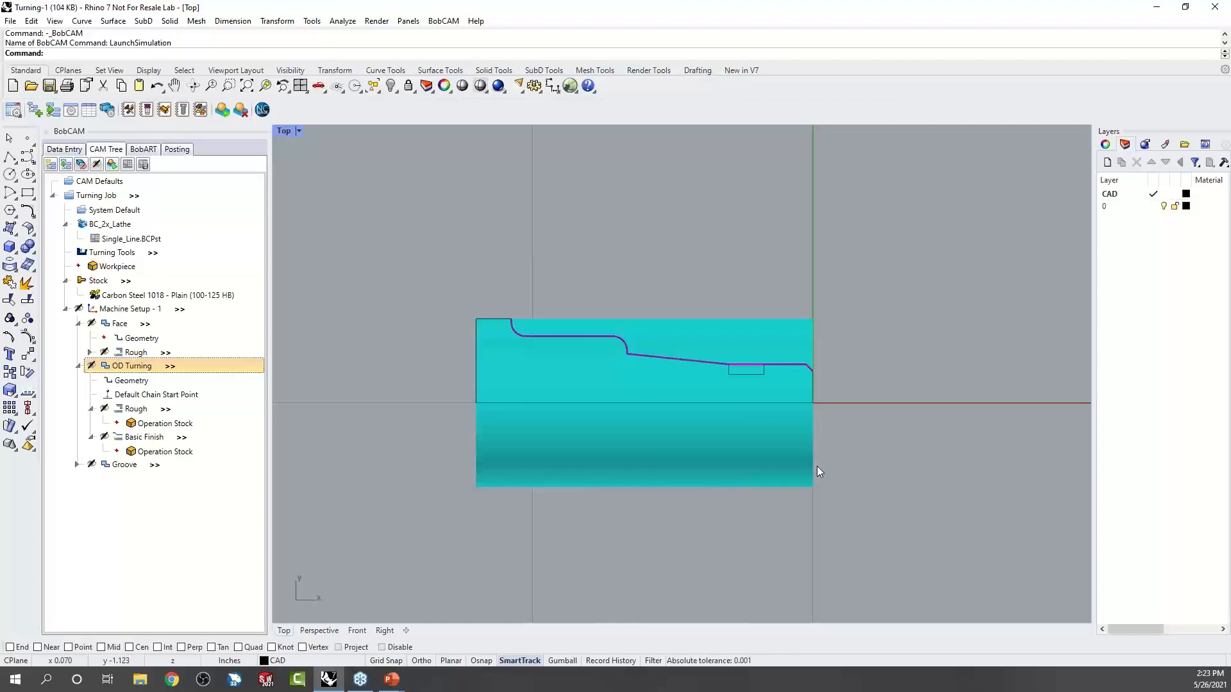
{"action": "scroll", "coordinate": [766, 420], "scroll_direction": "up", "scroll_amount": 2}
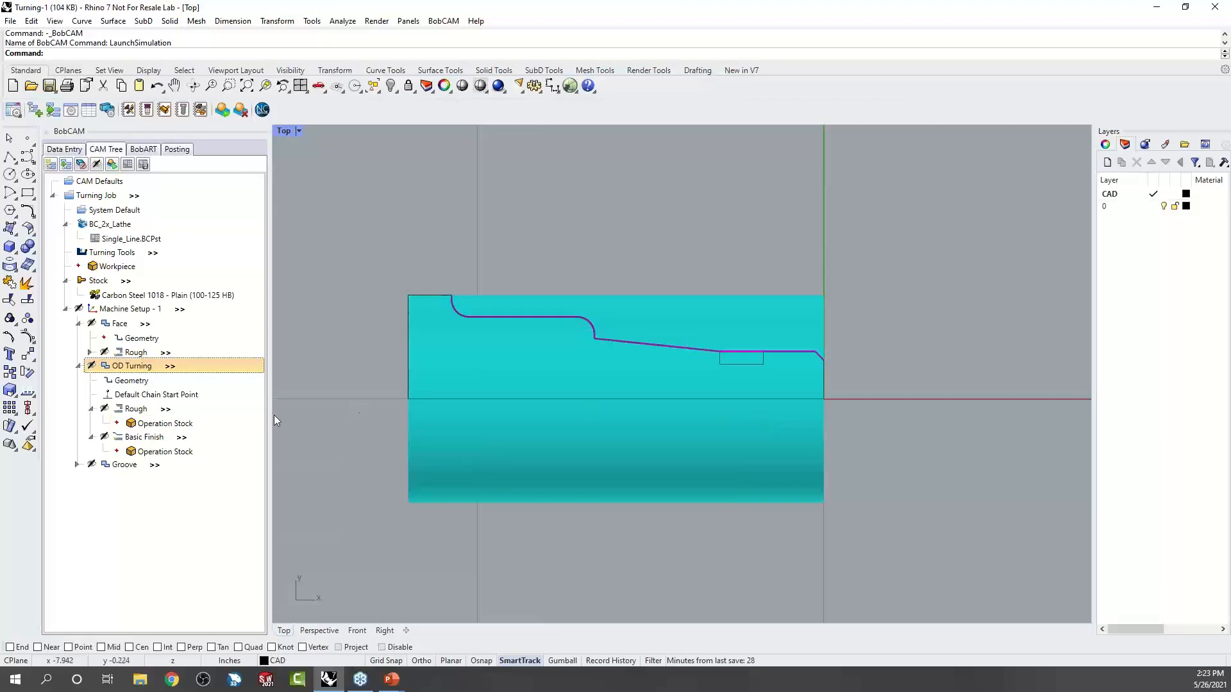
{"action": "left_click", "coordinate": [130, 381]}
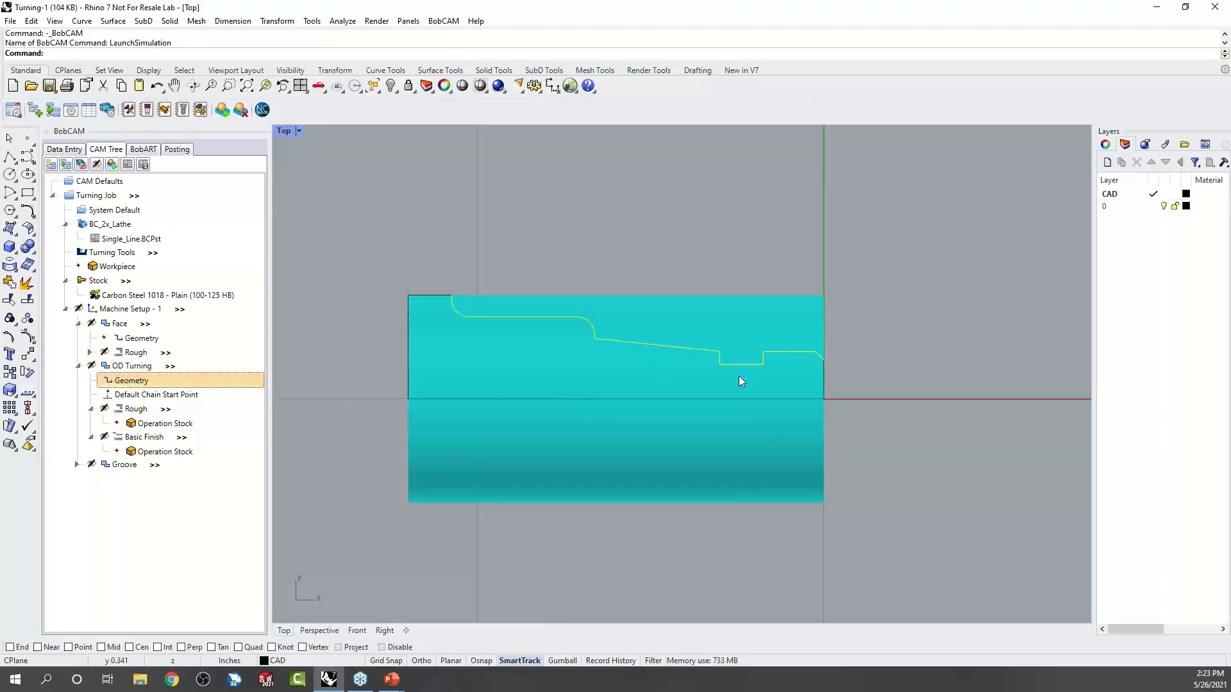
{"action": "left_click", "coordinate": [140, 410]}
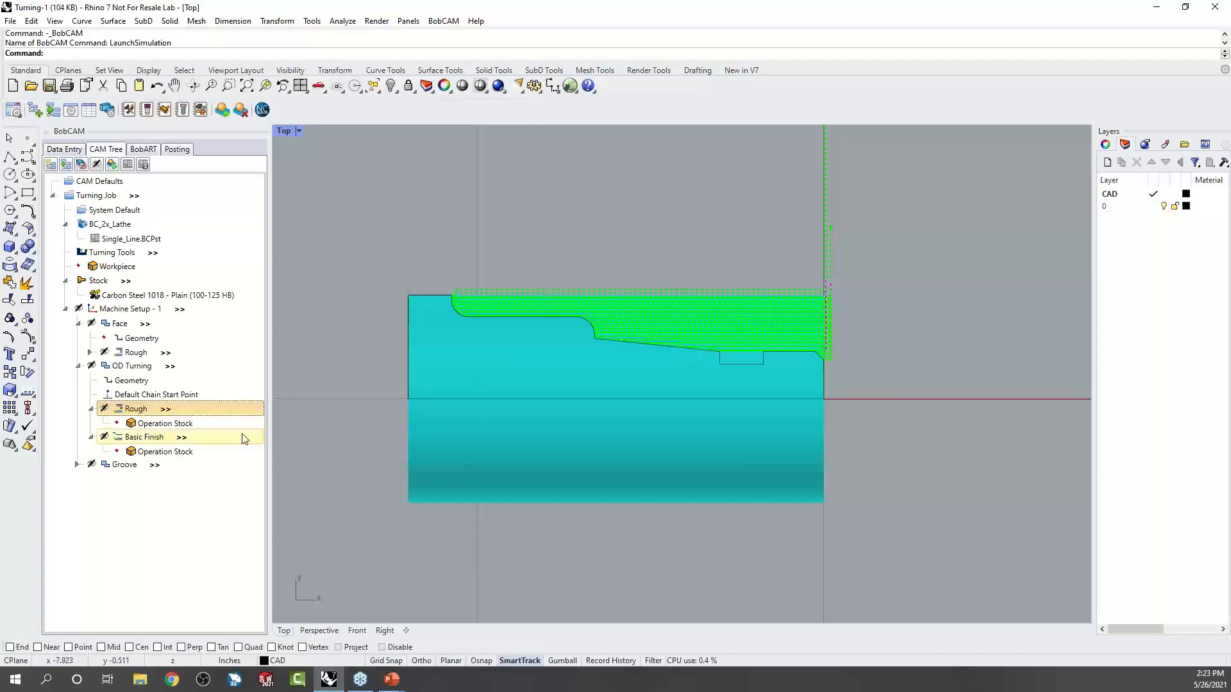
Open the OD Turning rough operation for editing, review its Feature settings, and finish the wizard.
{"action": "right_click", "coordinate": [136, 409]}
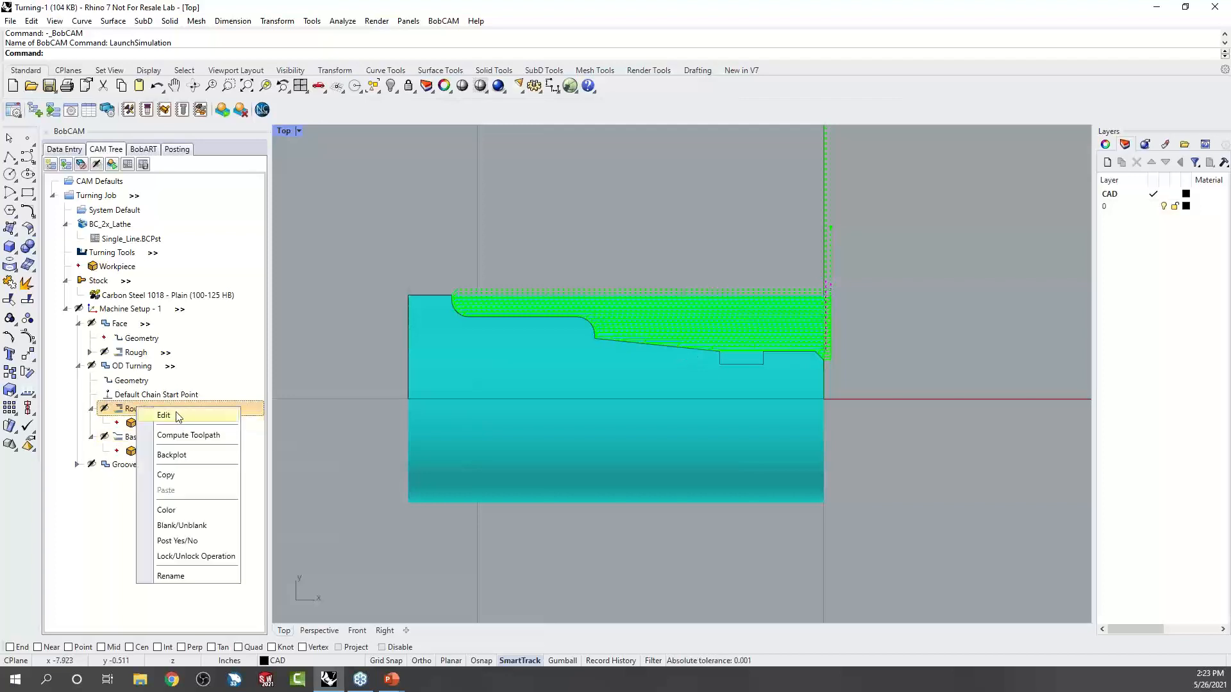
{"action": "left_click", "coordinate": [165, 416]}
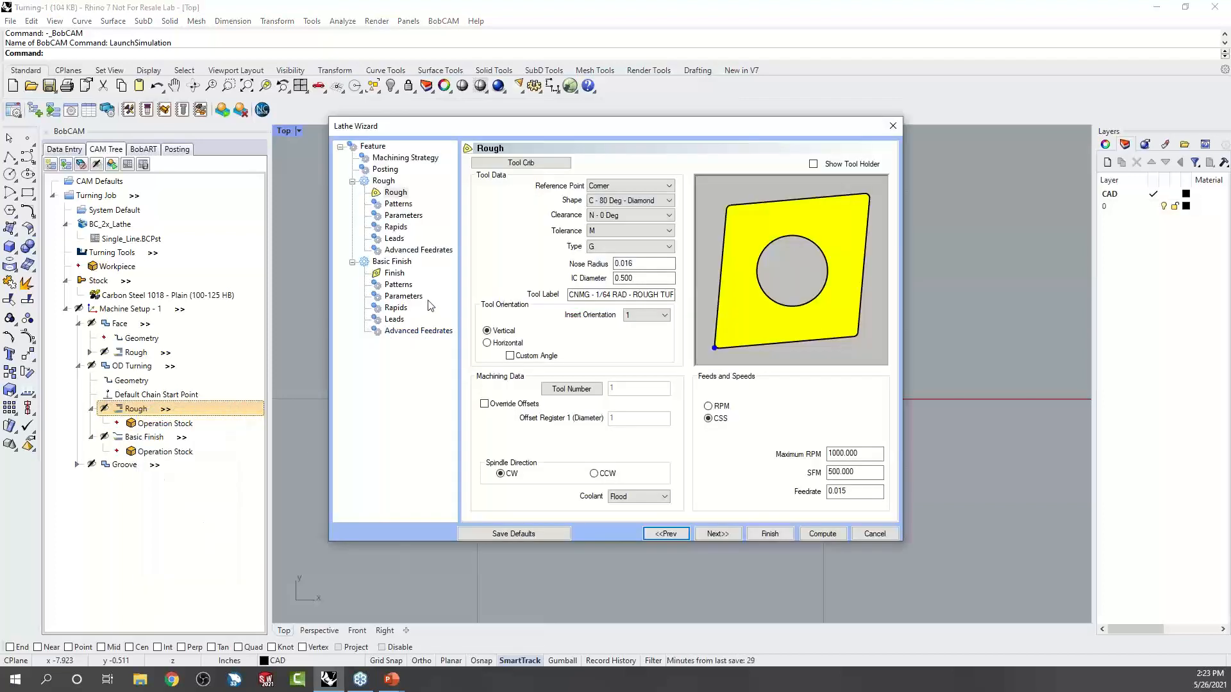
{"action": "left_click", "coordinate": [376, 151]}
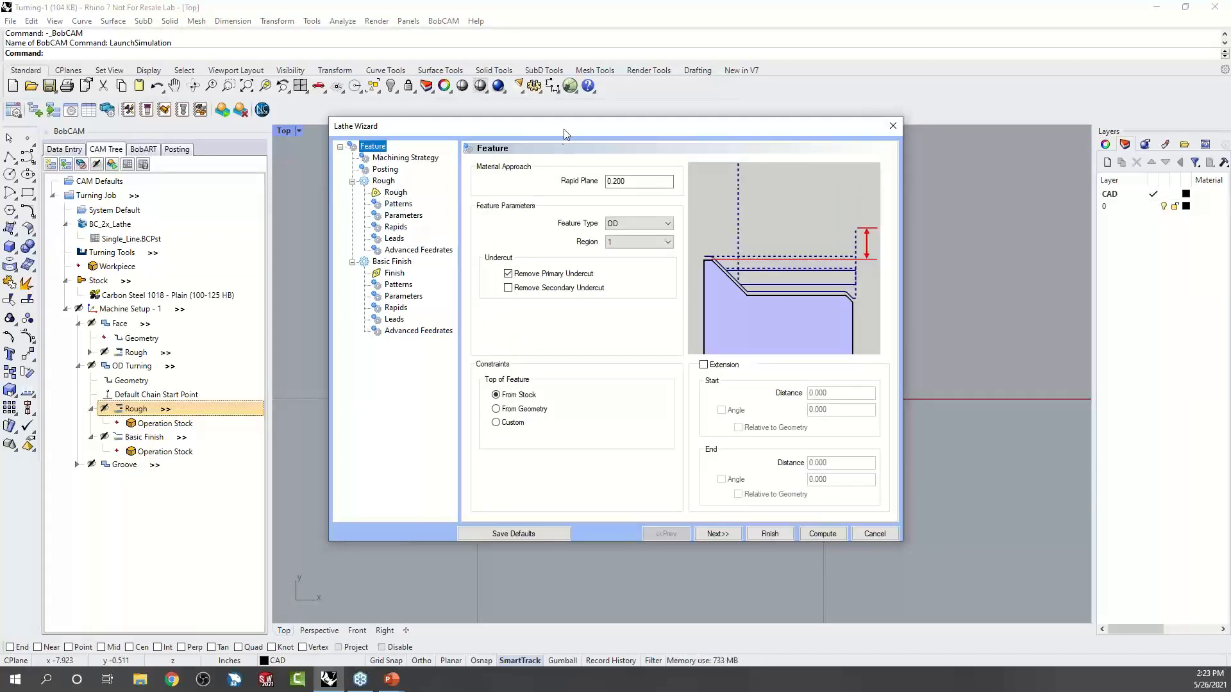
{"action": "left_click_drag", "start_coordinate": [564, 129], "coordinate": [563, 144]}
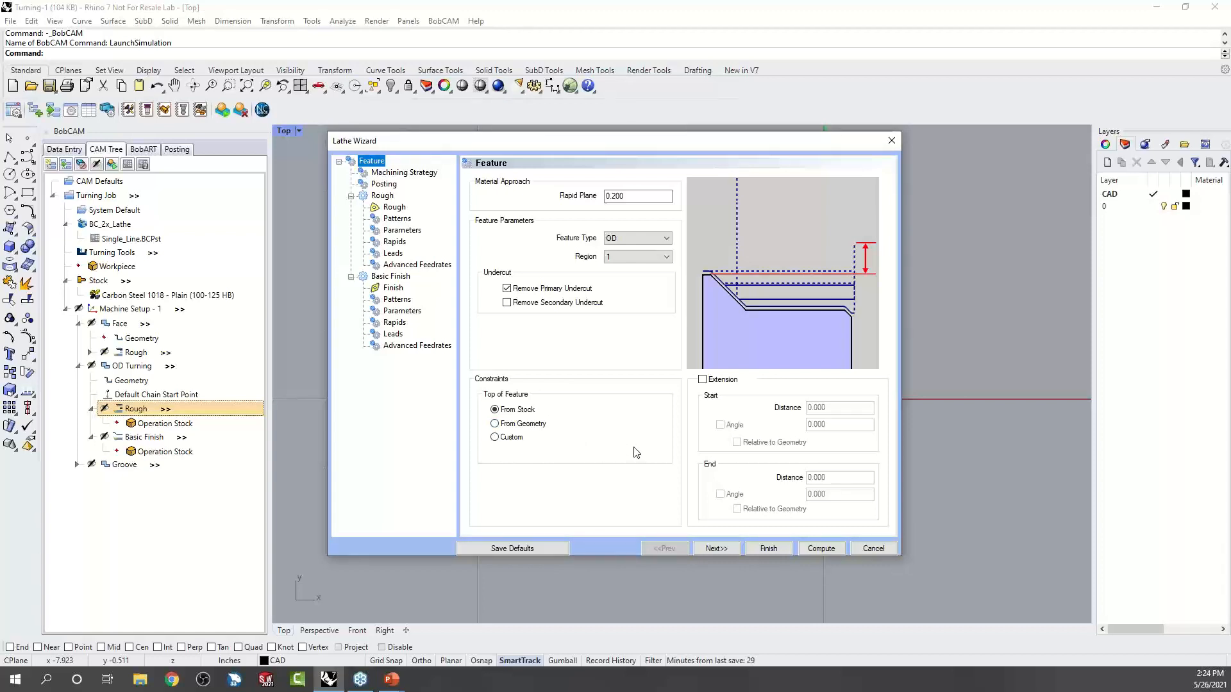
{"action": "left_click", "coordinate": [767, 548]}
Display the OD Turning rough and Basic Finish toolpaths, and expand the Groove feature.
{"action": "left_click", "coordinate": [231, 398]}
{"action": "left_click", "coordinate": [136, 410]}
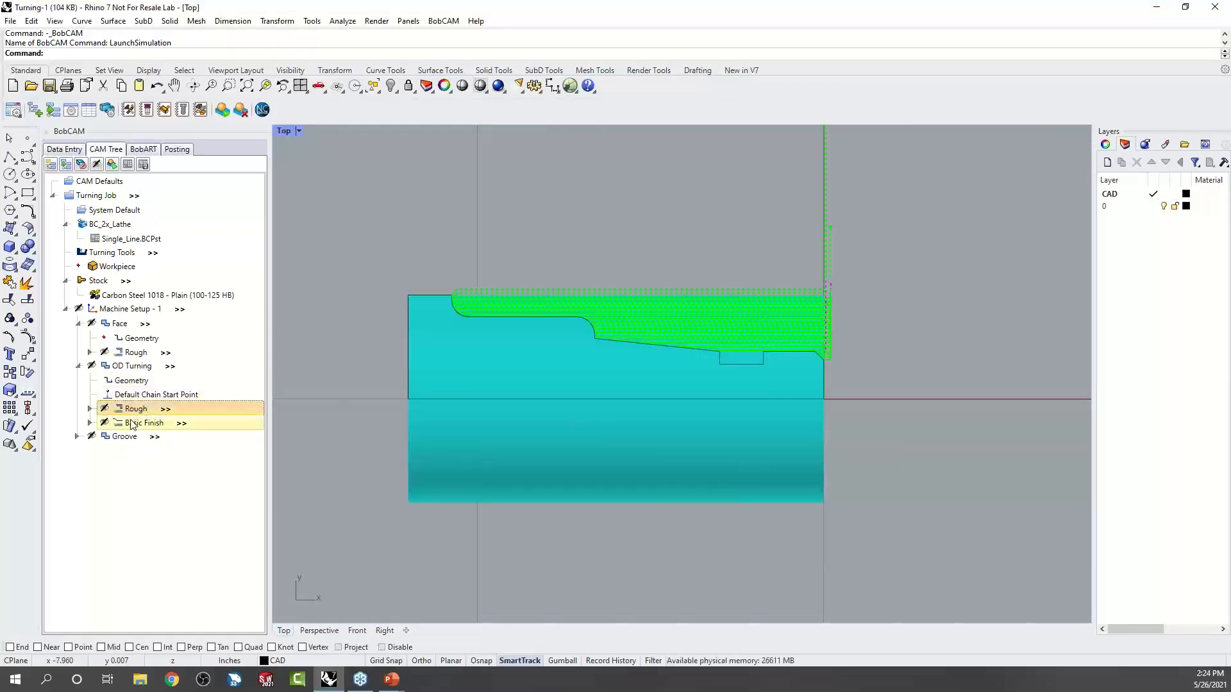
{"action": "left_click", "coordinate": [131, 425]}
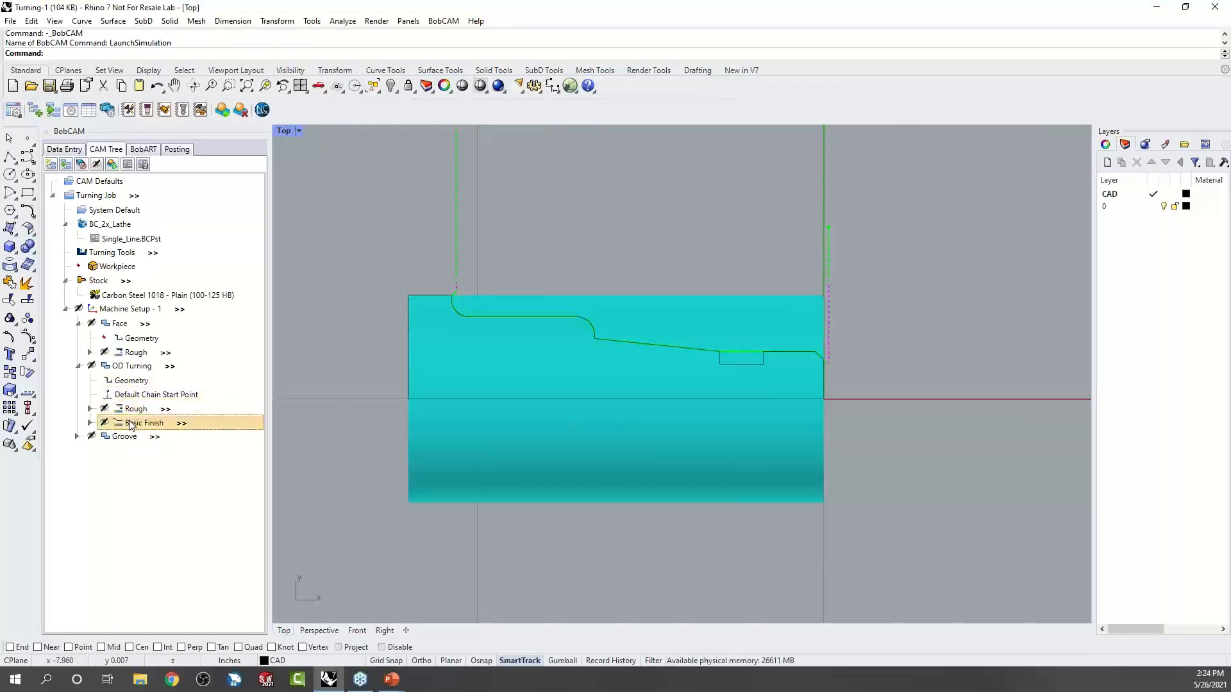
{"action": "left_click", "coordinate": [78, 438]}
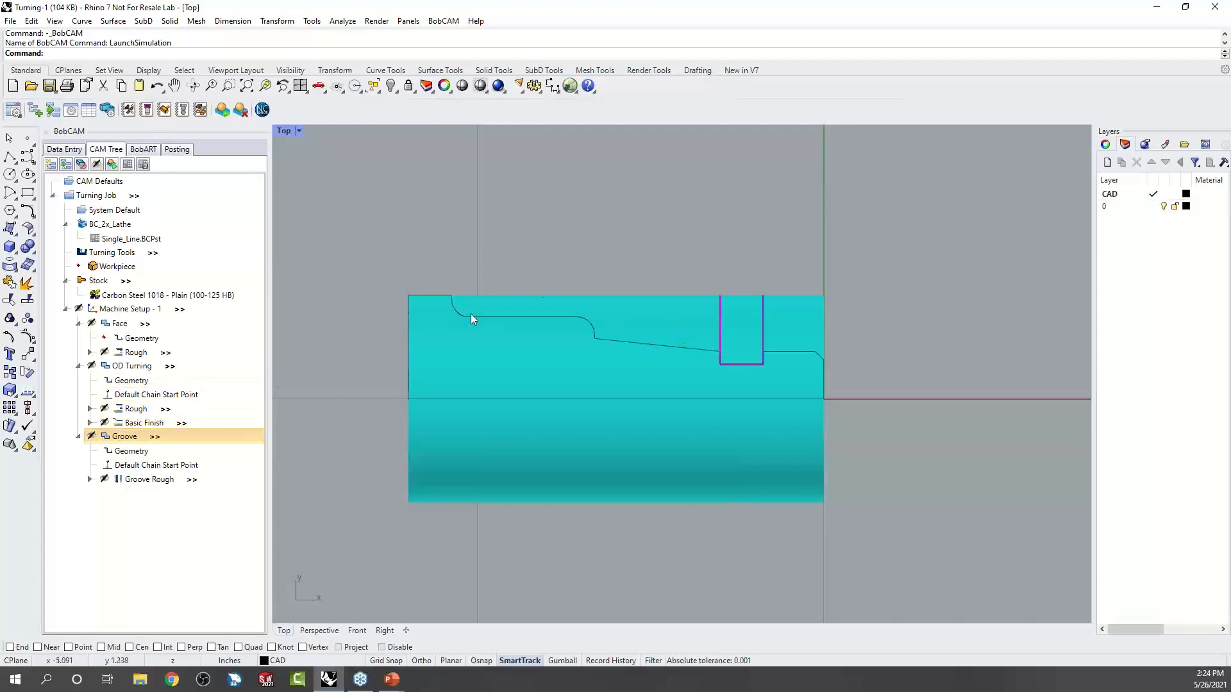
Enable Extension in the OD Turning Feature settings, set the End distance to -0.500, and compute the toolpath.
{"action": "left_click", "coordinate": [136, 409]}
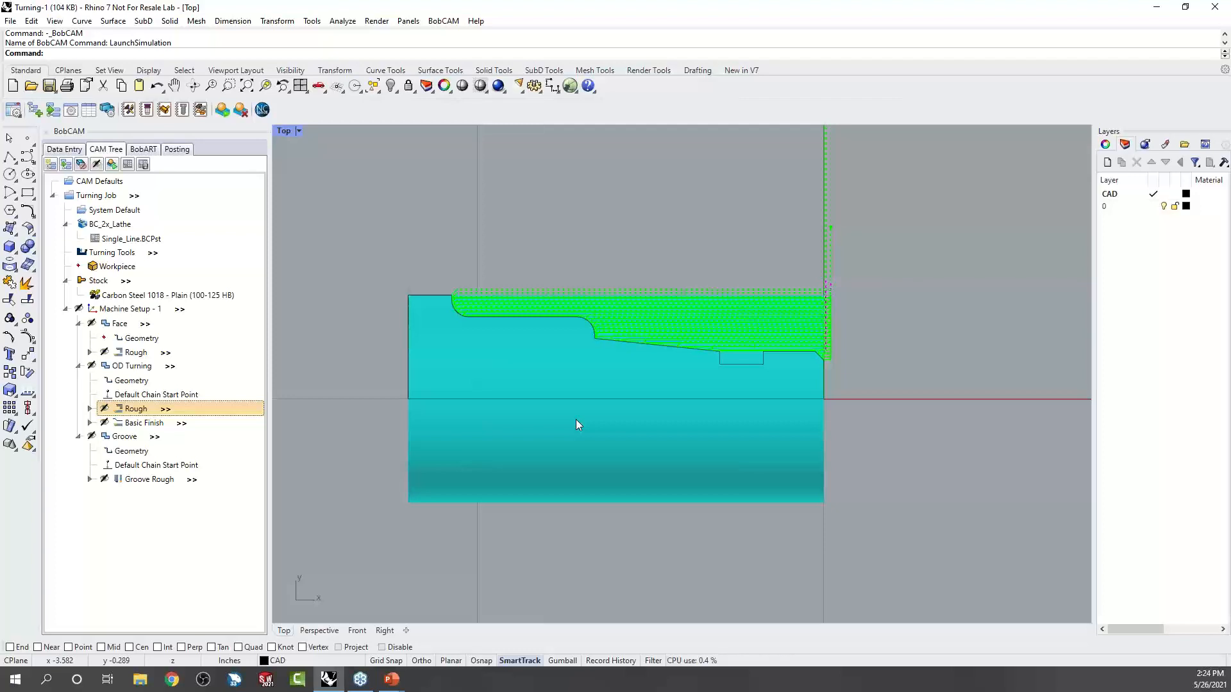
{"action": "right_click", "coordinate": [134, 409]}
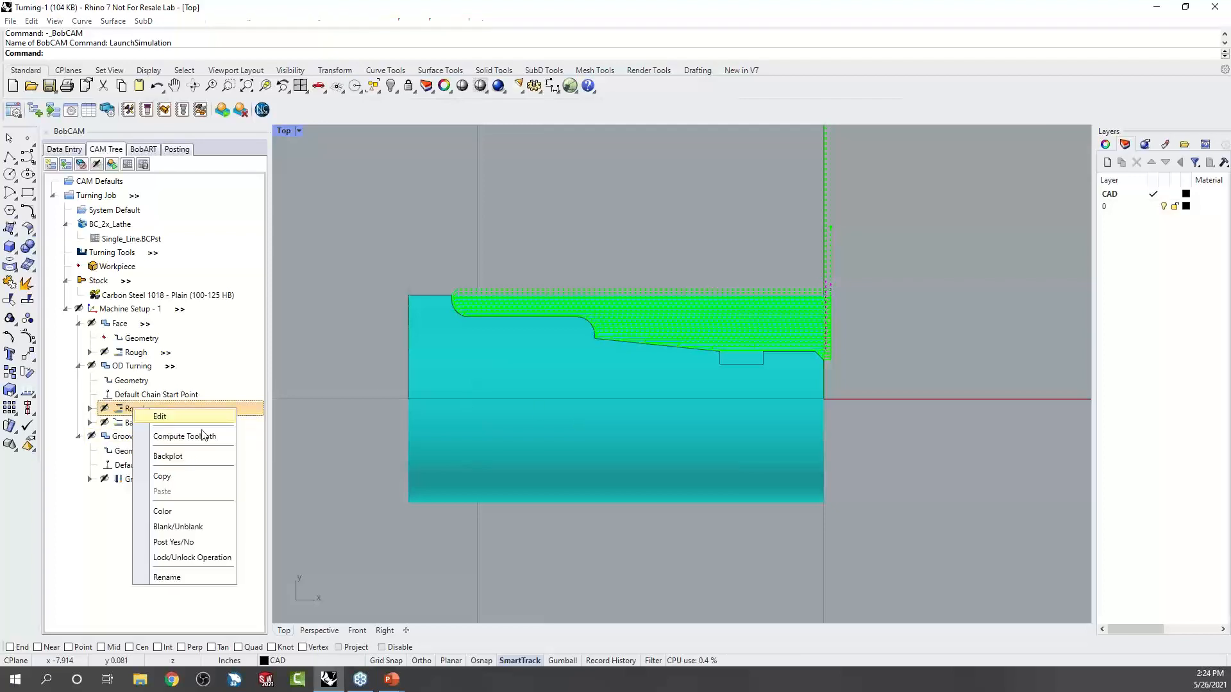
{"action": "left_click", "coordinate": [160, 418]}
{"action": "left_click", "coordinate": [384, 152]}
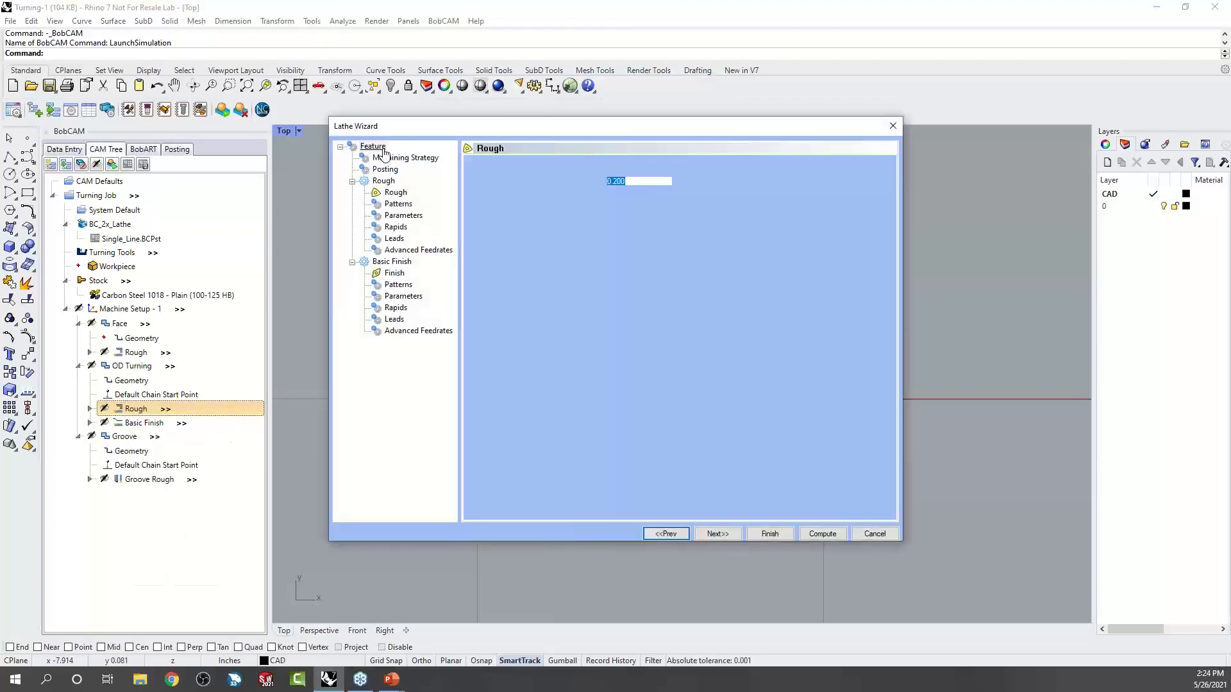
{"action": "left_click", "coordinate": [704, 365]}
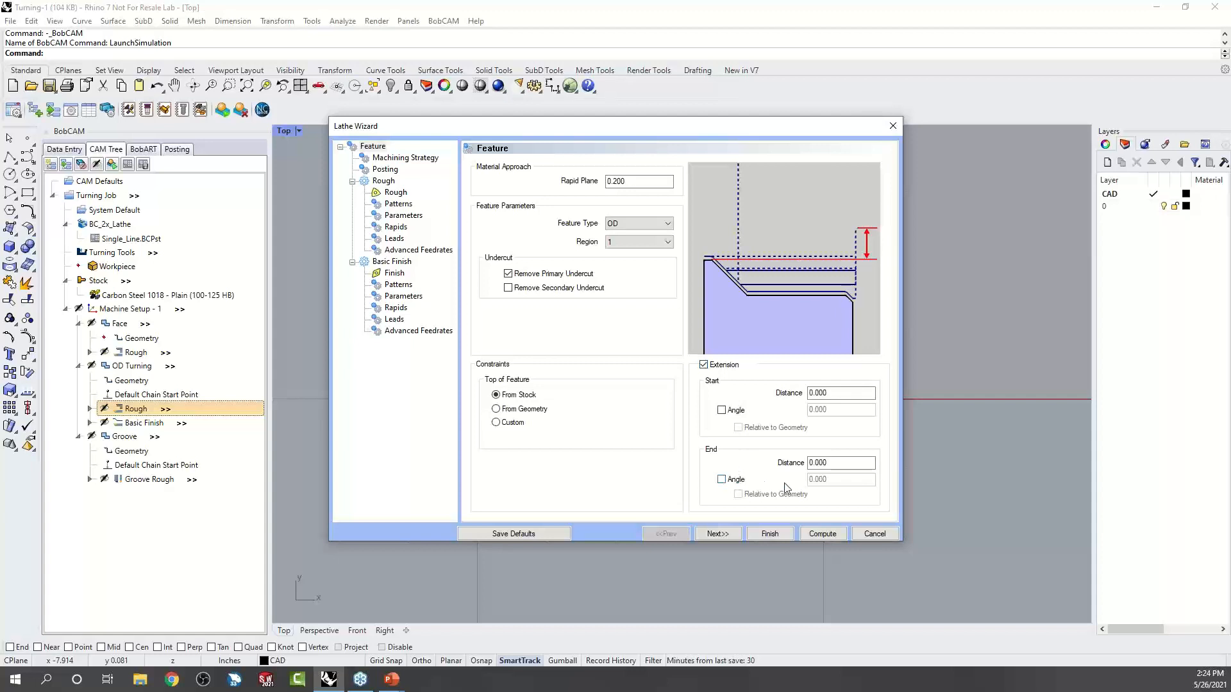
{"action": "double_click", "coordinate": [839, 464]}
{"action": "type", "text": "-0.500"}
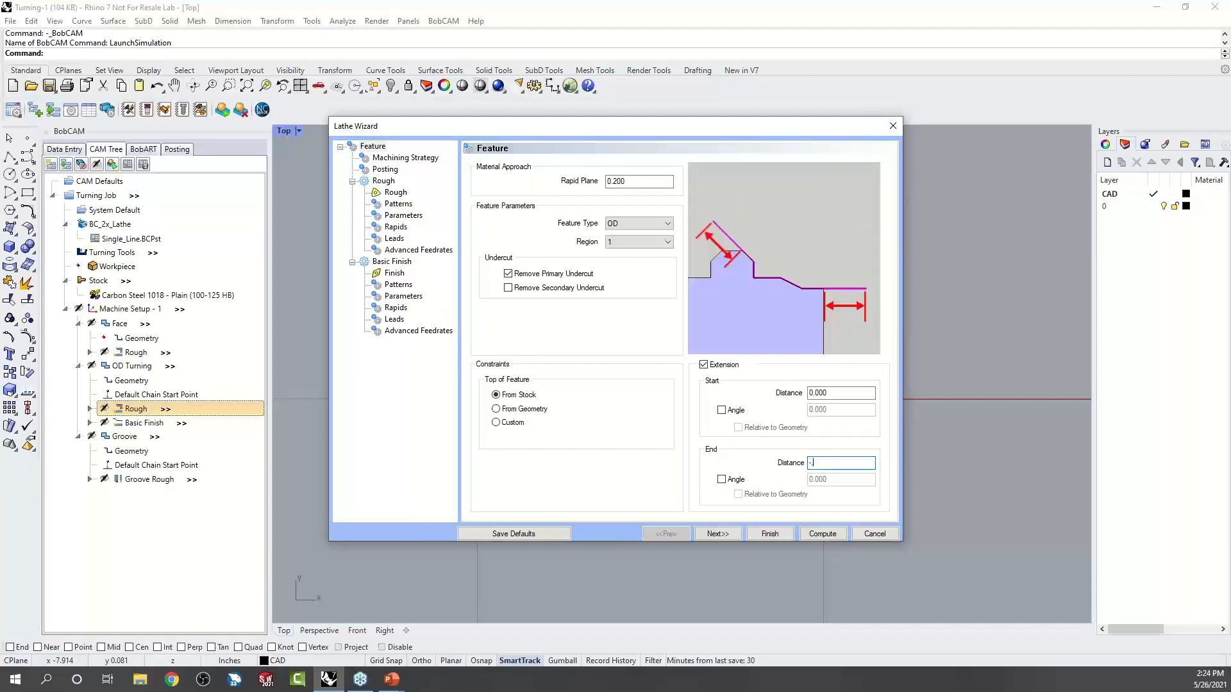
{"action": "left_click", "coordinate": [822, 535]}
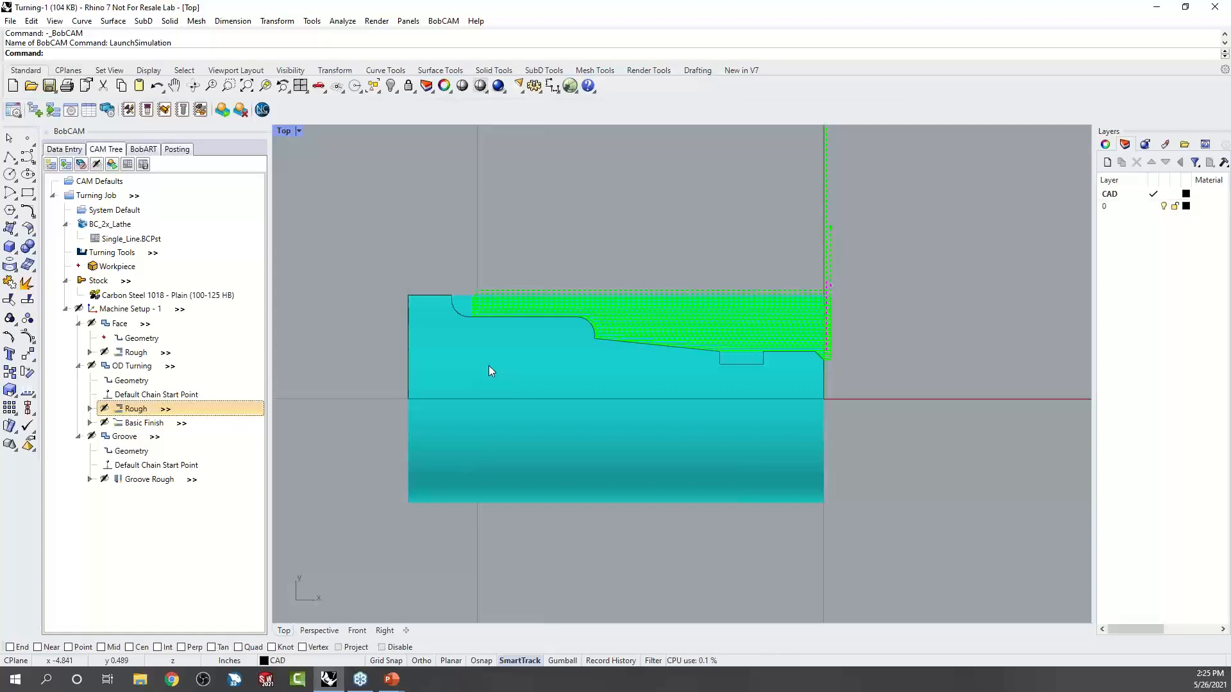
Collapse the Face and OD Turning features and display the Groove Rough toolpath on the part.
{"action": "left_click", "coordinate": [78, 324]}
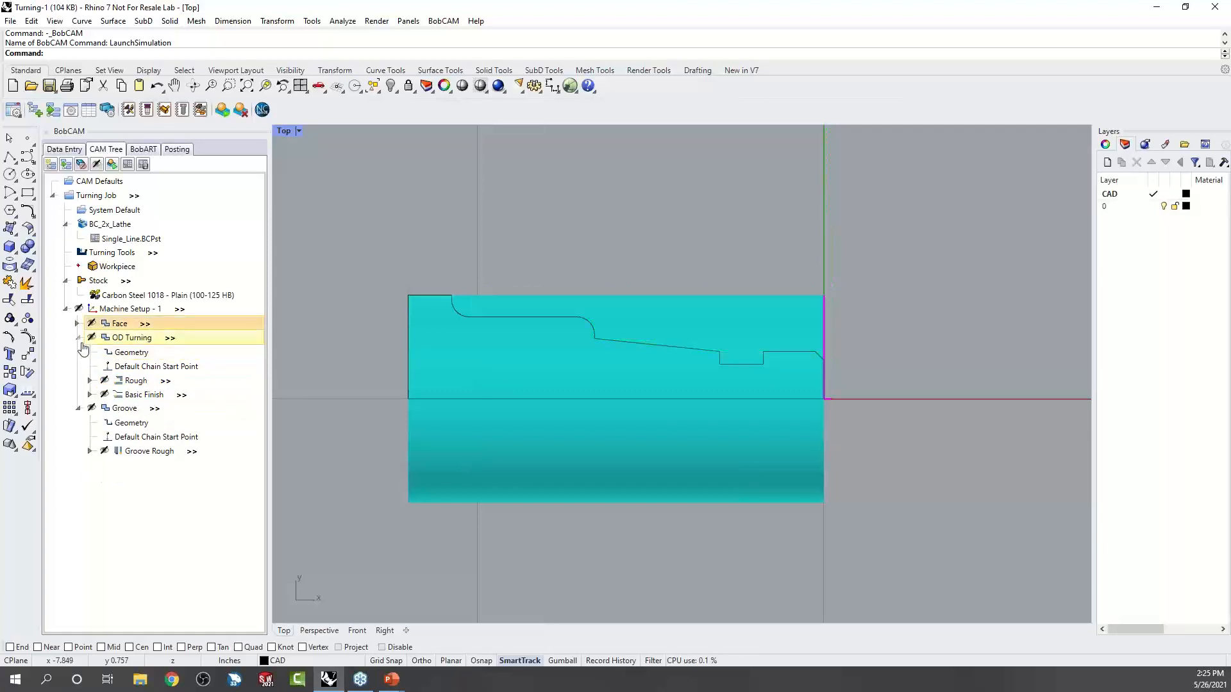
{"action": "left_click", "coordinate": [79, 338]}
{"action": "left_click", "coordinate": [79, 340]}
{"action": "left_click", "coordinate": [136, 396]}
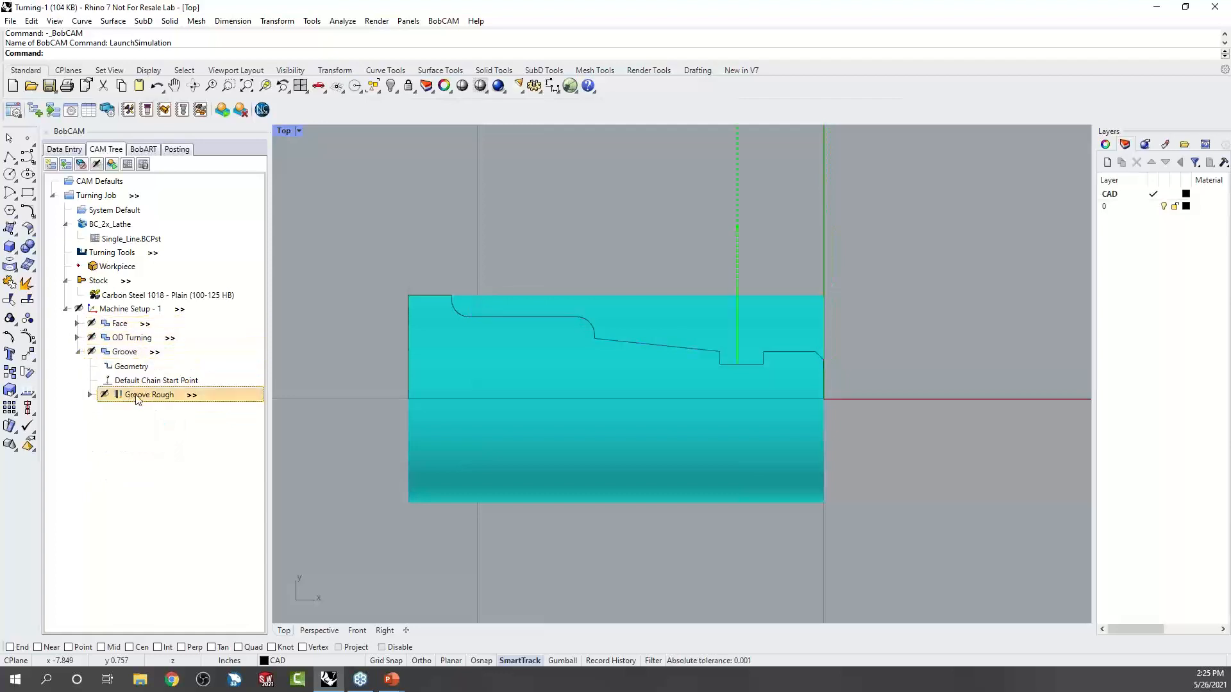
Backplot the Groove Rough operation, step through the tool's moves for the single centre pass, and close the backplot.
{"action": "right_click", "coordinate": [136, 399]}
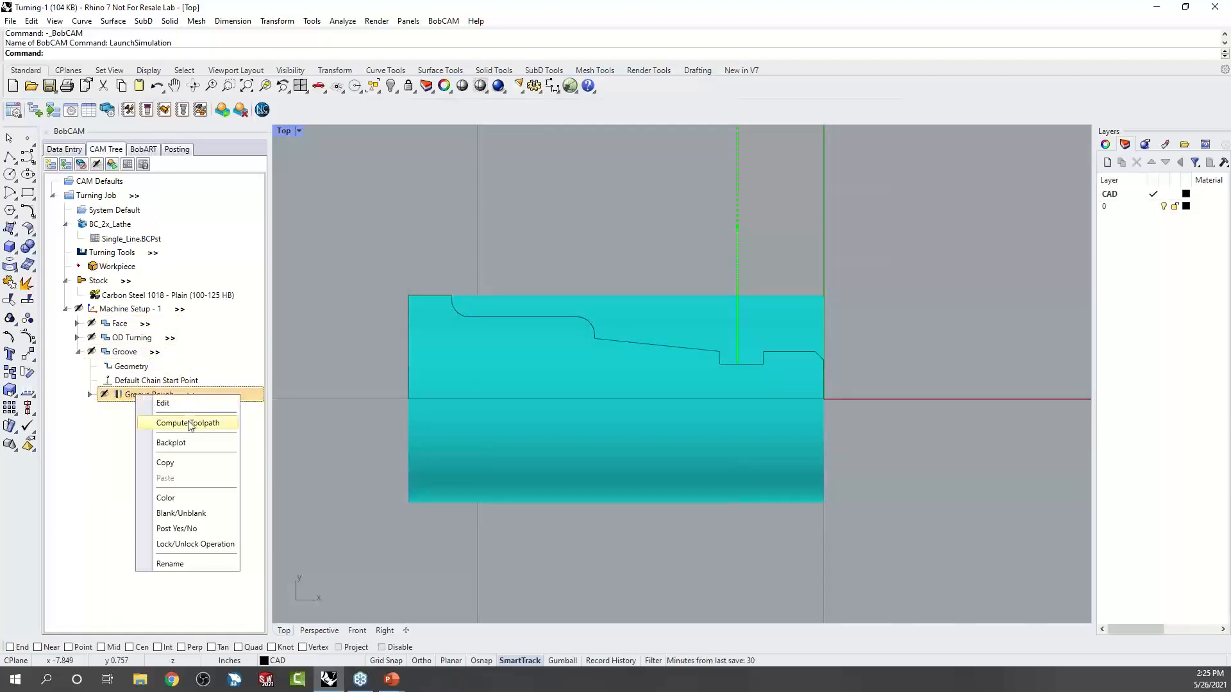
{"action": "left_click", "coordinate": [199, 445]}
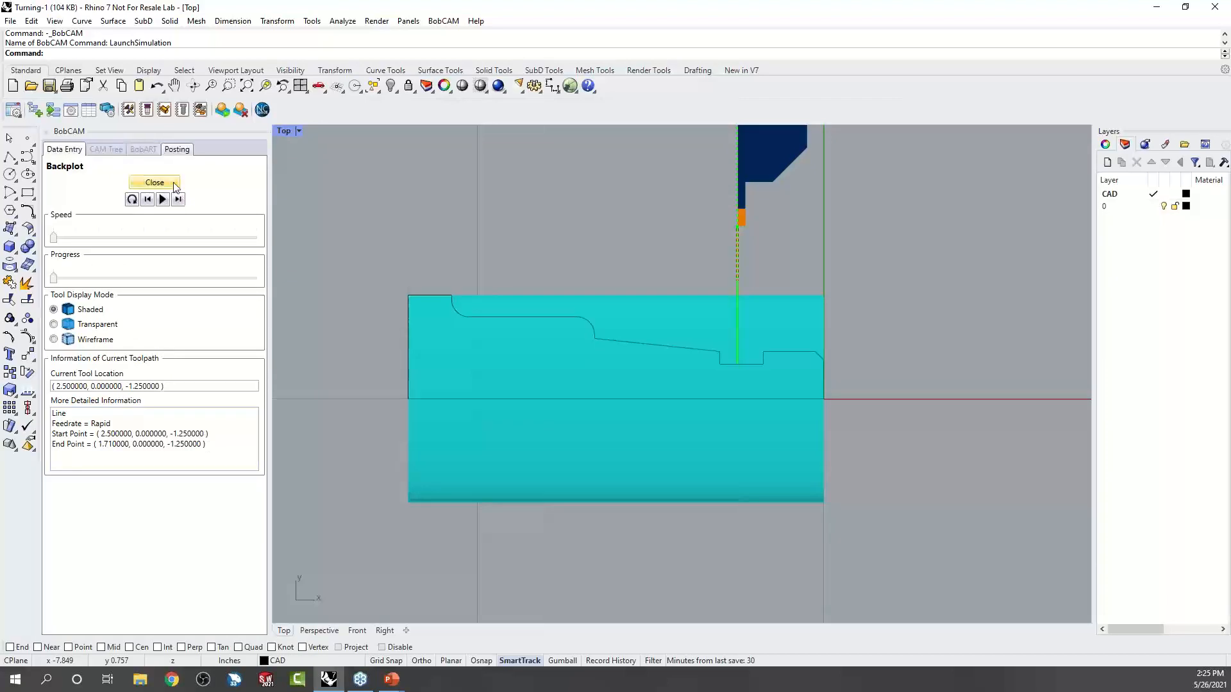
{"action": "left_click", "coordinate": [179, 200]}
{"action": "left_click", "coordinate": [179, 200]}
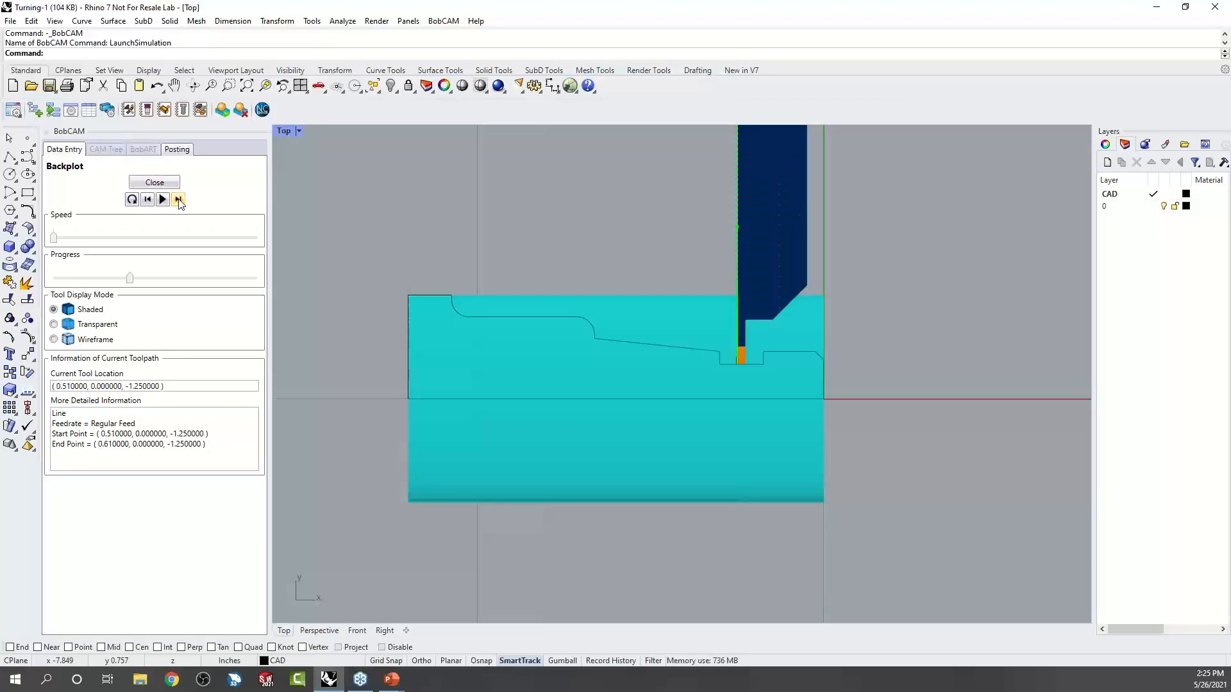
{"action": "left_click", "coordinate": [179, 200]}
{"action": "left_click", "coordinate": [179, 199]}
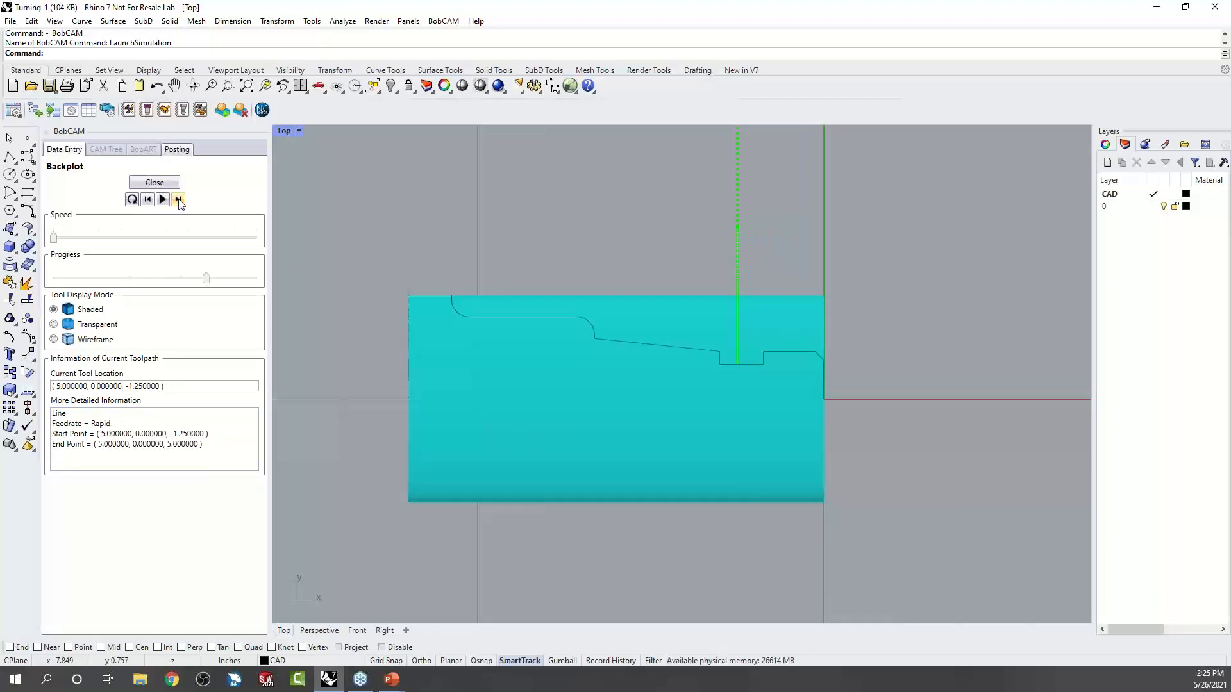
{"action": "left_click", "coordinate": [154, 183]}
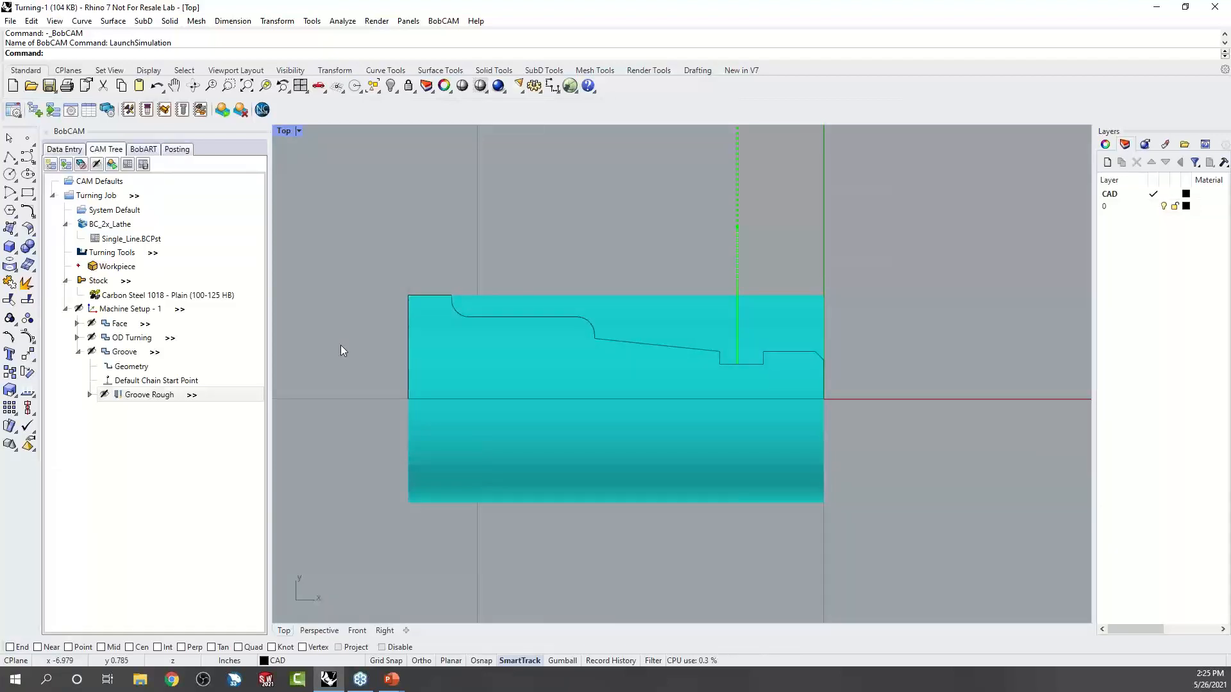
Edit the Groove Rough pattern, preview the Single Pass position Begin, set it to End, and compute the toolpath.
{"action": "right_click", "coordinate": [161, 396]}
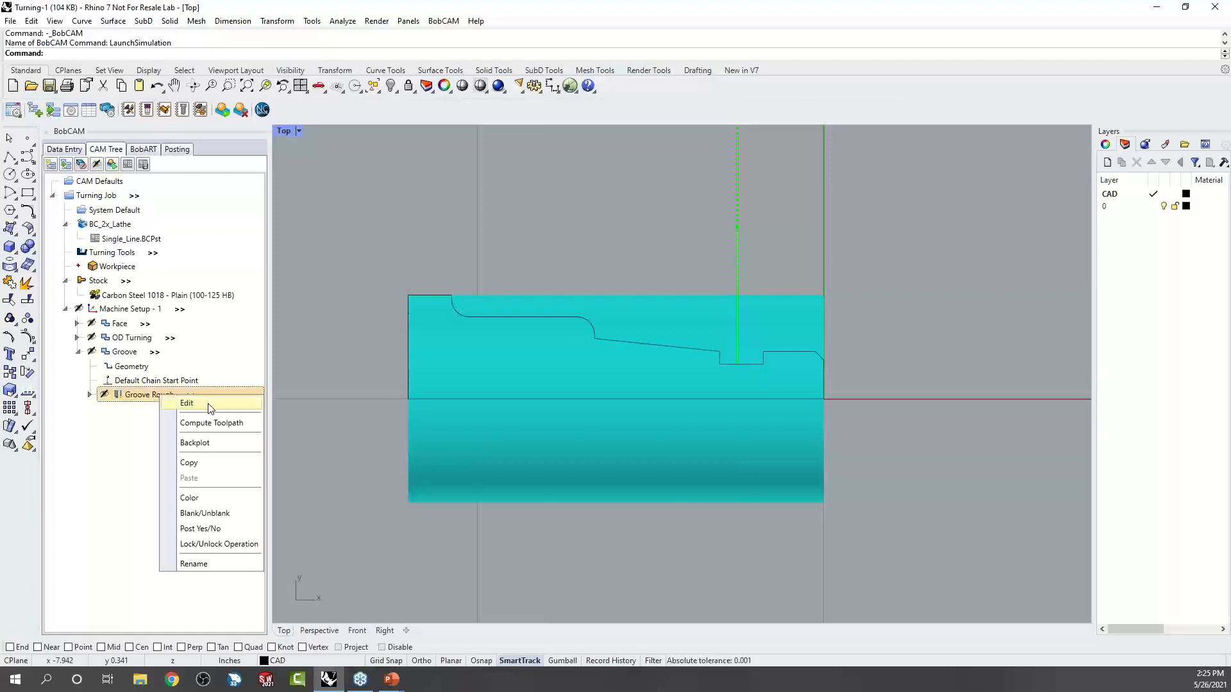
{"action": "left_click", "coordinate": [165, 404]}
{"action": "right_click", "coordinate": [140, 402]}
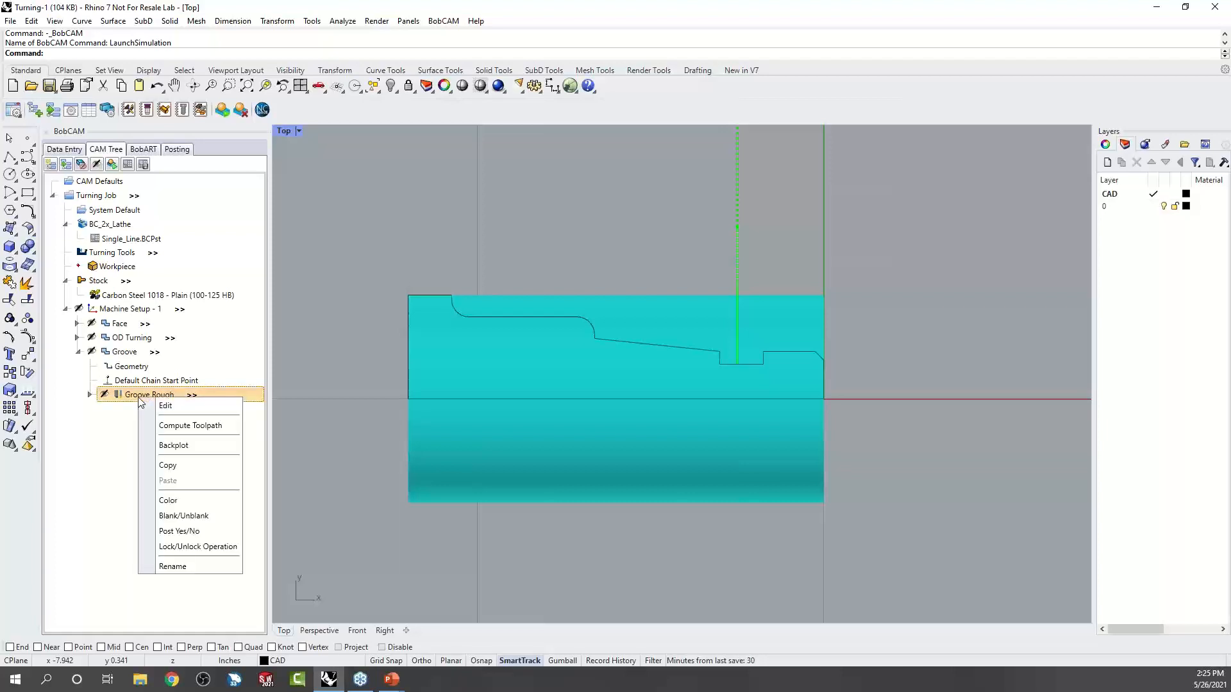
{"action": "left_click", "coordinate": [170, 407]}
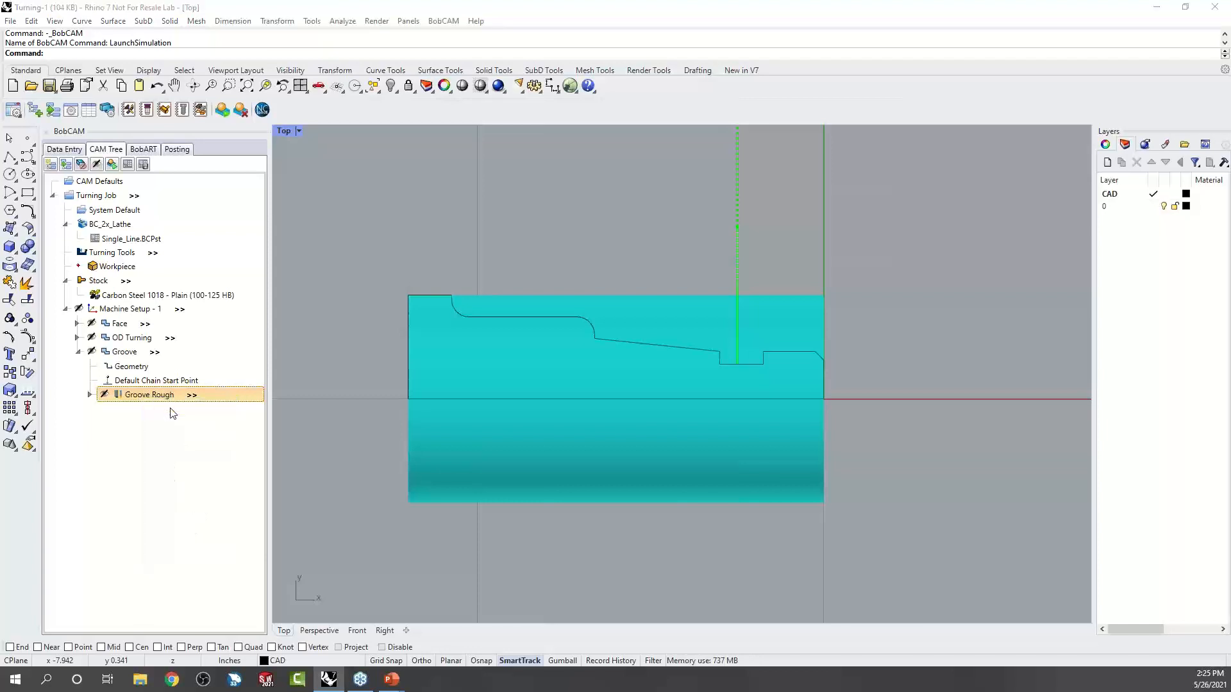
{"action": "left_click_drag", "start_coordinate": [405, 135], "coordinate": [403, 144]}
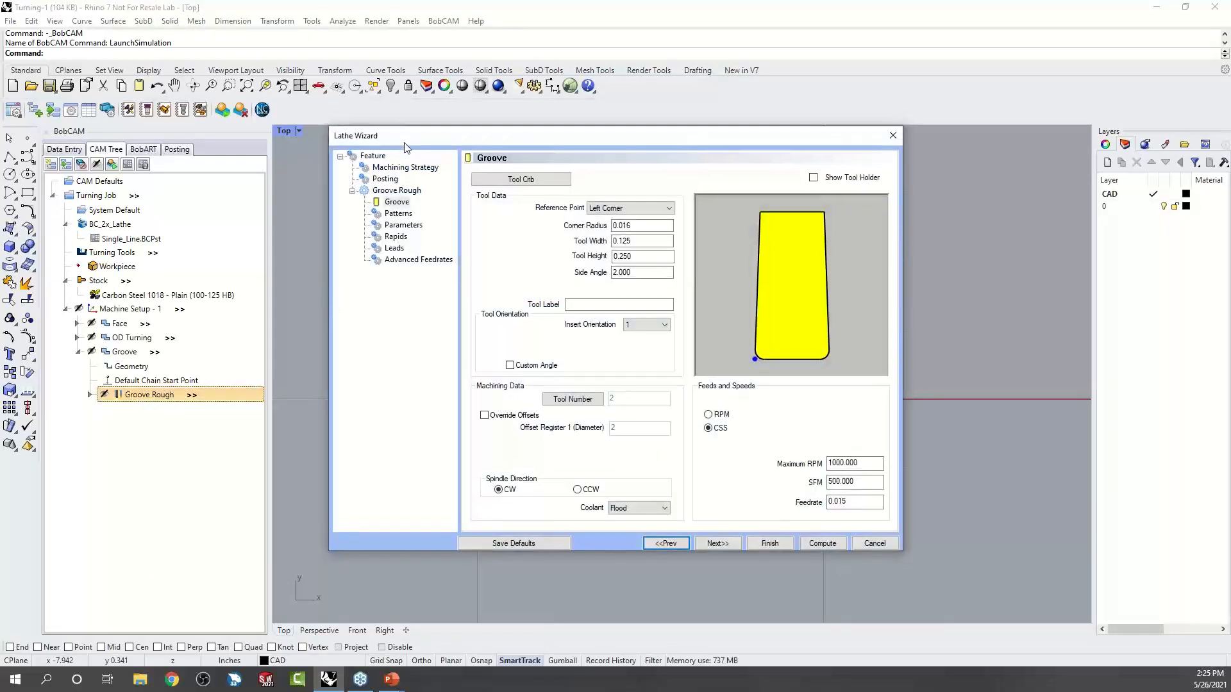
{"action": "left_click", "coordinate": [400, 214]}
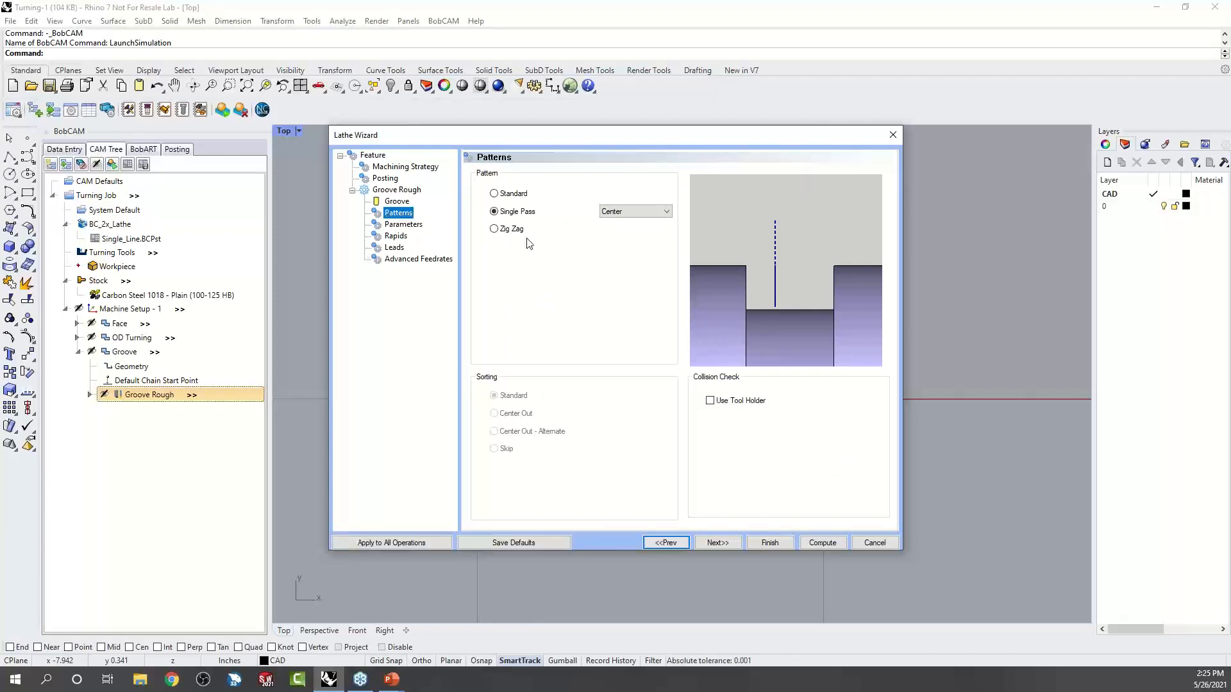
{"action": "left_click", "coordinate": [651, 213]}
{"action": "left_click", "coordinate": [649, 231]}
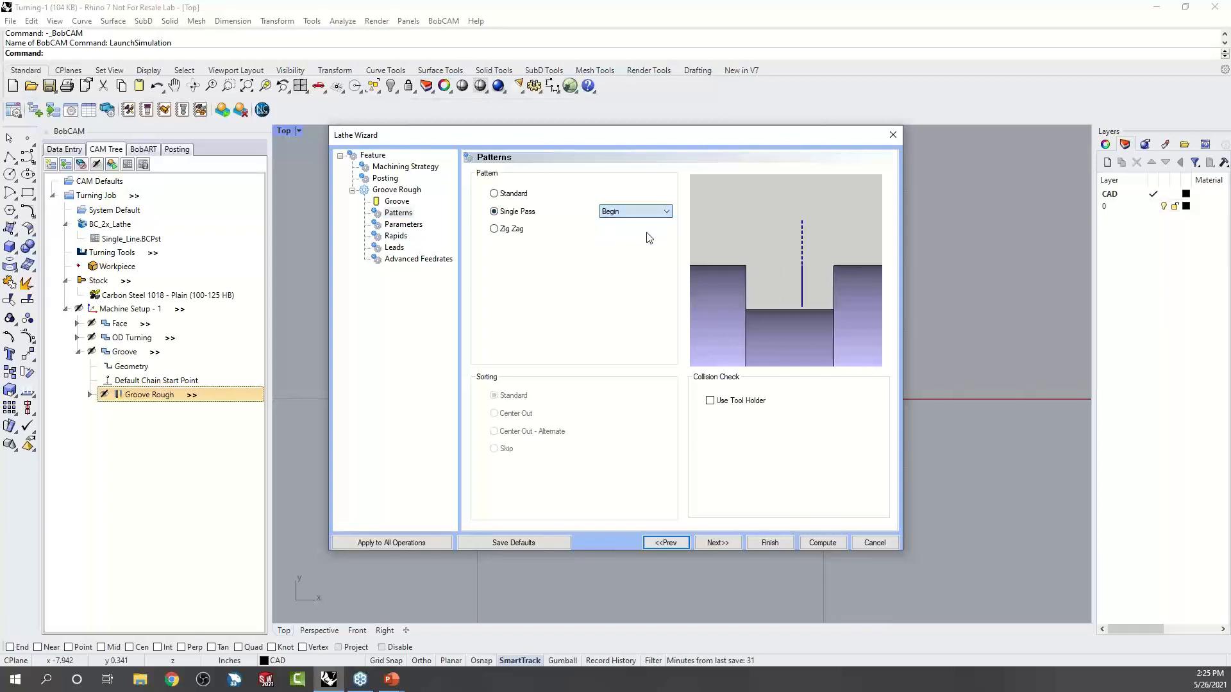
{"action": "left_click", "coordinate": [655, 214]}
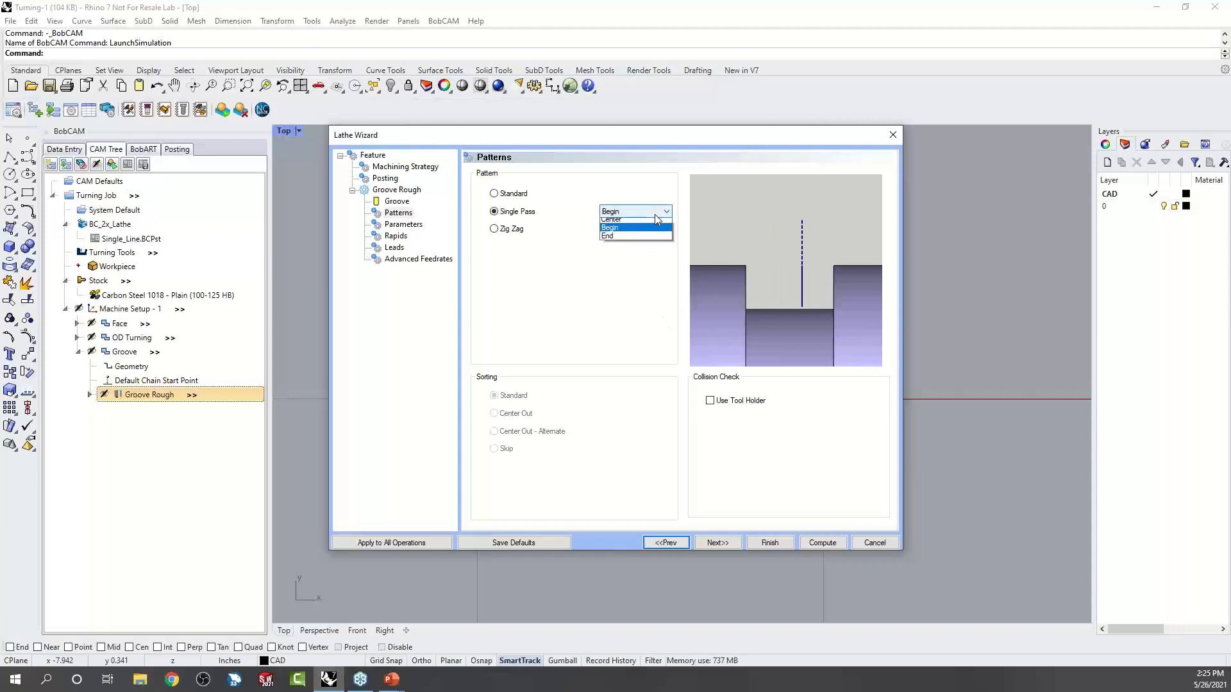
{"action": "left_click", "coordinate": [649, 241]}
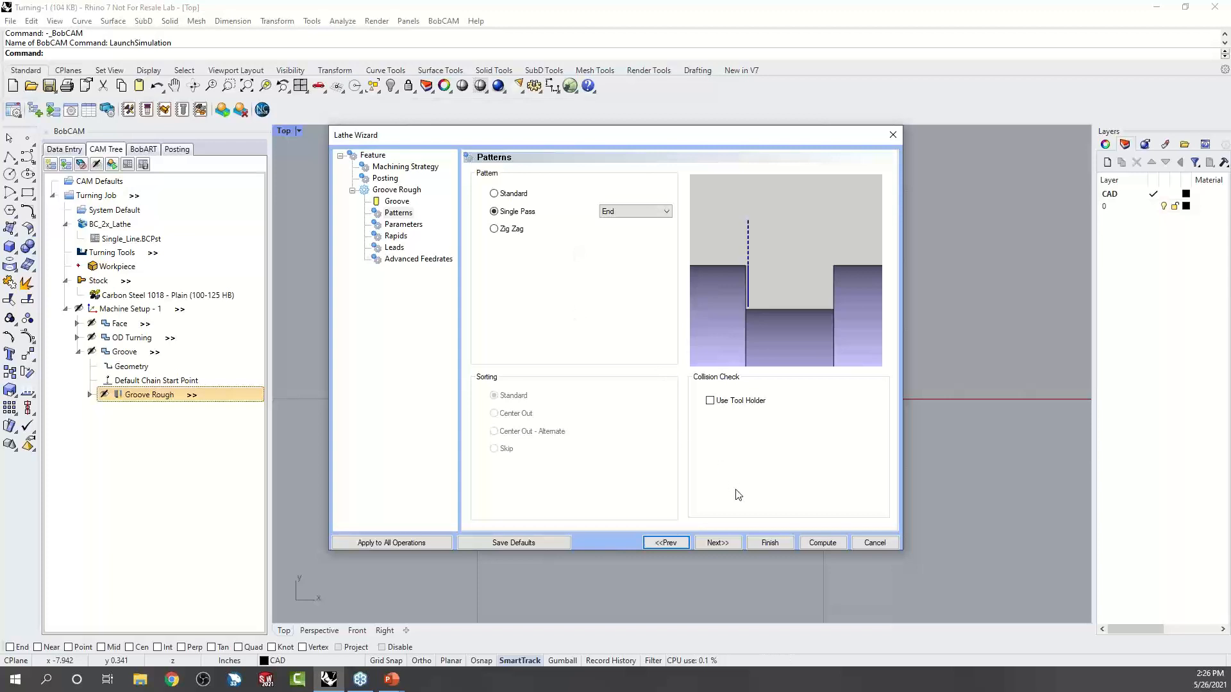
{"action": "left_click", "coordinate": [821, 544]}
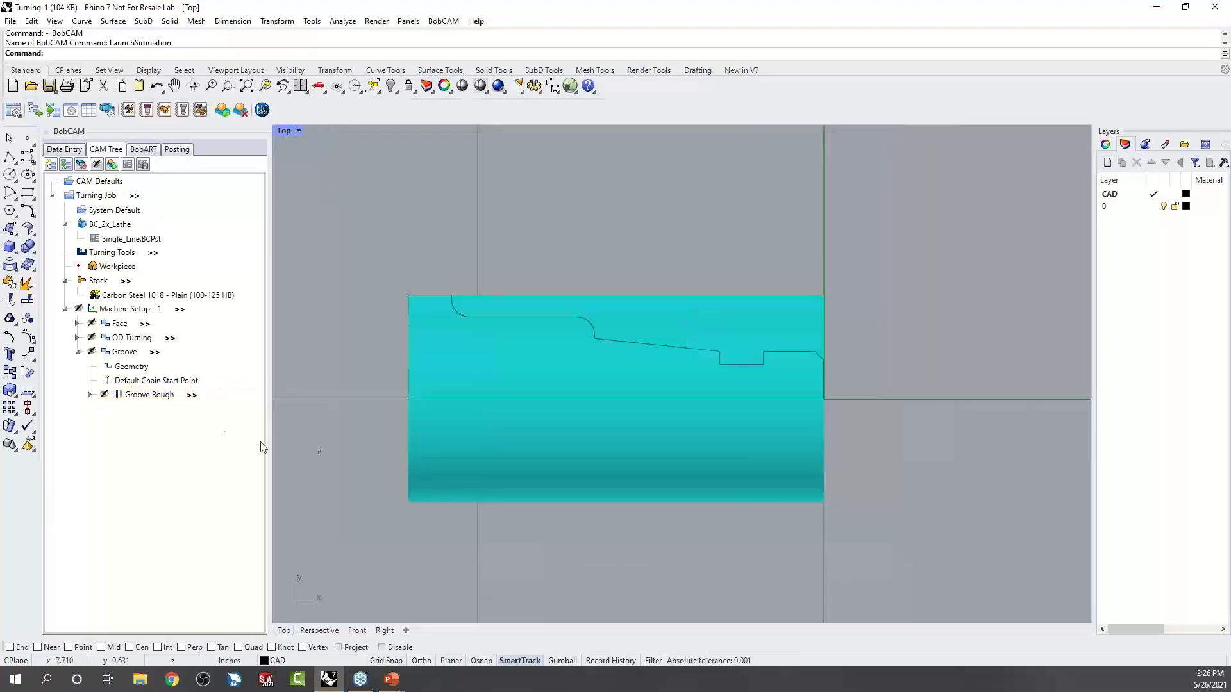
Backplot the Groove Rough single pass at the End position, step through the plunge, and close the backplot.
{"action": "right_click", "coordinate": [154, 396]}
{"action": "left_click", "coordinate": [192, 443]}
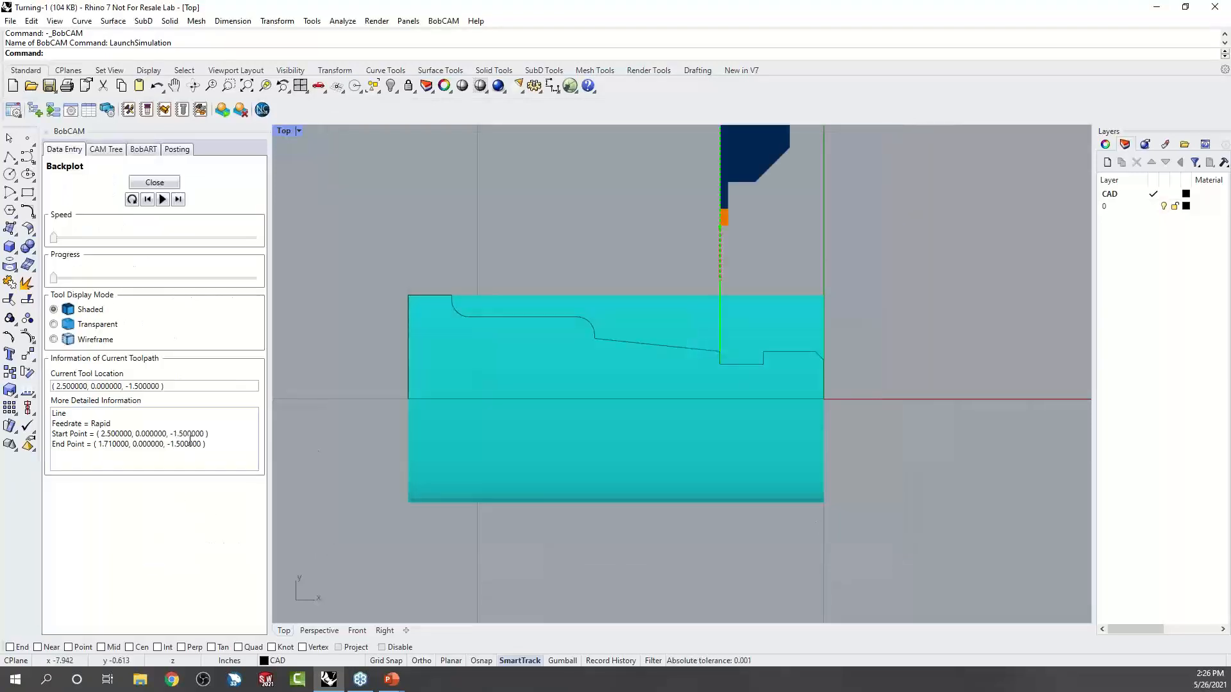
{"action": "left_click", "coordinate": [178, 199]}
{"action": "left_click", "coordinate": [178, 199]}
{"action": "left_click", "coordinate": [178, 200]}
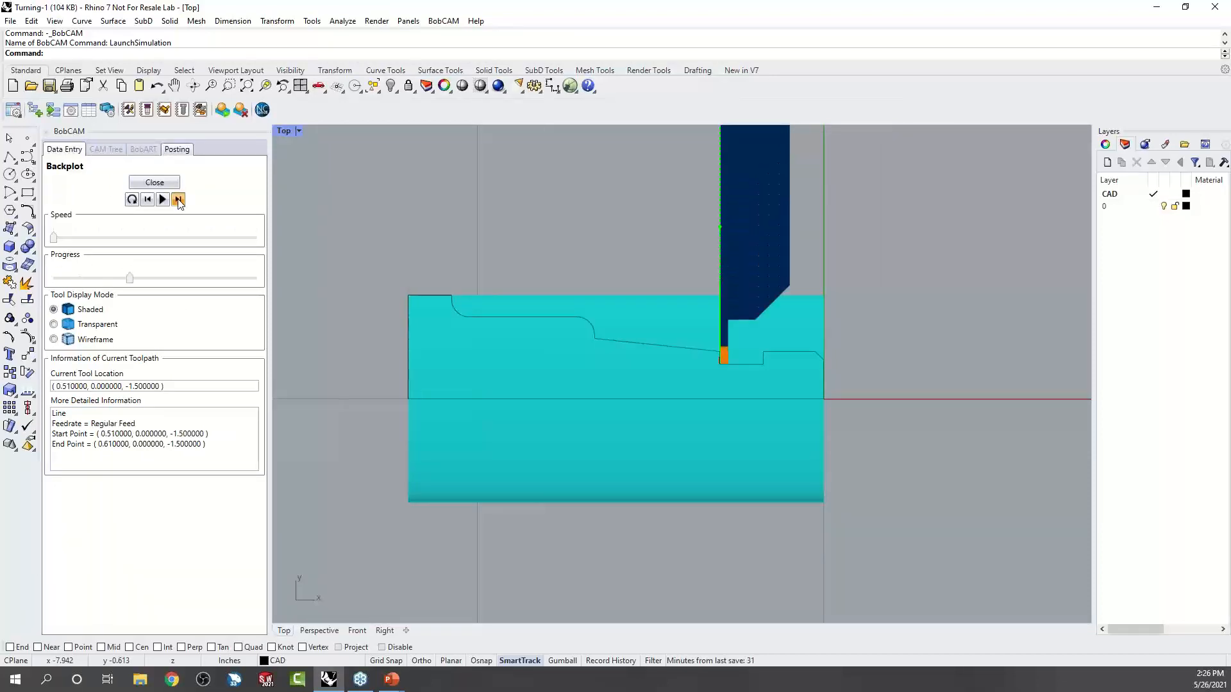
{"action": "left_click", "coordinate": [154, 182]}
Change the Groove Rough pattern to Zig Zag and compute the toolpath.
{"action": "left_click", "coordinate": [148, 395]}
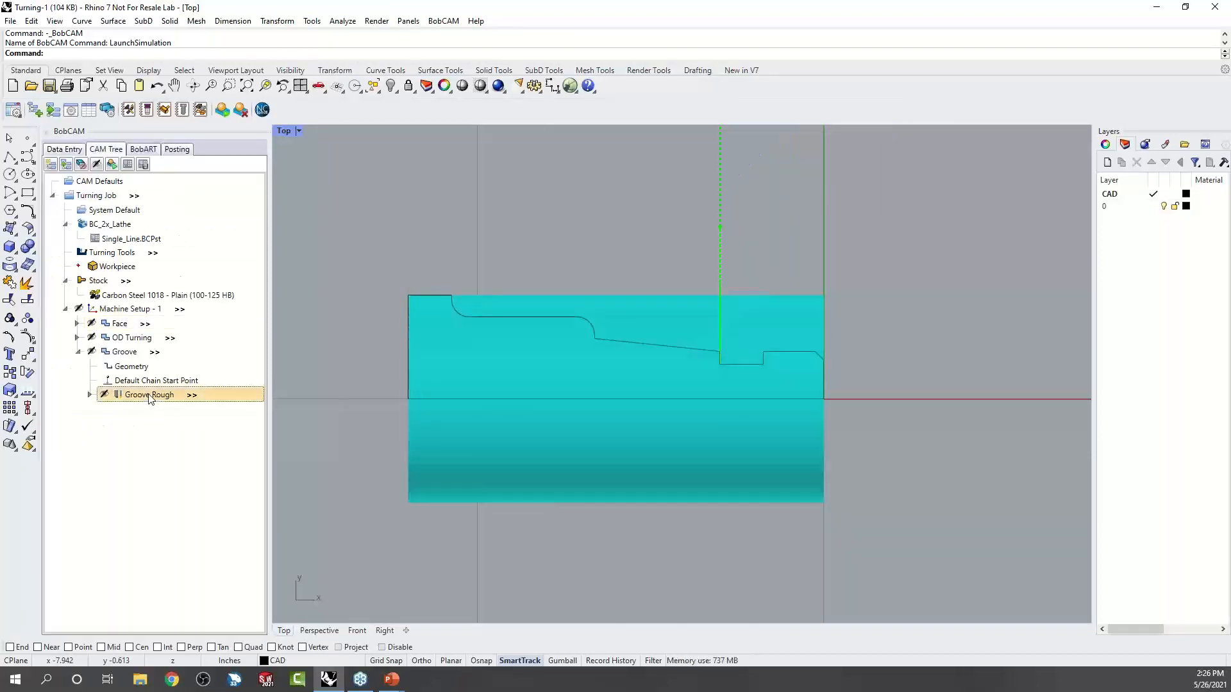
{"action": "right_click", "coordinate": [149, 395]}
{"action": "left_click", "coordinate": [234, 404]}
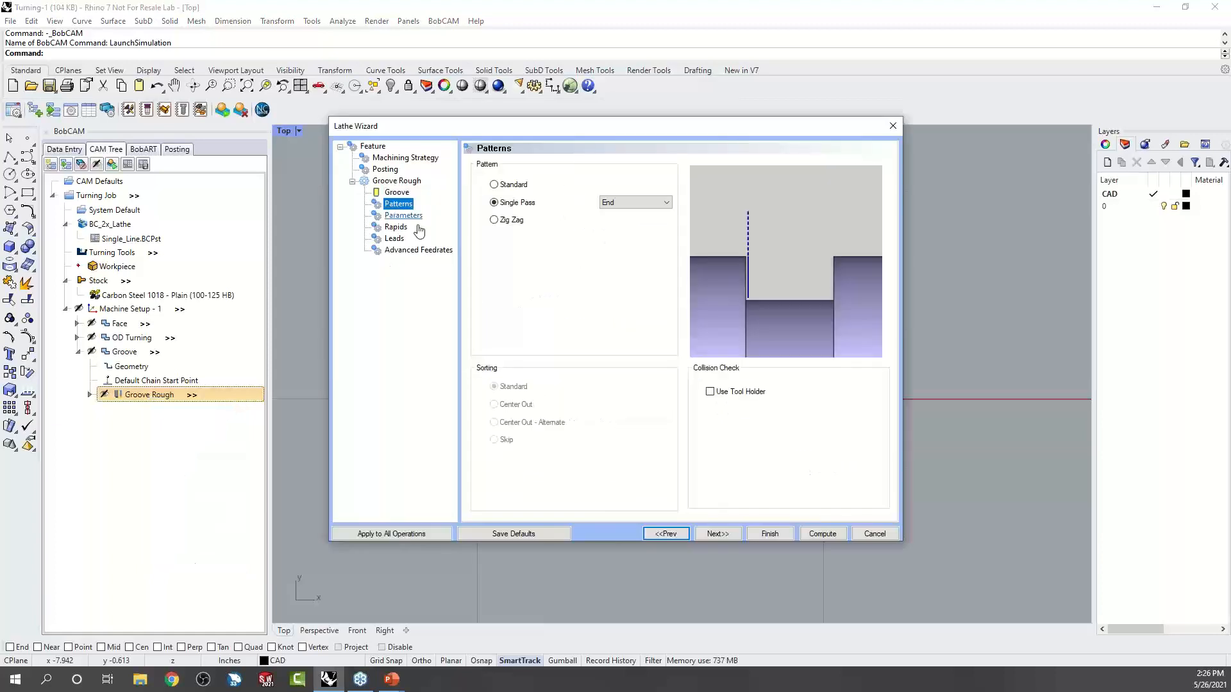
{"action": "left_click", "coordinate": [494, 220]}
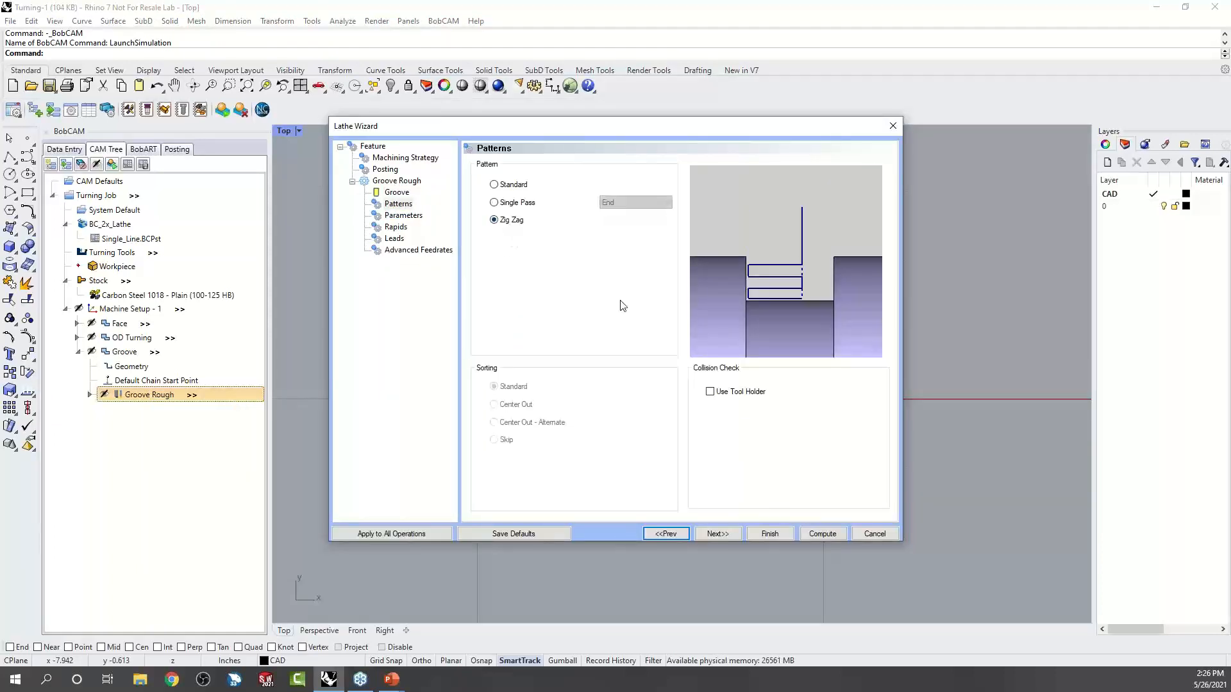
{"action": "left_click", "coordinate": [820, 534]}
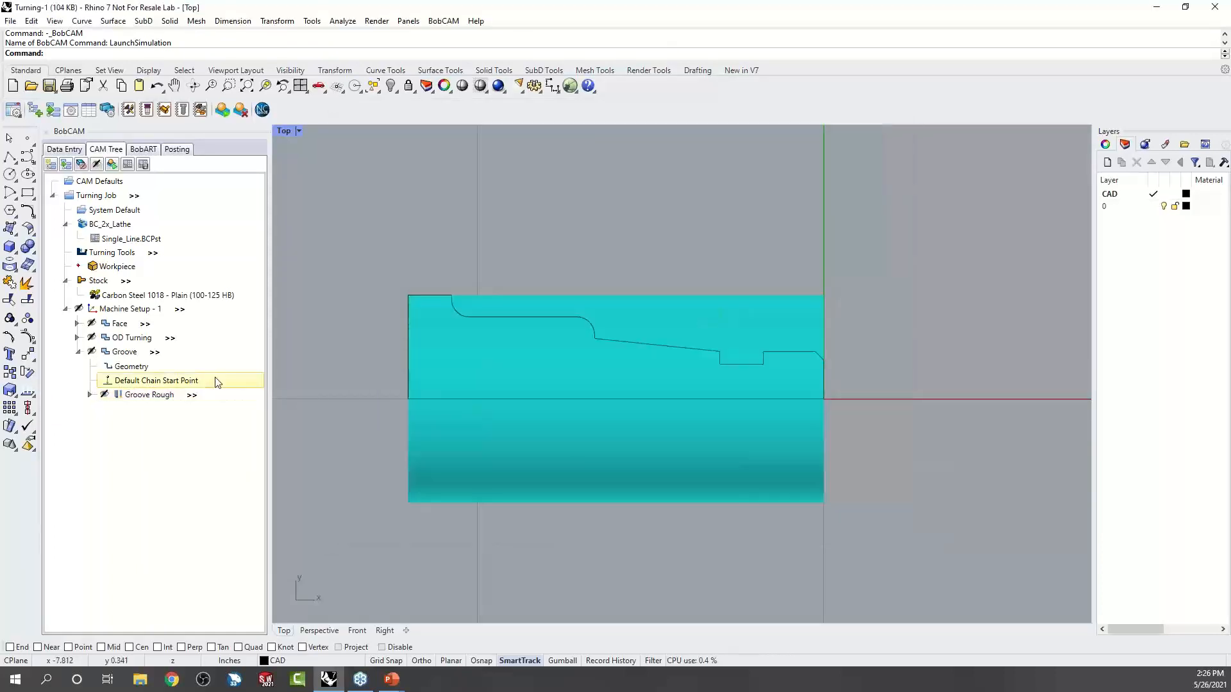
Backplot the Groove Rough zig-zag toolpath by scrubbing through its progress, and close the backplot.
{"action": "right_click", "coordinate": [142, 398]}
{"action": "left_click", "coordinate": [149, 440]}
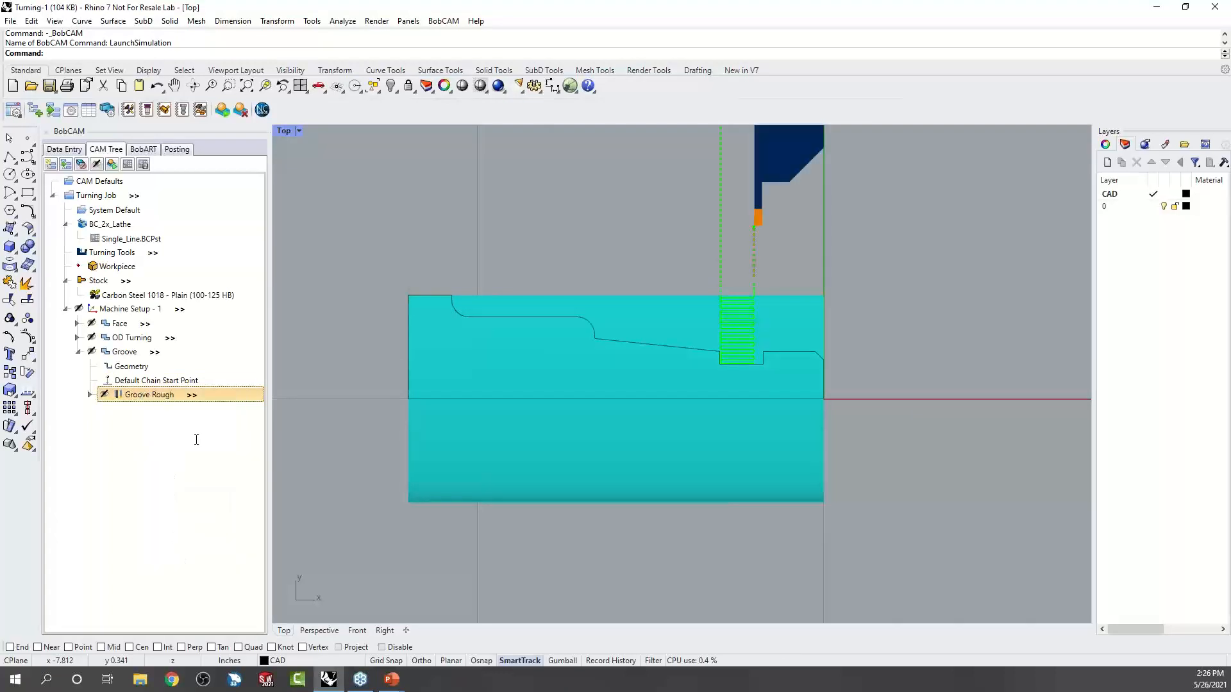
{"action": "left_click_drag", "start_coordinate": [56, 278], "coordinate": [181, 280]}
{"action": "key", "text": "Escape"}
Set the Groove Rough pattern to Standard, preview the Center Out sorting options, keep Standard sorting, and compute the toolpath.
{"action": "right_click", "coordinate": [142, 395]}
{"action": "left_click", "coordinate": [207, 404]}
{"action": "left_click", "coordinate": [399, 204]}
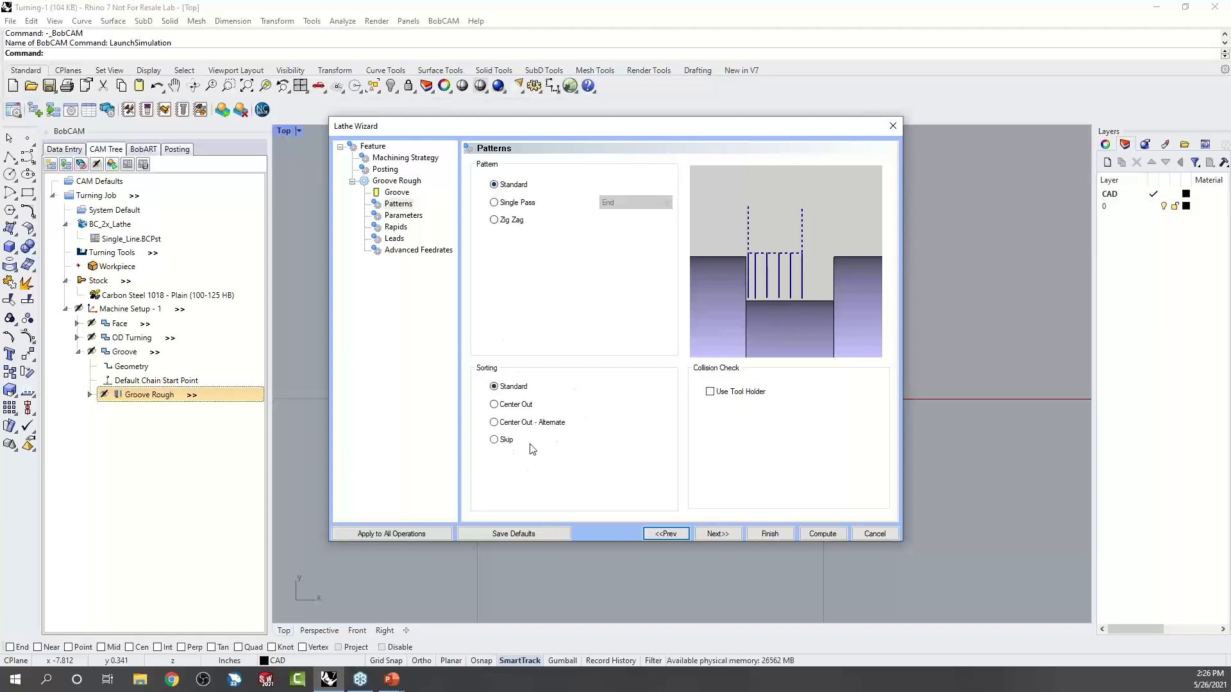
{"action": "left_click", "coordinate": [494, 405]}
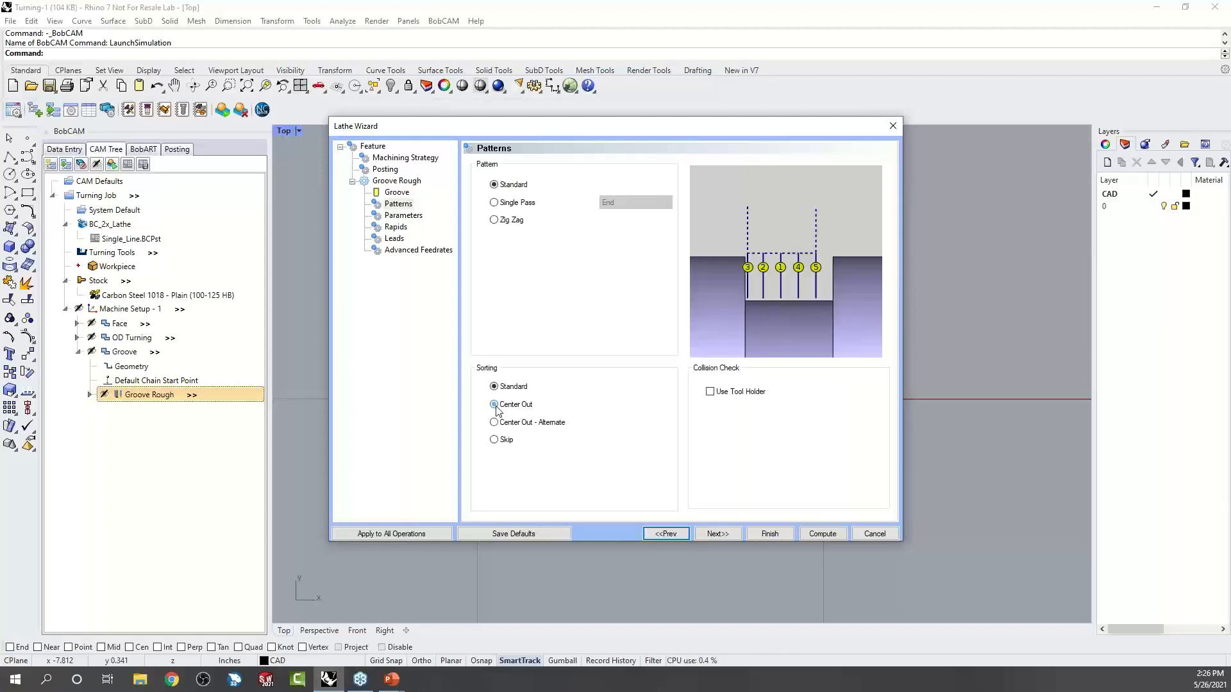
{"action": "left_click", "coordinate": [495, 423]}
{"action": "left_click", "coordinate": [495, 386]}
{"action": "left_click", "coordinate": [824, 537]}
Backplot the Groove Rough operation with Standard sorting, step through every peck and plunge across the groove, and close the backplot.
{"action": "right_click", "coordinate": [140, 394]}
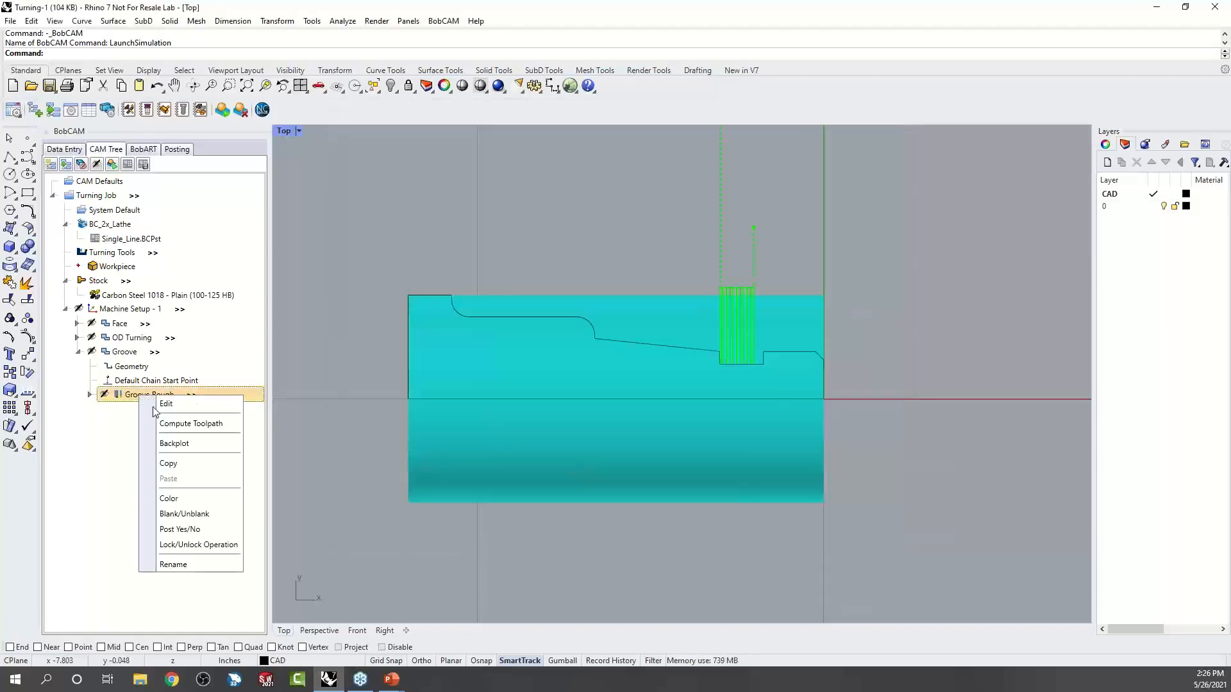
{"action": "left_click", "coordinate": [184, 445]}
{"action": "left_click", "coordinate": [179, 200]}
{"action": "left_click", "coordinate": [178, 199]}
{"action": "left_click", "coordinate": [178, 200]}
{"action": "left_click", "coordinate": [178, 200]}
{"action": "left_click", "coordinate": [179, 199]}
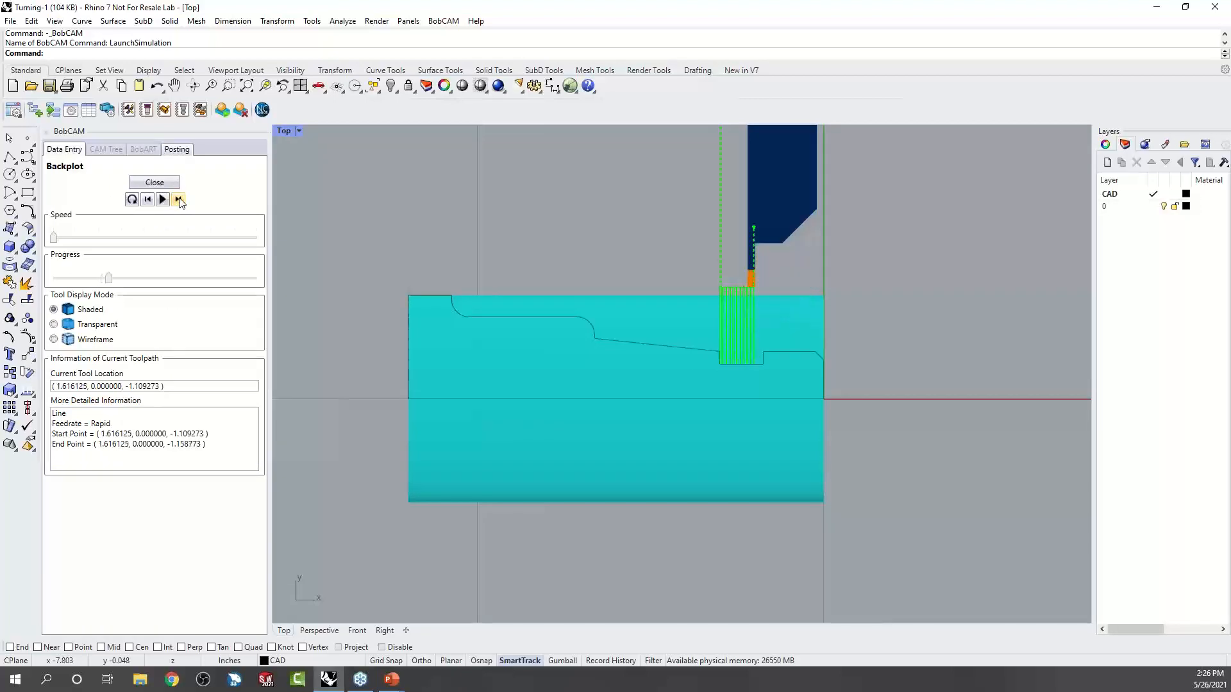
{"action": "left_click", "coordinate": [179, 199]}
{"action": "left_click", "coordinate": [178, 199]}
{"action": "left_click", "coordinate": [179, 199]}
{"action": "left_click", "coordinate": [179, 199]}
{"action": "left_click", "coordinate": [179, 200]}
{"action": "left_click", "coordinate": [179, 200]}
{"action": "left_click", "coordinate": [179, 200]}
{"action": "left_click", "coordinate": [179, 199]}
{"action": "left_click", "coordinate": [179, 199]}
{"action": "left_click", "coordinate": [179, 200]}
{"action": "left_click", "coordinate": [179, 199]}
{"action": "left_click", "coordinate": [179, 200]}
{"action": "left_click", "coordinate": [179, 199]}
{"action": "left_click", "coordinate": [179, 199]}
{"action": "left_click", "coordinate": [179, 199]}
{"action": "left_click", "coordinate": [179, 199]}
{"action": "left_click", "coordinate": [179, 200]}
{"action": "left_click", "coordinate": [178, 200]}
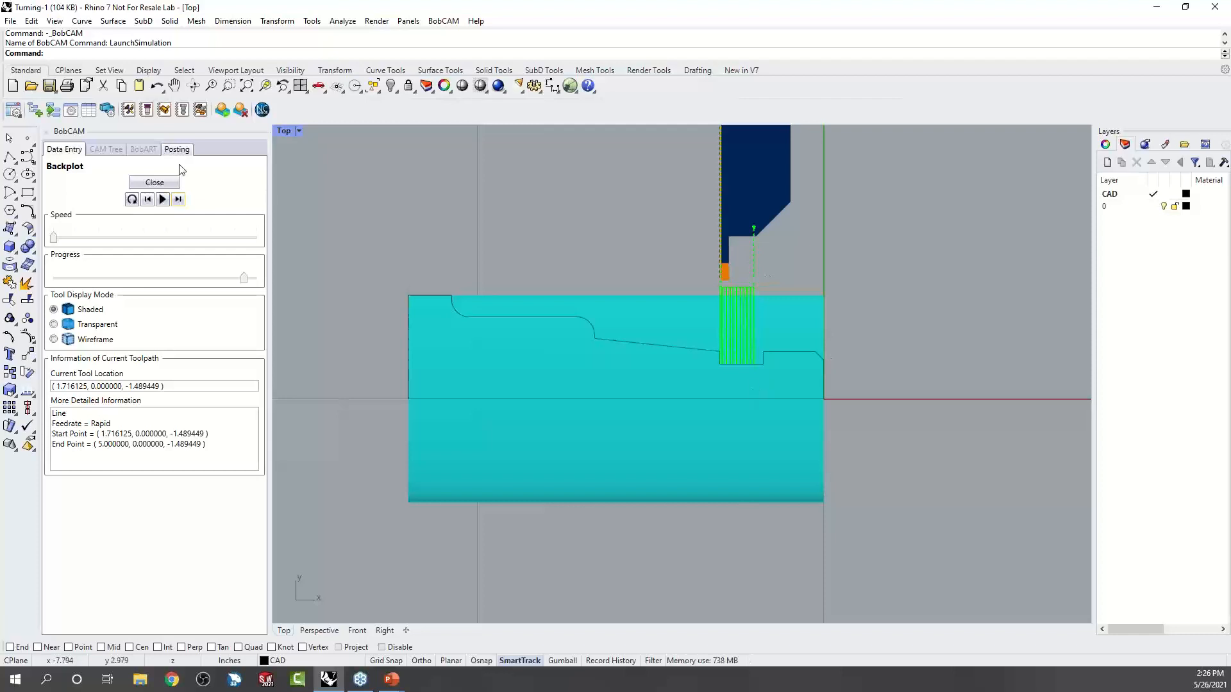
{"action": "left_click", "coordinate": [155, 183]}
Enable Multiple Depths with a 0.125 depth of cut for the Groove Rough operation and compute the toolpath.
{"action": "right_click", "coordinate": [142, 399]}
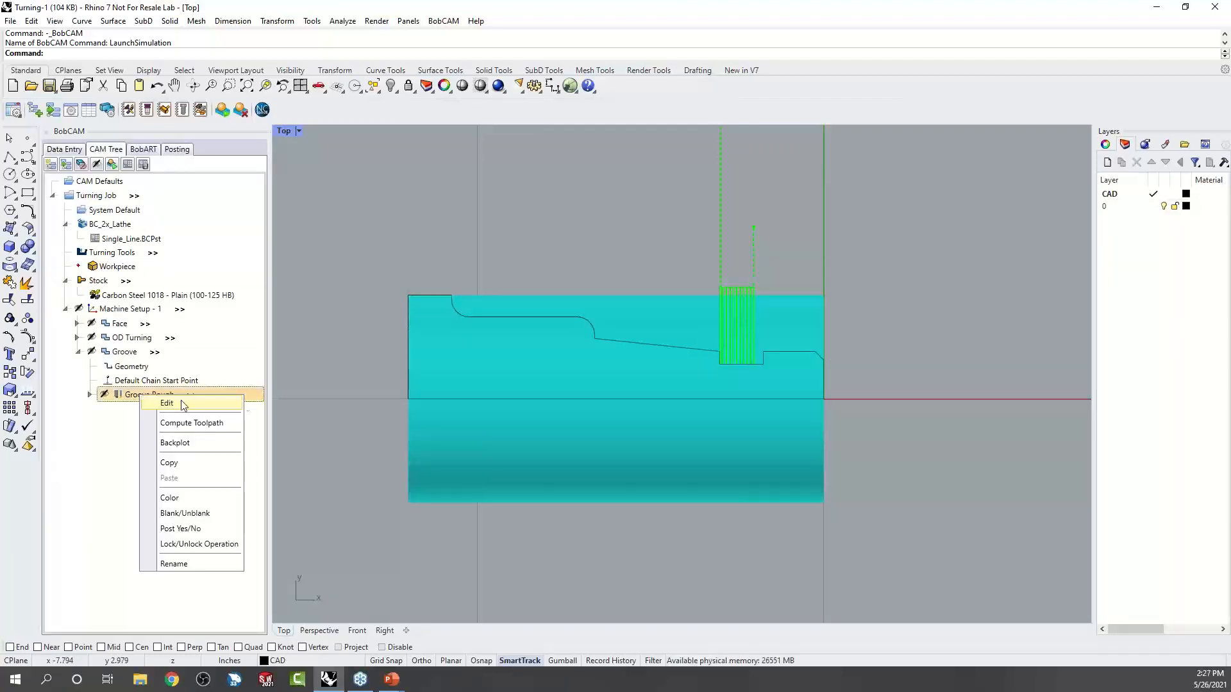
{"action": "left_click", "coordinate": [241, 402]}
{"action": "left_click", "coordinate": [400, 204]}
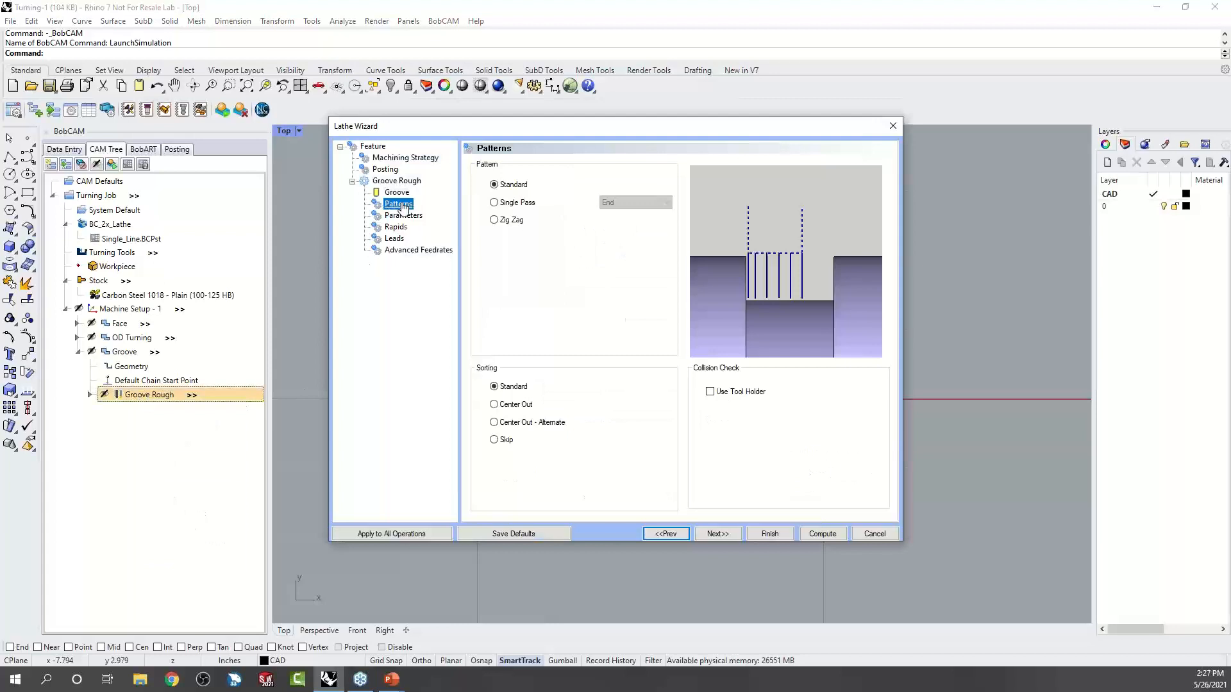
{"action": "left_click", "coordinate": [403, 215]}
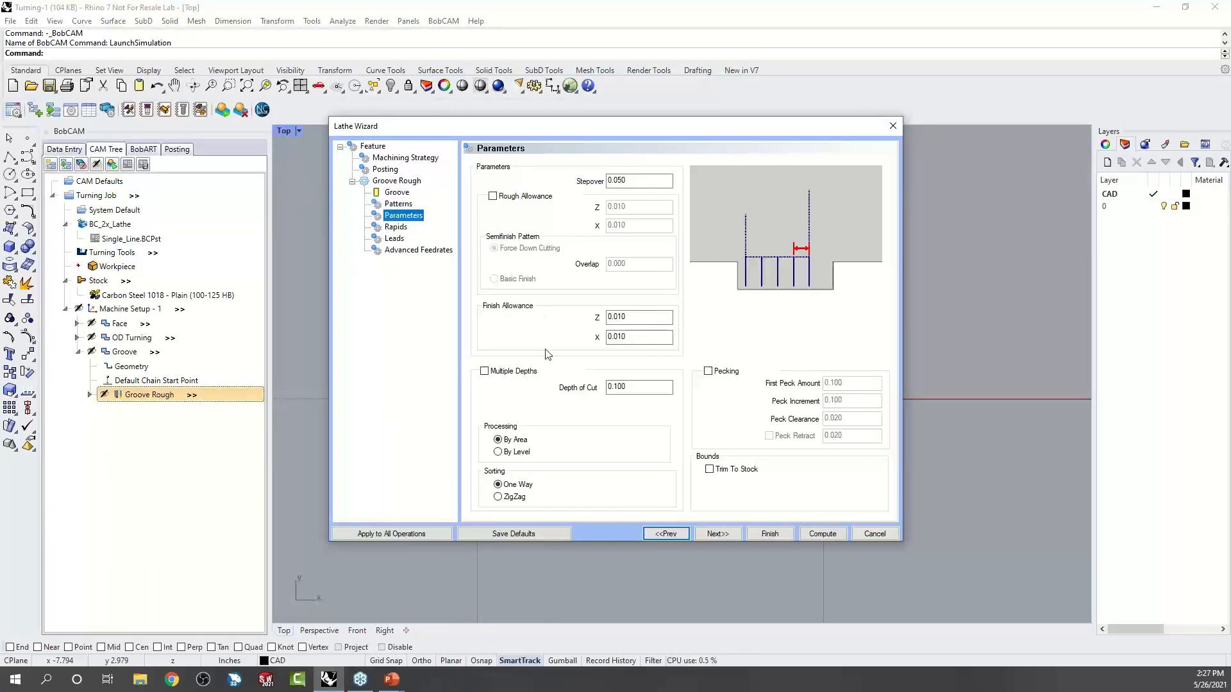
{"action": "left_click", "coordinate": [484, 371]}
{"action": "key", "text": "Tab"}
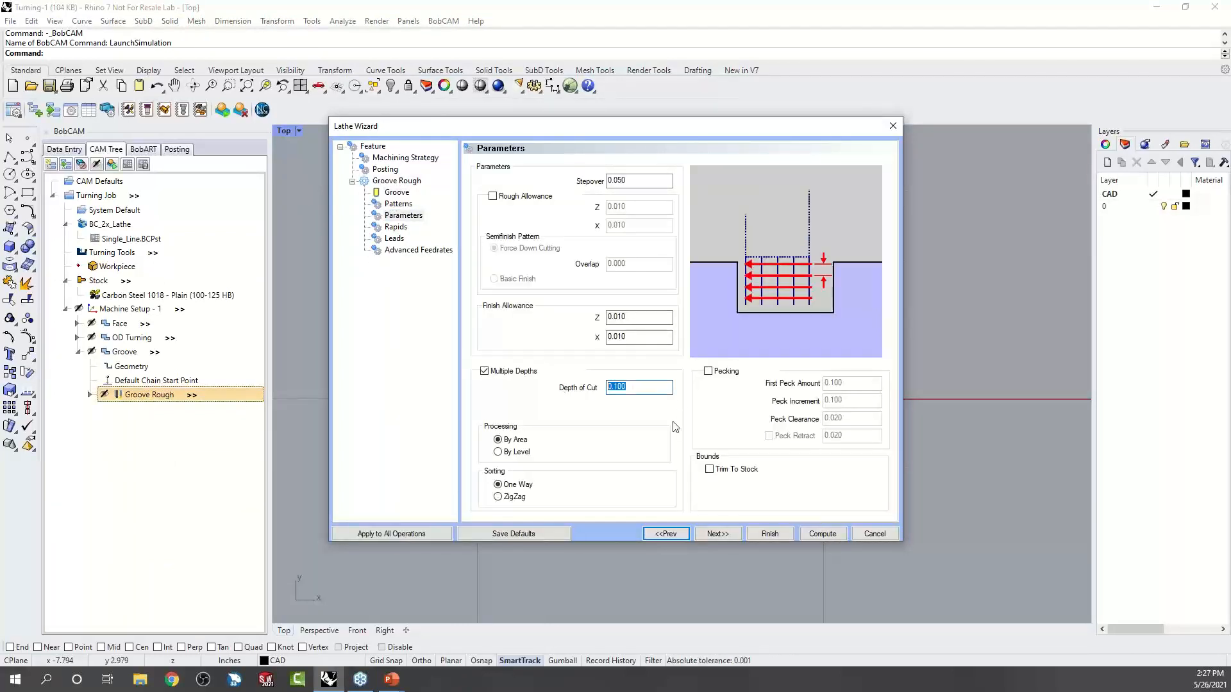
{"action": "type", "text": ".125"}
{"action": "left_click", "coordinate": [808, 534]}
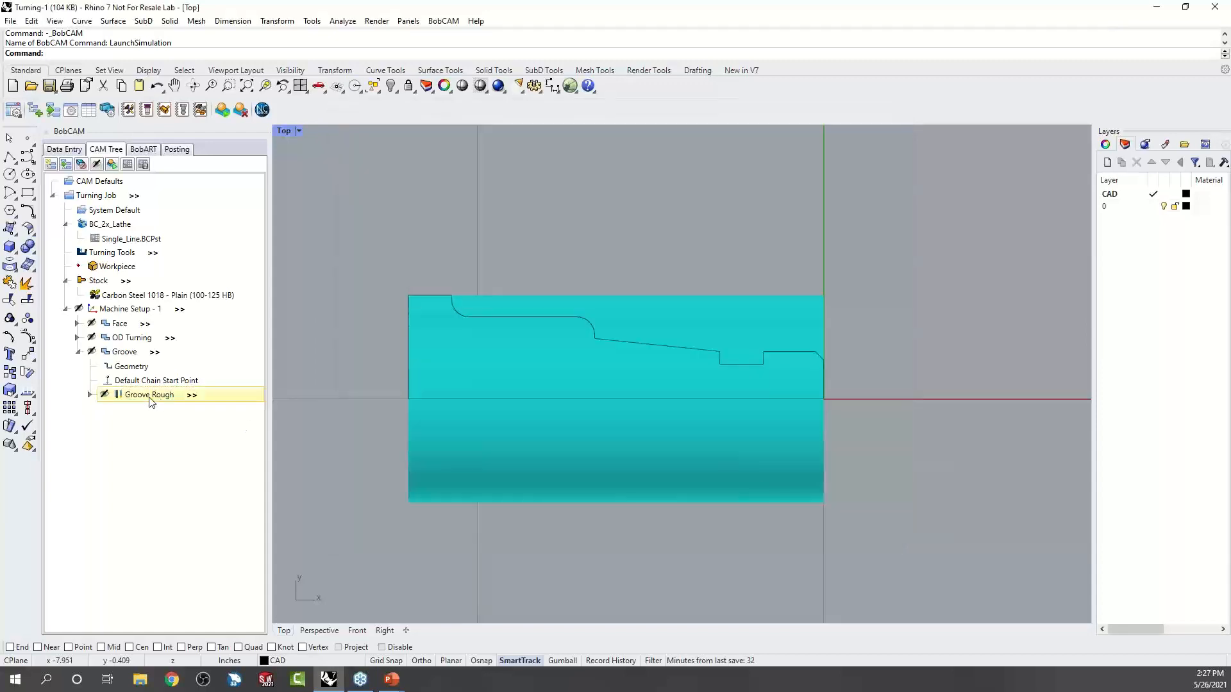
Backplot the Groove Rough multiple-depth toolpath move by move, and close the backplot.
{"action": "right_click", "coordinate": [148, 398]}
{"action": "left_click", "coordinate": [194, 441]}
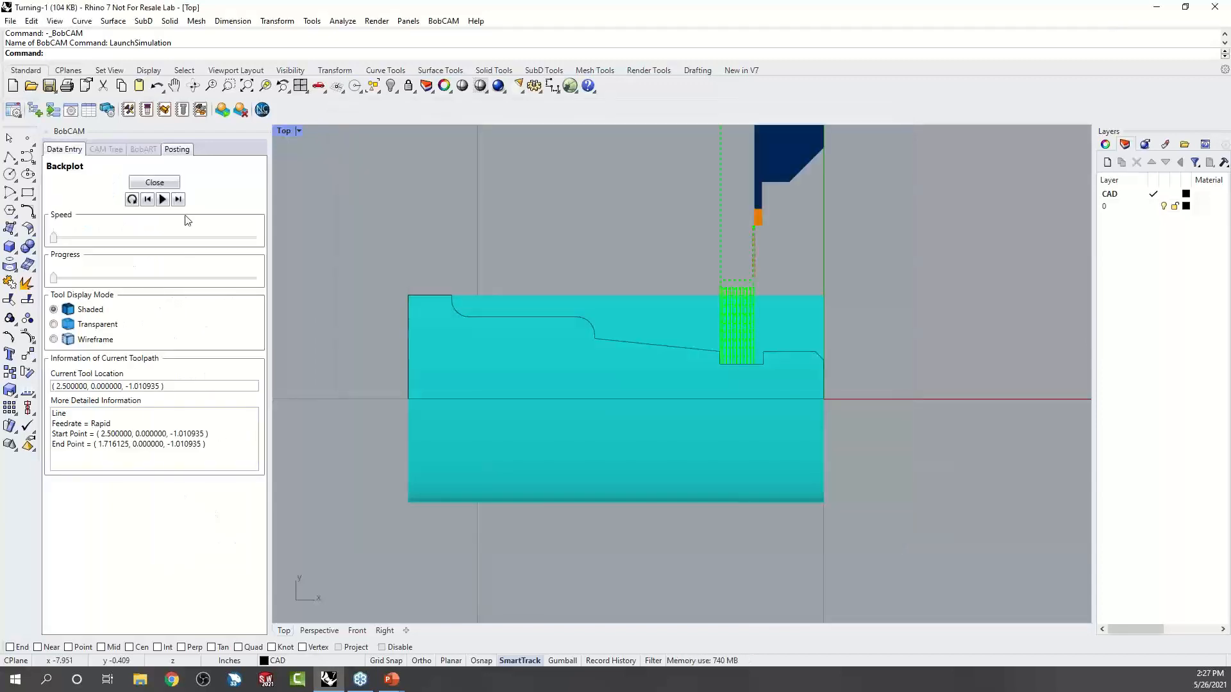
{"action": "left_click", "coordinate": [179, 200]}
{"action": "left_click", "coordinate": [179, 199]}
{"action": "left_click", "coordinate": [179, 199]}
{"action": "left_click", "coordinate": [178, 200]}
{"action": "left_click", "coordinate": [179, 199]}
{"action": "left_click", "coordinate": [179, 199]}
{"action": "left_click", "coordinate": [179, 199]}
{"action": "left_click", "coordinate": [179, 199]}
{"action": "left_click", "coordinate": [178, 200]}
{"action": "left_click", "coordinate": [179, 199]}
{"action": "left_click", "coordinate": [179, 199]}
{"action": "left_click", "coordinate": [179, 200]}
{"action": "left_click", "coordinate": [179, 200]}
{"action": "left_click", "coordinate": [155, 182]}
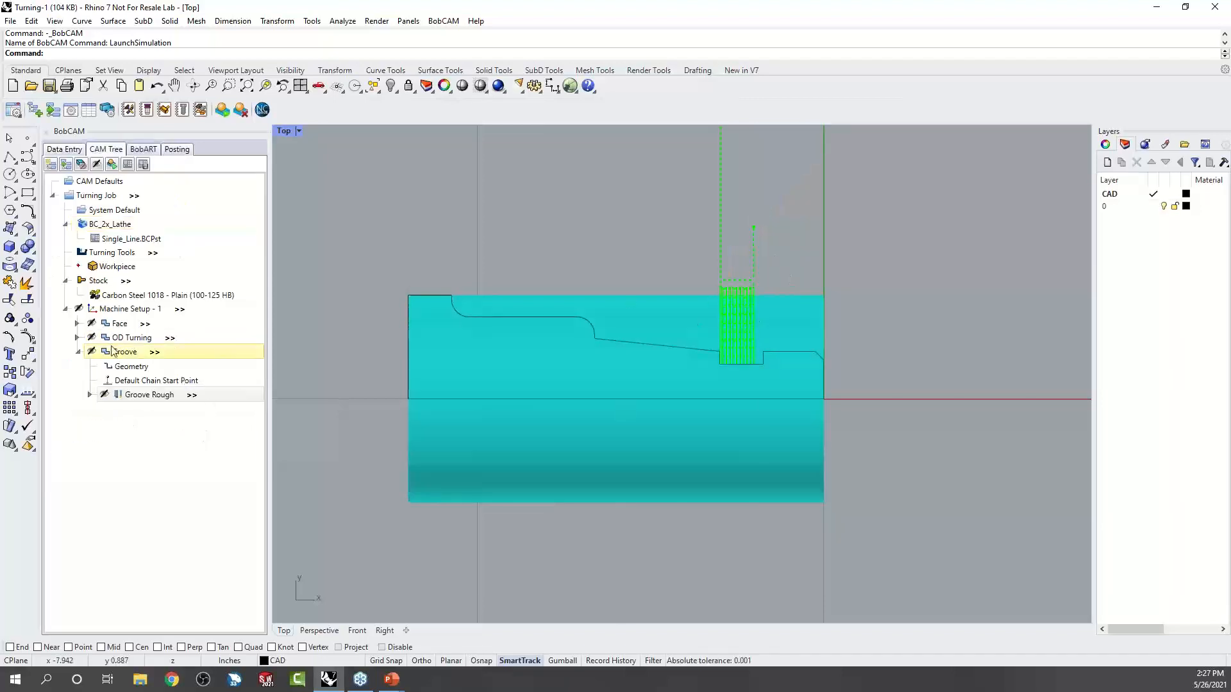
Compare the OD Turning Rough toolpath with the Groove Rough toolpath and display the groove's Operation Stock.
{"action": "left_click", "coordinate": [77, 338]}
{"action": "left_click", "coordinate": [135, 382]}
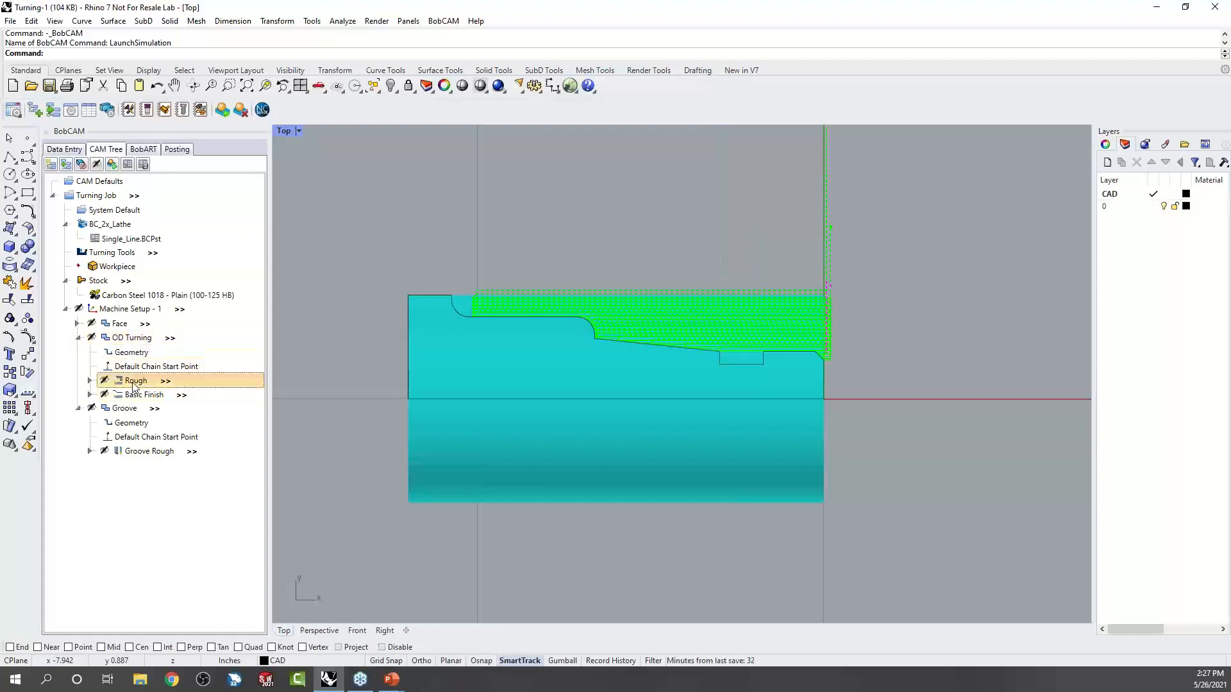
{"action": "left_click", "coordinate": [129, 450]}
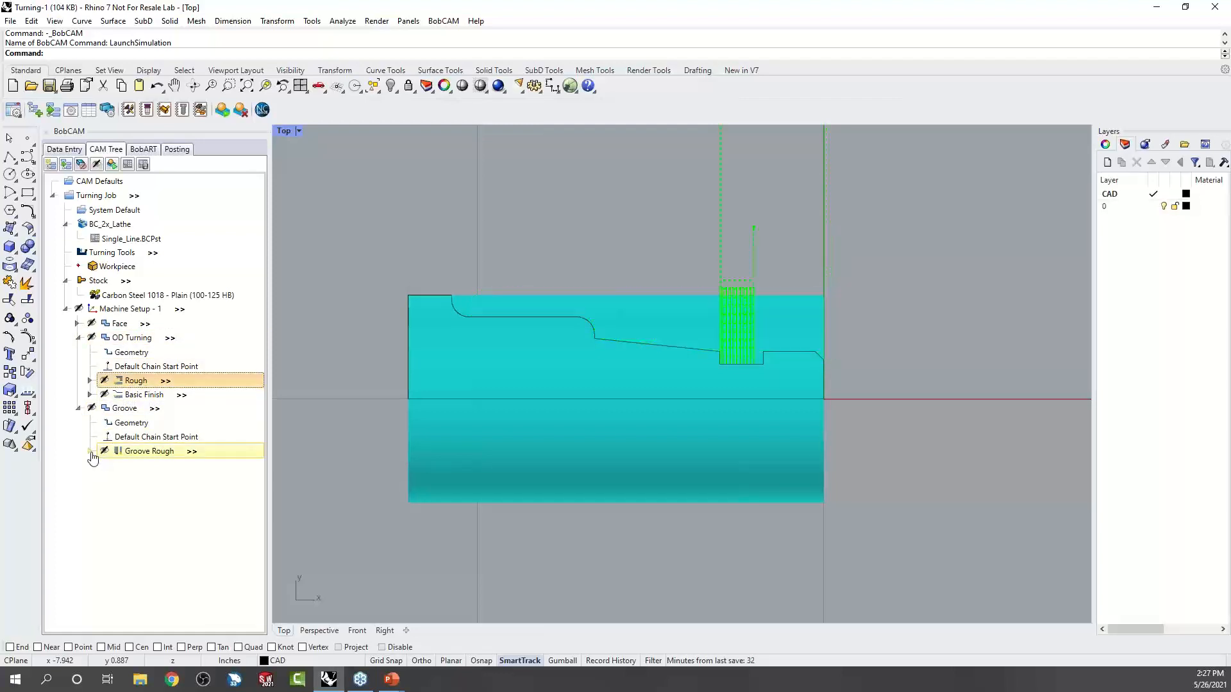
{"action": "left_click", "coordinate": [90, 450]}
{"action": "left_click", "coordinate": [164, 466]}
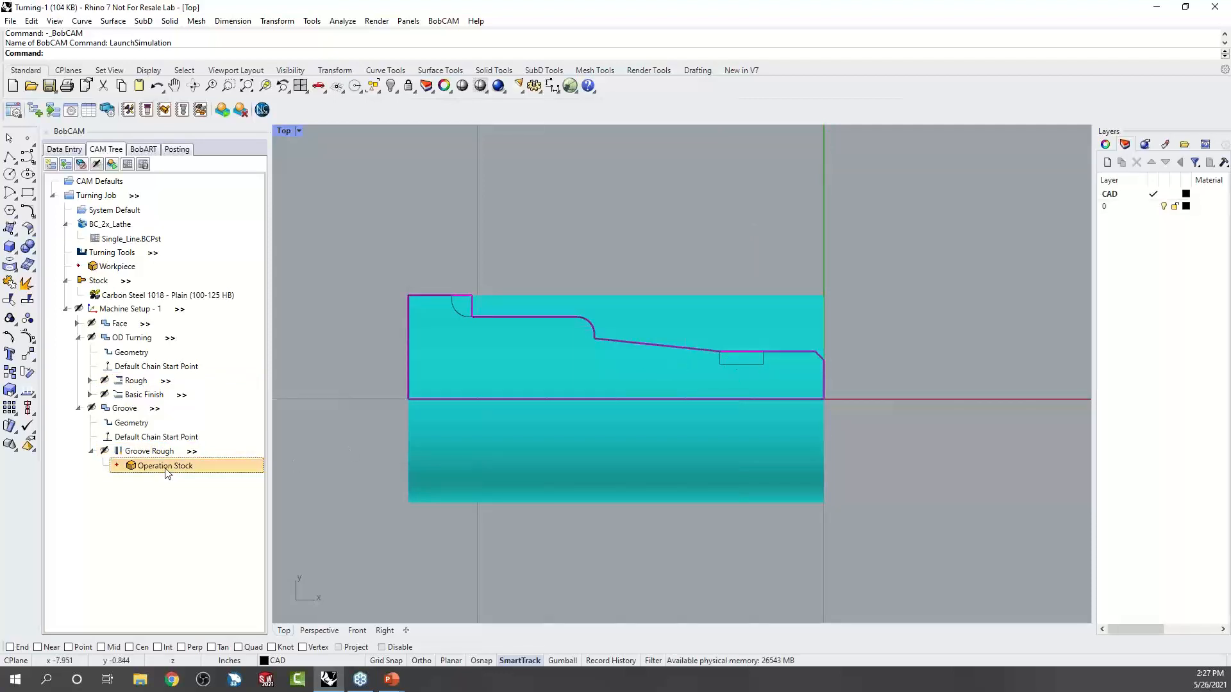
Turn on Trim To Stock in the Groove Rough parameters and compute the toolpath.
{"action": "right_click", "coordinate": [158, 452]}
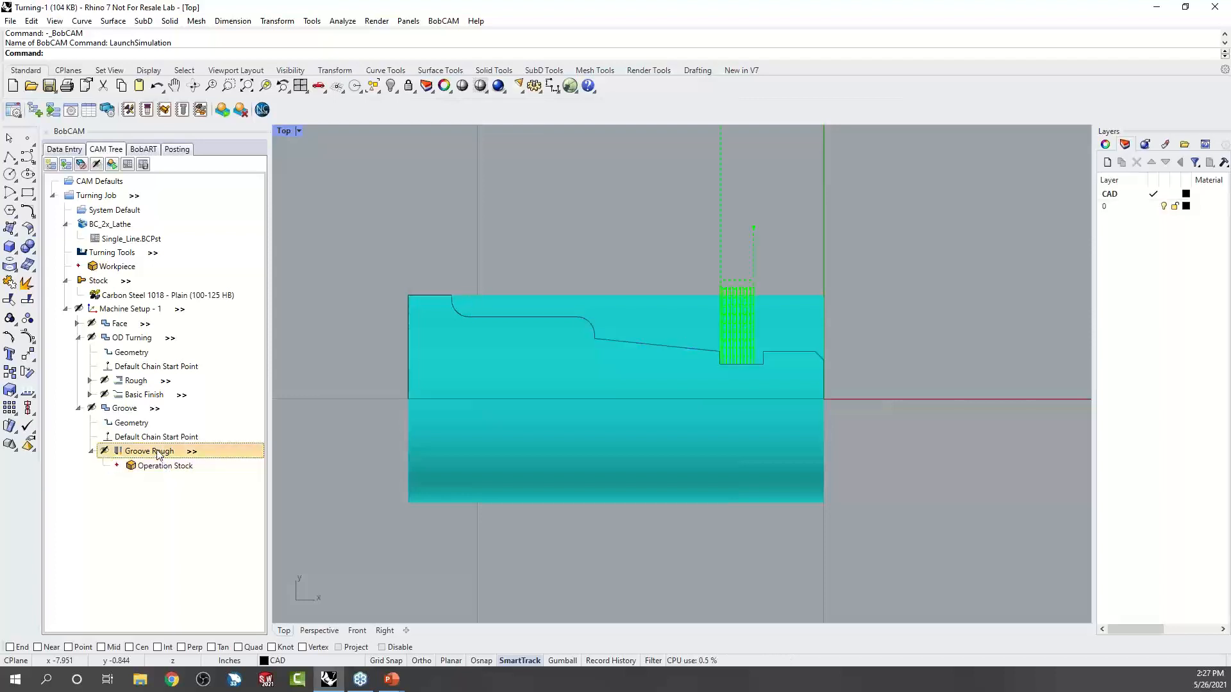
{"action": "left_click", "coordinate": [245, 459]}
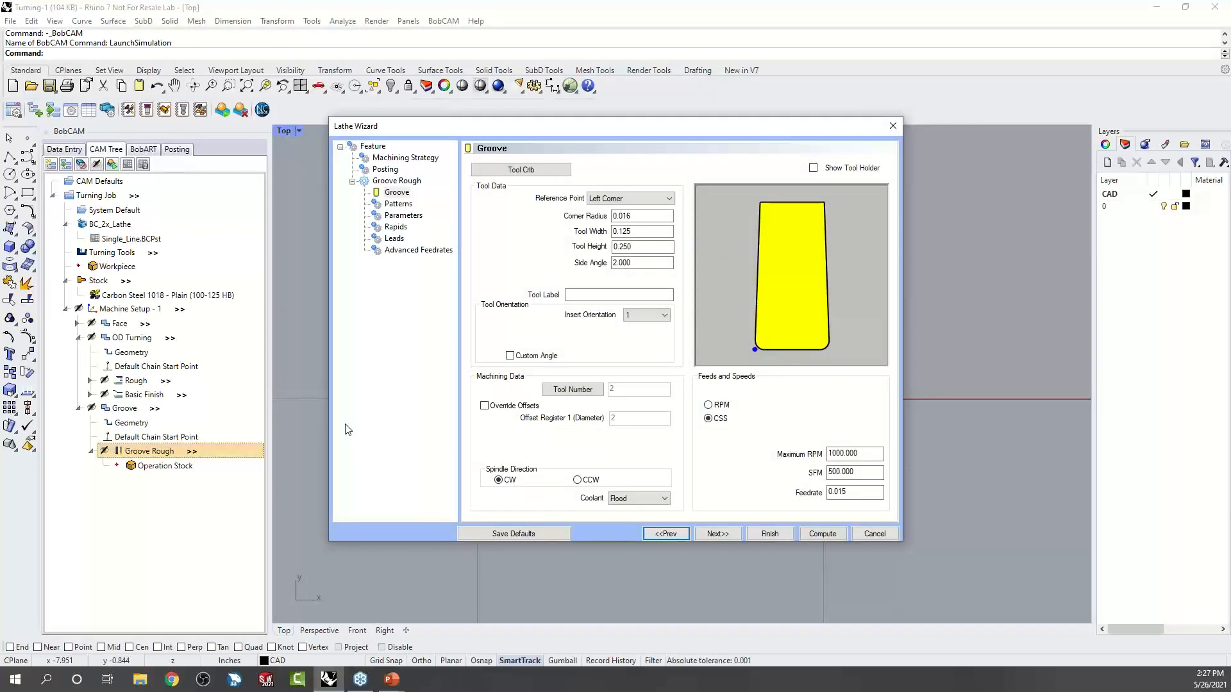
{"action": "left_click", "coordinate": [407, 218]}
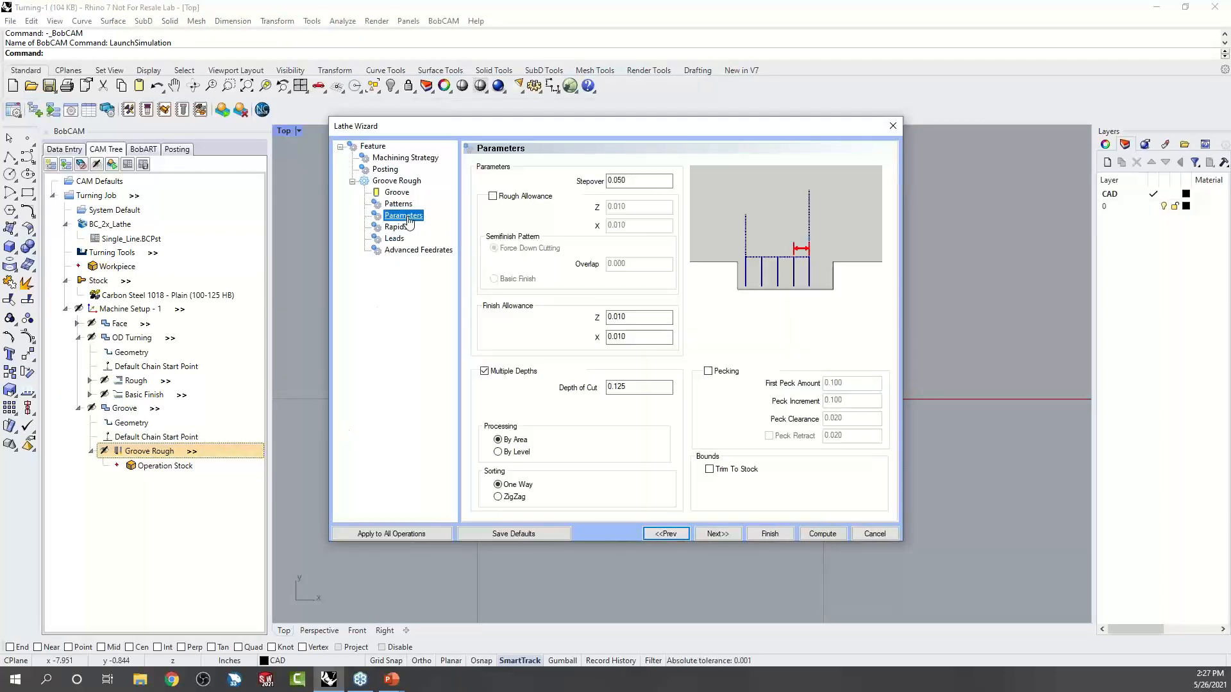
{"action": "left_click", "coordinate": [709, 470]}
{"action": "left_click", "coordinate": [823, 534]}
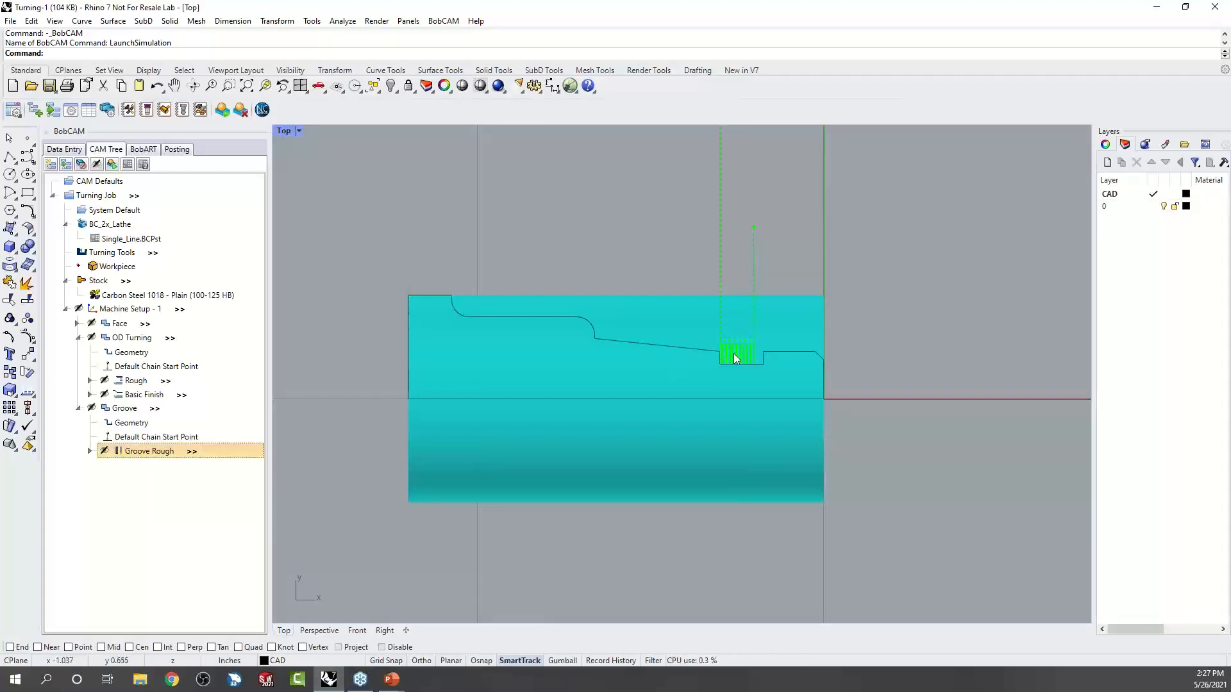
Review the Face Rough, OD Turning Rough and Basic Finish toolpaths in the CAM tree.
{"action": "left_click", "coordinate": [78, 338]}
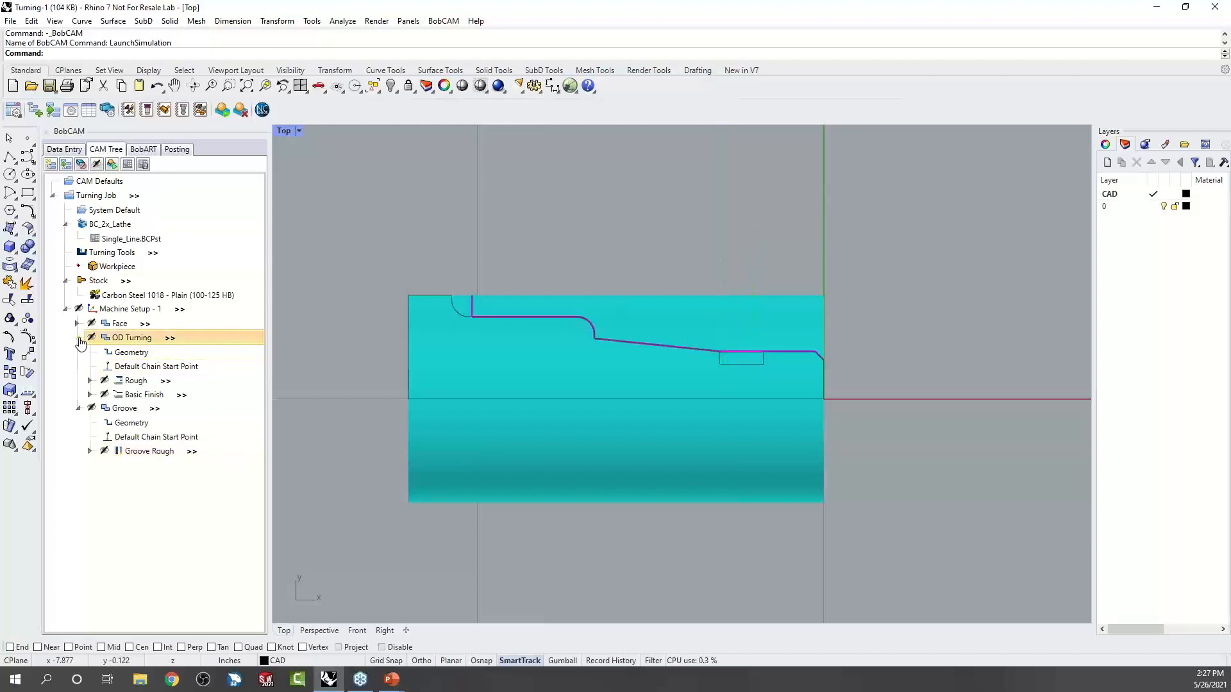
{"action": "left_click", "coordinate": [79, 352]}
{"action": "left_click", "coordinate": [78, 324]}
{"action": "left_click", "coordinate": [134, 356]}
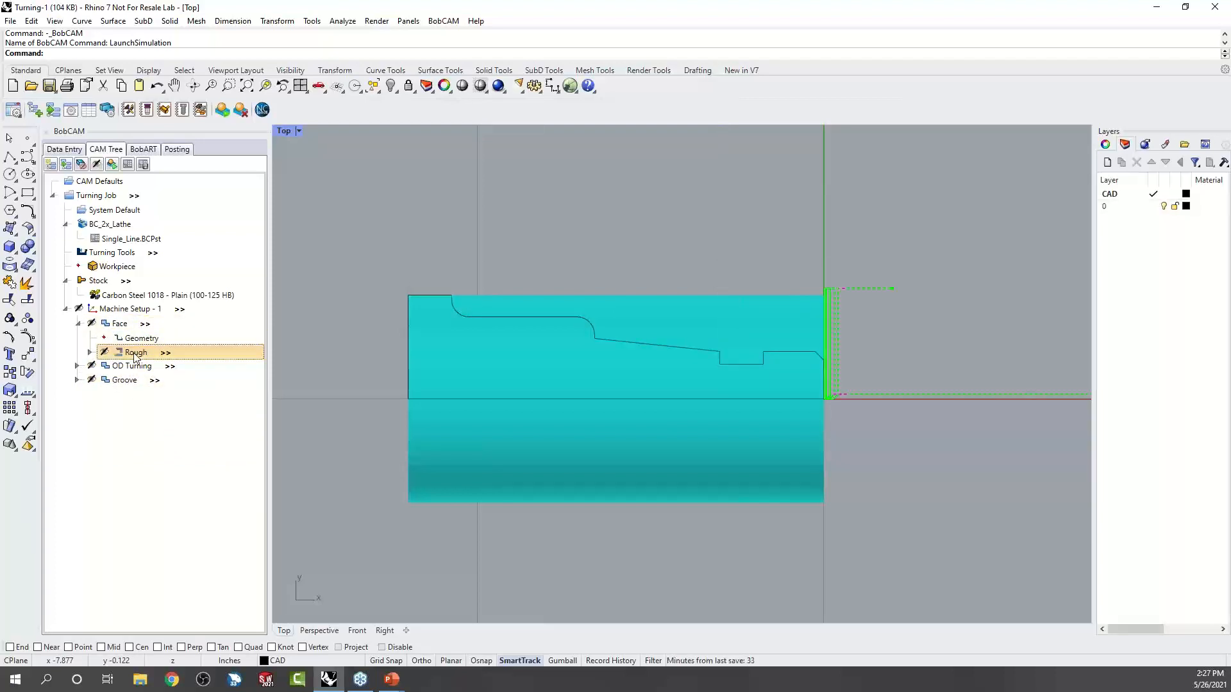
{"action": "left_click", "coordinate": [77, 366]}
{"action": "left_click", "coordinate": [130, 411]}
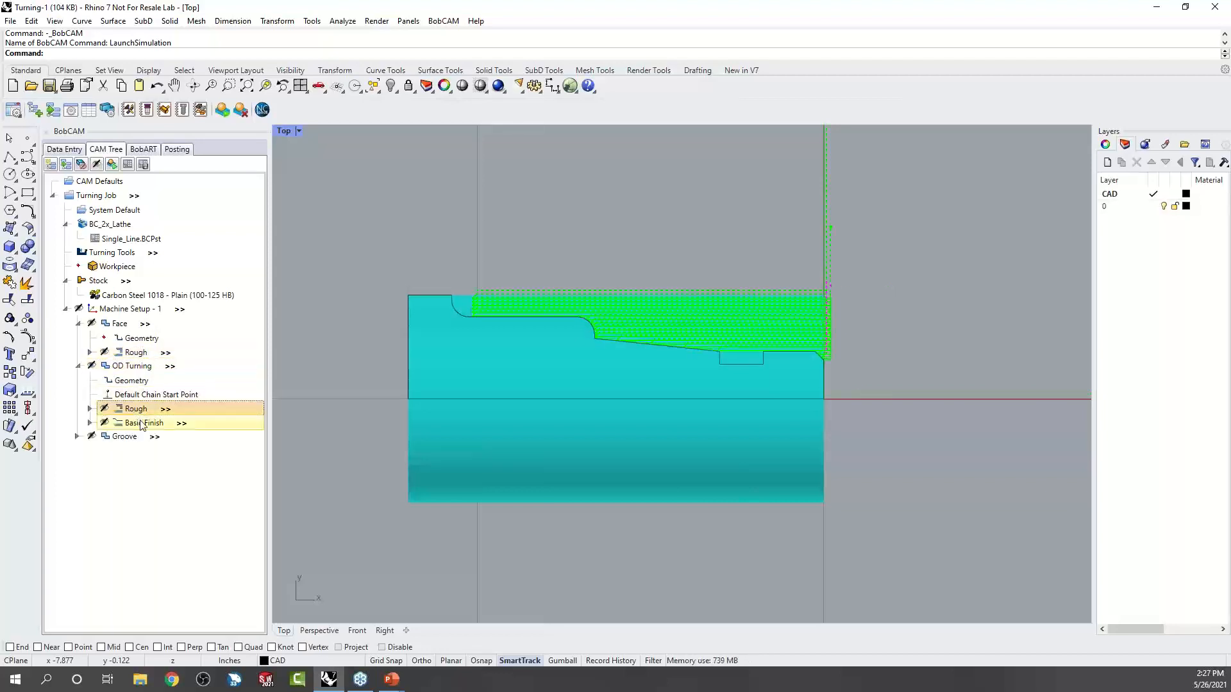
{"action": "left_click", "coordinate": [142, 424]}
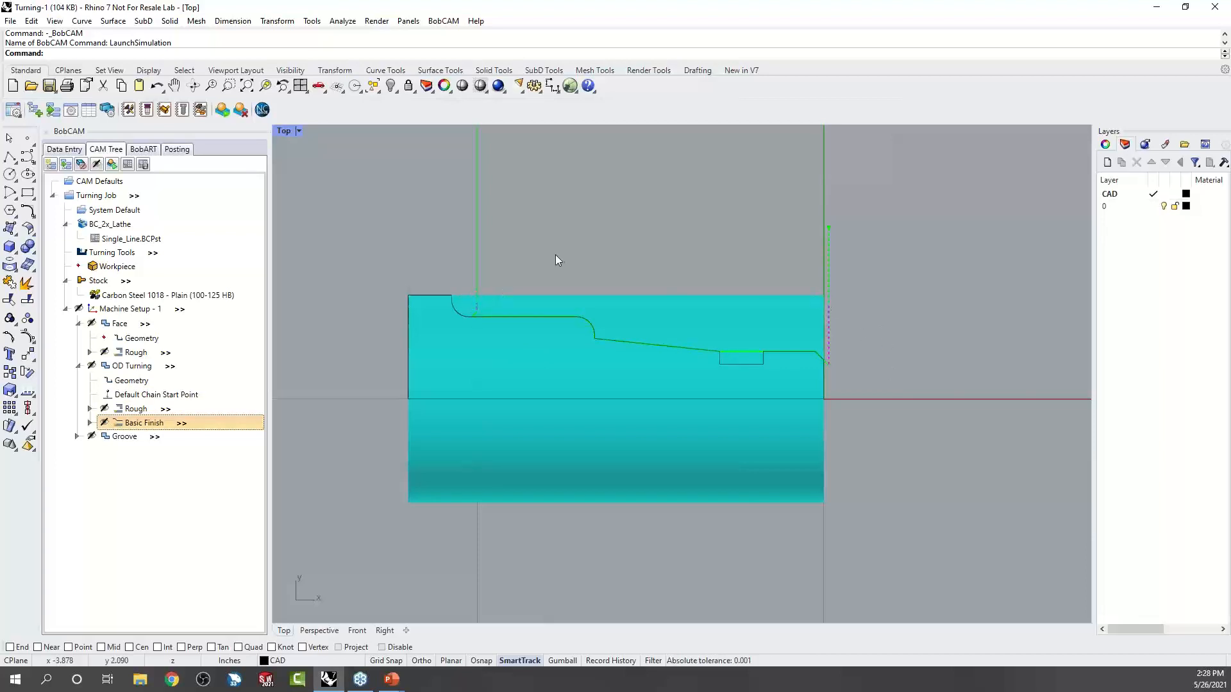
Preview the Alternate pattern options of the OD Turning Basic Finish operation and apply Turn Diameter Only.
{"action": "left_click", "coordinate": [91, 423]}
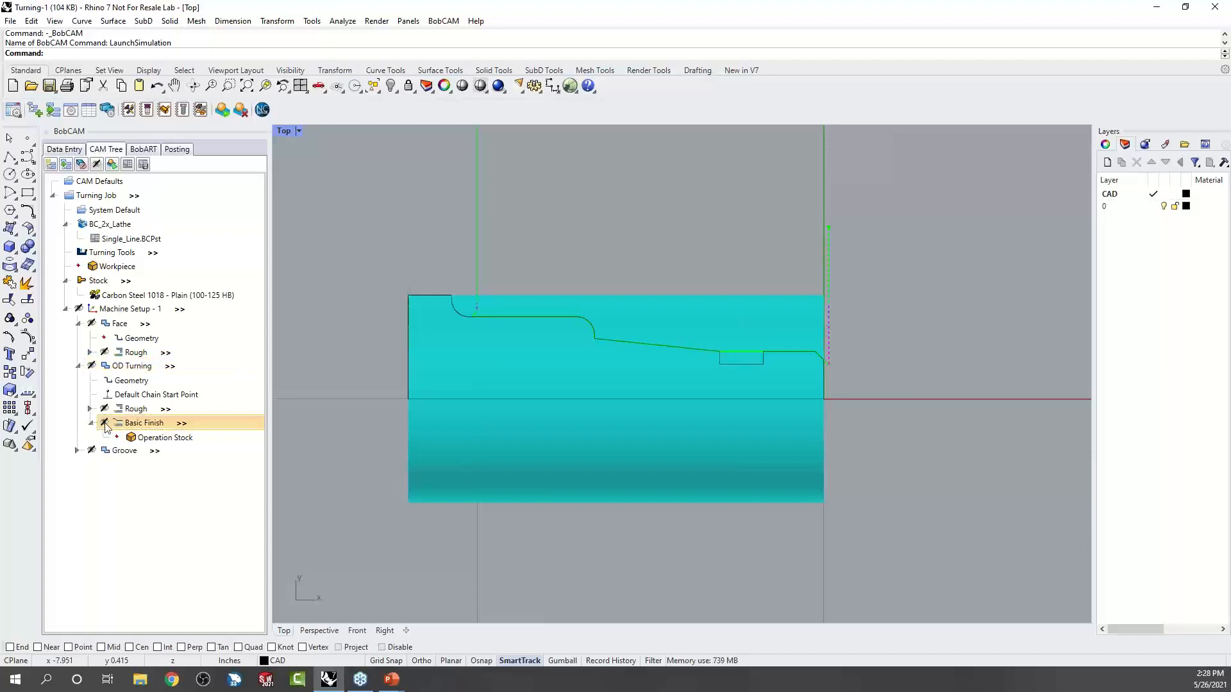
{"action": "right_click", "coordinate": [139, 424]}
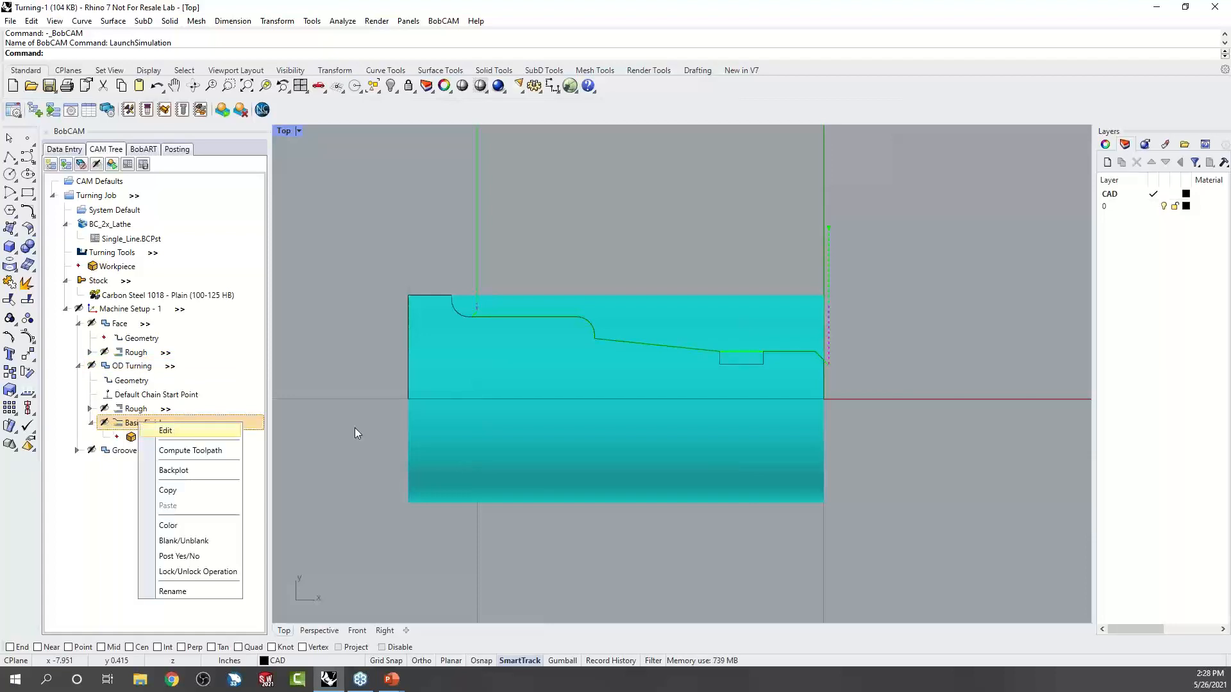
{"action": "left_click", "coordinate": [174, 430]}
{"action": "left_click", "coordinate": [399, 284]}
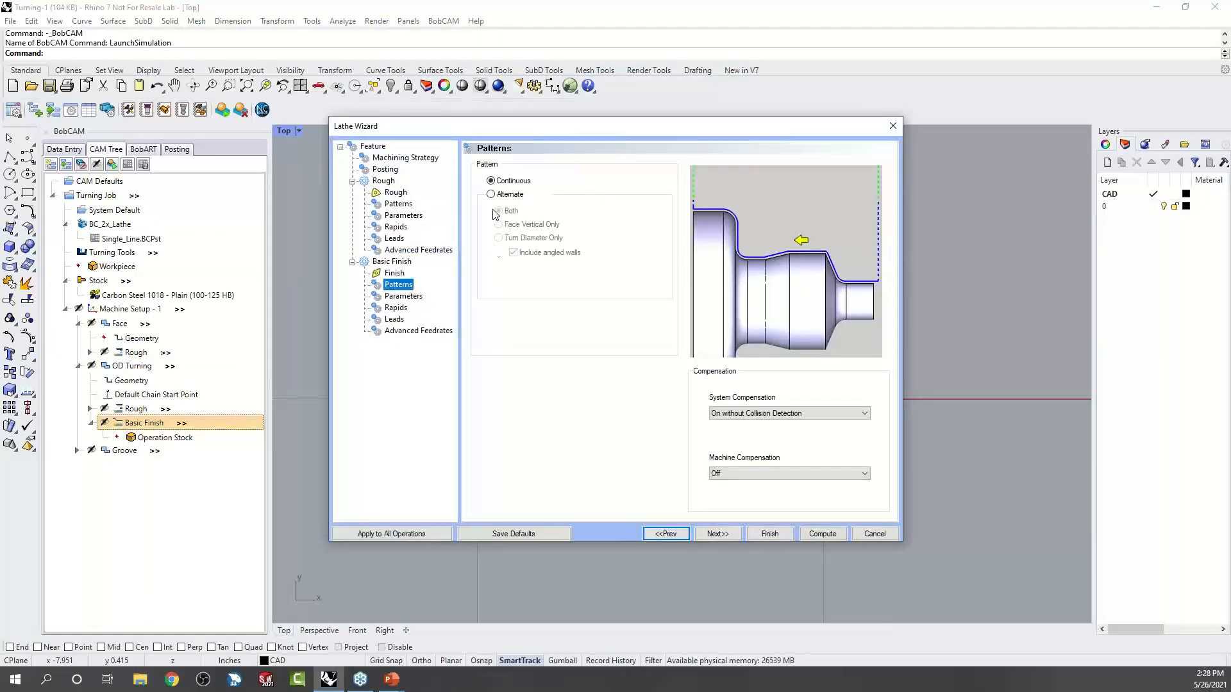
{"action": "left_click", "coordinate": [493, 195]}
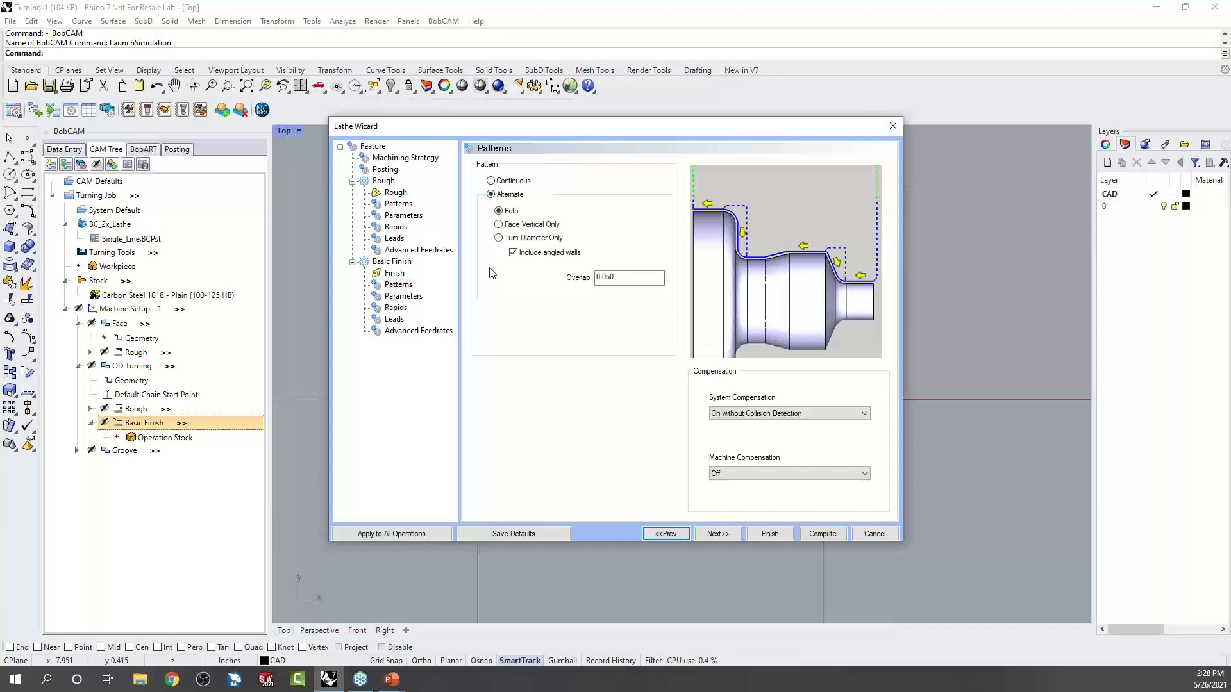
{"action": "left_click", "coordinate": [499, 225]}
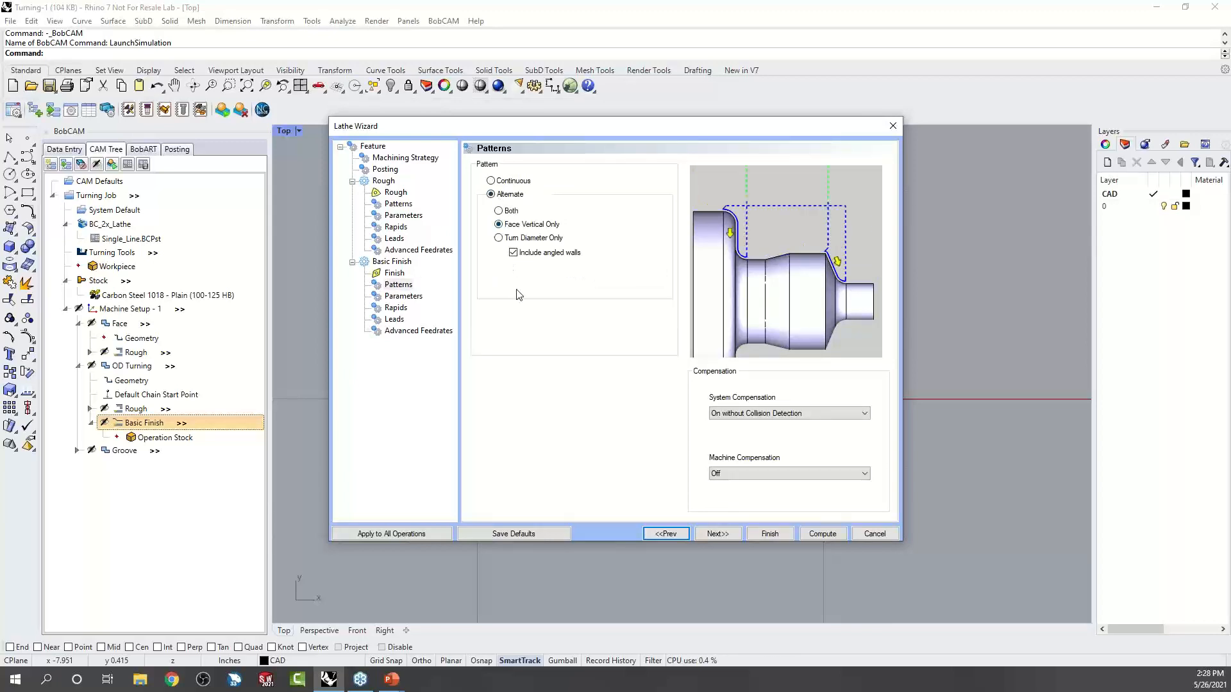
{"action": "left_click", "coordinate": [500, 240]}
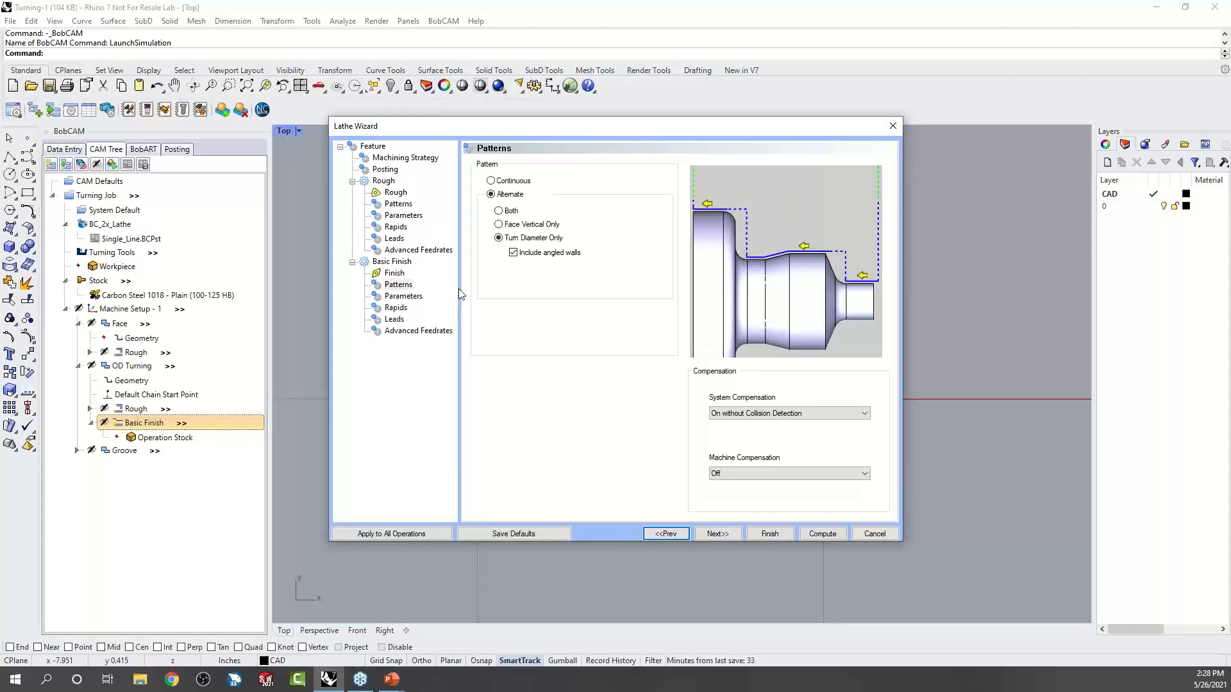
{"action": "left_click", "coordinate": [400, 205]}
{"action": "left_click", "coordinate": [400, 285]}
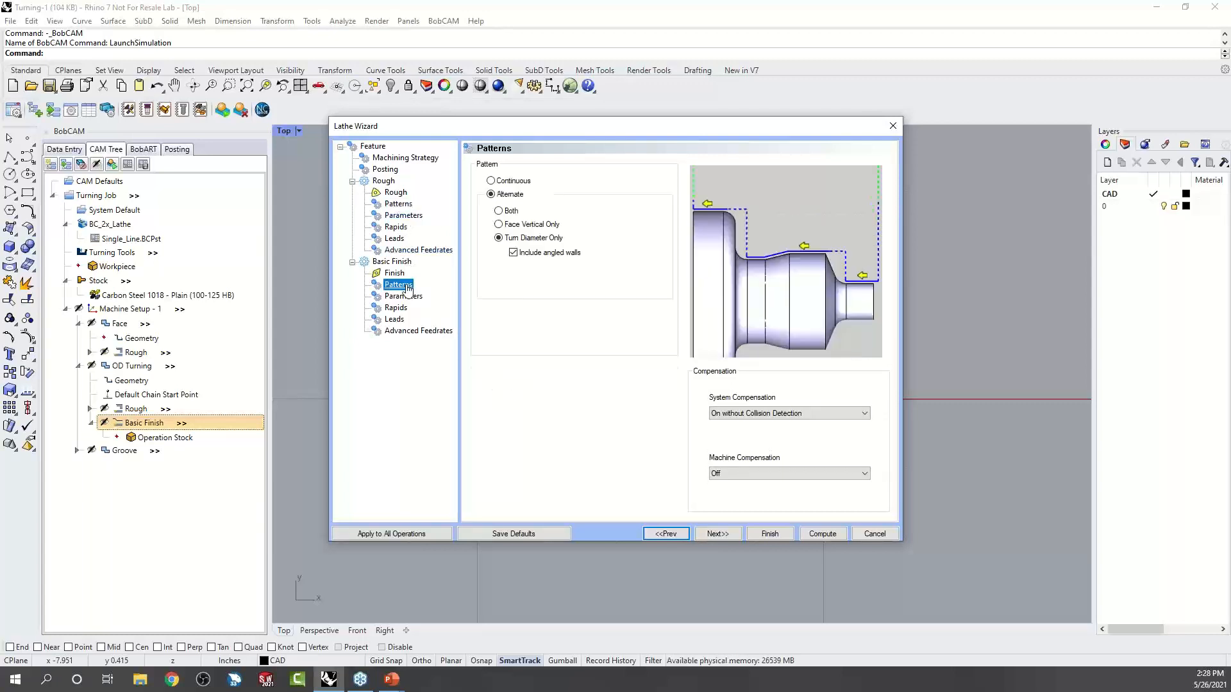
{"action": "left_click", "coordinate": [770, 536]}
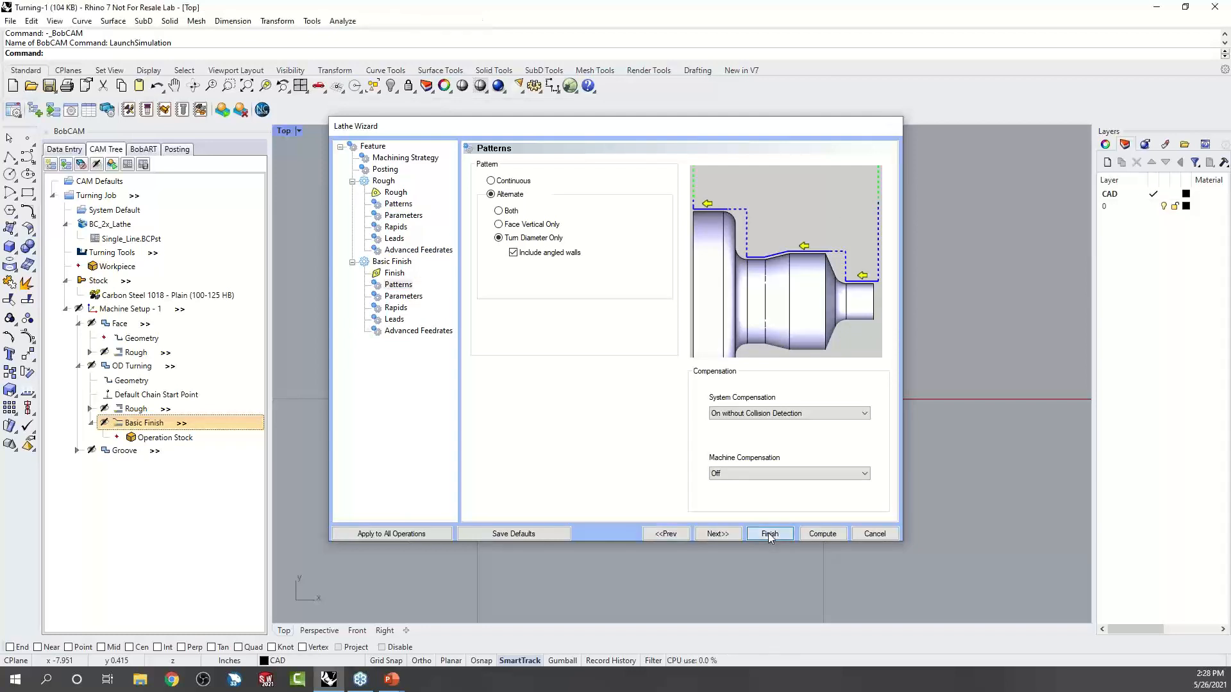
Inspect the stock-trimmed Groove Rough toolpath and its Operation Stock outline.
{"action": "left_click", "coordinate": [78, 442]}
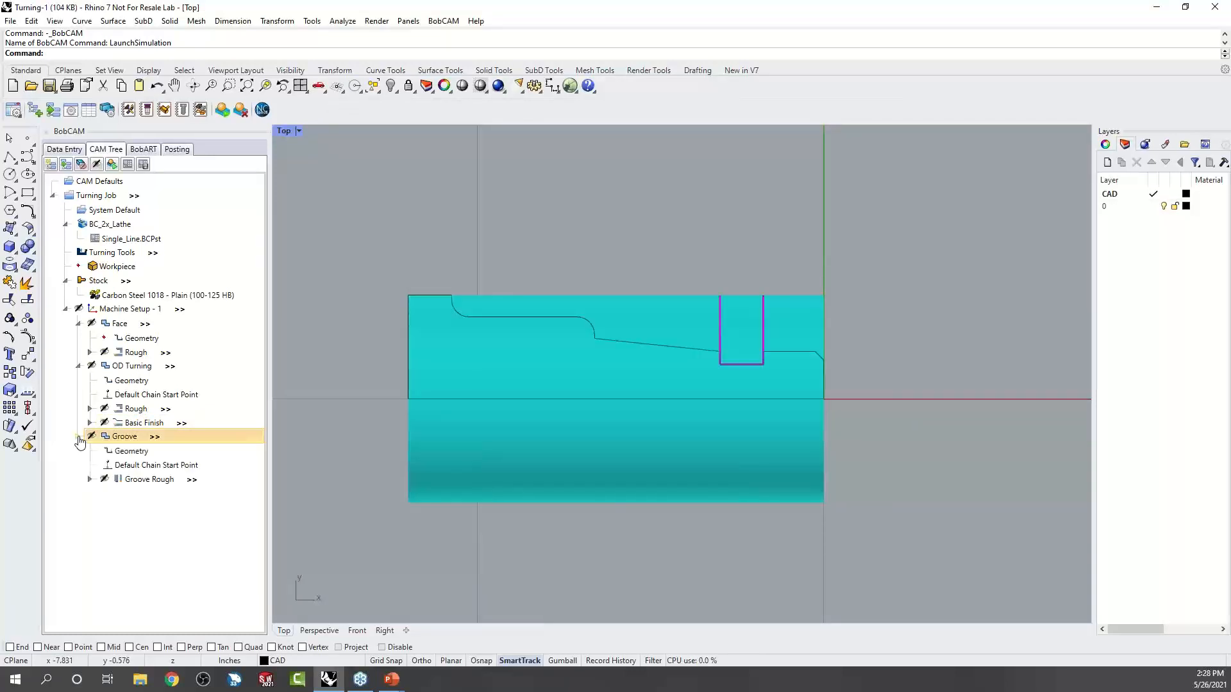
{"action": "left_click", "coordinate": [132, 481]}
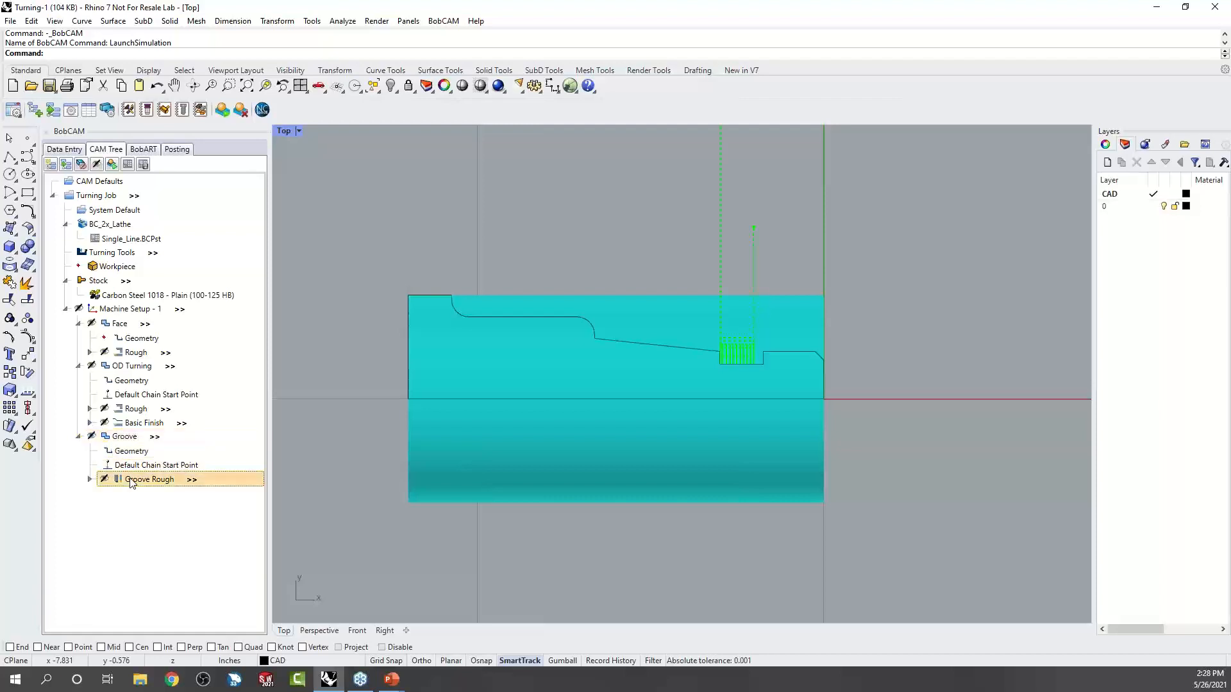
{"action": "left_click", "coordinate": [89, 479]}
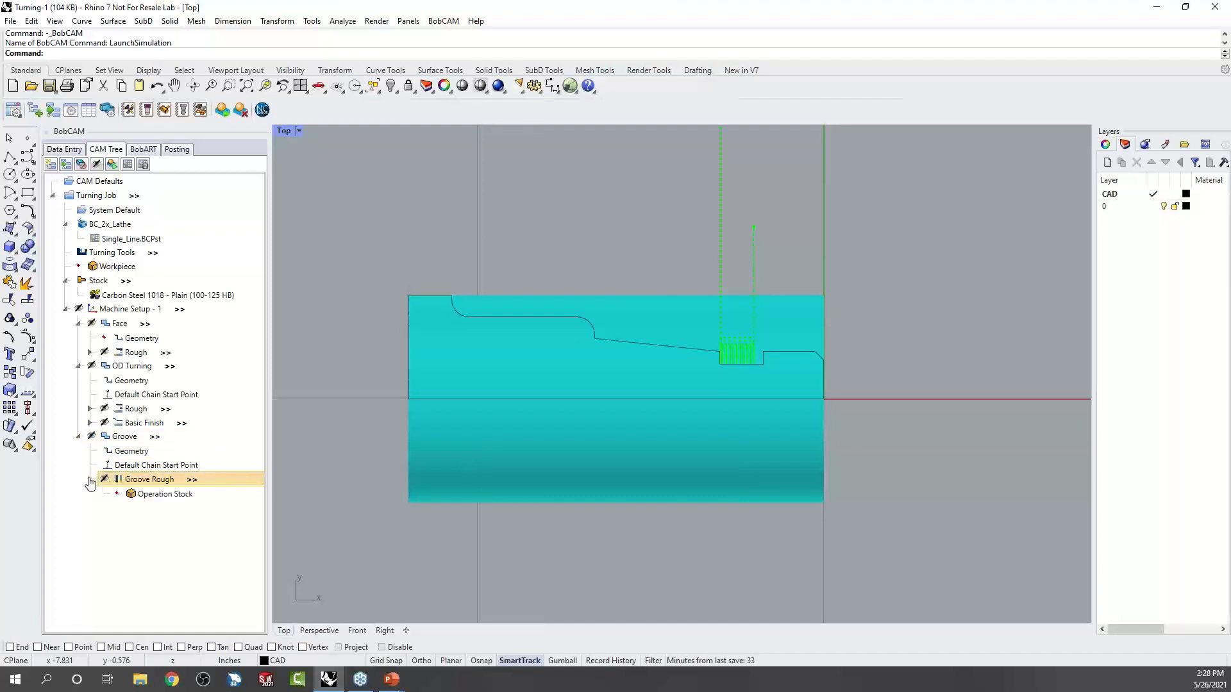
{"action": "left_click", "coordinate": [154, 494]}
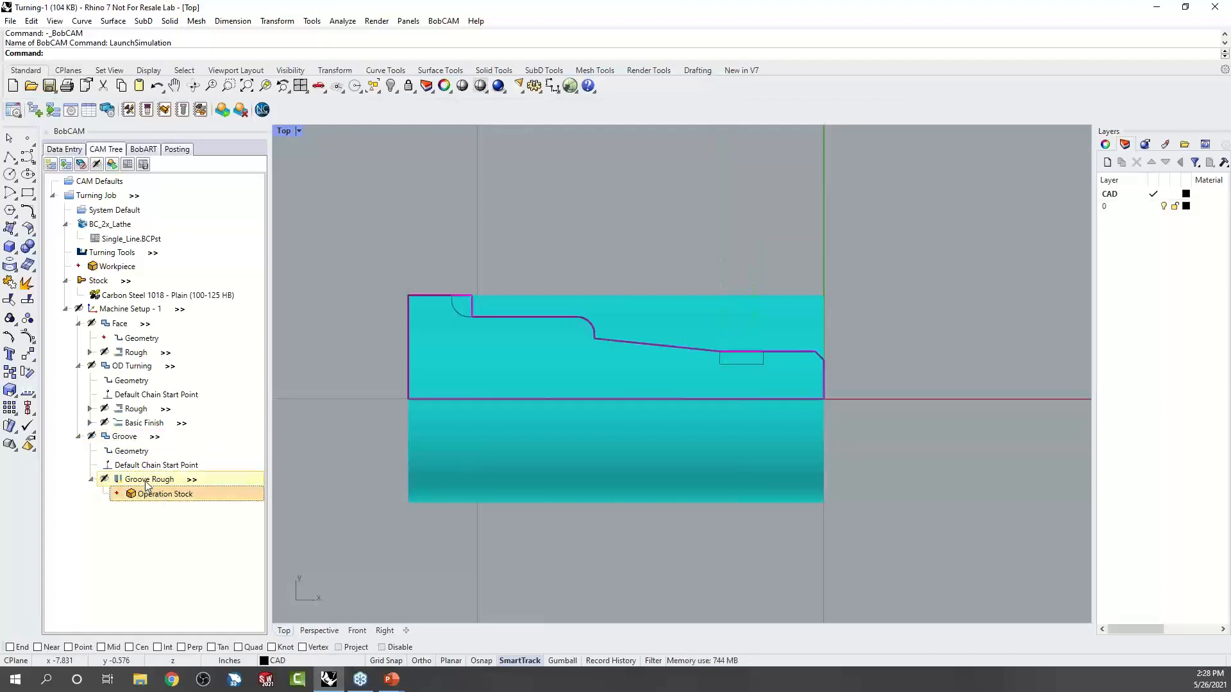
{"action": "left_click", "coordinate": [147, 485]}
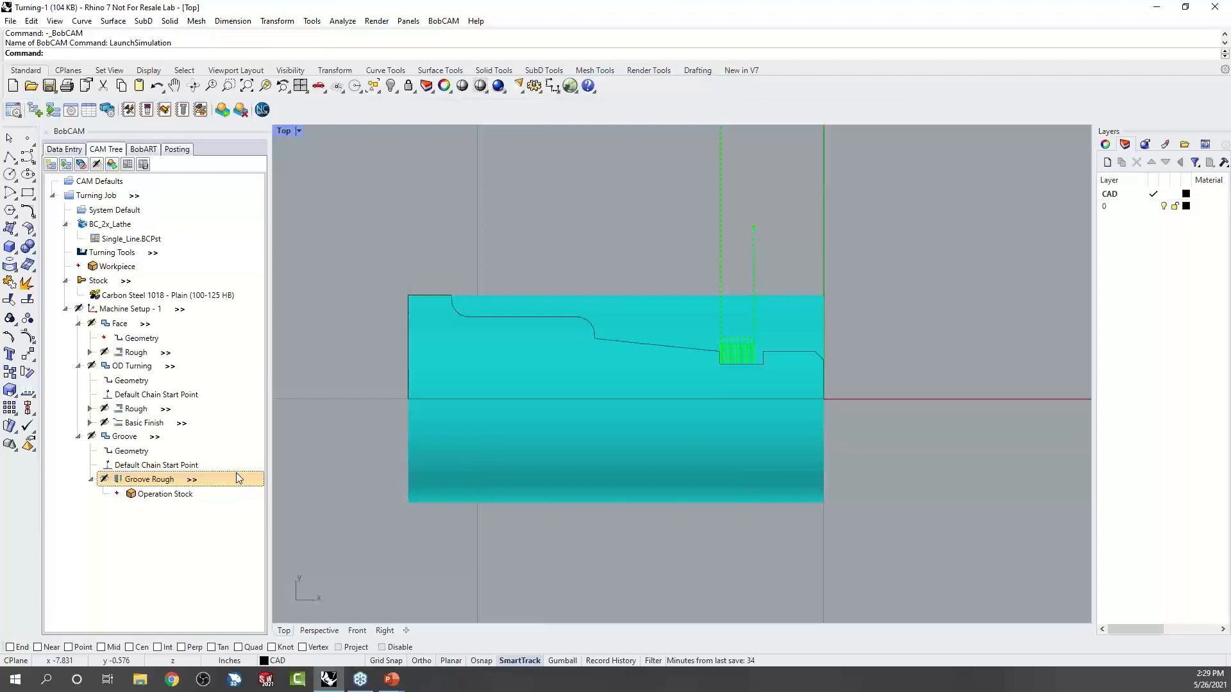
Open the Milling-1.3dm demo file in place of the turning part.
{"action": "left_click", "coordinate": [31, 86]}
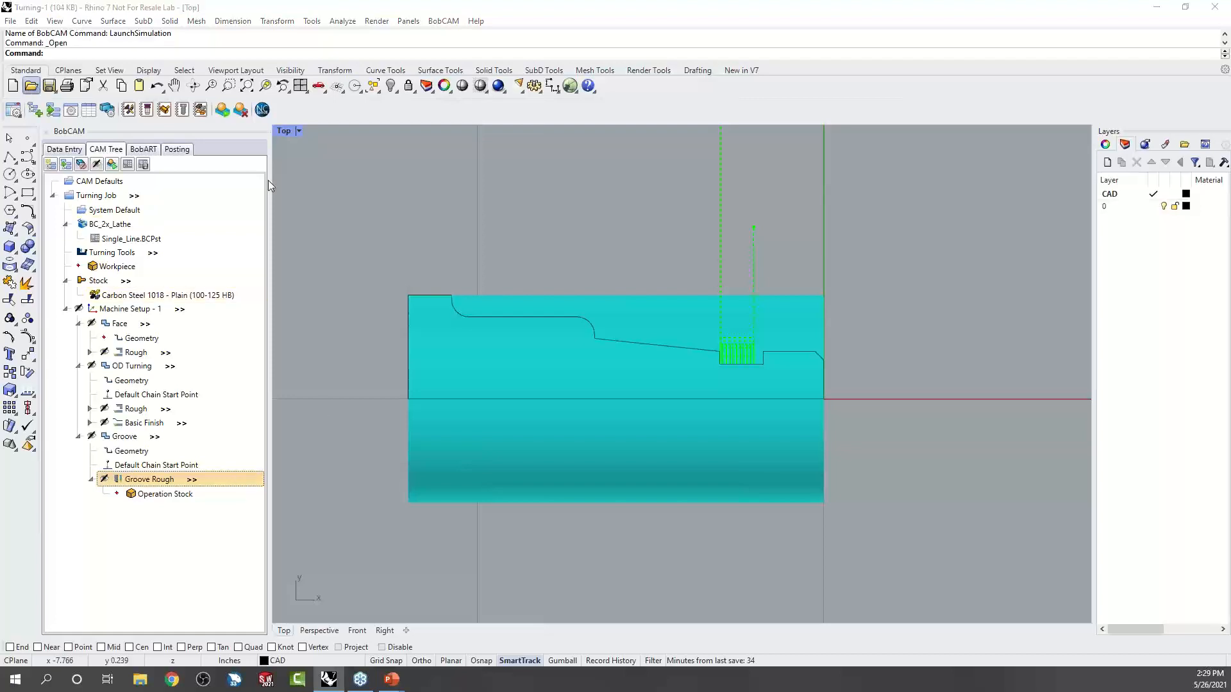
{"action": "left_click", "coordinate": [147, 121]}
{"action": "left_click", "coordinate": [506, 353]}
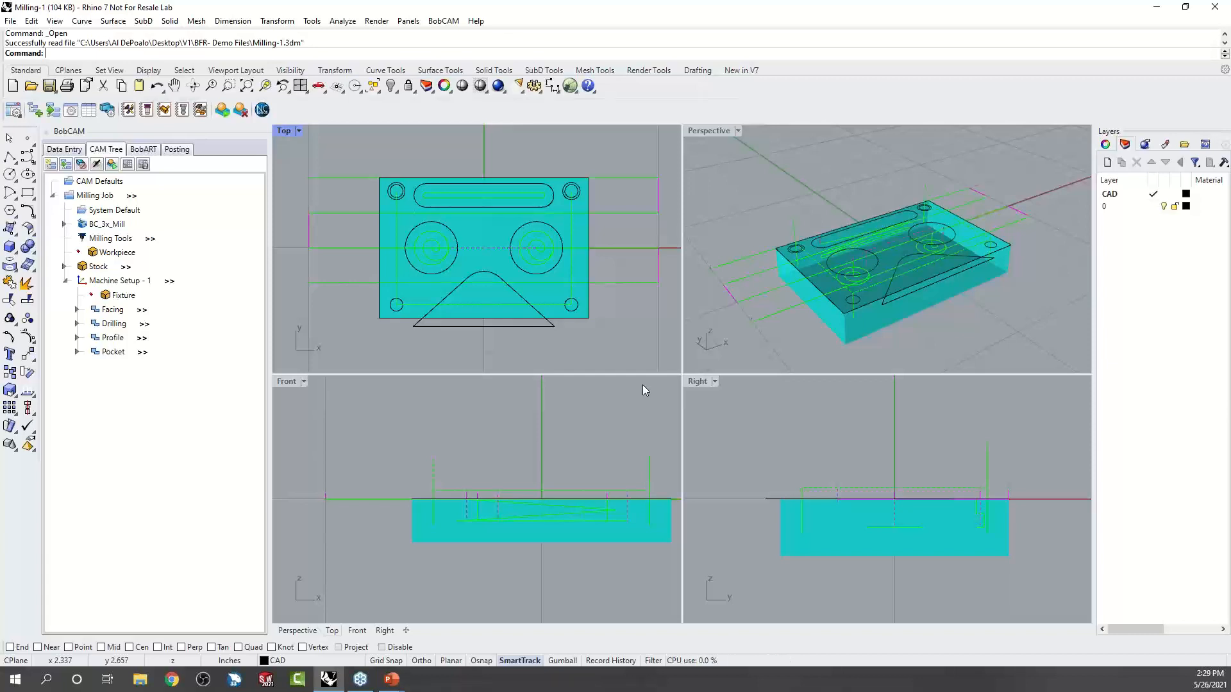
Review the Milling Job's System Default, BC_3x_Mill machine with its post processor, and the list of assigned milling tools.
{"action": "double_click", "coordinate": [94, 196]}
{"action": "left_click", "coordinate": [51, 196]}
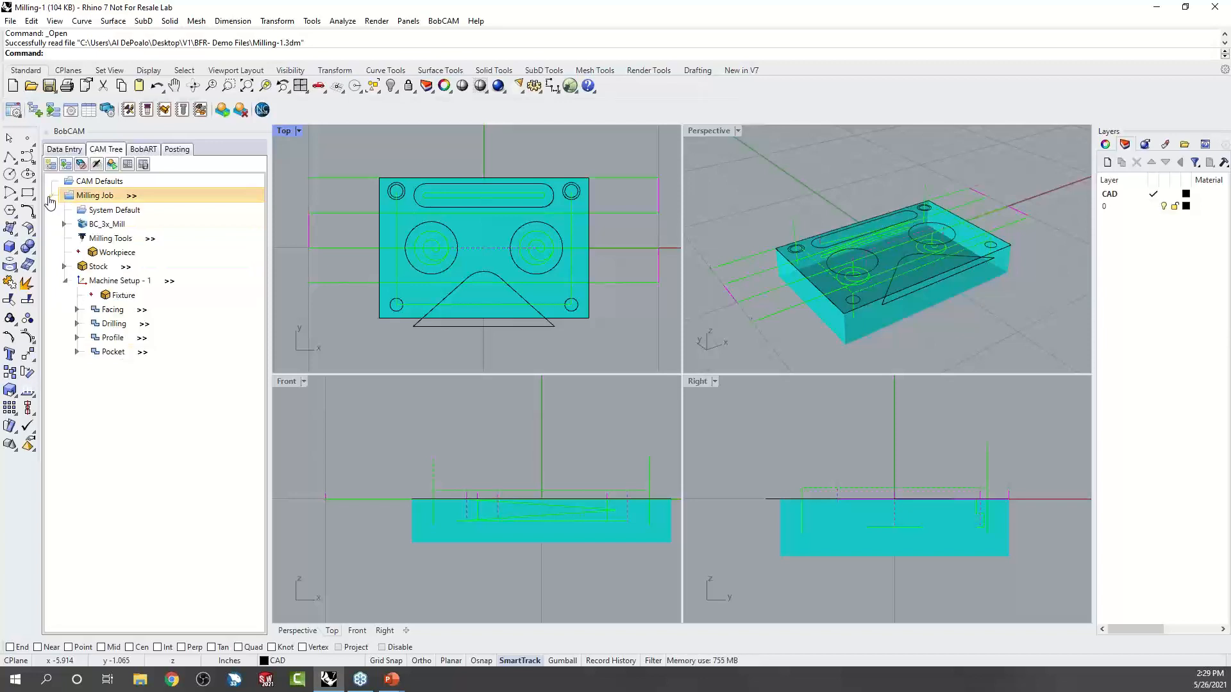
{"action": "left_click", "coordinate": [133, 213]}
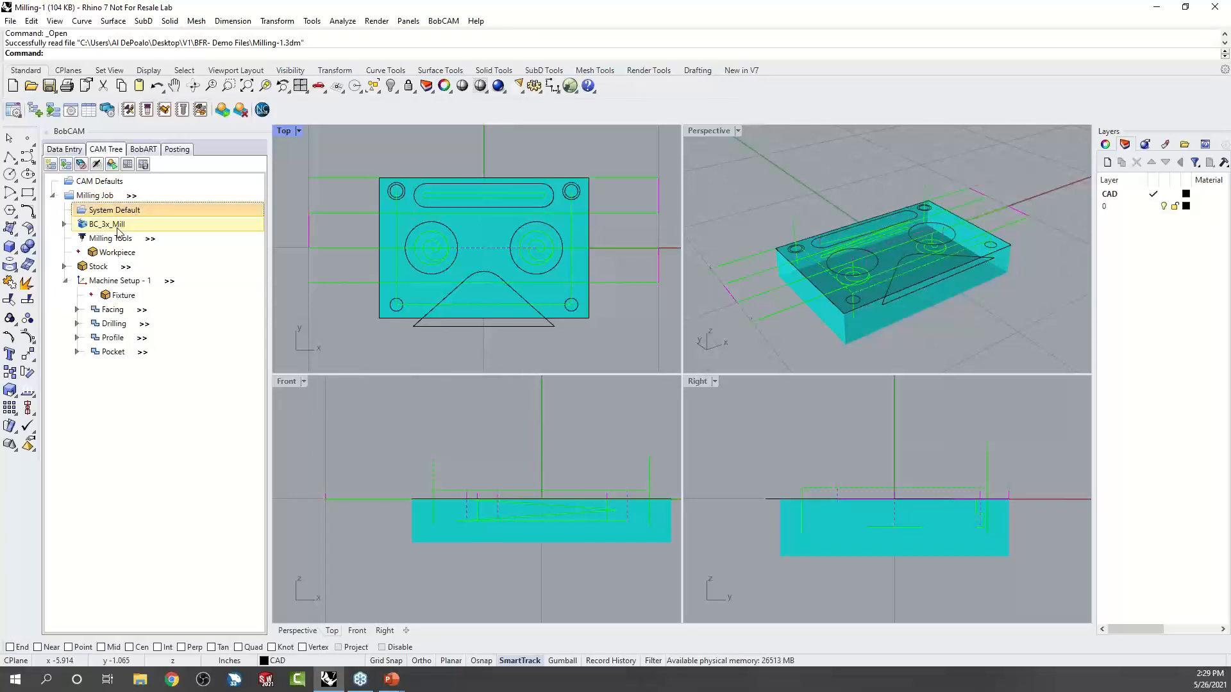
{"action": "left_click", "coordinate": [121, 225]}
{"action": "left_click", "coordinate": [65, 224]}
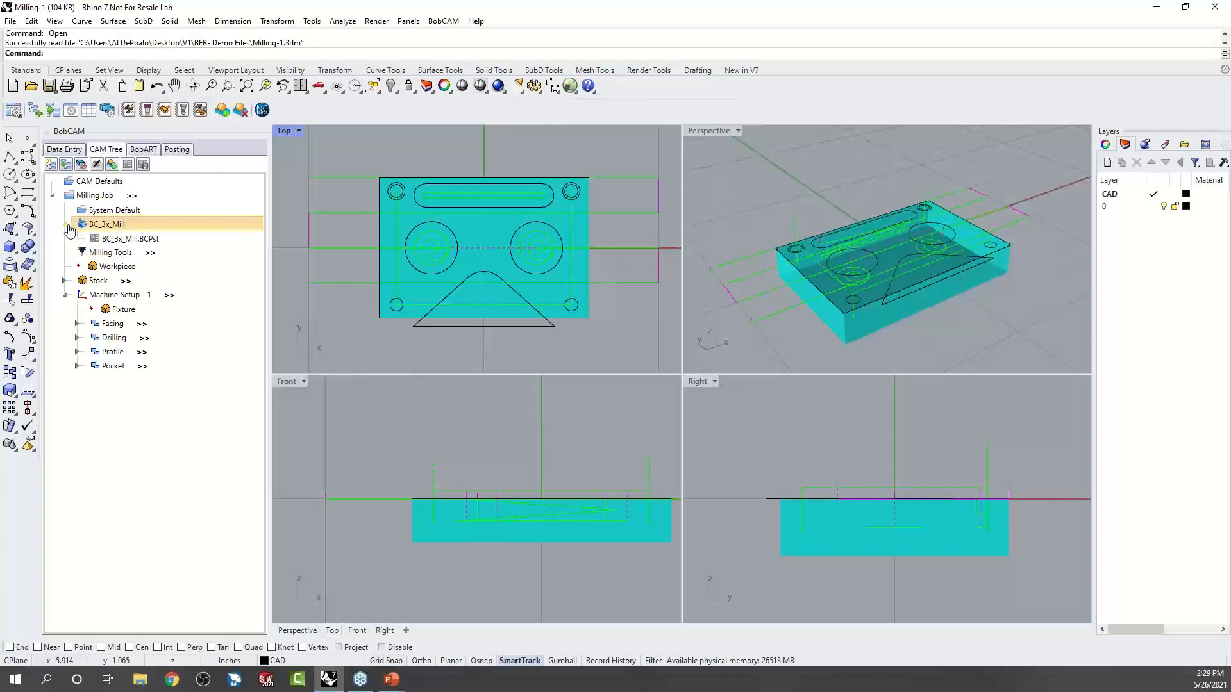
{"action": "left_click", "coordinate": [146, 239]}
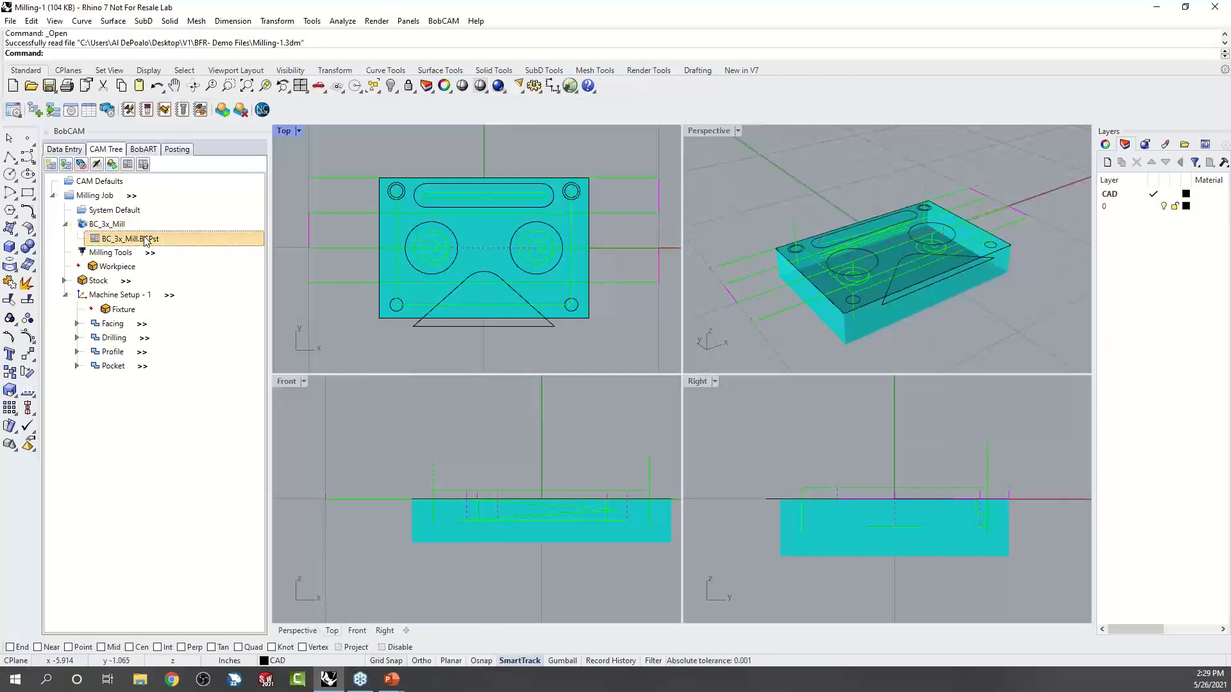
{"action": "left_click", "coordinate": [148, 254]}
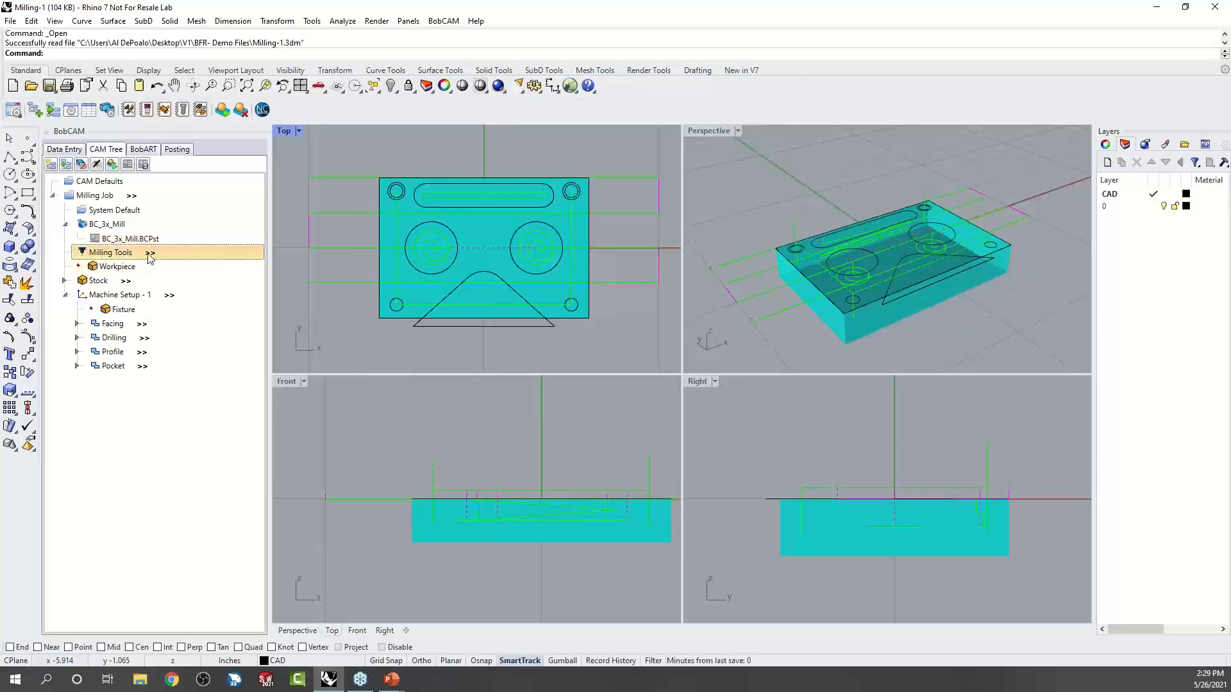
{"action": "mouse_move", "coordinate": [151, 255]}
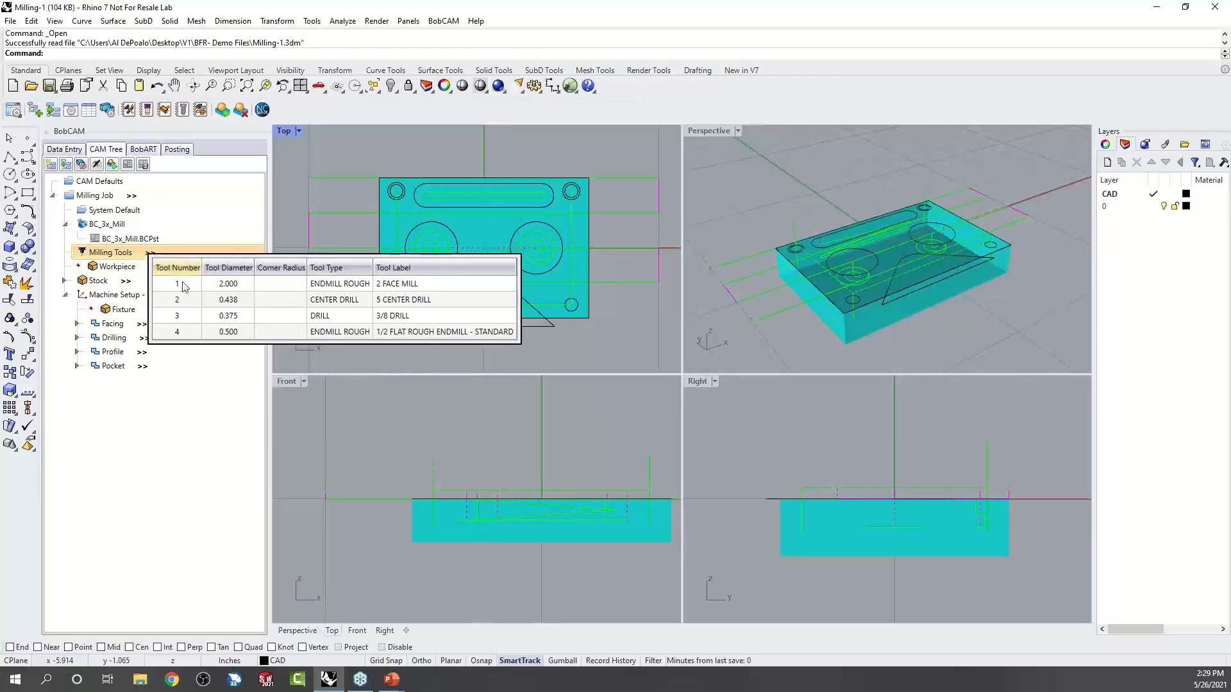
Open the milling Tool Library and browse the drill categories and the rough endmills under Mill.
{"action": "right_click", "coordinate": [130, 257]}
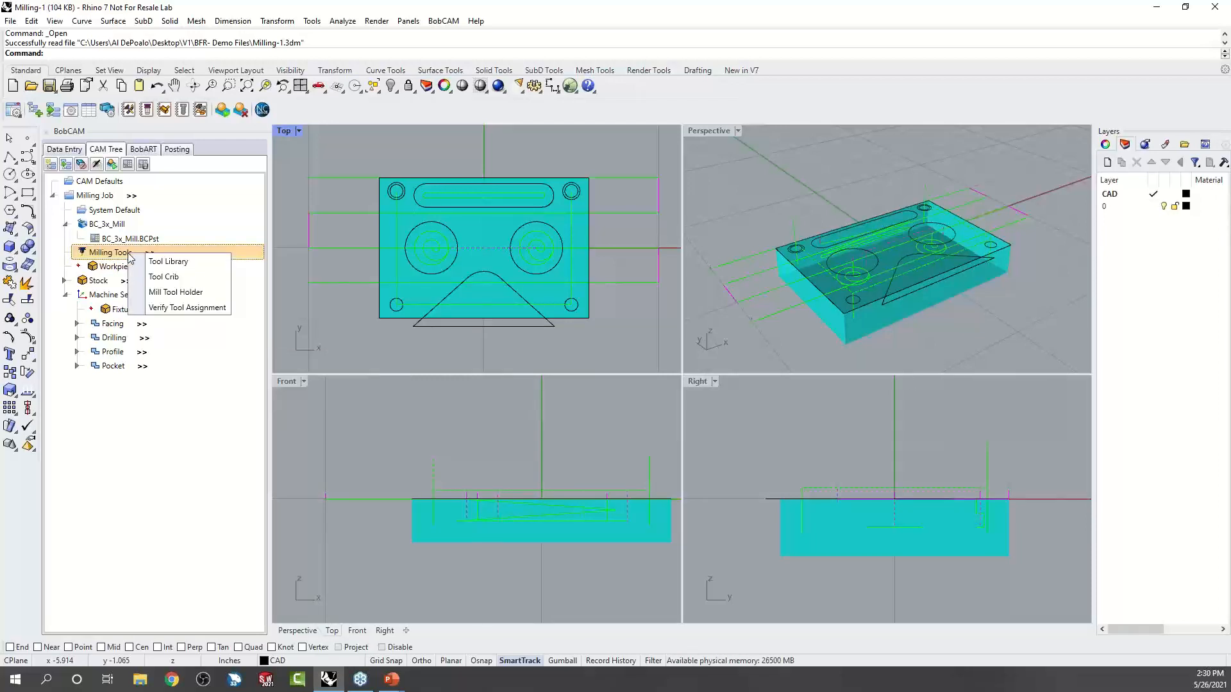
{"action": "left_click", "coordinate": [168, 262]}
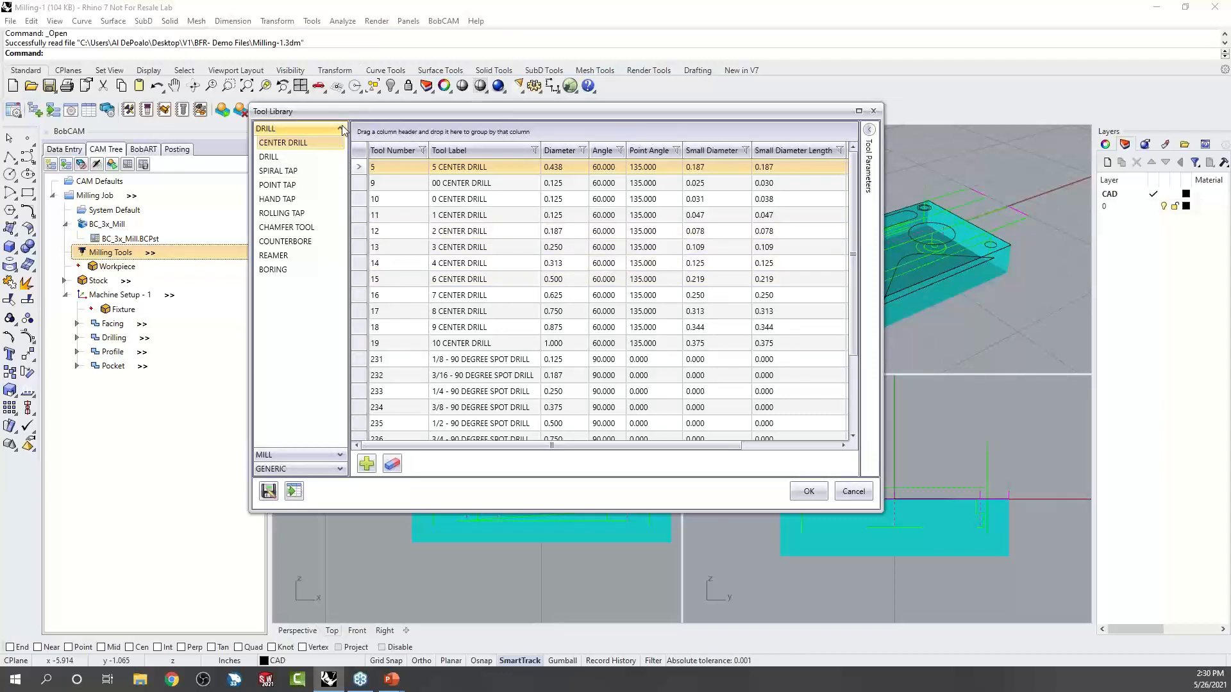
{"action": "left_click", "coordinate": [324, 141]}
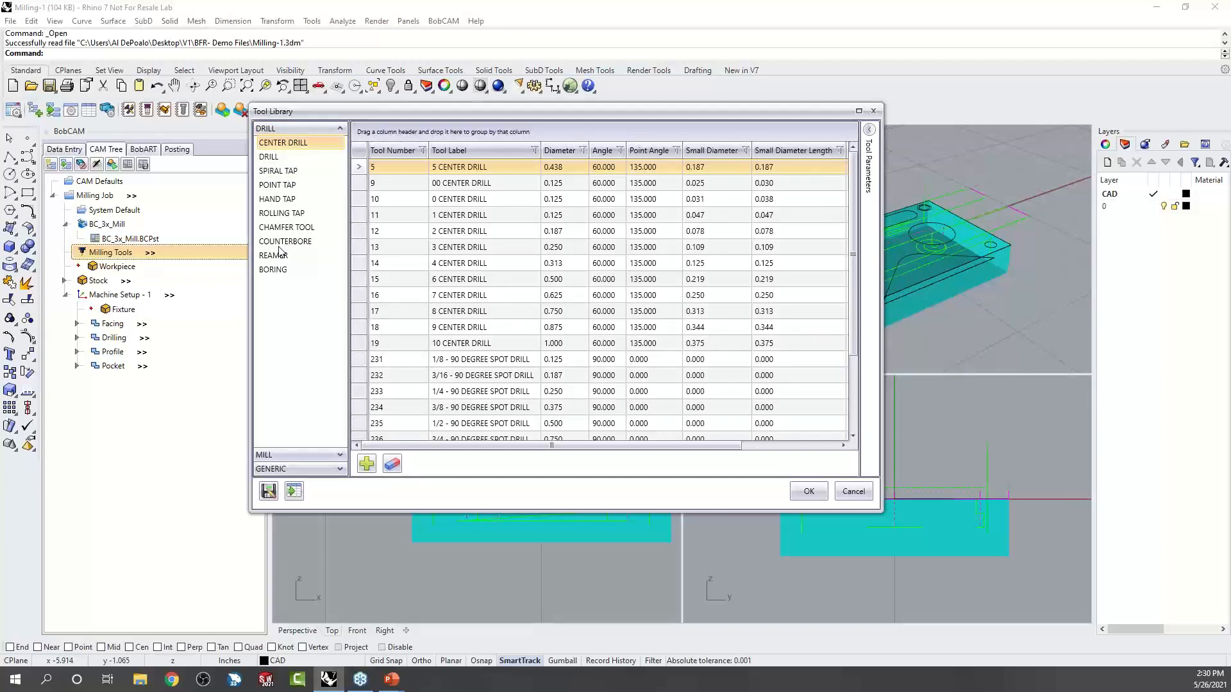
{"action": "left_click", "coordinate": [340, 129]}
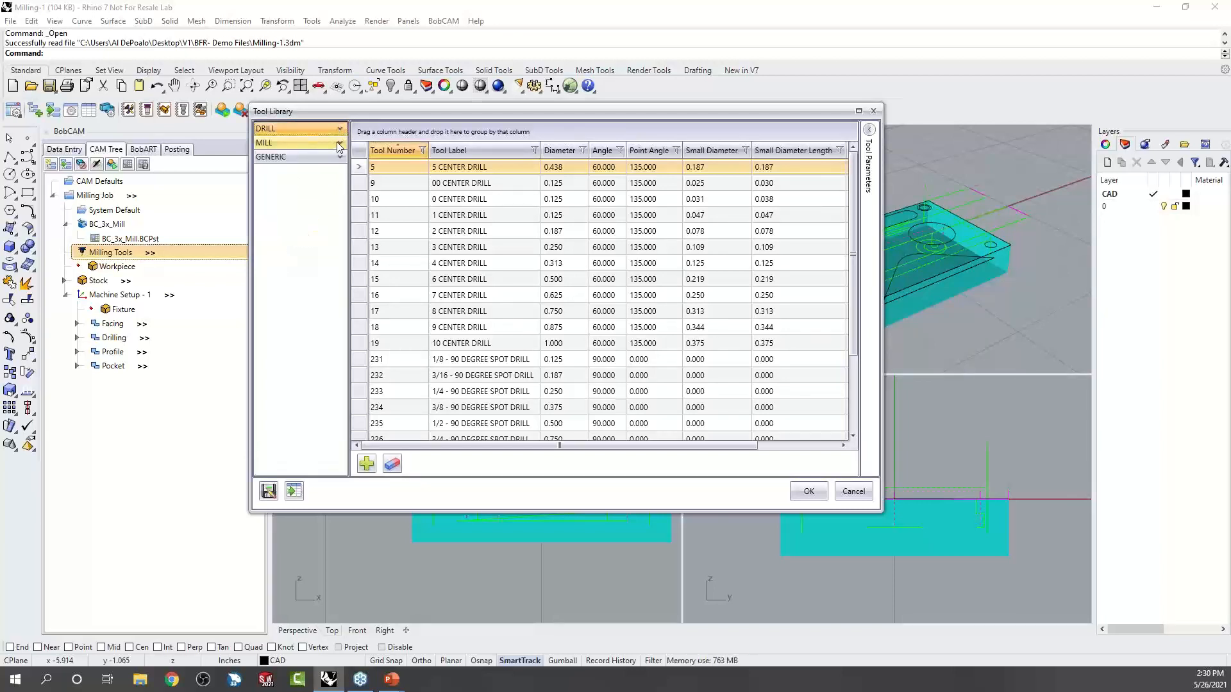
{"action": "left_click", "coordinate": [340, 143]}
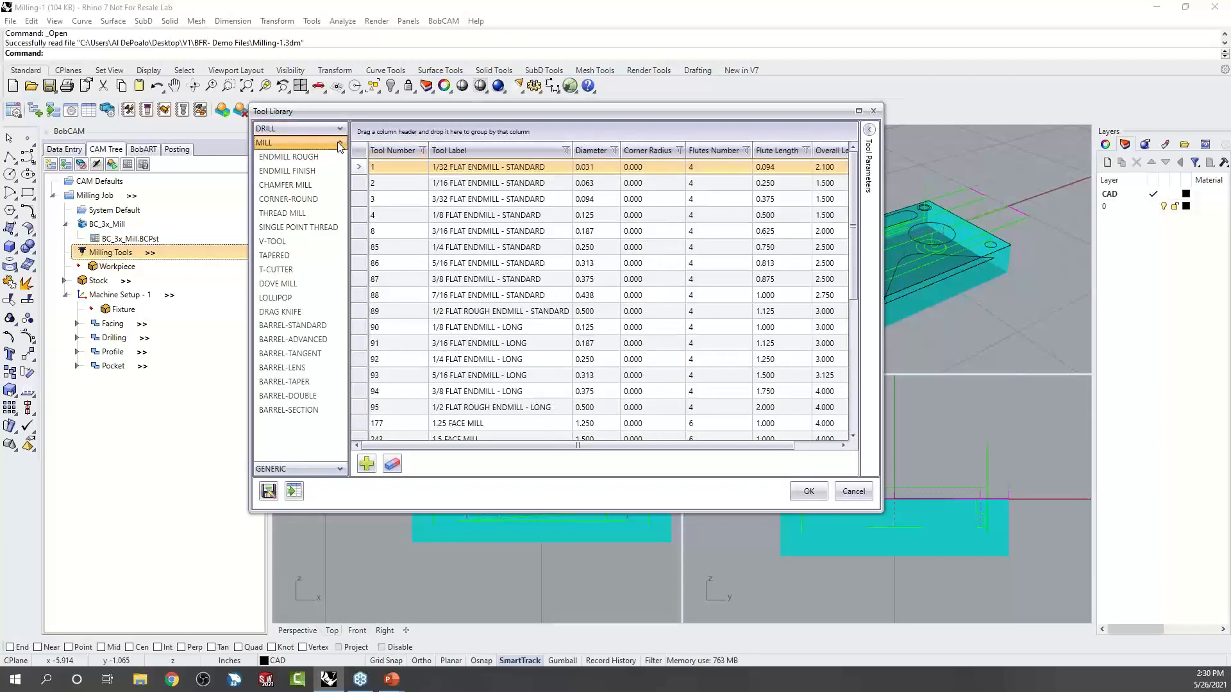
{"action": "left_click", "coordinate": [314, 170]}
{"action": "left_click", "coordinate": [314, 158]}
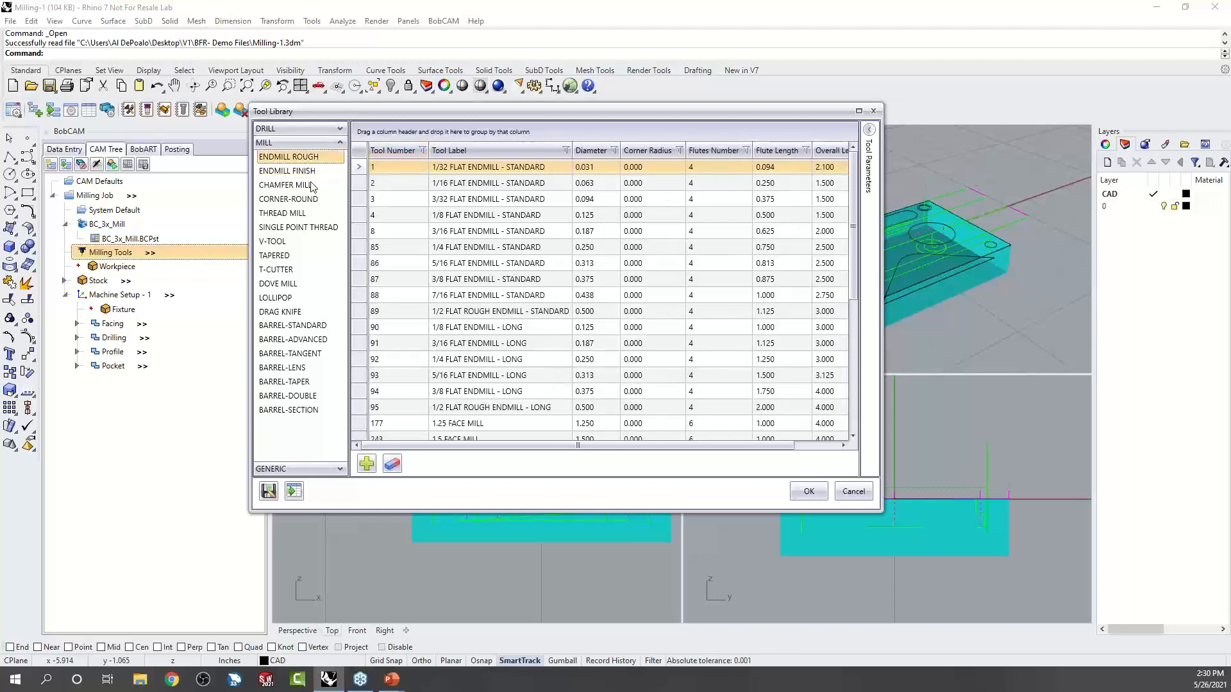
Browse the library's special mill categories, including Chamfer Mill, Thread Mill, V-Tool, Tapered, T-Cutter, Lollipop, Drag Knife and Barrel-Standard.
{"action": "left_click", "coordinate": [311, 186]}
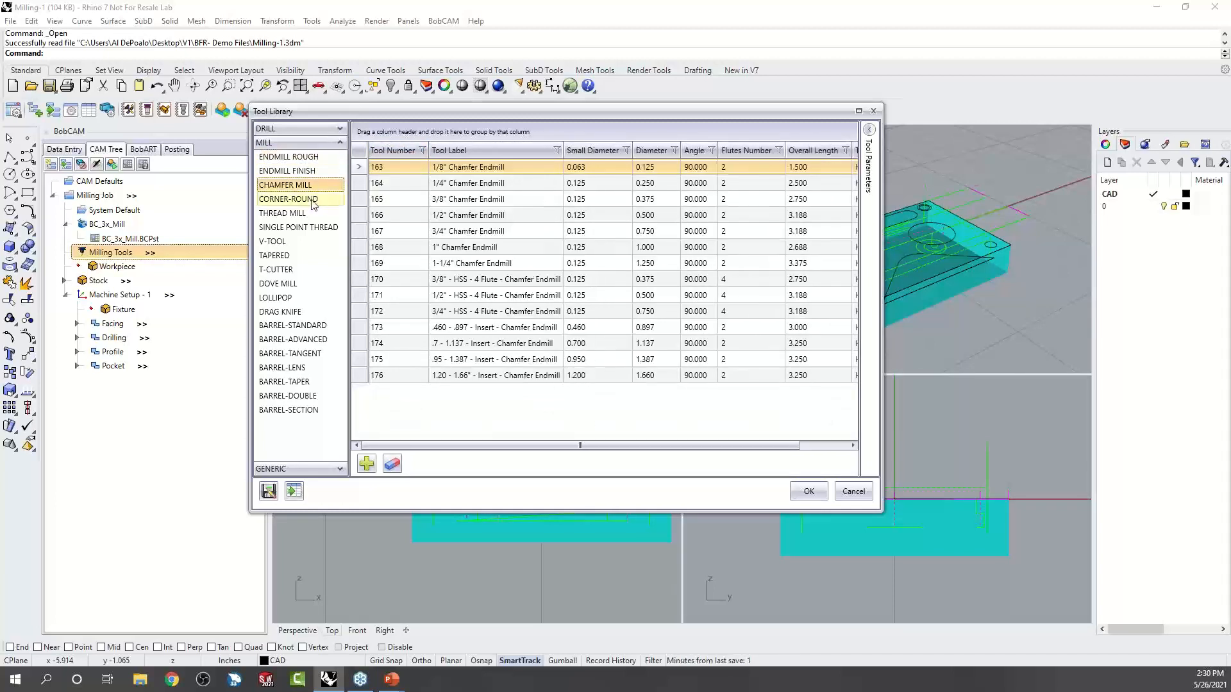
{"action": "left_click", "coordinate": [314, 201]}
{"action": "left_click", "coordinate": [305, 214]}
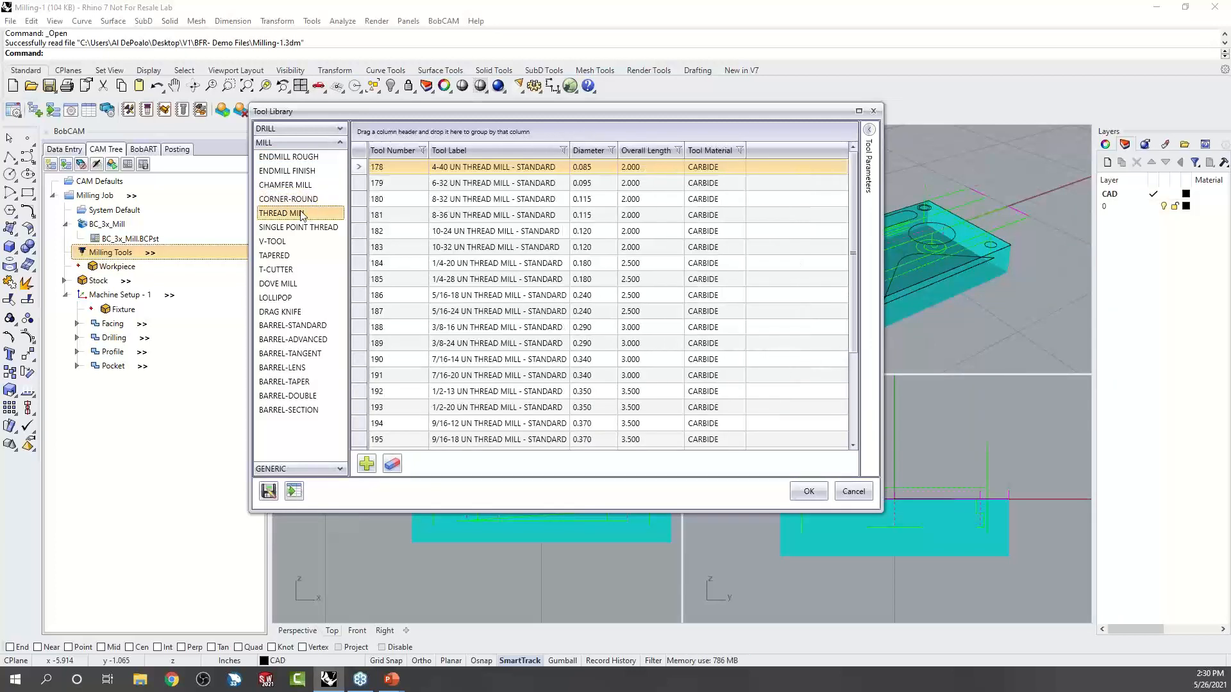
{"action": "left_click", "coordinate": [299, 242]}
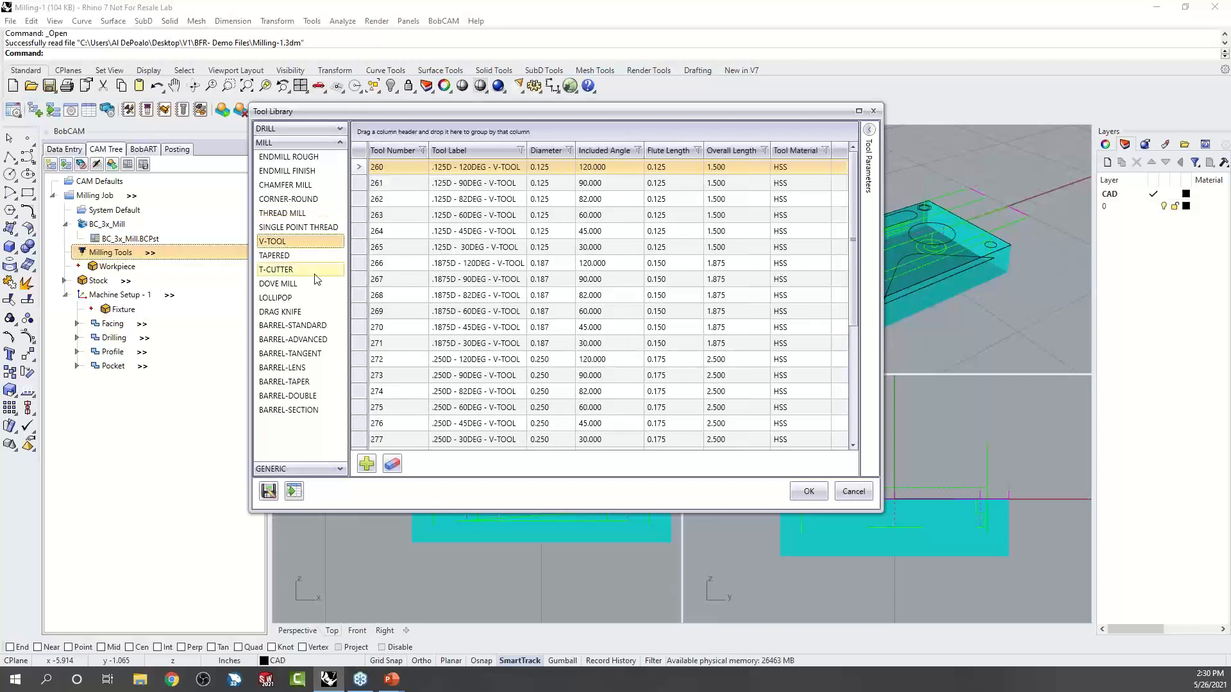
{"action": "left_click", "coordinate": [297, 258]}
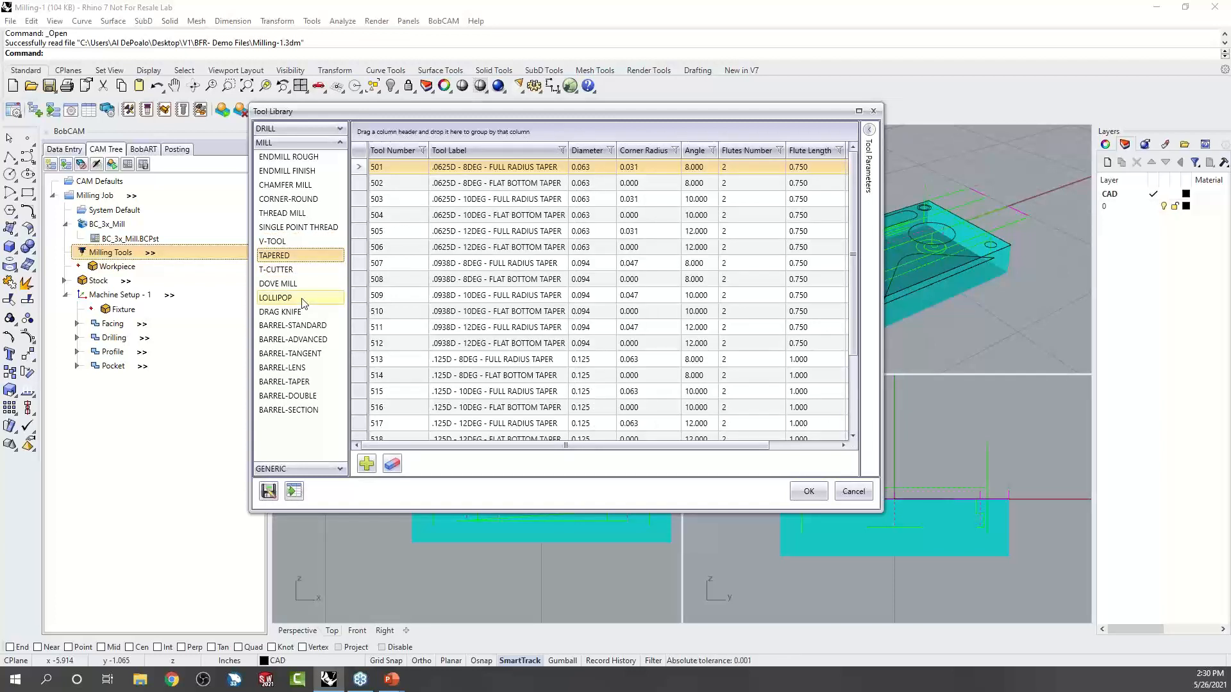
{"action": "left_click", "coordinate": [293, 288]}
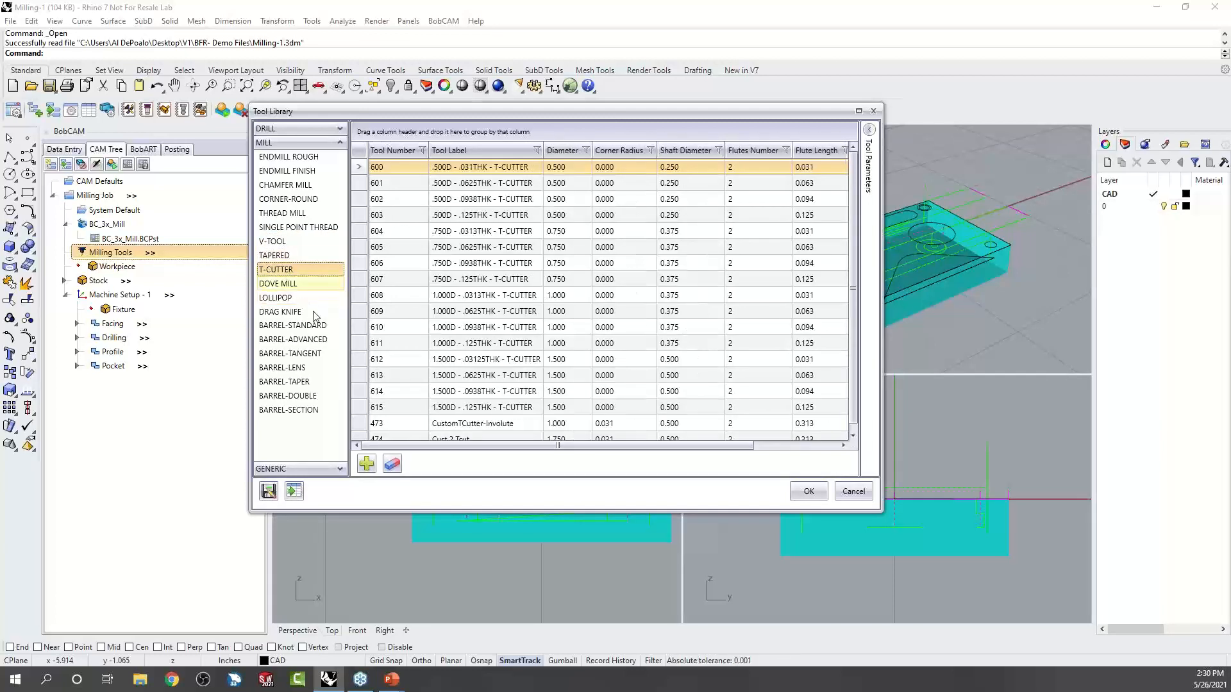
{"action": "left_click", "coordinate": [313, 304]}
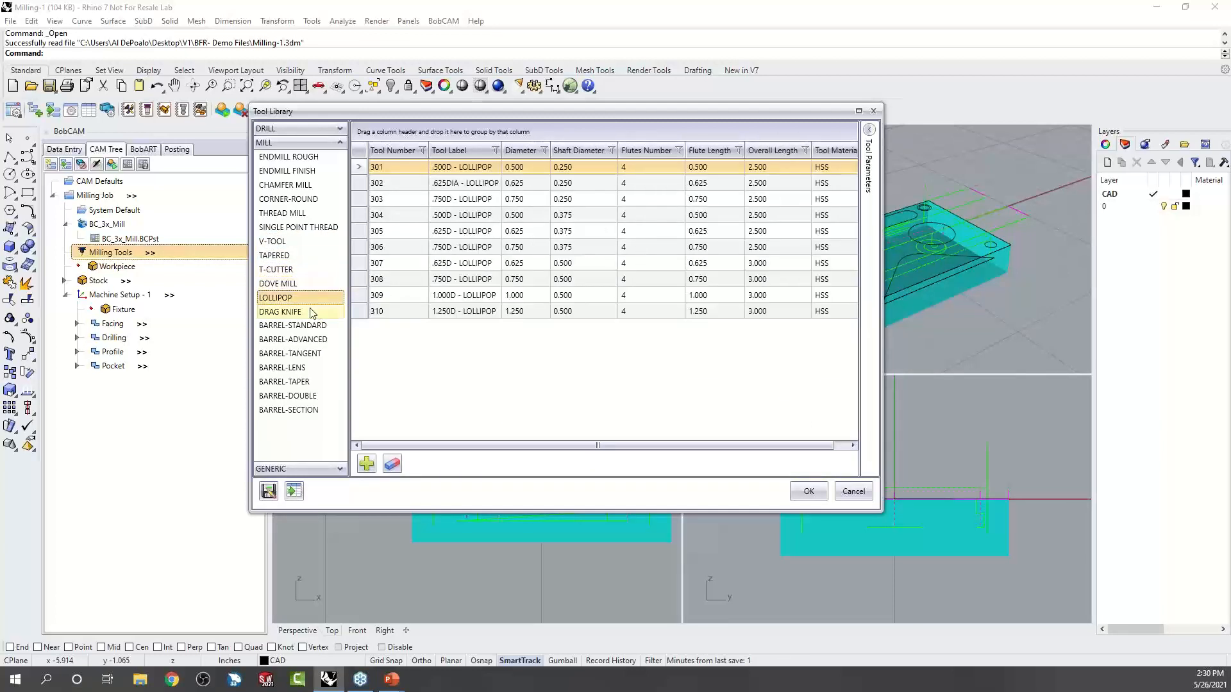
{"action": "left_click", "coordinate": [301, 313]}
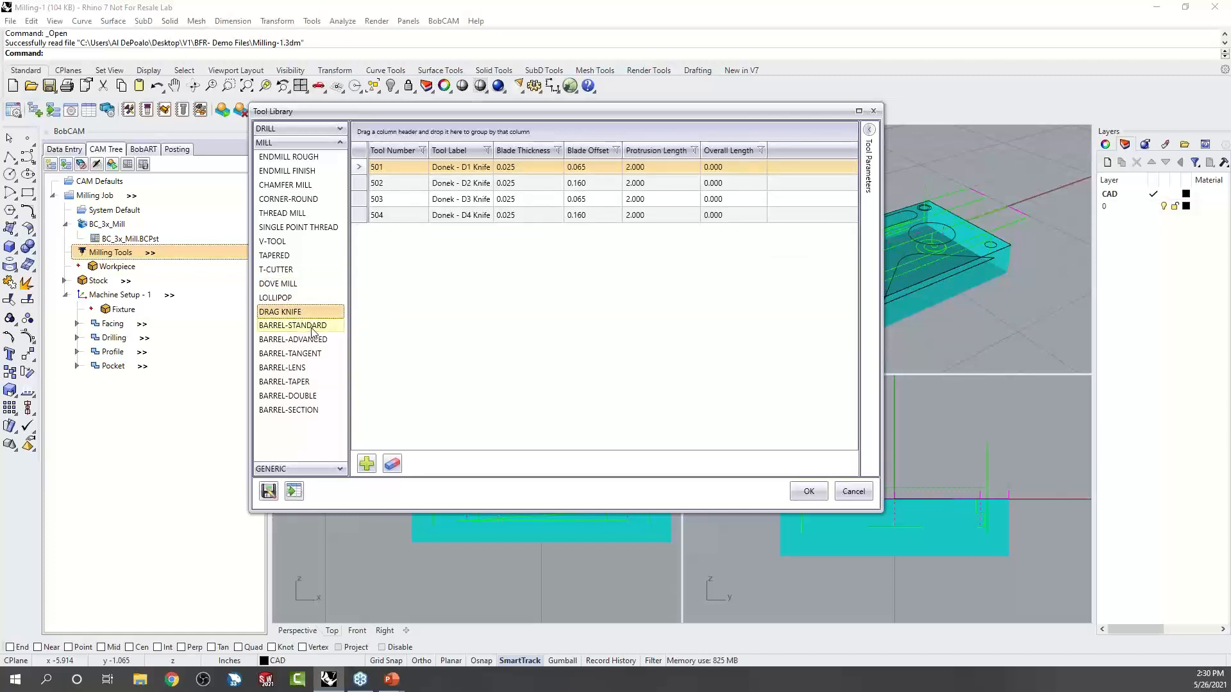
{"action": "left_click", "coordinate": [312, 326]}
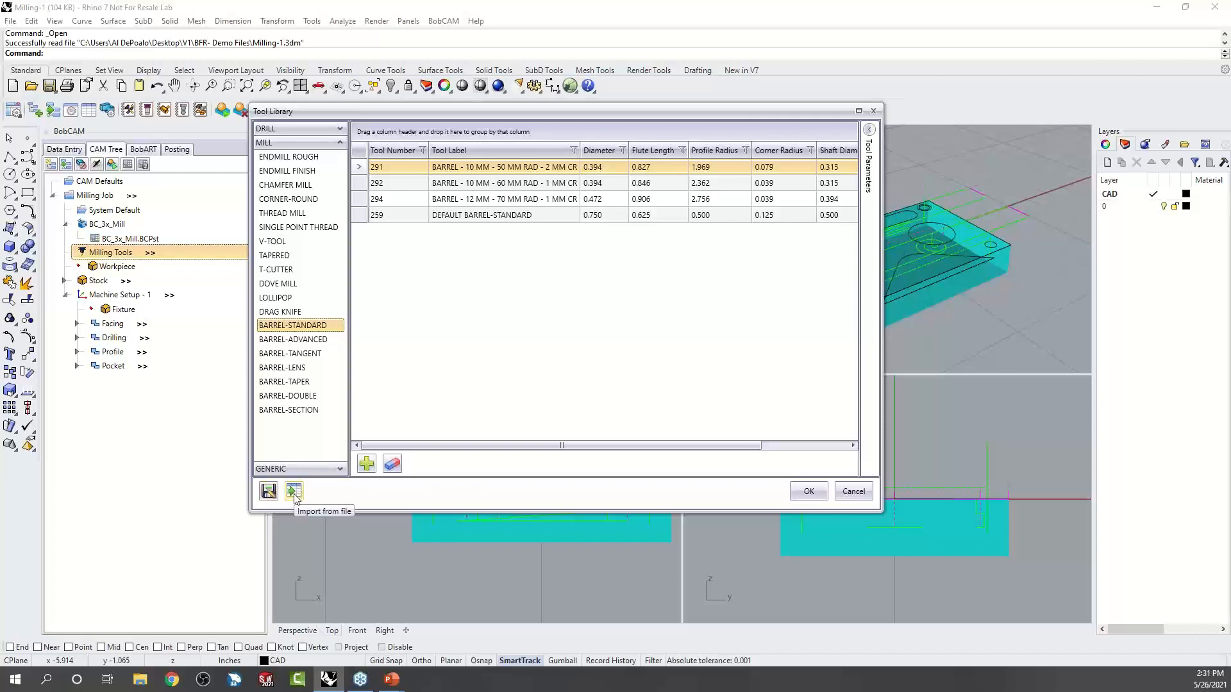
Add a trial tool to the Barrel-Standard category, inspect its tool parameters, and close the library without accepting it.
{"action": "left_click", "coordinate": [367, 464]}
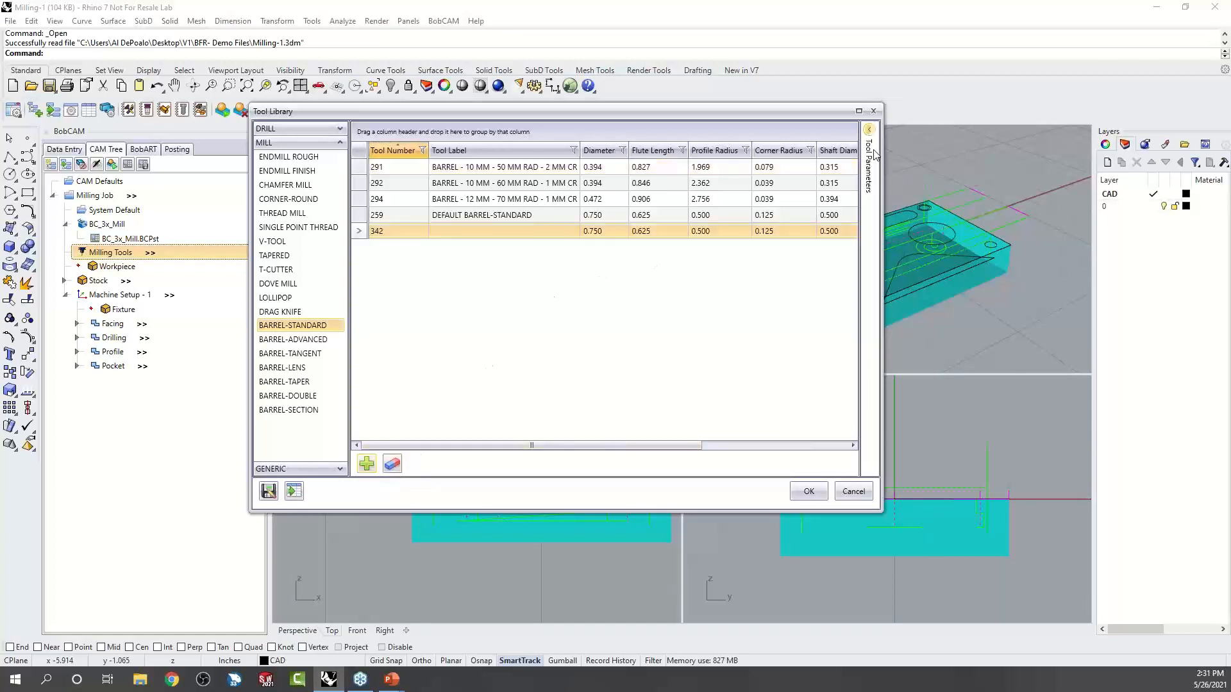
{"action": "left_click", "coordinate": [869, 130]}
{"action": "scroll", "coordinate": [835, 304], "scroll_direction": "down", "scroll_amount": 2}
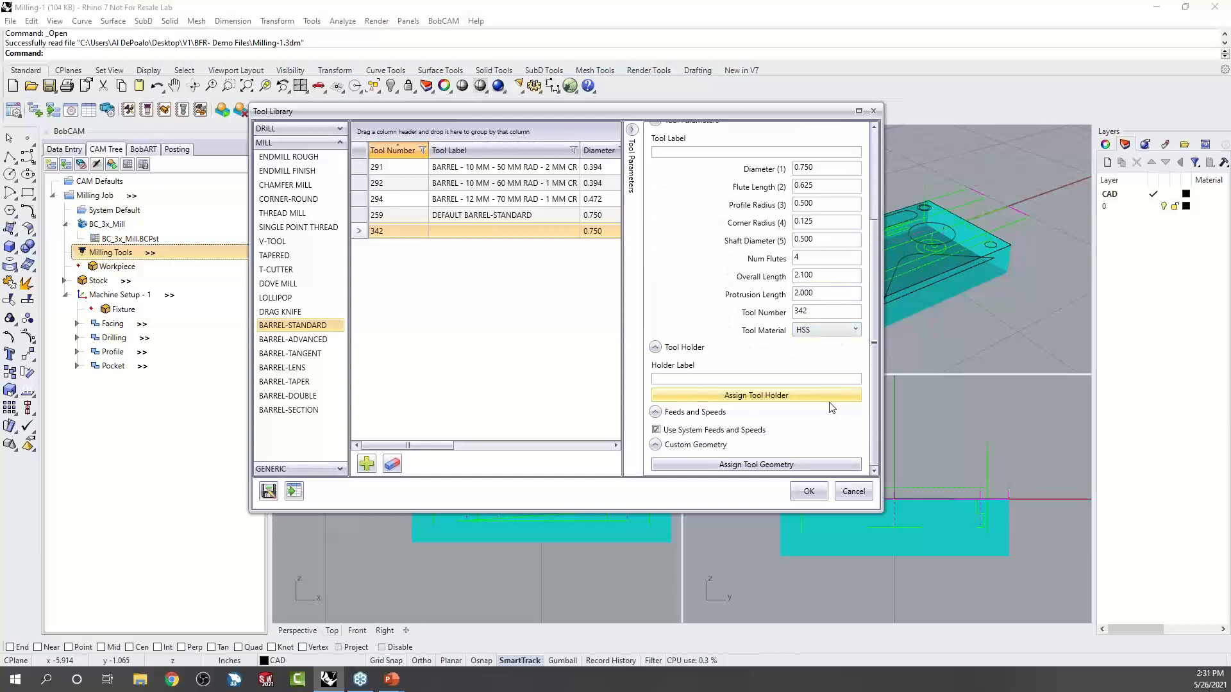
{"action": "left_click", "coordinate": [632, 130]}
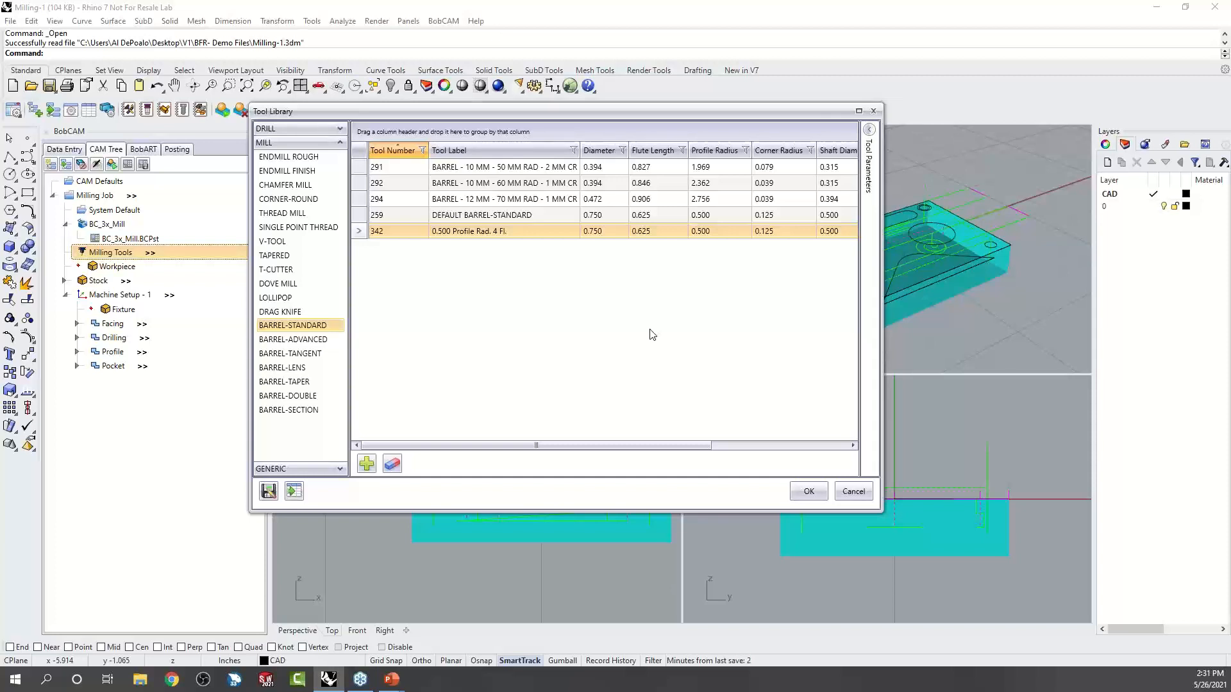
{"action": "left_click", "coordinate": [874, 113]}
Open the milling Tool Crib, examine the file types available for importing tools, and cancel out without importing.
{"action": "right_click", "coordinate": [140, 252]}
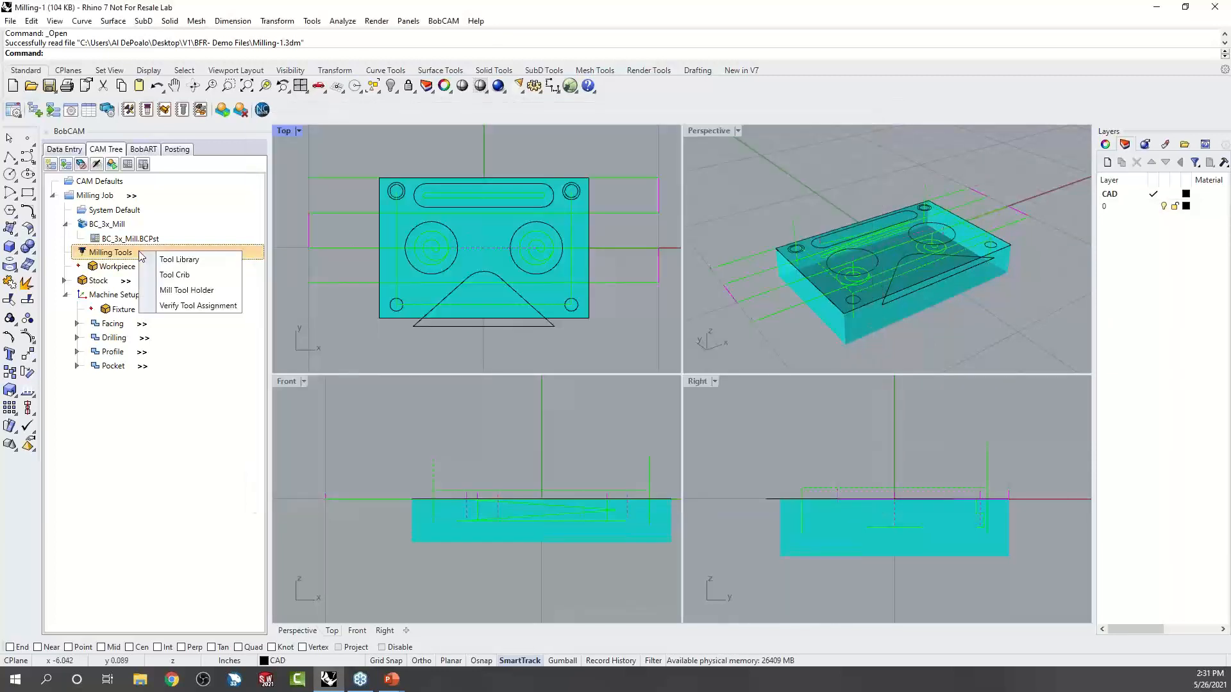
{"action": "left_click", "coordinate": [179, 275]}
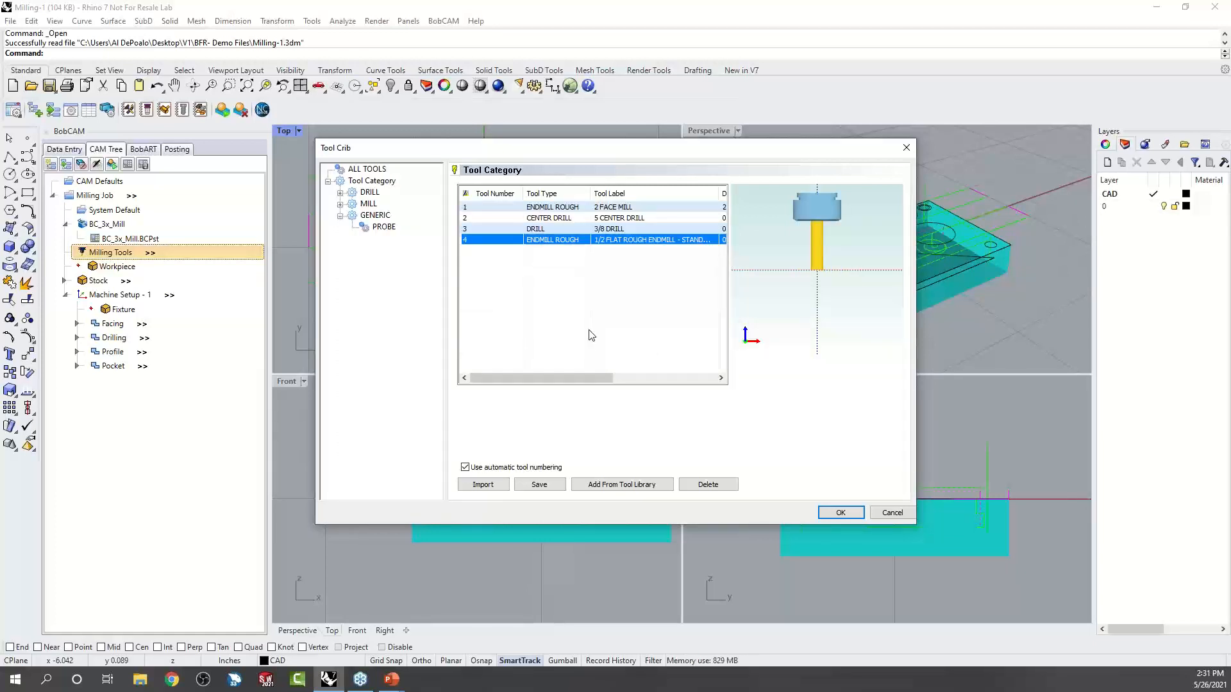
{"action": "left_click", "coordinate": [496, 486]}
{"action": "left_click", "coordinate": [863, 463]}
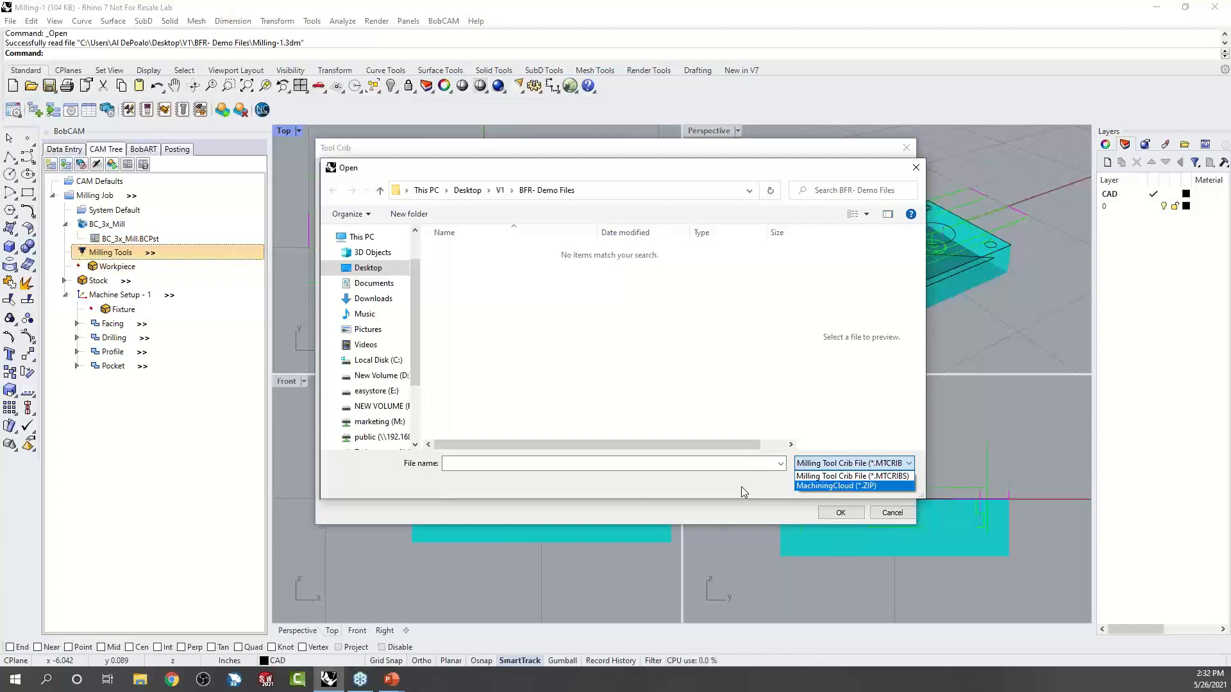
{"action": "left_click", "coordinate": [888, 513]}
{"action": "left_click", "coordinate": [888, 485]}
{"action": "left_click", "coordinate": [887, 483]}
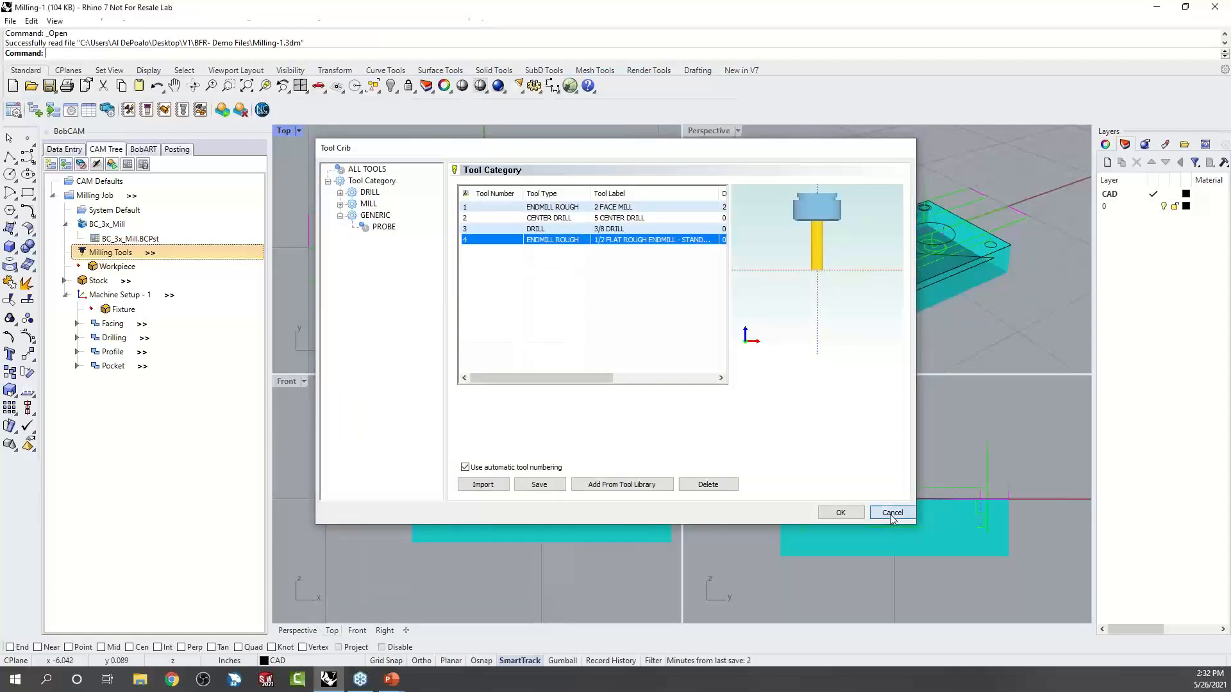
{"action": "left_click", "coordinate": [891, 513]}
Select the Workpiece entry, preview the Perspective viewport in Rendered display mode, and return it to Wireframe.
{"action": "left_click", "coordinate": [125, 268]}
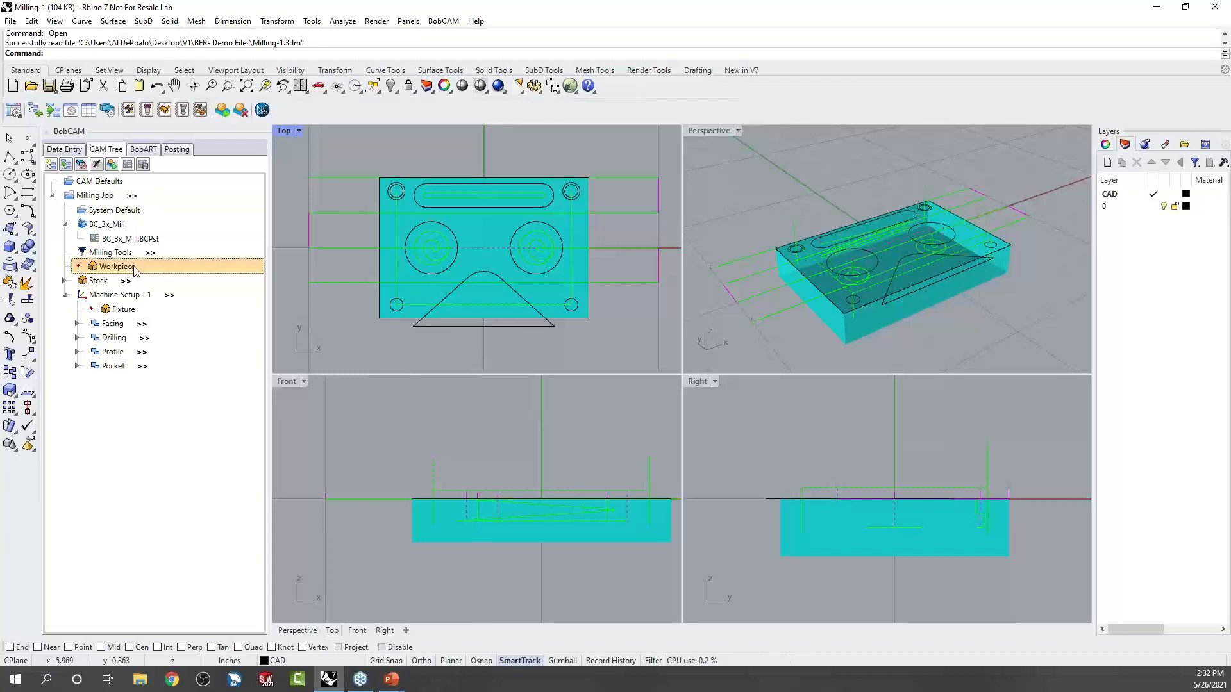
{"action": "left_click", "coordinate": [738, 131]}
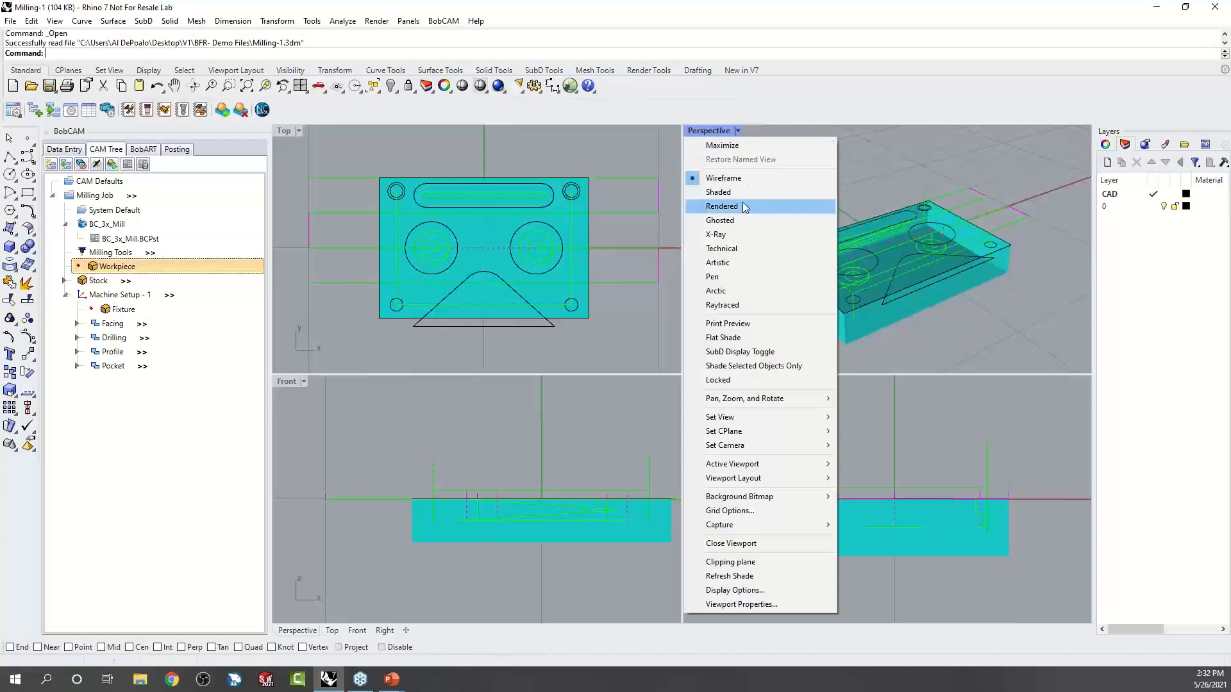
{"action": "left_click", "coordinate": [722, 206]}
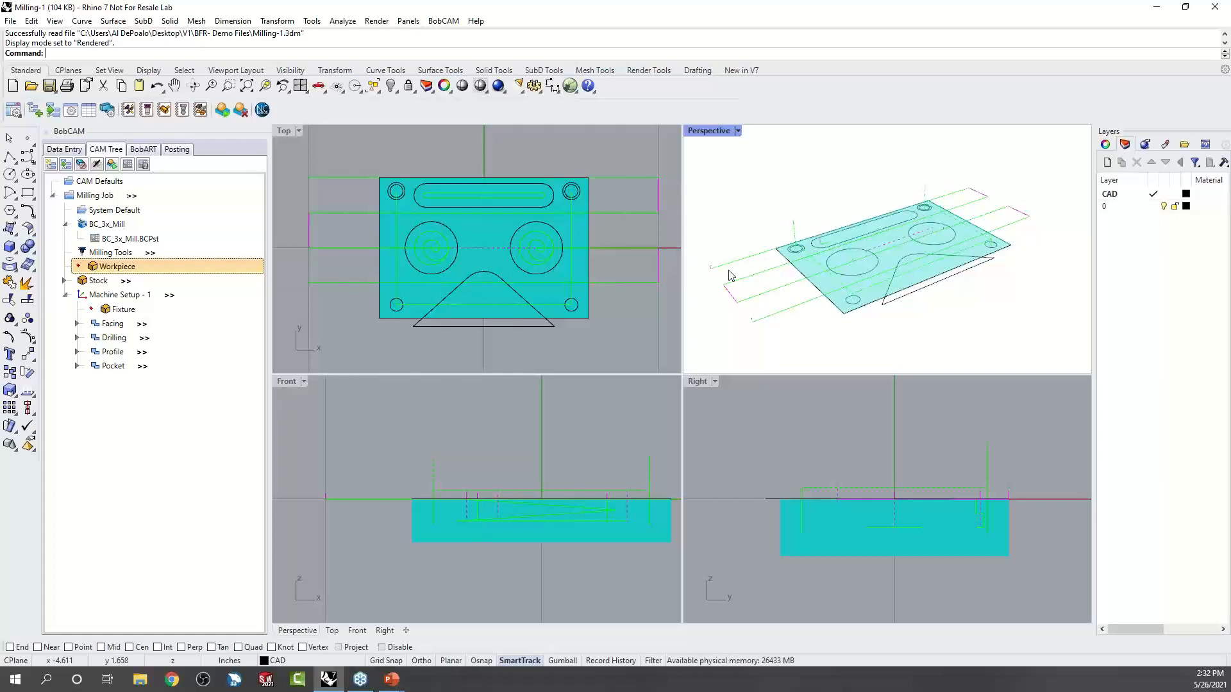
{"action": "left_click", "coordinate": [738, 131]}
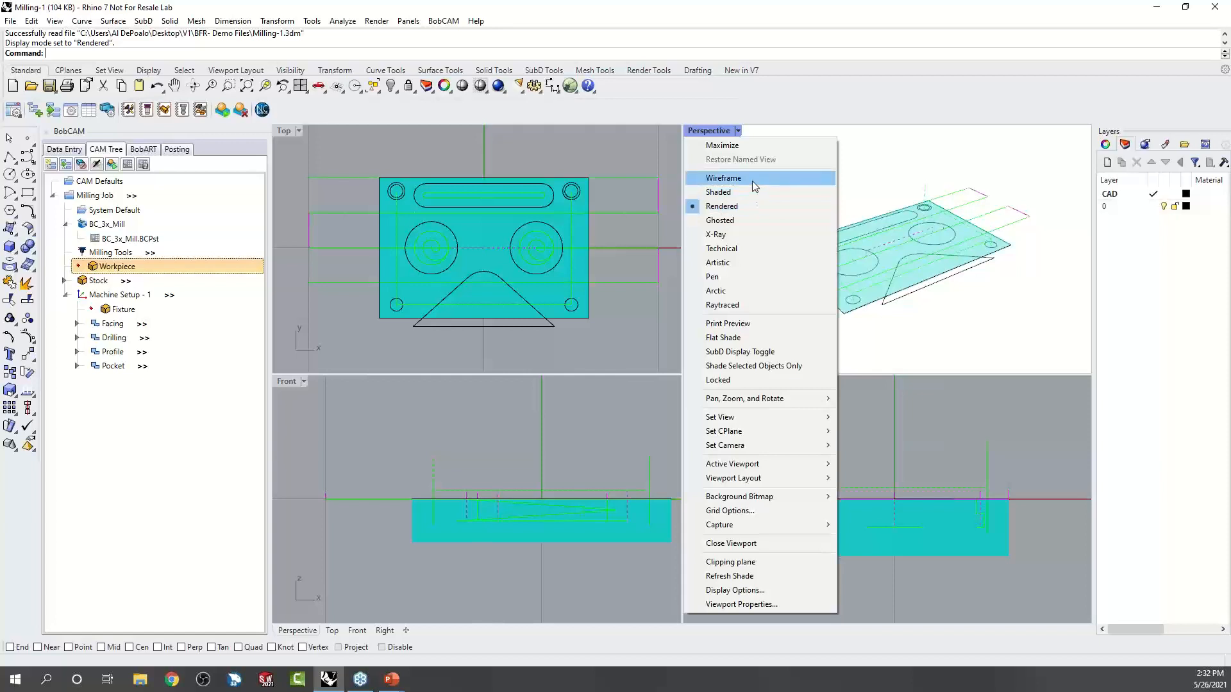
{"action": "left_click", "coordinate": [752, 179]}
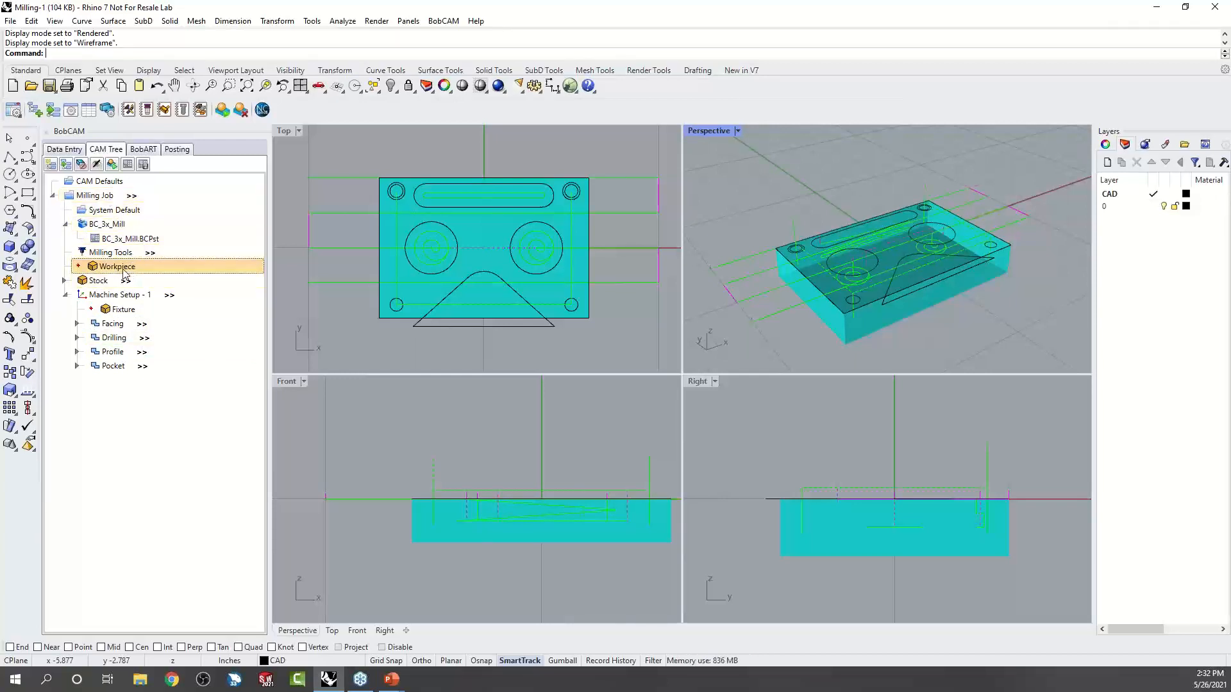
Open the Stock Wizard for the job's stock, review the available stock types including Revolve, and cancel the stock definition.
{"action": "left_click", "coordinate": [99, 284]}
{"action": "right_click", "coordinate": [99, 284]}
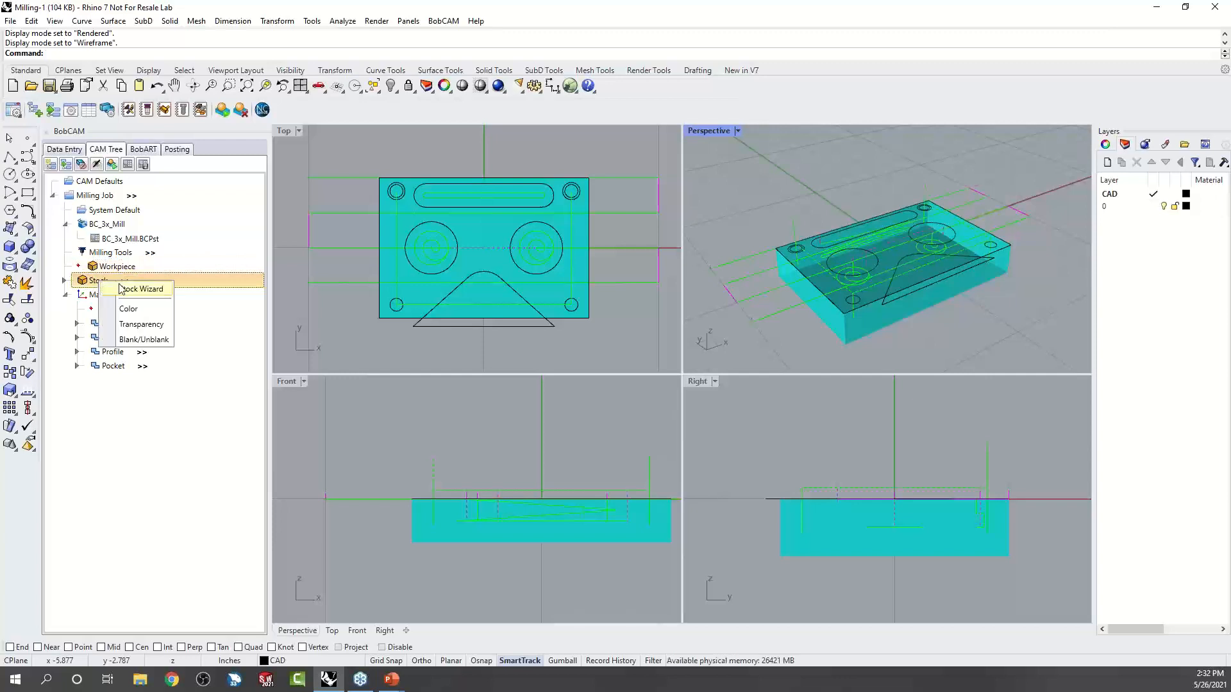
{"action": "left_click", "coordinate": [157, 284]}
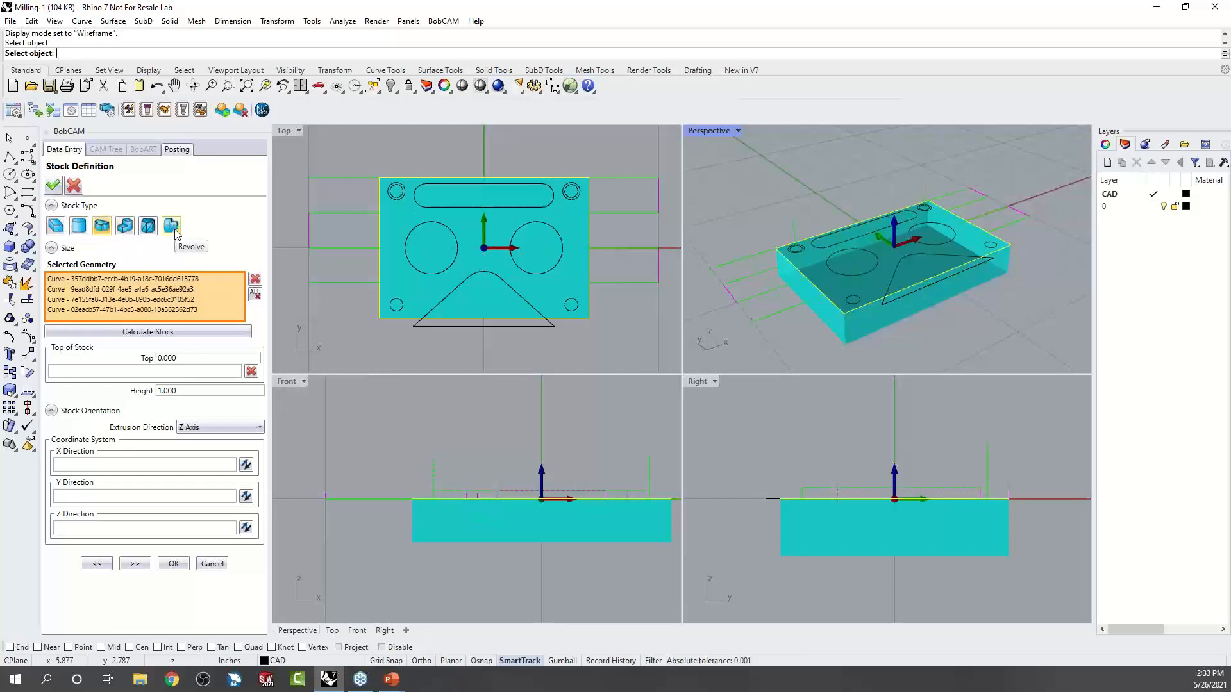
{"action": "left_click", "coordinate": [101, 227]}
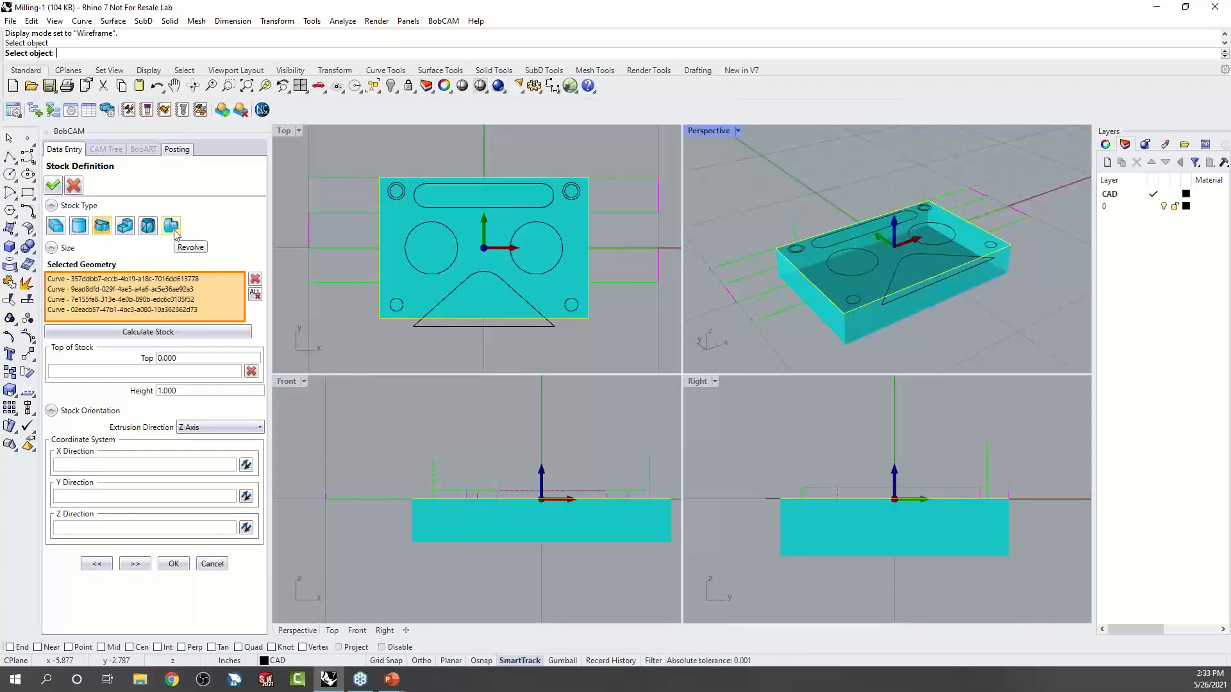
{"action": "left_click", "coordinate": [73, 186]}
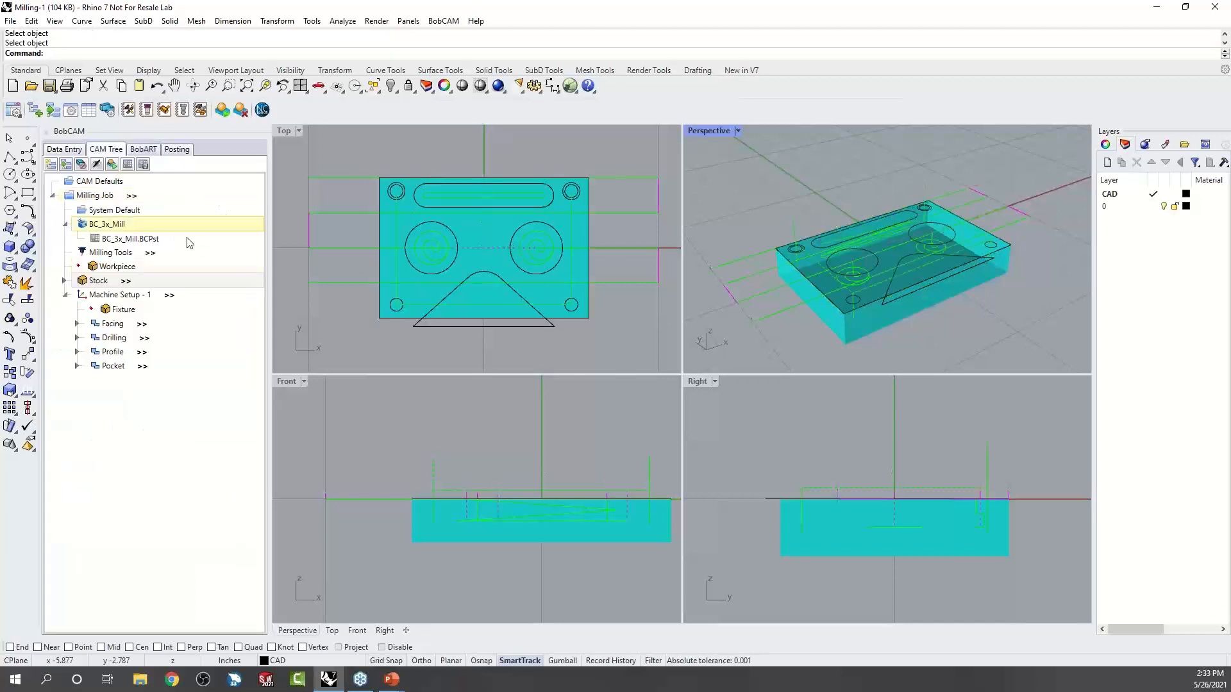
Open the Stock Material Library from the stock's Carbon Steel 1018 entry, browse Aluminum, Magnesium and Copper Alloy, and close it without accepting.
{"action": "left_click", "coordinate": [66, 282]}
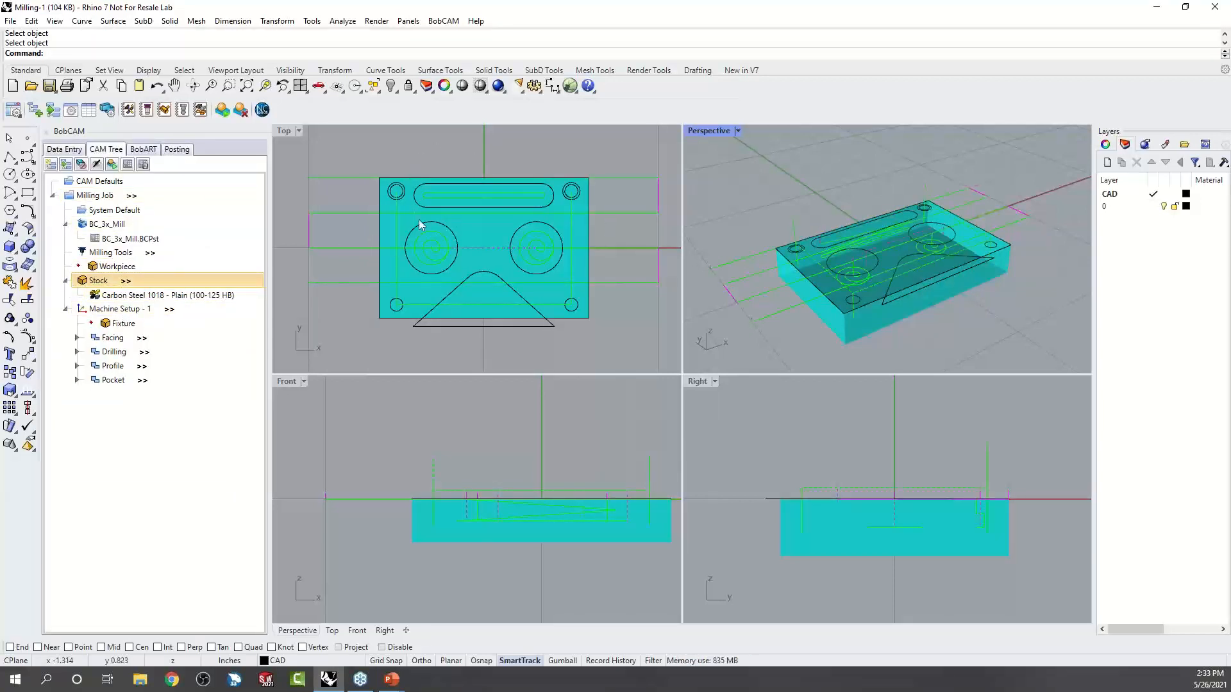
{"action": "right_click", "coordinate": [148, 296]}
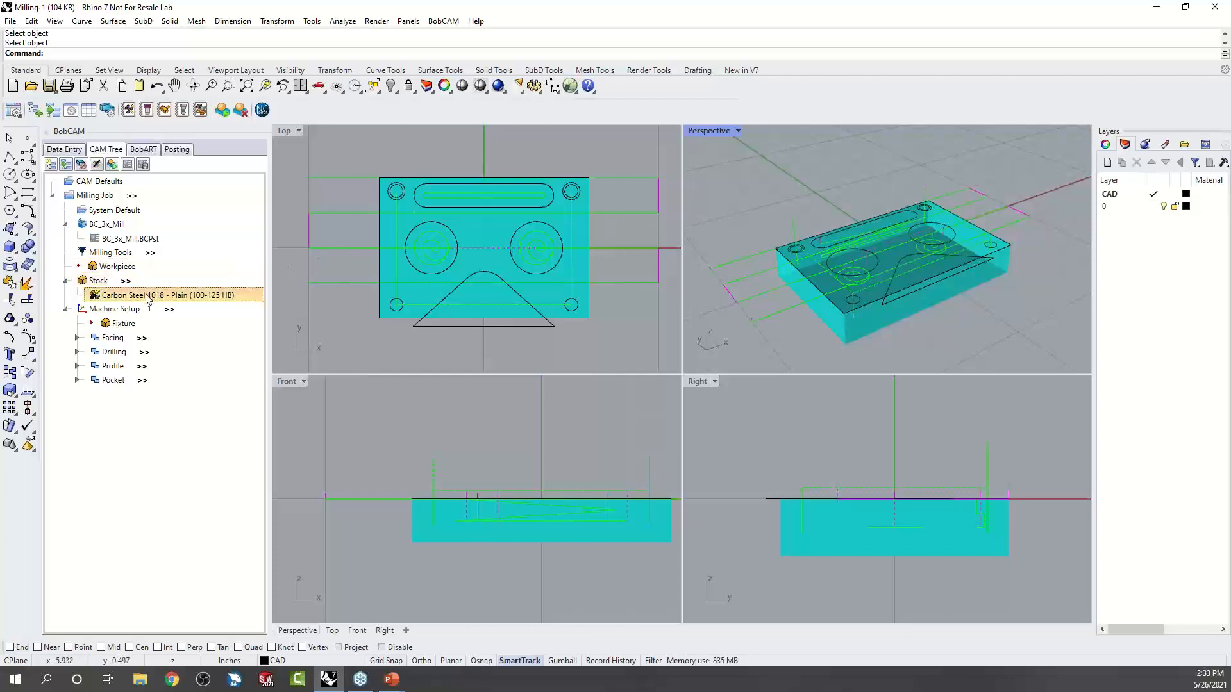
{"action": "left_click", "coordinate": [173, 302]}
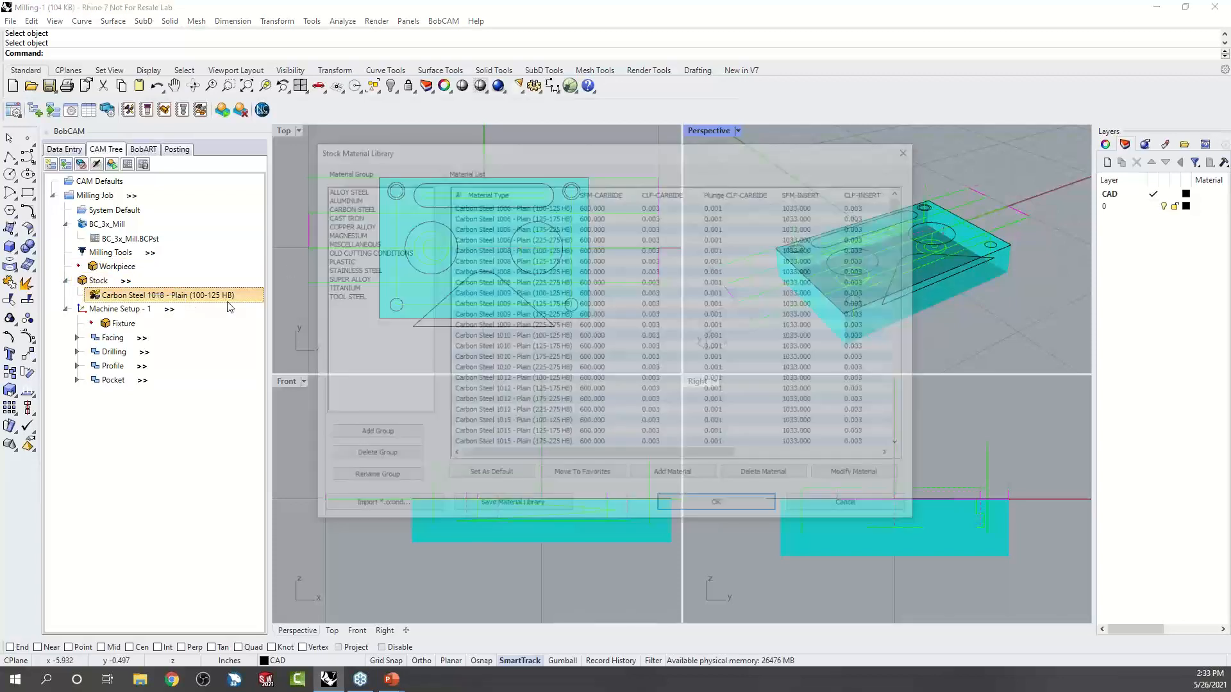
{"action": "left_click", "coordinate": [346, 198]}
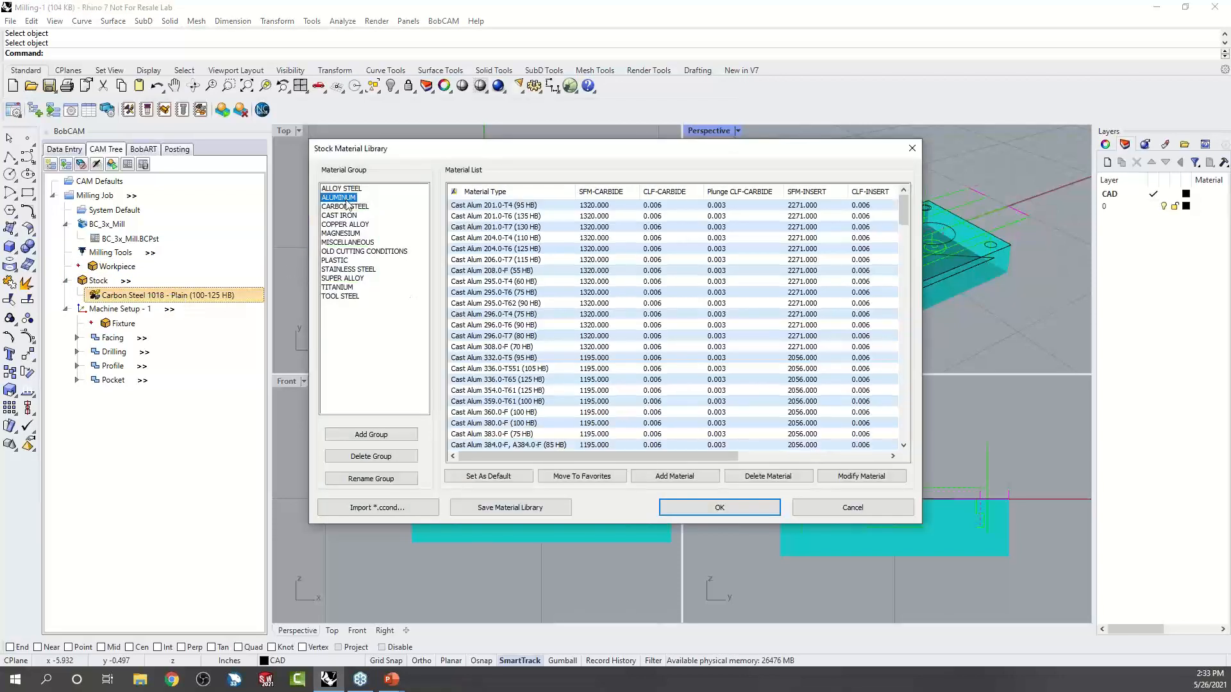
{"action": "left_click", "coordinate": [346, 234]}
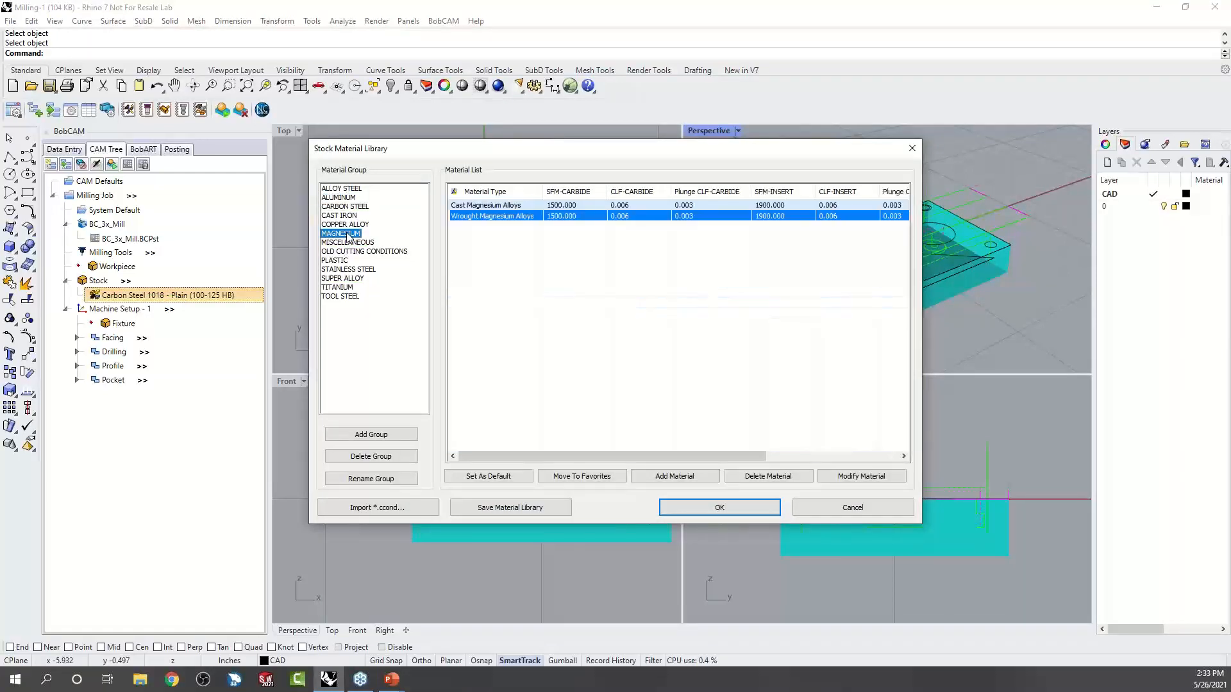
{"action": "left_click", "coordinate": [349, 225]}
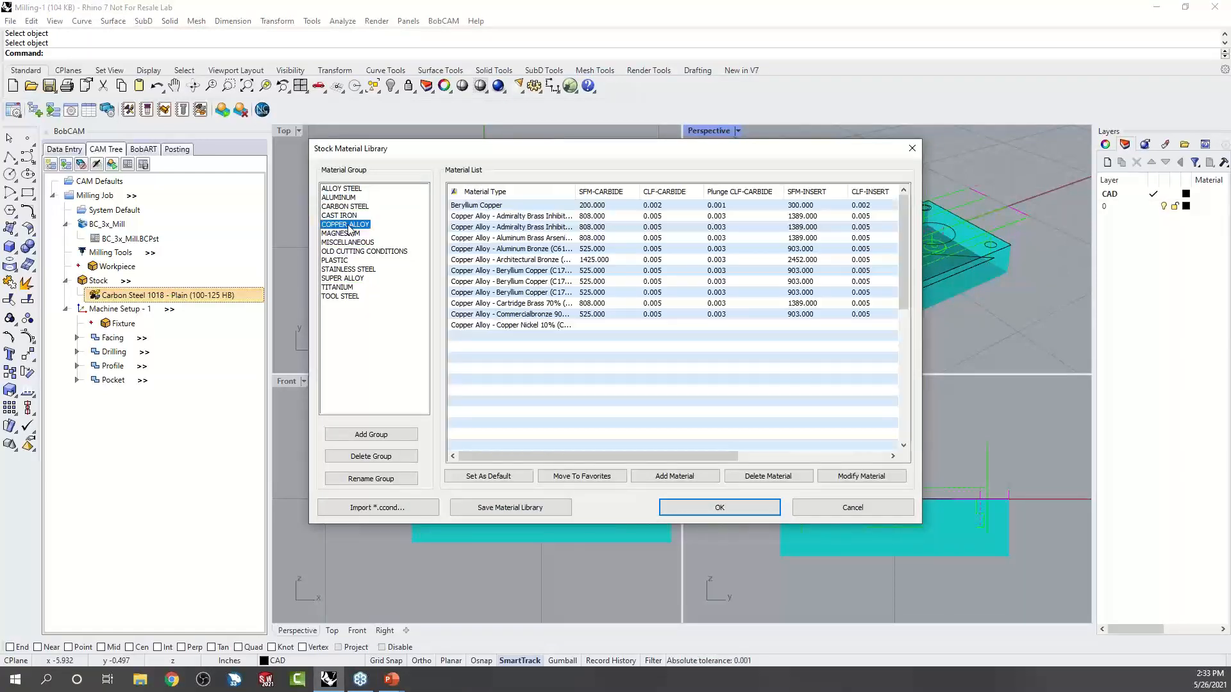
{"action": "left_click", "coordinate": [505, 228]}
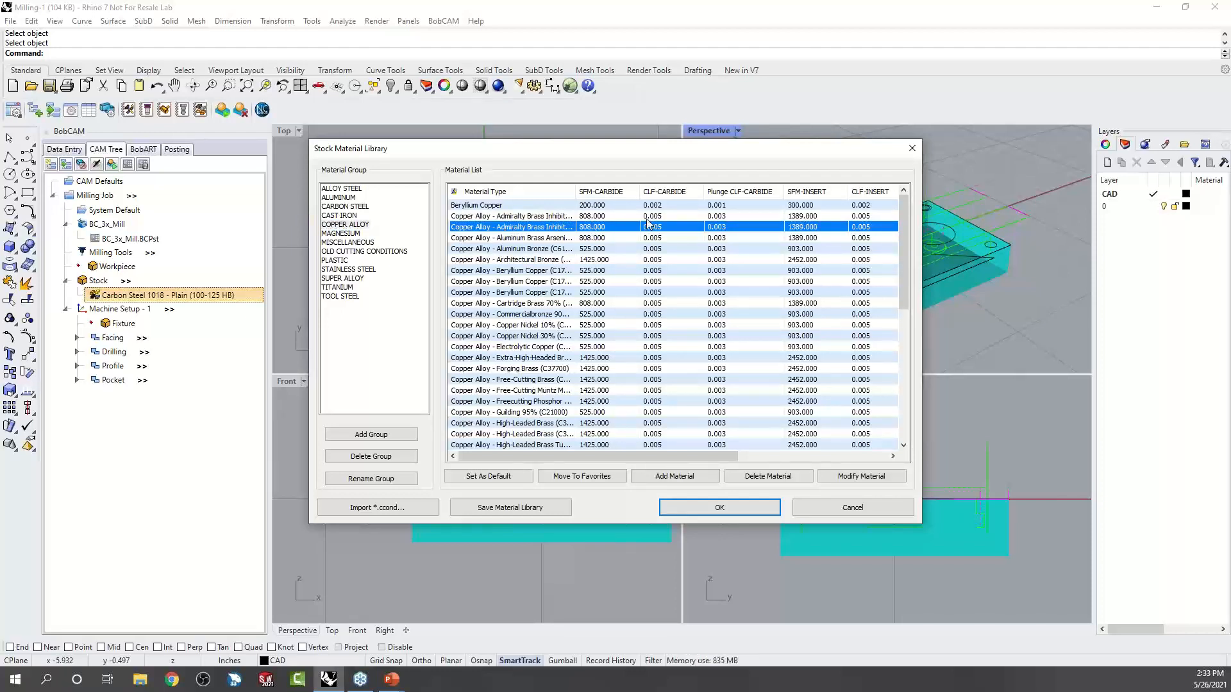
{"action": "left_click", "coordinate": [912, 150]}
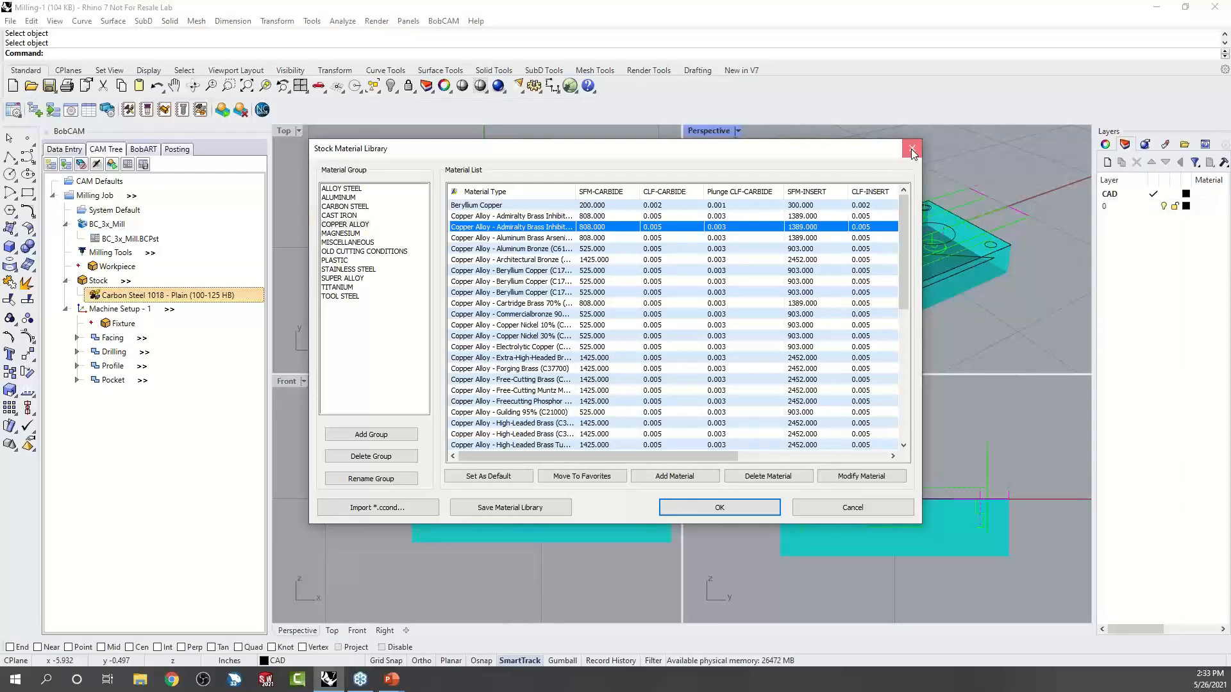
Open the Mill V-Carve wizard for Machine Setup - 1, cancel it, and review the setup's additional functions.
{"action": "left_click", "coordinate": [125, 309]}
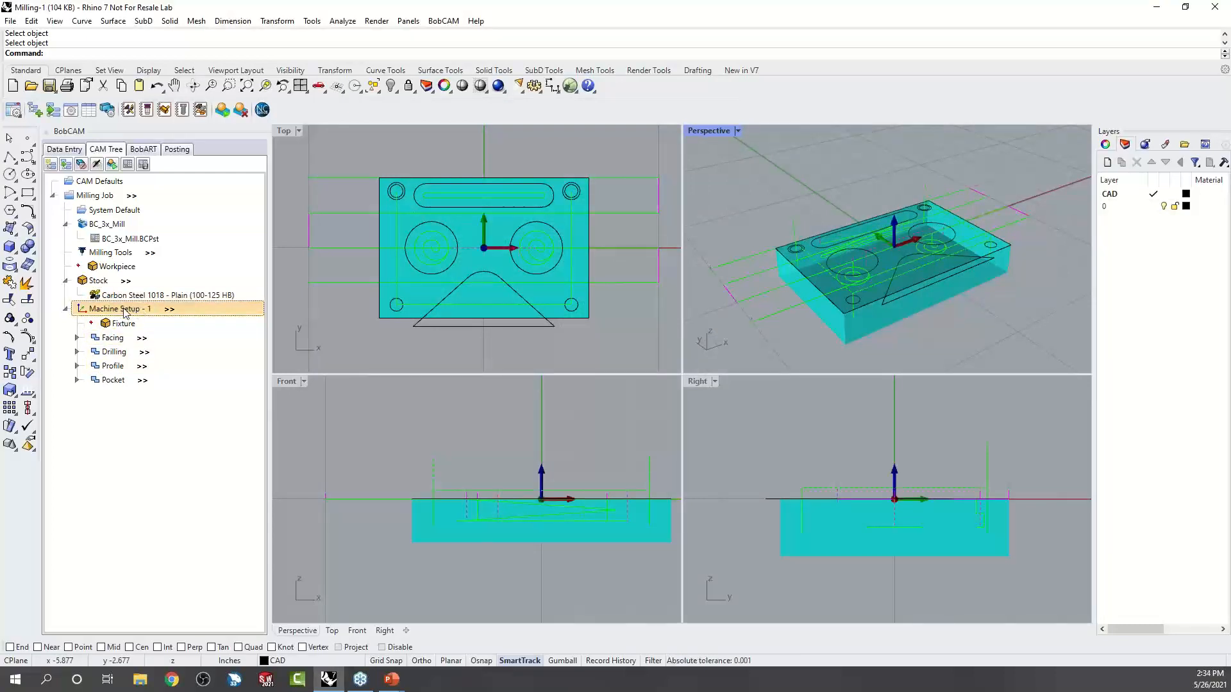
{"action": "left_click", "coordinate": [65, 310]}
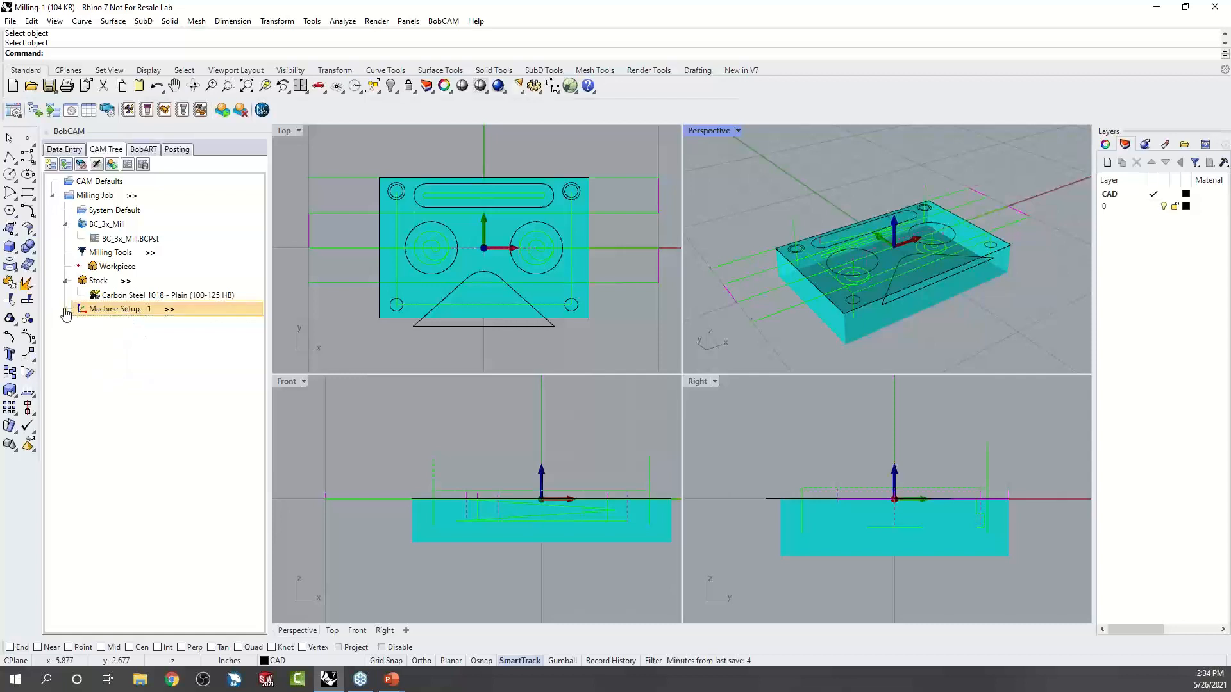
{"action": "right_click", "coordinate": [118, 313]}
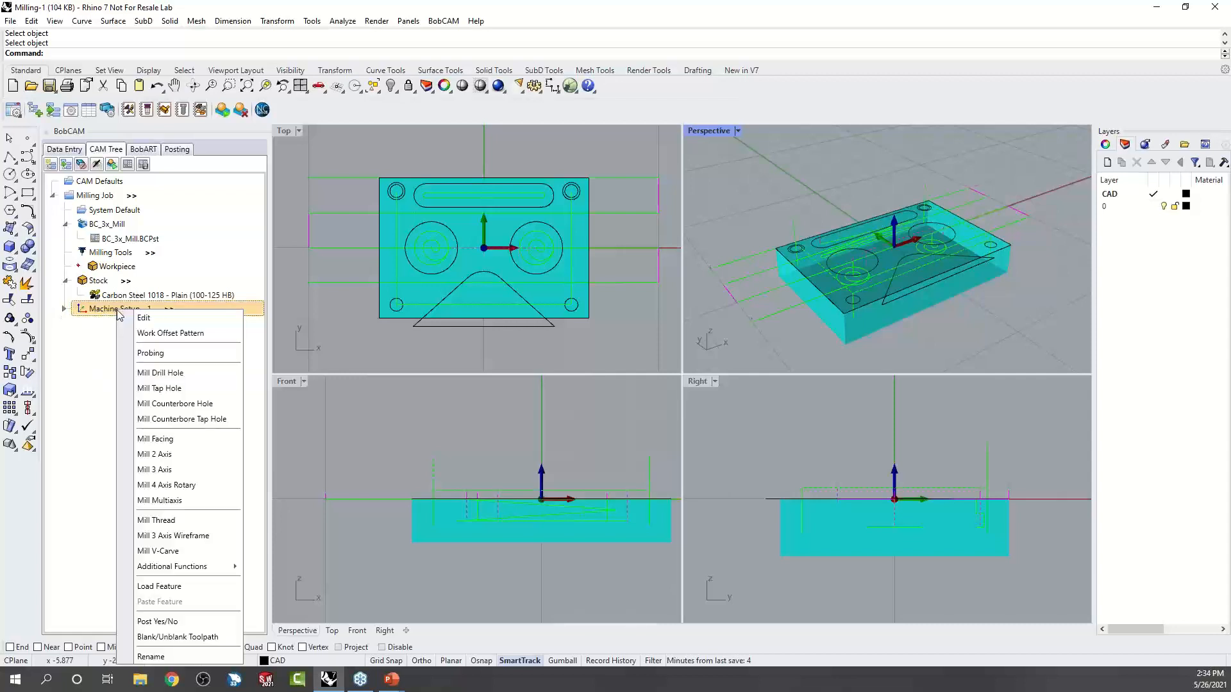
{"action": "left_click", "coordinate": [218, 553]}
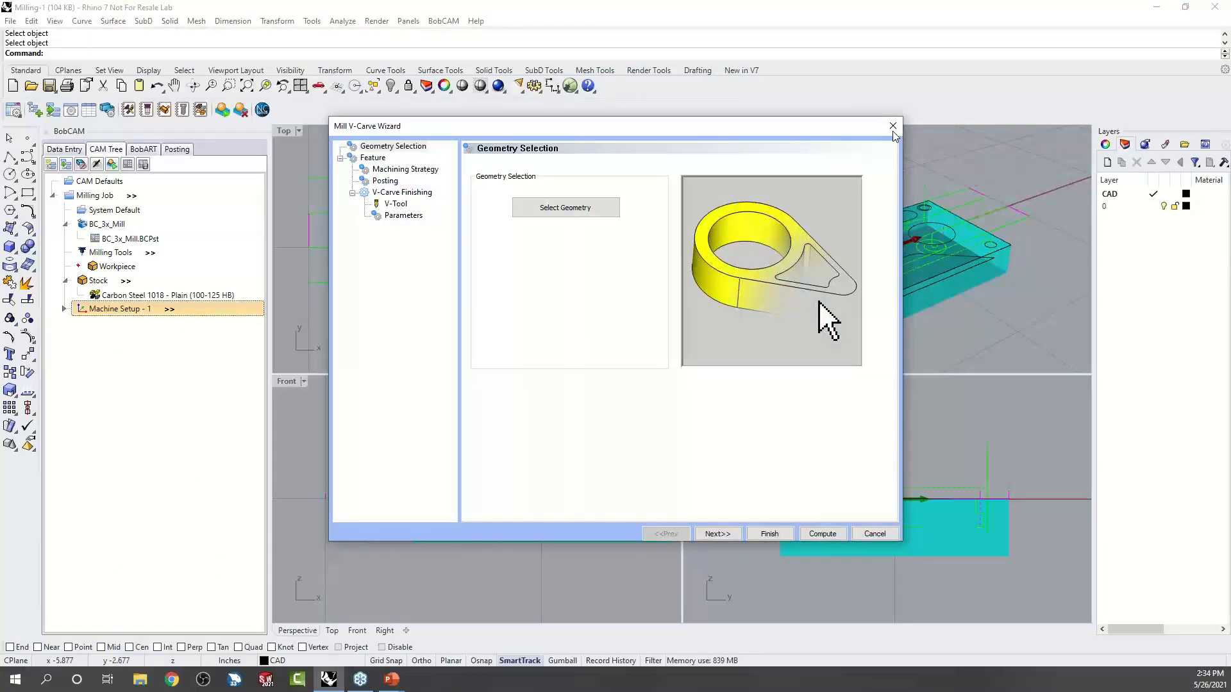
{"action": "left_click", "coordinate": [893, 125]}
{"action": "right_click", "coordinate": [116, 309]}
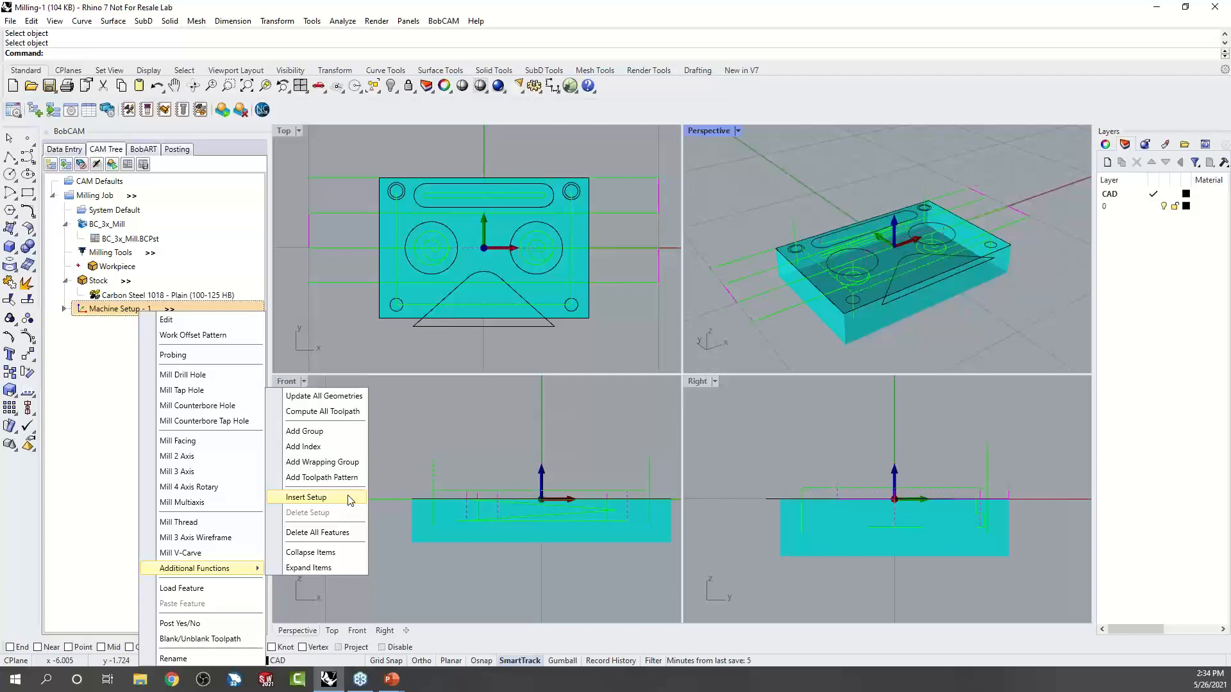
{"action": "left_click", "coordinate": [101, 379]}
Expand Machine Setup - 1 and its Facing feature, and inspect the facing geometry and toolpath.
{"action": "left_click", "coordinate": [64, 309]}
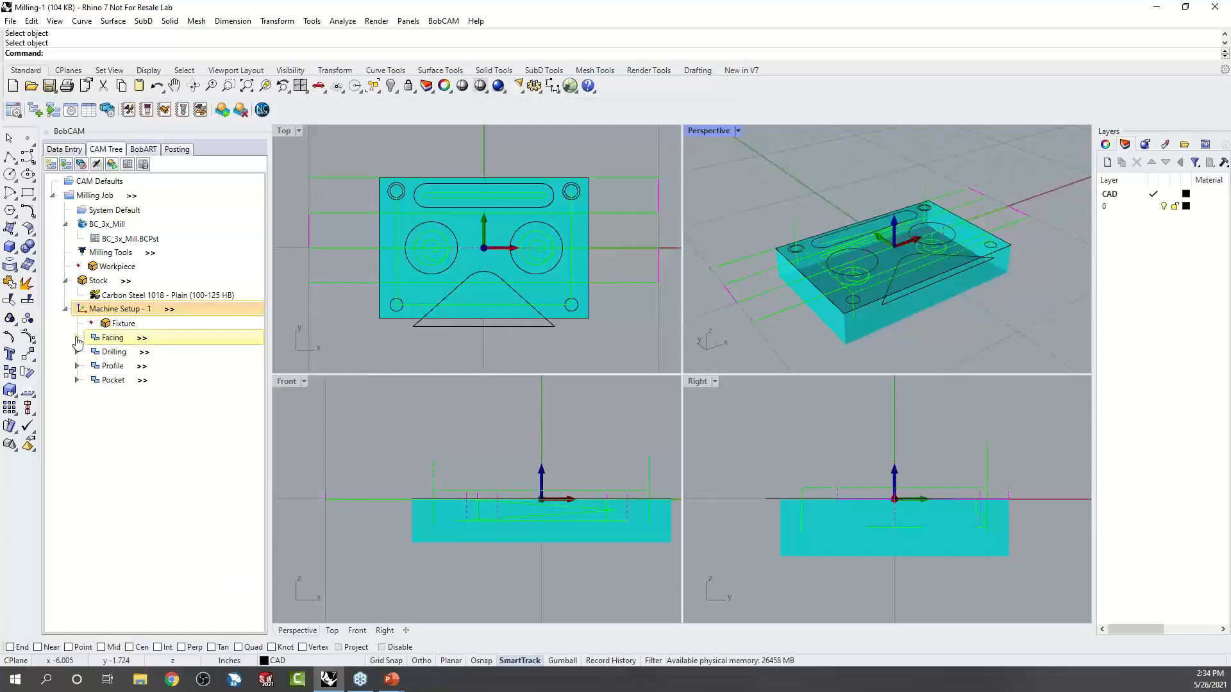
{"action": "left_click", "coordinate": [77, 339]}
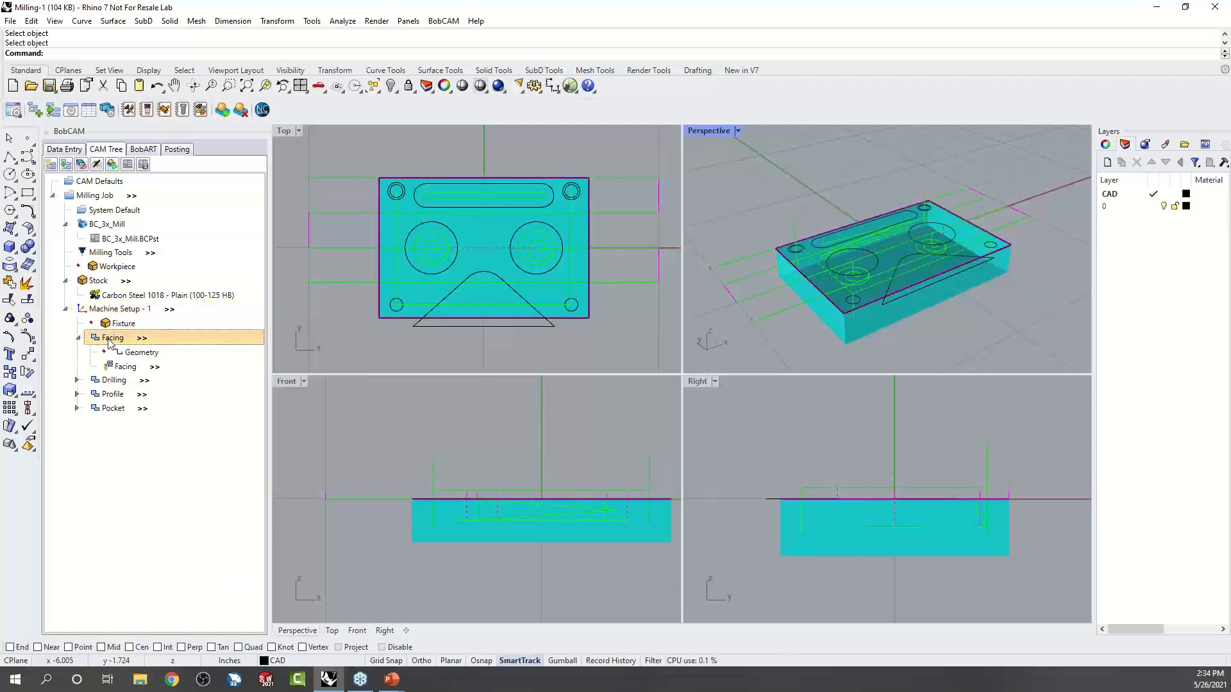
{"action": "left_click", "coordinate": [136, 354]}
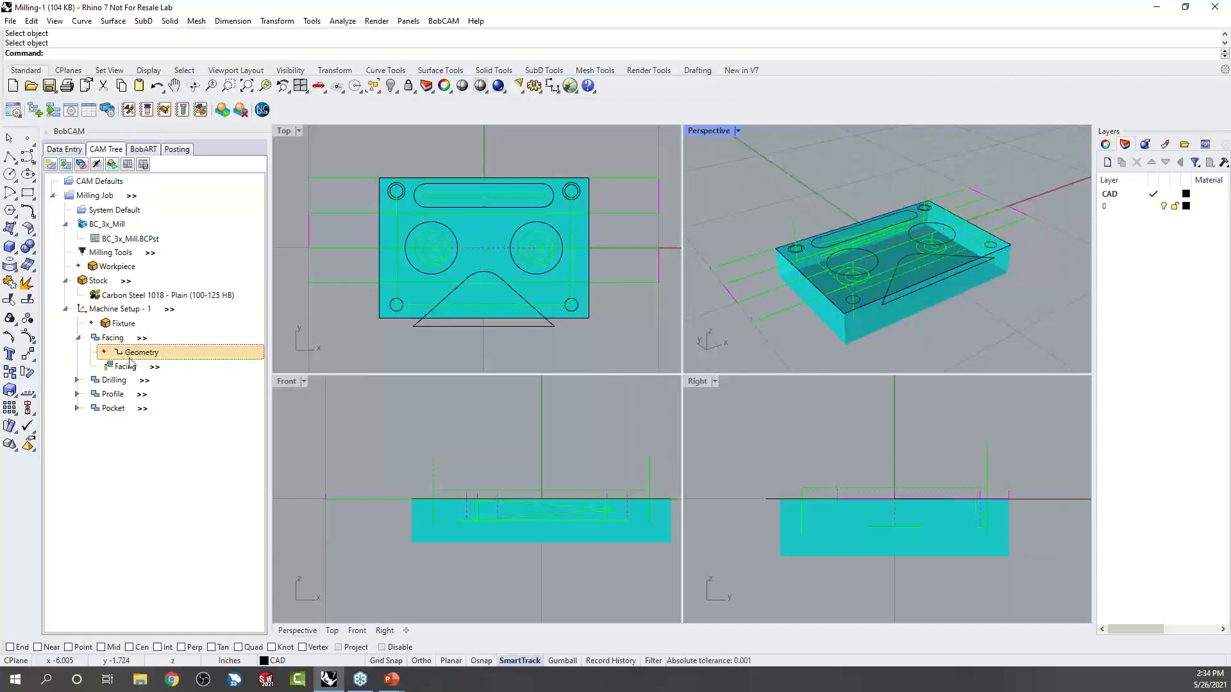
{"action": "left_click", "coordinate": [125, 370]}
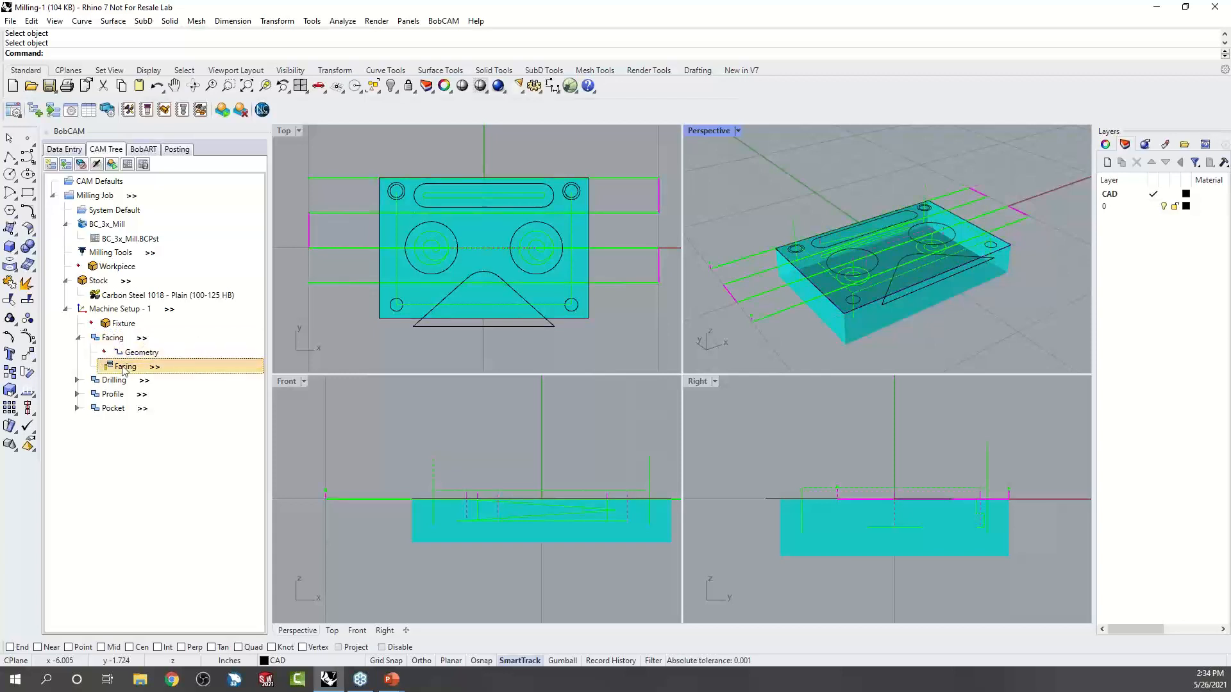
Expand the Drilling feature and inspect its geometry, Center Drill and Drill operations in the viewports.
{"action": "left_click", "coordinate": [77, 380]}
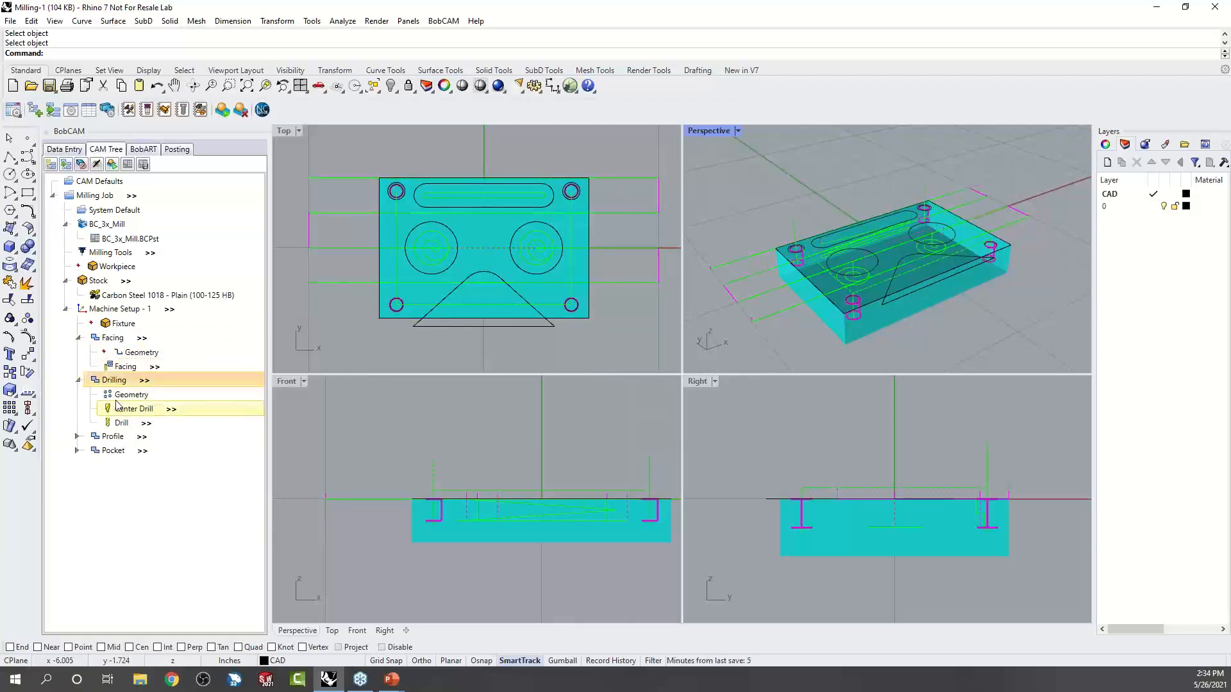
{"action": "left_click", "coordinate": [127, 396]}
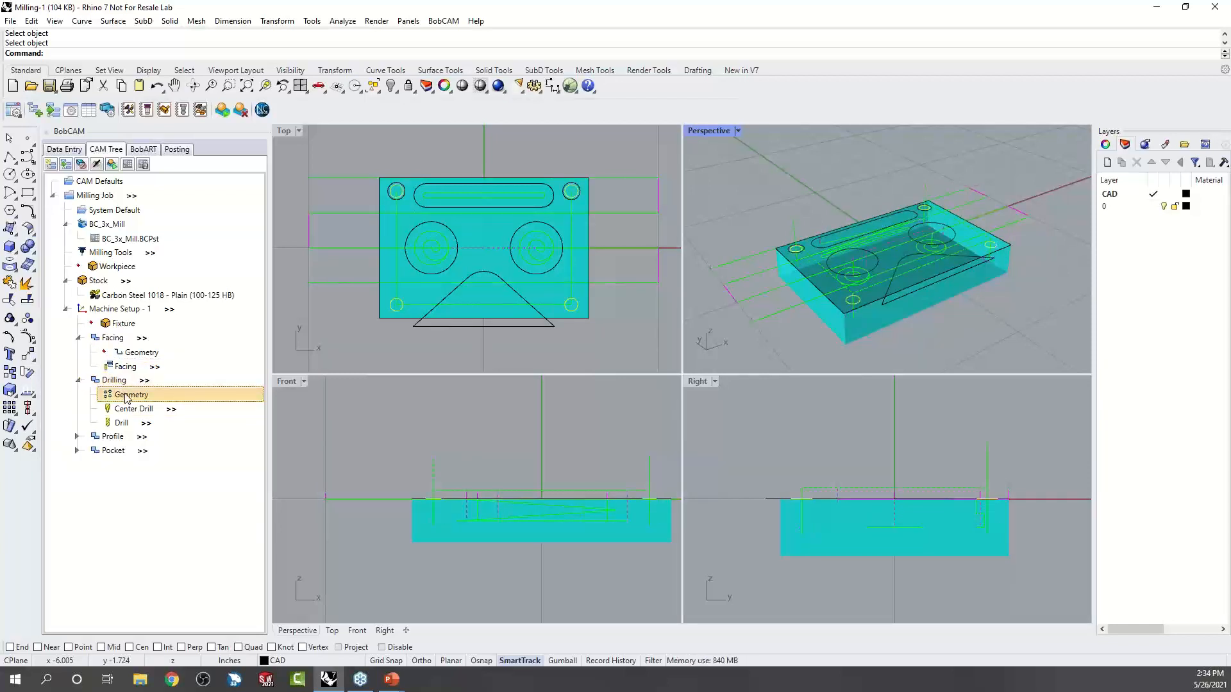
{"action": "left_click", "coordinate": [125, 409]}
{"action": "left_click", "coordinate": [120, 424]}
Expand the Profile and Pocket features and inspect the Profile Rough and Pocket toolpaths.
{"action": "left_click", "coordinate": [77, 437]}
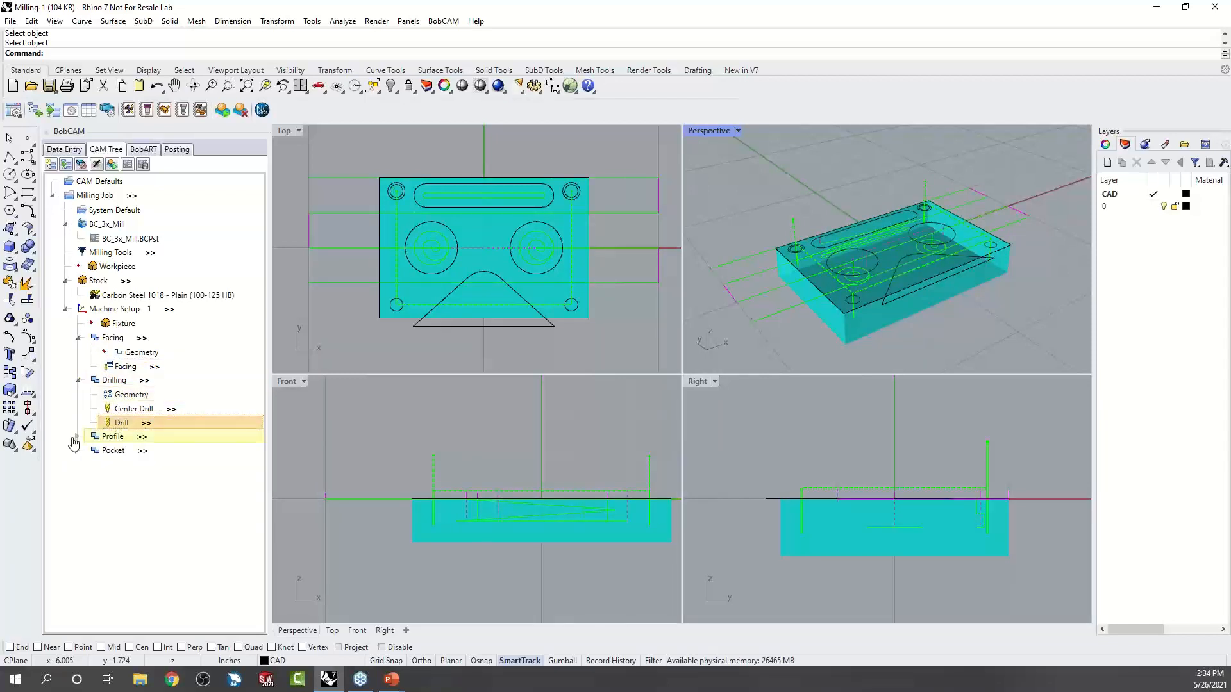
{"action": "left_click", "coordinate": [137, 482]}
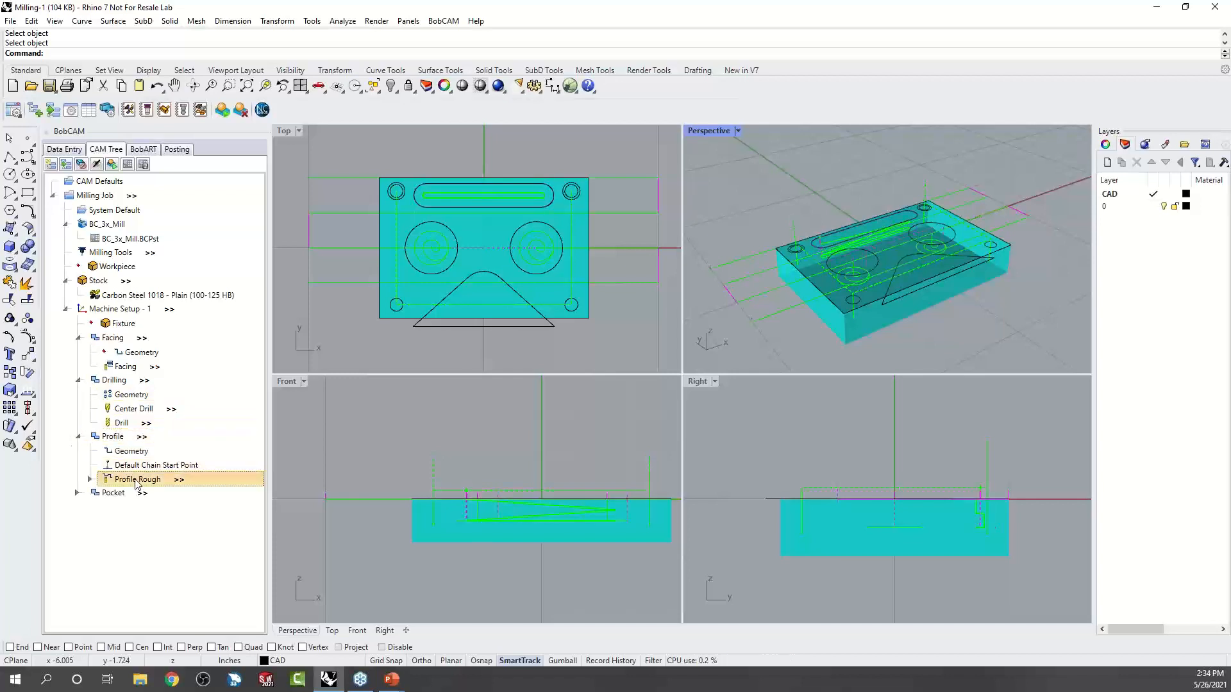
{"action": "left_click", "coordinate": [77, 497]}
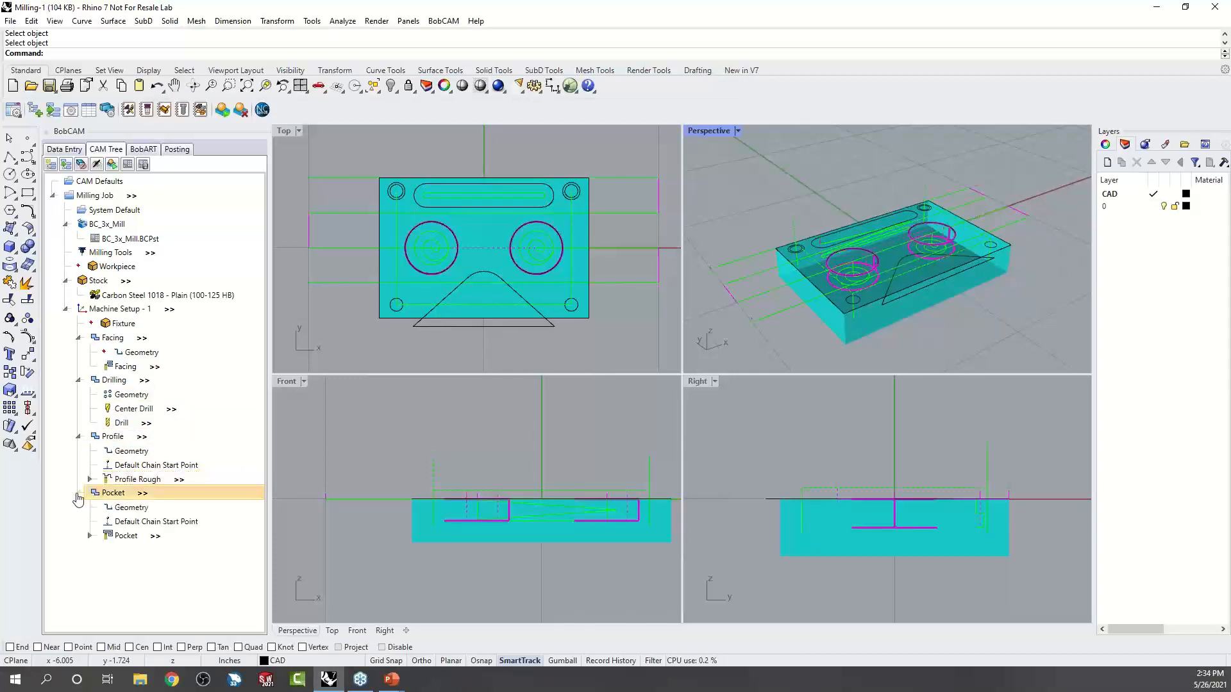
{"action": "left_click", "coordinate": [129, 537]}
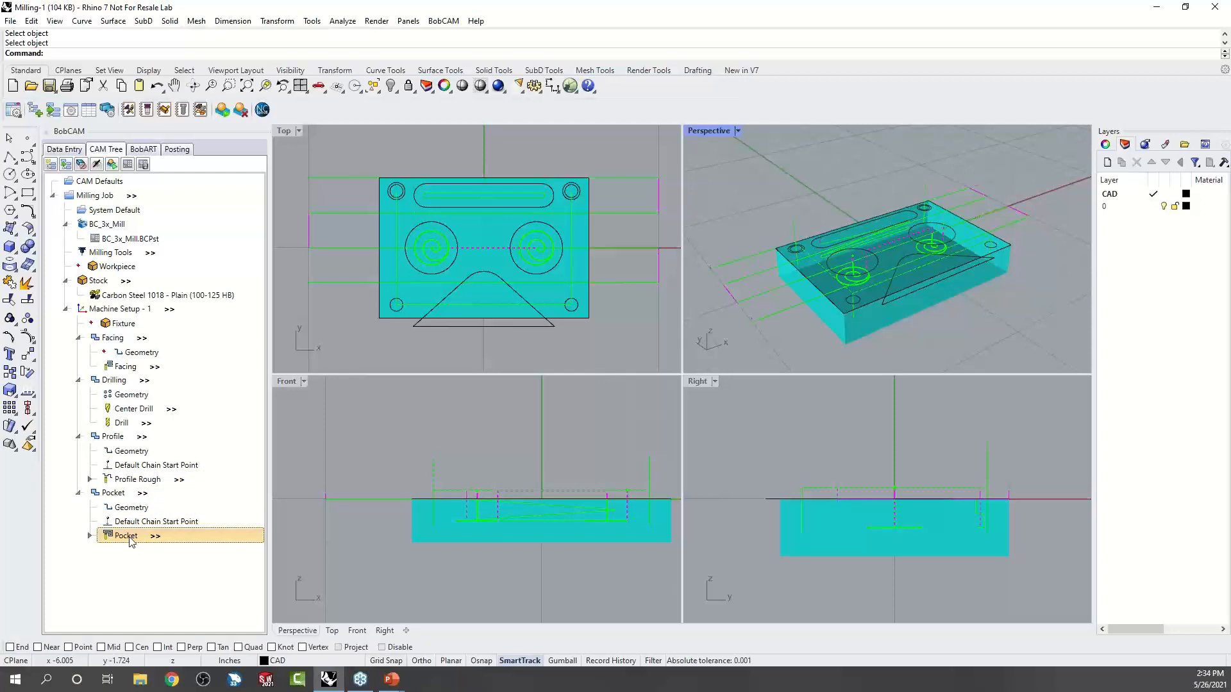
Collapse the Facing, Drilling, Profile and Pocket features, and blank all toolpaths of Machine Setup - 1.
{"action": "left_click", "coordinate": [77, 338]}
{"action": "left_click", "coordinate": [77, 352]}
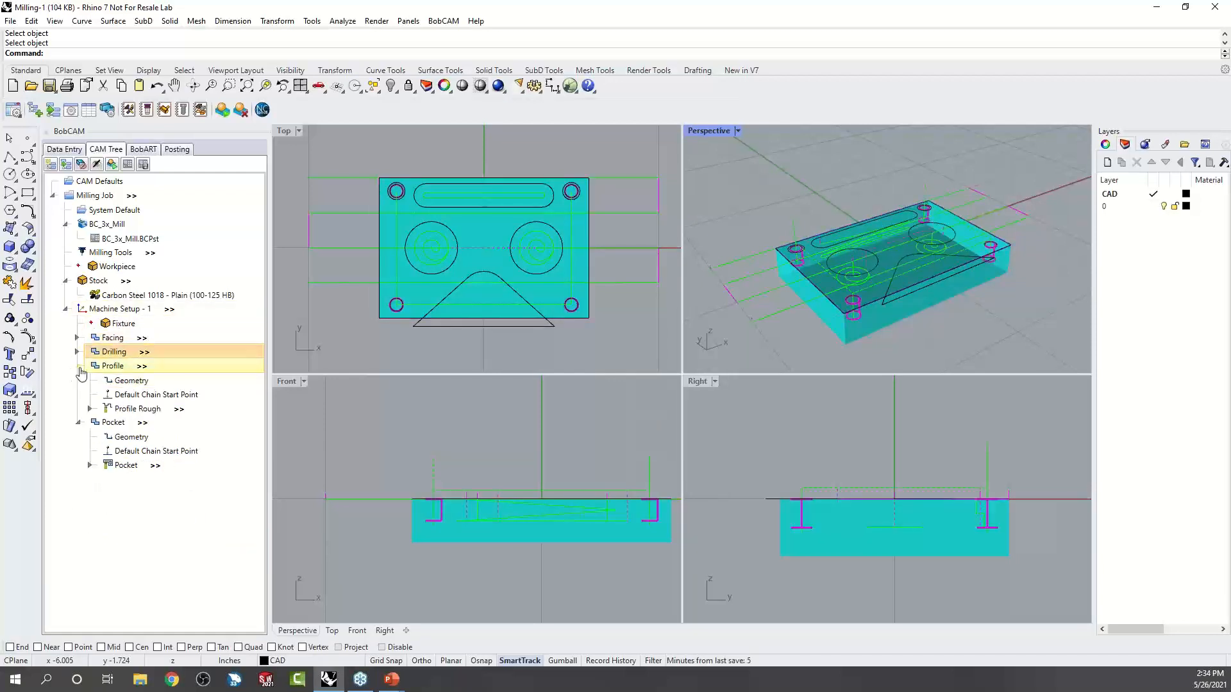
{"action": "left_click", "coordinate": [77, 366]}
{"action": "left_click", "coordinate": [78, 382]}
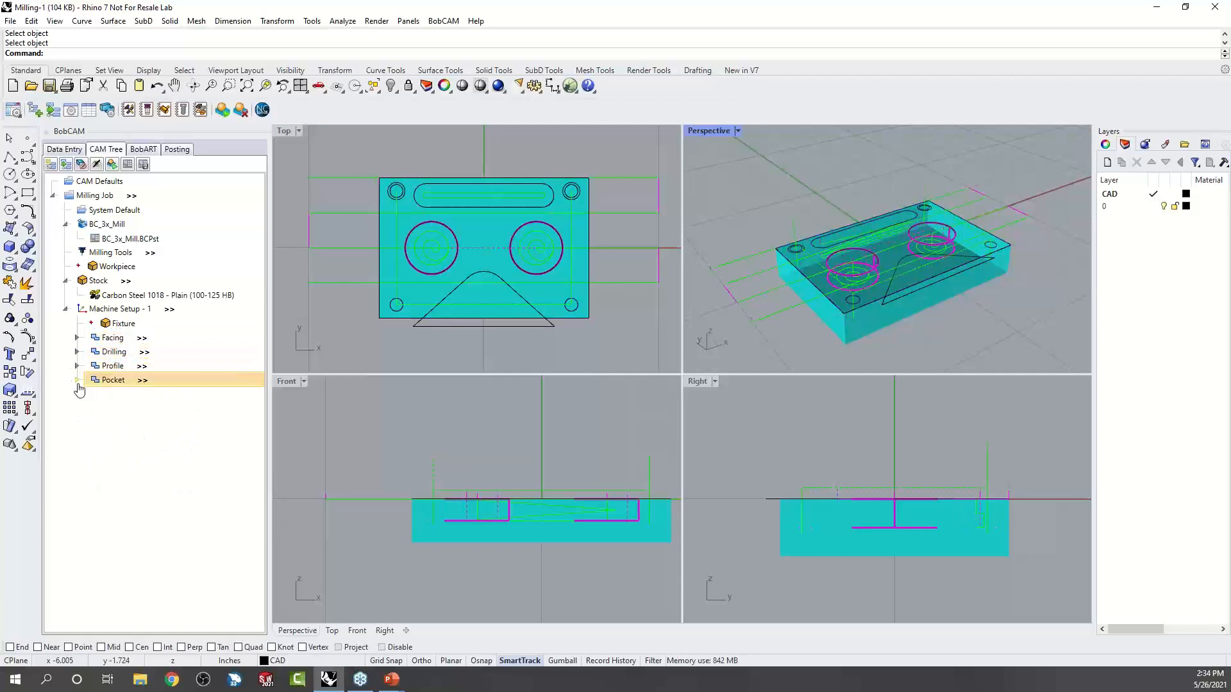
{"action": "right_click", "coordinate": [132, 313]}
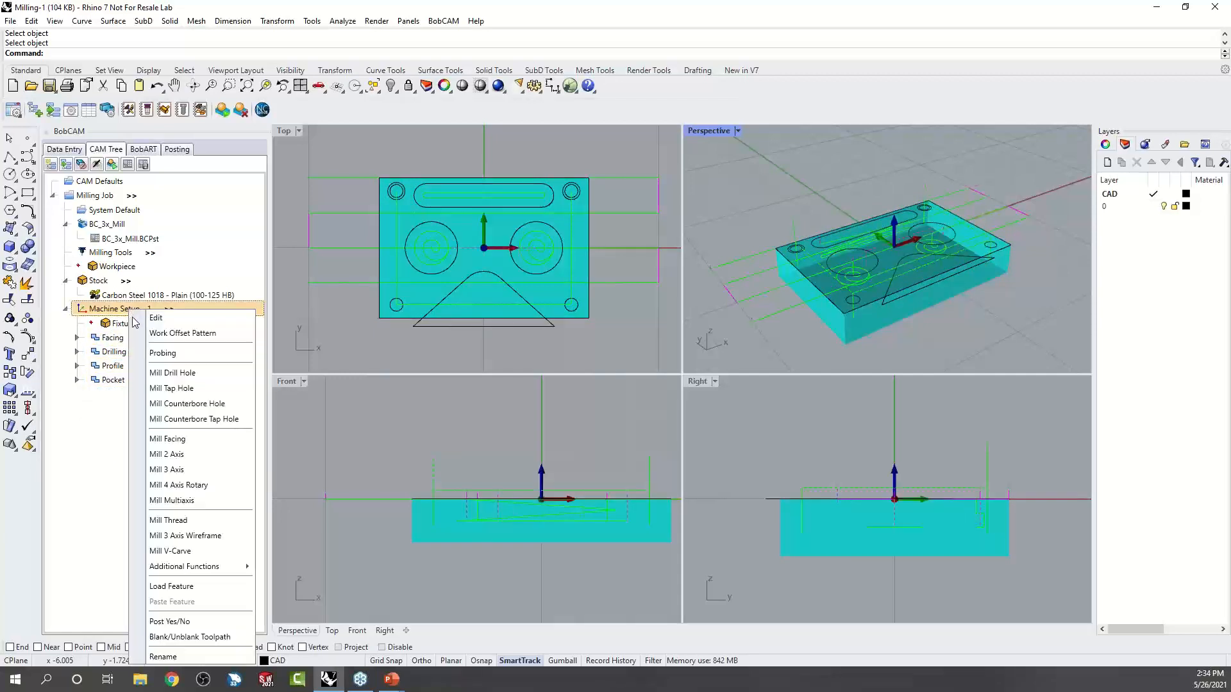
{"action": "left_click", "coordinate": [216, 639]}
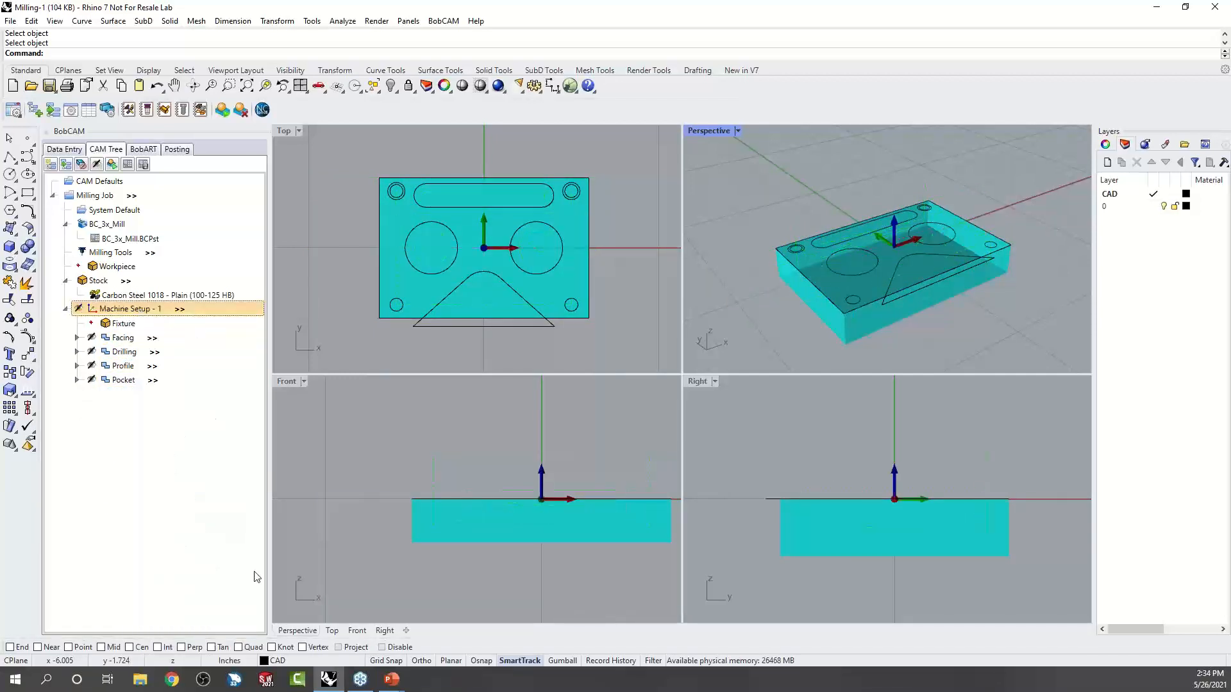
Expand the Drilling feature and backplot the Drill operation, stepping the tool through several moves before closing the backplot.
{"action": "left_click", "coordinate": [77, 352]}
{"action": "left_click", "coordinate": [132, 383]}
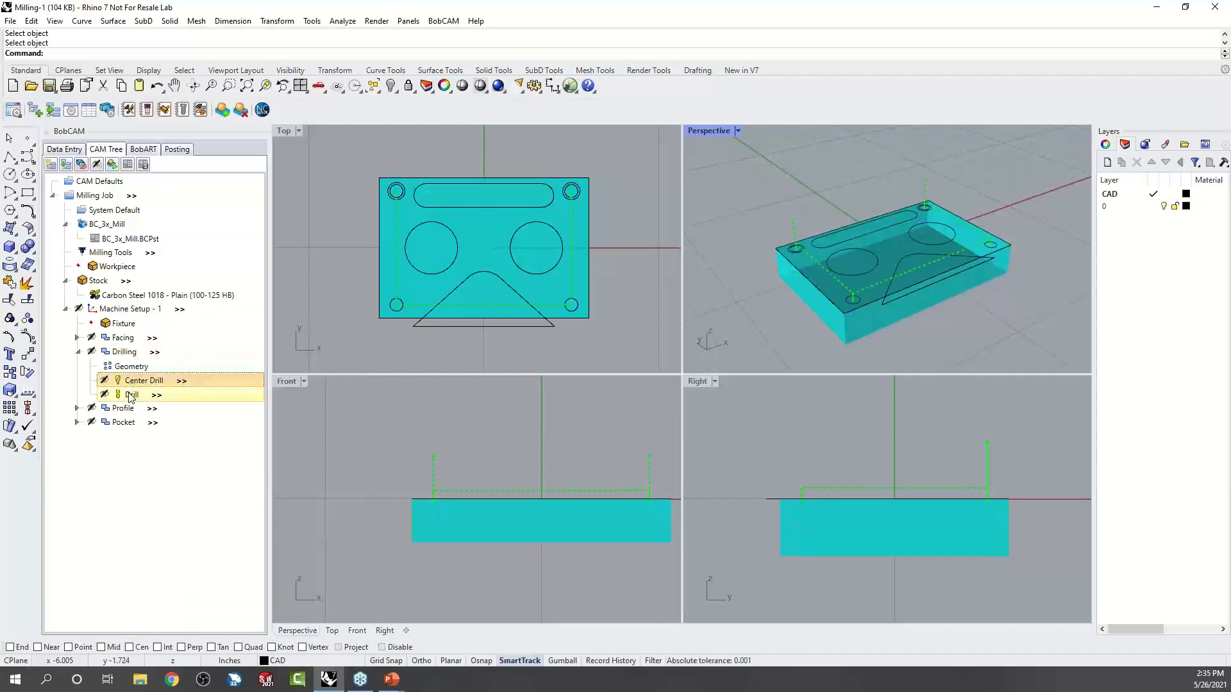
{"action": "left_click", "coordinate": [132, 396]}
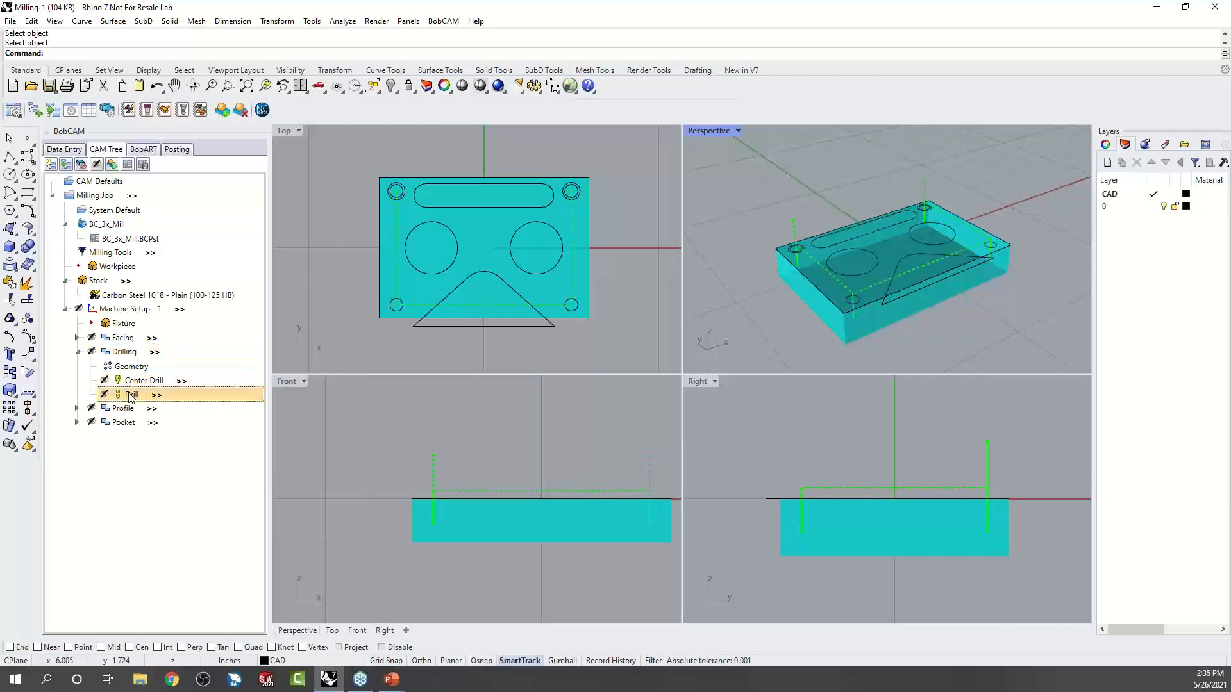
{"action": "right_click", "coordinate": [132, 396]}
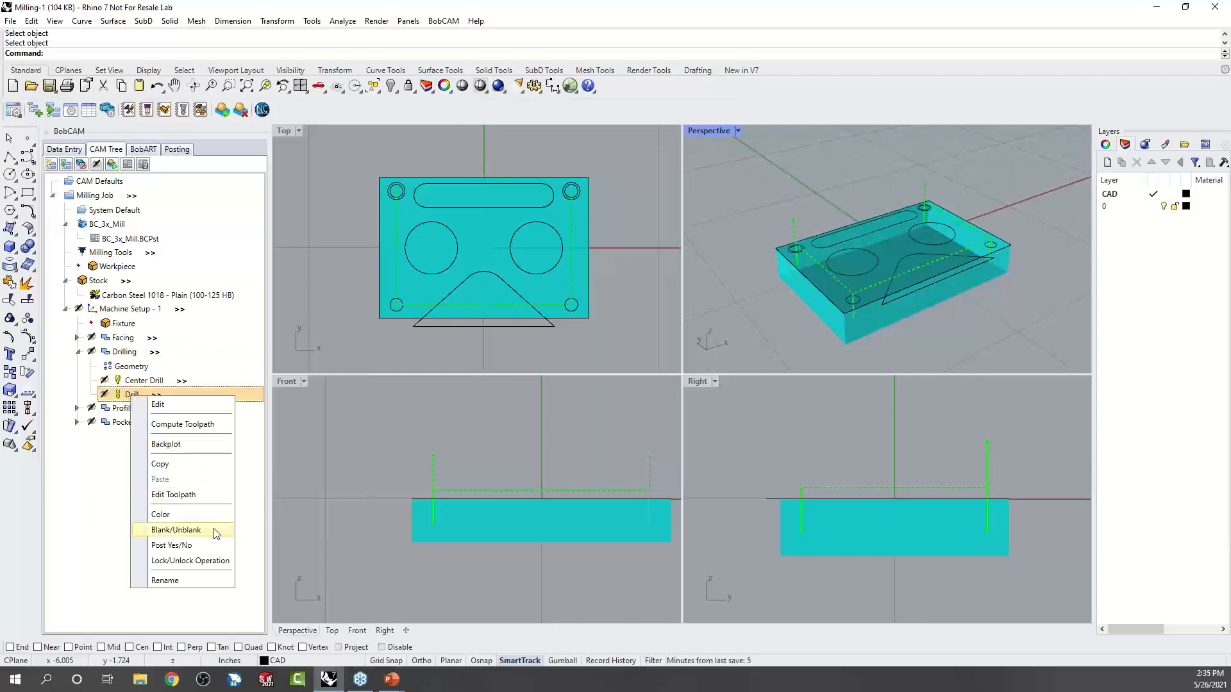
{"action": "left_click", "coordinate": [200, 444]}
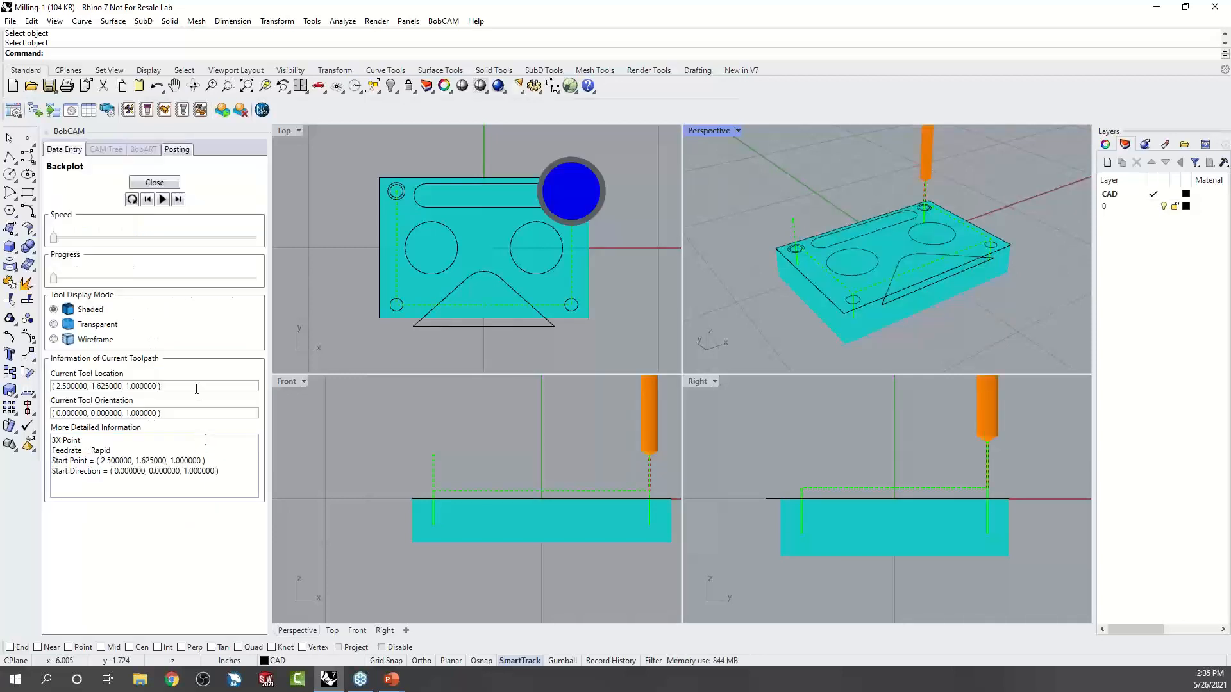
{"action": "left_click", "coordinate": [178, 200]}
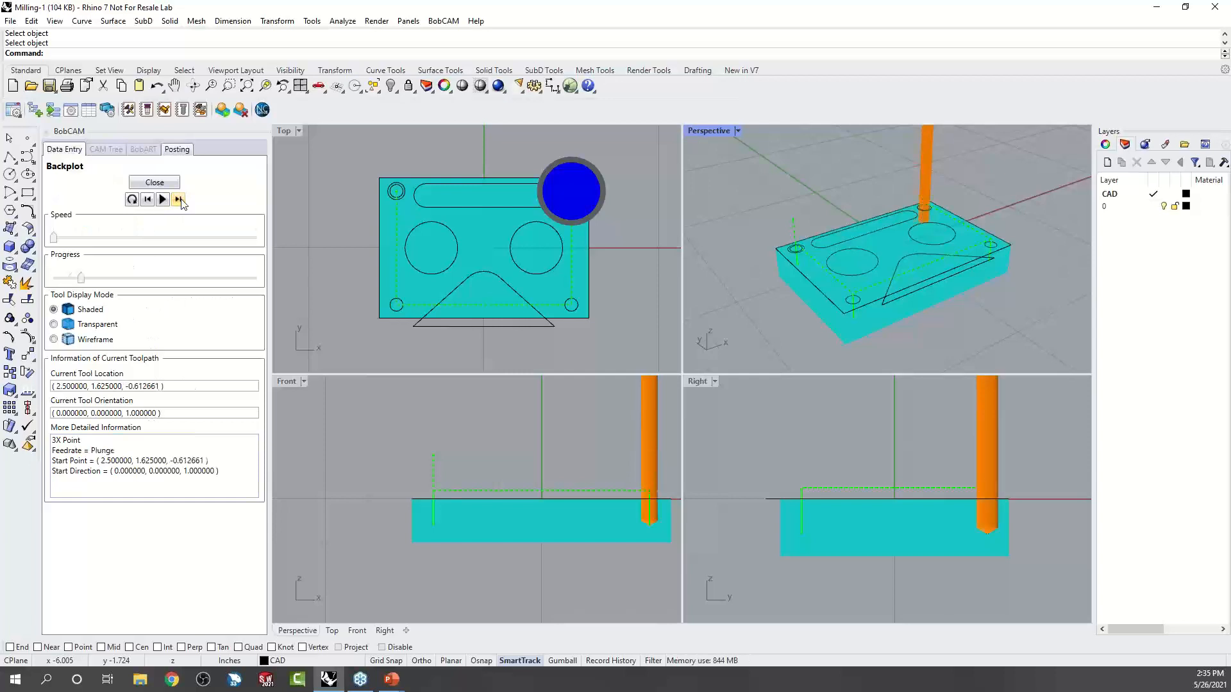
{"action": "left_click", "coordinate": [179, 200]}
{"action": "left_click", "coordinate": [179, 200]}
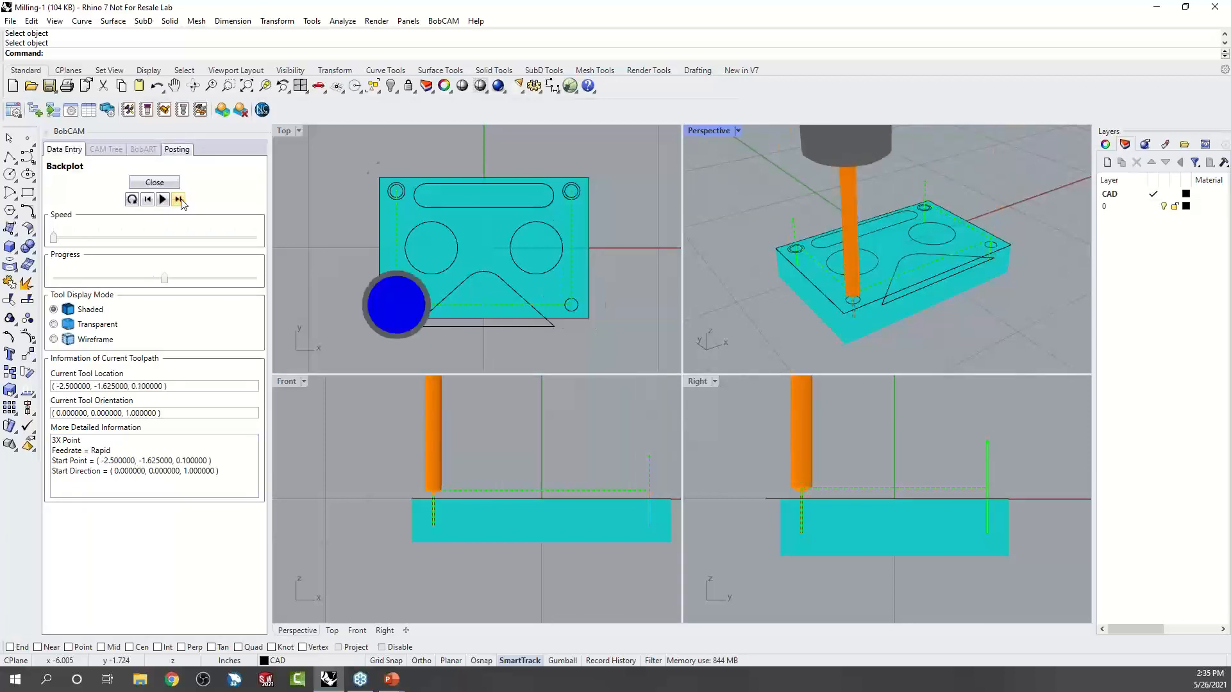
{"action": "left_click", "coordinate": [154, 182]}
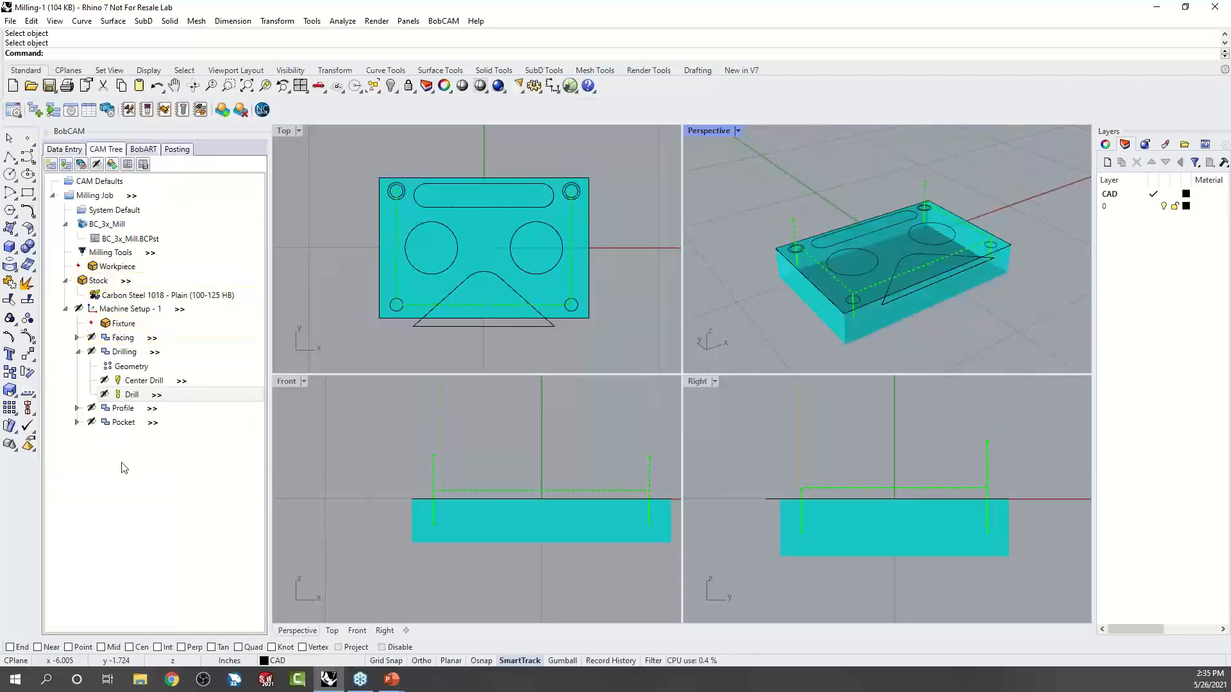
Post the milling job, review the G-code through the facing and drilling sections, and return to the CAM tree.
{"action": "left_click", "coordinate": [126, 166]}
{"action": "scroll", "coordinate": [166, 354], "scroll_direction": "down", "scroll_amount": 9}
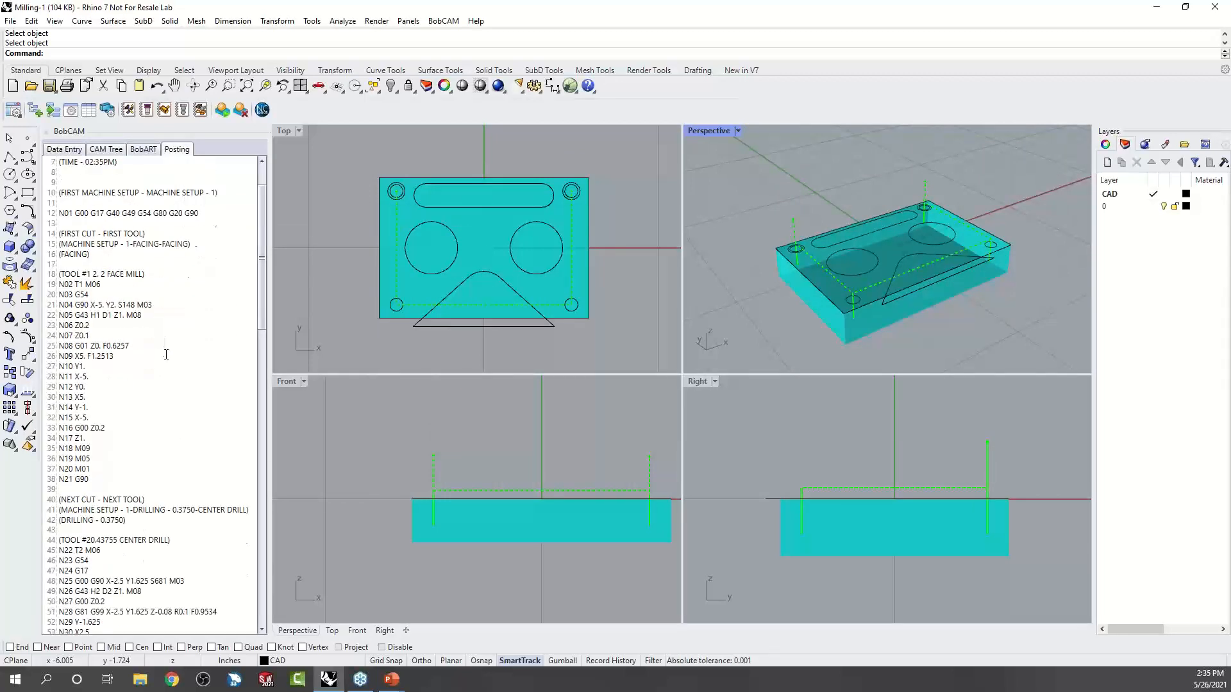
{"action": "scroll", "coordinate": [166, 354], "scroll_direction": "down", "scroll_amount": 3}
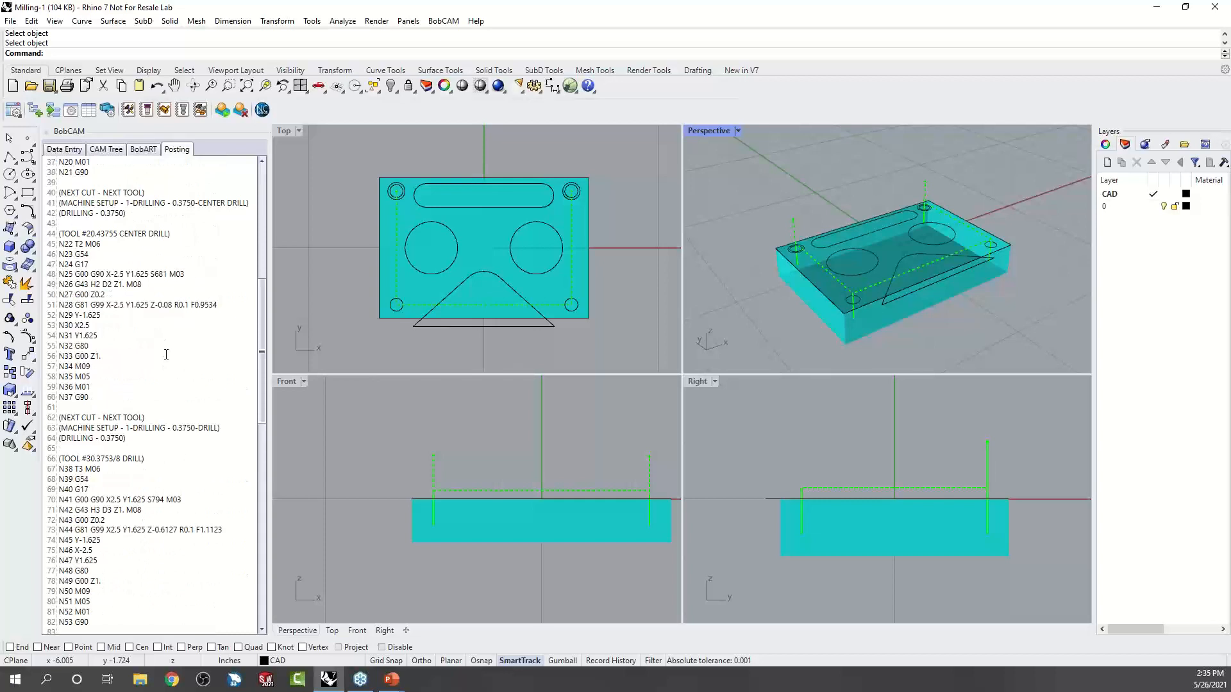
{"action": "scroll", "coordinate": [166, 354], "scroll_direction": "down", "scroll_amount": 4}
{"action": "left_click", "coordinate": [105, 149]}
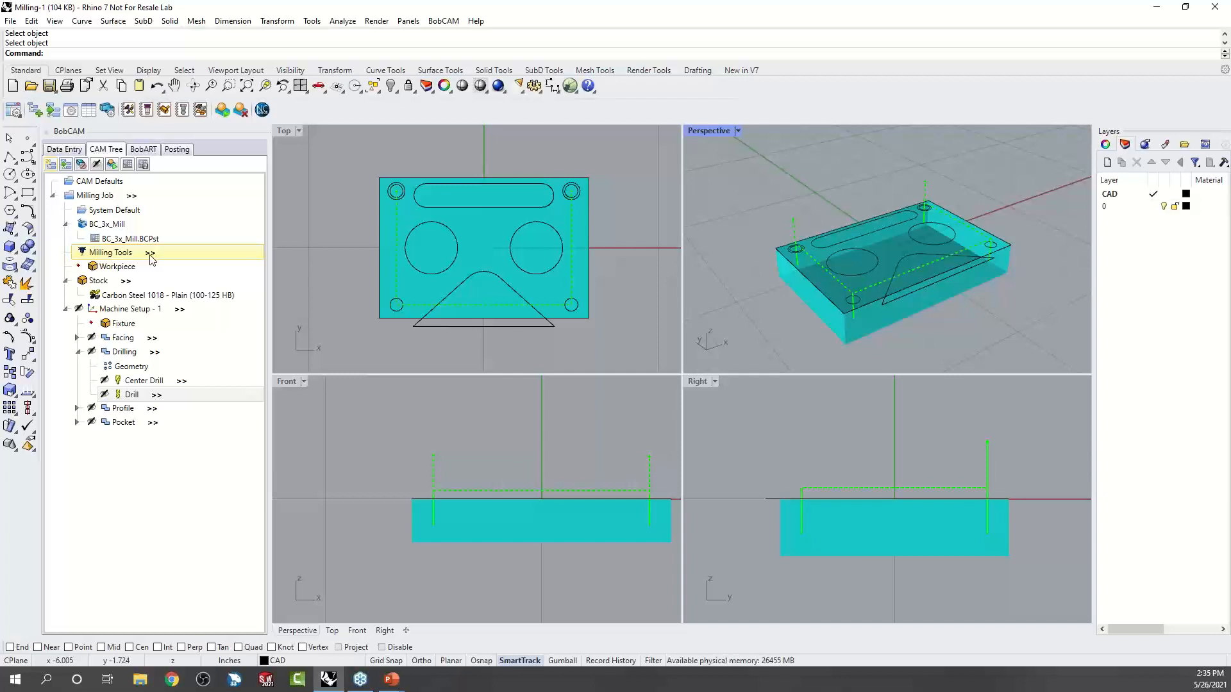
Generate a setup sheet for the Milling Job using the Mill SetupSheet template.
{"action": "right_click", "coordinate": [97, 196]}
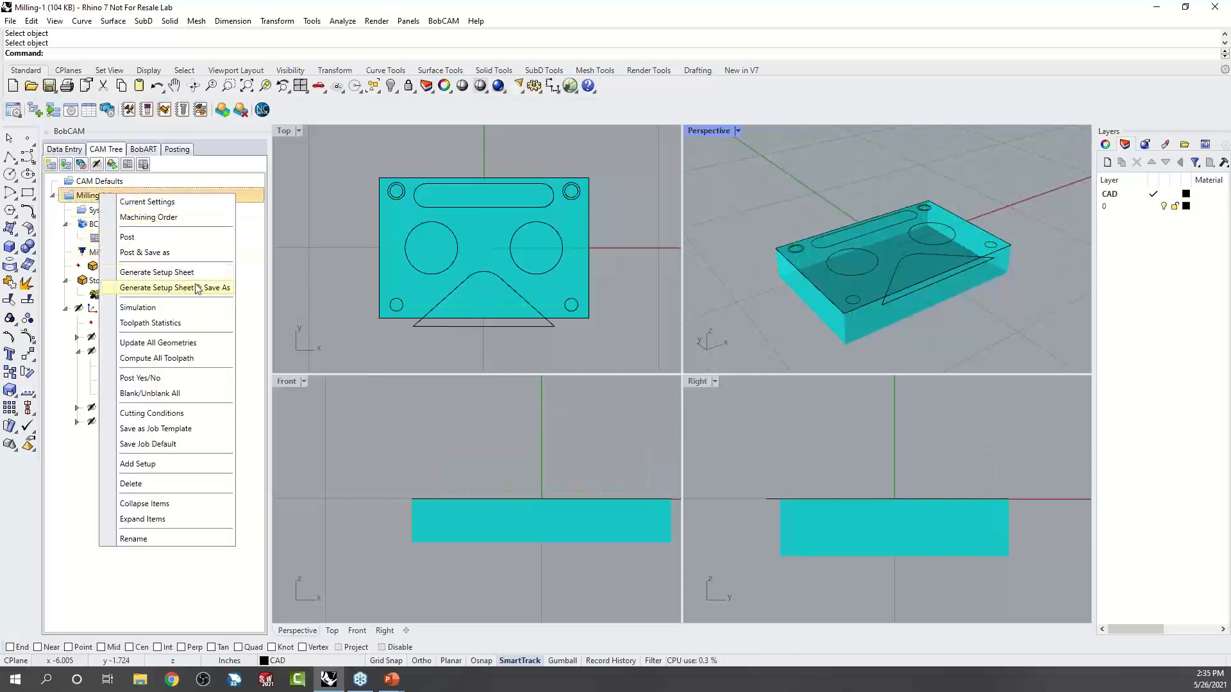
{"action": "left_click", "coordinate": [211, 277]}
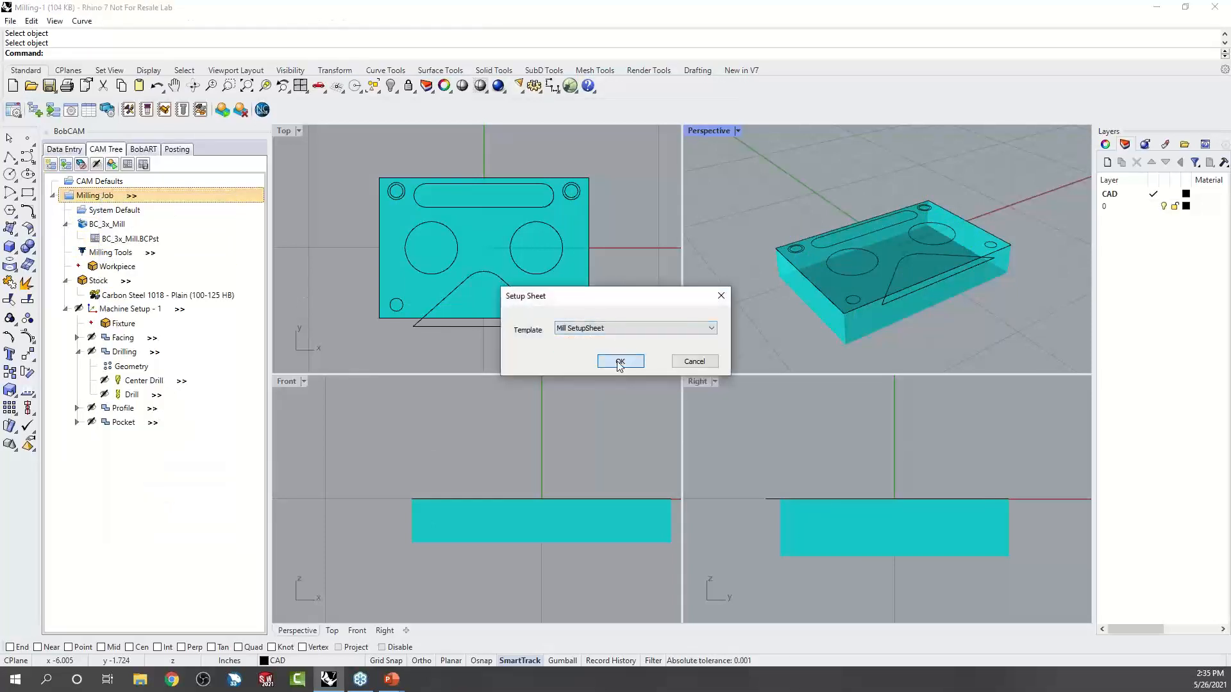
{"action": "left_click", "coordinate": [620, 362]}
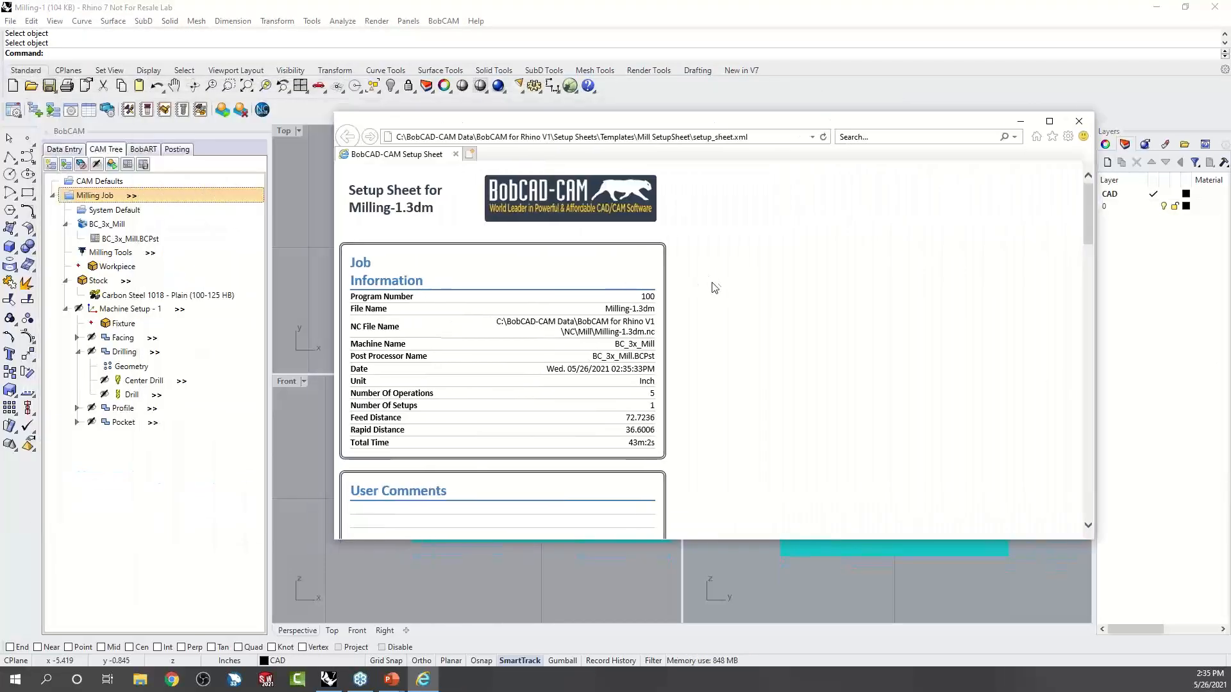
Review the setup sheet's part model, stock information and operation details, and minimize its window.
{"action": "scroll", "coordinate": [735, 291], "scroll_direction": "down", "scroll_amount": 5}
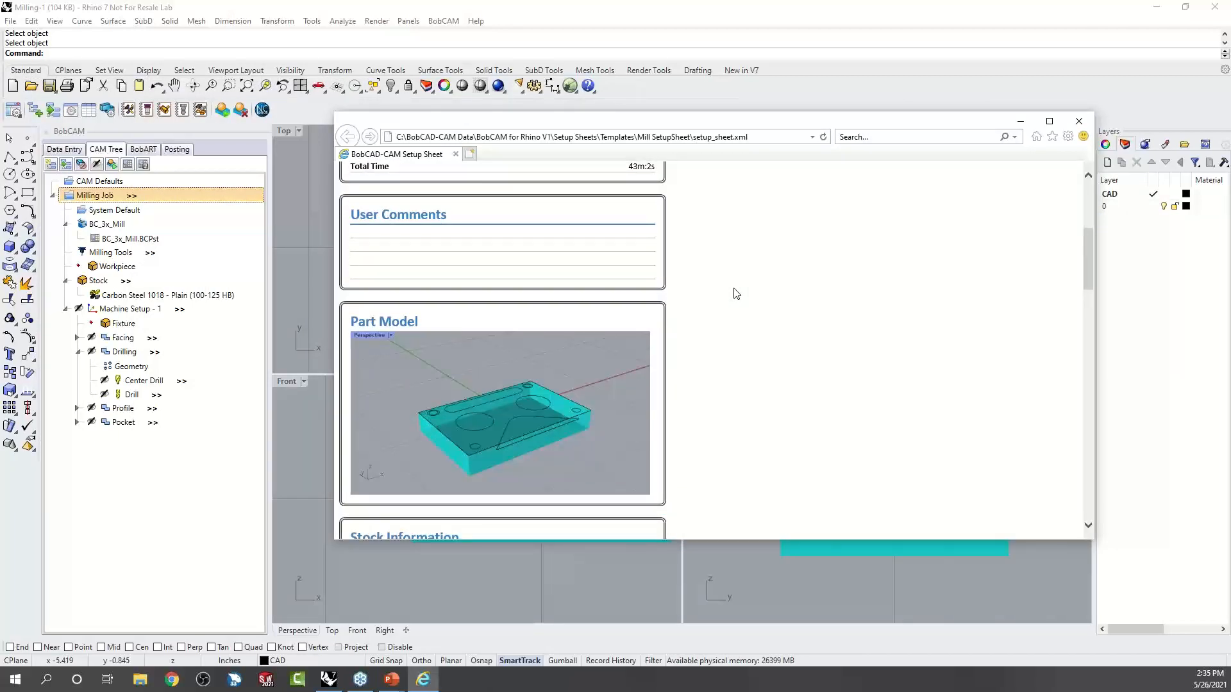
{"action": "scroll", "coordinate": [737, 293], "scroll_direction": "down", "scroll_amount": 15}
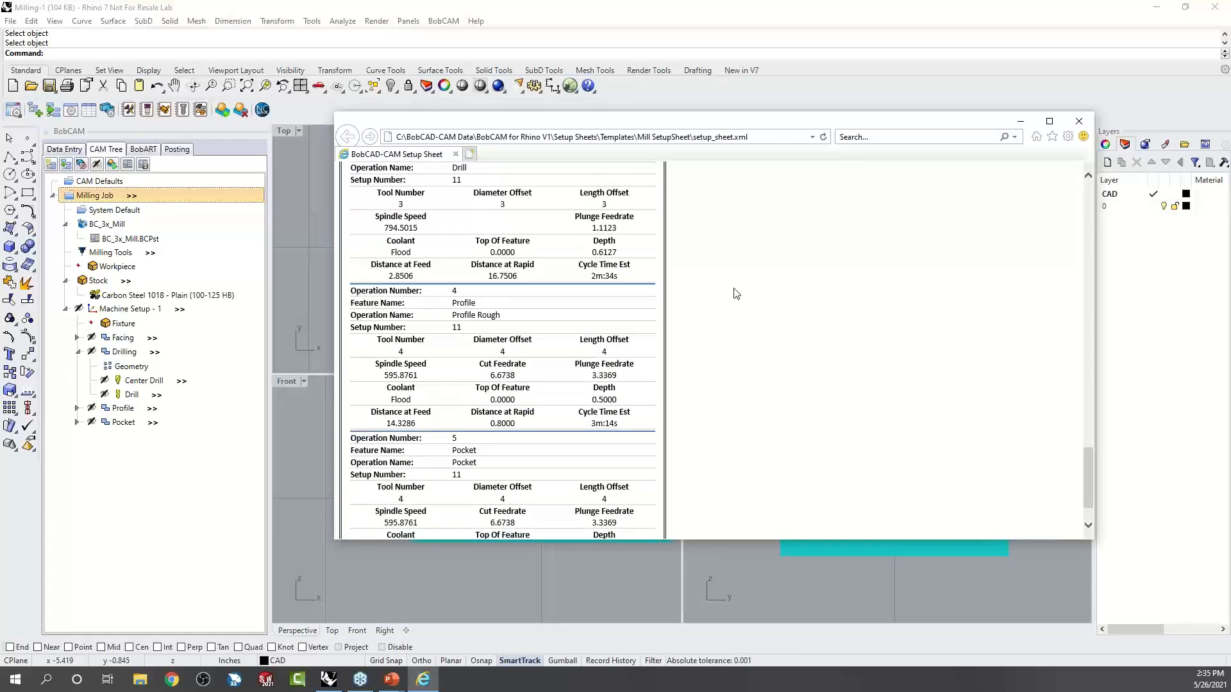
{"action": "scroll", "coordinate": [736, 293], "scroll_direction": "up", "scroll_amount": 5}
{"action": "scroll", "coordinate": [736, 293], "scroll_direction": "up", "scroll_amount": 10}
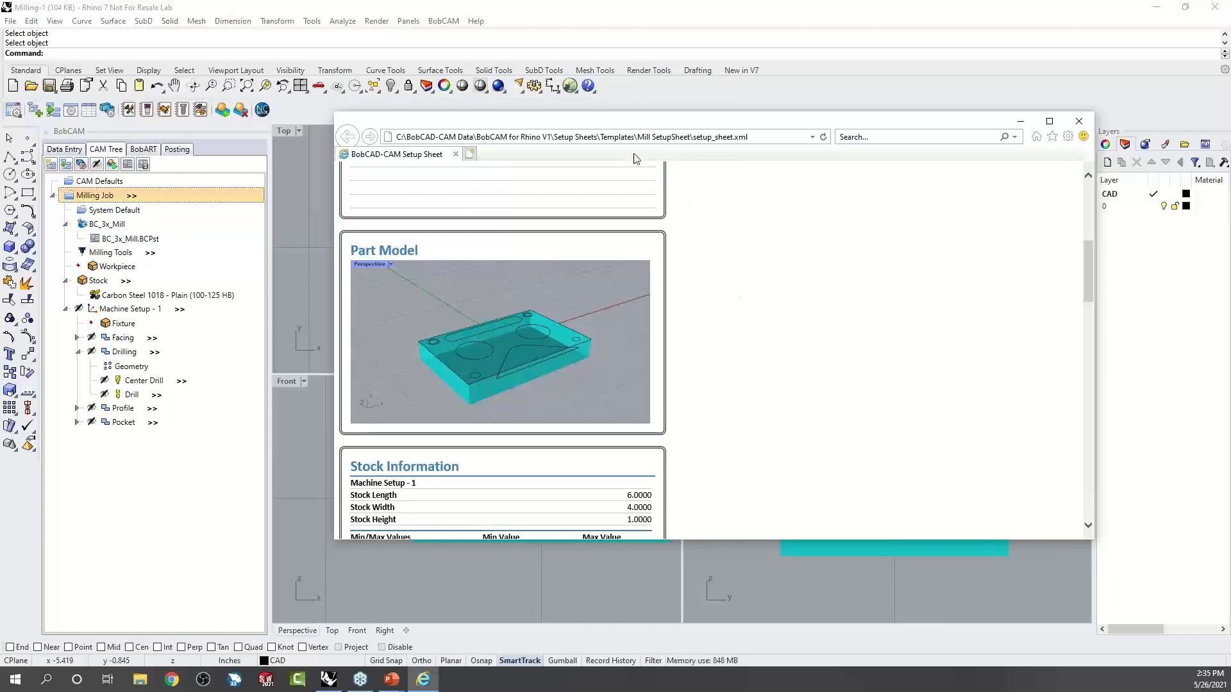
{"action": "left_click_drag", "start_coordinate": [619, 123], "coordinate": [912, 127]}
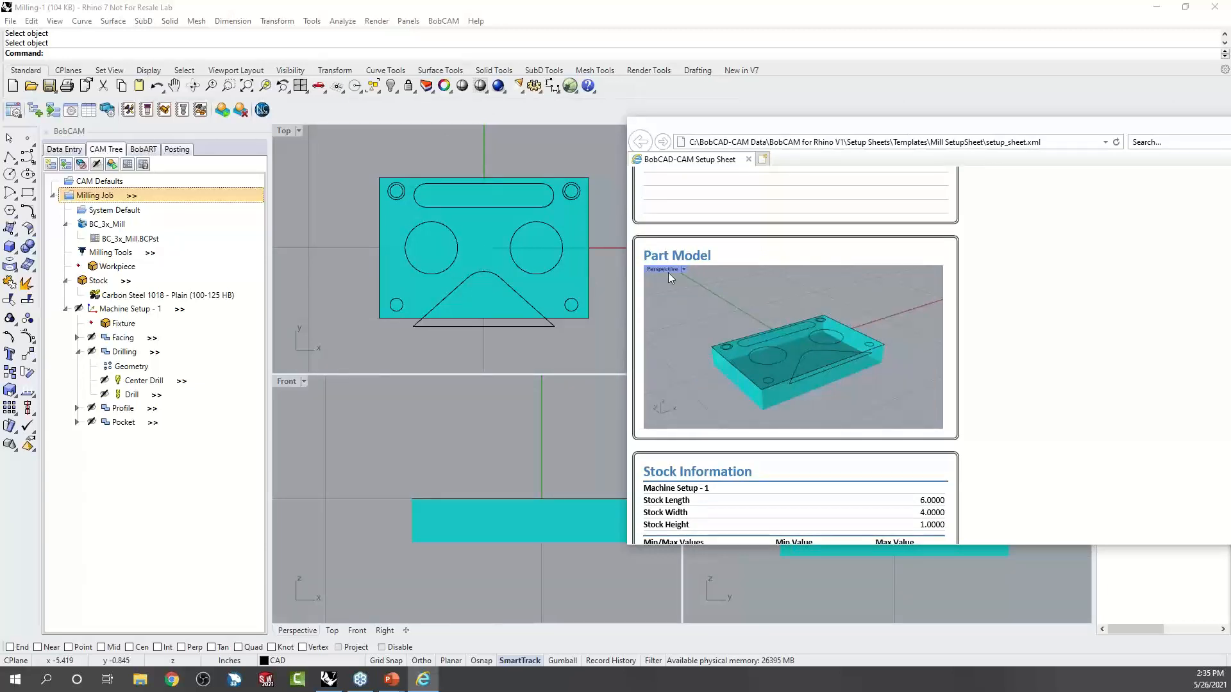
{"action": "left_click_drag", "start_coordinate": [876, 127], "coordinate": [440, 161]}
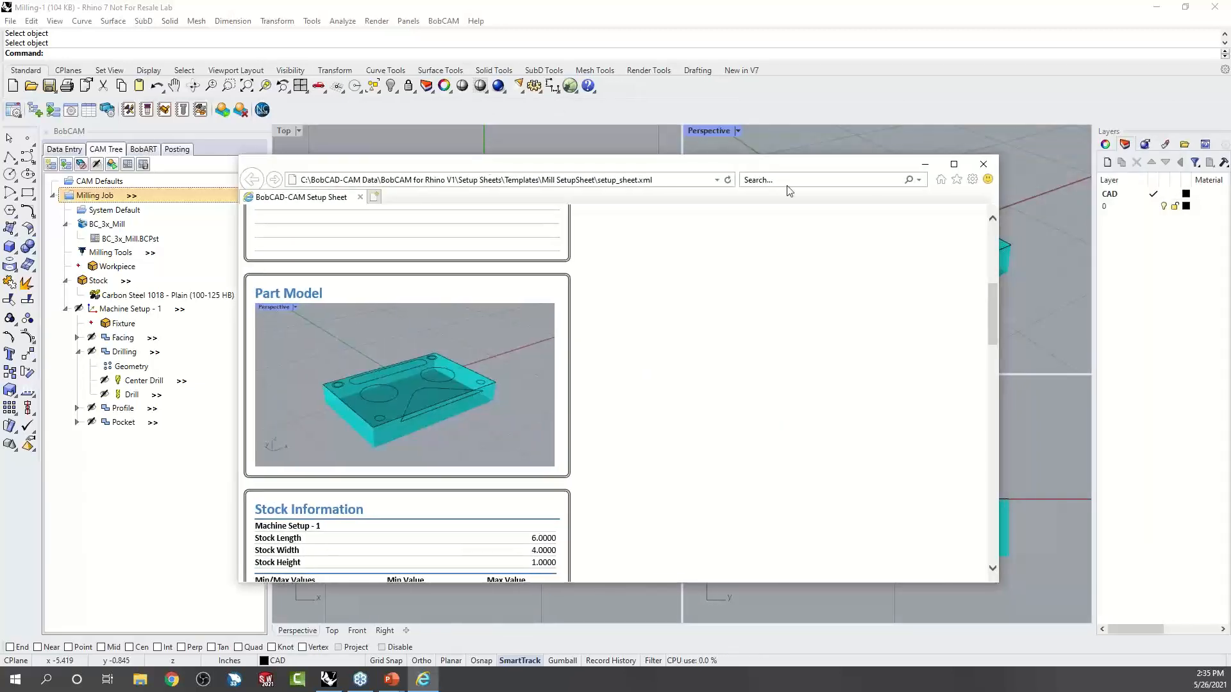
{"action": "left_click", "coordinate": [921, 165]}
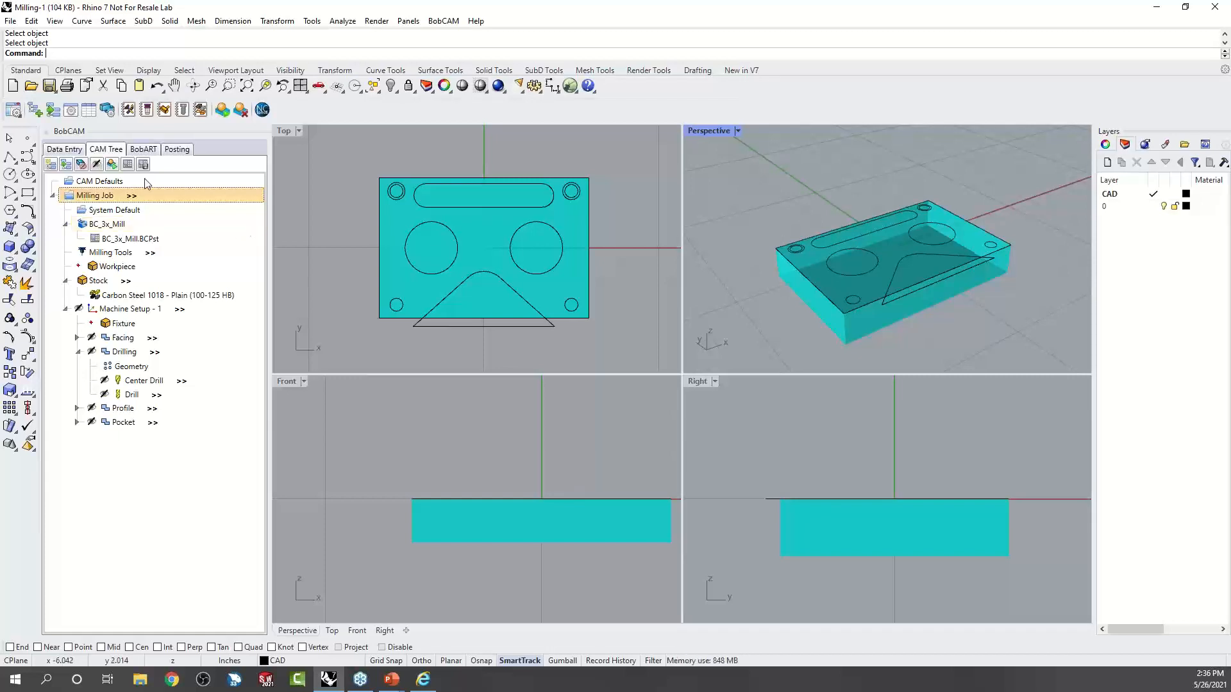
Maximize the Top viewport, launch the machine simulation in it, and inspect the workpiece on the machine table up close.
{"action": "left_click", "coordinate": [111, 165]}
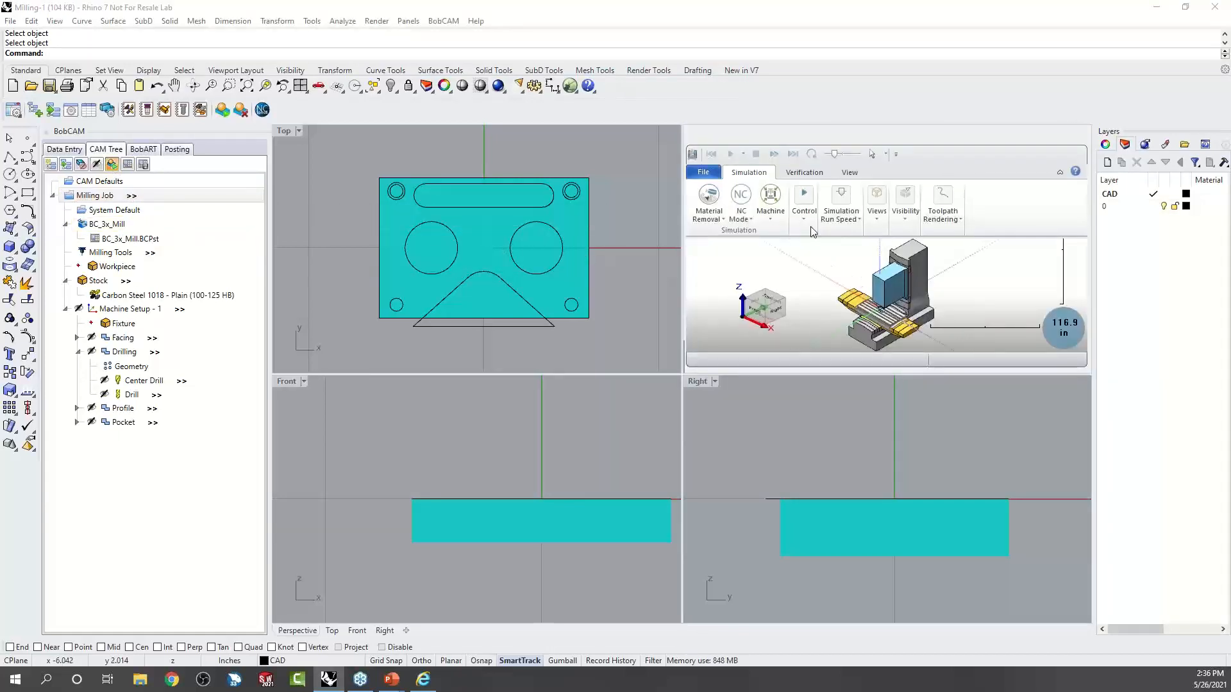
{"action": "left_click", "coordinate": [1013, 138]}
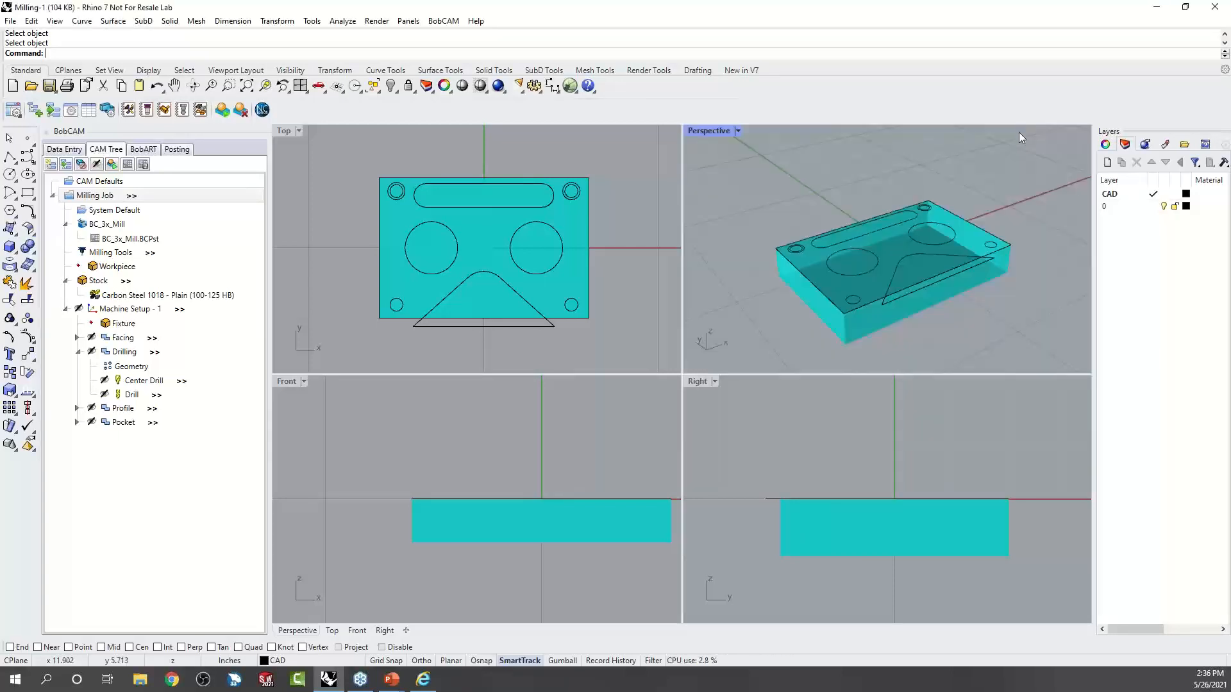
{"action": "double_click", "coordinate": [284, 131]}
{"action": "left_click", "coordinate": [113, 165]}
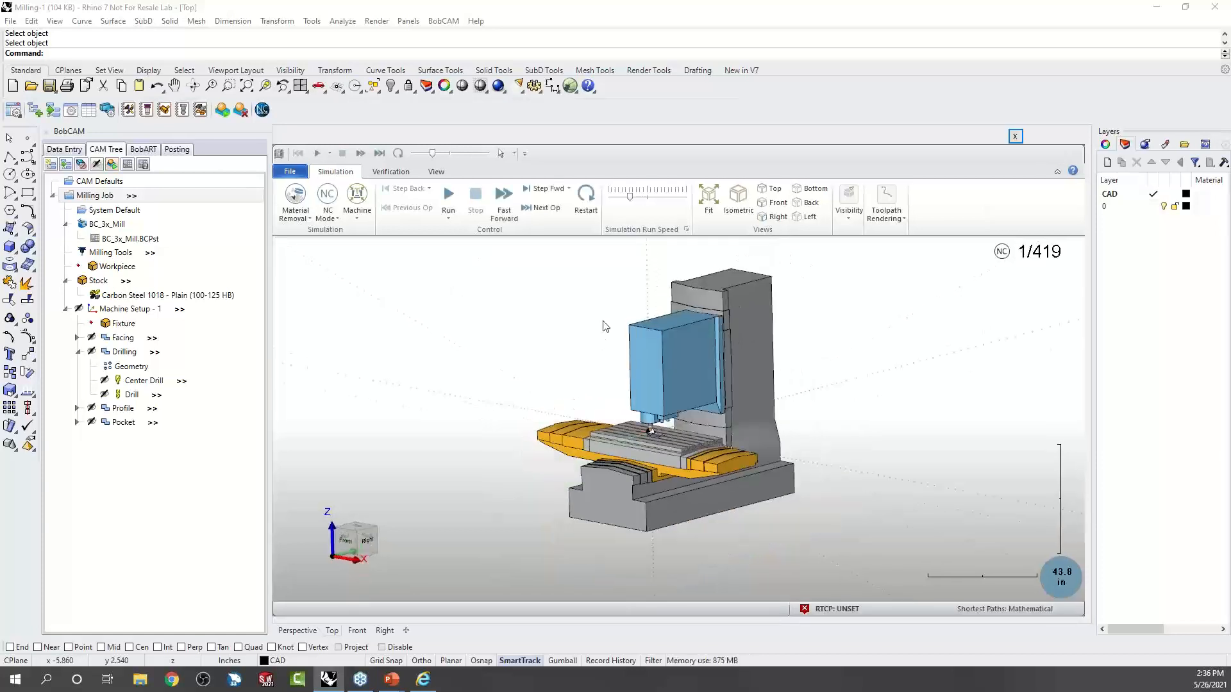
{"action": "scroll", "coordinate": [619, 392], "scroll_direction": "up", "scroll_amount": 1}
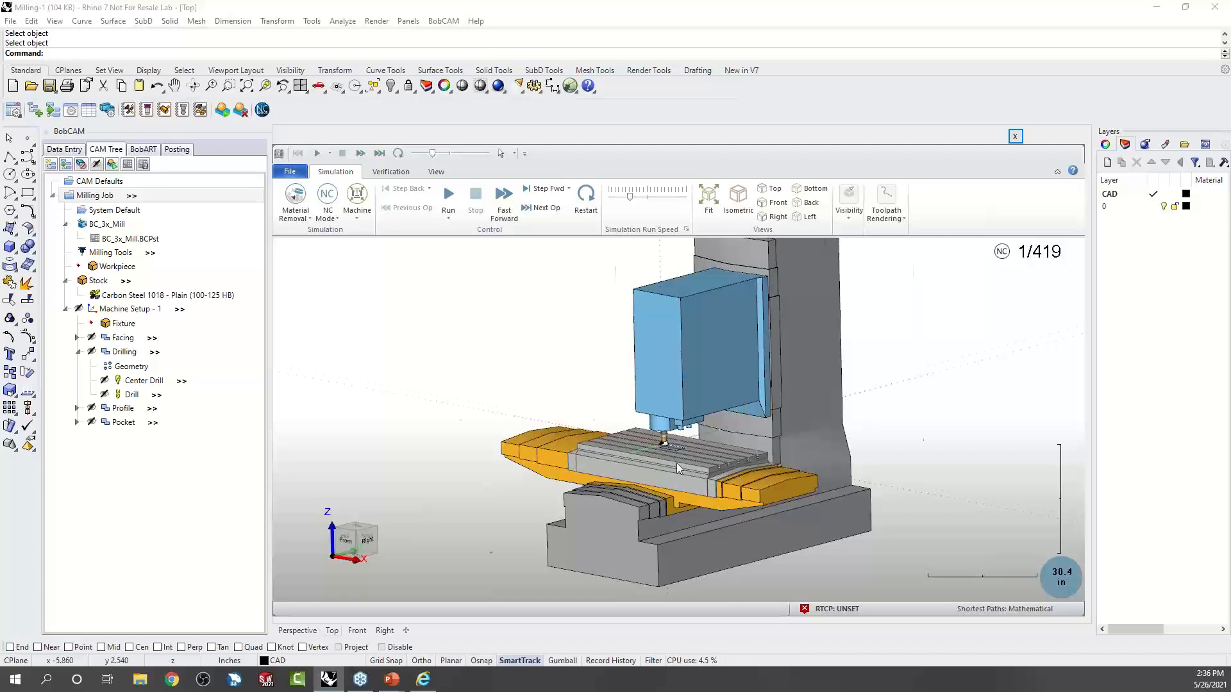
{"action": "scroll", "coordinate": [676, 463], "scroll_direction": "up", "scroll_amount": 2}
{"action": "scroll", "coordinate": [675, 454], "scroll_direction": "up", "scroll_amount": 1}
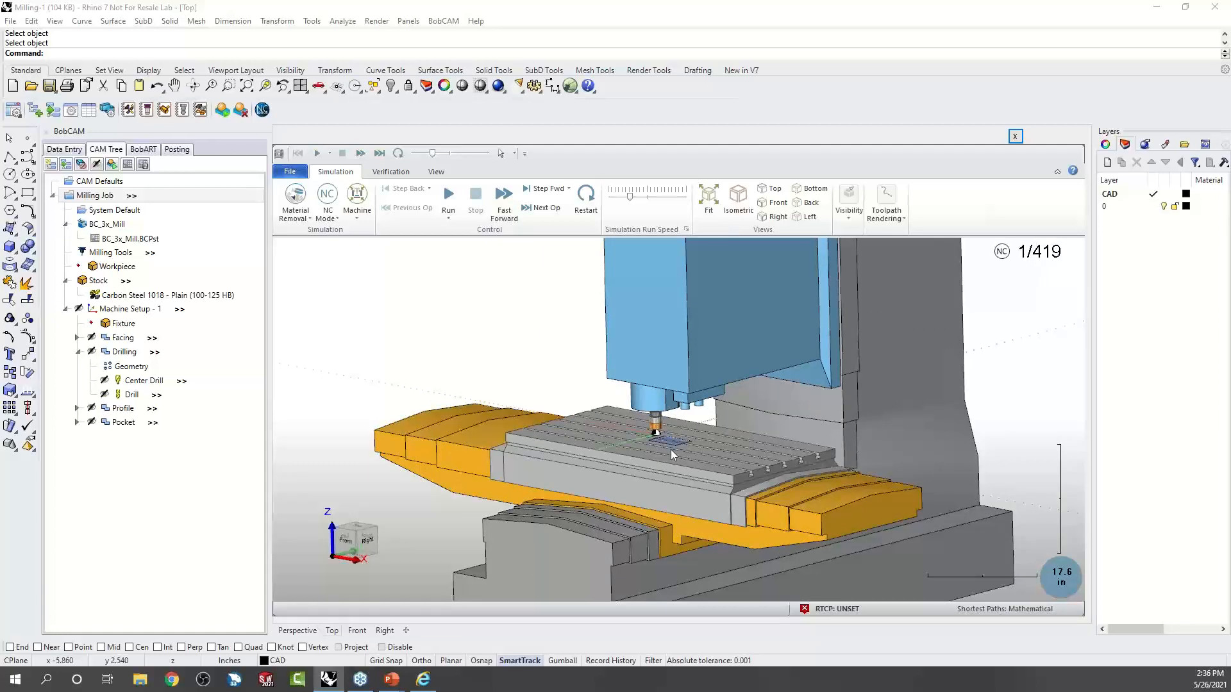
{"action": "scroll", "coordinate": [670, 449], "scroll_direction": "up", "scroll_amount": 1}
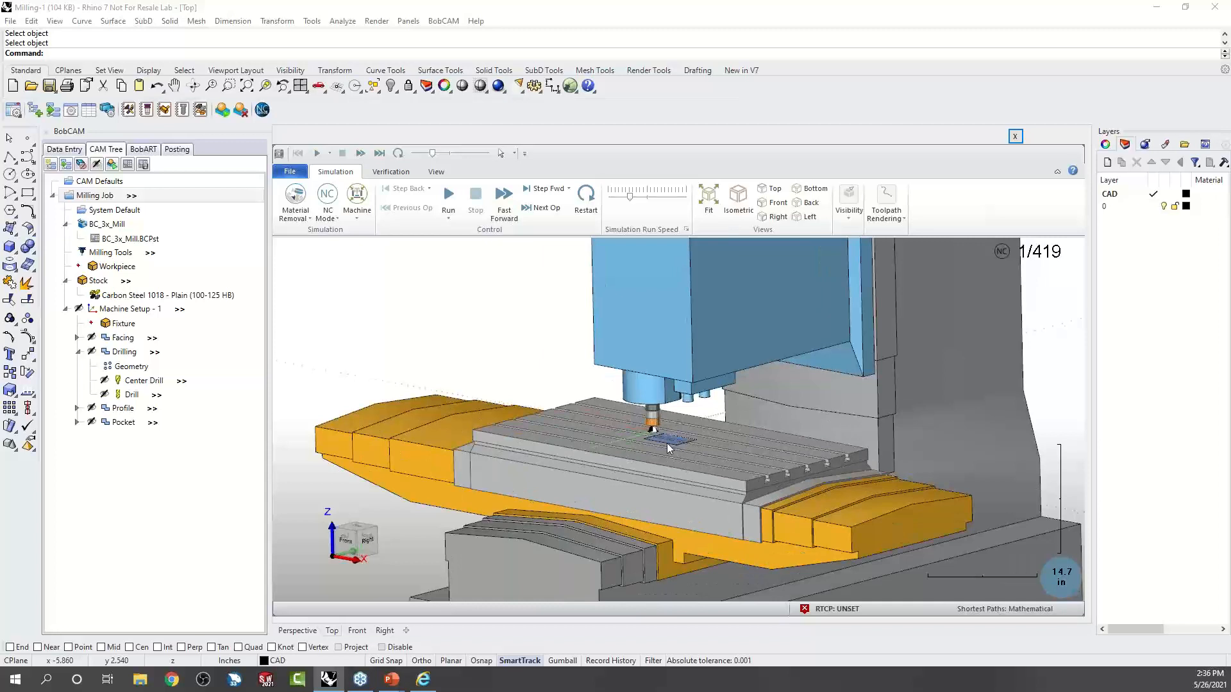
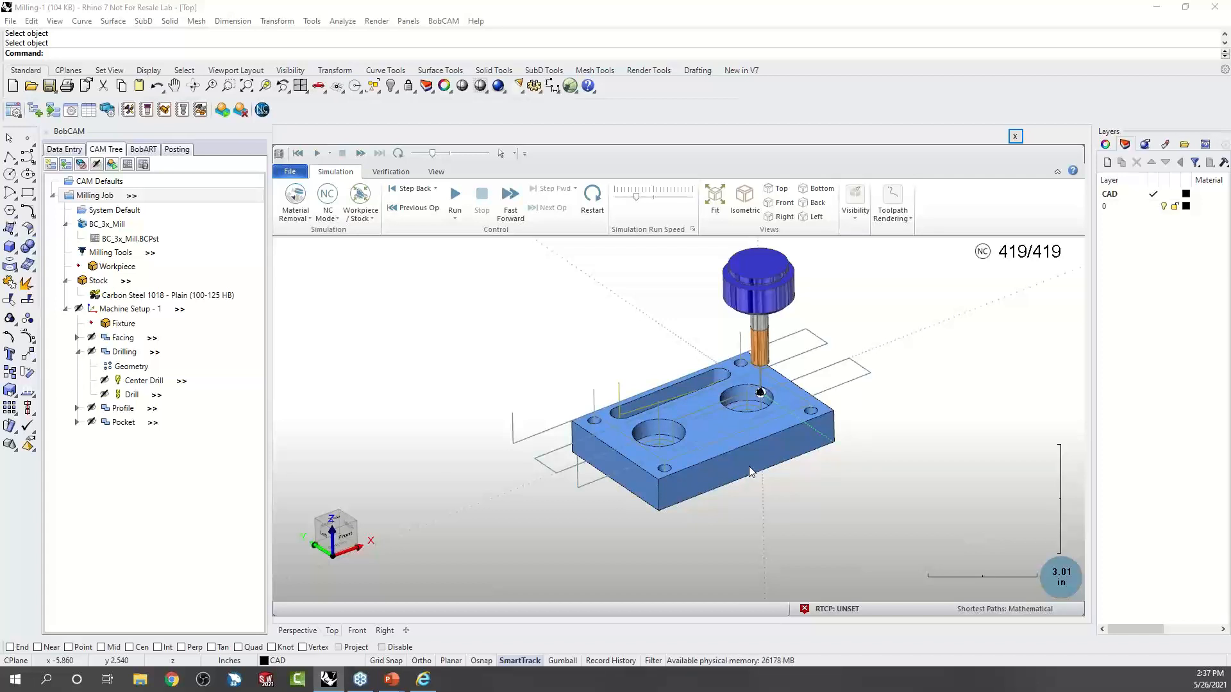
Show the simulation's toolpath analysis by operation number and hide it again.
{"action": "left_click", "coordinate": [436, 172]}
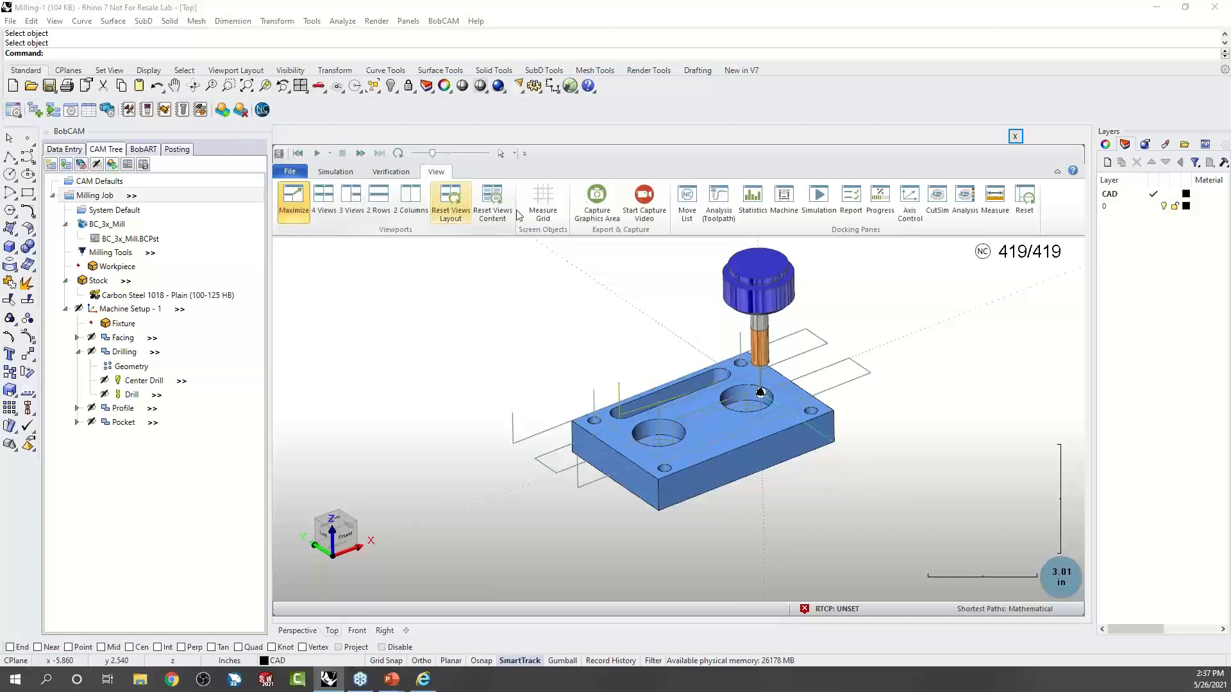
{"action": "left_click", "coordinate": [719, 202]}
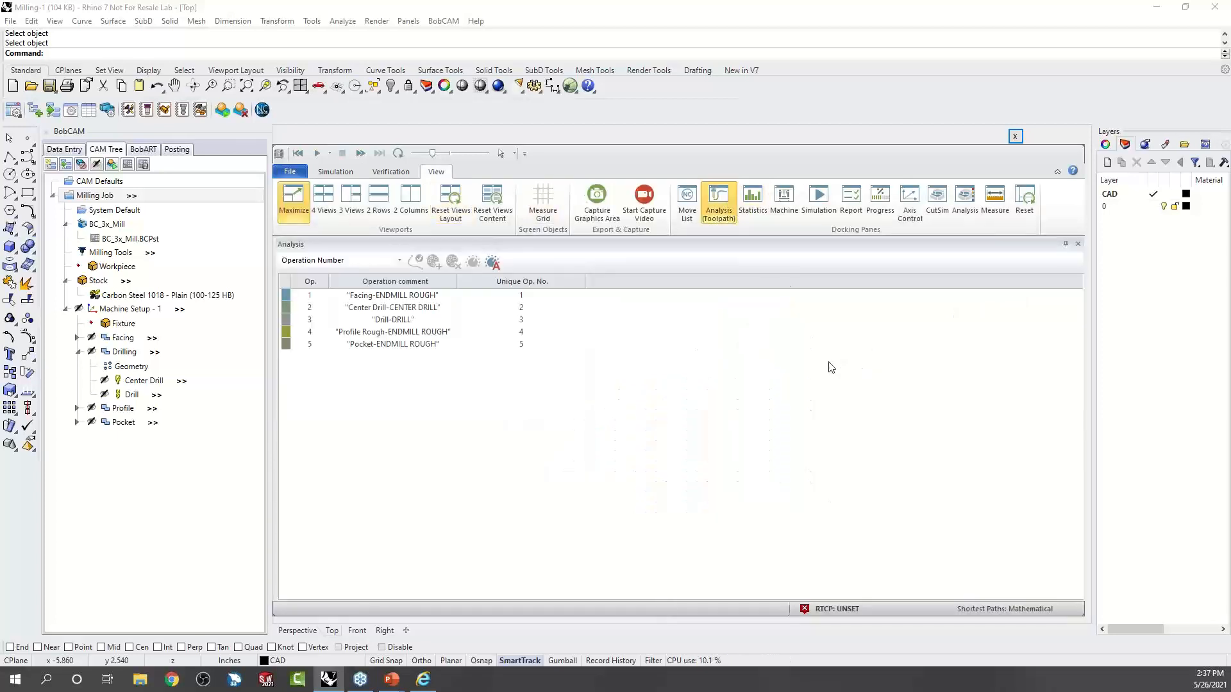
{"action": "left_click", "coordinate": [726, 220]}
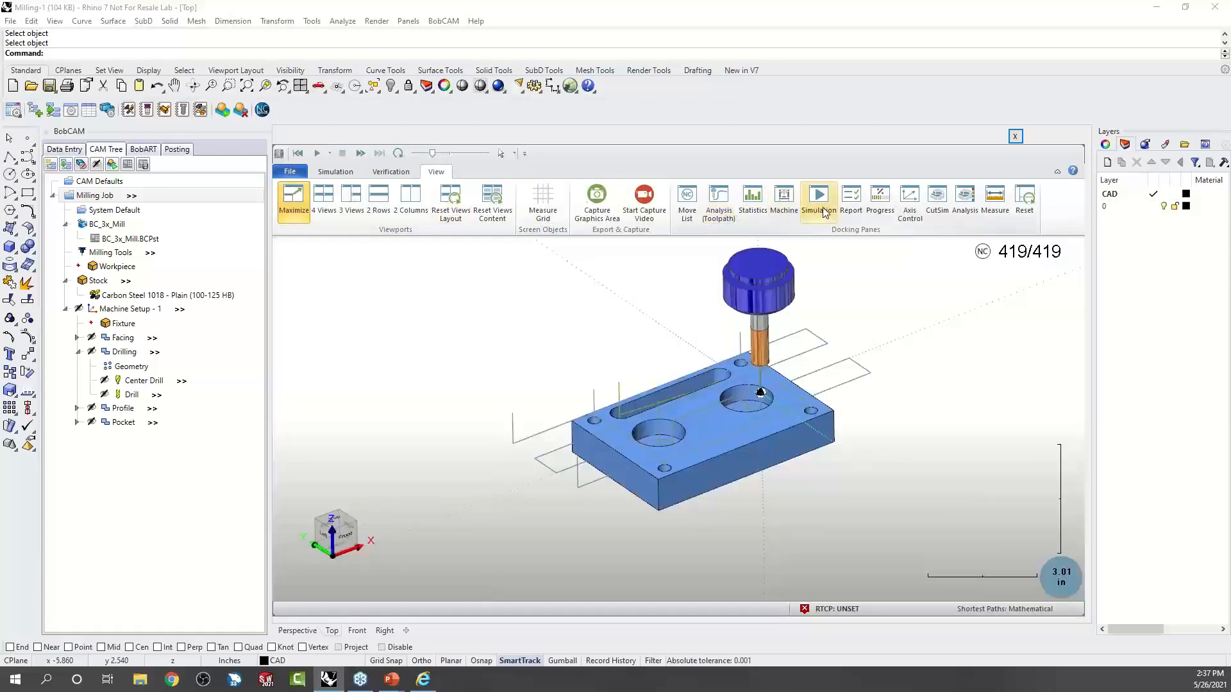
Color the simulated workpiece by operation number in the stock analysis, and close the analysis pane.
{"action": "left_click", "coordinate": [967, 205]}
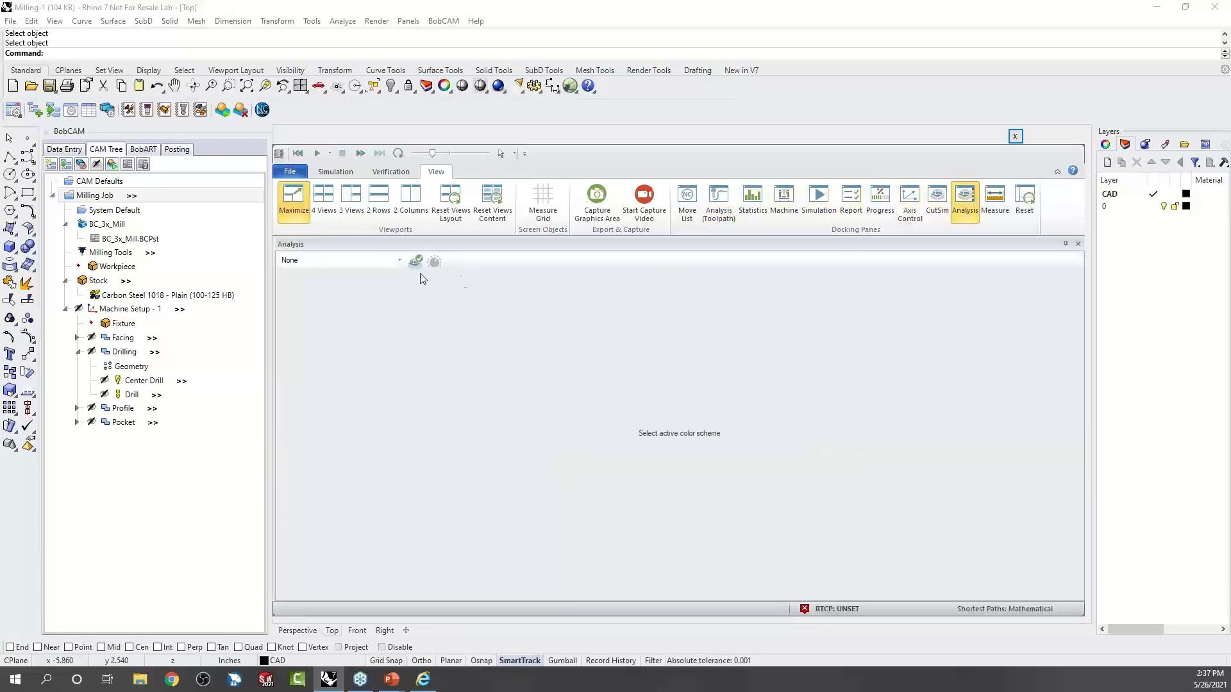
{"action": "left_click", "coordinate": [399, 260]}
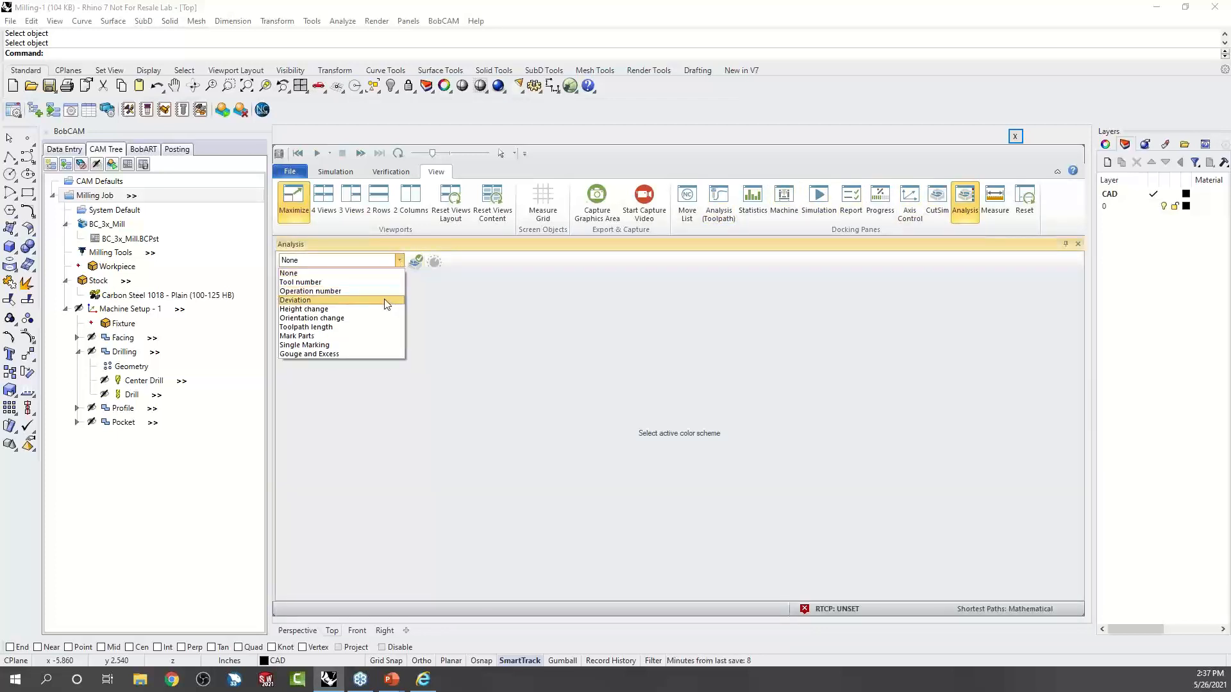
{"action": "left_click", "coordinate": [394, 301]}
{"action": "left_click", "coordinate": [691, 312]}
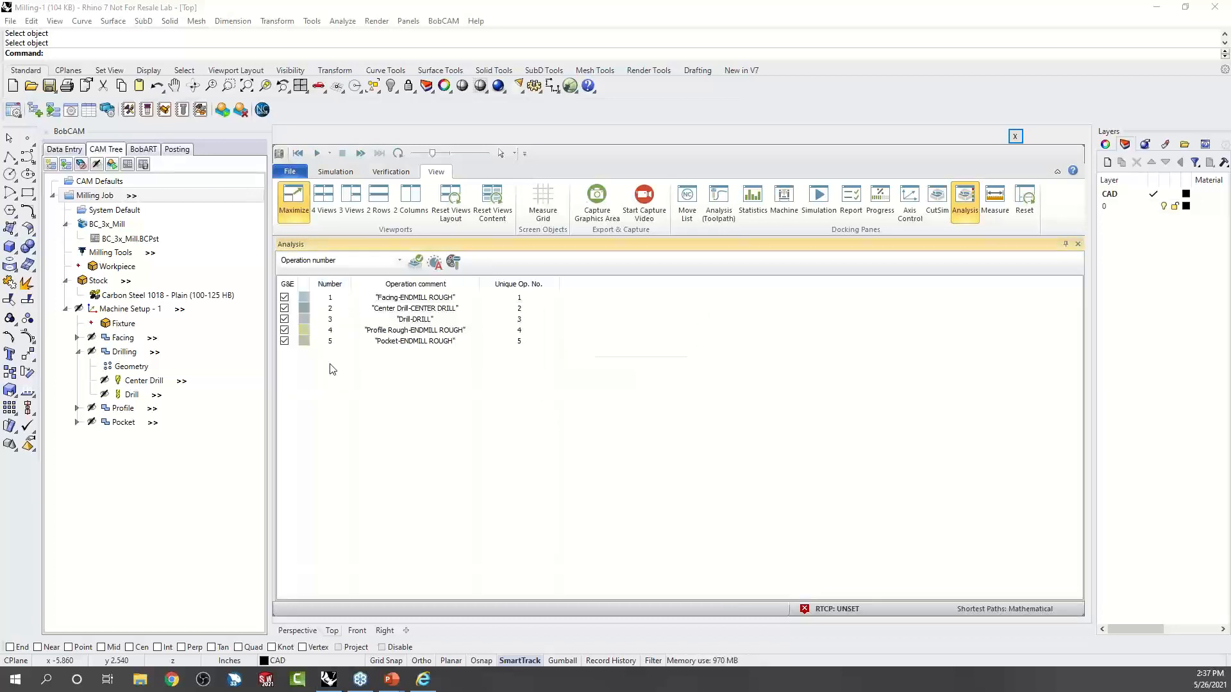
{"action": "left_click", "coordinate": [1078, 245]}
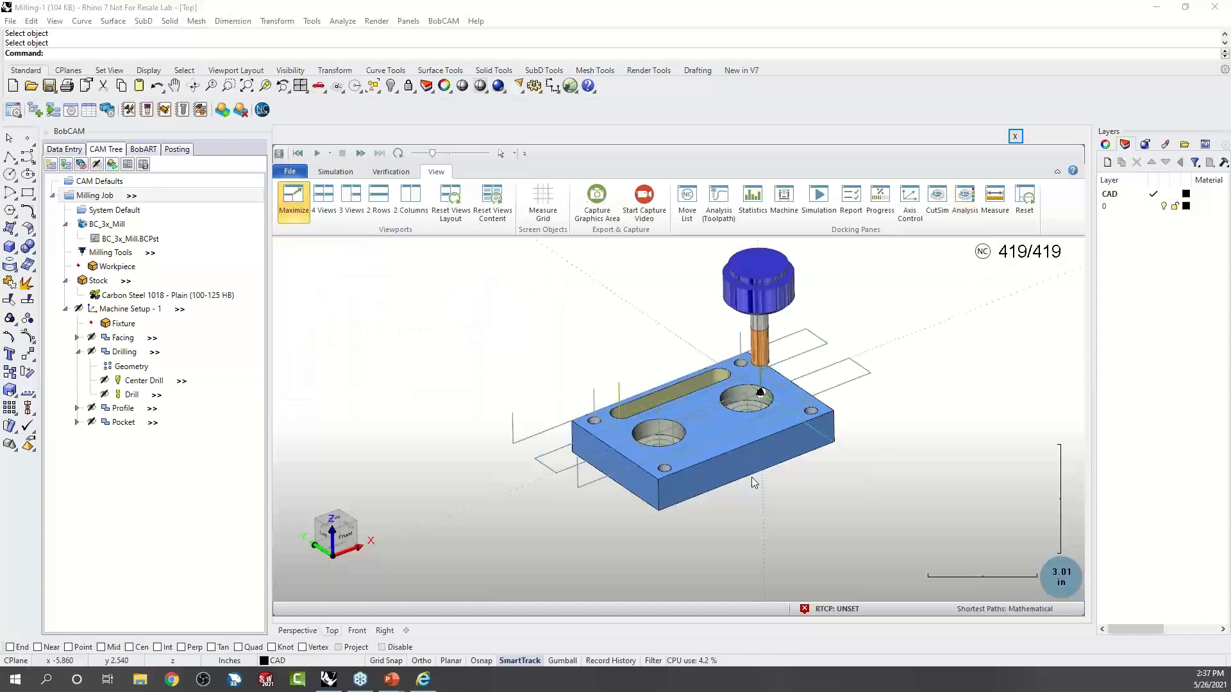
Check the colored part in the simulation, and display the Move List and toolpath Analysis panes.
{"action": "mouse_move", "coordinate": [788, 482]}
{"action": "middle_mouse_down"}
{"action": "mouse_move", "coordinate": [795, 513]}
{"action": "mouse_move", "coordinate": [797, 467]}
{"action": "middle_mouse_up"}
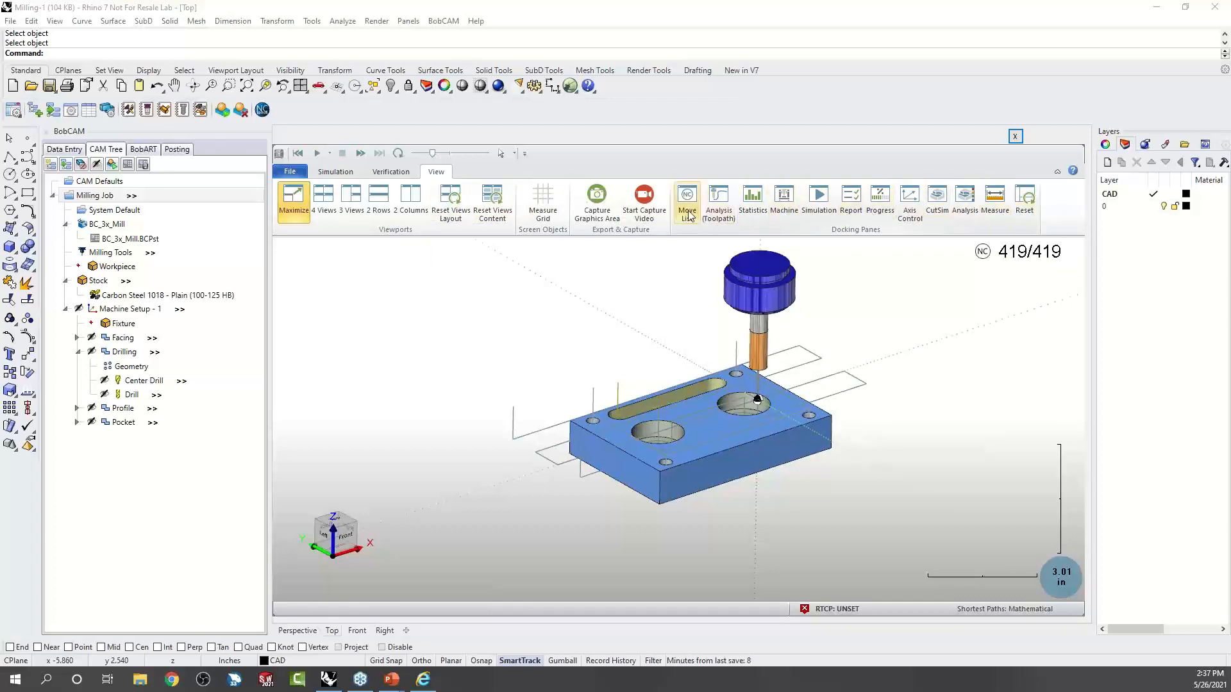
{"action": "left_click", "coordinate": [687, 200]}
{"action": "left_click", "coordinate": [718, 202]}
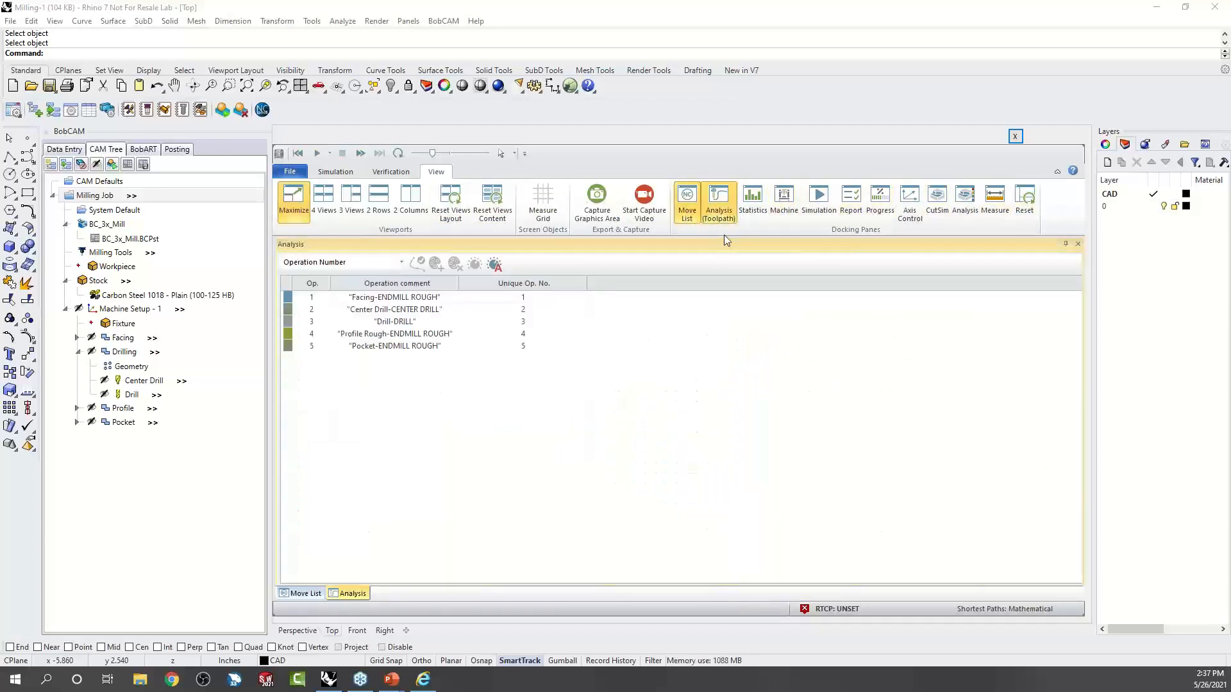
Show the simulation's Statistics pane, and hide the Statistics, toolpath Analysis and Move List panes, checking the Move List once more.
{"action": "left_click", "coordinate": [752, 200]}
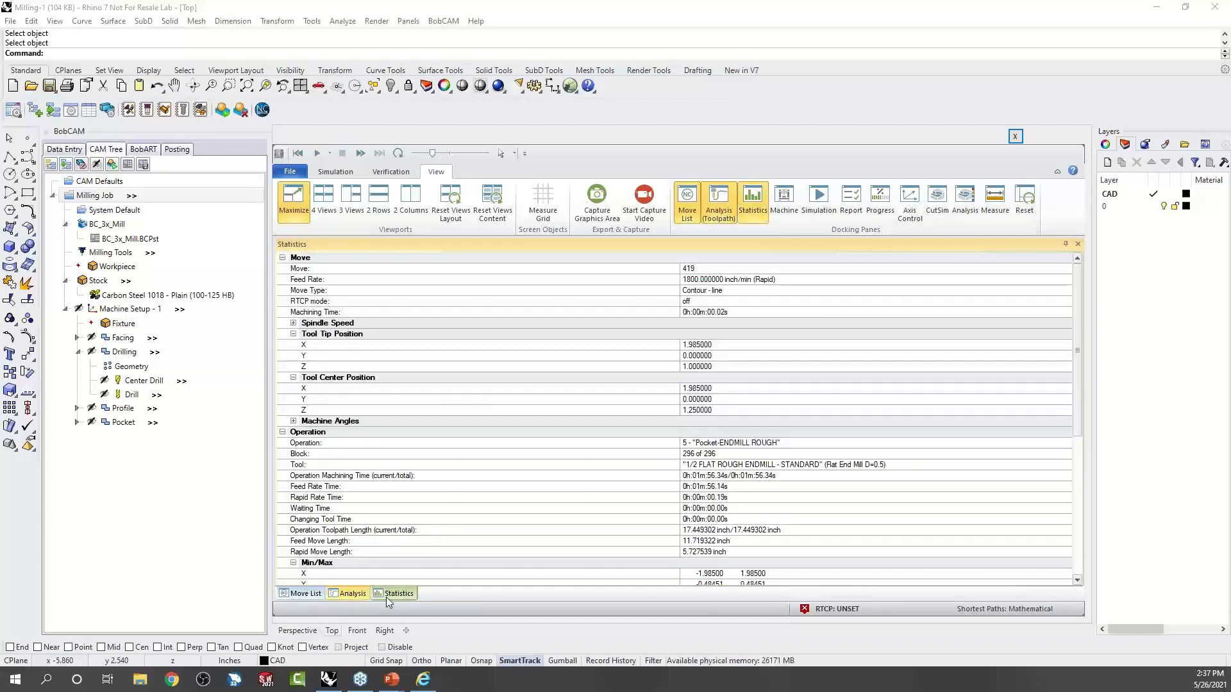
{"action": "left_click", "coordinate": [747, 215]}
{"action": "left_click", "coordinate": [719, 204]}
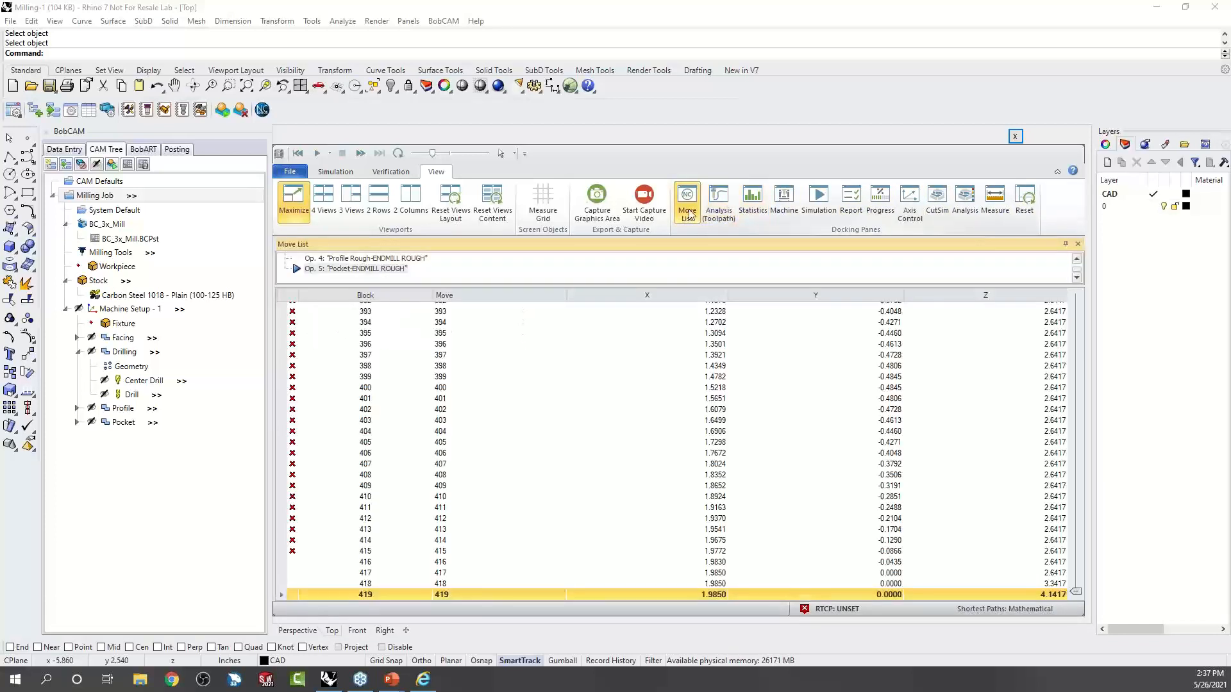
{"action": "left_click", "coordinate": [687, 202]}
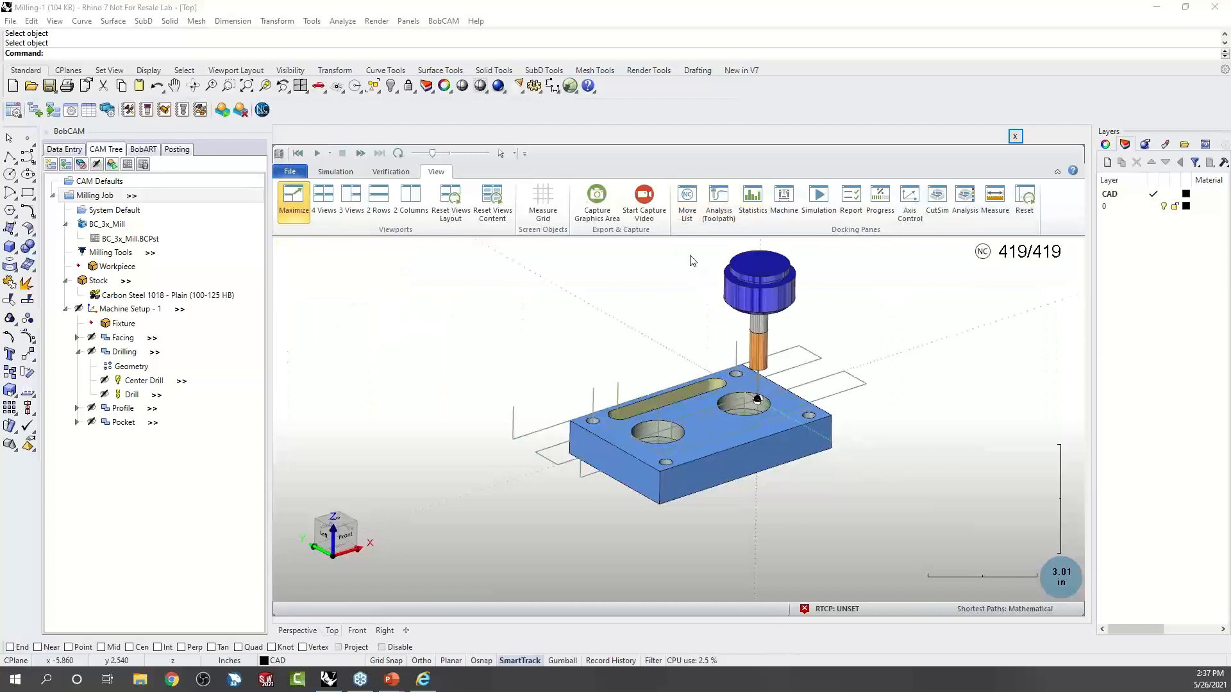
{"action": "left_click", "coordinate": [687, 200]}
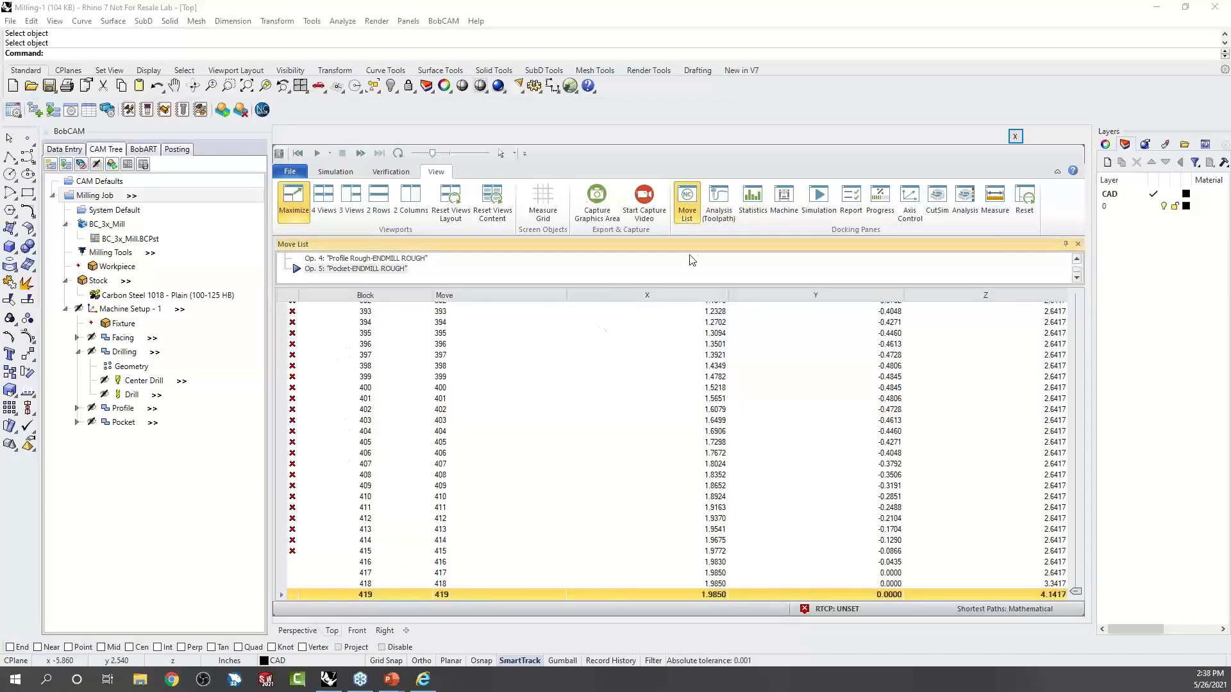
{"action": "left_click", "coordinate": [687, 204]}
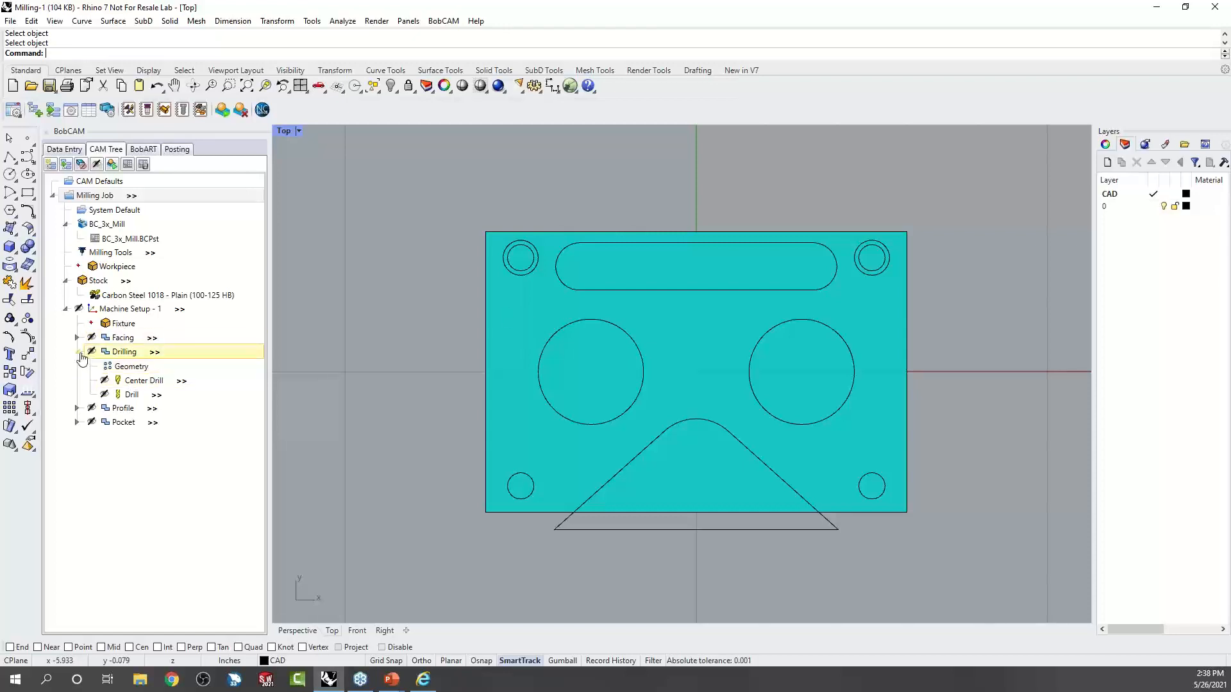
Collapse the Drilling feature in the CAM tree, and replace the maximized Top viewport with a maximized Perspective viewport.
{"action": "double_click", "coordinate": [124, 351]}
{"action": "left_click_drag", "start_coordinate": [726, 444], "coordinate": [546, 497]}
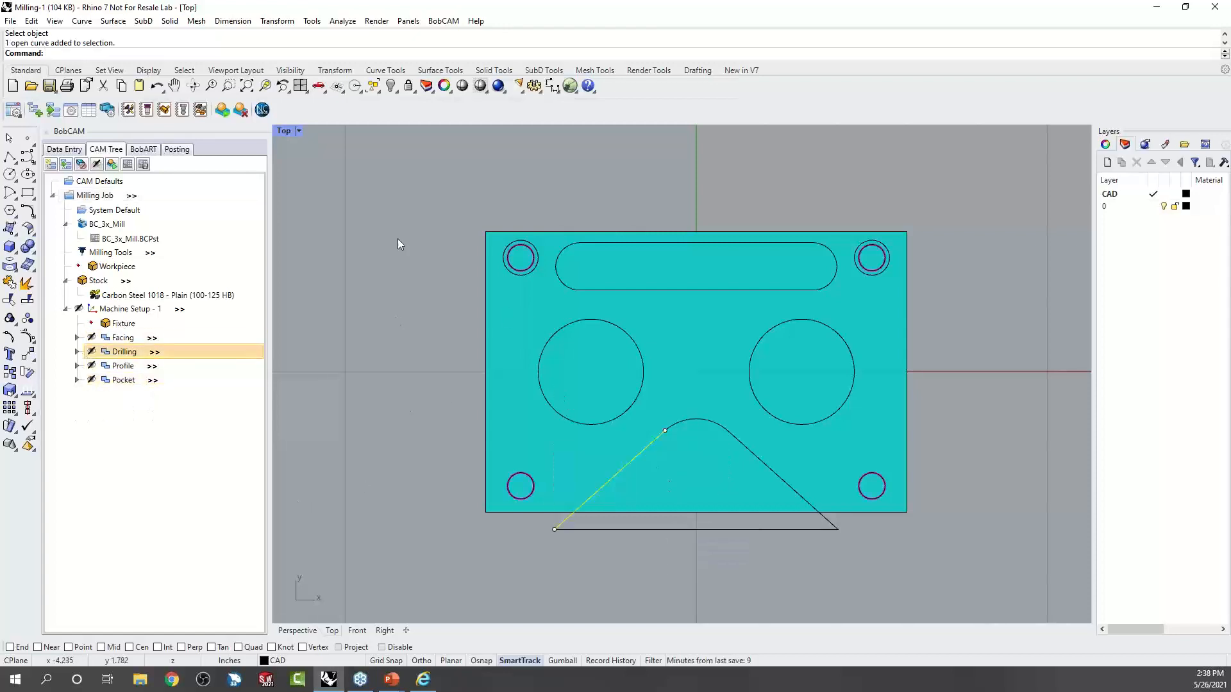
{"action": "double_click", "coordinate": [285, 131]}
{"action": "double_click", "coordinate": [712, 131]}
{"action": "left_click", "coordinate": [568, 230]}
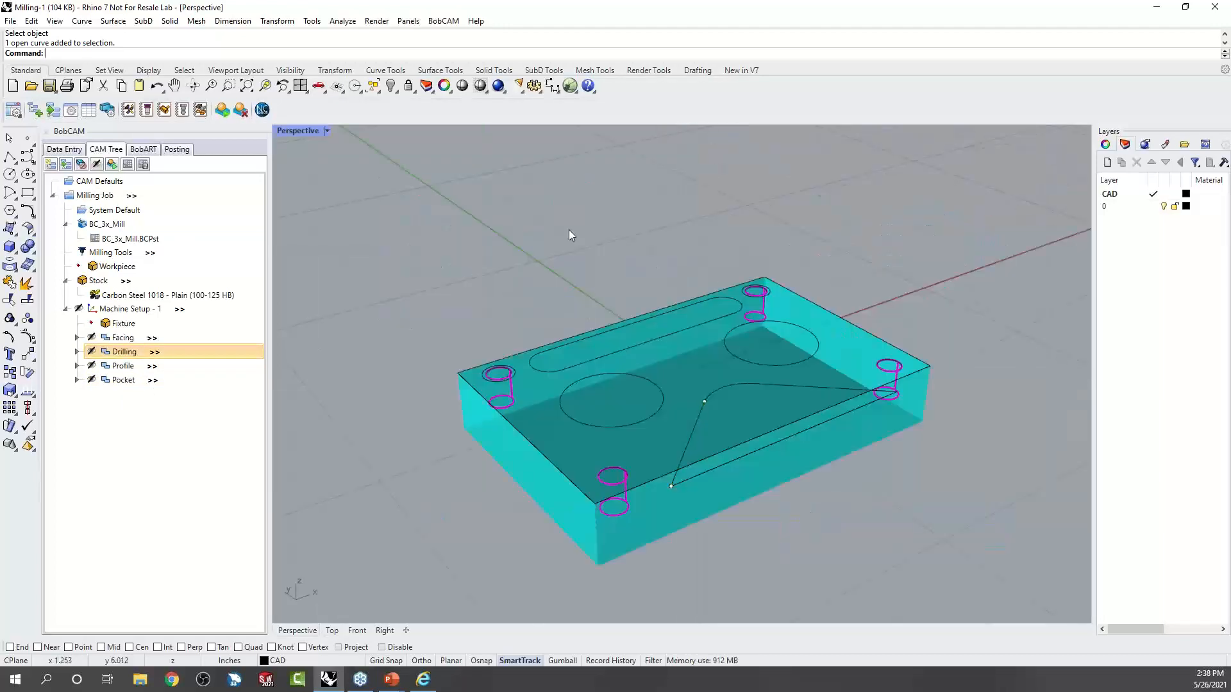
Display the toolpath of the Facing operation and start its backplot, with the tool and whole part in view.
{"action": "left_click", "coordinate": [77, 338]}
{"action": "left_click", "coordinate": [131, 367]}
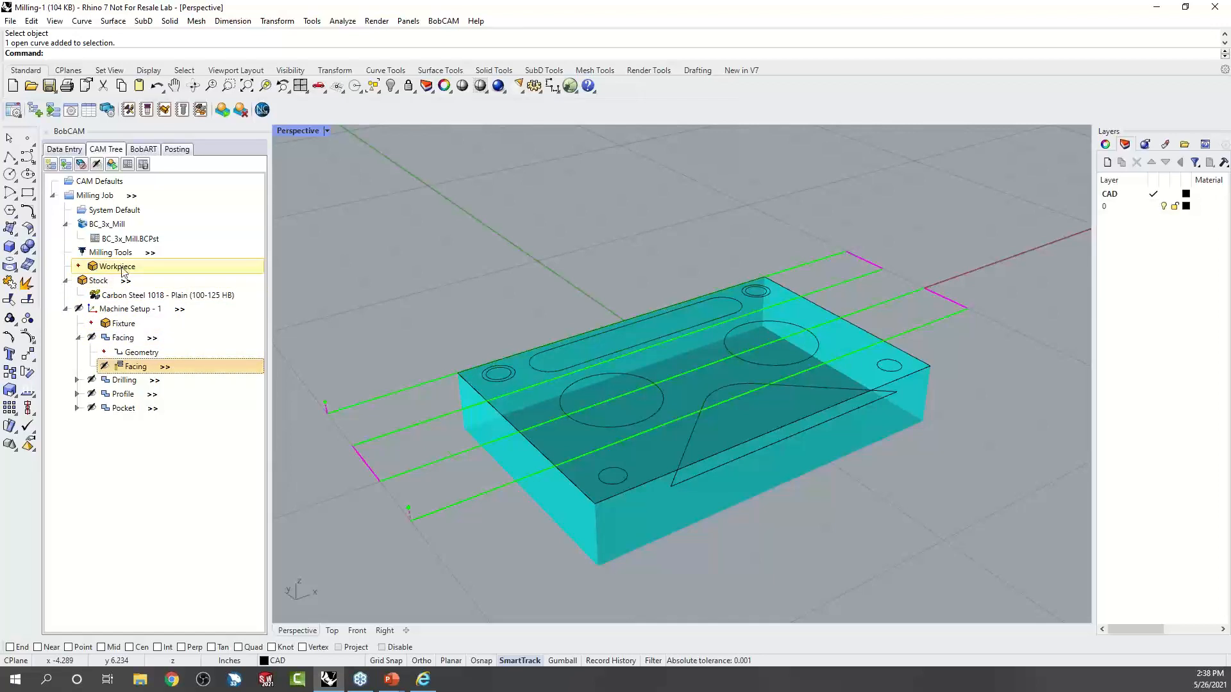
{"action": "right_click", "coordinate": [136, 370]}
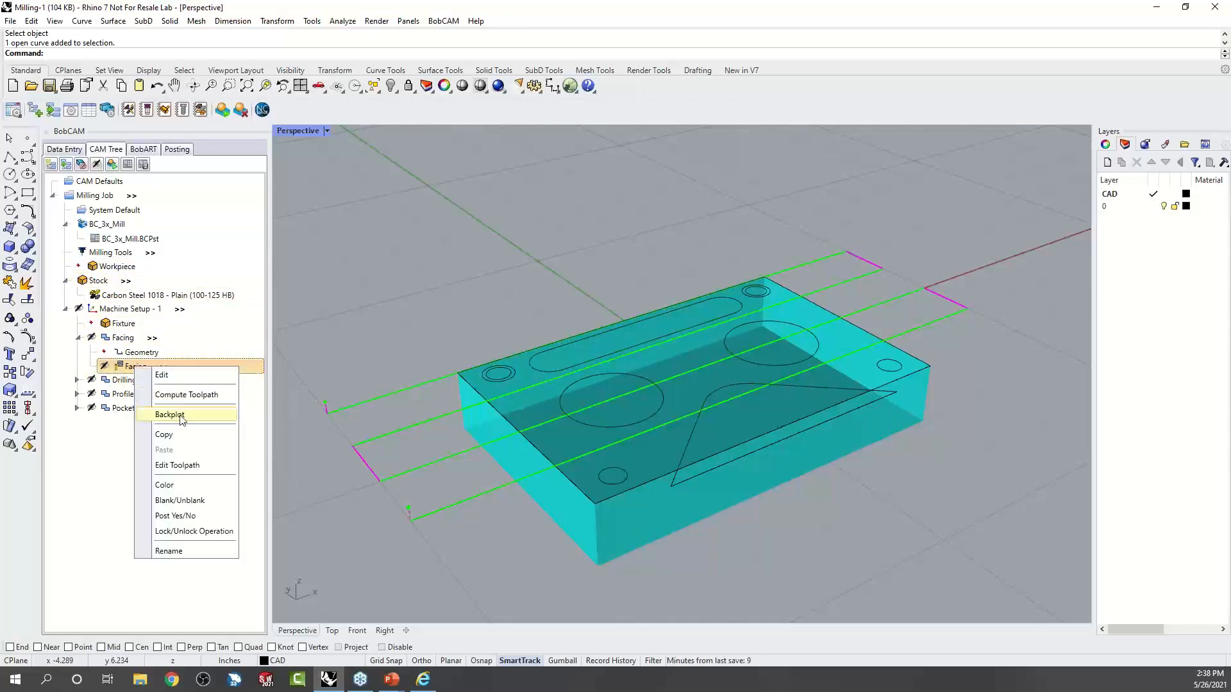
{"action": "left_click", "coordinate": [159, 414]}
{"action": "scroll", "coordinate": [683, 318], "scroll_direction": "down", "scroll_amount": 5}
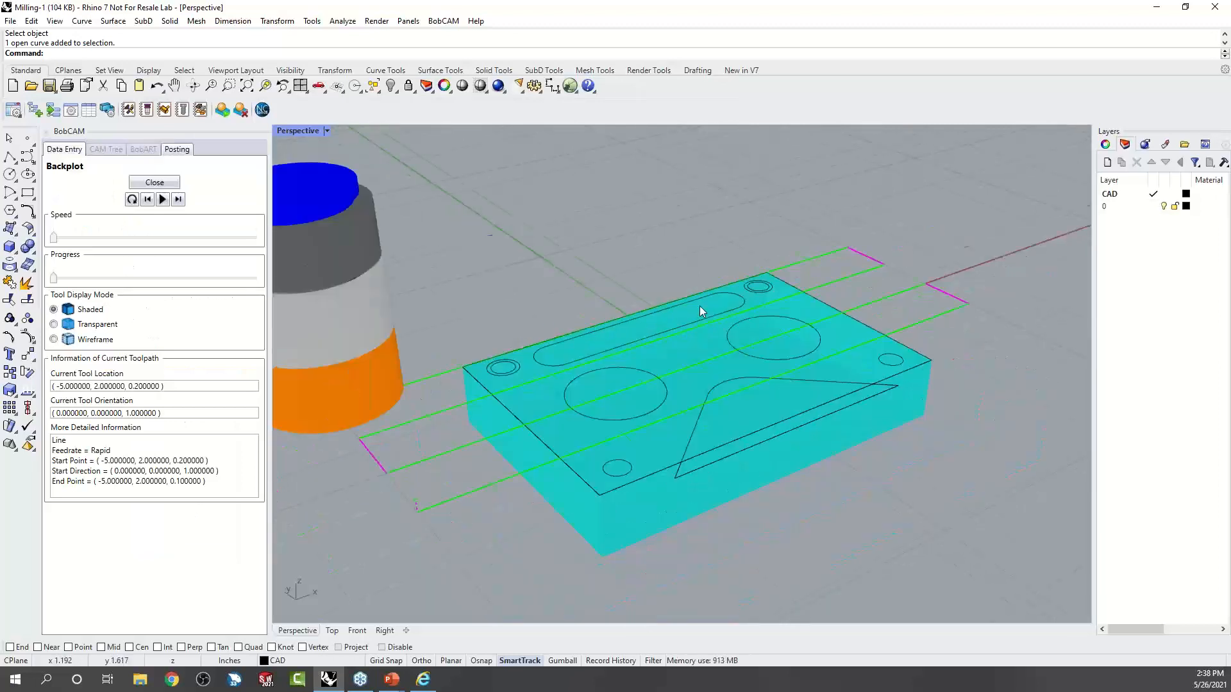
Step the Facing backplot forward through its moves to the last one and close the backplot.
{"action": "left_click", "coordinate": [180, 200]}
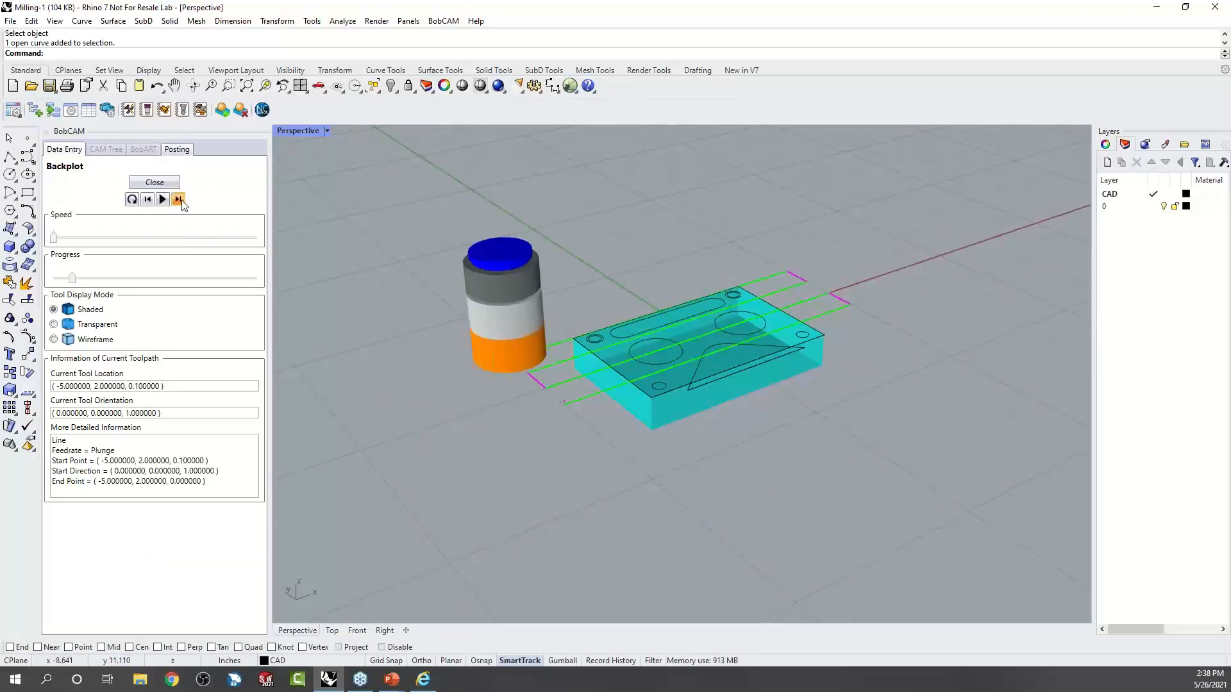
{"action": "left_click", "coordinate": [182, 204]}
{"action": "left_click", "coordinate": [183, 204]}
{"action": "left_click", "coordinate": [182, 204]}
{"action": "left_click", "coordinate": [182, 204]}
{"action": "left_click", "coordinate": [182, 204]}
{"action": "left_click", "coordinate": [183, 204]}
{"action": "left_click", "coordinate": [182, 204]}
{"action": "left_click", "coordinate": [182, 205]}
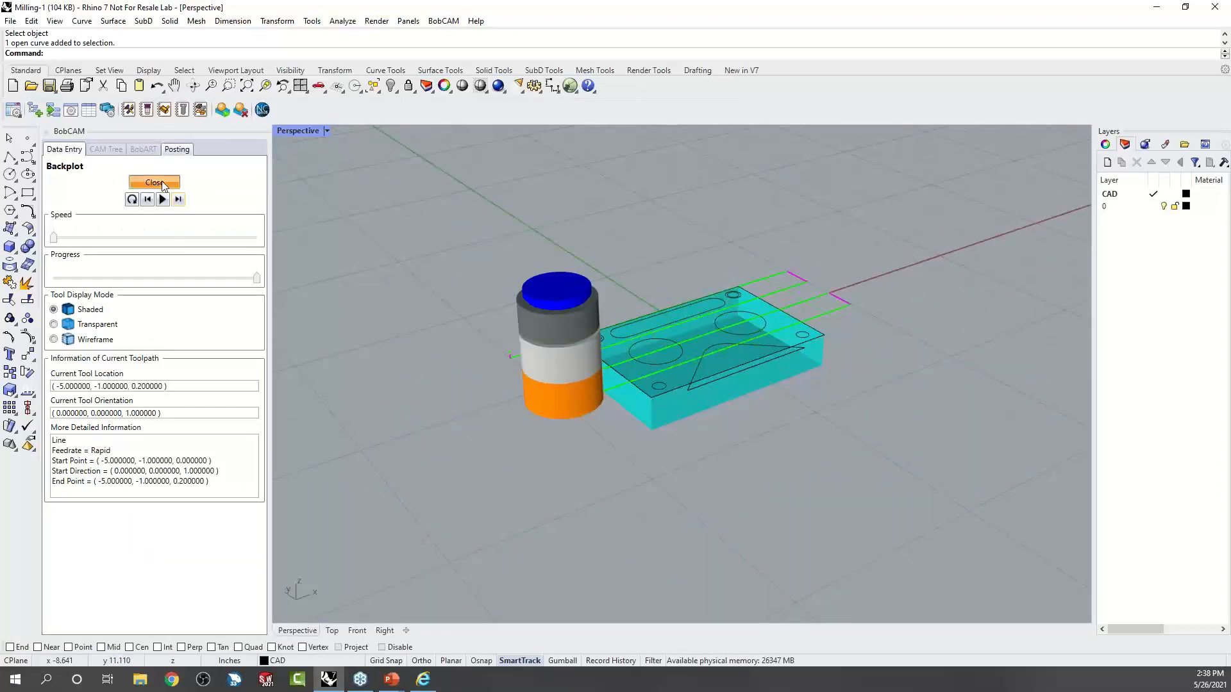
{"action": "left_click", "coordinate": [155, 182]}
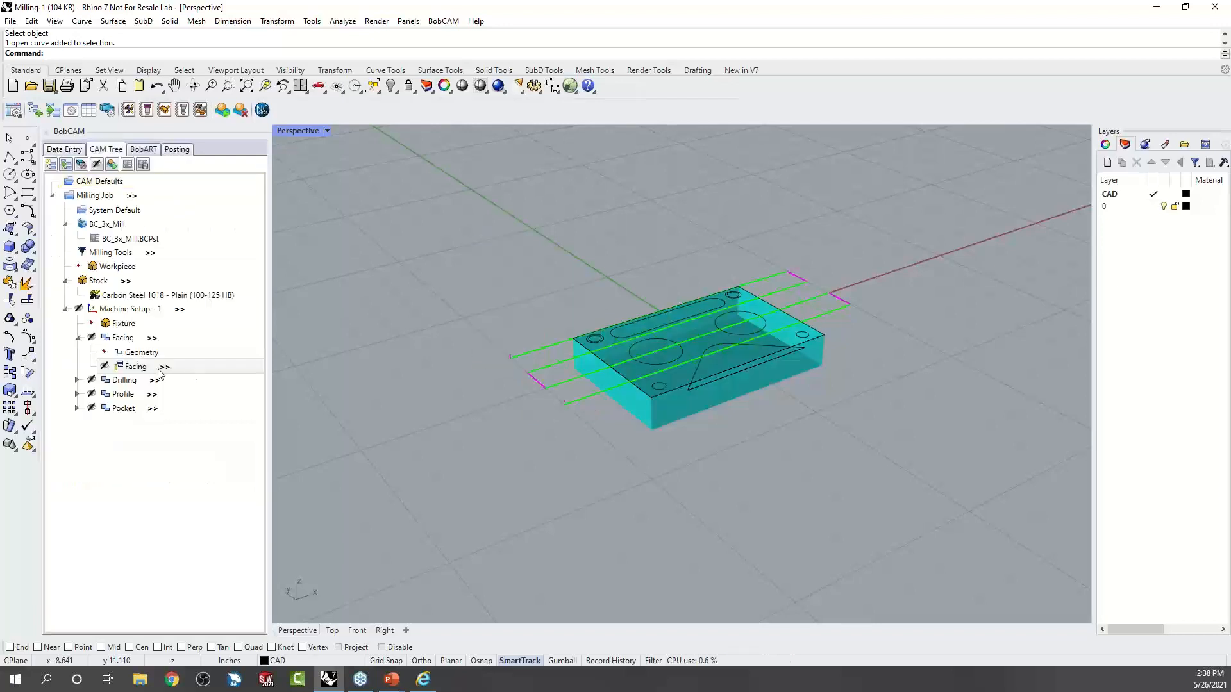
Change the Facing operation's pattern to Zig with the start position at the lower-right corner, and compute the toolpath.
{"action": "right_click", "coordinate": [138, 368]}
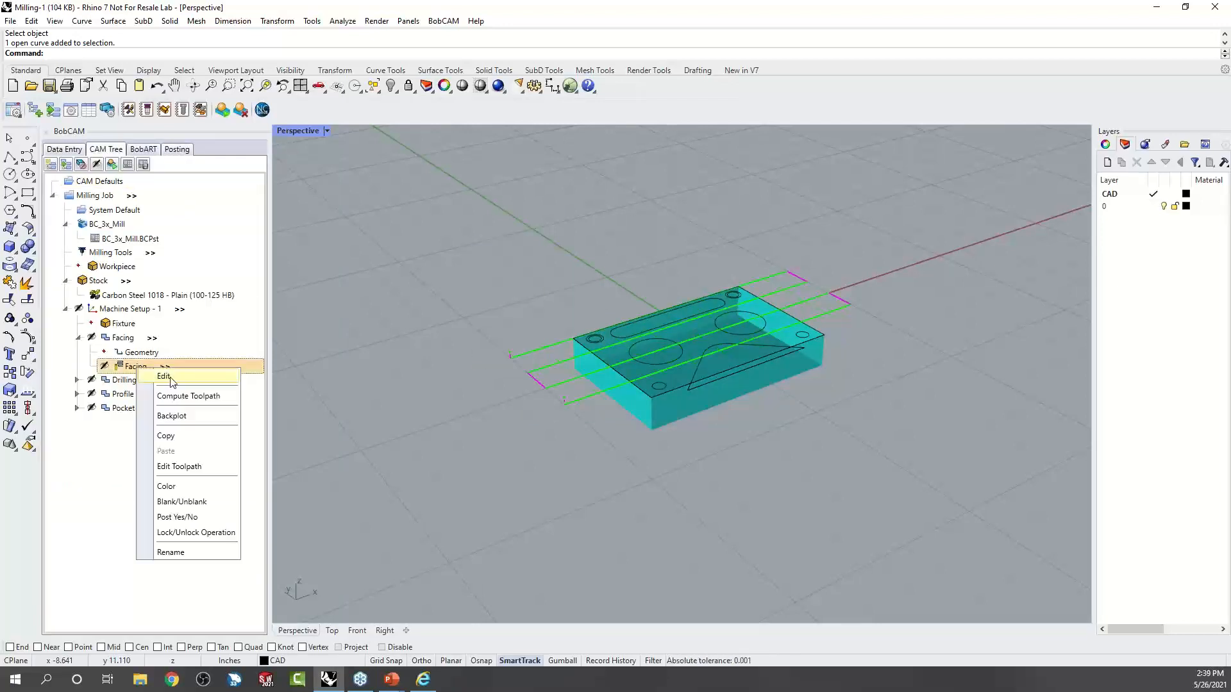
{"action": "left_click", "coordinate": [164, 376]}
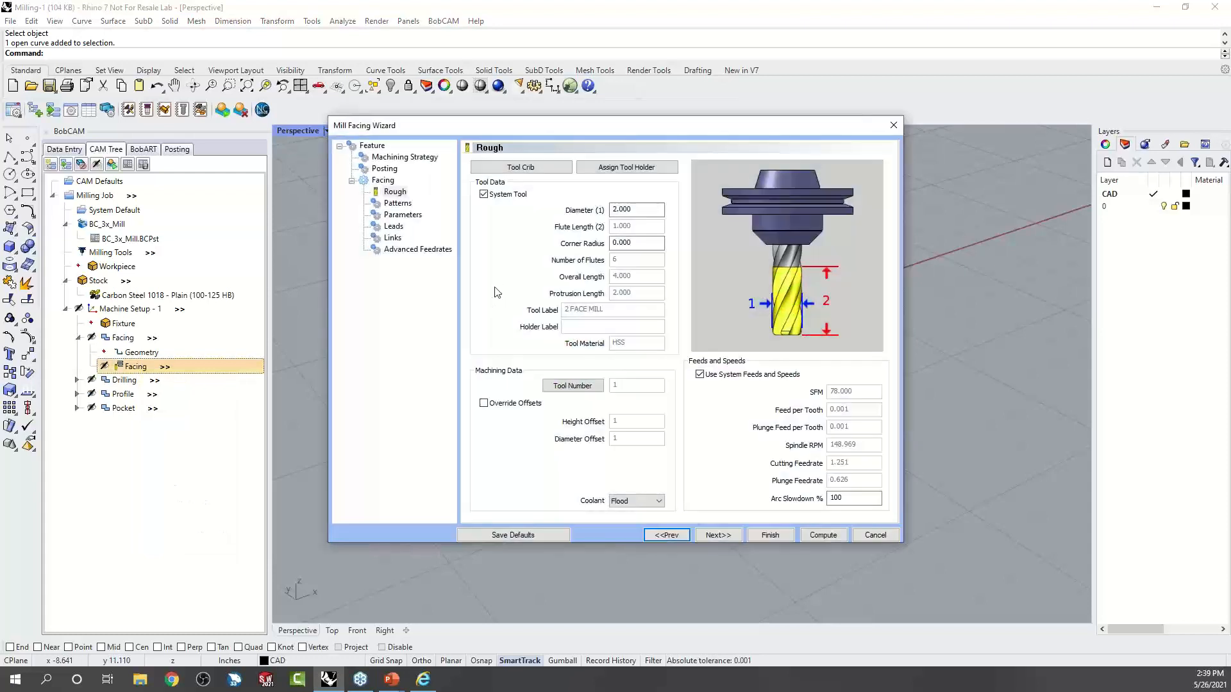
{"action": "left_click", "coordinate": [398, 204]}
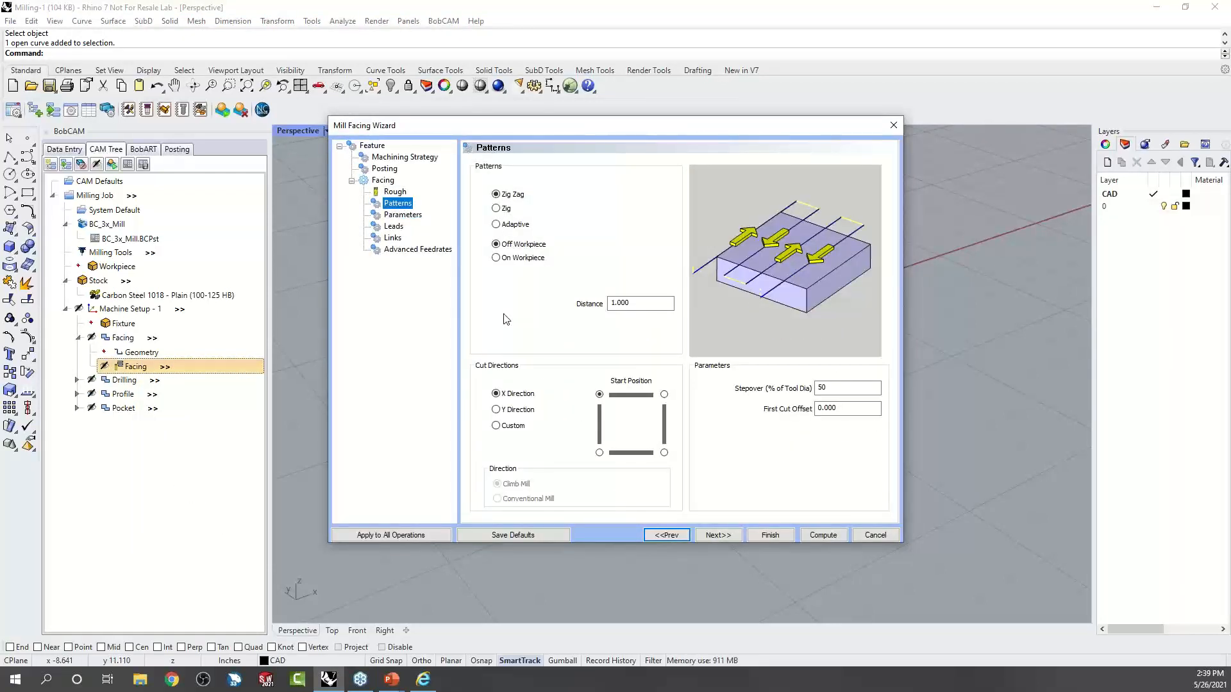
{"action": "left_click", "coordinate": [497, 209]}
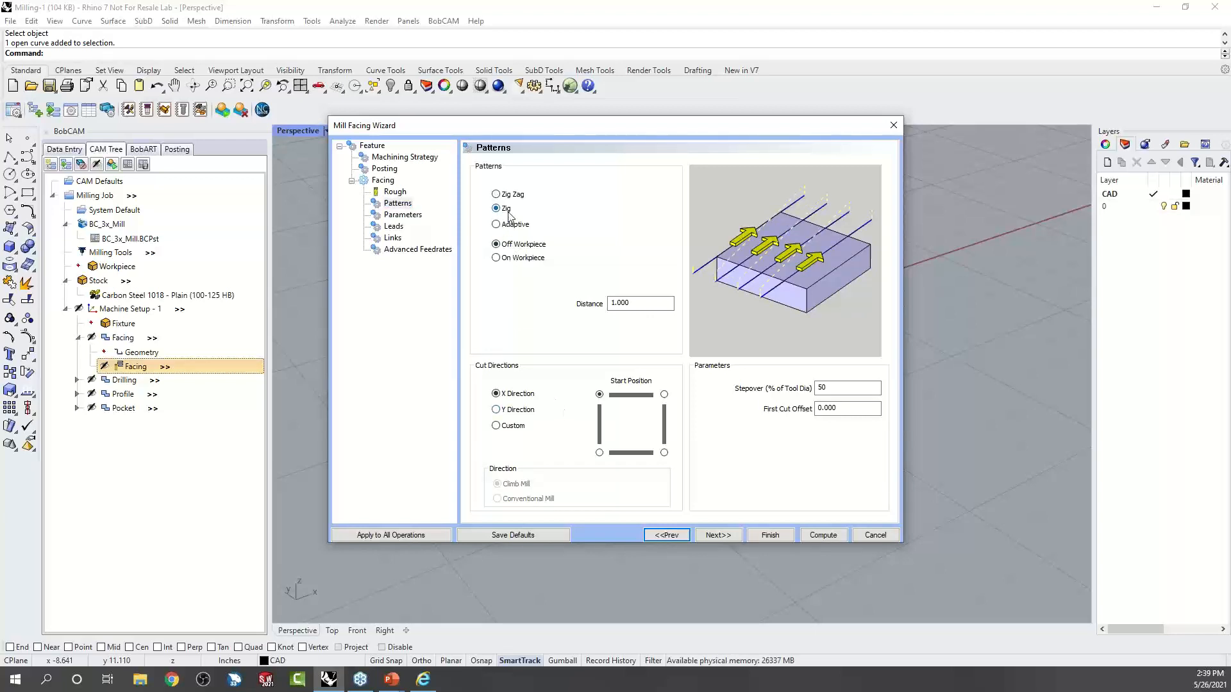
{"action": "left_click", "coordinate": [664, 453]}
{"action": "left_click", "coordinate": [824, 537]}
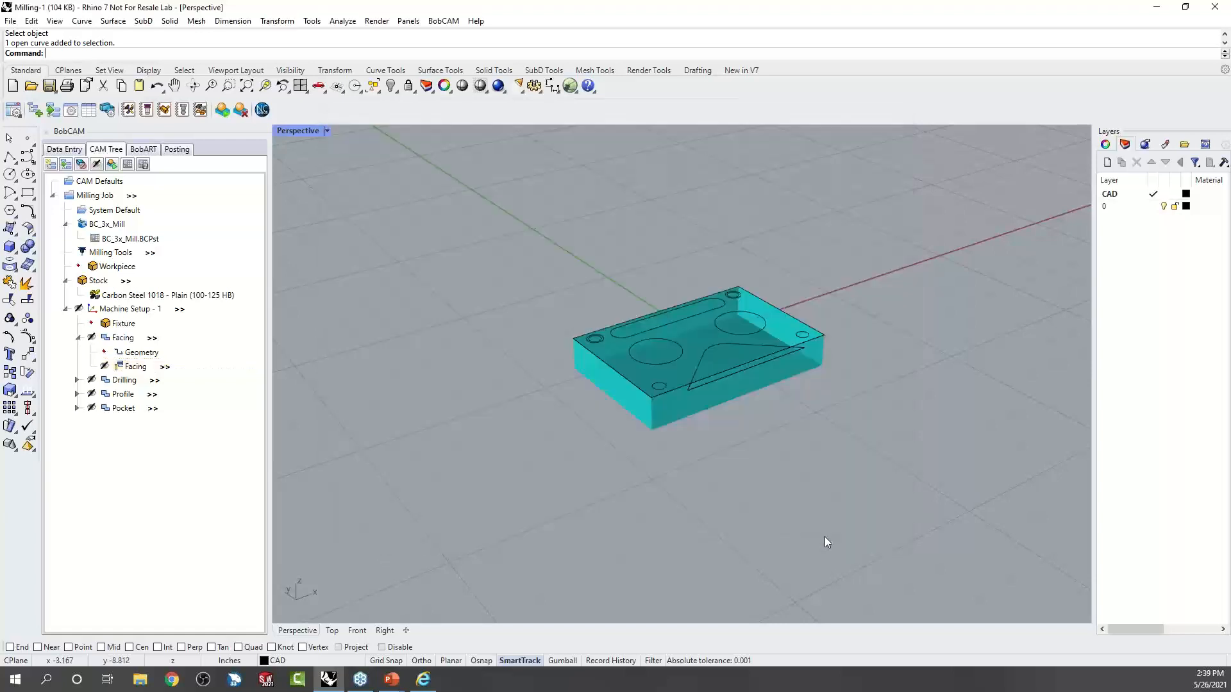
Backplot the recomputed Zig facing toolpath, stepping forward through its moves, and close the backplot.
{"action": "left_click", "coordinate": [146, 369]}
{"action": "right_click", "coordinate": [146, 369]}
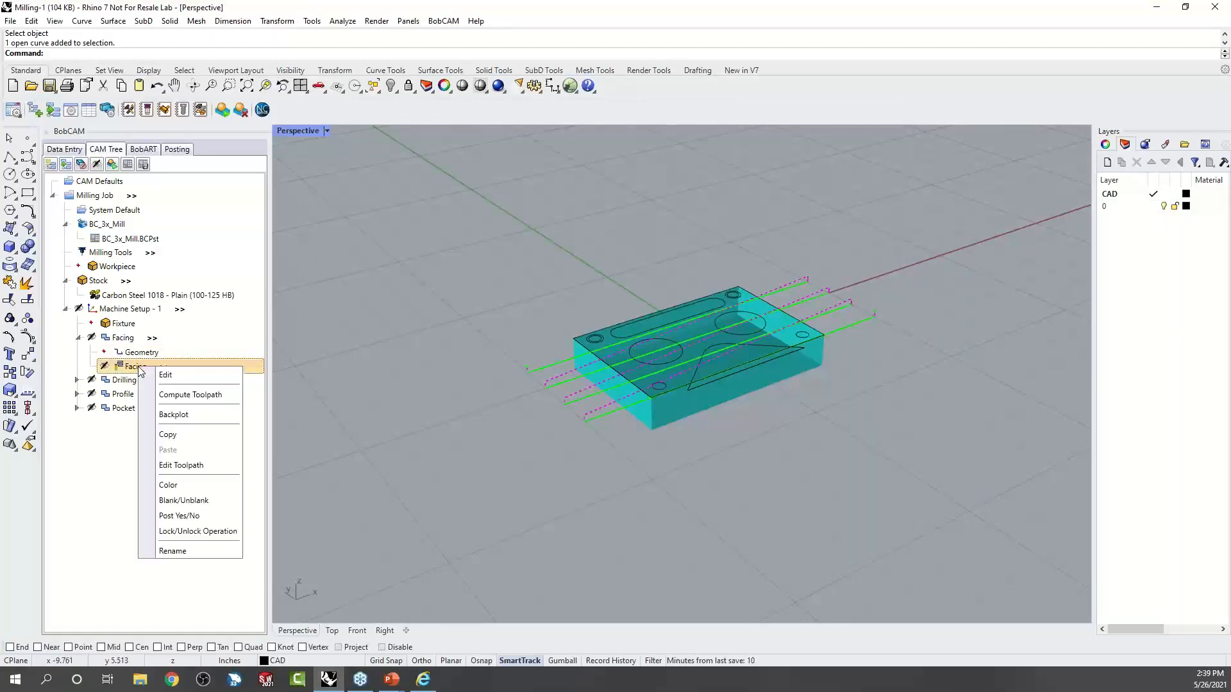
{"action": "left_click", "coordinate": [204, 416]}
{"action": "left_click", "coordinate": [178, 200]}
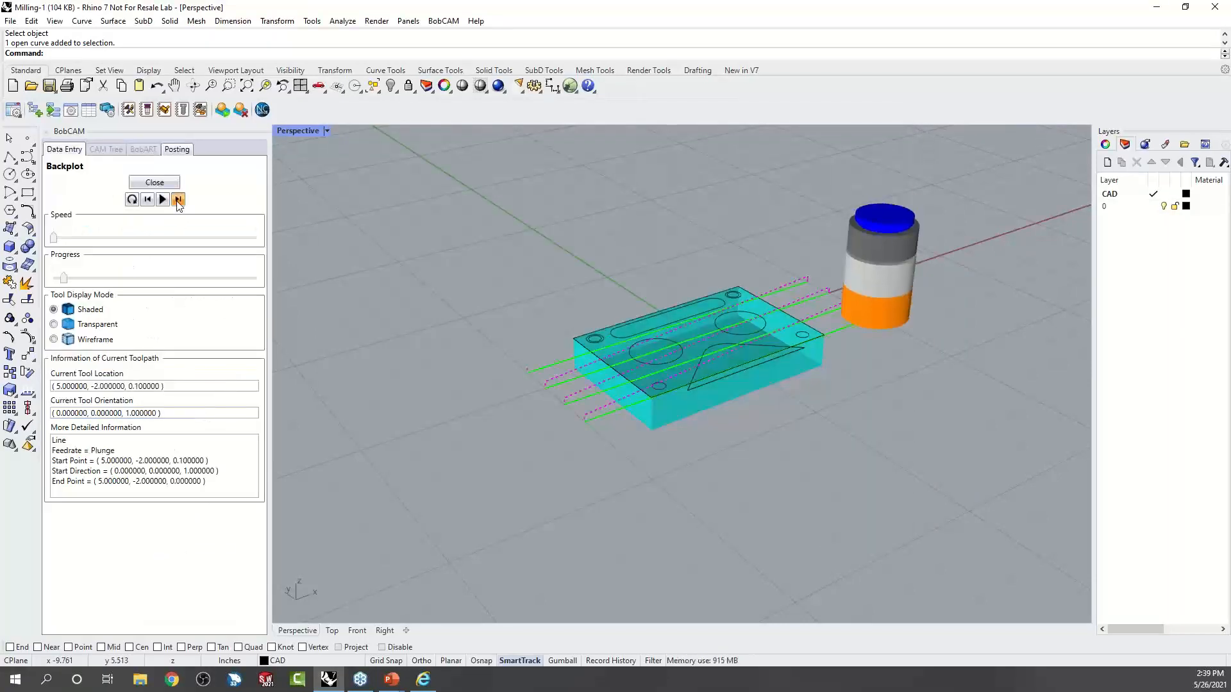
{"action": "left_click", "coordinate": [178, 200]}
{"action": "left_click", "coordinate": [179, 200]}
{"action": "left_click", "coordinate": [179, 200]}
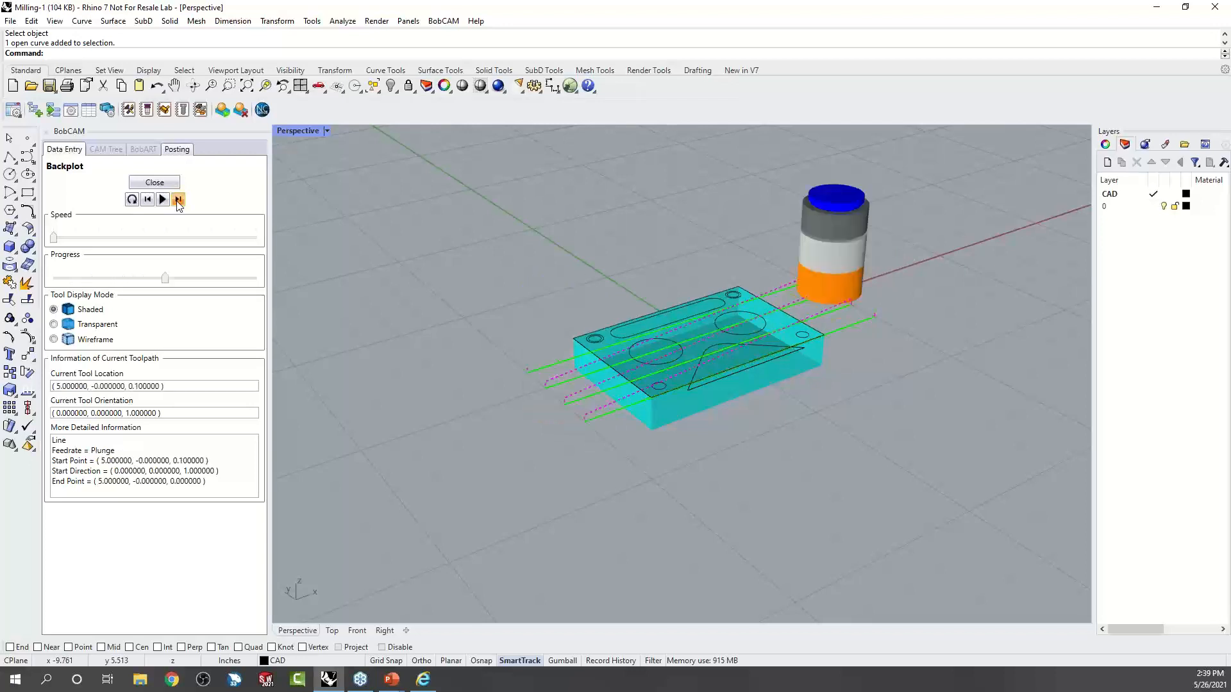
{"action": "left_click", "coordinate": [178, 200]}
{"action": "left_click", "coordinate": [178, 200]}
{"action": "left_click", "coordinate": [155, 183]}
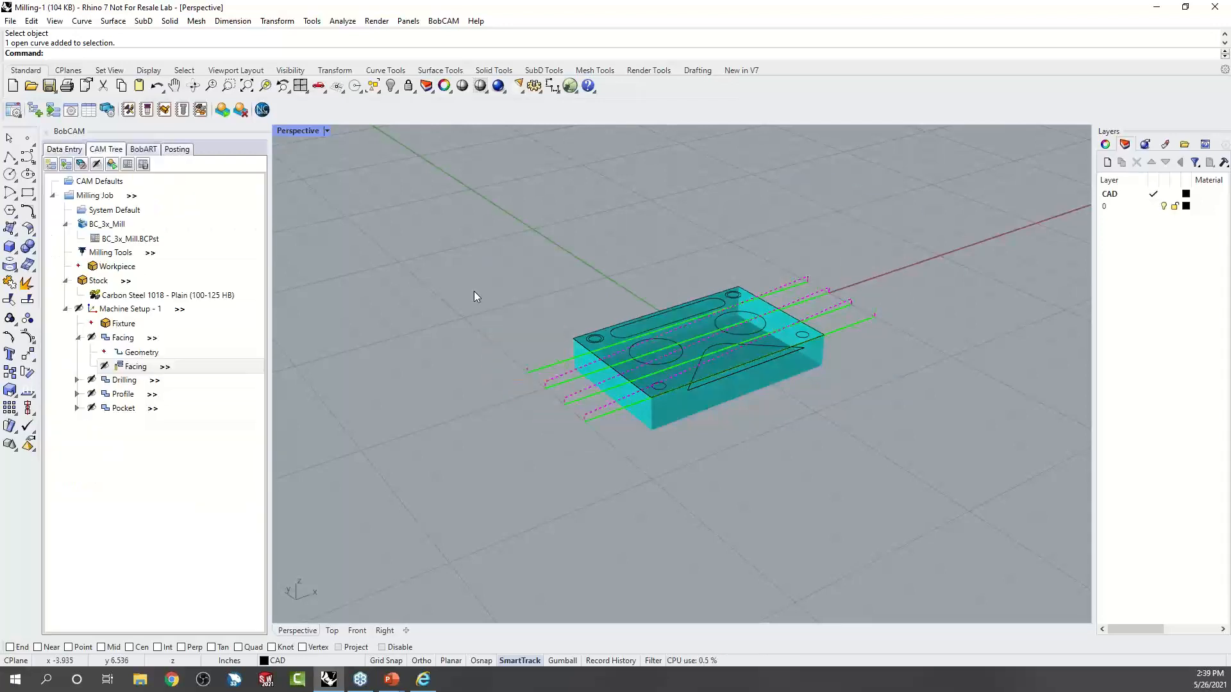
Expand the Drilling feature and display the toolpaths of its Center Drill and Drill operations in turn.
{"action": "left_click", "coordinate": [77, 382]}
{"action": "left_click", "coordinate": [135, 411]}
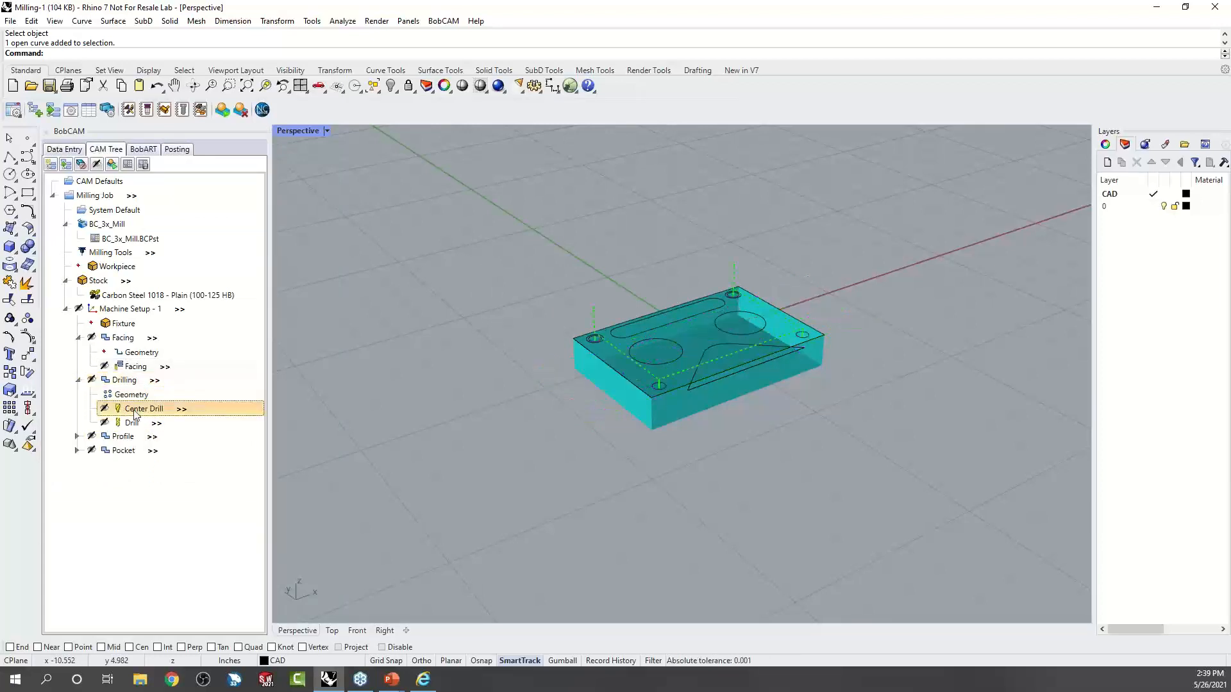
{"action": "left_click", "coordinate": [130, 426]}
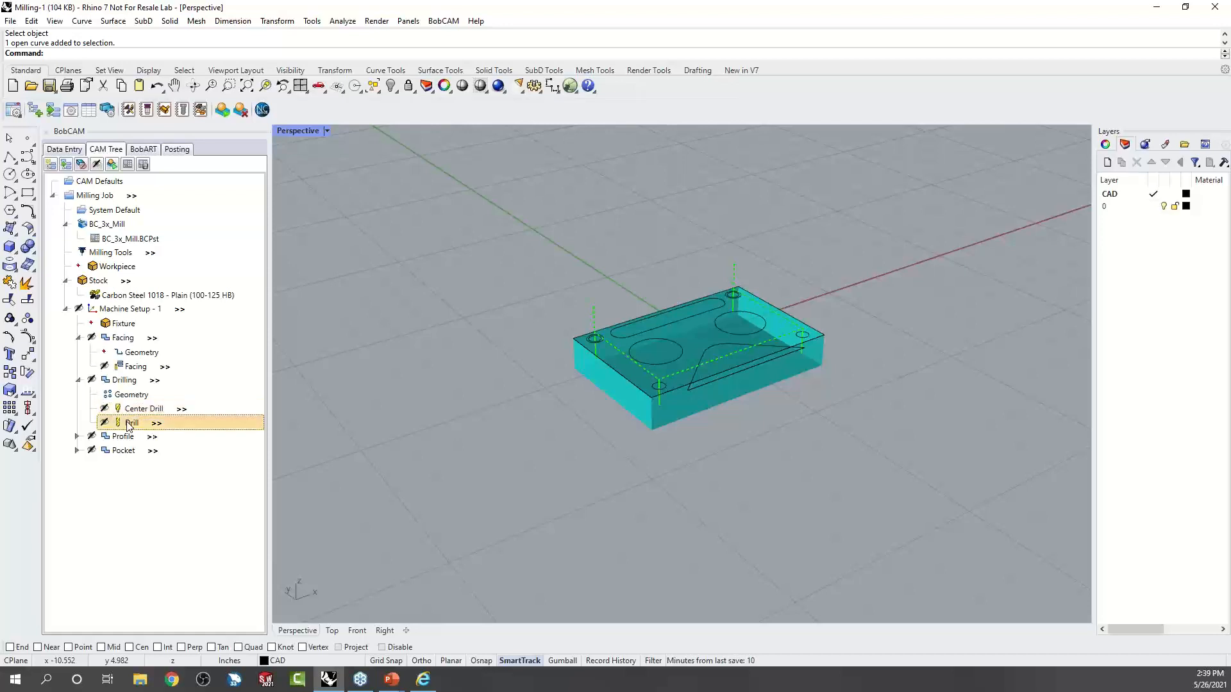
Edit the Drilling feature and compare the Peck and Single Depth cycle types for the center drill, leaving Single Depth selected.
{"action": "left_click", "coordinate": [126, 379]}
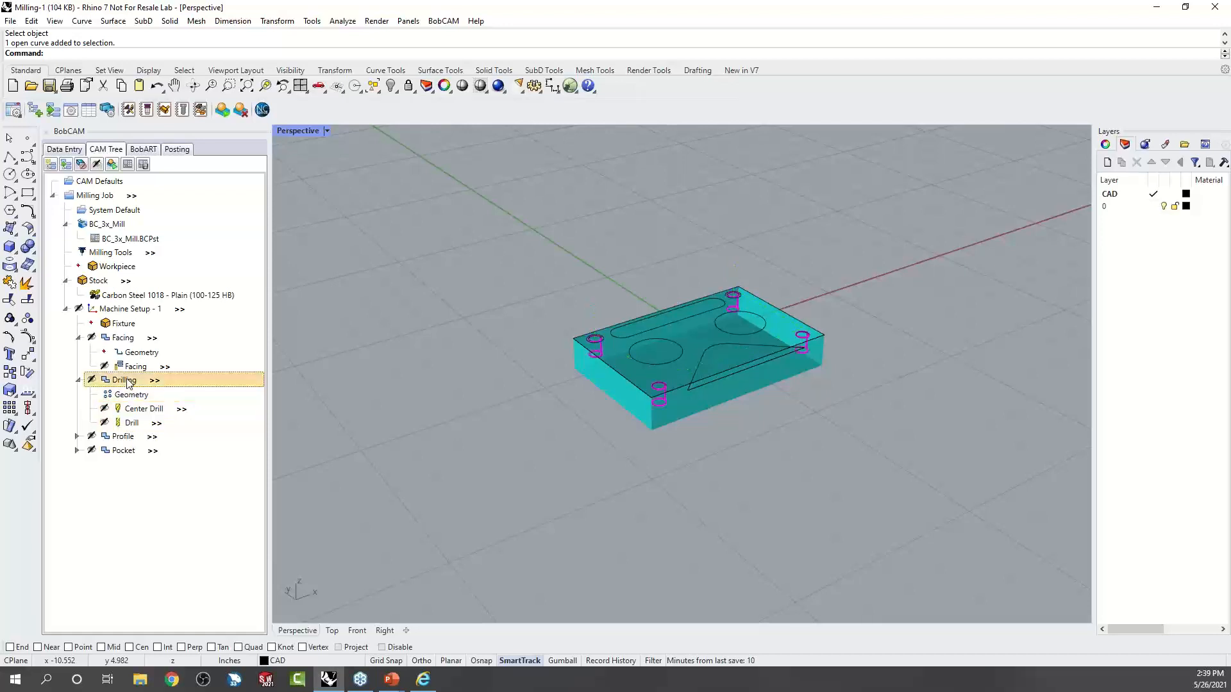
{"action": "right_click", "coordinate": [127, 379]}
{"action": "left_click", "coordinate": [183, 9]}
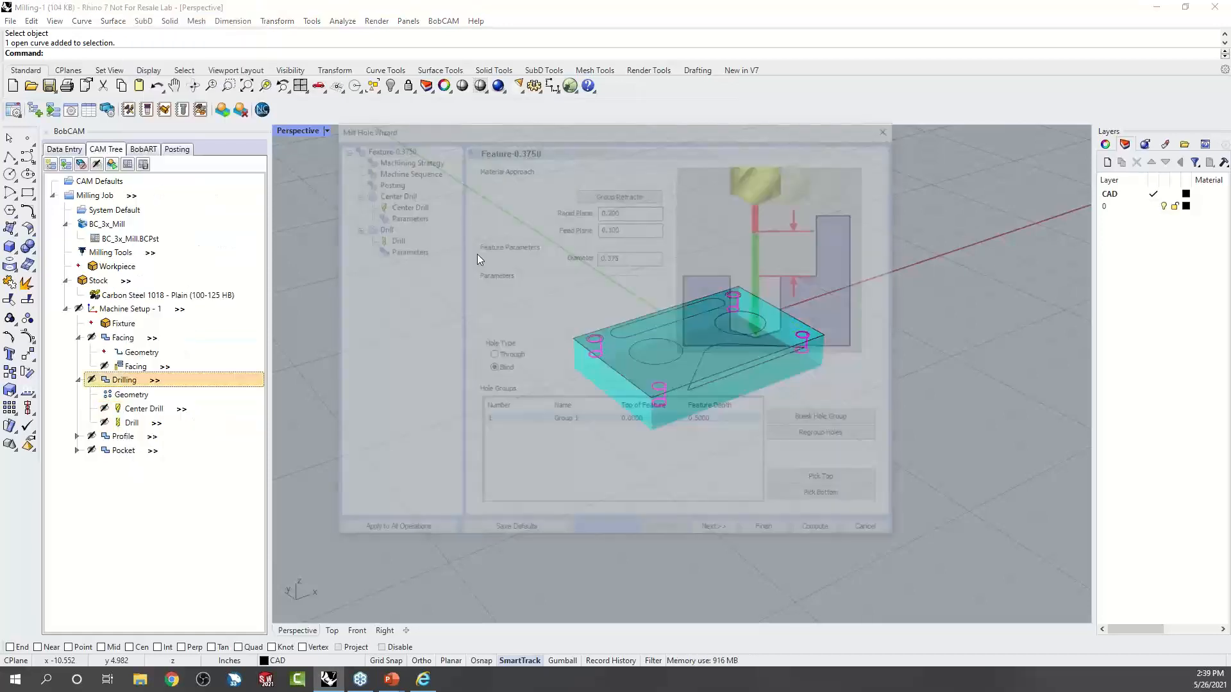
{"action": "left_click", "coordinate": [404, 216]}
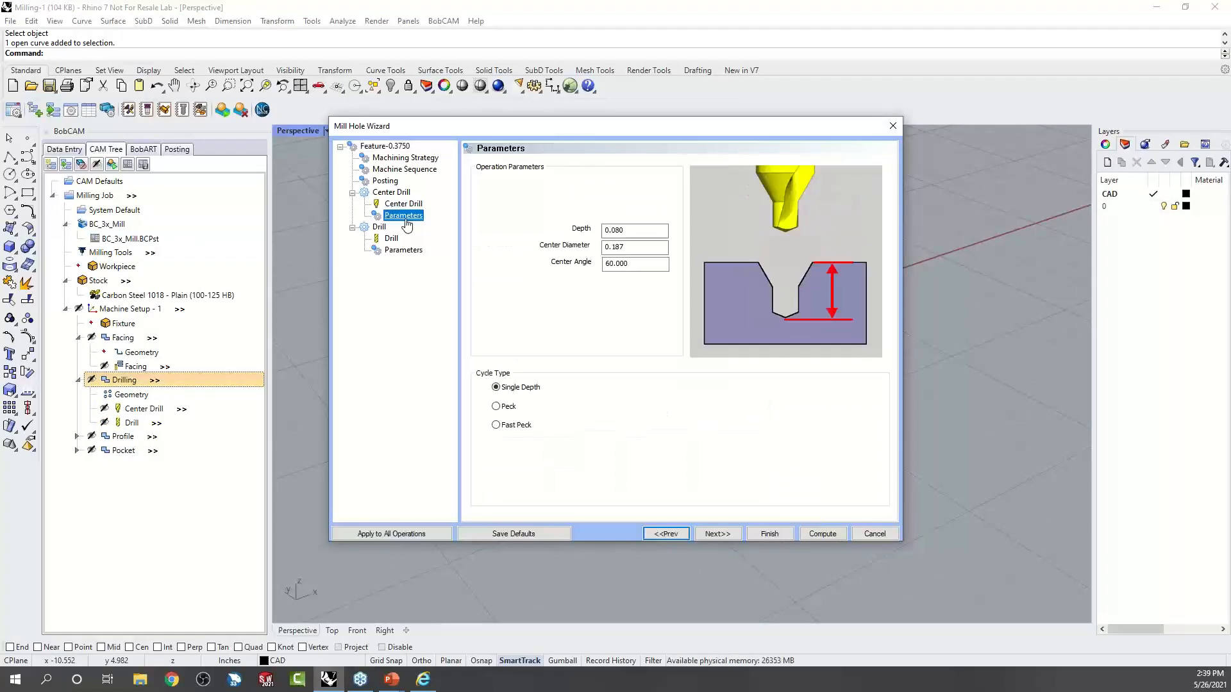
{"action": "left_click", "coordinate": [497, 408]}
{"action": "left_click", "coordinate": [498, 388]}
{"action": "left_click", "coordinate": [503, 409]}
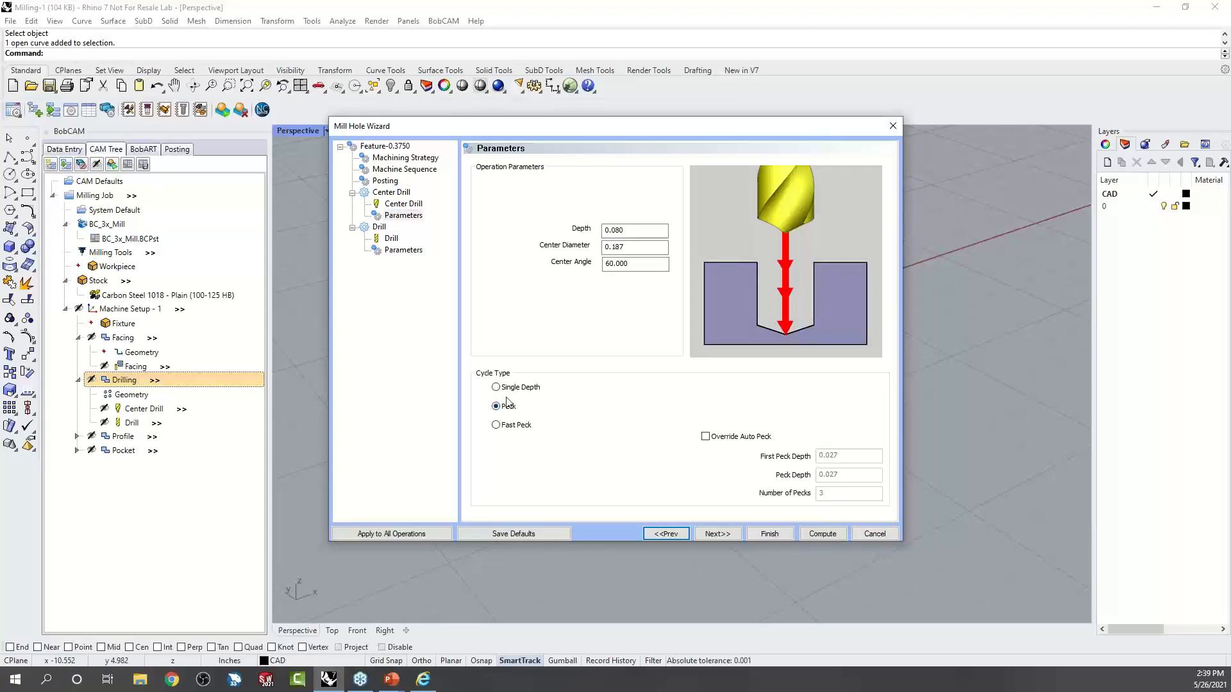
{"action": "left_click", "coordinate": [498, 388]}
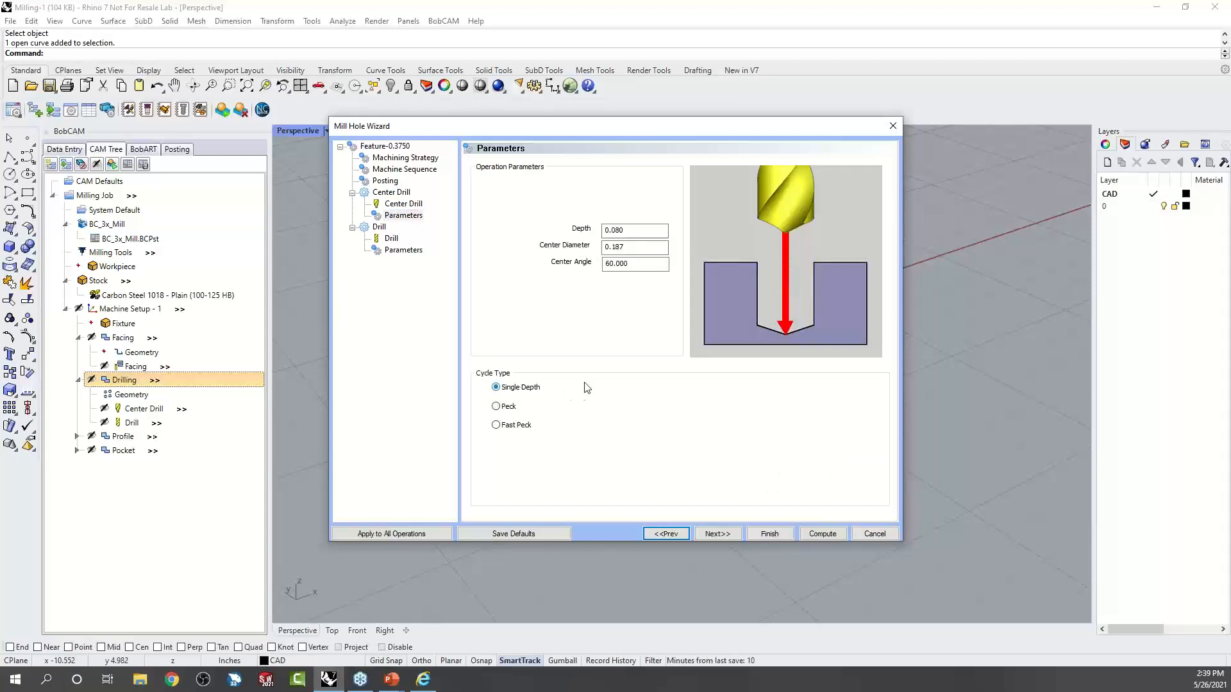
Review the drill tool data and the drill's Peck cycle type, return the cycle to Single Depth, and finish the wizard.
{"action": "left_click", "coordinate": [392, 240]}
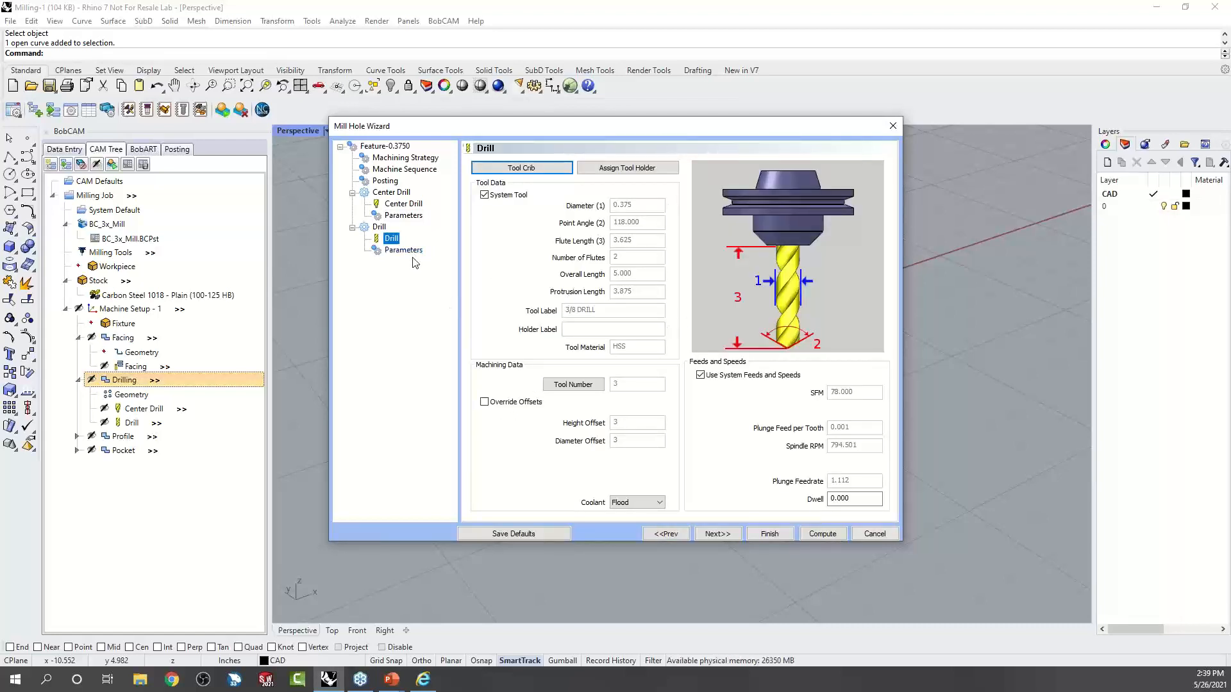
{"action": "left_click", "coordinate": [406, 251]}
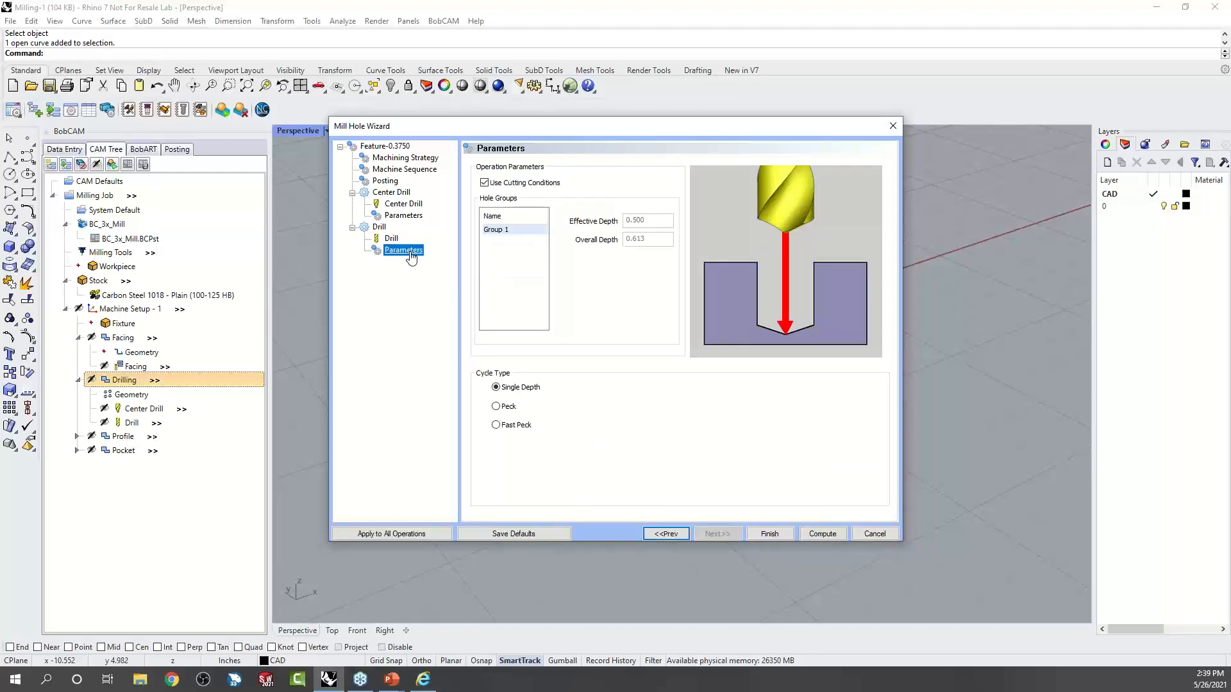
{"action": "left_click", "coordinate": [506, 407]}
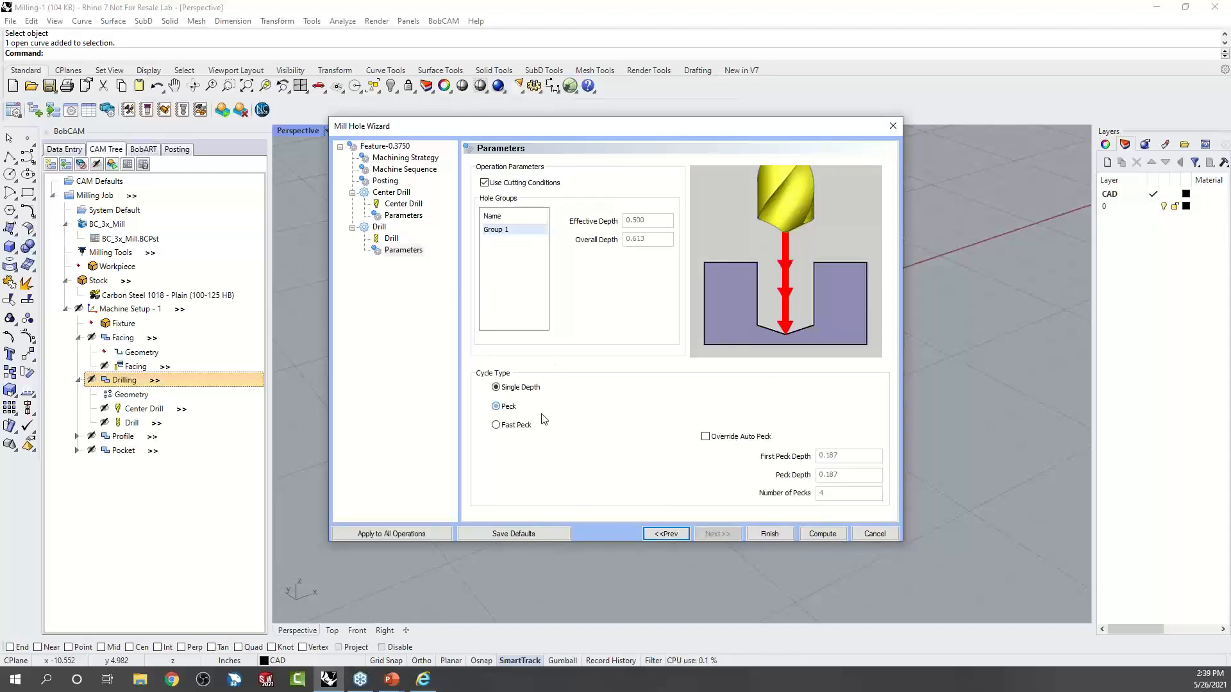
{"action": "left_click", "coordinate": [497, 388]}
{"action": "left_click", "coordinate": [771, 535]}
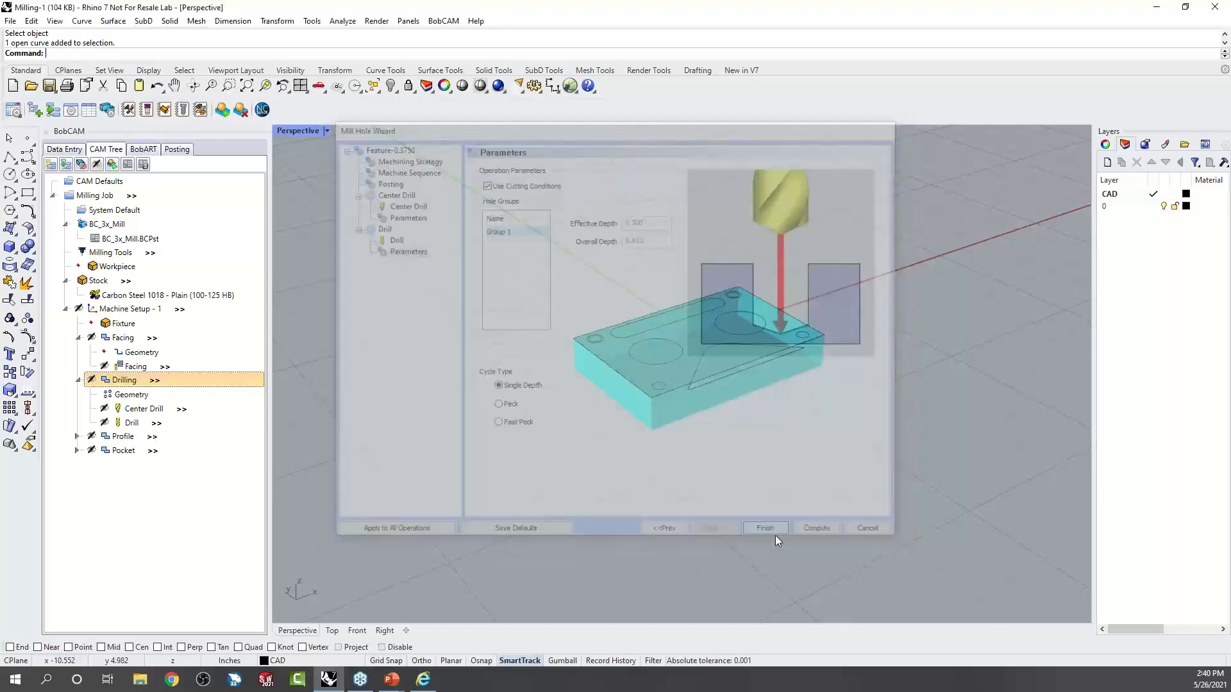
Collapse the Drilling feature, expand the Profile feature, and display the toolpath of its Profile Rough operation.
{"action": "left_click", "coordinate": [77, 380]}
{"action": "left_click", "coordinate": [77, 393]}
{"action": "left_click", "coordinate": [147, 437]}
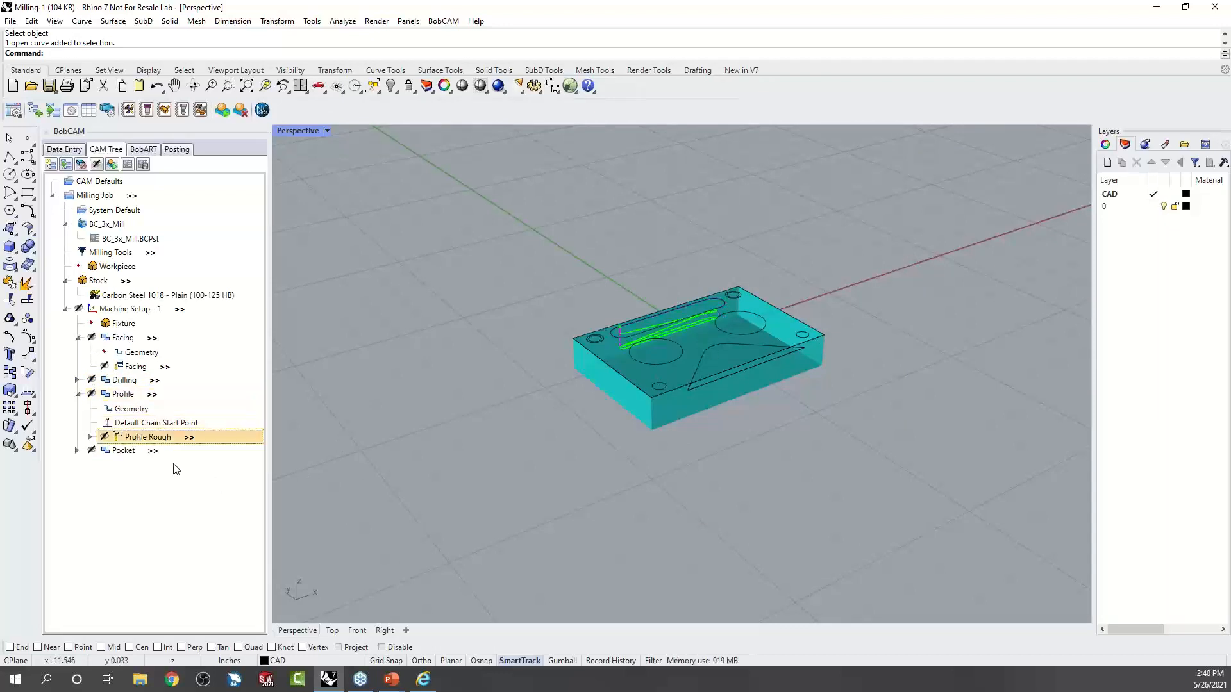
Backplot the Profile Rough toolpath, stepping forward through its moves to the end, and close the backplot.
{"action": "right_click", "coordinate": [147, 440]}
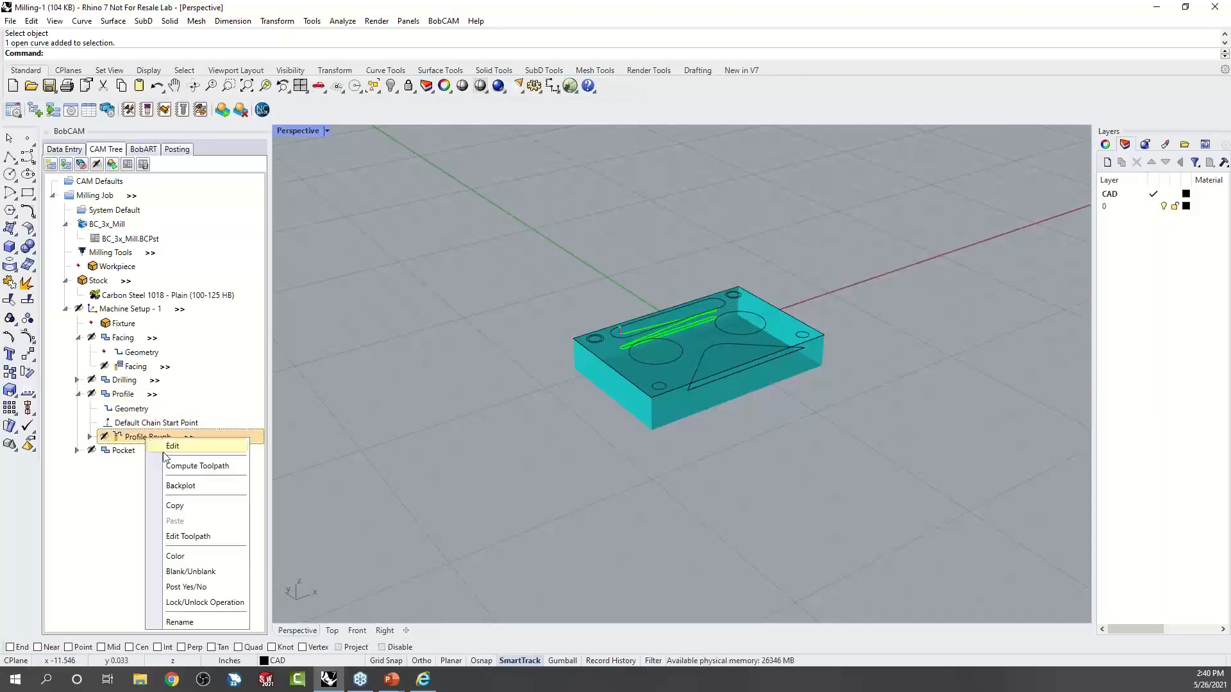
{"action": "left_click", "coordinate": [202, 485]}
{"action": "left_click", "coordinate": [178, 198]}
{"action": "left_click", "coordinate": [179, 198]}
{"action": "left_click", "coordinate": [179, 198]}
{"action": "left_click", "coordinate": [179, 199]}
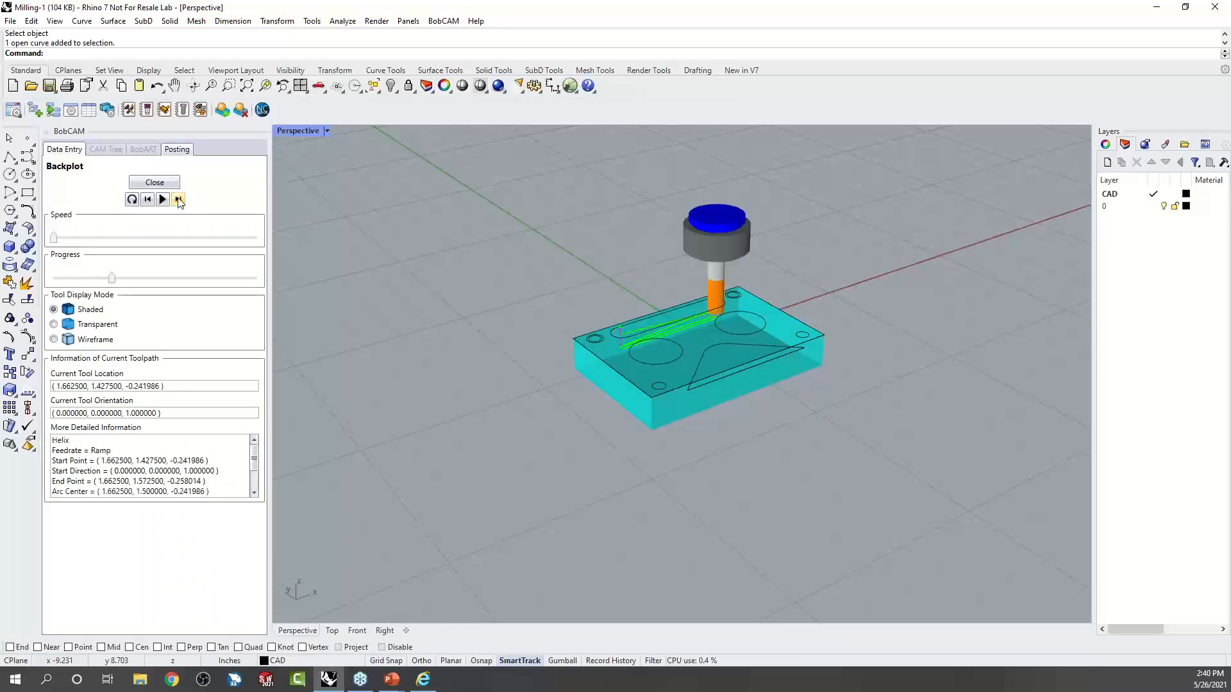
{"action": "left_click", "coordinate": [178, 199]}
{"action": "left_click", "coordinate": [178, 200]}
{"action": "left_click", "coordinate": [178, 199]}
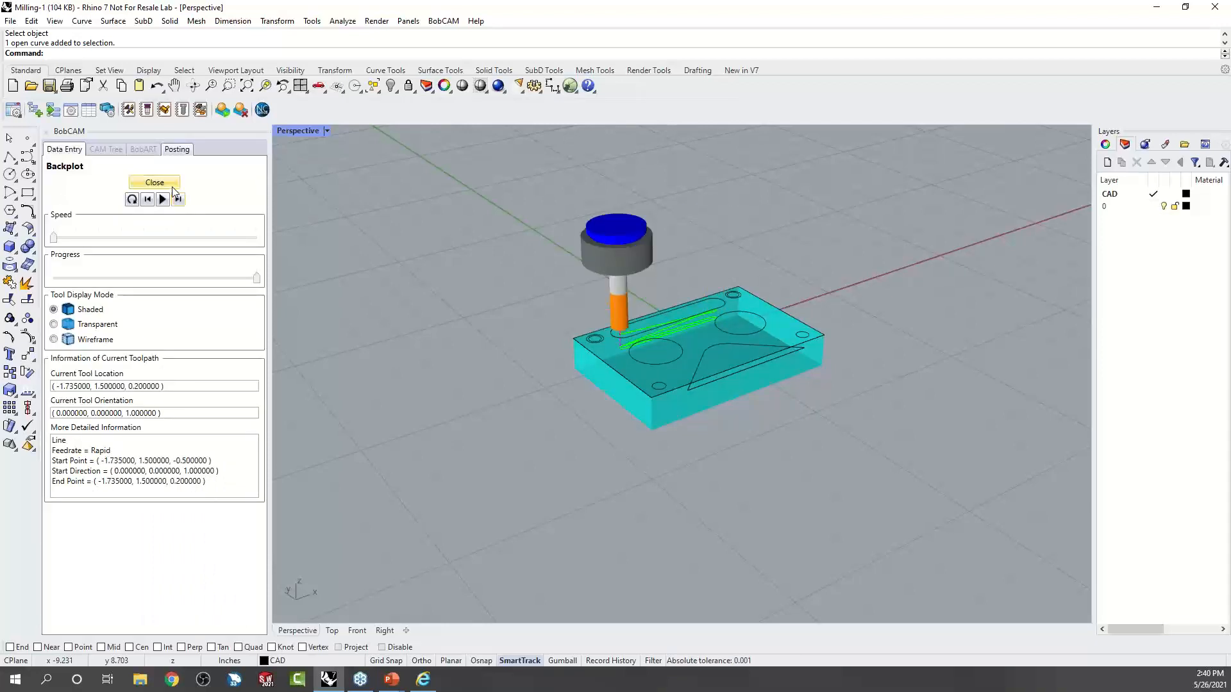
{"action": "left_click", "coordinate": [170, 184]}
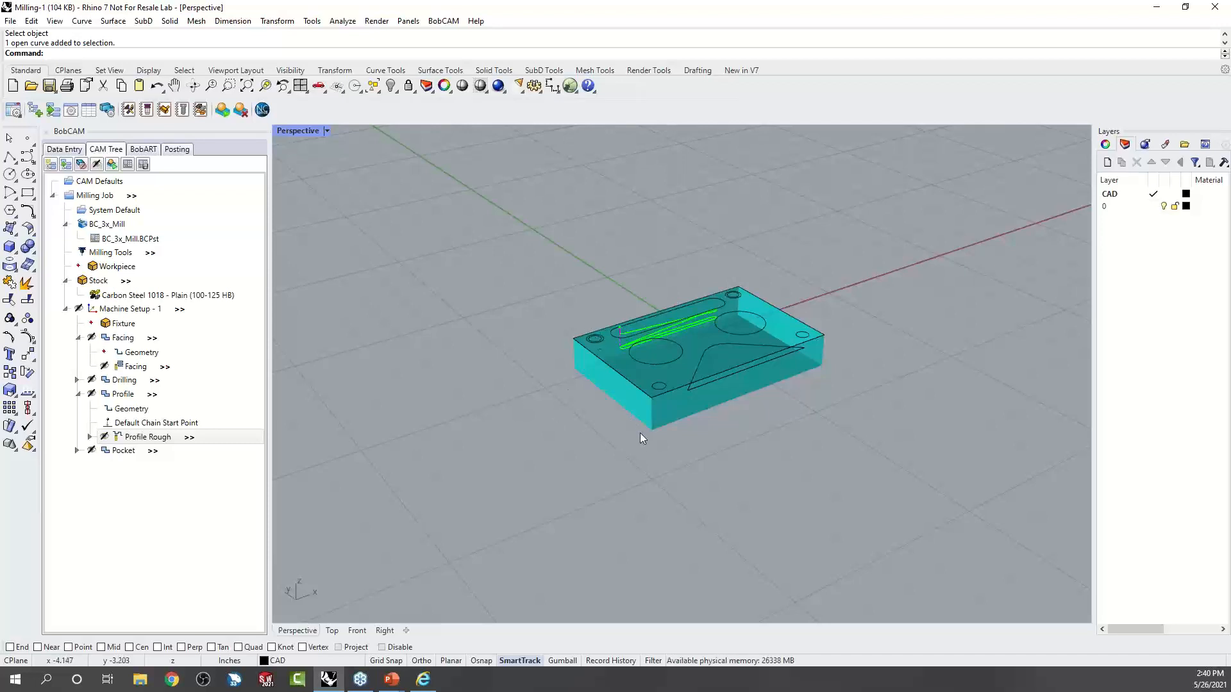
Edit the Profile Rough patterns, previewing Contour Ramping and selecting Side Roughing, and view the machine compensation options while leaving them Off.
{"action": "right_click", "coordinate": [151, 437]}
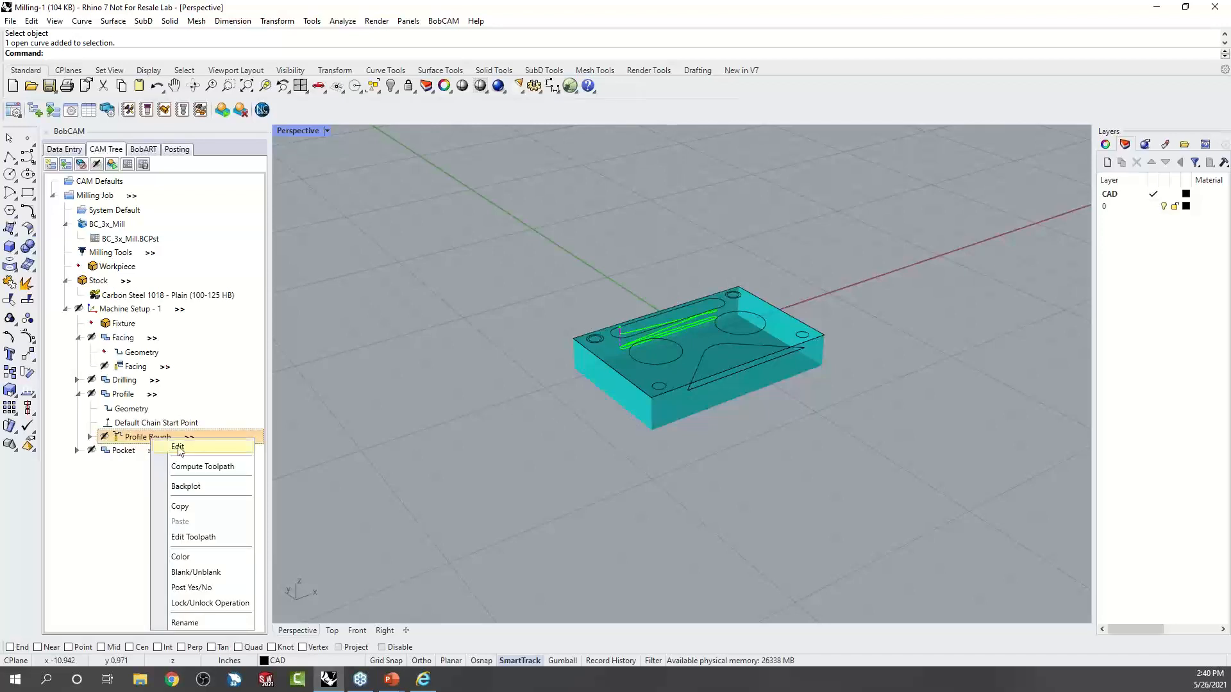
{"action": "left_click", "coordinate": [191, 449]}
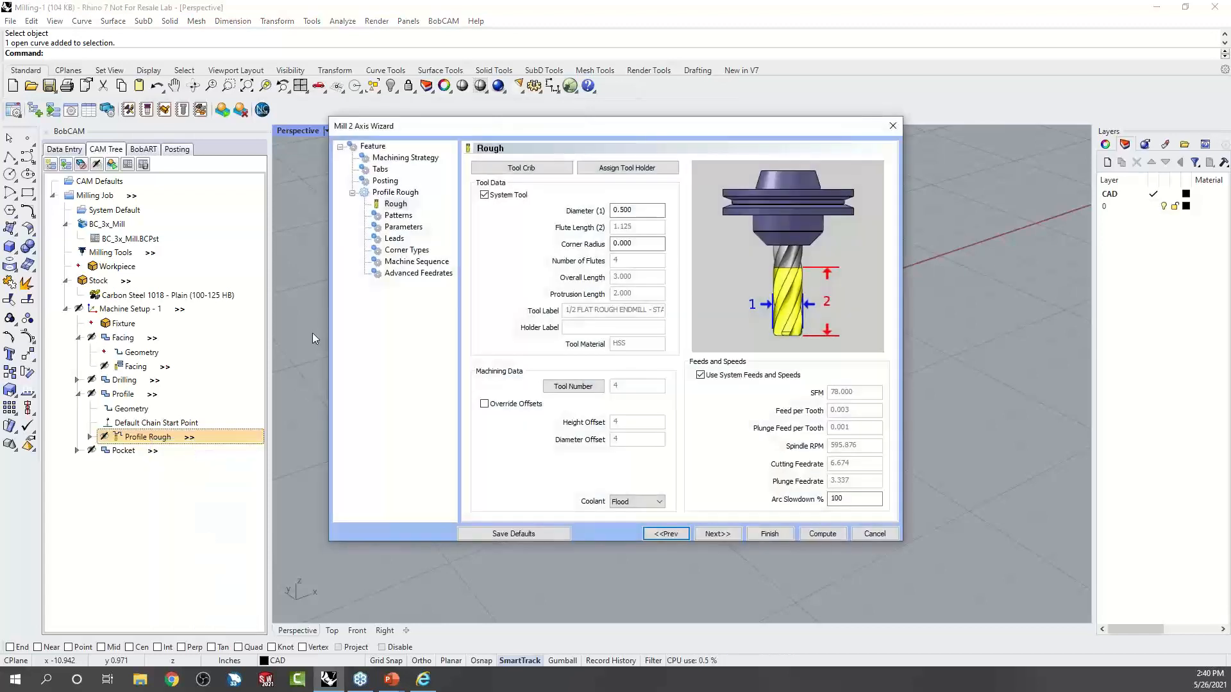
{"action": "left_click", "coordinate": [397, 217]}
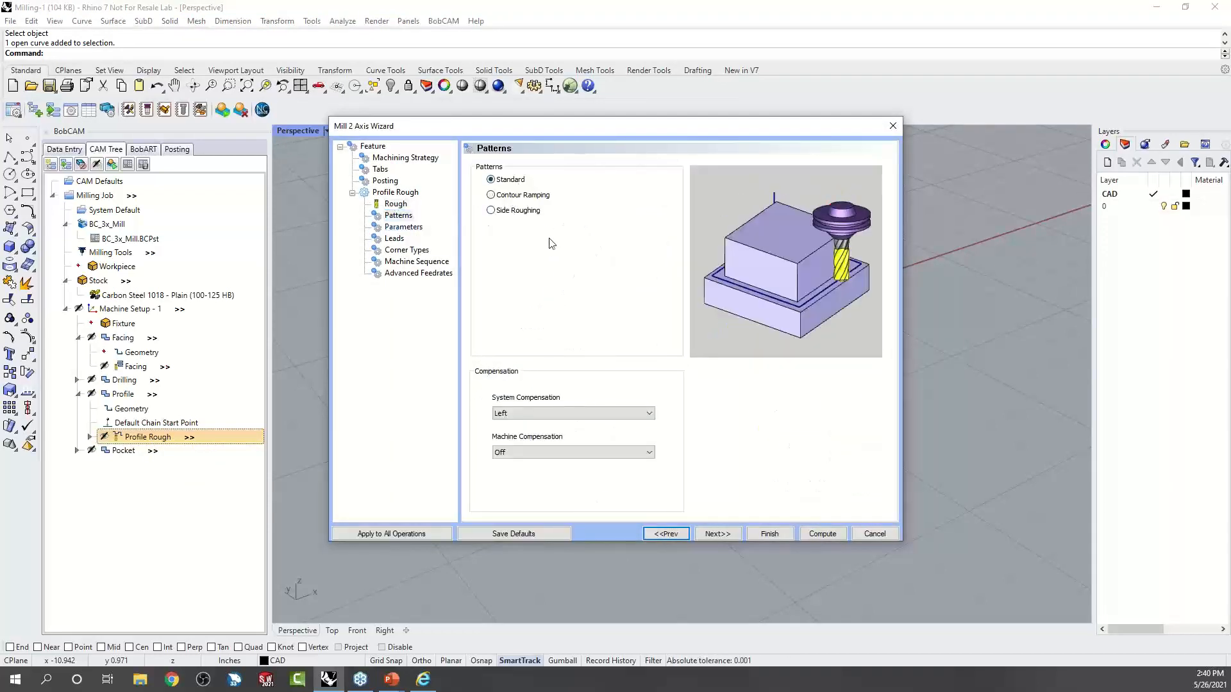
{"action": "left_click", "coordinate": [521, 197]}
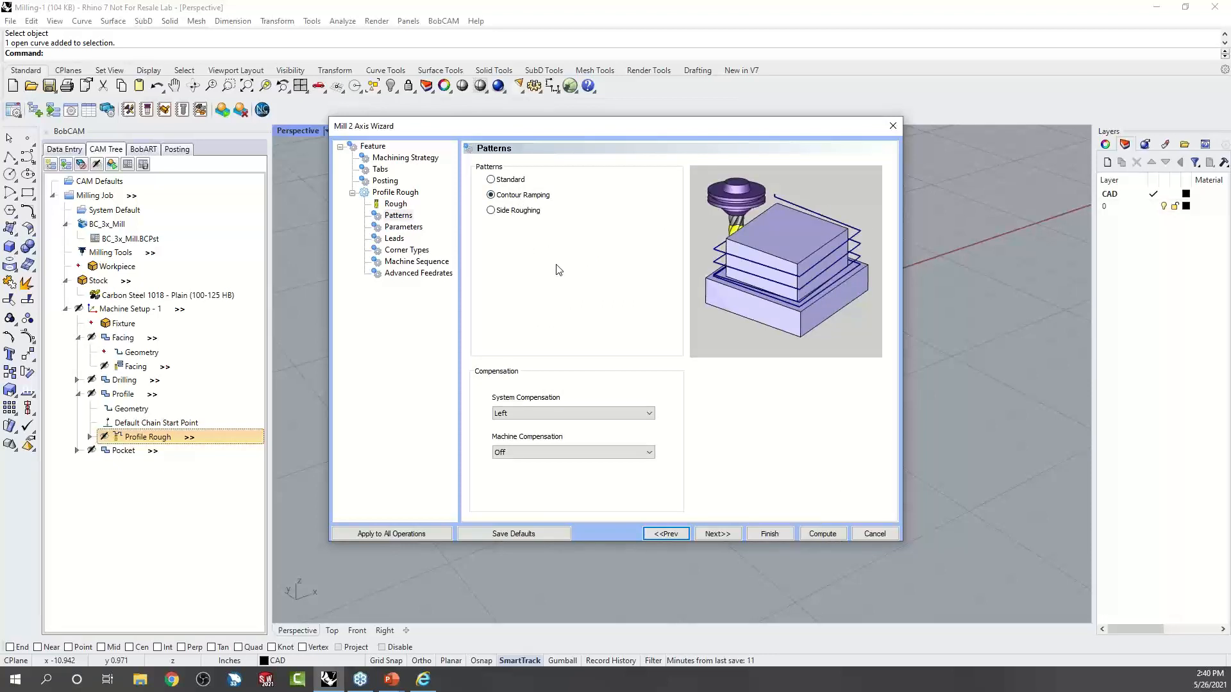
{"action": "left_click", "coordinate": [492, 211]}
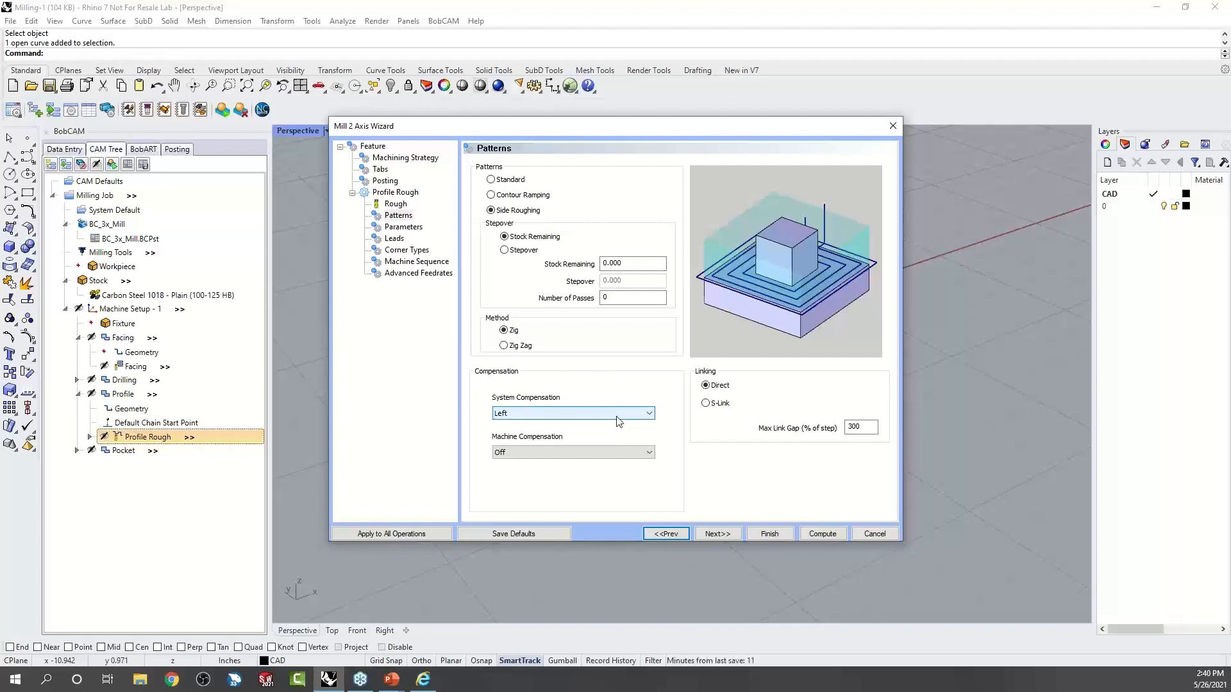
{"action": "left_click", "coordinate": [622, 452]}
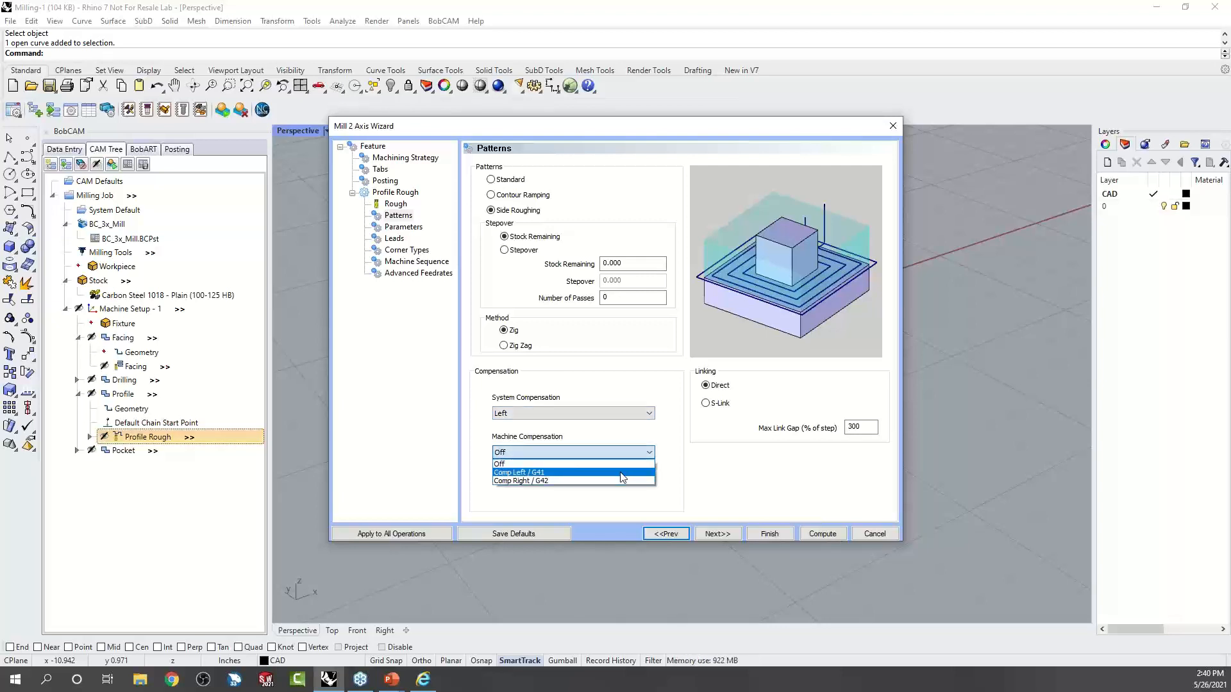
{"action": "left_click", "coordinate": [617, 438]}
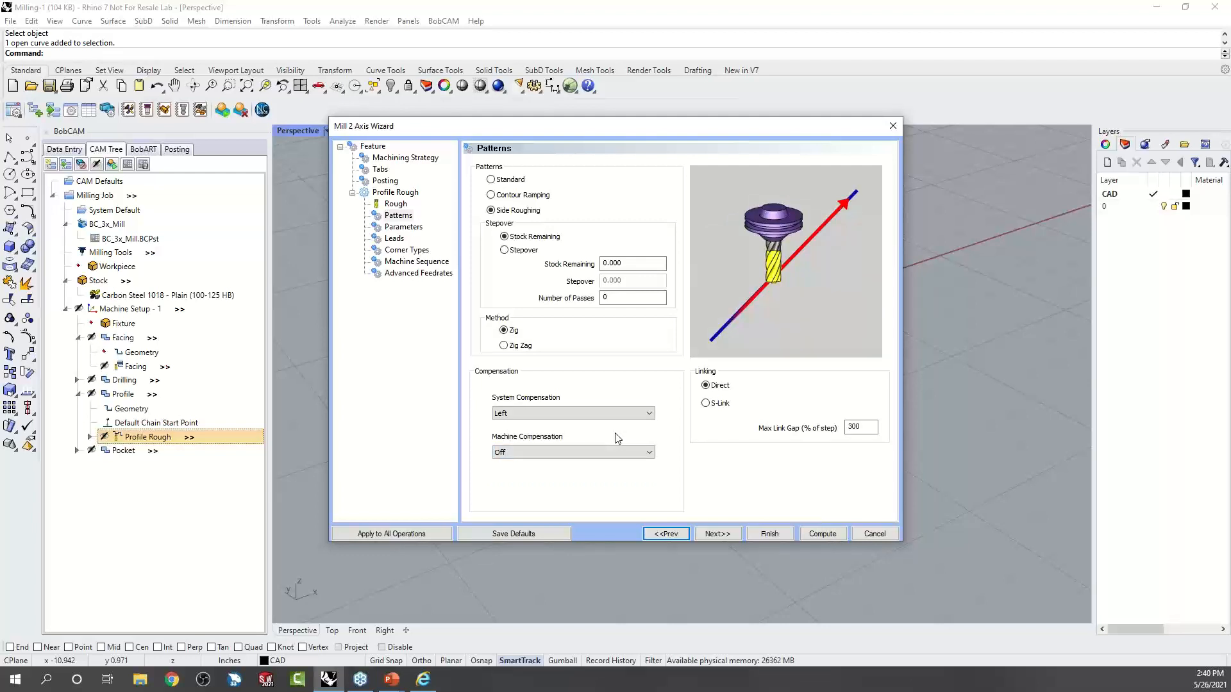
Try Parallel leads with an independent lead-out on the Profile Rough operation, and restore Vertical leads with the lead-out same as lead-in.
{"action": "left_click", "coordinate": [394, 238]}
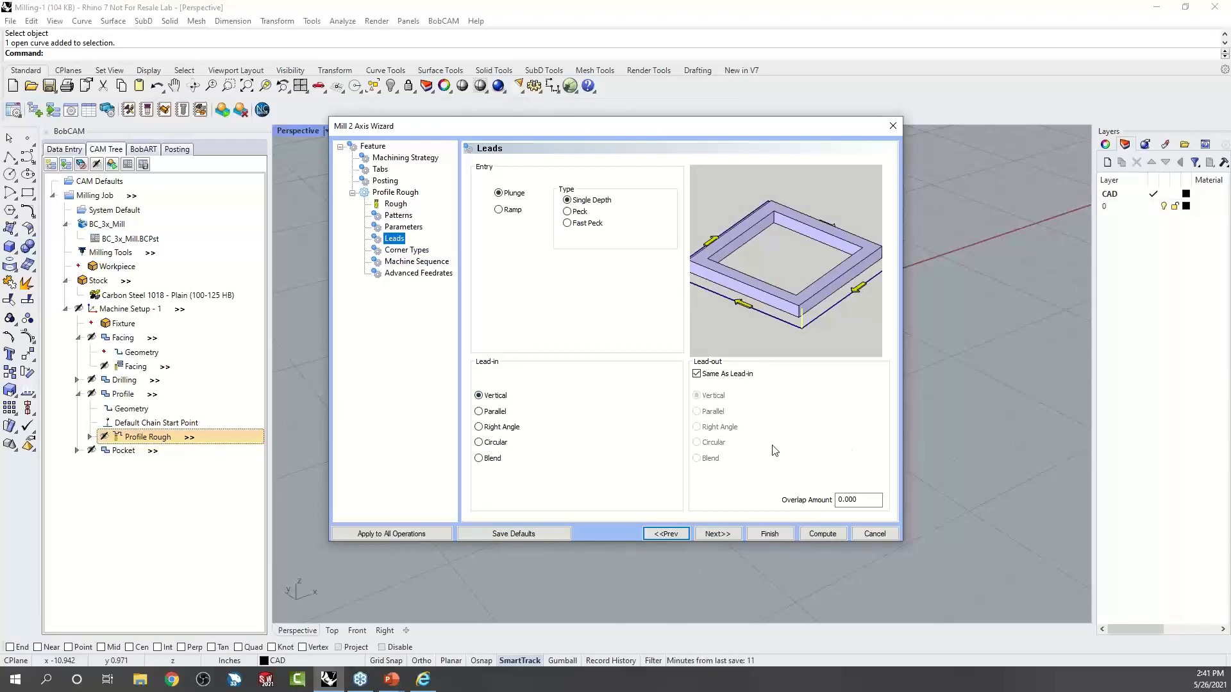
{"action": "left_click", "coordinate": [478, 411]}
{"action": "left_click", "coordinate": [699, 373]}
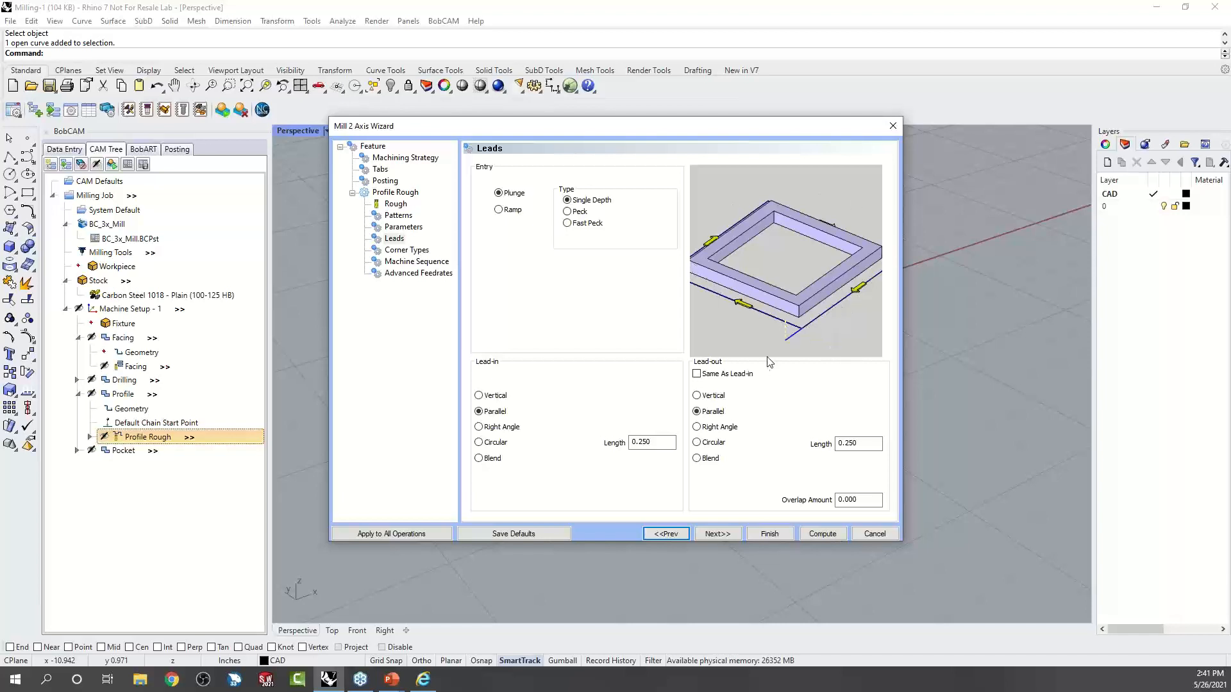
{"action": "left_click", "coordinate": [479, 396]}
{"action": "left_click", "coordinate": [697, 374]}
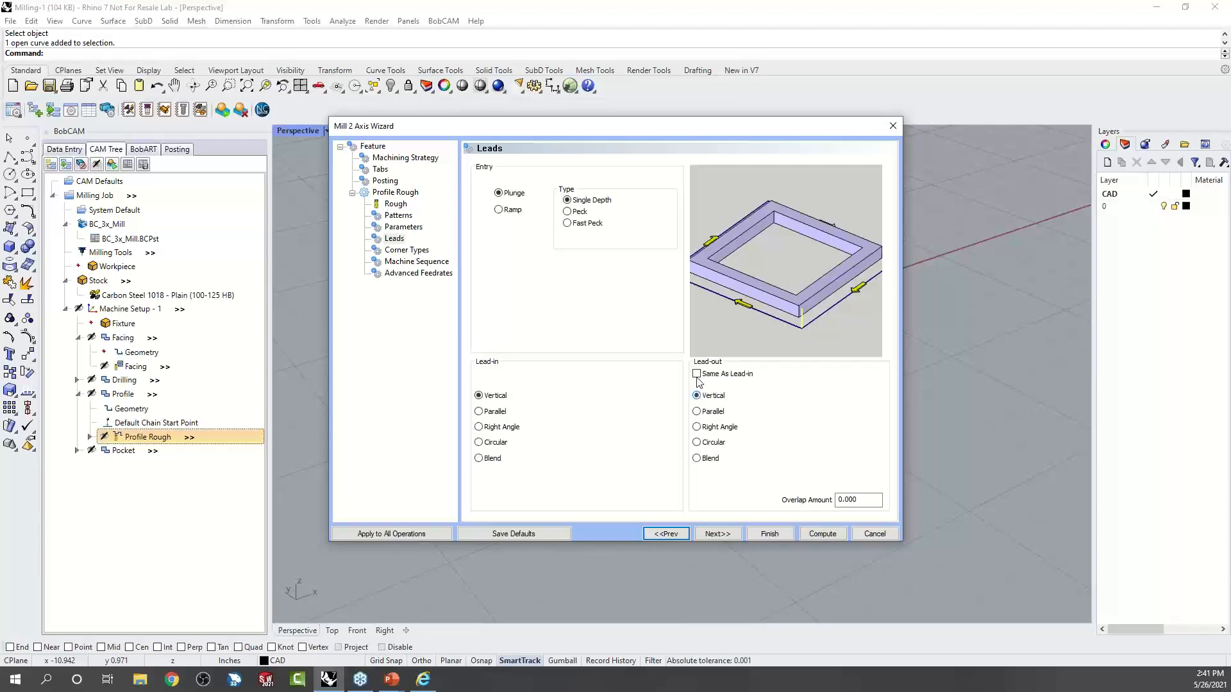
{"action": "left_click", "coordinate": [769, 534]}
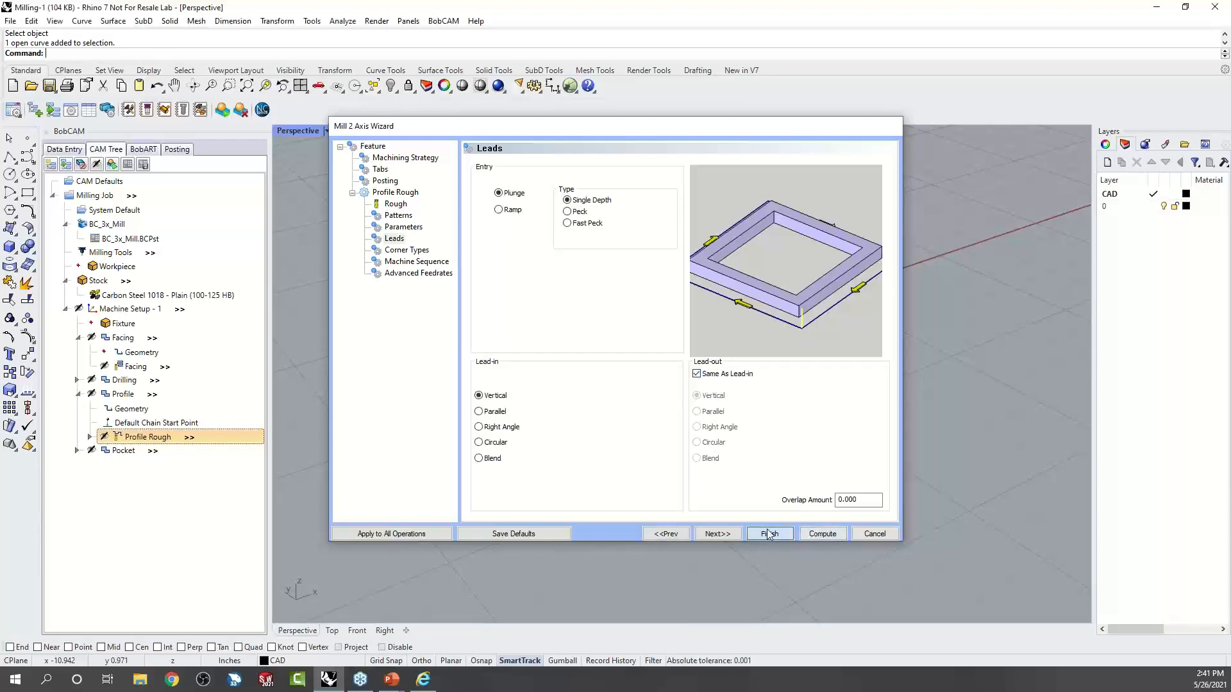
Backplot the Pocket operation of the two circular pockets.
{"action": "left_click", "coordinate": [77, 394]}
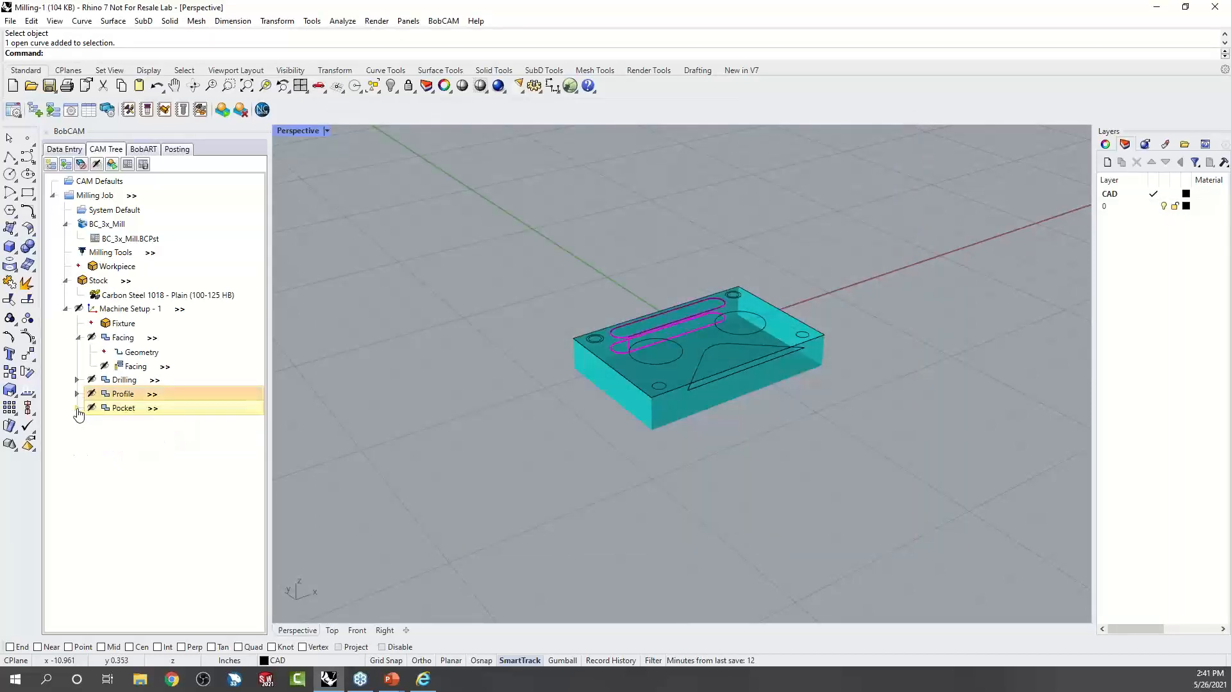
{"action": "left_click", "coordinate": [77, 408]}
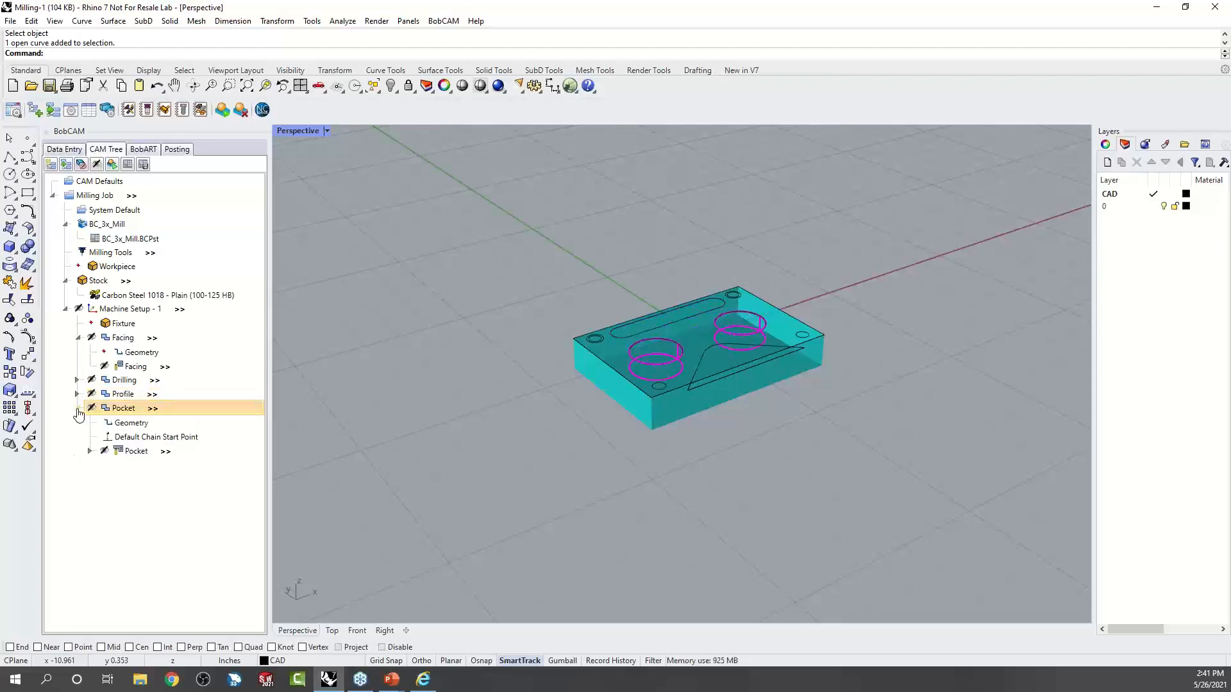
{"action": "left_click", "coordinate": [135, 452]}
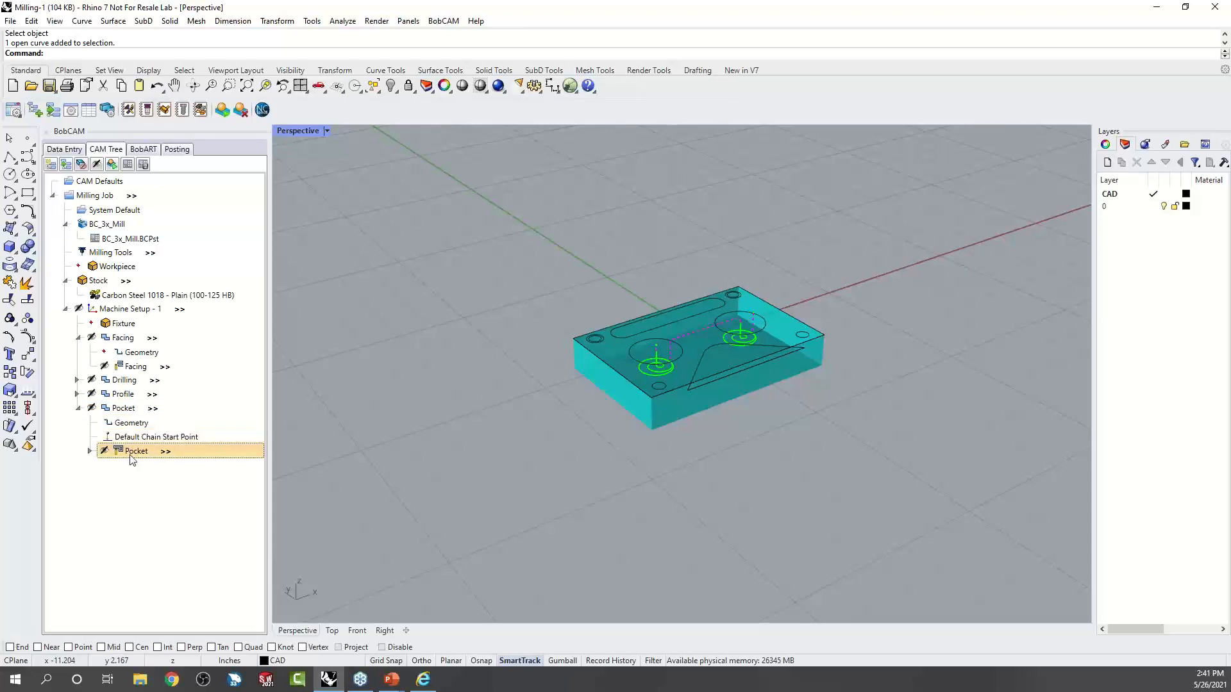
{"action": "right_click", "coordinate": [131, 454]}
{"action": "left_click", "coordinate": [183, 501]}
{"action": "left_click", "coordinate": [178, 199]}
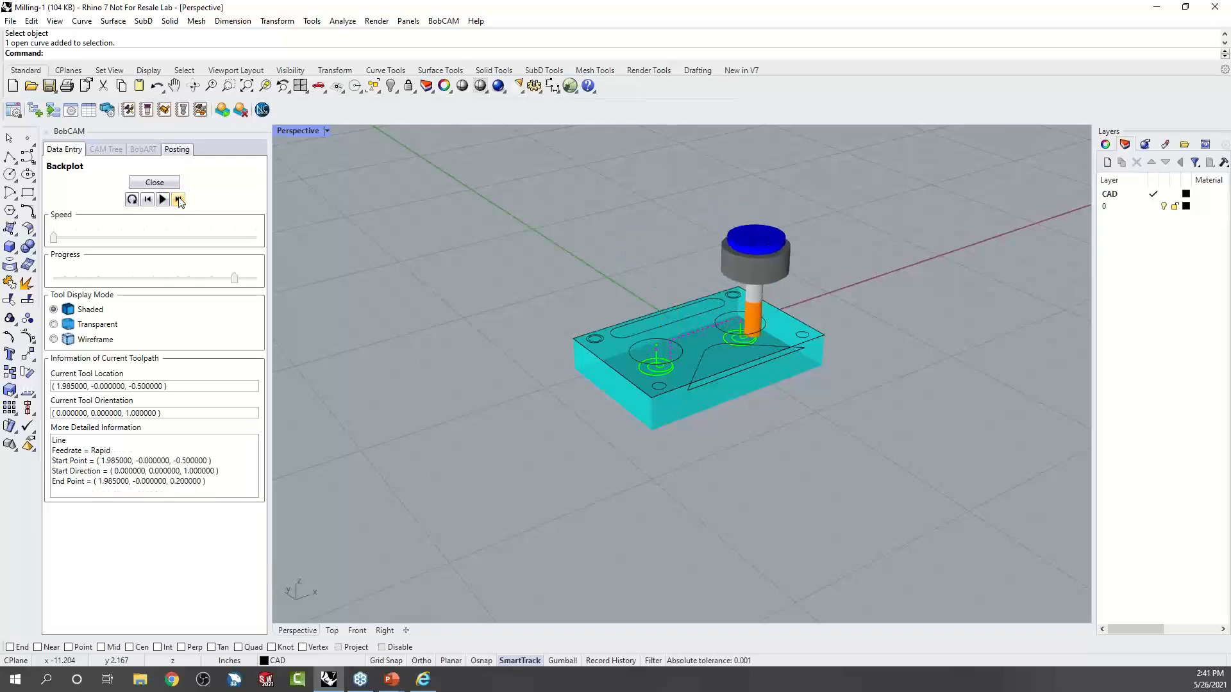
{"action": "left_click", "coordinate": [166, 185]}
Review the machining settings of the circular pockets' Pocket operation.
{"action": "right_click", "coordinate": [134, 452]}
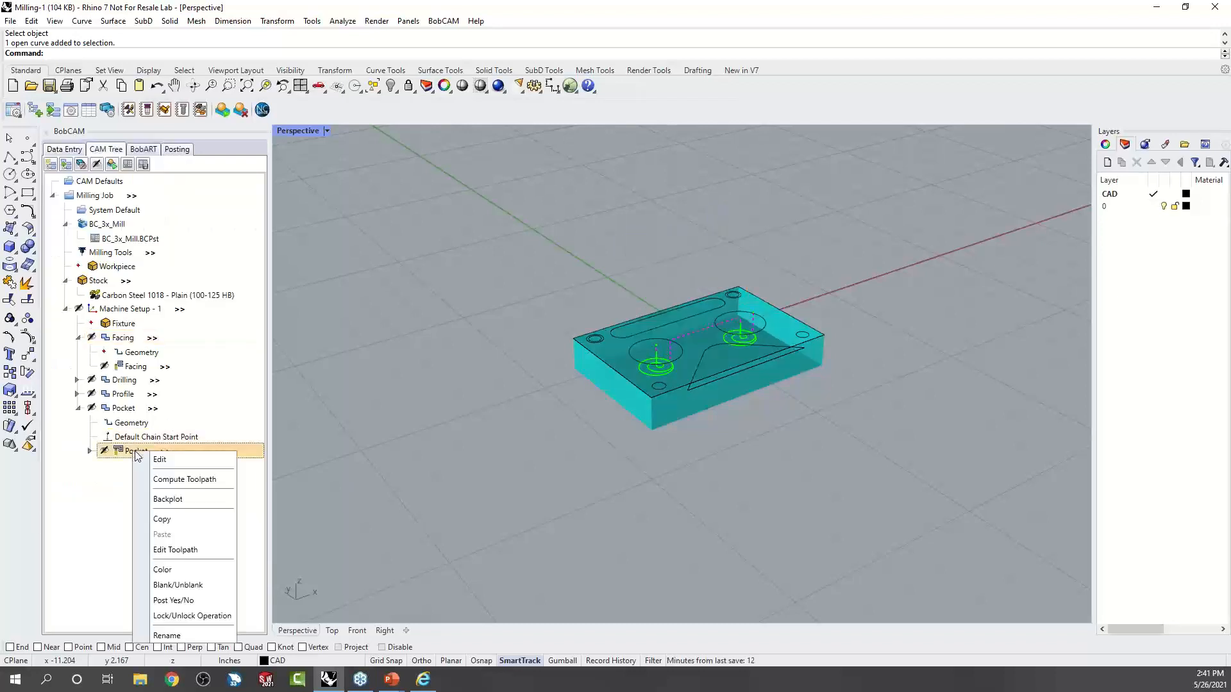
{"action": "left_click", "coordinate": [163, 459]}
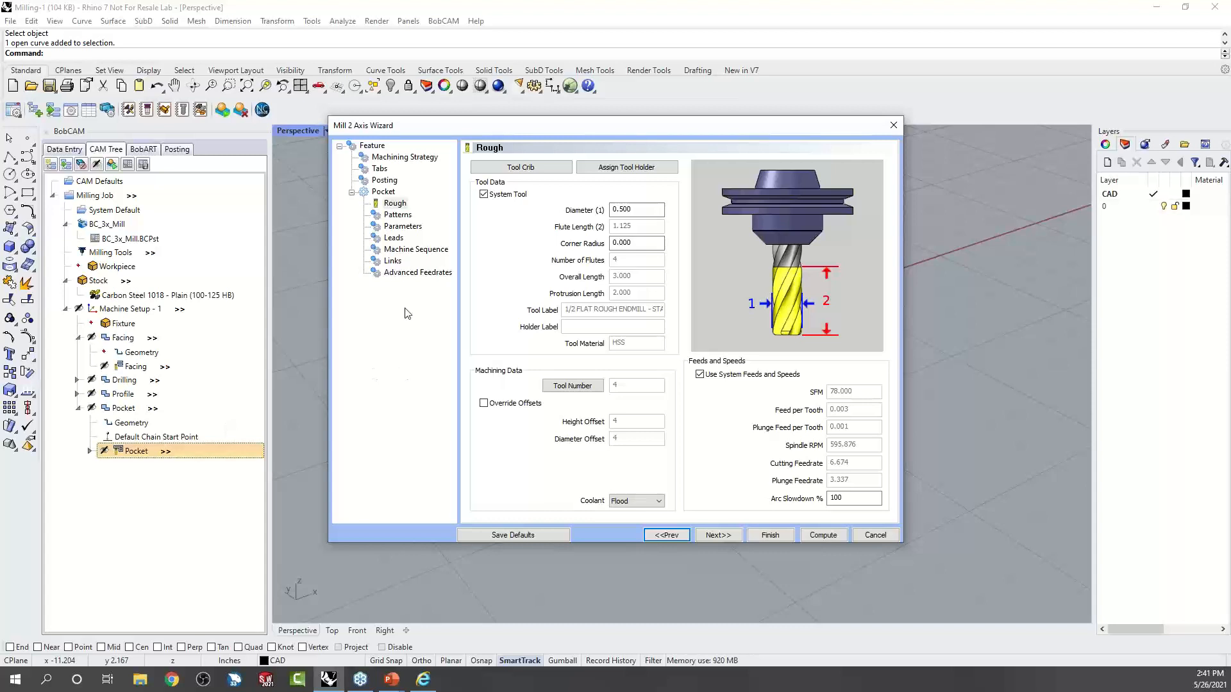
{"action": "left_click", "coordinate": [873, 536]}
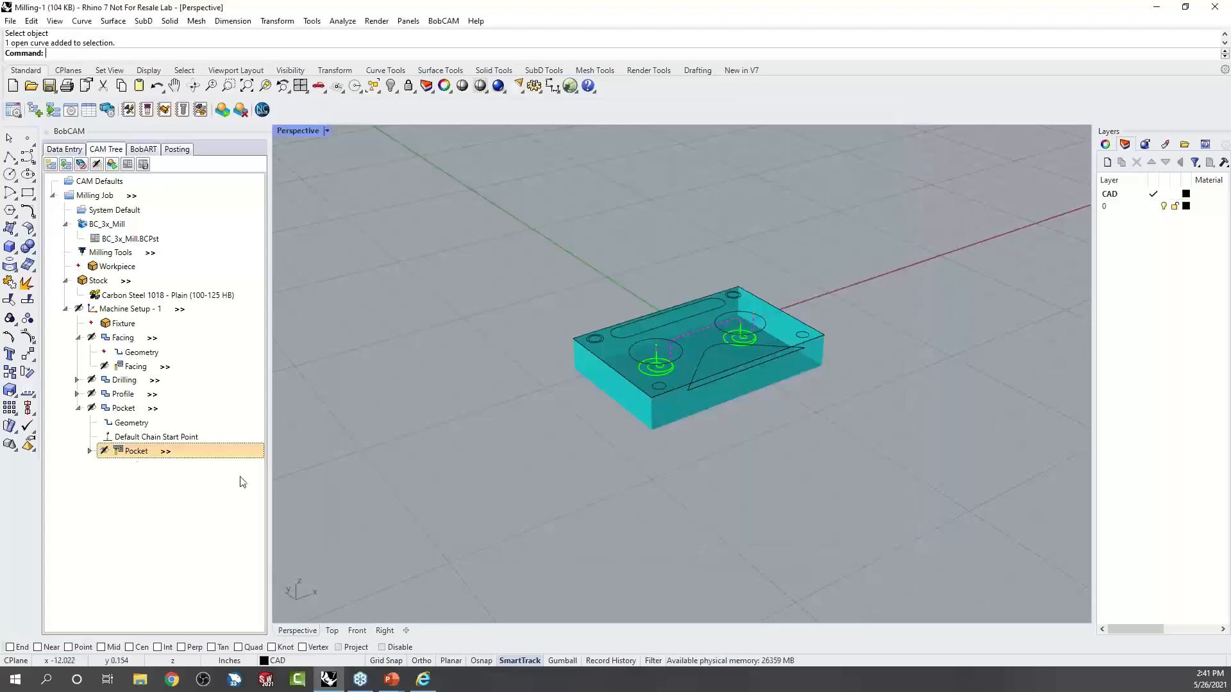
{"action": "right_click", "coordinate": [132, 452]}
{"action": "left_click", "coordinate": [164, 460]}
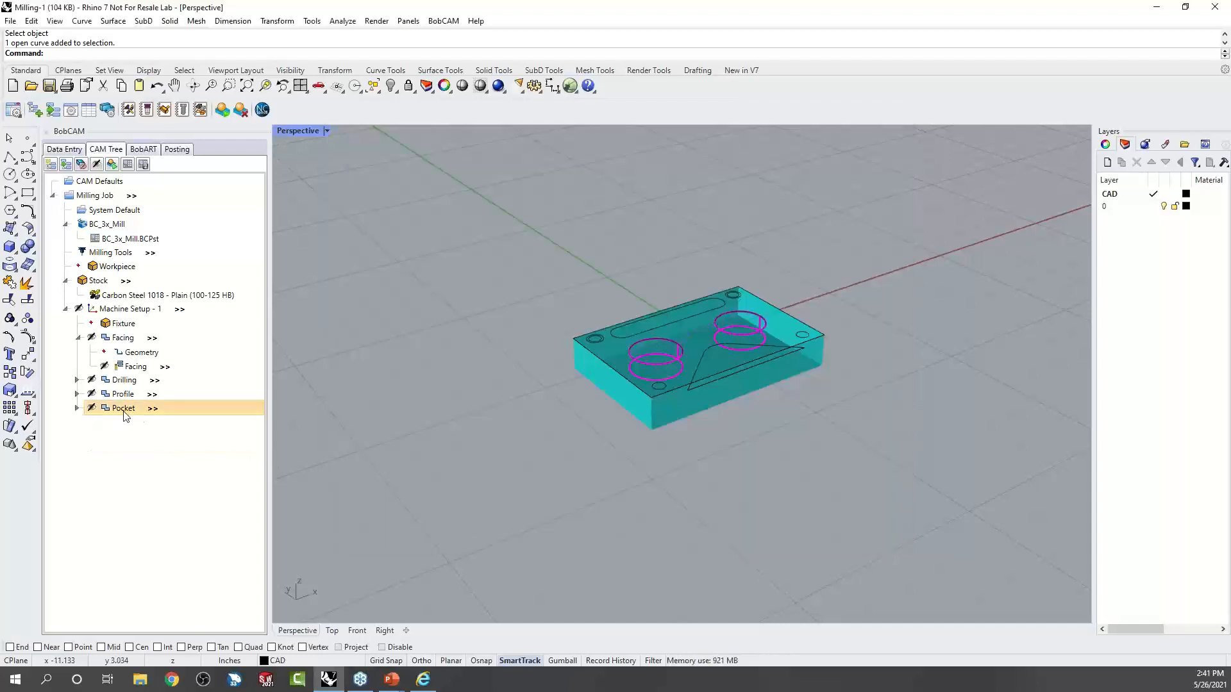
Duplicate the circular Pocket feature in the CAM tree, loading its Top of Feature and Depth values.
{"action": "right_click", "coordinate": [126, 416]}
{"action": "left_click", "coordinate": [165, 372]}
{"action": "right_click", "coordinate": [128, 411]}
{"action": "left_click", "coordinate": [160, 357]}
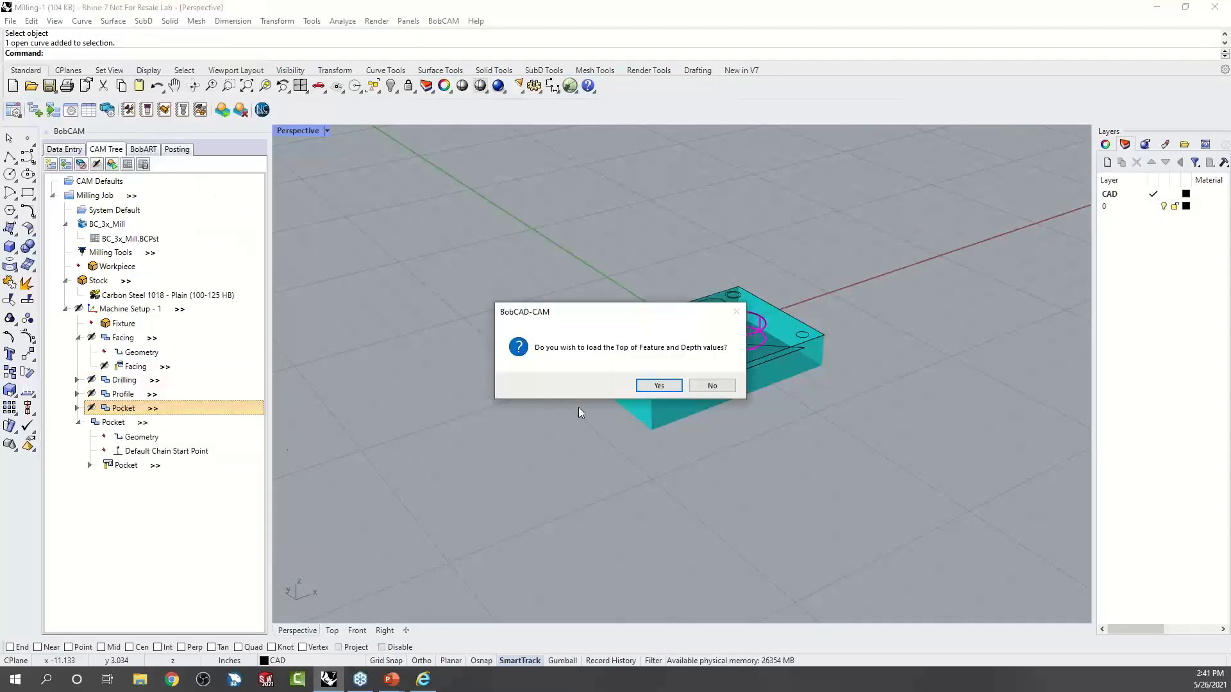
{"action": "left_click", "coordinate": [667, 389]}
Assign the four curves of the triangular outline as the copied Pocket feature's geometry and set its total depth to 0.75.
{"action": "right_click", "coordinate": [141, 436]}
{"action": "left_click", "coordinate": [168, 445]}
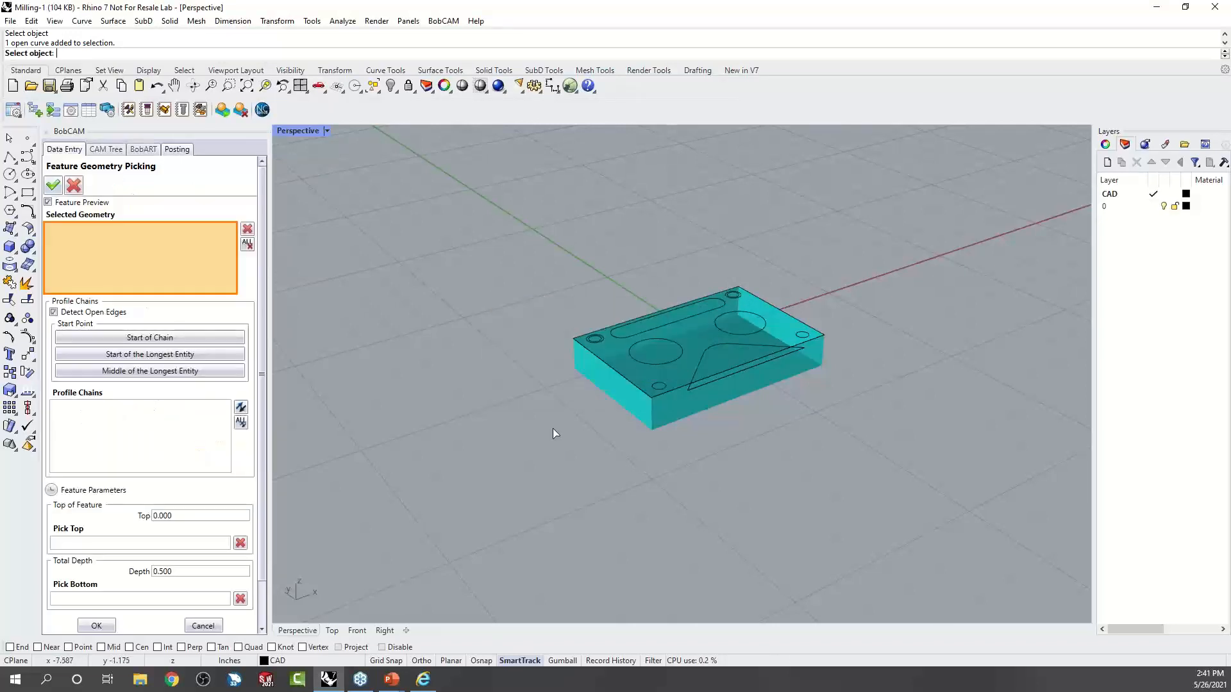
{"action": "left_click", "coordinate": [733, 375]}
{"action": "left_click", "coordinate": [705, 358]}
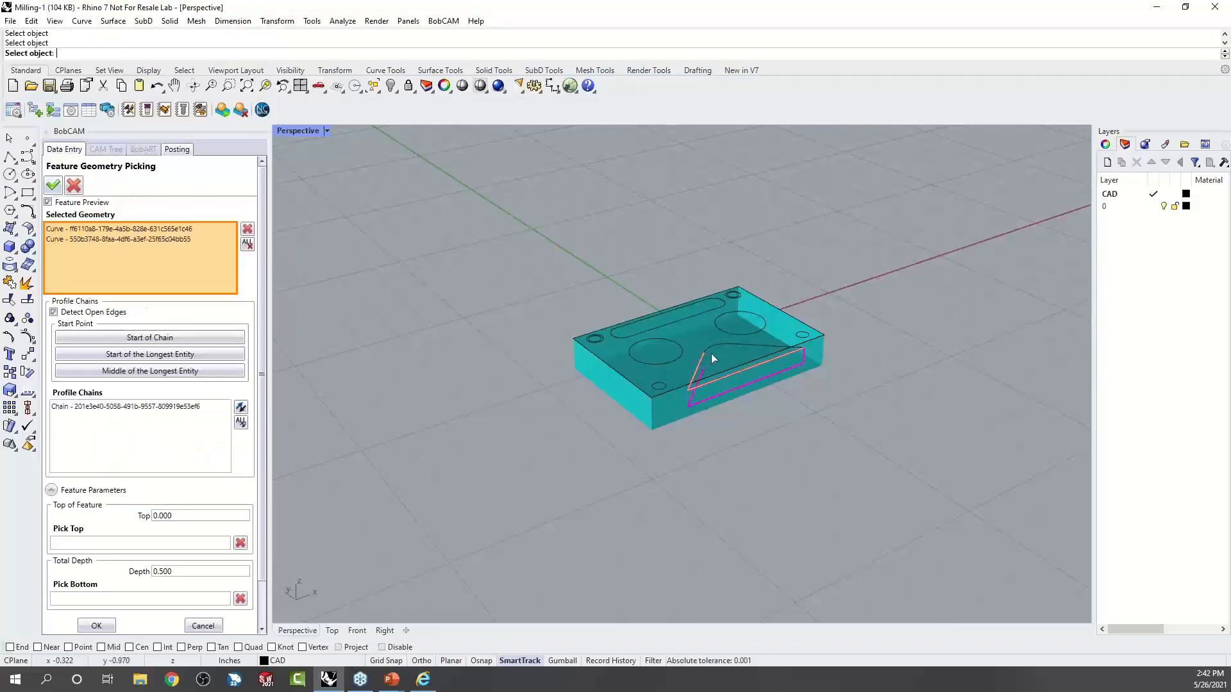
{"action": "left_click", "coordinate": [713, 346]}
{"action": "left_click", "coordinate": [741, 349]}
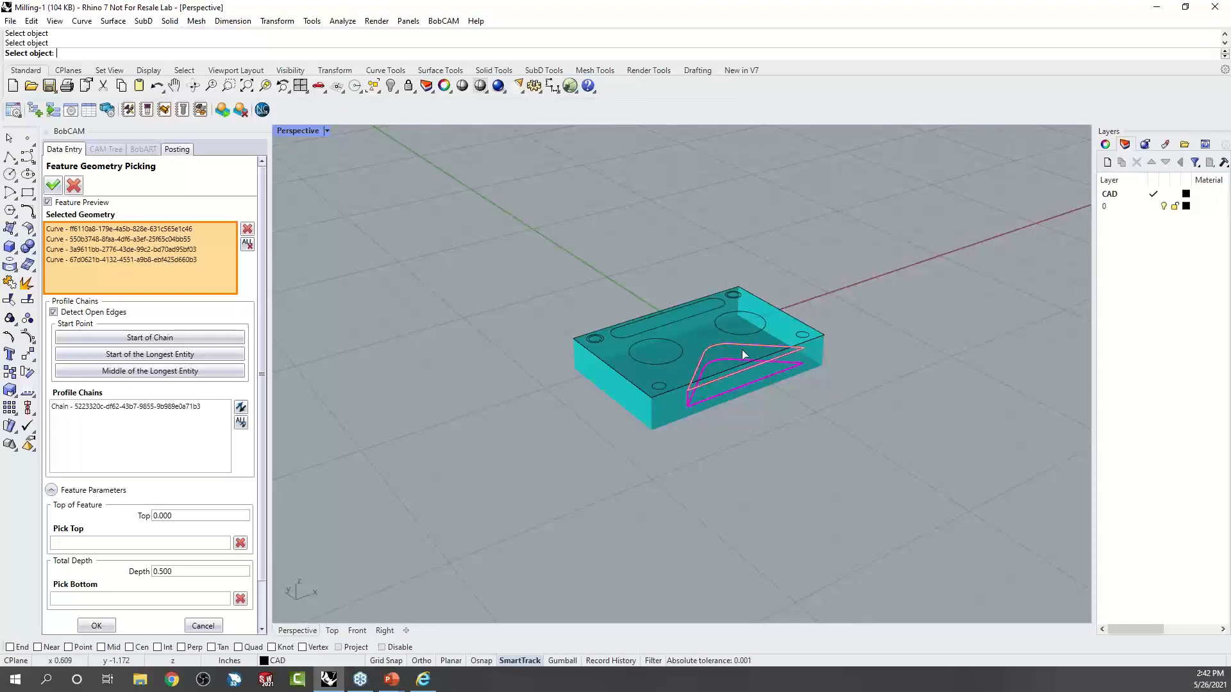
{"action": "left_click_drag", "start_coordinate": [173, 571], "coordinate": [124, 574]}
{"action": "type", "text": ".75"}
{"action": "left_click", "coordinate": [107, 626]}
Compute the toolpath of the triangular feature's Pocket operation.
{"action": "left_click", "coordinate": [127, 465]}
{"action": "right_click", "coordinate": [120, 463]}
{"action": "left_click", "coordinate": [184, 492]}
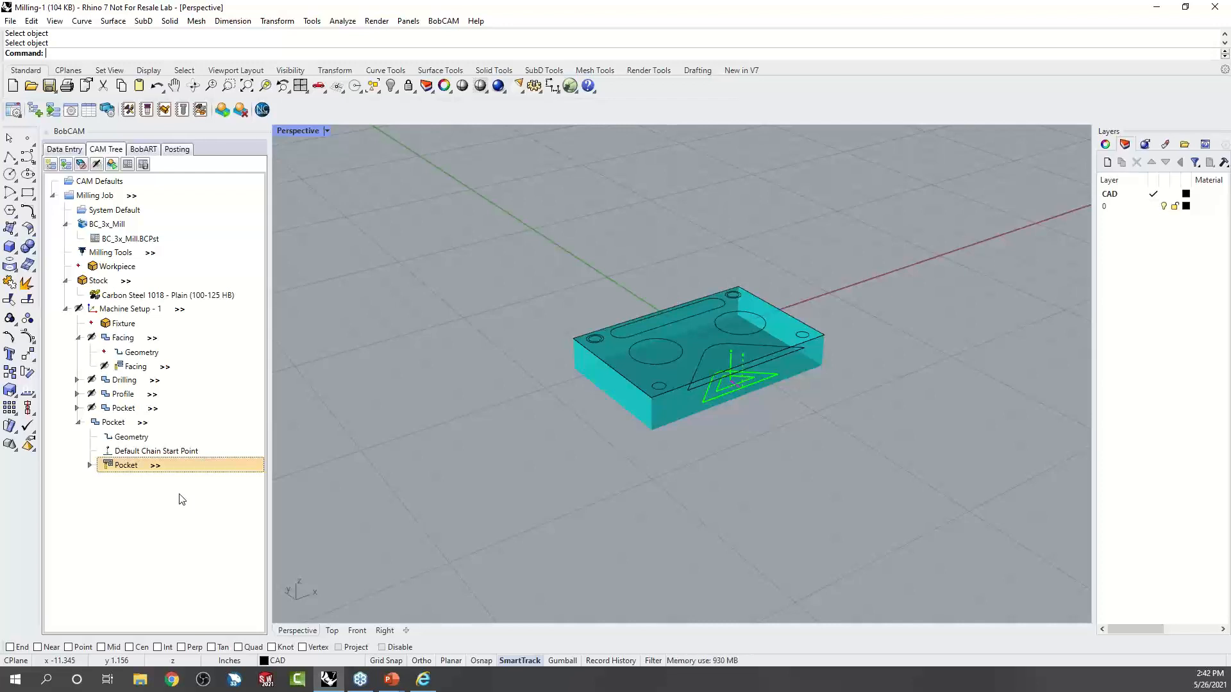
Duplicate the Pocket operation within the triangular Pocket feature.
{"action": "right_click", "coordinate": [125, 467]}
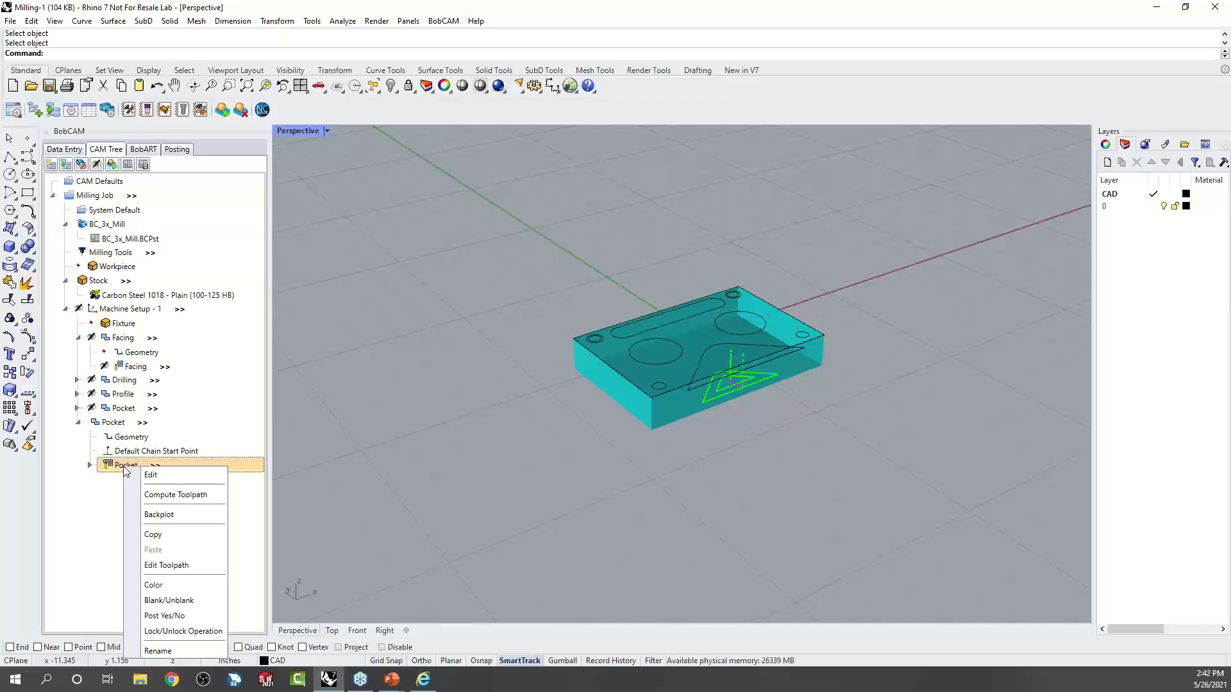
{"action": "left_click", "coordinate": [156, 536]}
{"action": "right_click", "coordinate": [125, 466]}
{"action": "left_click", "coordinate": [179, 550]}
Change the duplicated pocket operation's pattern to Adaptive Roughing and compute its toolpath.
{"action": "right_click", "coordinate": [128, 480]}
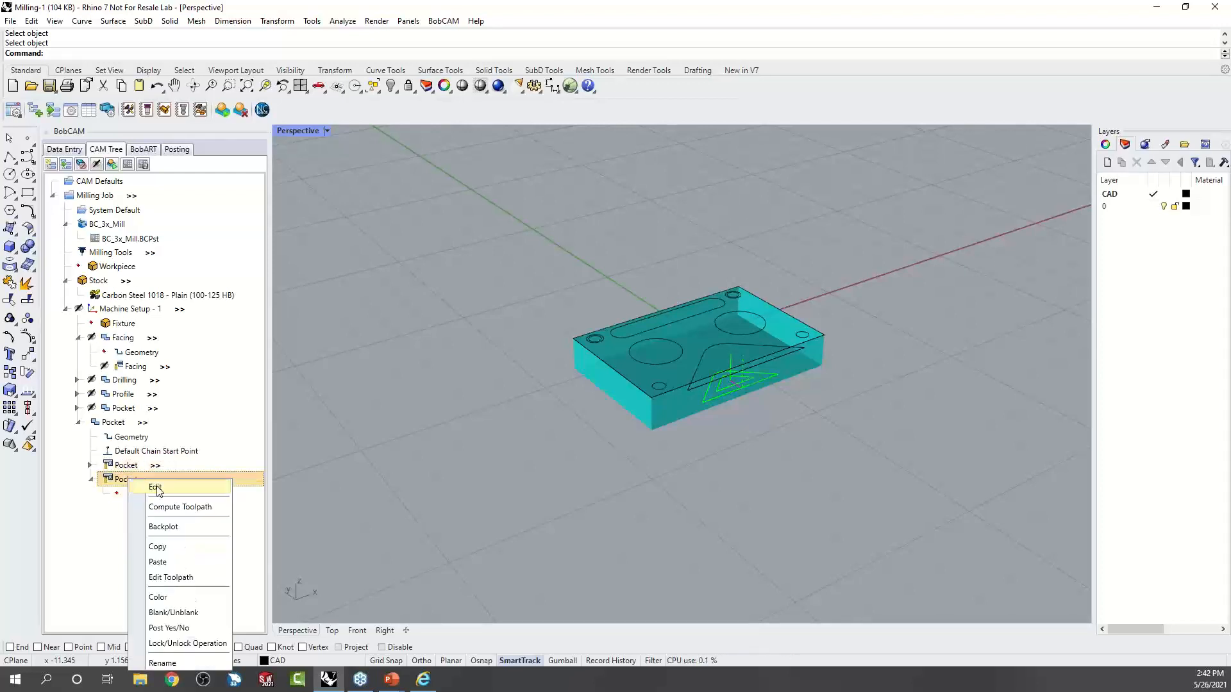
{"action": "left_click", "coordinate": [183, 490]}
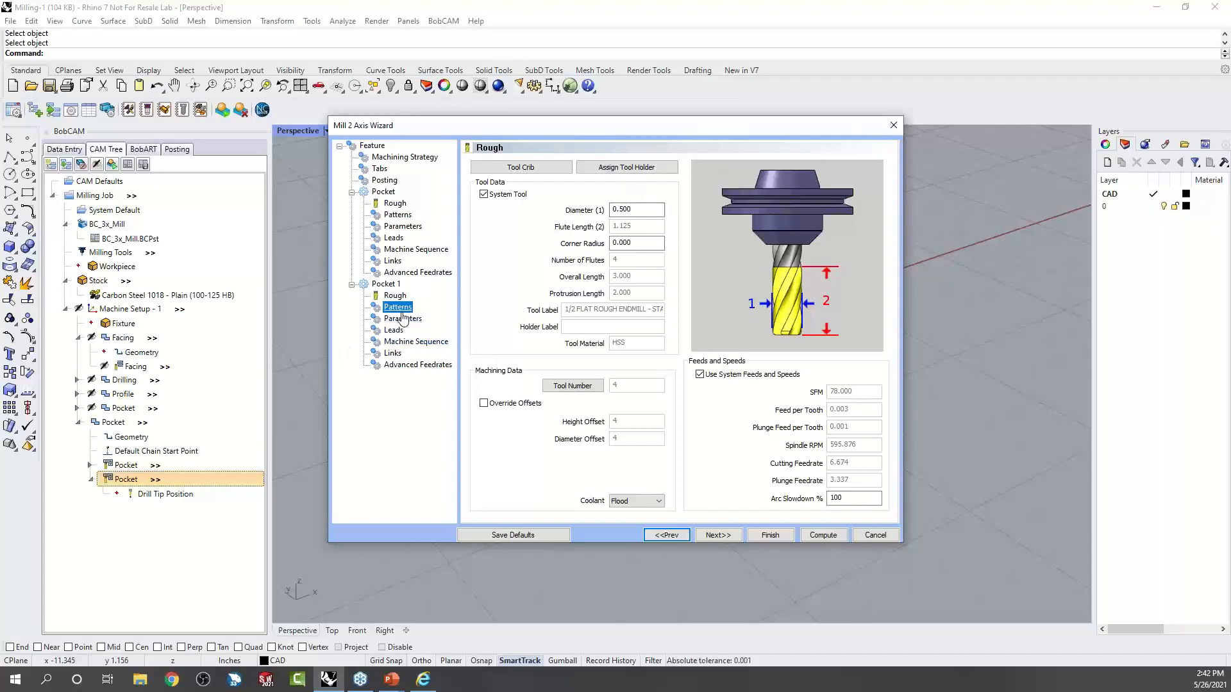
{"action": "left_click", "coordinate": [399, 307]}
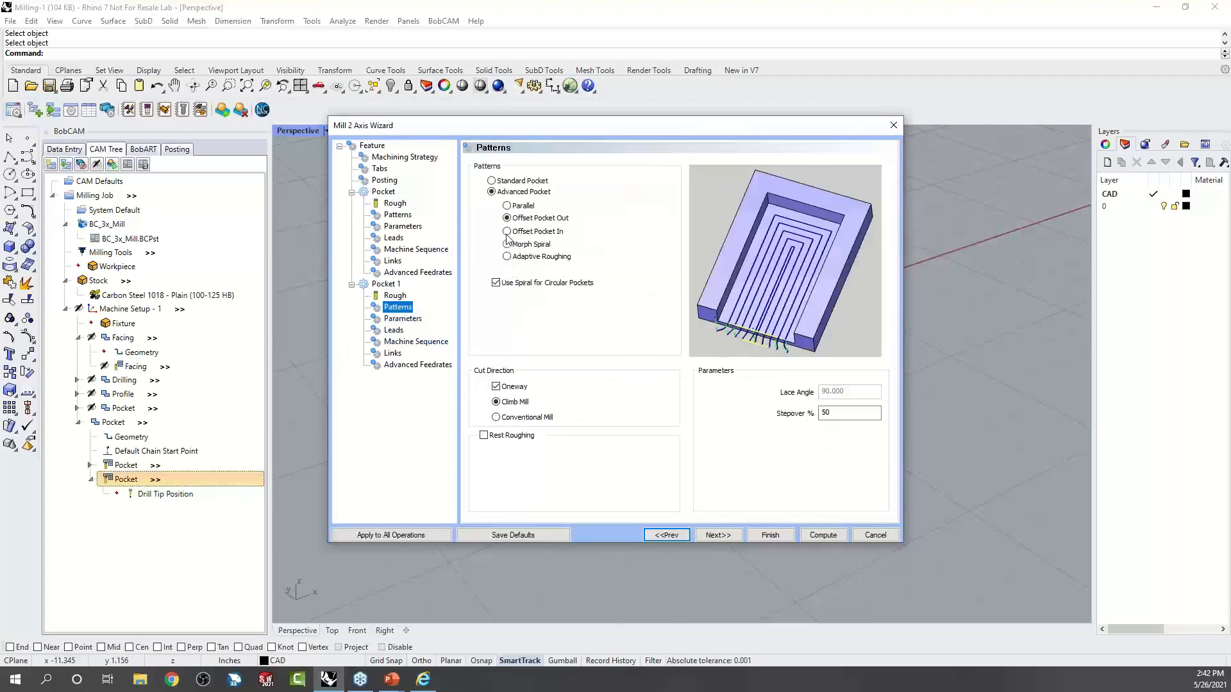
{"action": "left_click", "coordinate": [507, 257]}
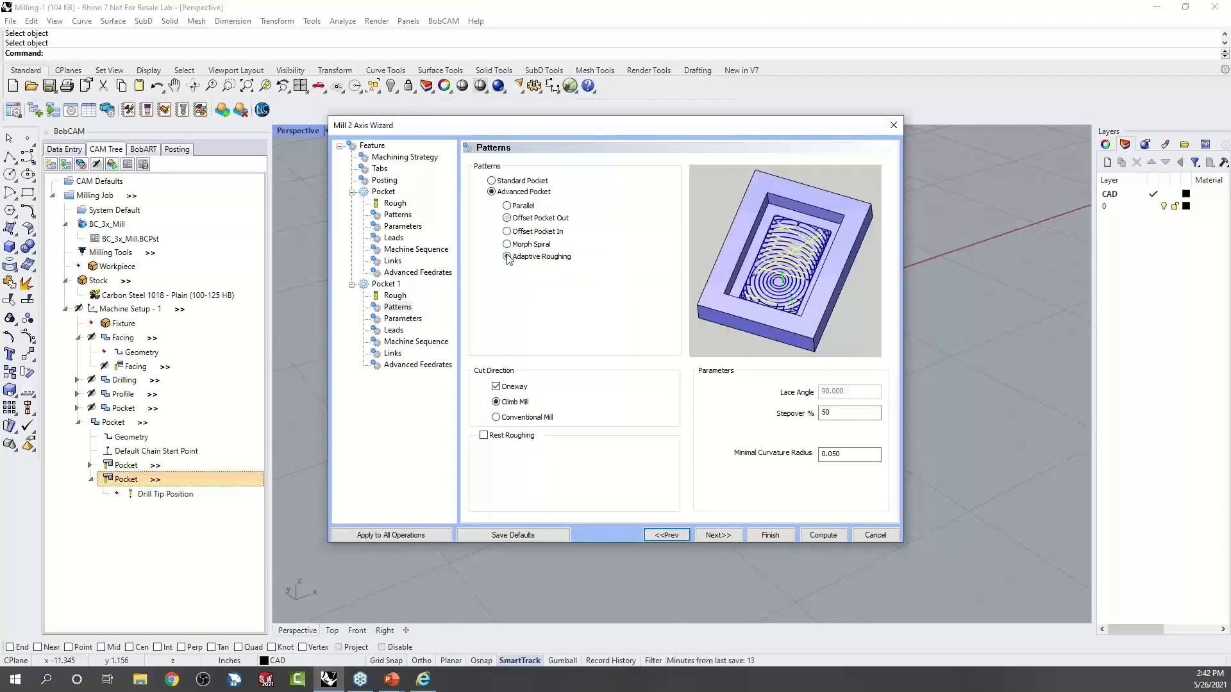
{"action": "left_click", "coordinate": [770, 534]}
{"action": "right_click", "coordinate": [142, 478]}
{"action": "left_click", "coordinate": [180, 505]}
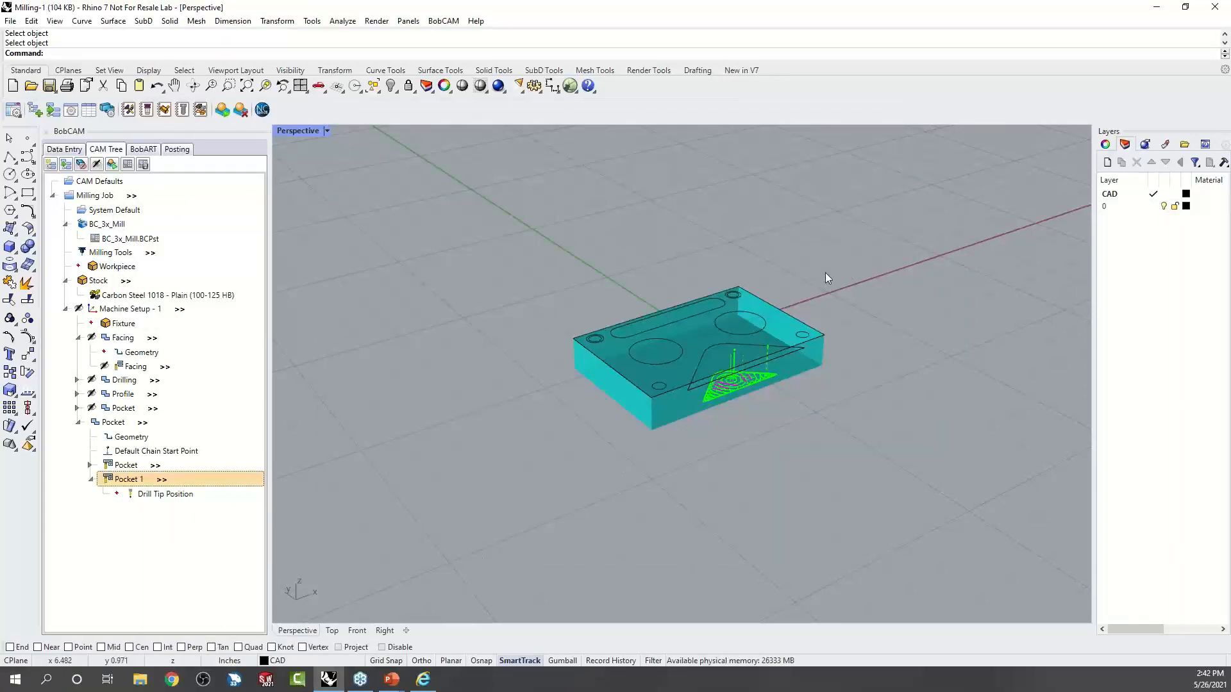
Set the linetype of the triangular outline's straight base line, outside the stock, to DashDot.
{"action": "double_click", "coordinate": [300, 132]}
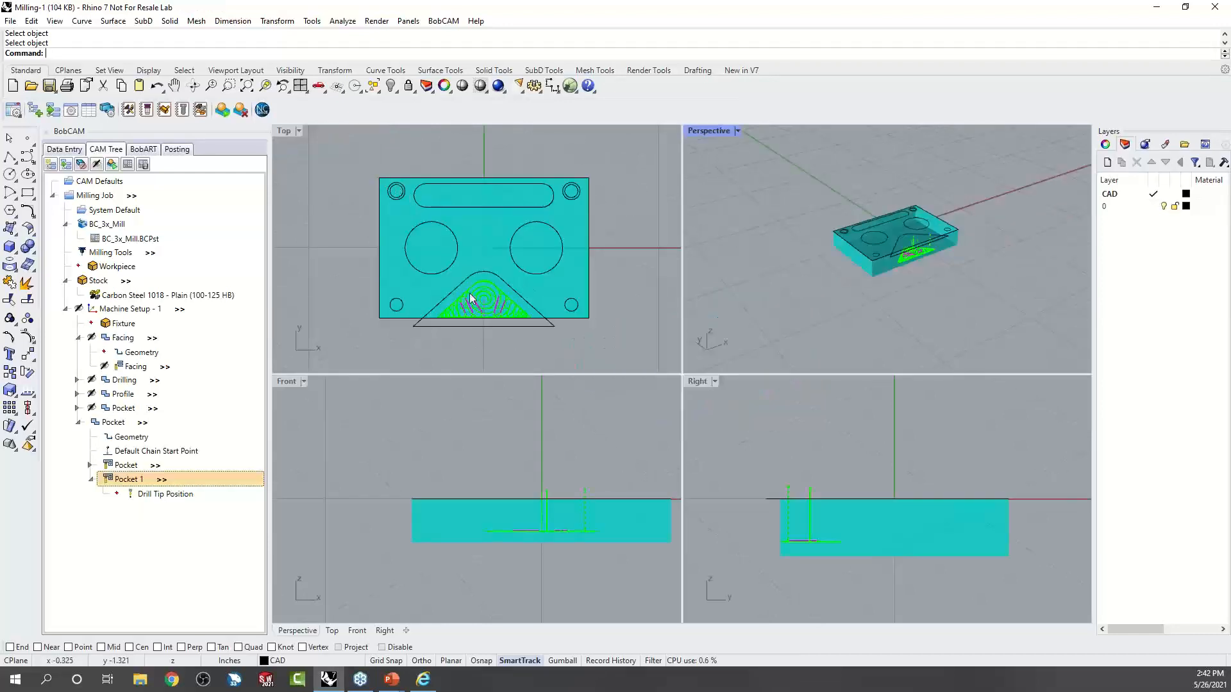
{"action": "scroll", "coordinate": [481, 306], "scroll_direction": "up", "scroll_amount": 2}
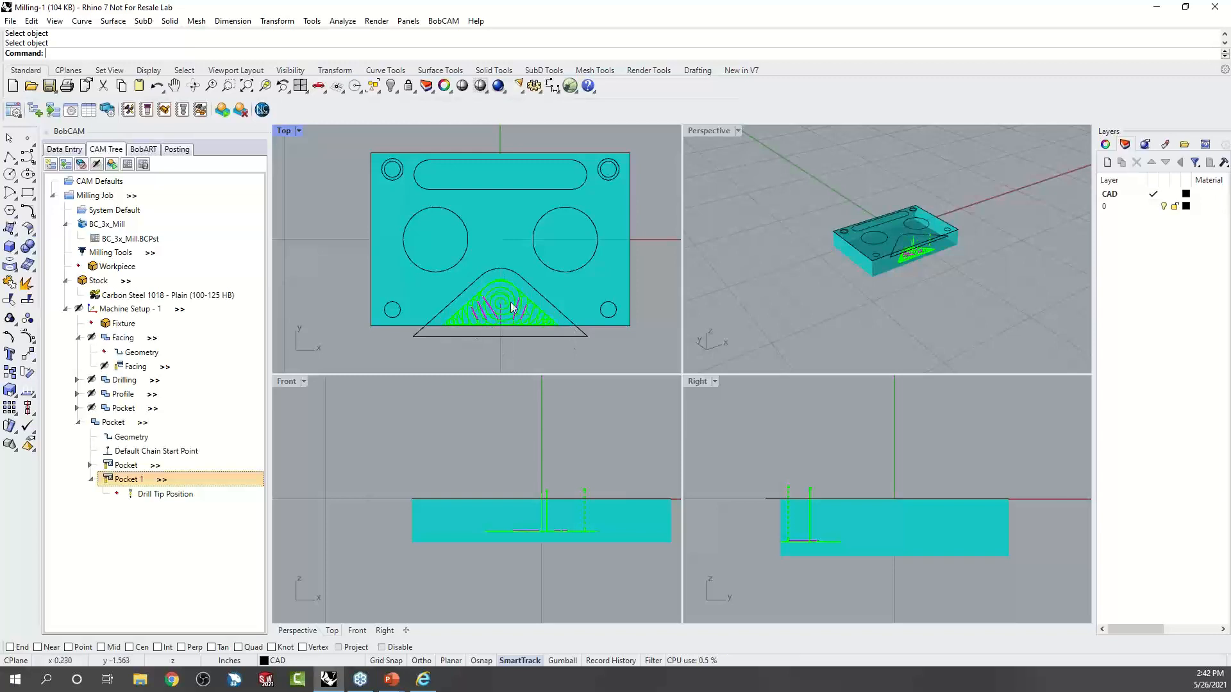
{"action": "left_click", "coordinate": [523, 338]}
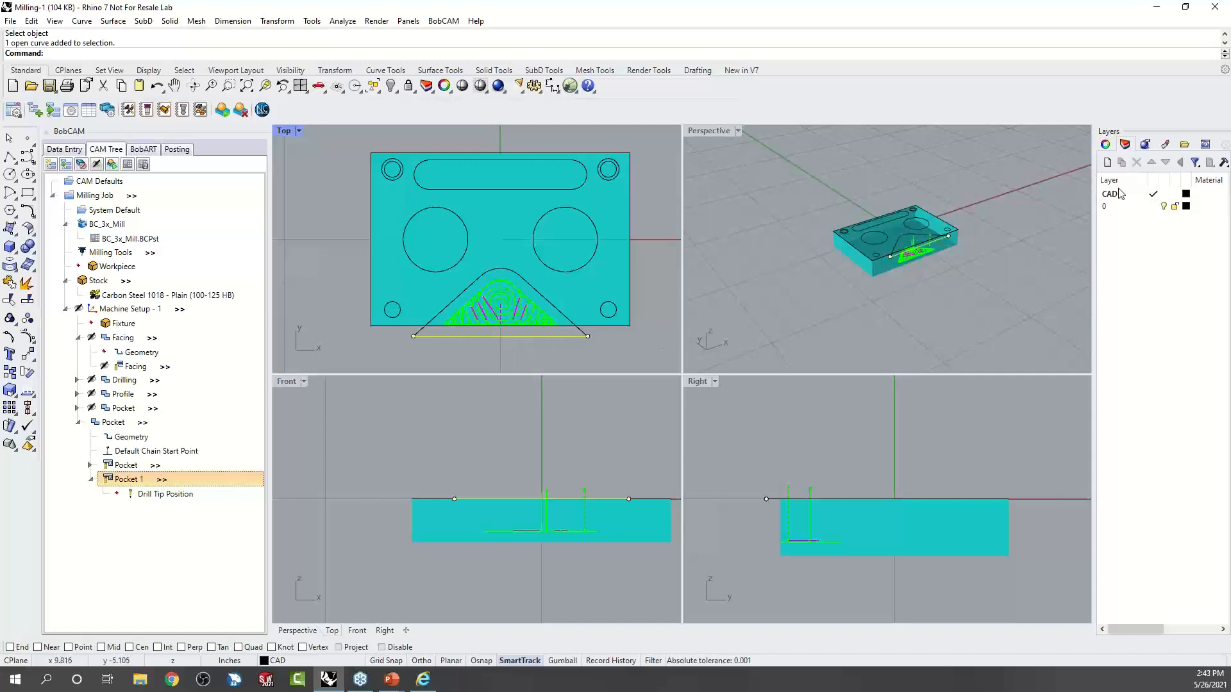
{"action": "left_click", "coordinate": [1106, 145]}
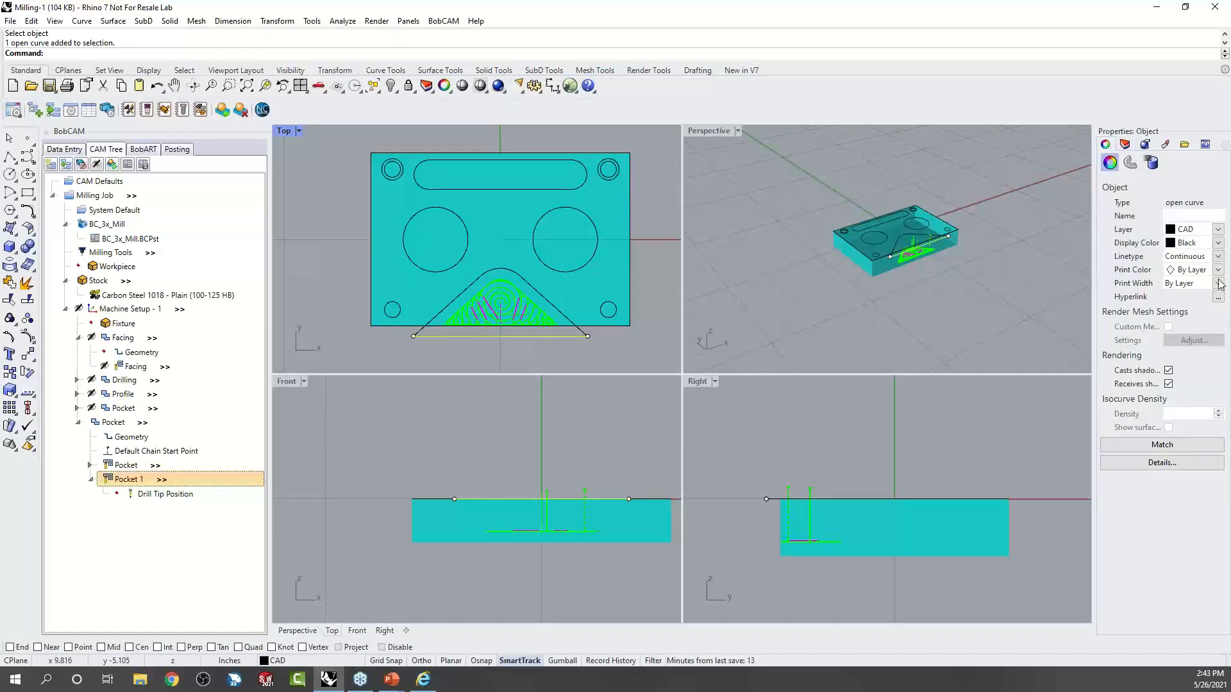
{"action": "left_click", "coordinate": [1218, 257]}
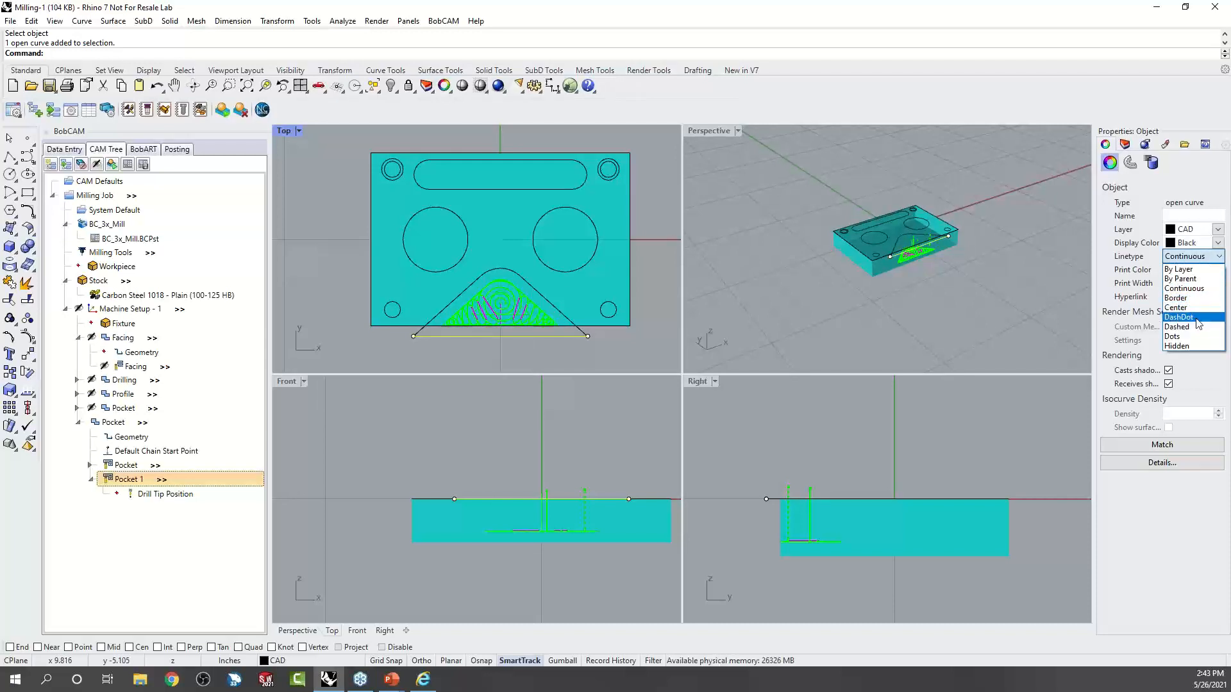
{"action": "left_click", "coordinate": [1196, 317]}
{"action": "left_click", "coordinate": [936, 314]}
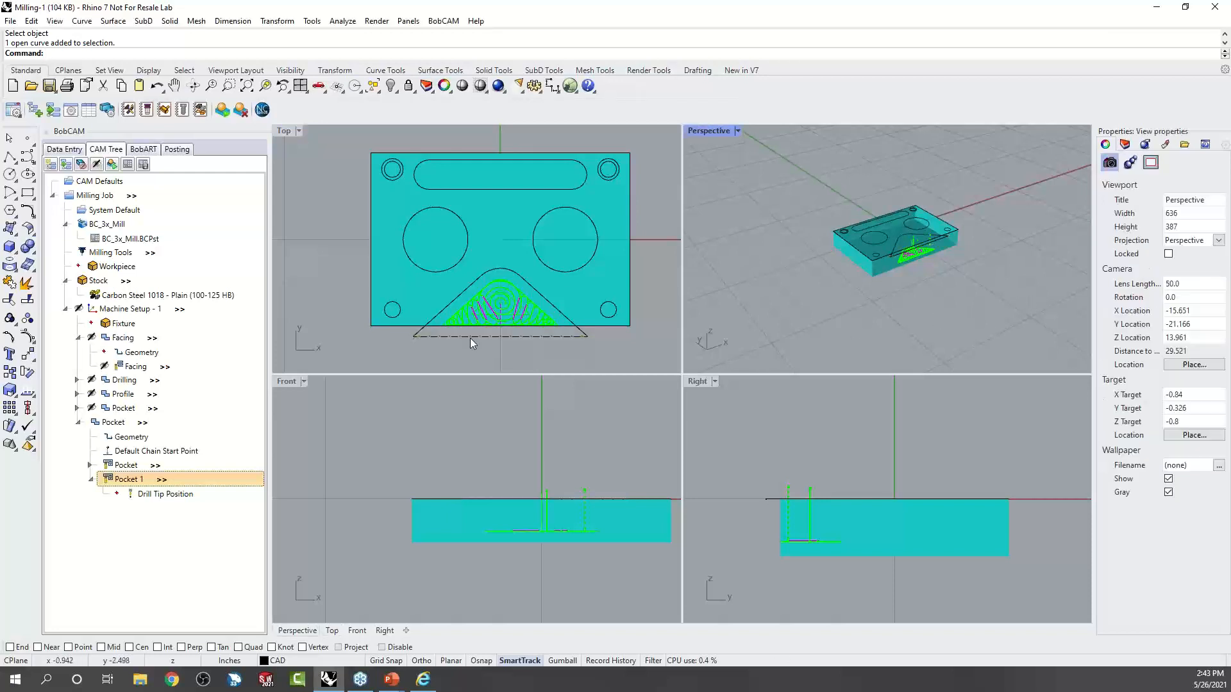
Reselect and accept the triangular Pocket feature's geometry with Detect Open Edges on, so the DashDot line counts as an open edge.
{"action": "left_click", "coordinate": [479, 335]}
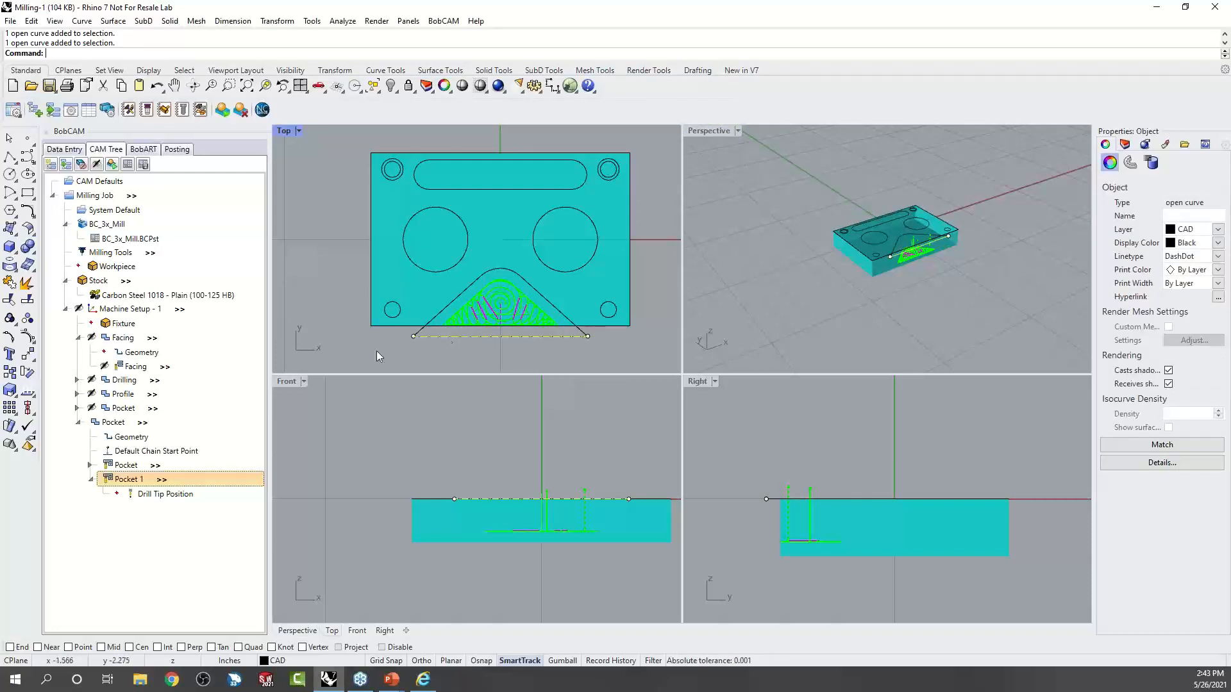
{"action": "right_click", "coordinate": [136, 443]}
{"action": "left_click", "coordinate": [165, 449]}
{"action": "left_click", "coordinate": [53, 185]}
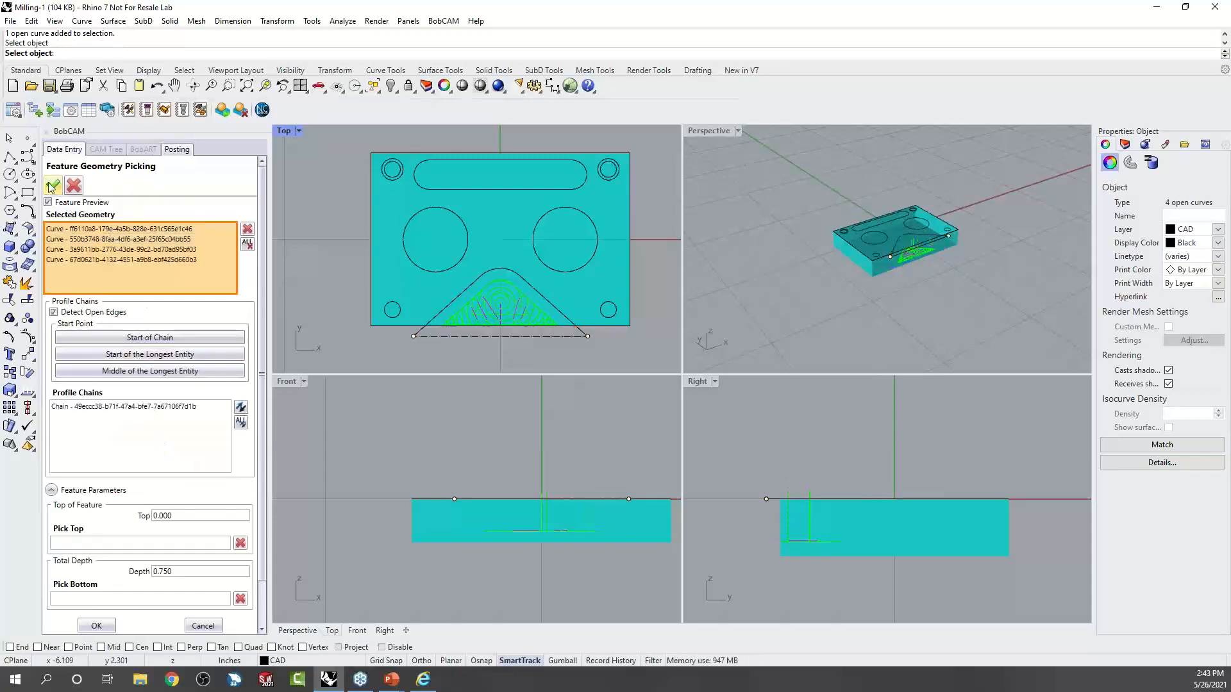
Recompute the Pocket 1 adaptive toolpath using the open-edge geometry.
{"action": "left_click", "coordinate": [130, 438]}
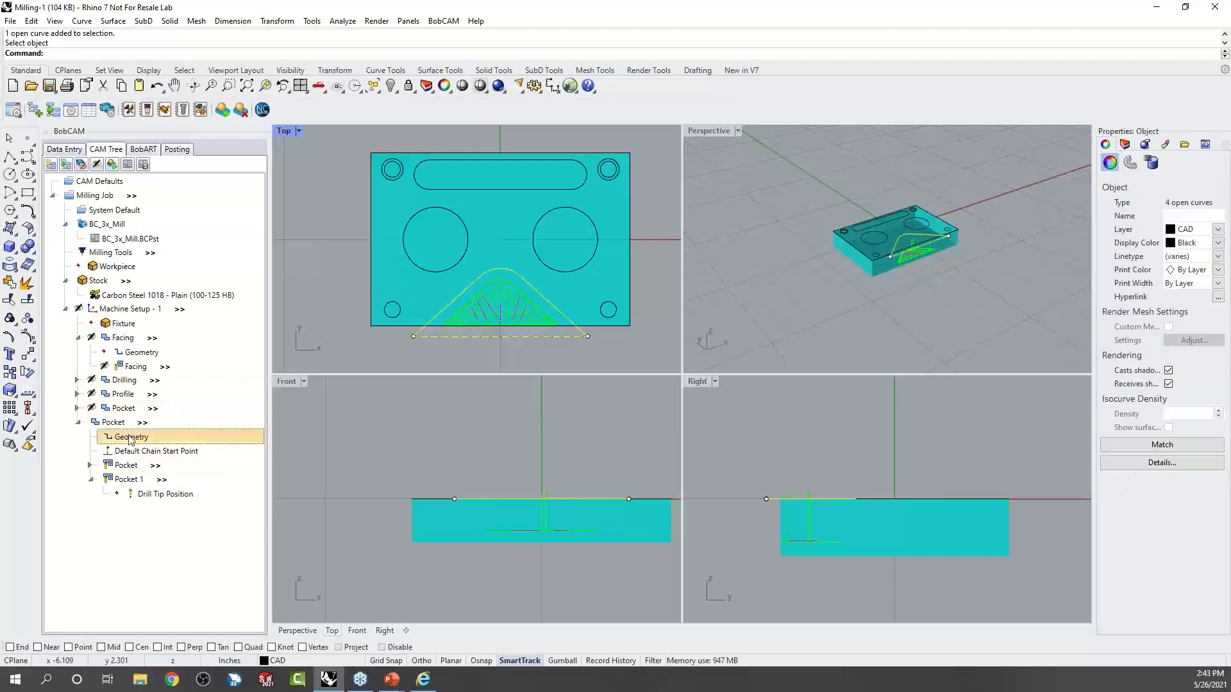
{"action": "left_click", "coordinate": [126, 466]}
{"action": "left_click", "coordinate": [126, 480]}
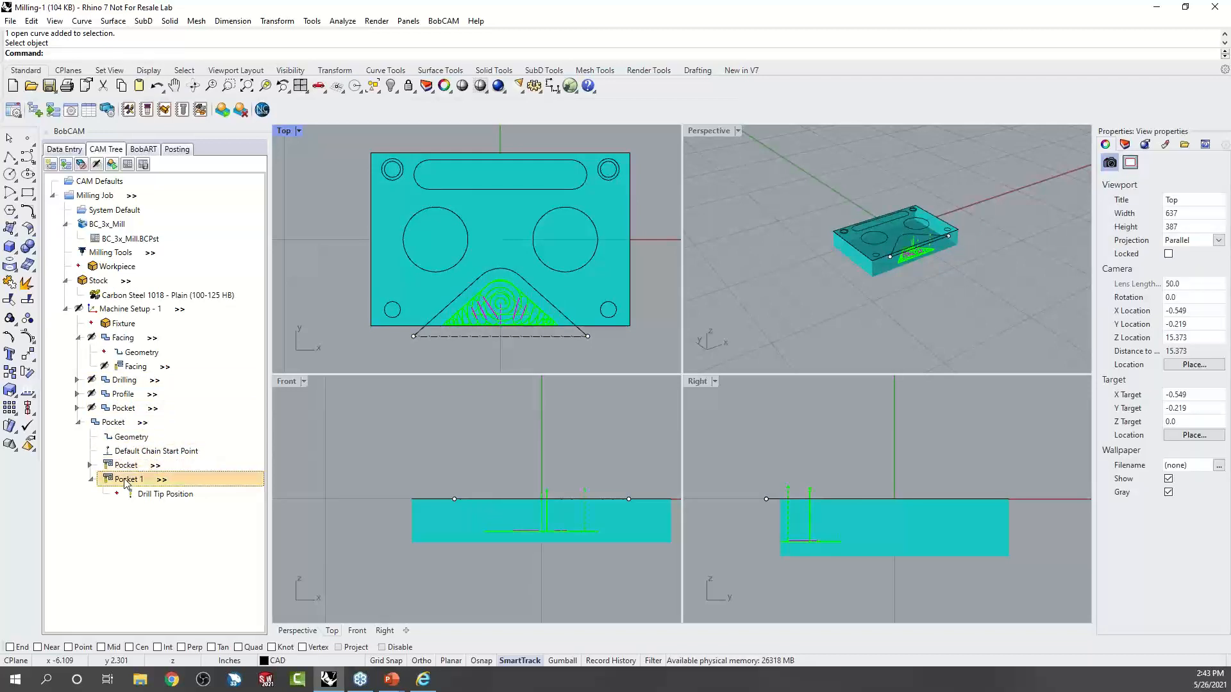
{"action": "right_click", "coordinate": [126, 482]}
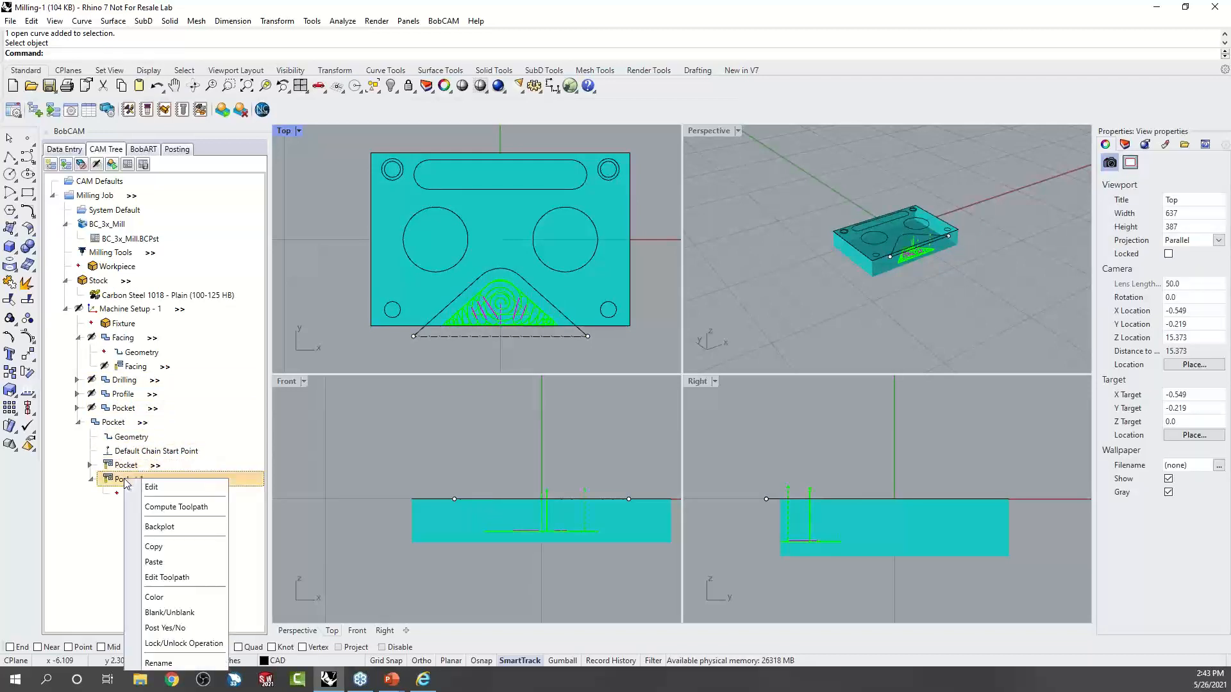
{"action": "left_click", "coordinate": [181, 511]}
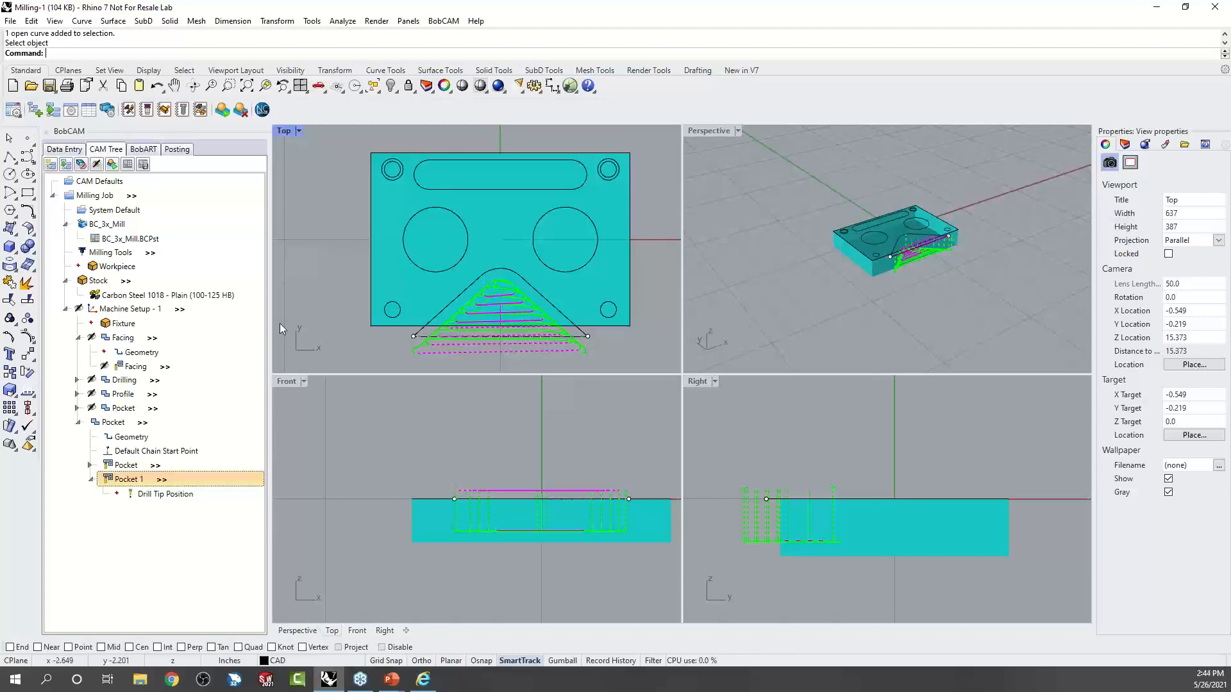
{"action": "left_click", "coordinate": [53, 195]}
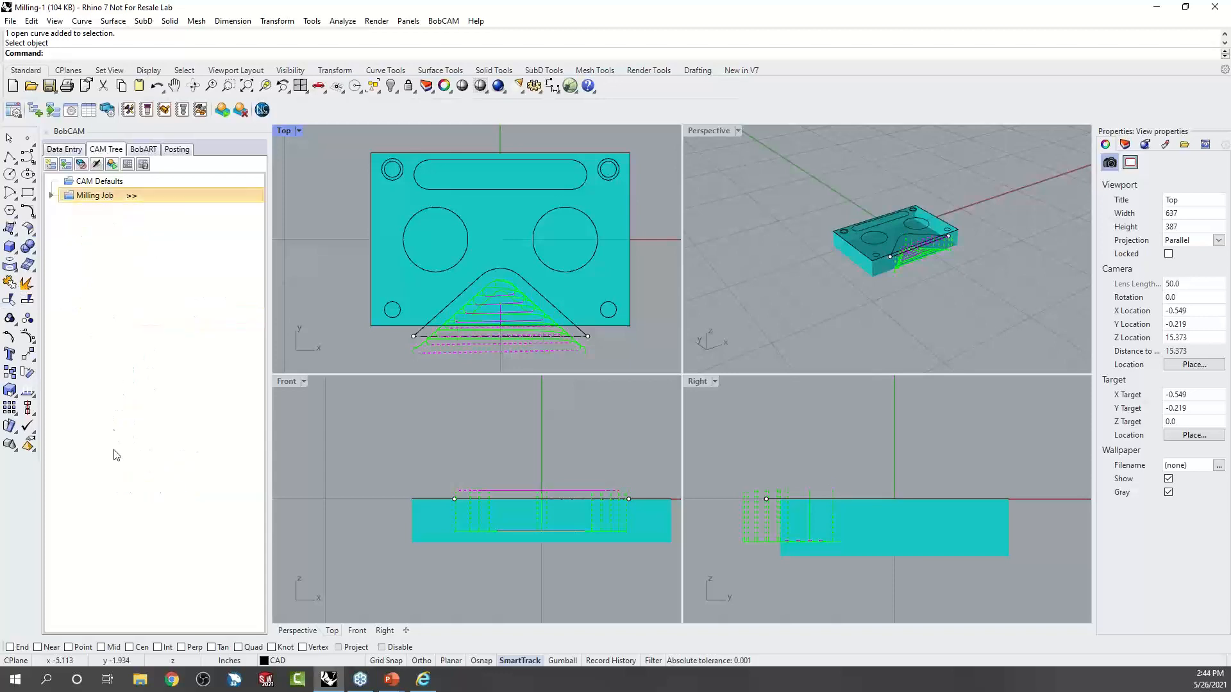
{"action": "left_click", "coordinate": [51, 196]}
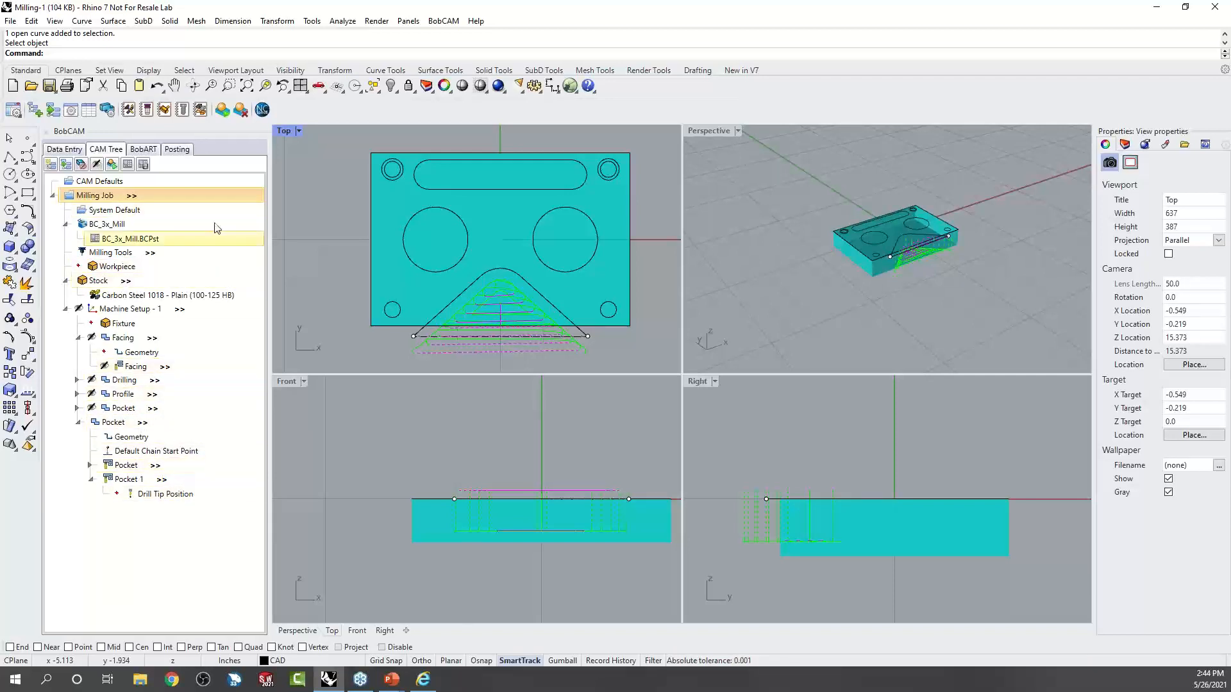
Open the Turning DXF file from BFR- Demo Files without saving Milling-1, and maximize the Top viewport.
{"action": "left_click", "coordinate": [31, 87]}
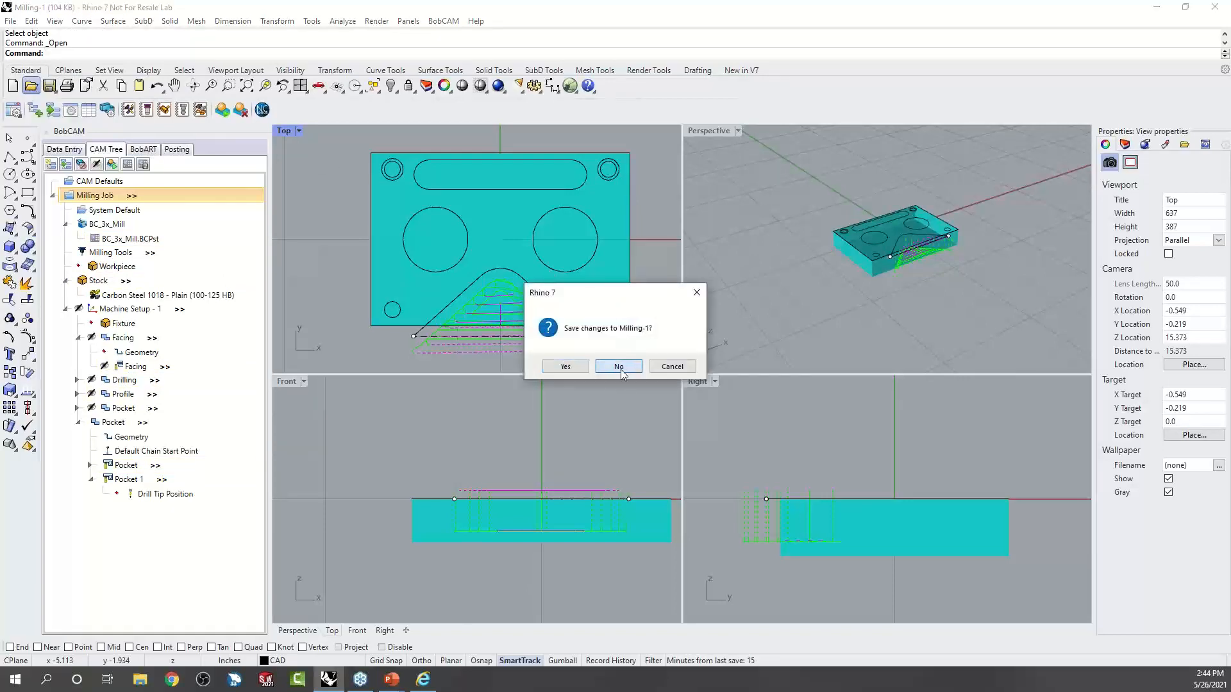
{"action": "left_click", "coordinate": [619, 368]}
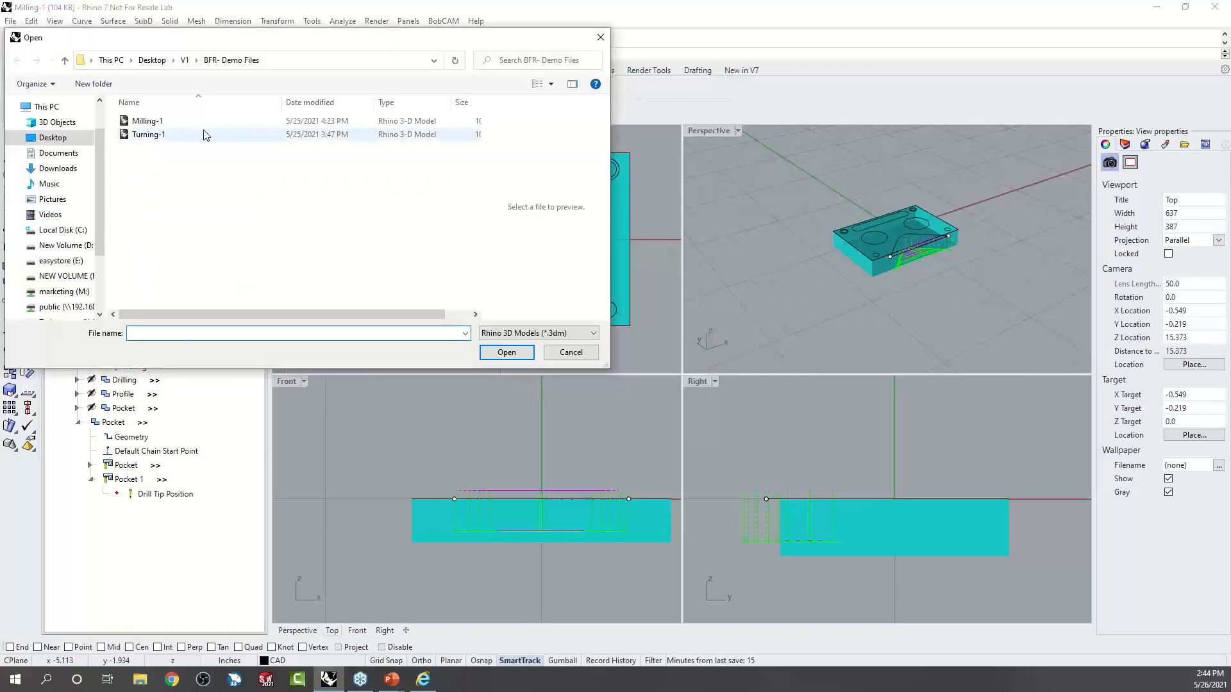
{"action": "left_click", "coordinate": [563, 334]}
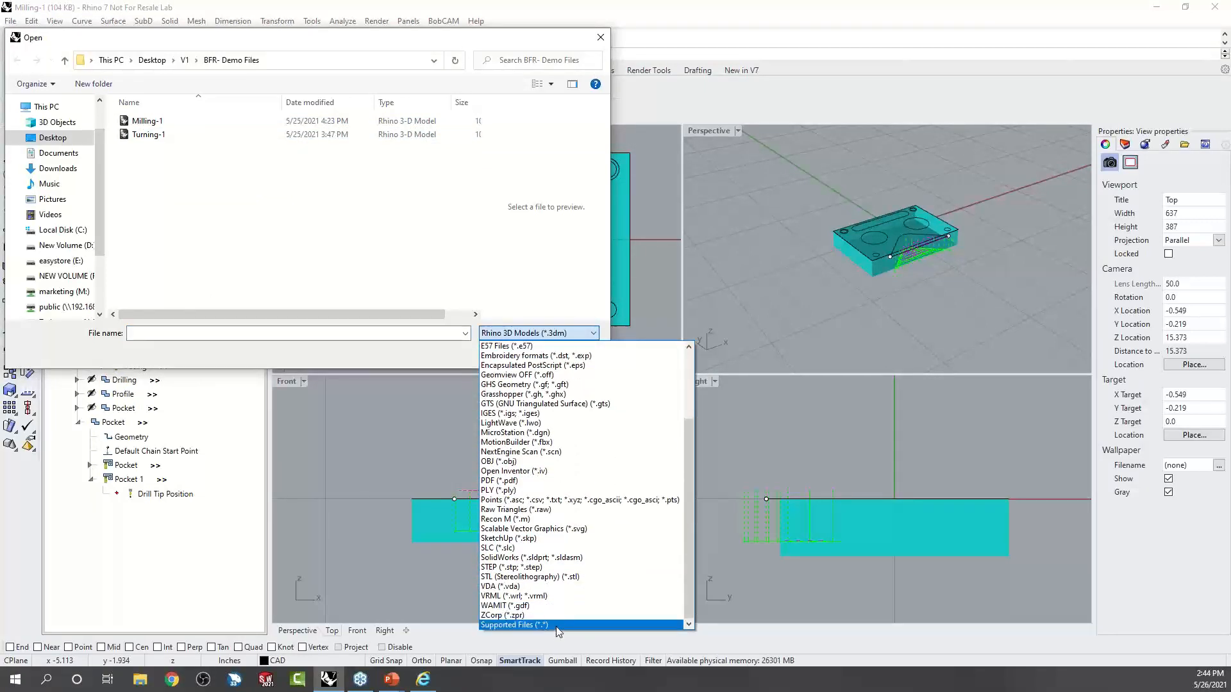
{"action": "left_click", "coordinate": [556, 625]}
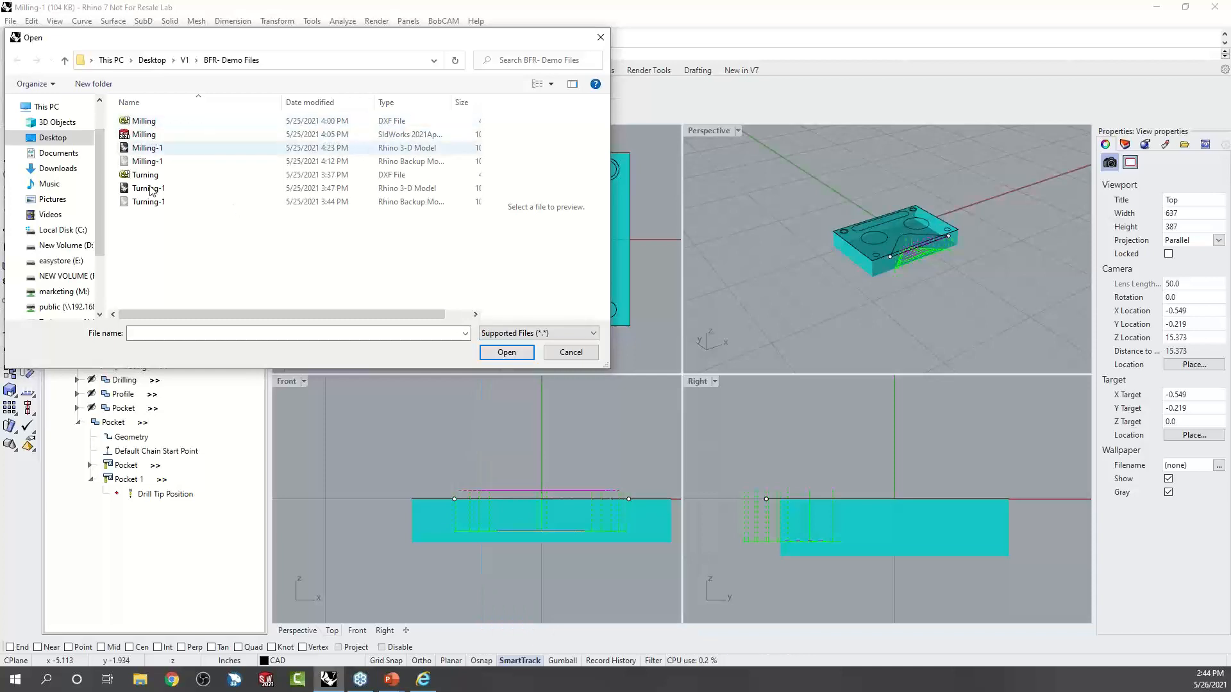
{"action": "left_click", "coordinate": [152, 176]}
{"action": "left_click", "coordinate": [506, 352]}
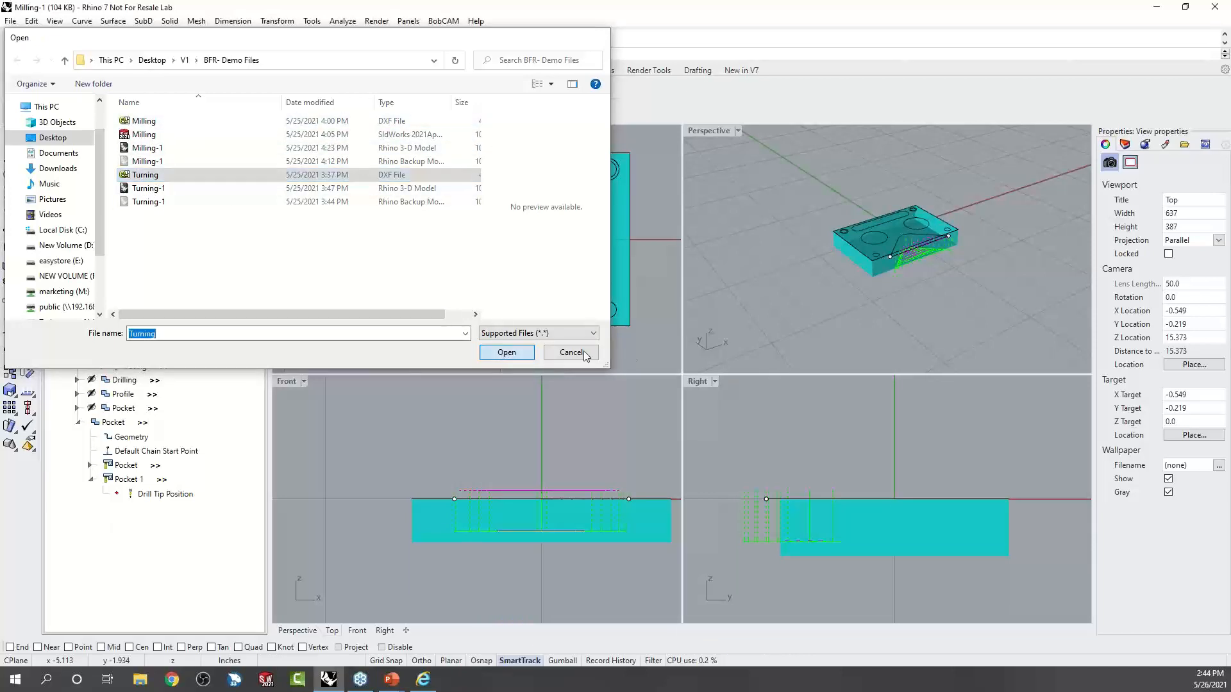
{"action": "left_click", "coordinate": [555, 451]}
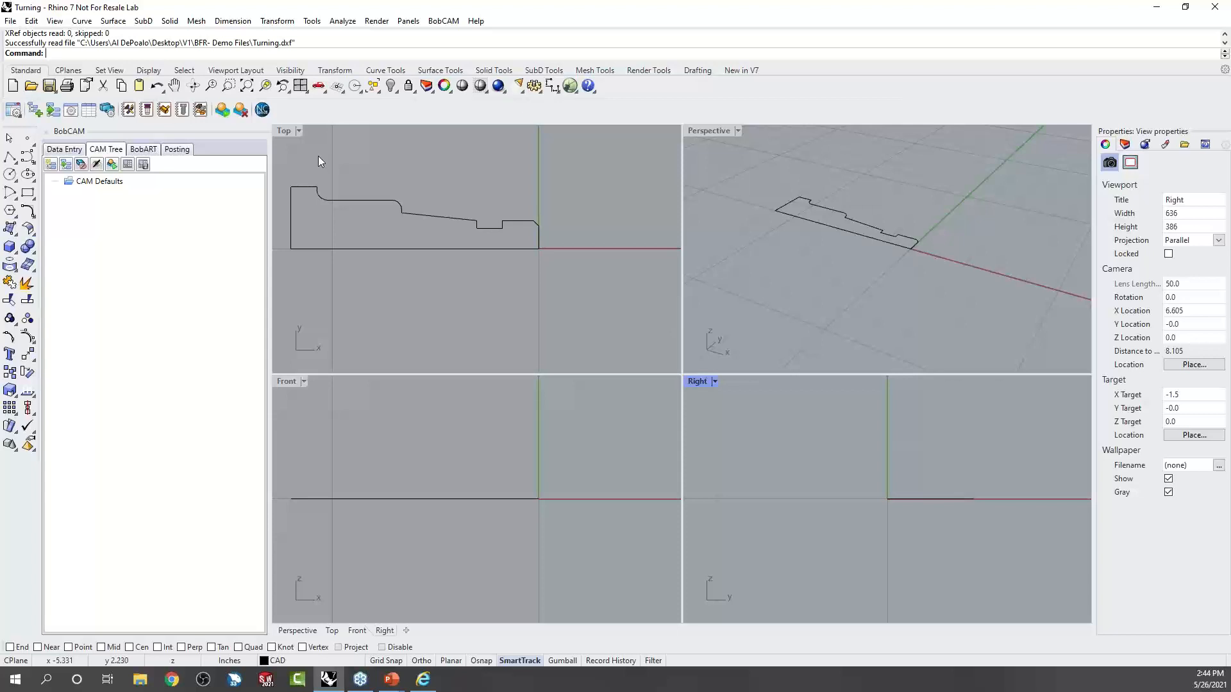
{"action": "double_click", "coordinate": [283, 132]}
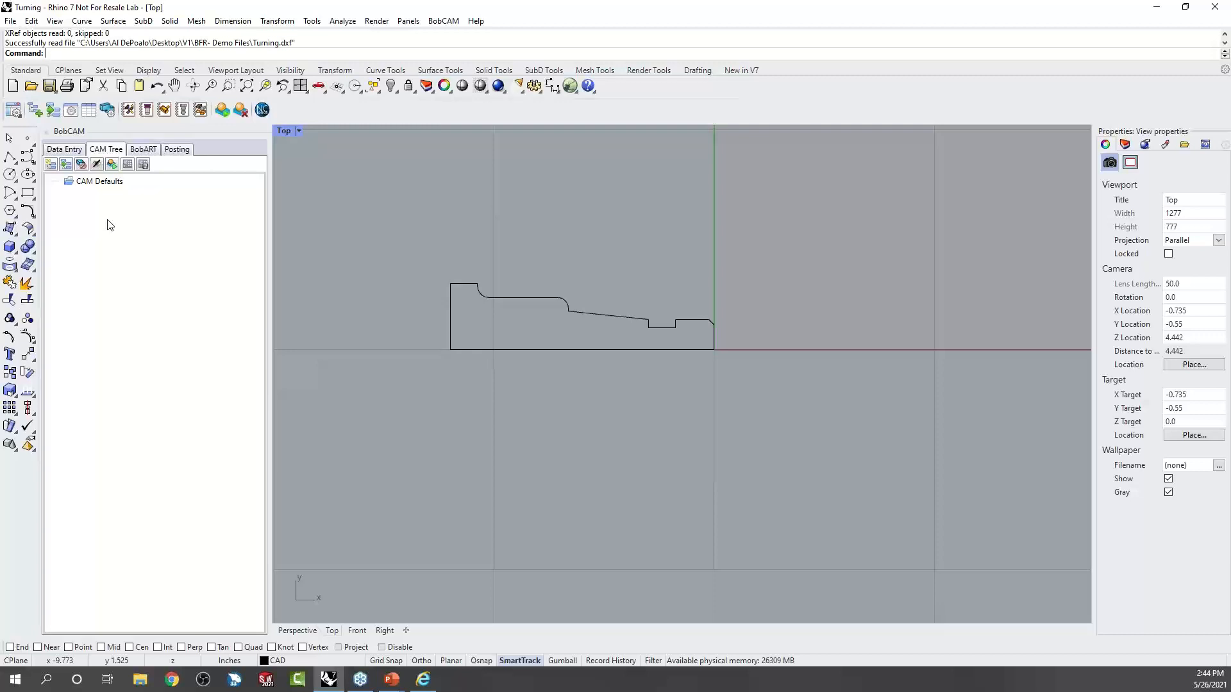
Start a new Turning job with the BC_2x_Lathe machine and System Default template, and continue to its stock wizard.
{"action": "right_click", "coordinate": [90, 183]}
{"action": "left_click", "coordinate": [131, 191]}
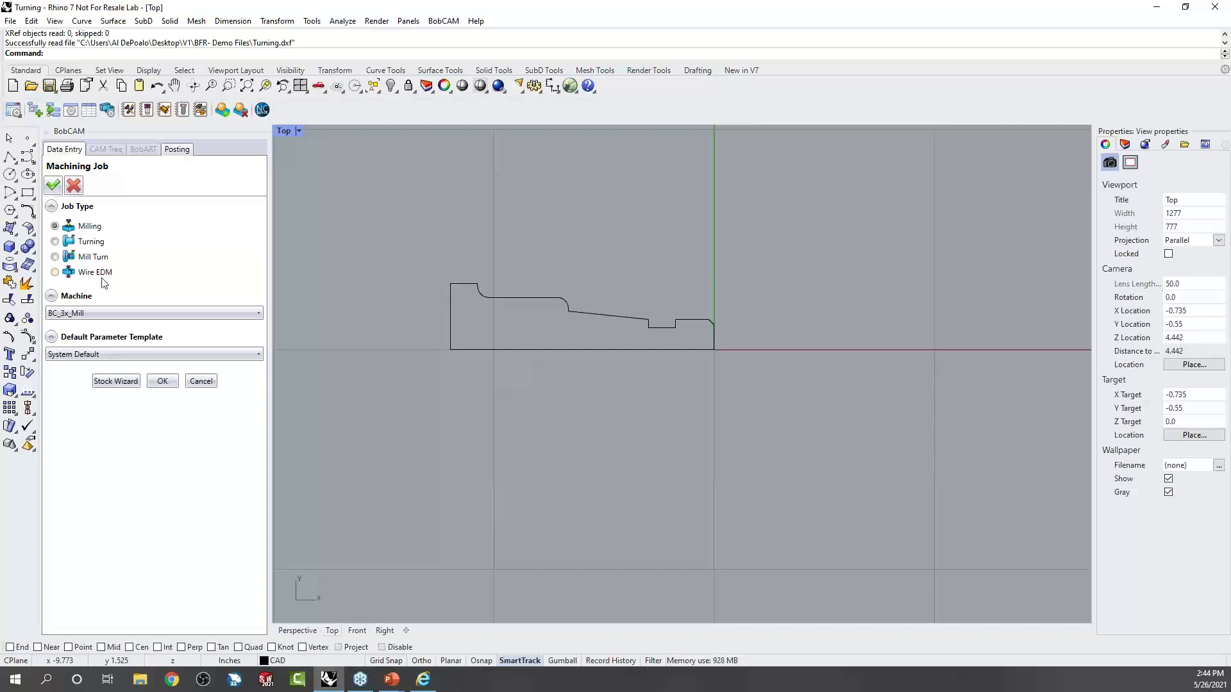
{"action": "left_click", "coordinate": [55, 241]}
{"action": "left_click", "coordinate": [151, 314]}
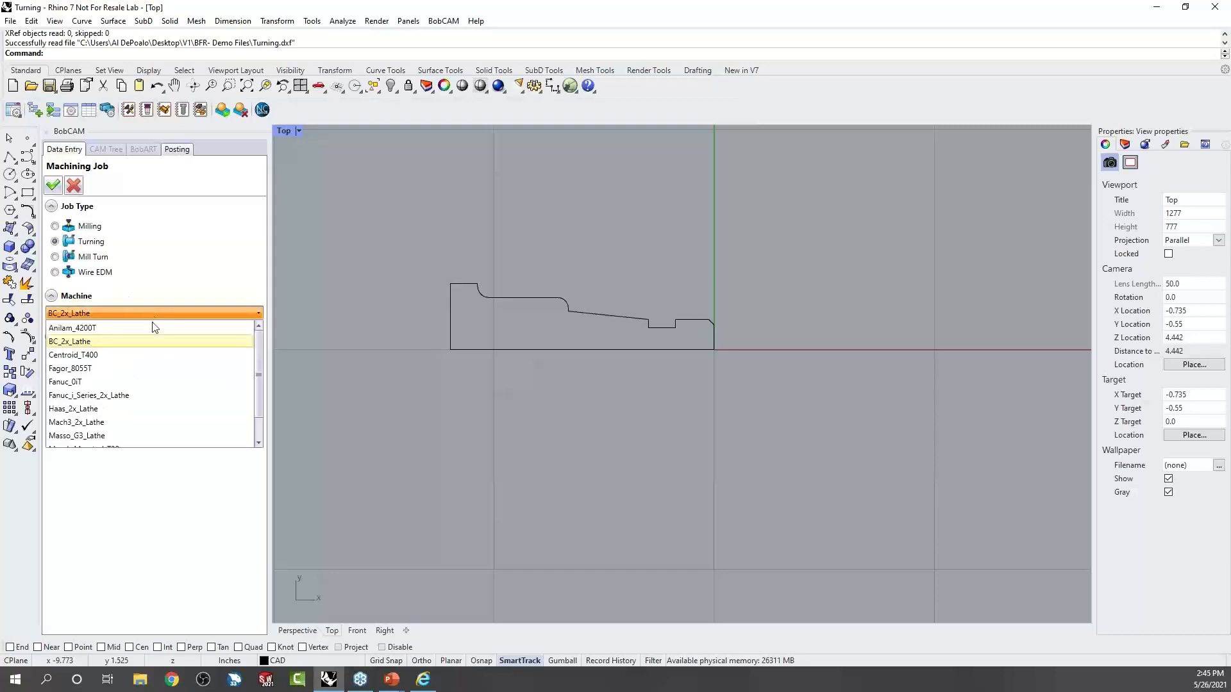
{"action": "scroll", "coordinate": [214, 401], "scroll_direction": "down", "scroll_amount": 1}
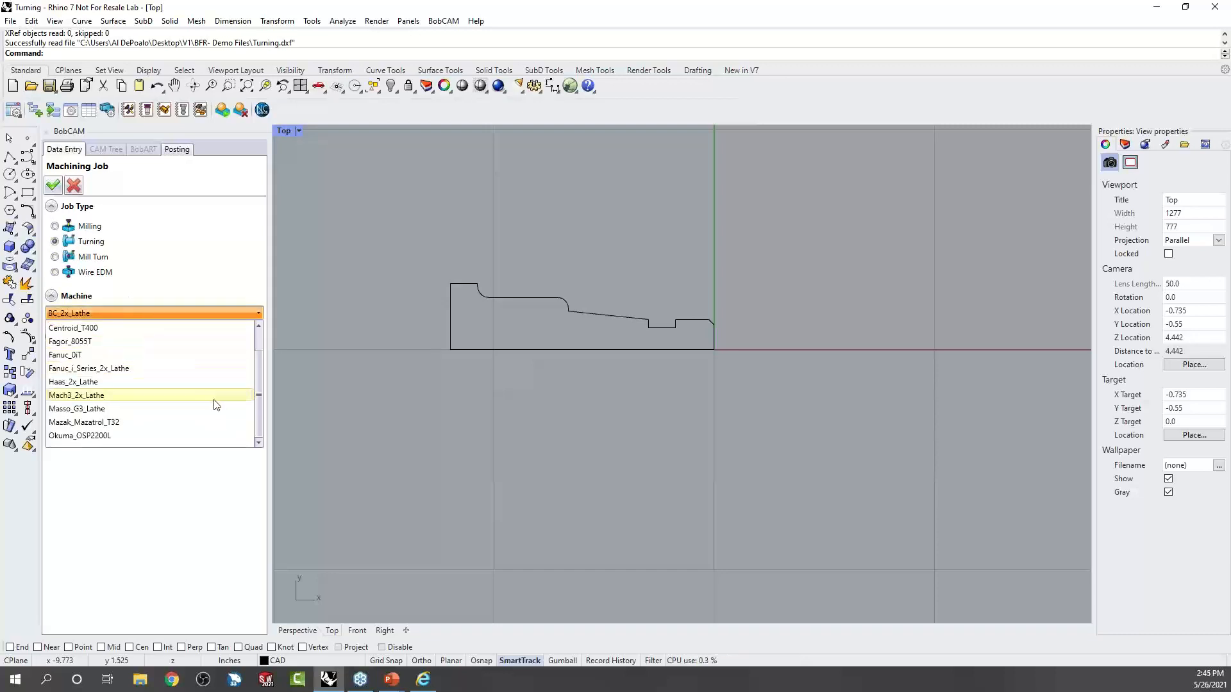
{"action": "scroll", "coordinate": [214, 398], "scroll_direction": "up", "scroll_amount": 1}
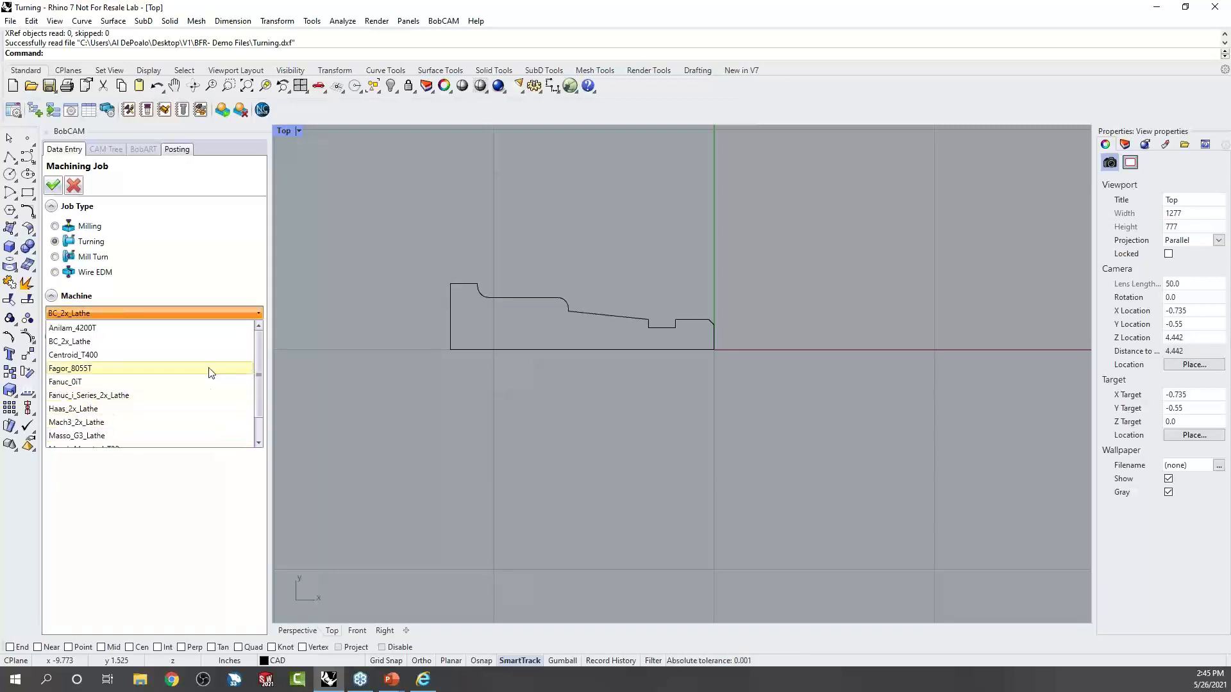
{"action": "left_click", "coordinate": [200, 293]}
{"action": "left_click", "coordinate": [197, 358]}
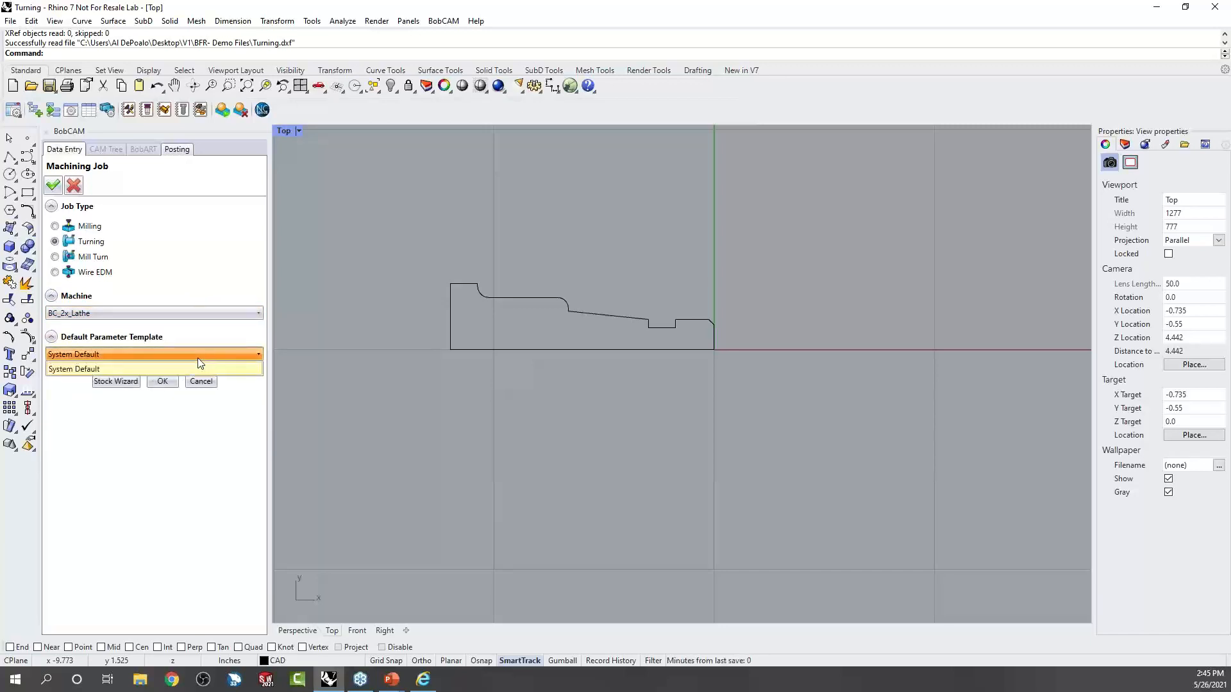
{"action": "left_click", "coordinate": [198, 349]}
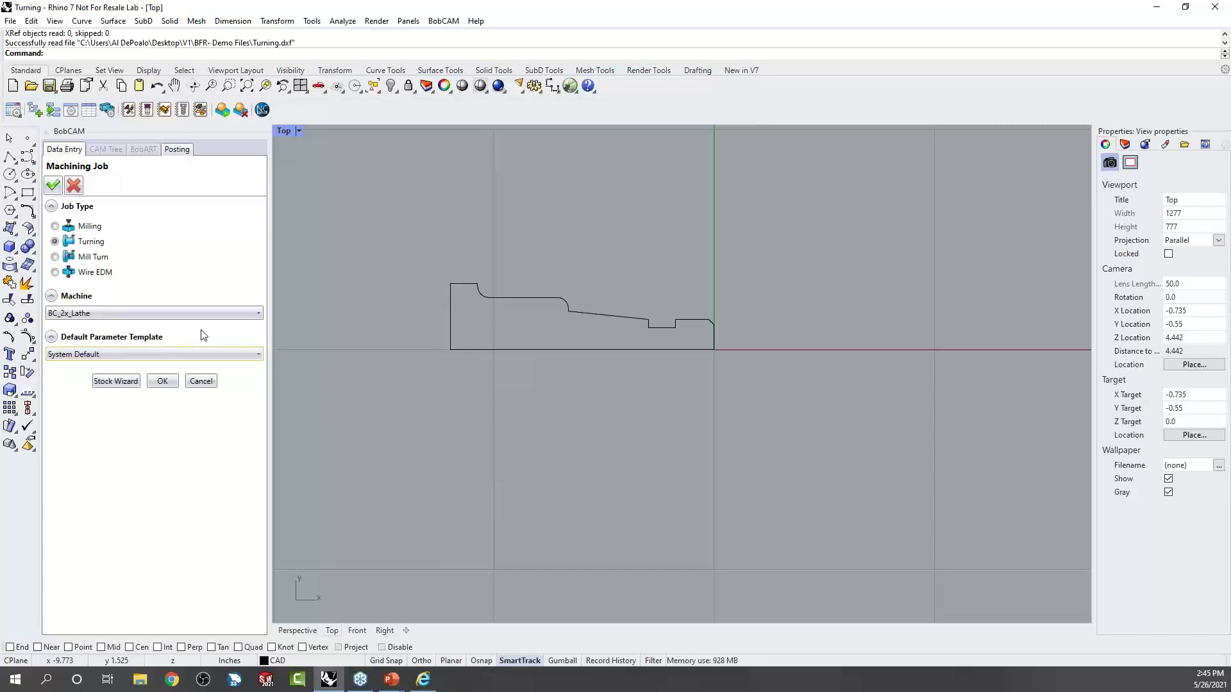
{"action": "left_click", "coordinate": [126, 385]}
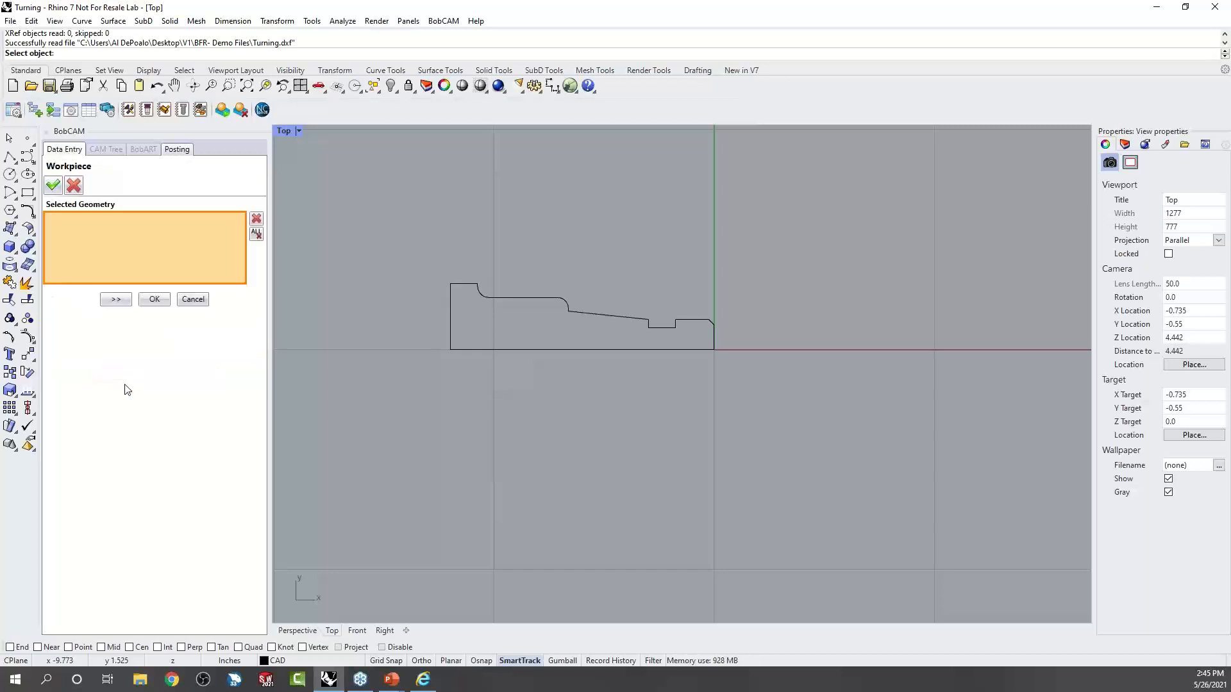
Set the stock diameter to 3 and length to 6 inches, and finish the job setup with the World Right coordinate system.
{"action": "left_click", "coordinate": [118, 300]}
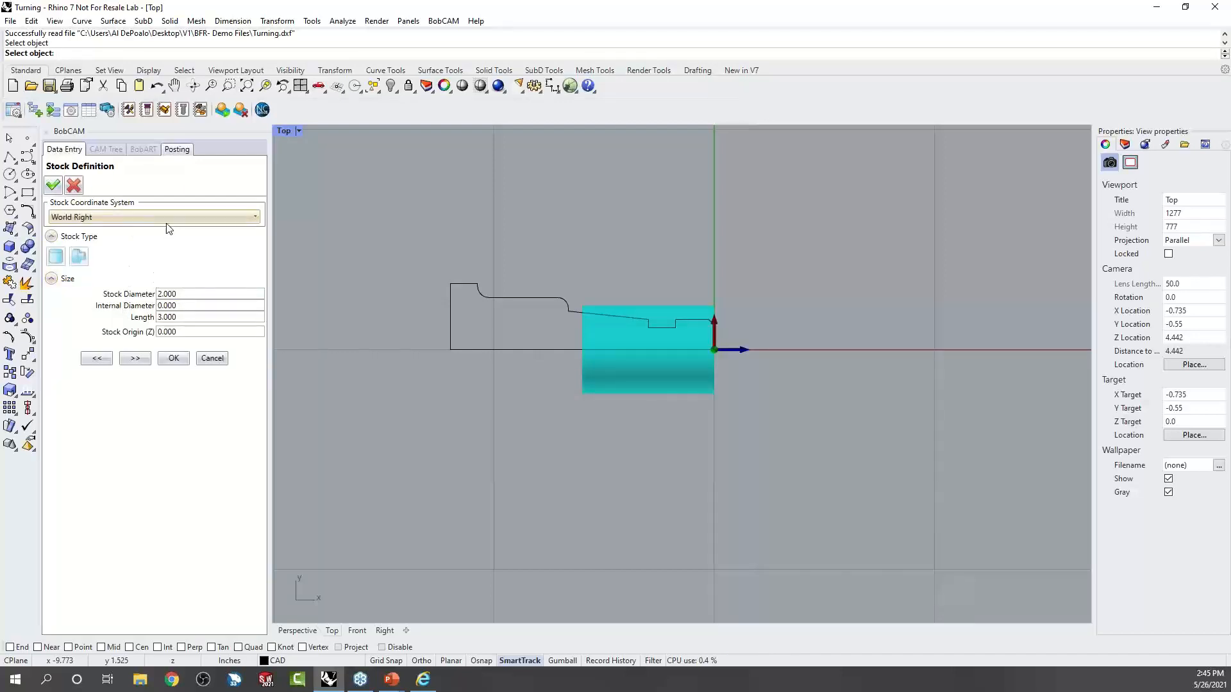
{"action": "left_click", "coordinate": [201, 293]}
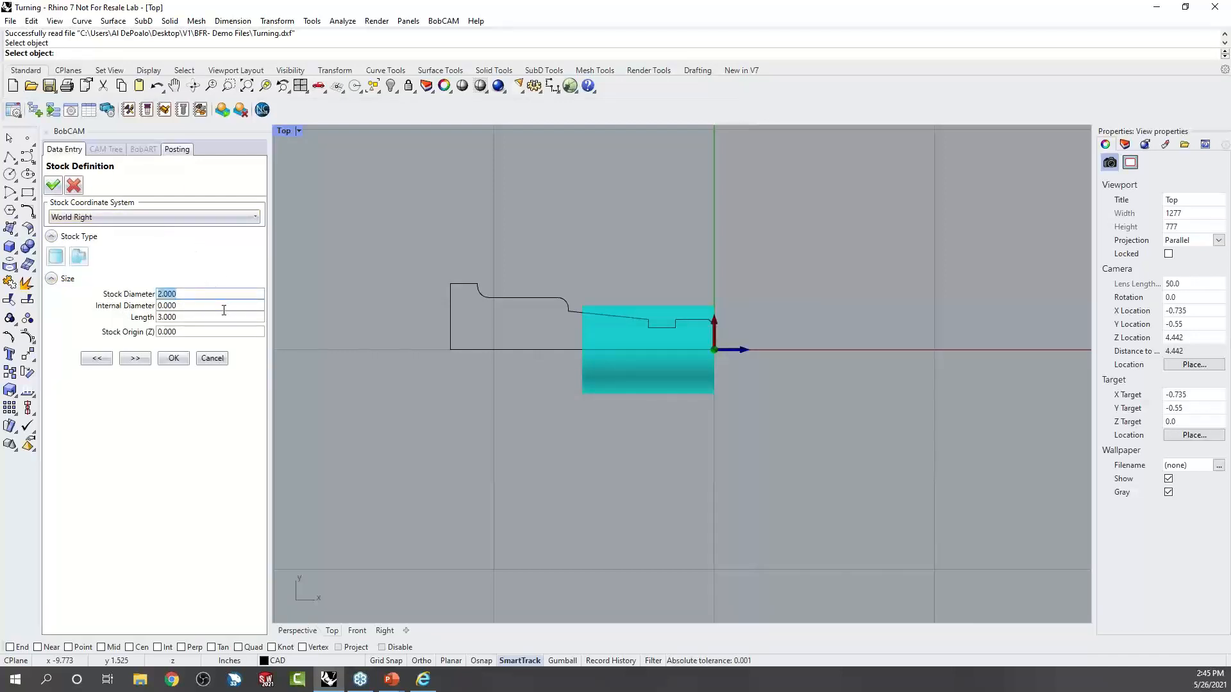
{"action": "type", "text": "6"}
{"action": "key", "text": "Tab"}
{"action": "type", "text": "3"}
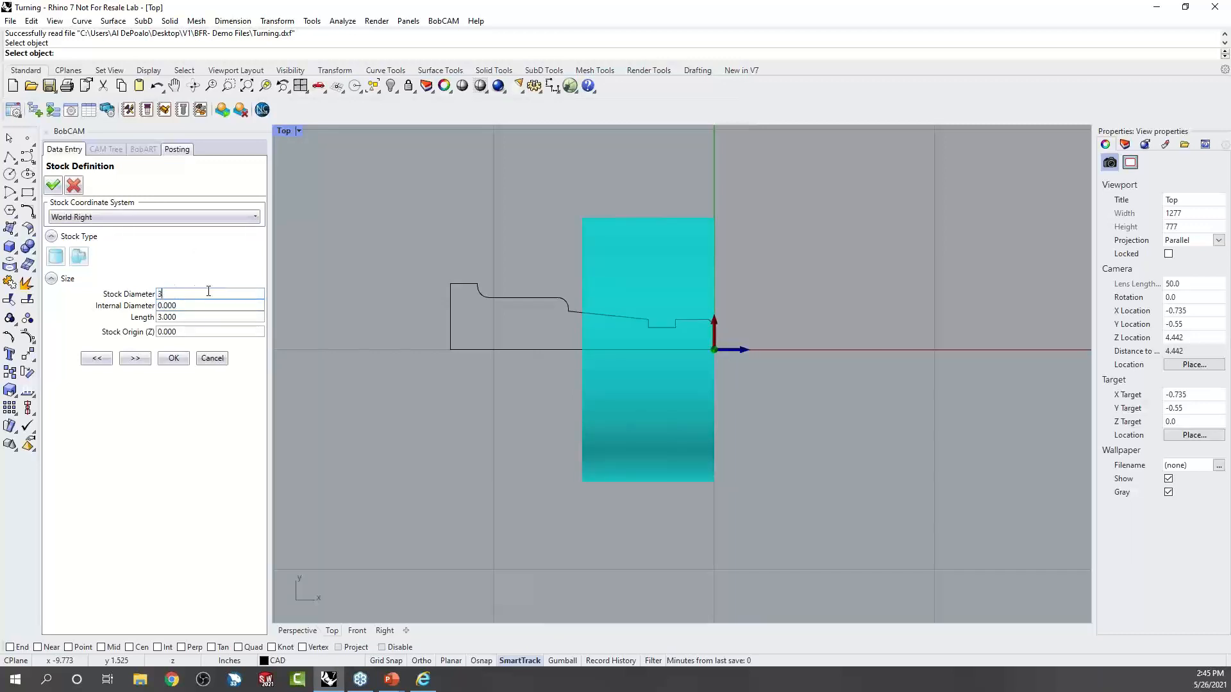
{"action": "key", "text": "Tab"}
{"action": "left_click", "coordinate": [168, 317]}
{"action": "double_click", "coordinate": [168, 317]}
{"action": "type", "text": "6"}
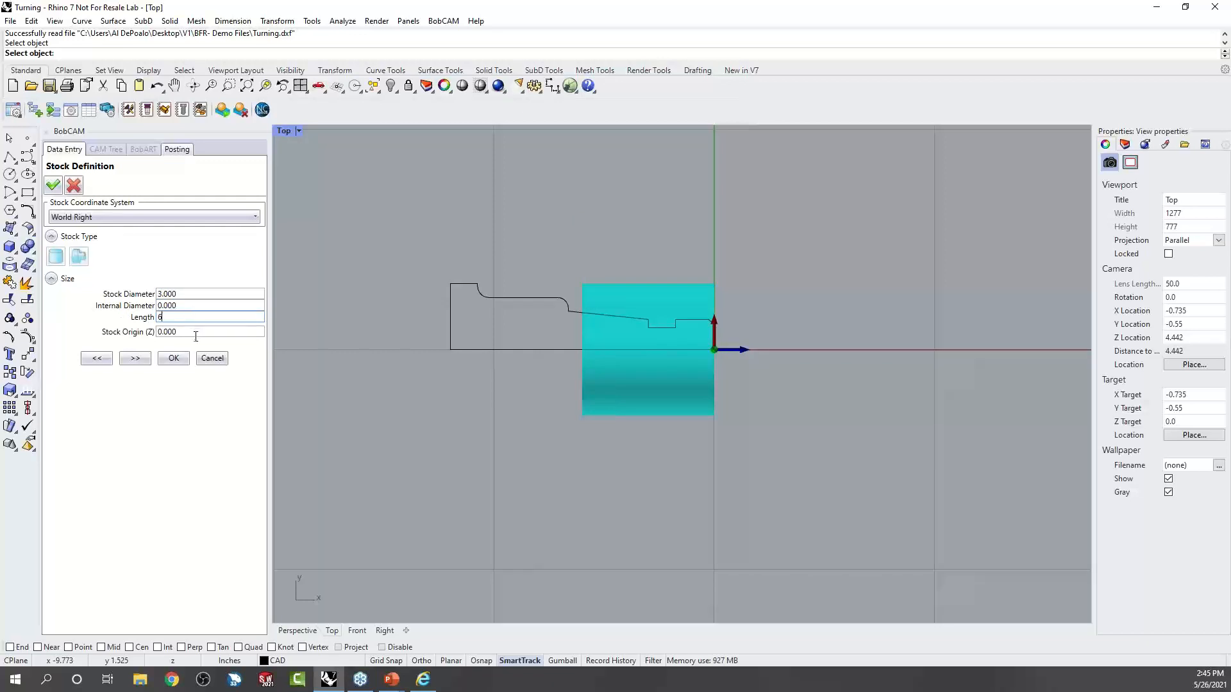
{"action": "key", "text": "Tab"}
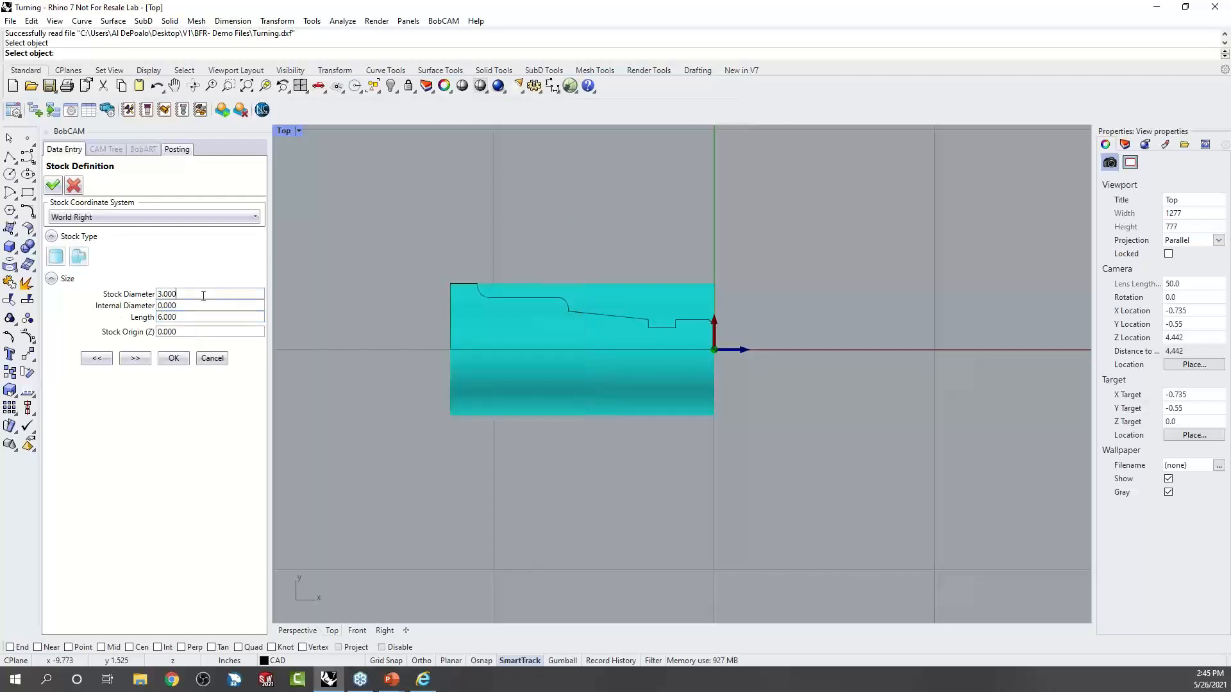
{"action": "left_click", "coordinate": [135, 358]}
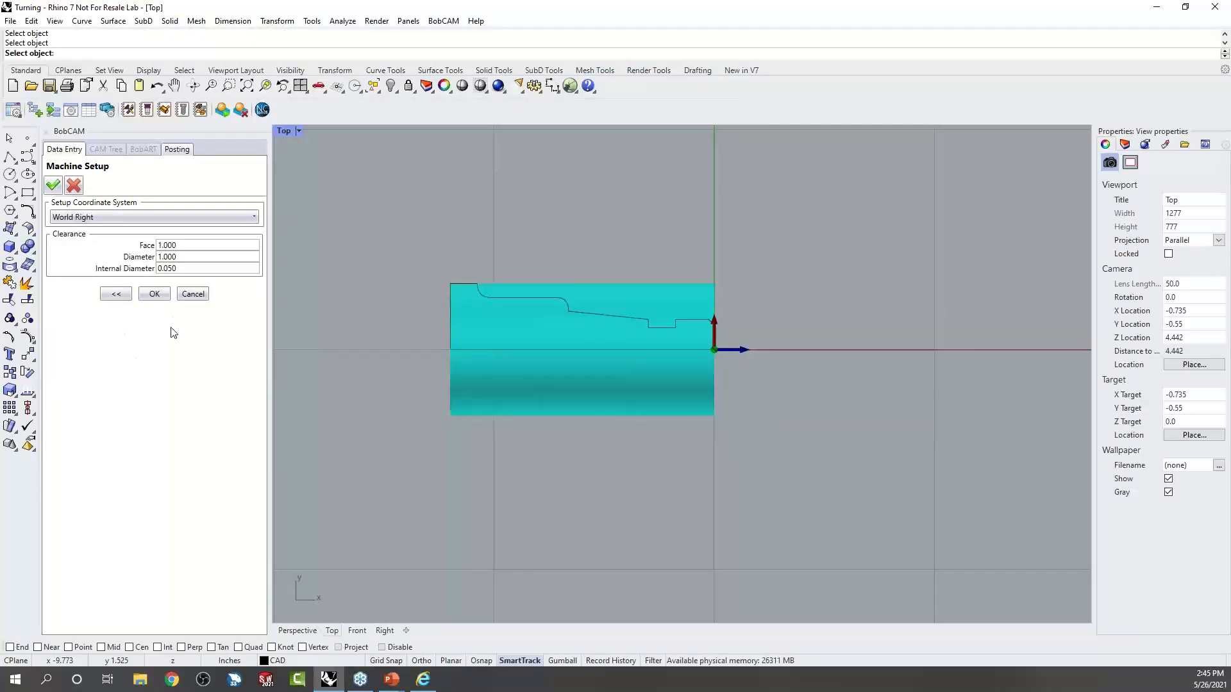
{"action": "left_click", "coordinate": [155, 295]}
Add a Lathe End Face feature with default settings and no geometry to Machine Setup - 1 of the Turning Job.
{"action": "left_click", "coordinate": [57, 198]}
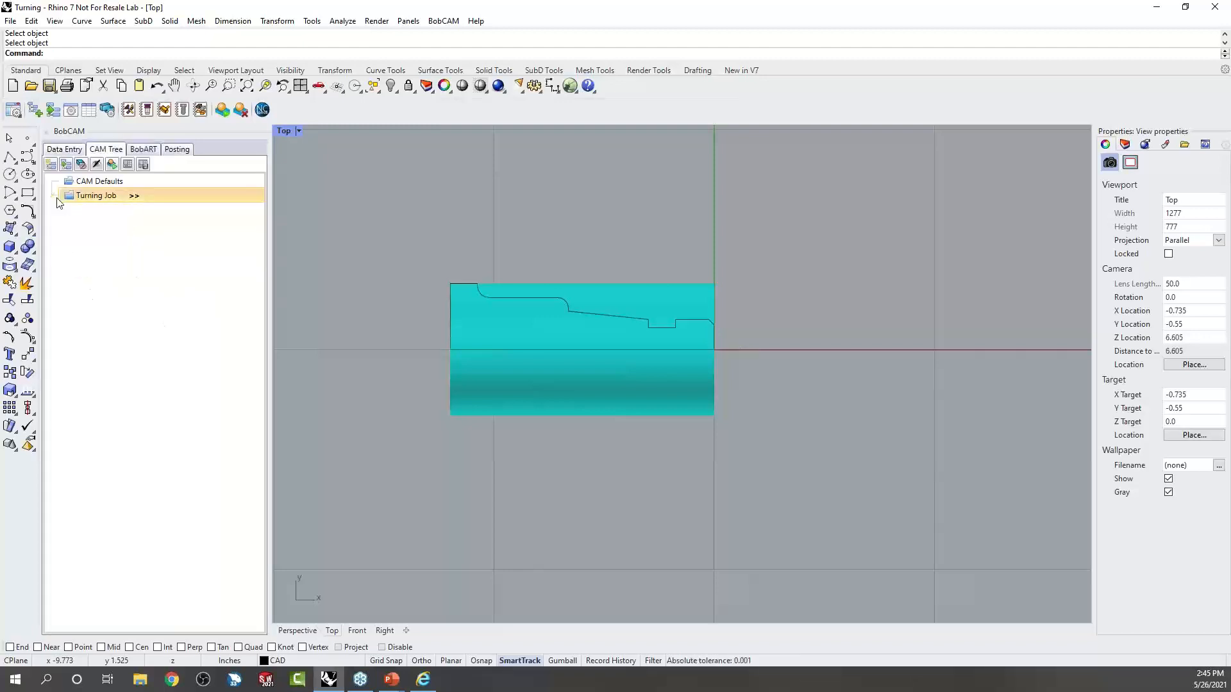
{"action": "left_click", "coordinate": [53, 197]}
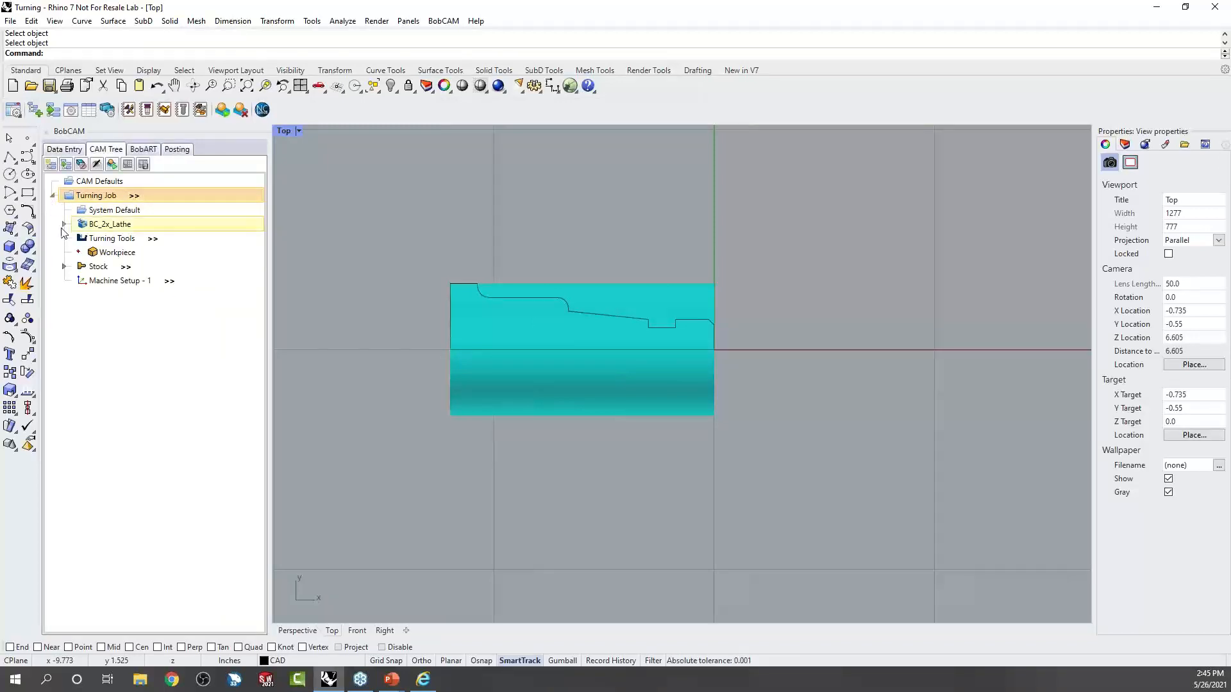
{"action": "right_click", "coordinate": [101, 286]}
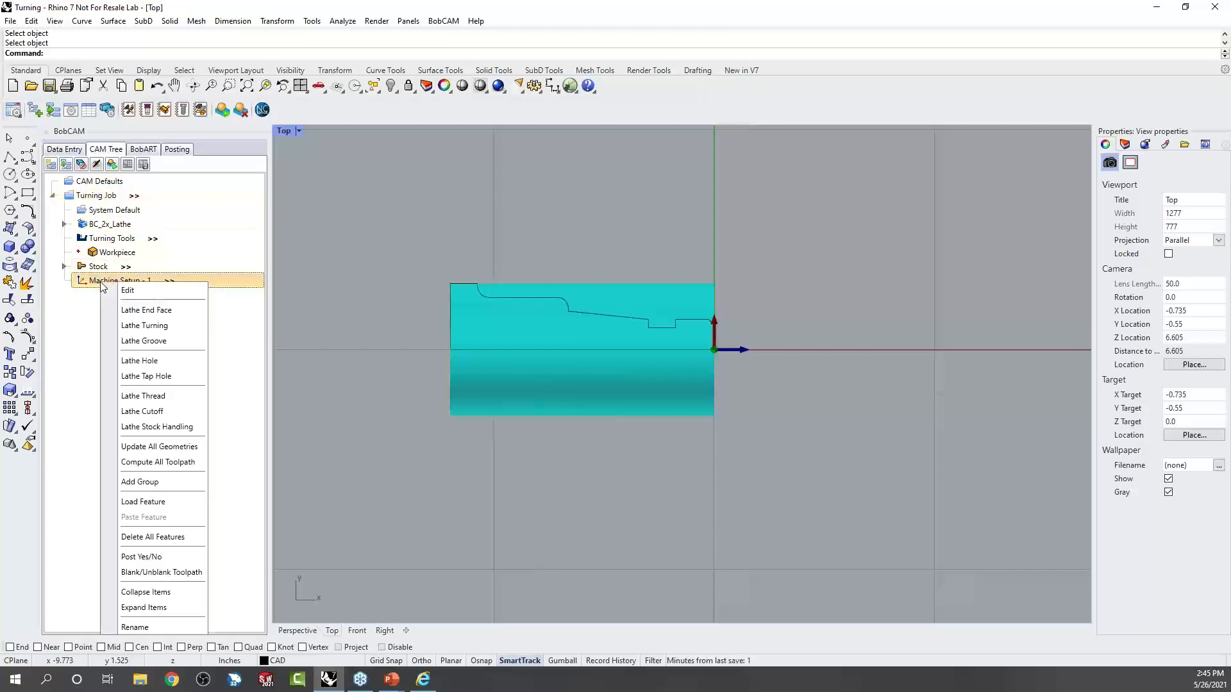
{"action": "left_click", "coordinate": [179, 312]}
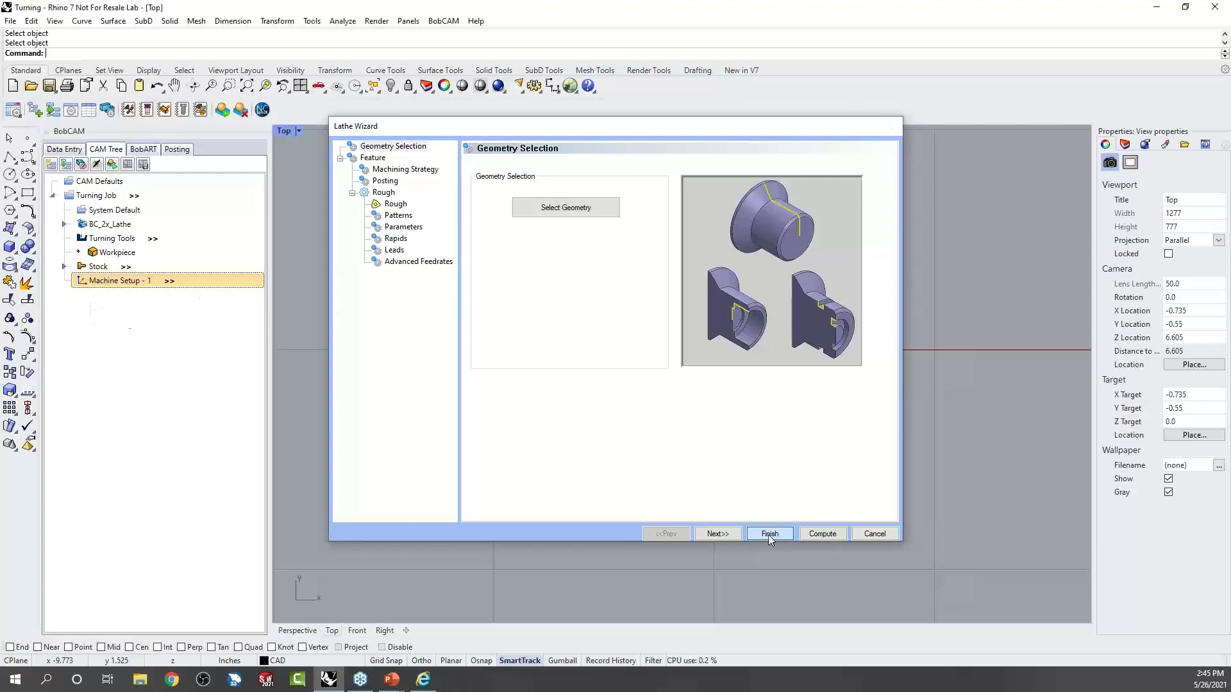
{"action": "left_click", "coordinate": [769, 534]}
Add Lathe Turning and Lathe Groove features with default settings and no geometry to Machine Setup - 1.
{"action": "right_click", "coordinate": [135, 281]}
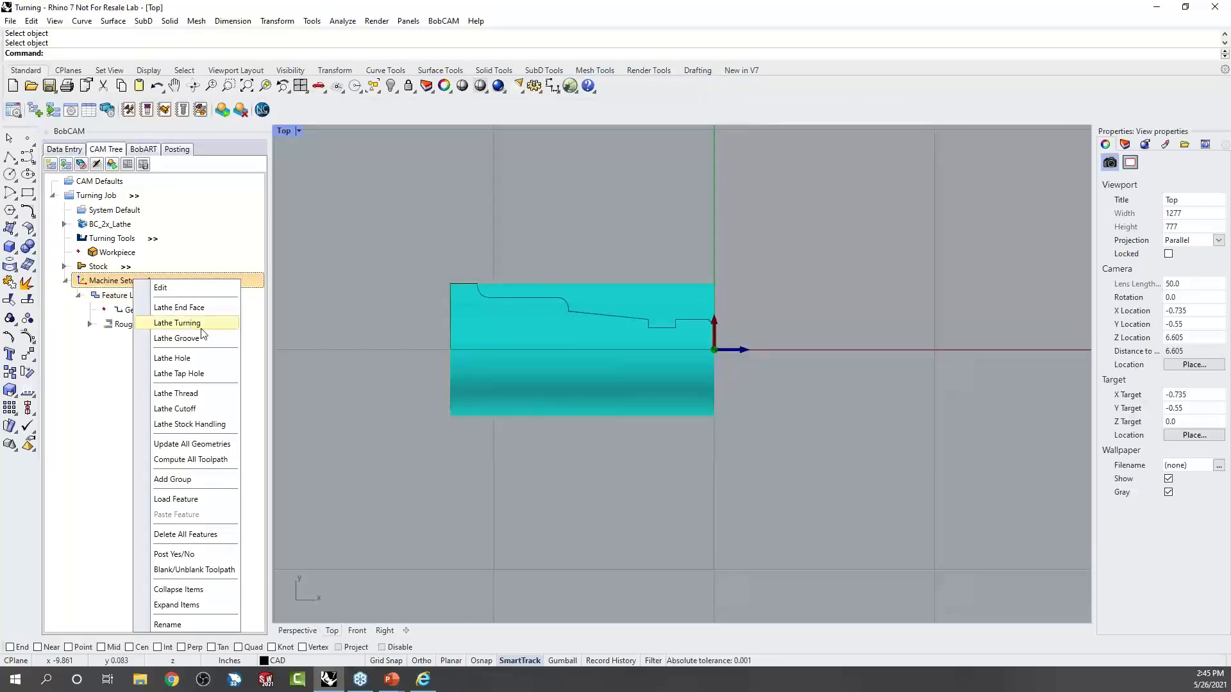
{"action": "left_click", "coordinate": [224, 326]}
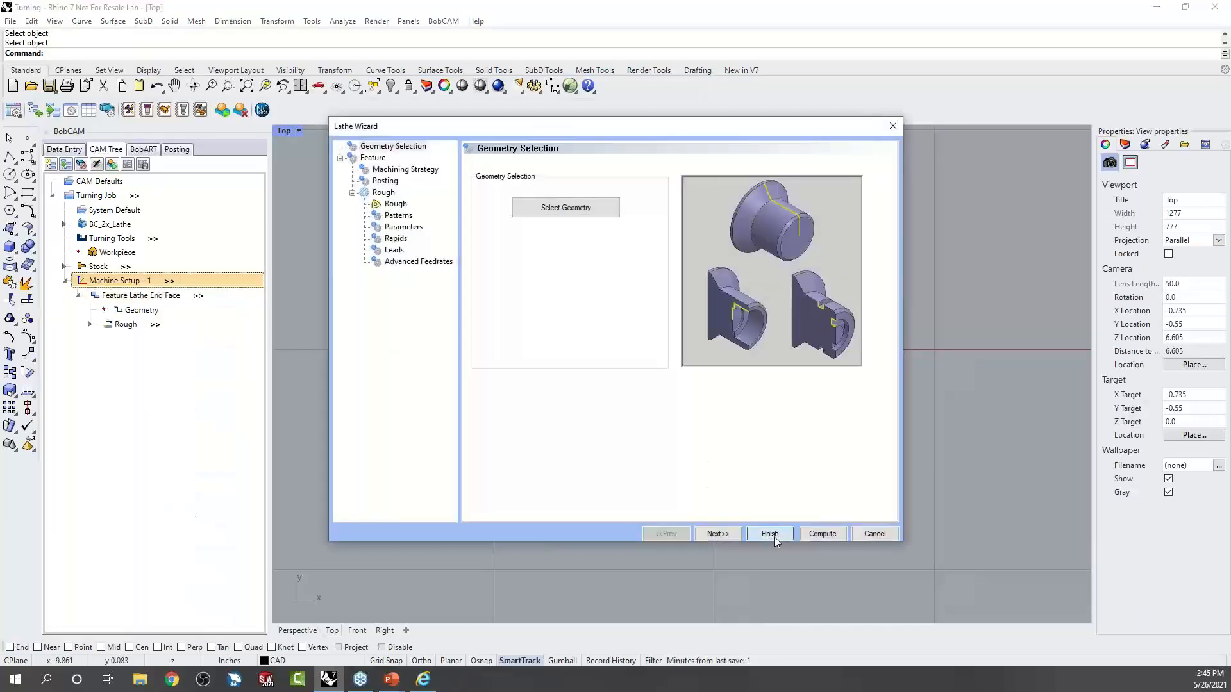
{"action": "left_click", "coordinate": [774, 536]}
{"action": "right_click", "coordinate": [132, 282]}
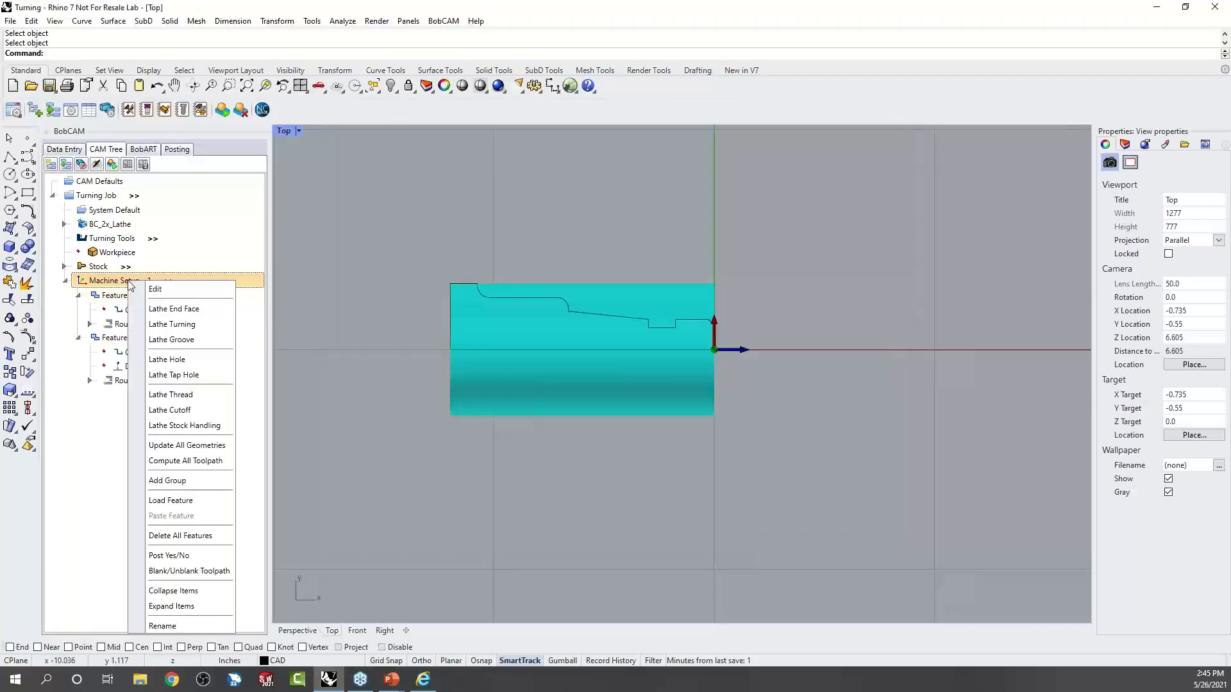
{"action": "left_click", "coordinate": [188, 339]}
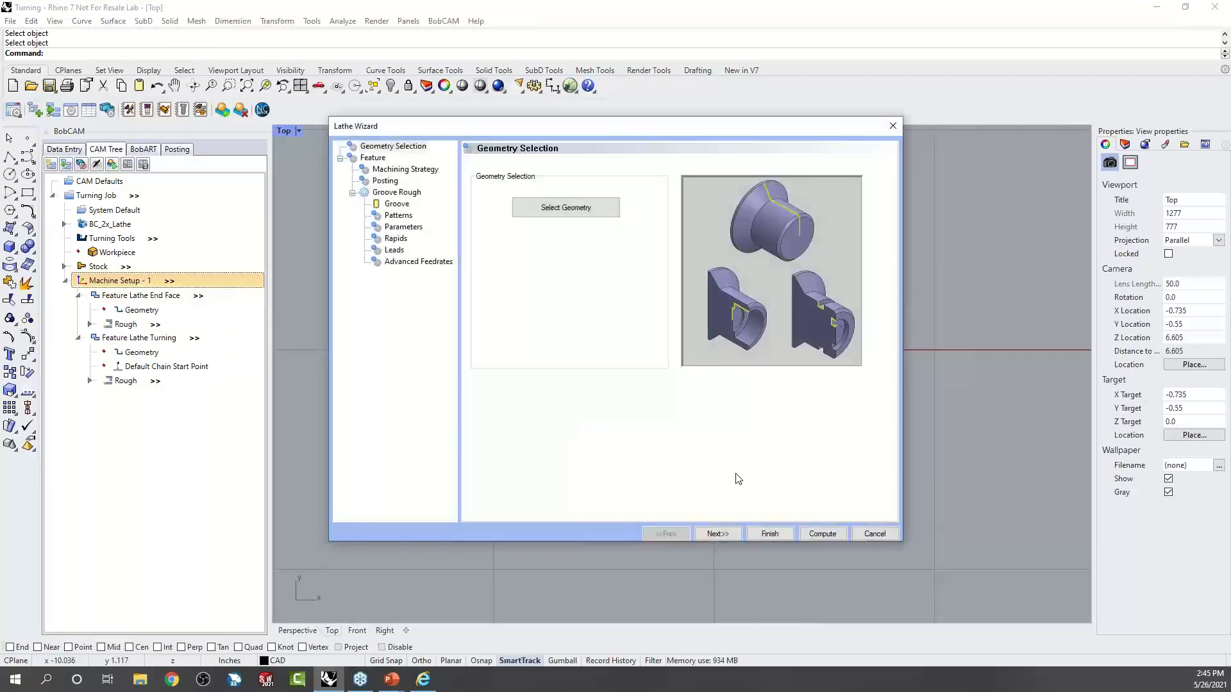
{"action": "left_click", "coordinate": [780, 533]}
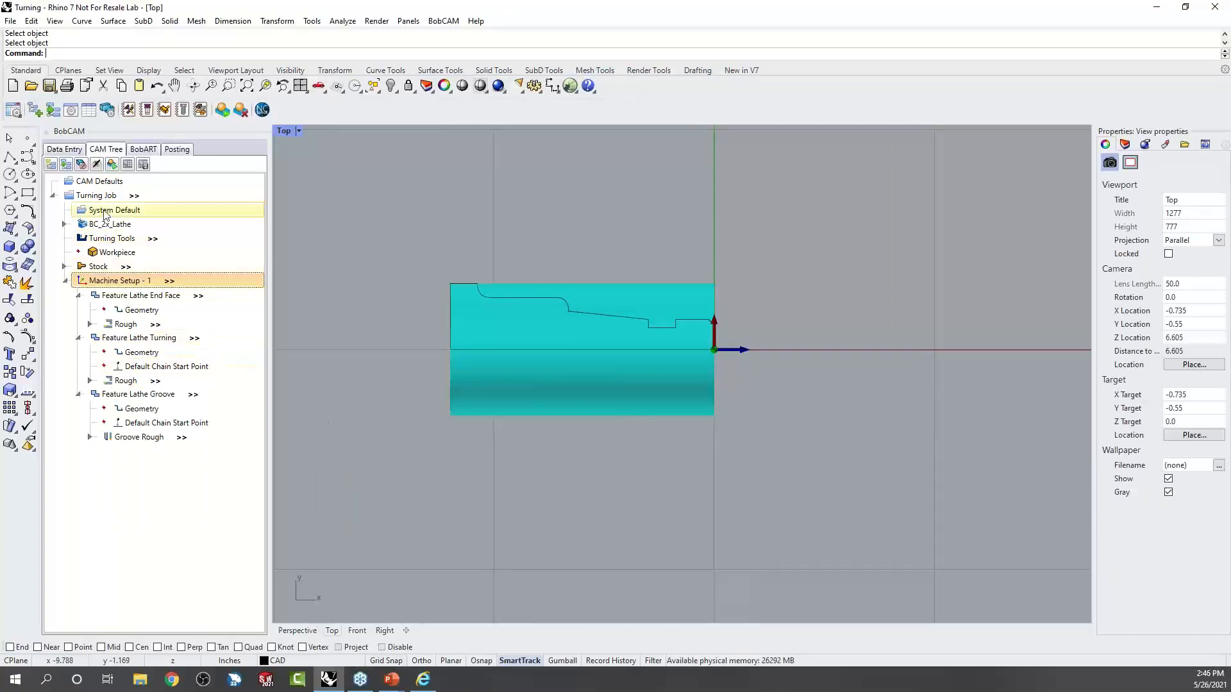
Delete the entire Turning Job from the CAM tree.
{"action": "right_click", "coordinate": [88, 197]}
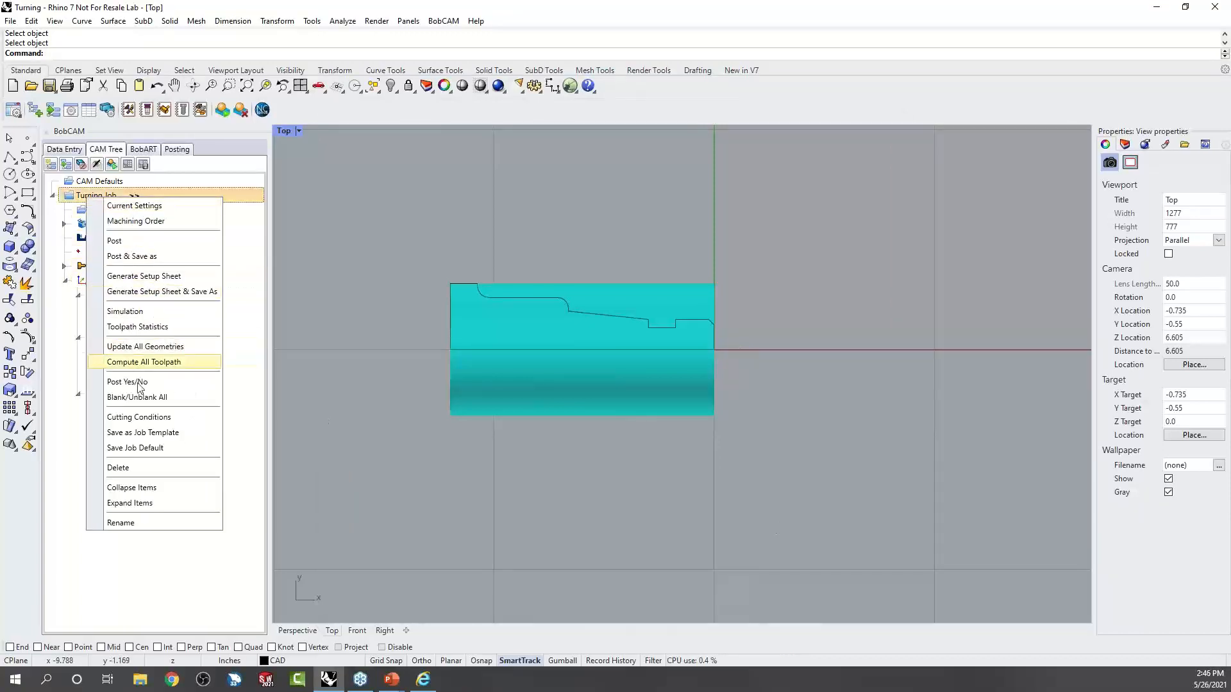
{"action": "left_click", "coordinate": [149, 468]}
{"action": "left_click", "coordinate": [638, 360]}
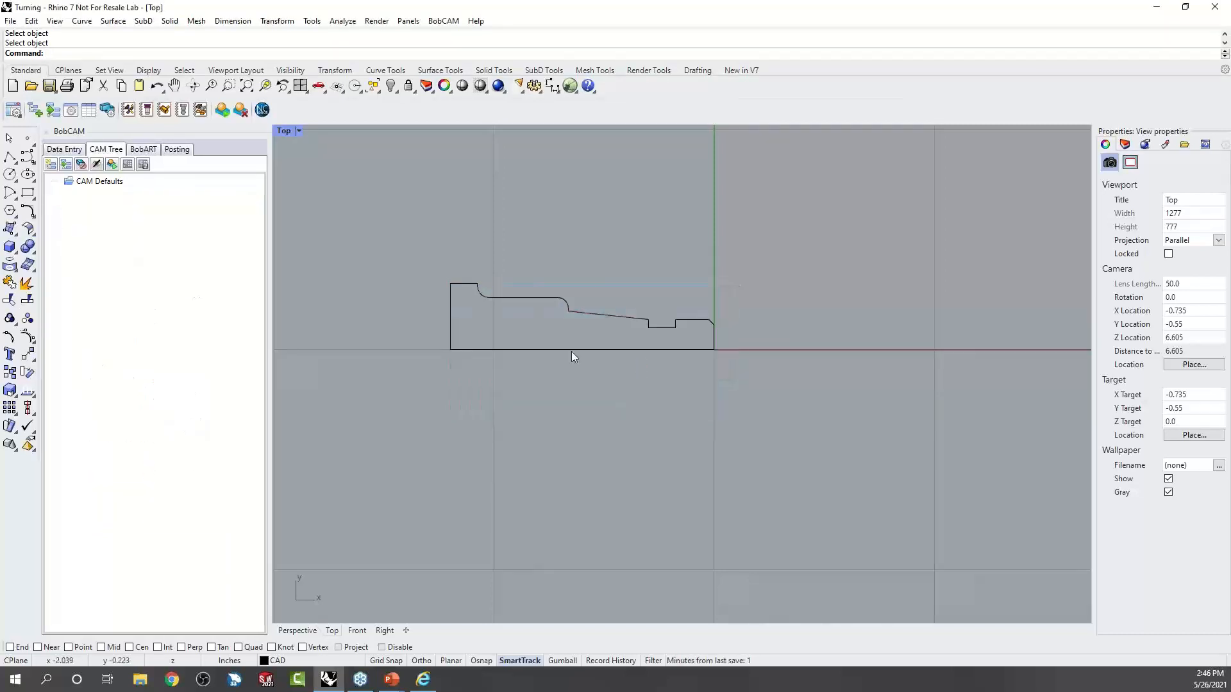
Create a new Turning job from the saved job template "Turning -1".
{"action": "left_click", "coordinate": [115, 185]}
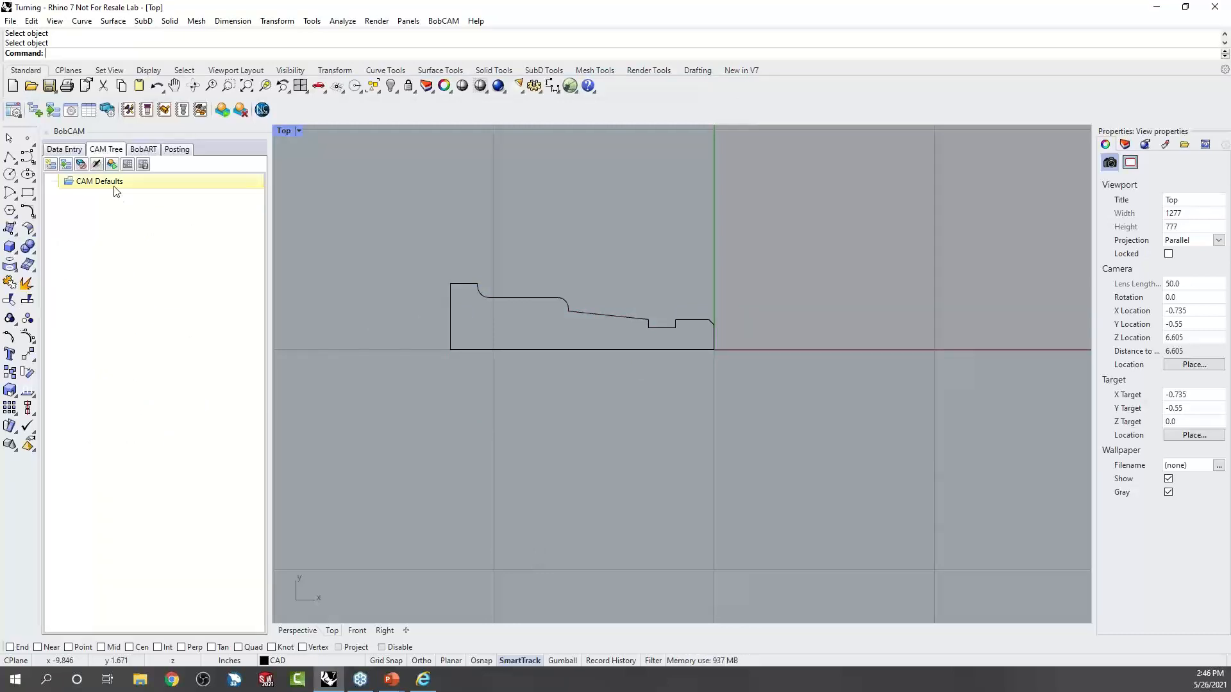
{"action": "right_click", "coordinate": [109, 184]}
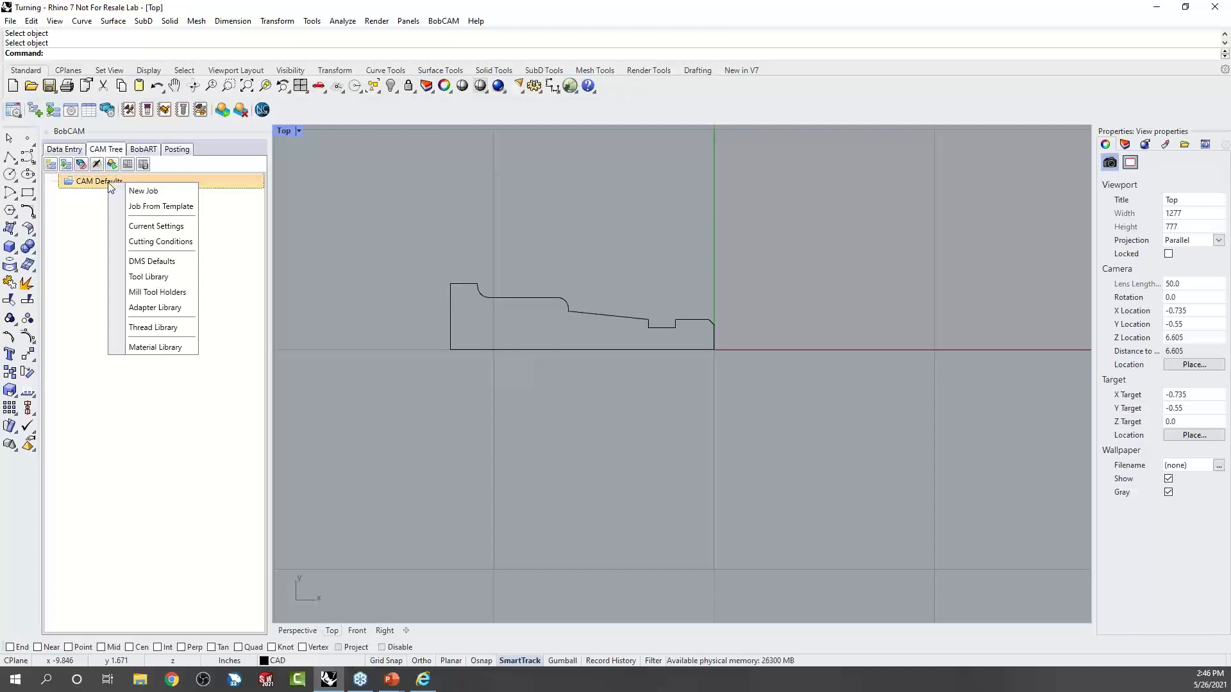
{"action": "left_click", "coordinate": [88, 219]}
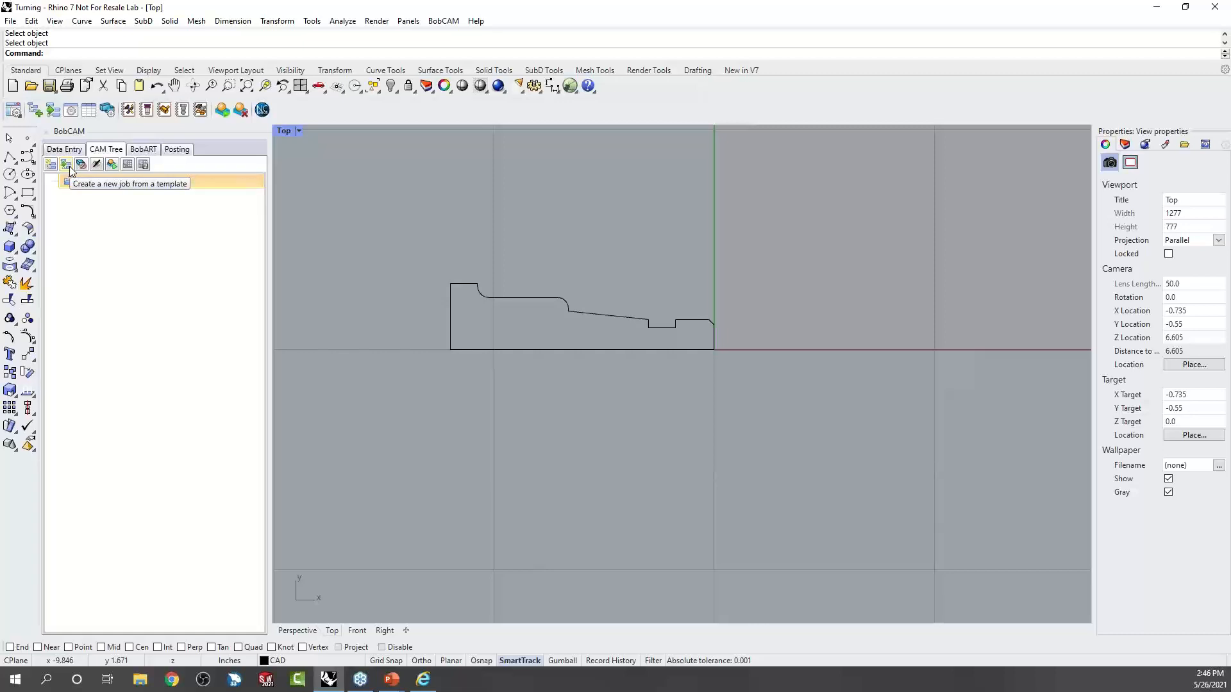
{"action": "left_click", "coordinate": [66, 165]}
{"action": "left_click", "coordinate": [90, 245]}
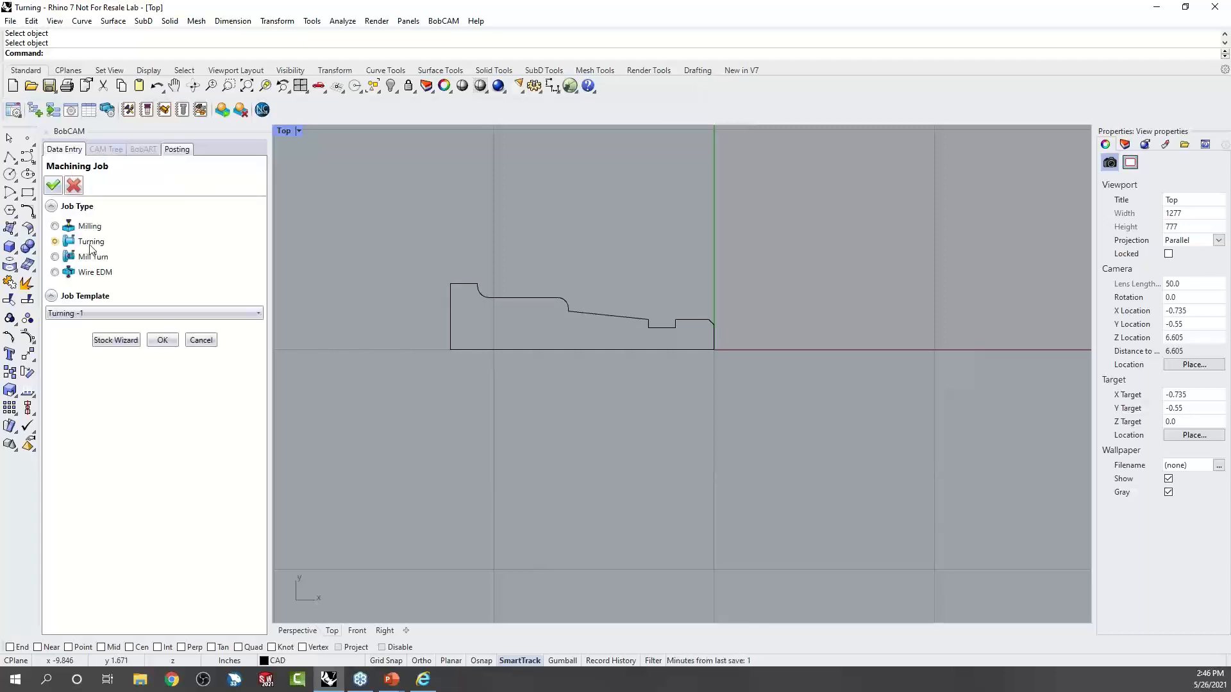
{"action": "left_click", "coordinate": [130, 312]}
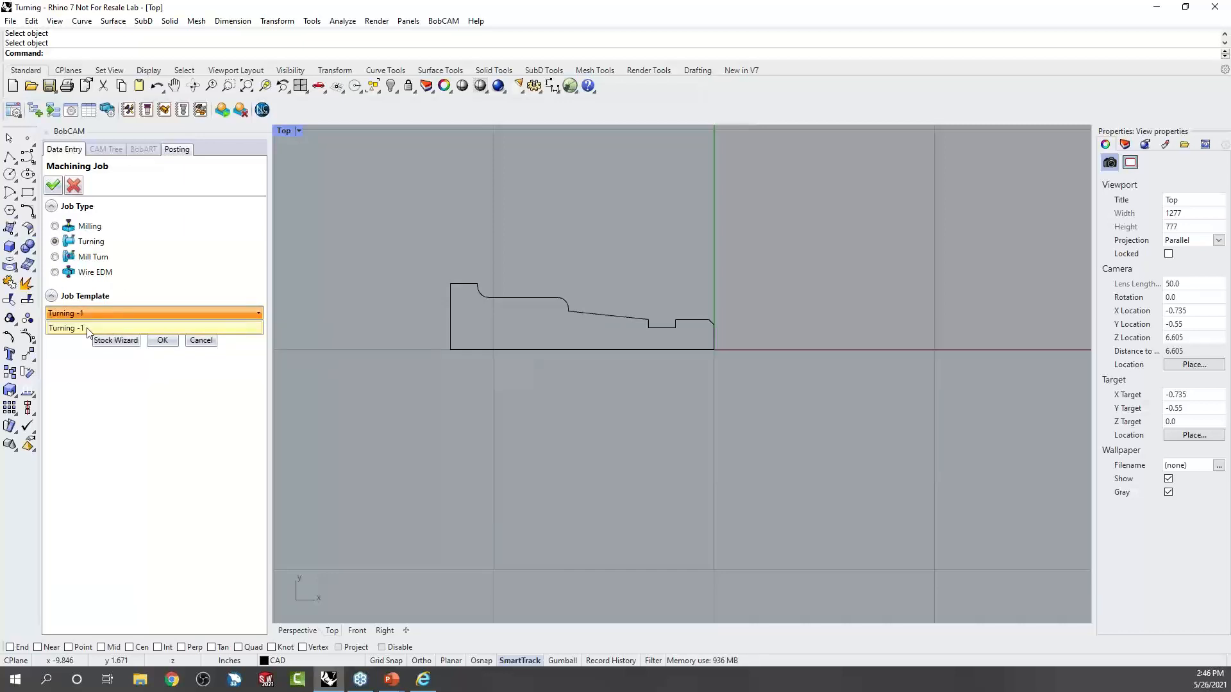
{"action": "left_click", "coordinate": [88, 329]}
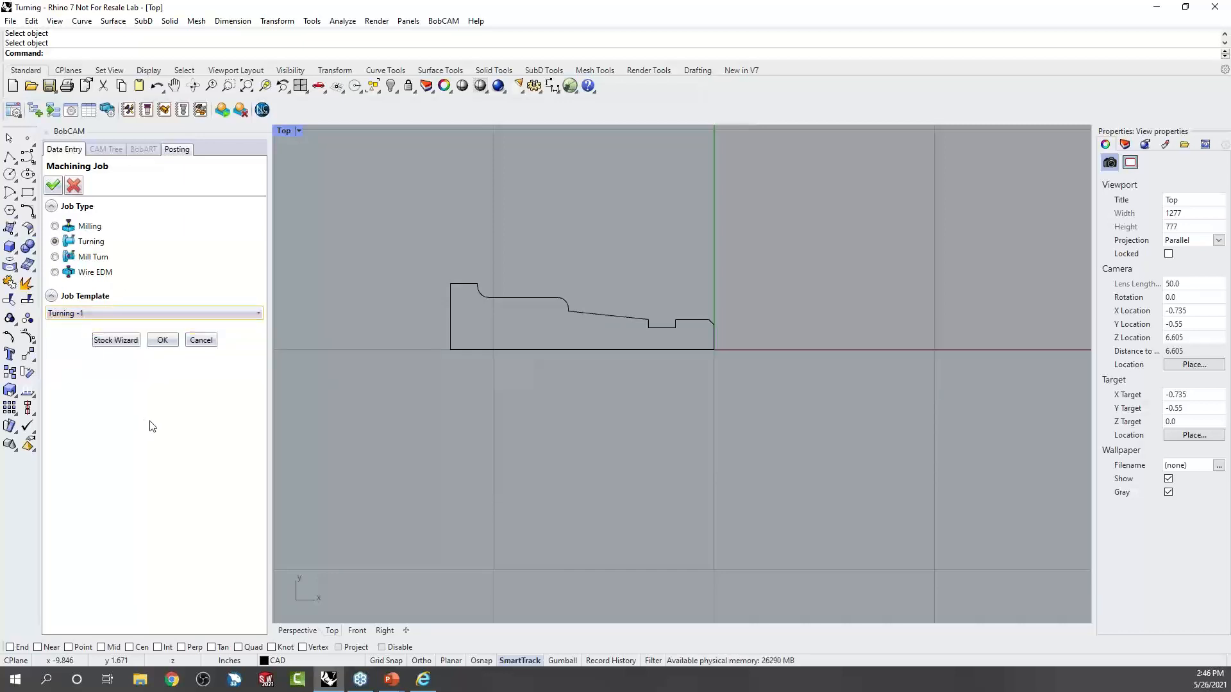
{"action": "left_click", "coordinate": [164, 342]}
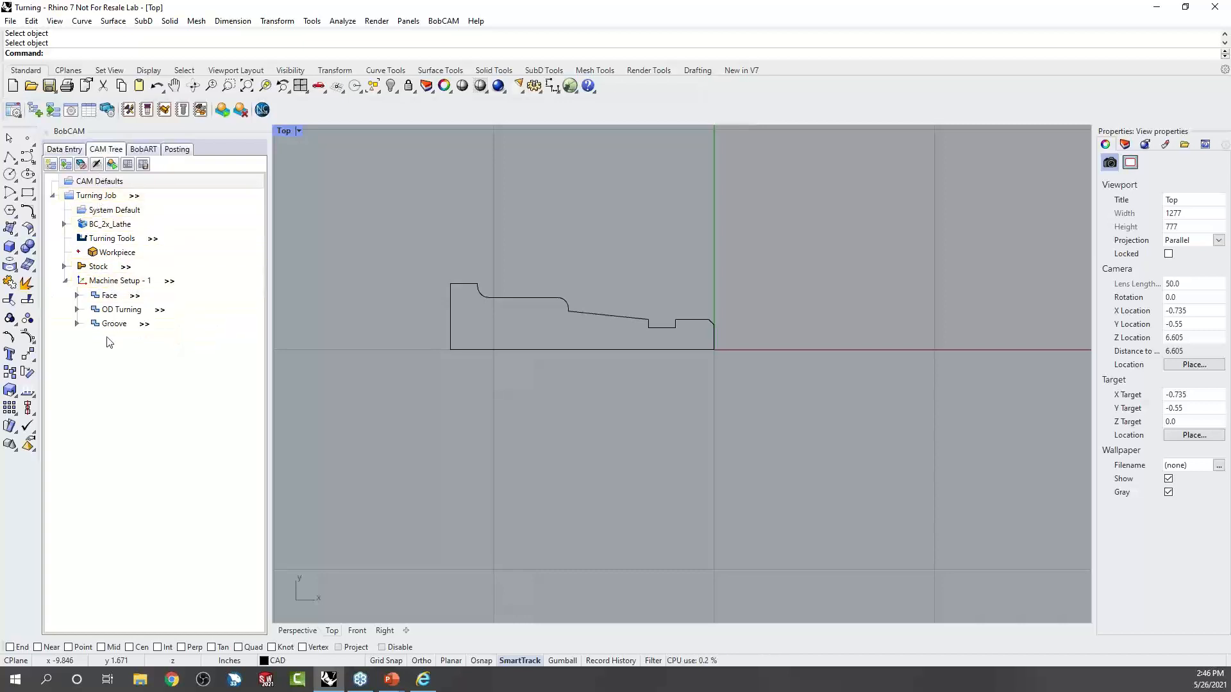
Examine the template job's post processor under BC_2x_Lathe, its turning tool list and its stock entry.
{"action": "left_click", "coordinate": [64, 225]}
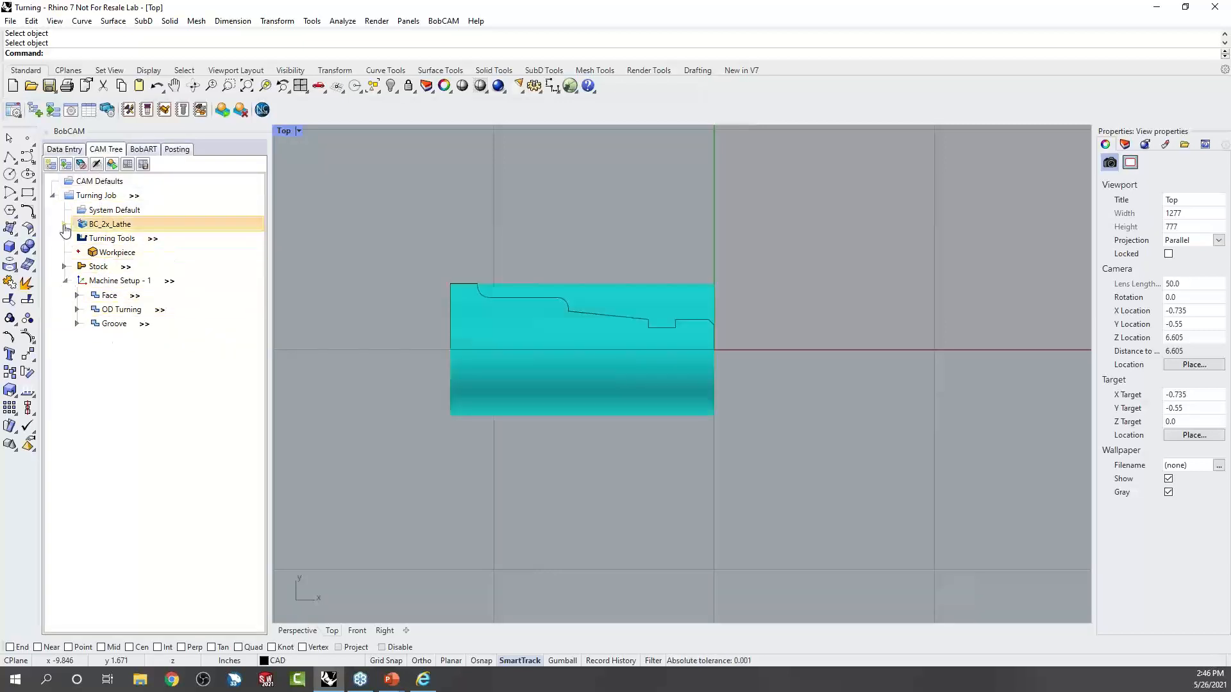
{"action": "left_click", "coordinate": [132, 239]}
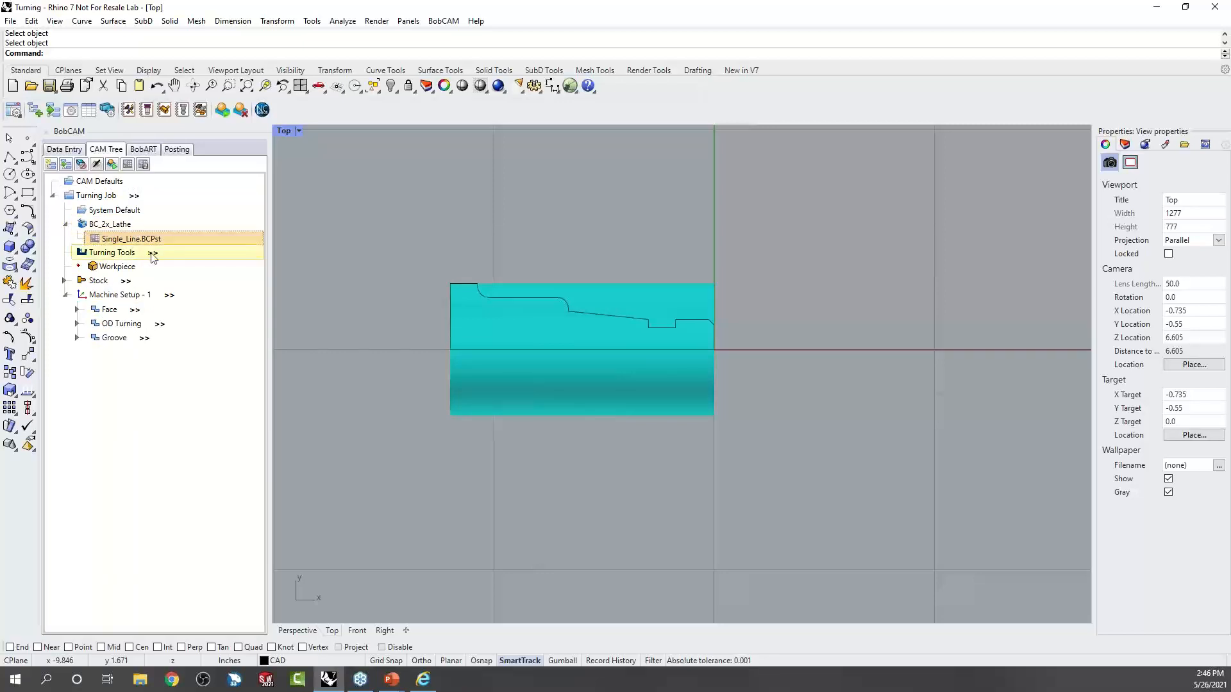
{"action": "left_click", "coordinate": [152, 254]}
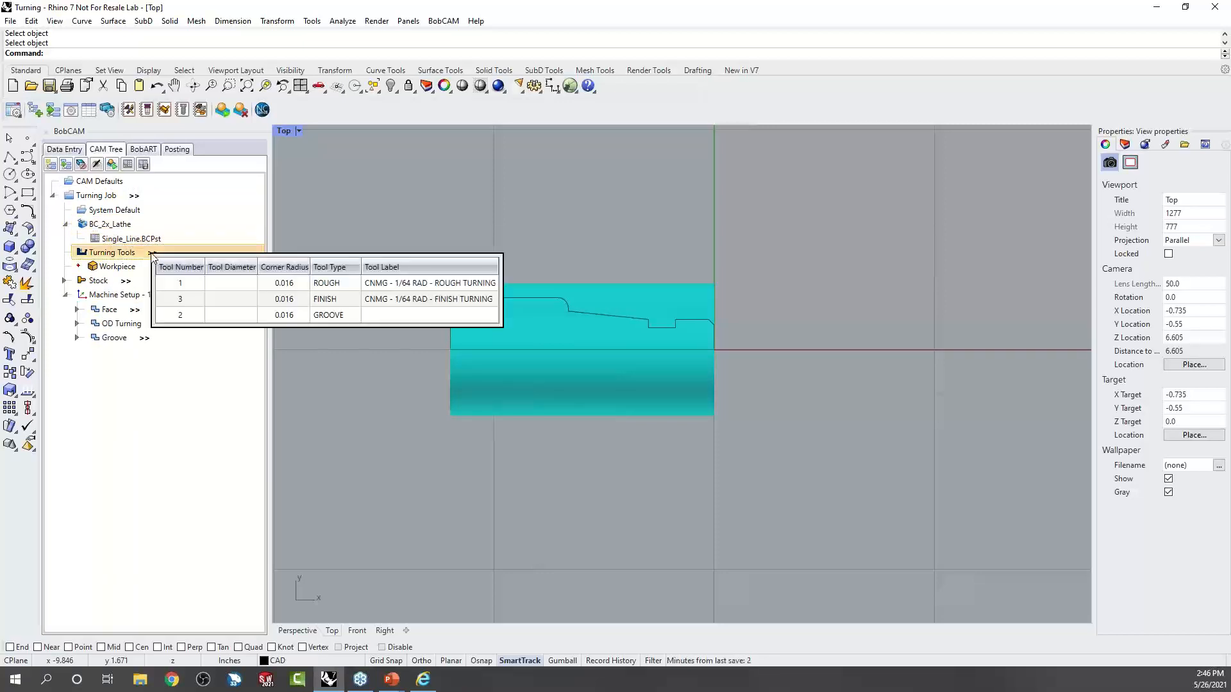
{"action": "left_click", "coordinate": [98, 282]}
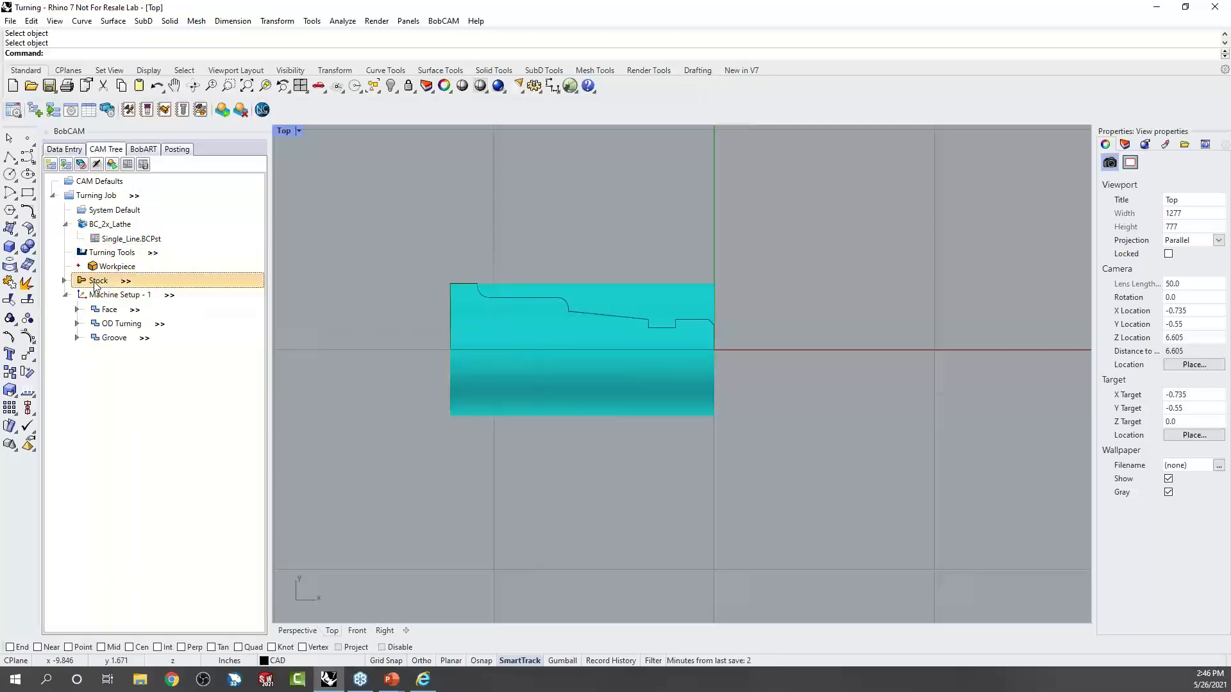
Expand the Face, OD Turning and Groove features in the CAM tree and compute the Face feature's Rough toolpath.
{"action": "left_click", "coordinate": [77, 311]}
{"action": "left_click", "coordinate": [77, 353]}
{"action": "left_click", "coordinate": [77, 423]}
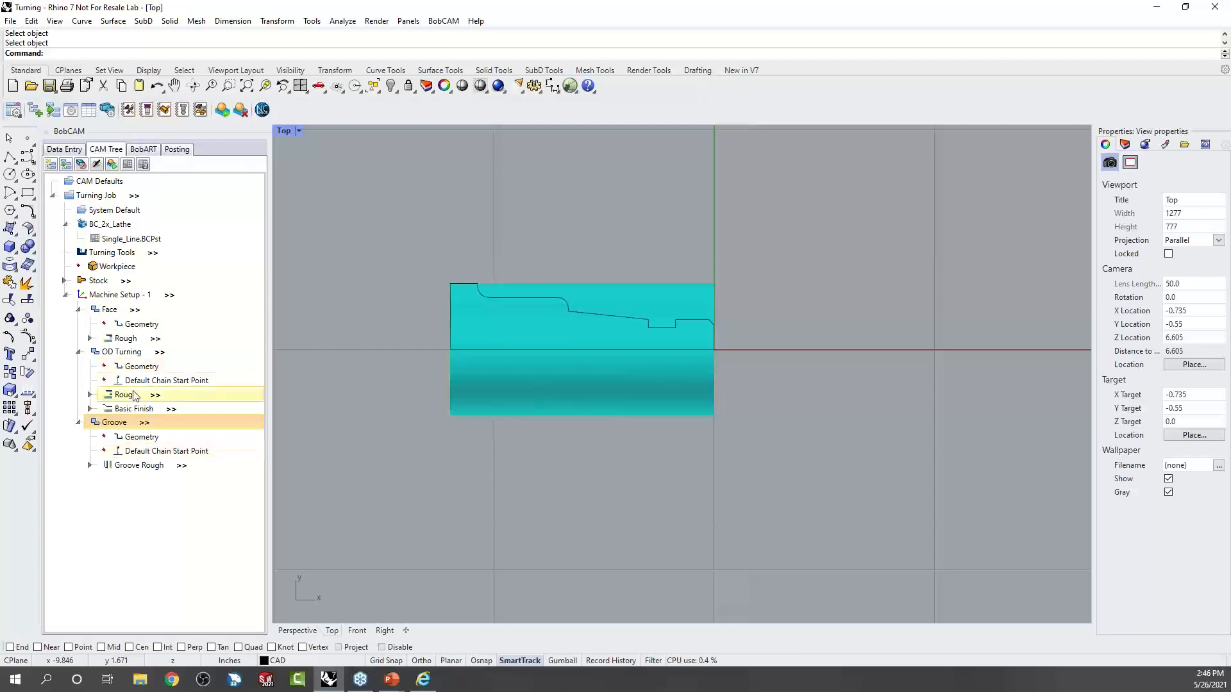
{"action": "right_click", "coordinate": [132, 340]}
{"action": "left_click", "coordinate": [186, 366]}
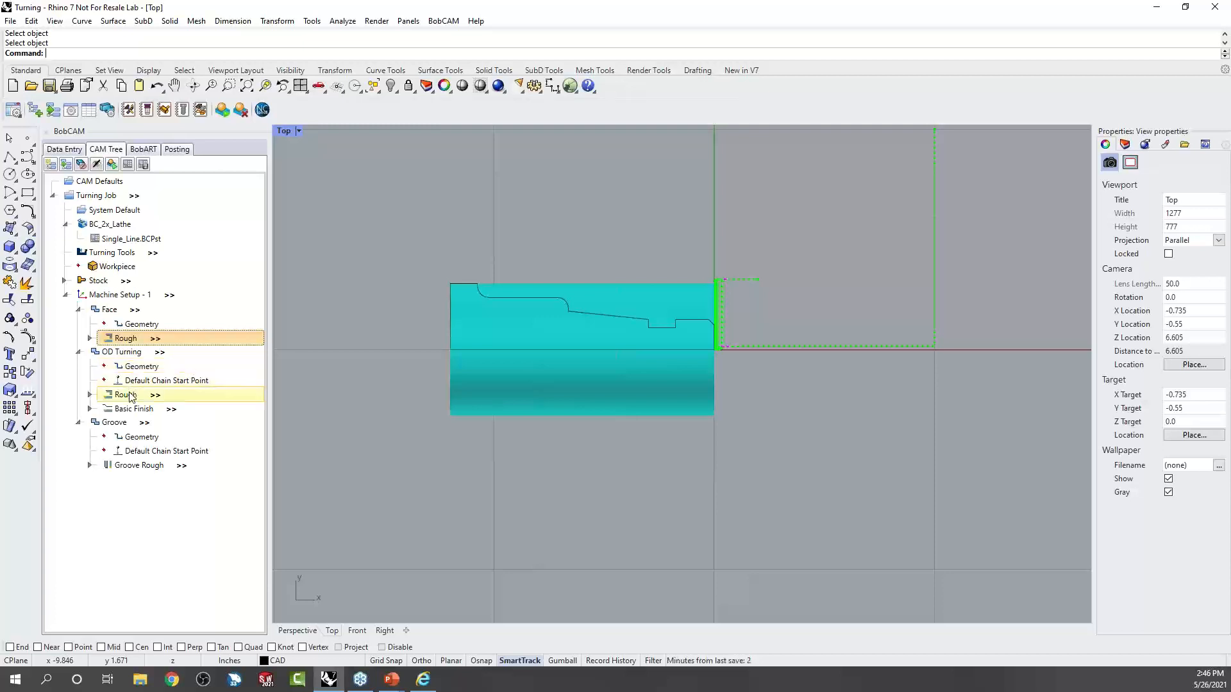
Assign the outer profile curves, from the large fillet through the groove to the front chamfer, as the OD Turning feature's geometry.
{"action": "double_click", "coordinate": [136, 372]}
{"action": "scroll", "coordinate": [671, 355], "scroll_direction": "up", "scroll_amount": 4}
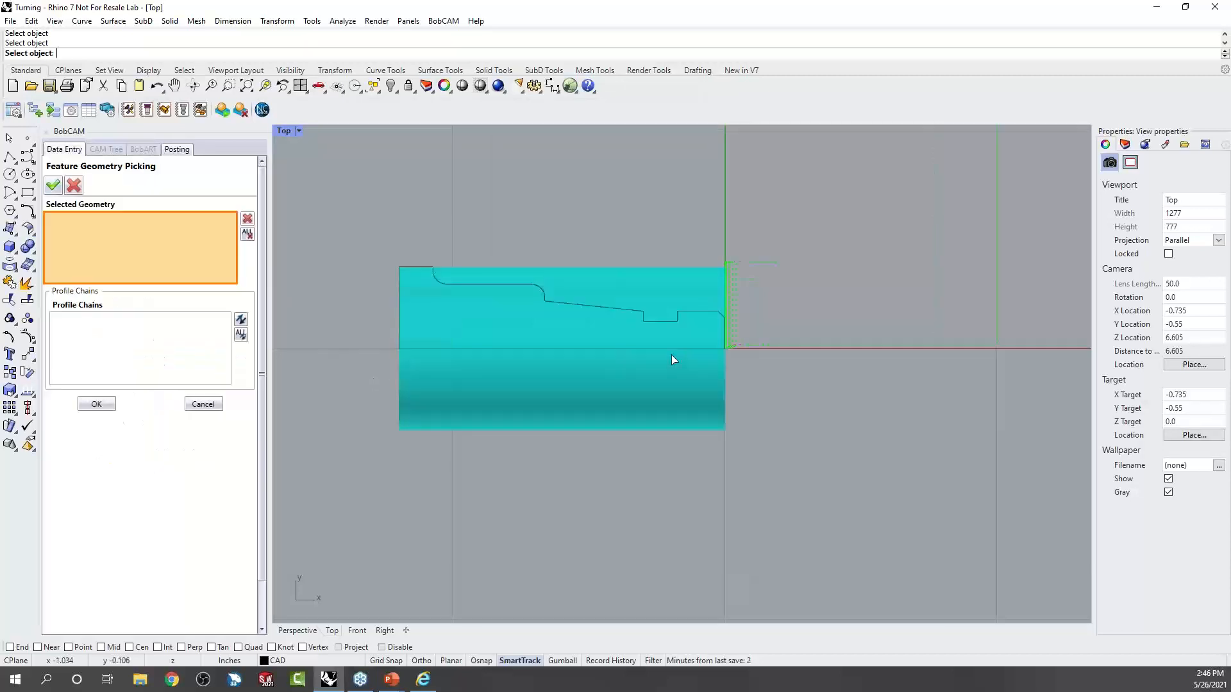
{"action": "left_click_drag", "start_coordinate": [365, 234], "coordinate": [728, 318]}
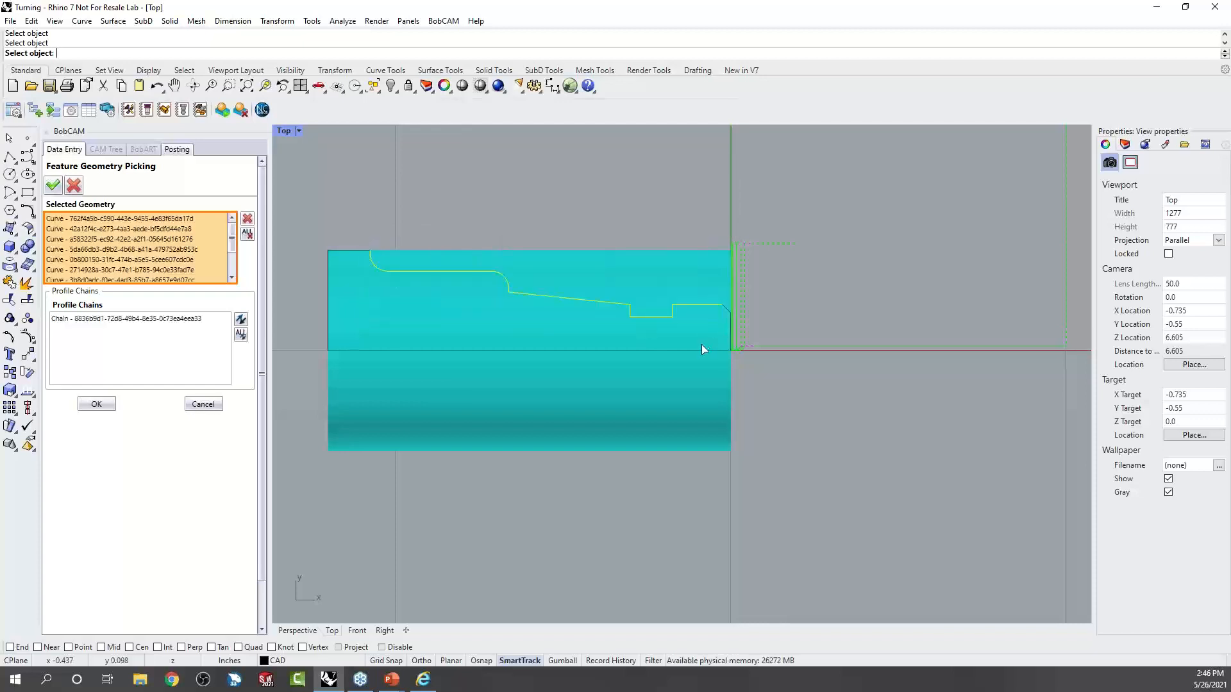
{"action": "left_click", "coordinate": [728, 308]}
{"action": "left_click", "coordinate": [96, 409]}
Compute the Rough and Basic Finish toolpaths of the OD Turning feature.
{"action": "right_click", "coordinate": [124, 394]}
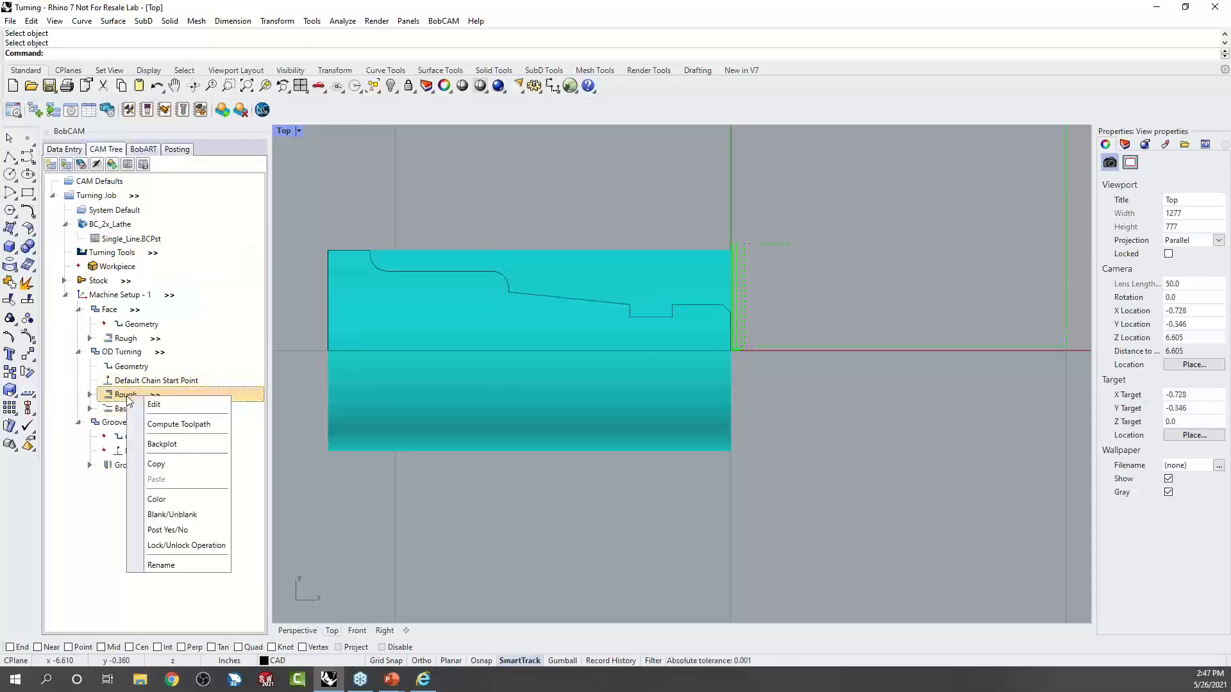
{"action": "left_click", "coordinate": [176, 425]}
{"action": "right_click", "coordinate": [138, 409]}
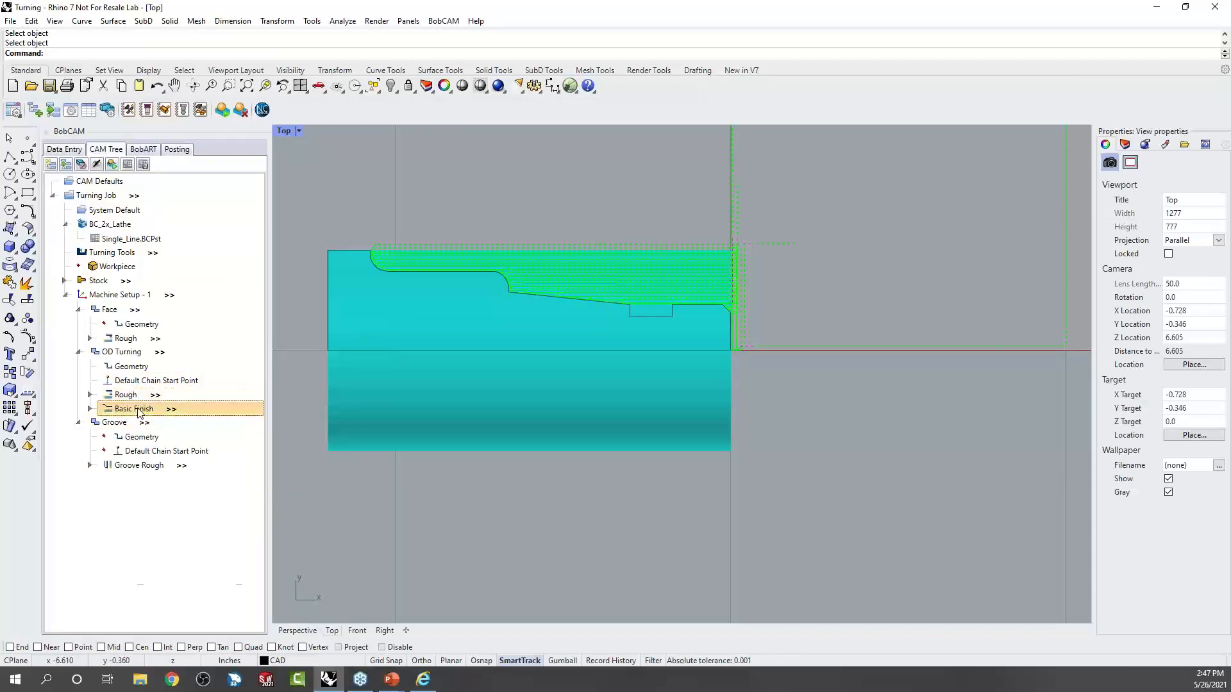
{"action": "left_click", "coordinate": [211, 438]}
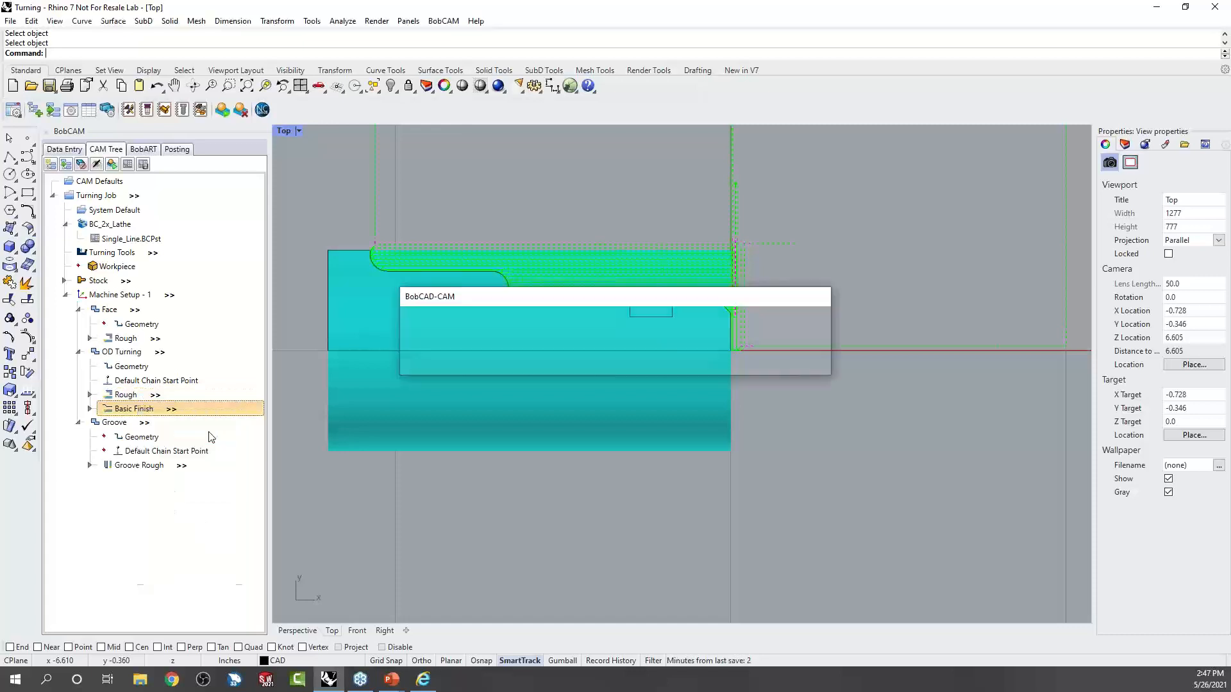
Assign the floor and both walls of the rectangular groove as the Groove feature's geometry and compute its Groove Rough toolpath.
{"action": "left_click", "coordinate": [78, 310]}
{"action": "left_click", "coordinate": [78, 324]}
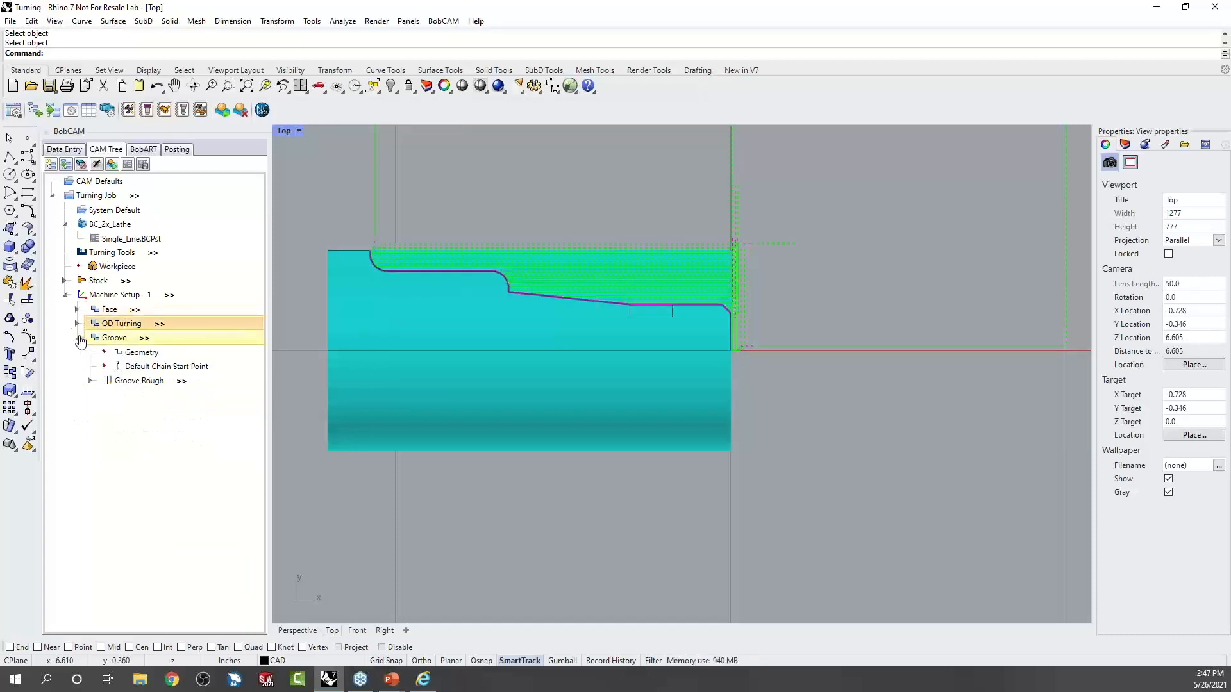
{"action": "right_click", "coordinate": [140, 352]}
{"action": "left_click", "coordinate": [159, 357]}
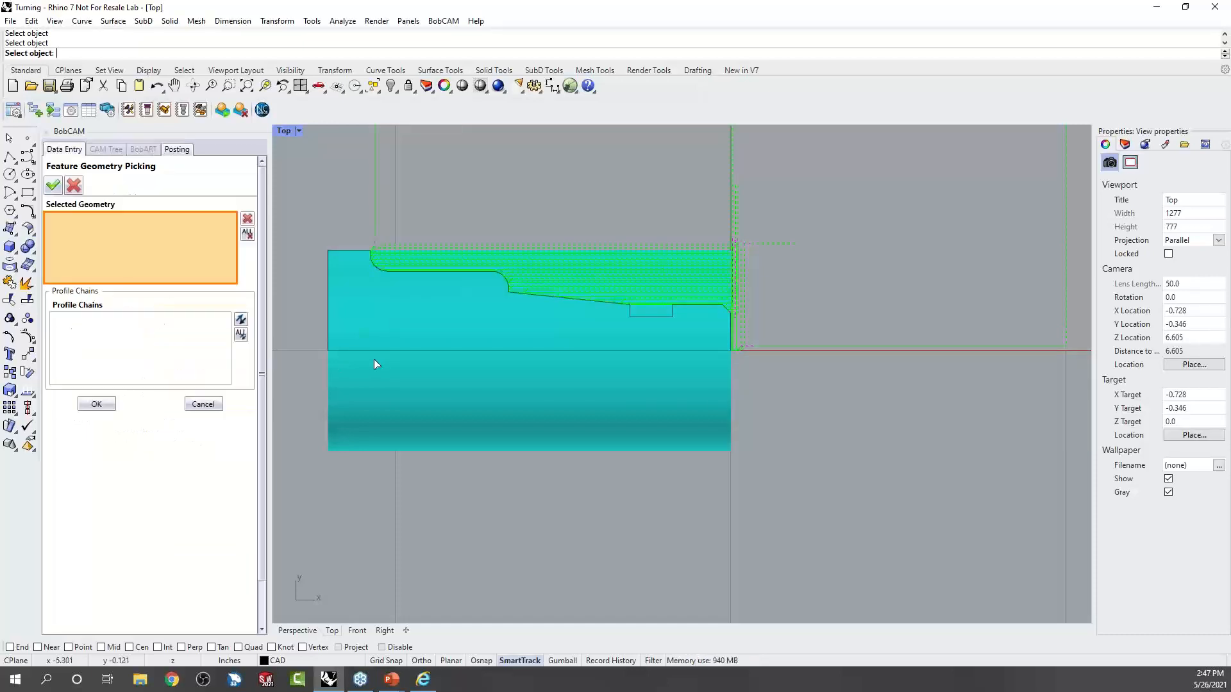
{"action": "left_click", "coordinate": [653, 317]}
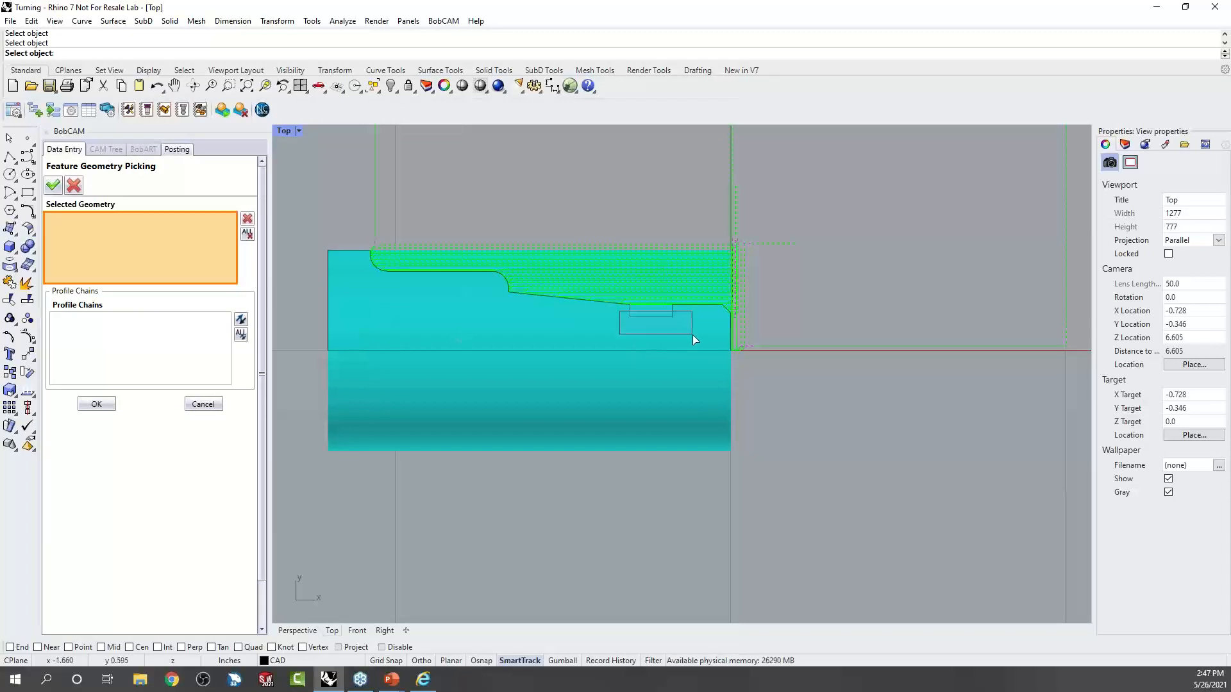
{"action": "left_click", "coordinate": [672, 311]}
{"action": "left_click", "coordinate": [630, 313]}
{"action": "left_click", "coordinate": [96, 405]}
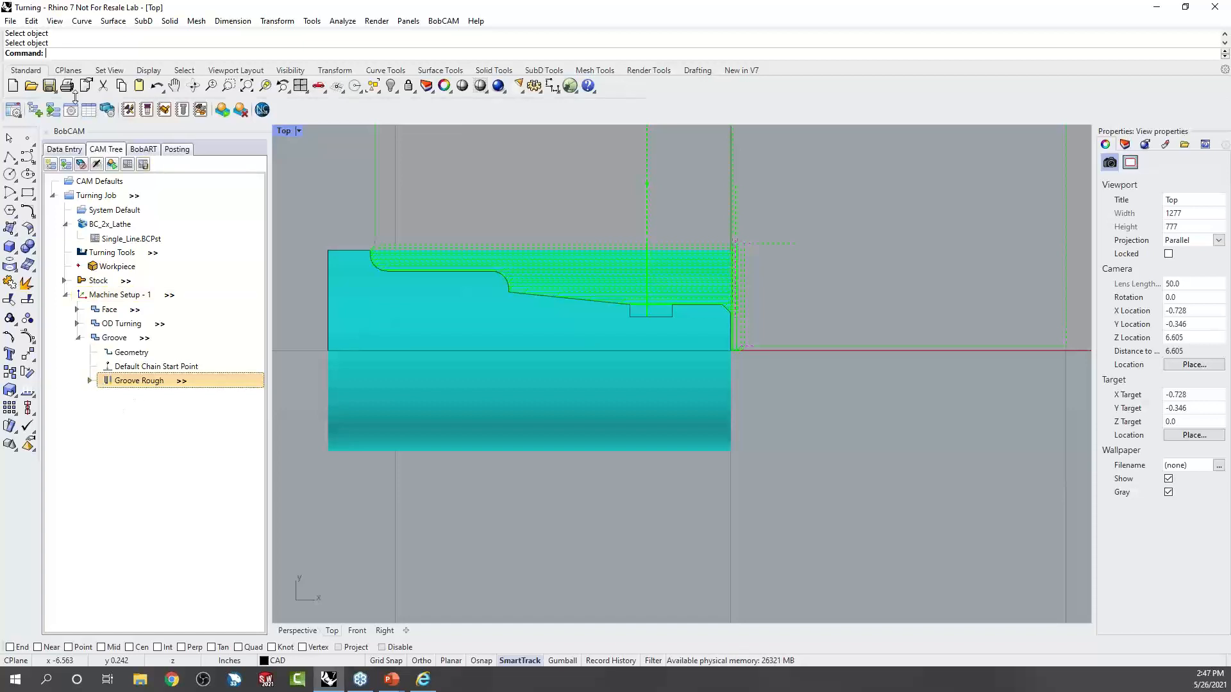
Open the Milling DXF file without saving changes to Turning, and show its plate drawing in a maximized Top view.
{"action": "left_click", "coordinate": [30, 85]}
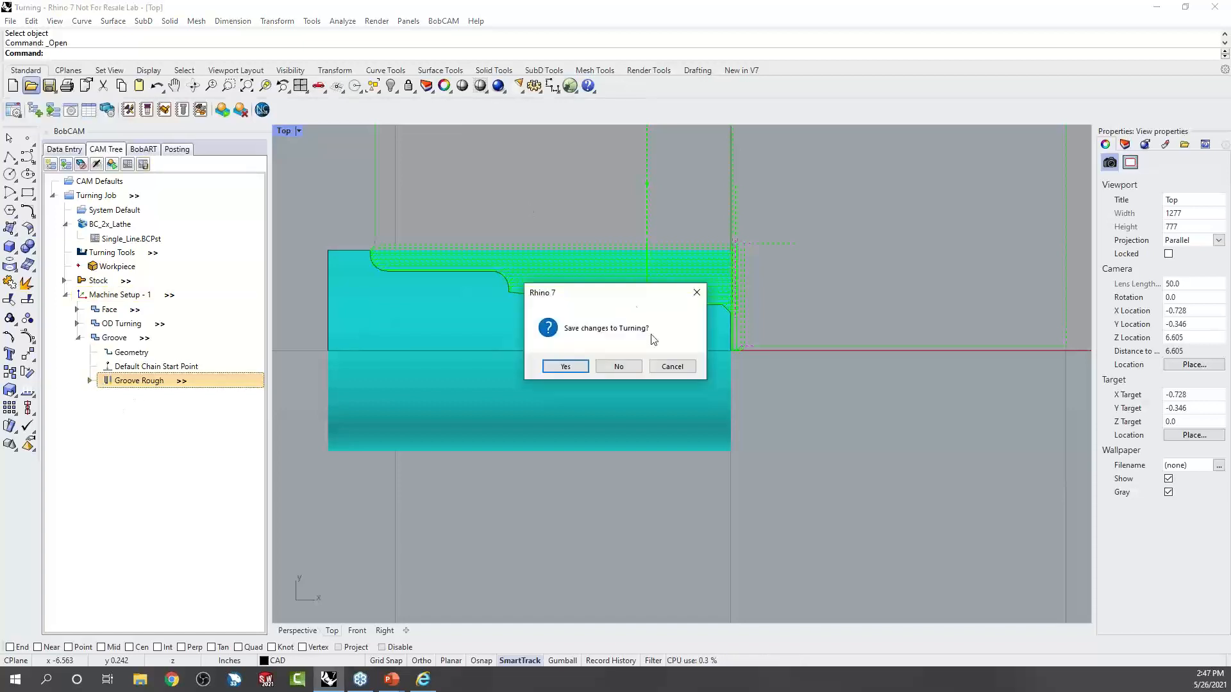
{"action": "left_click", "coordinate": [619, 368]}
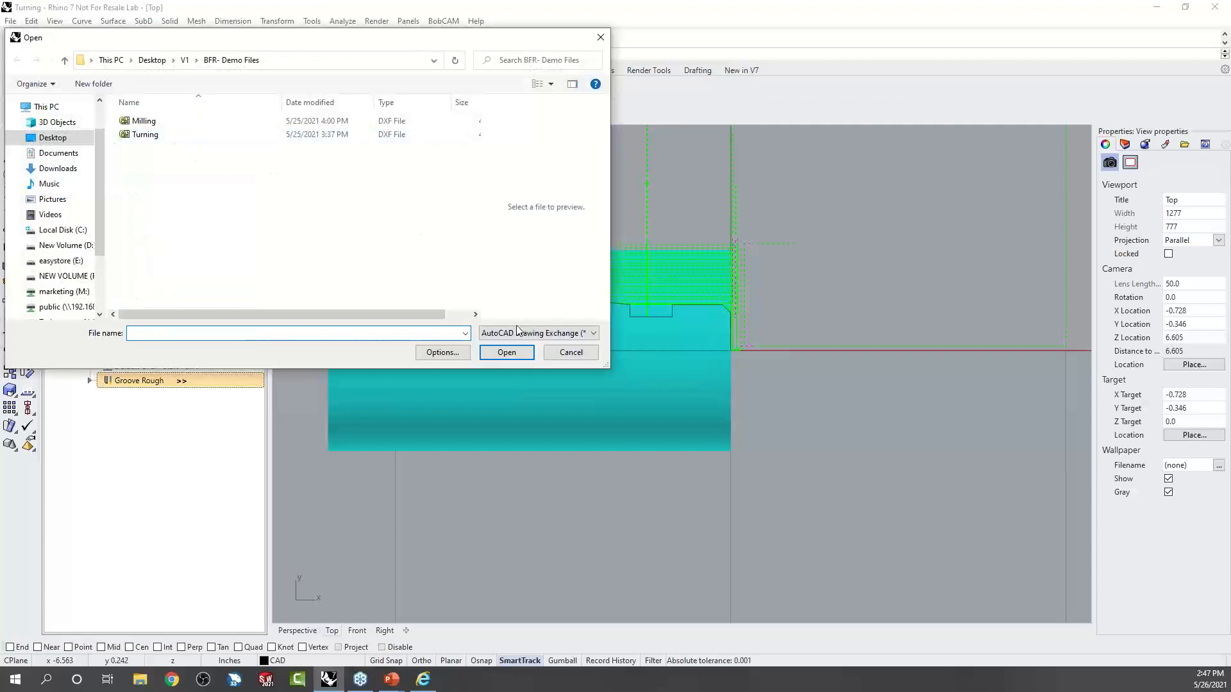
{"action": "left_click", "coordinate": [151, 122]}
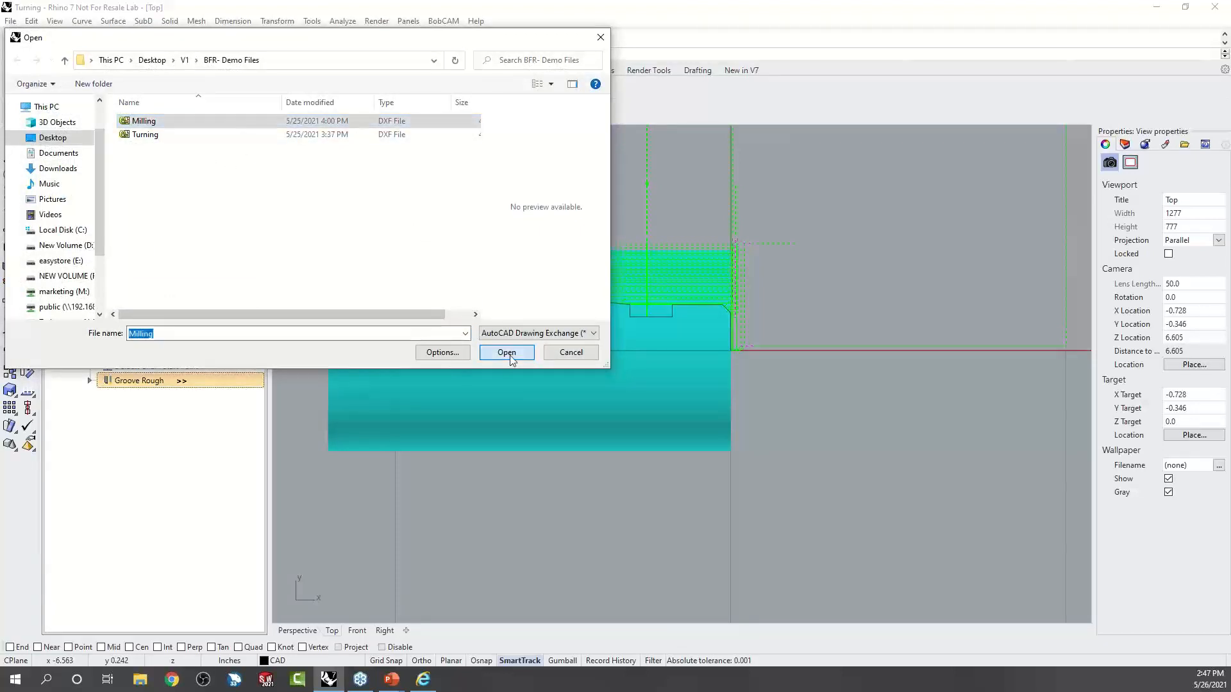
{"action": "left_click", "coordinate": [508, 354]}
{"action": "left_click", "coordinate": [556, 452]}
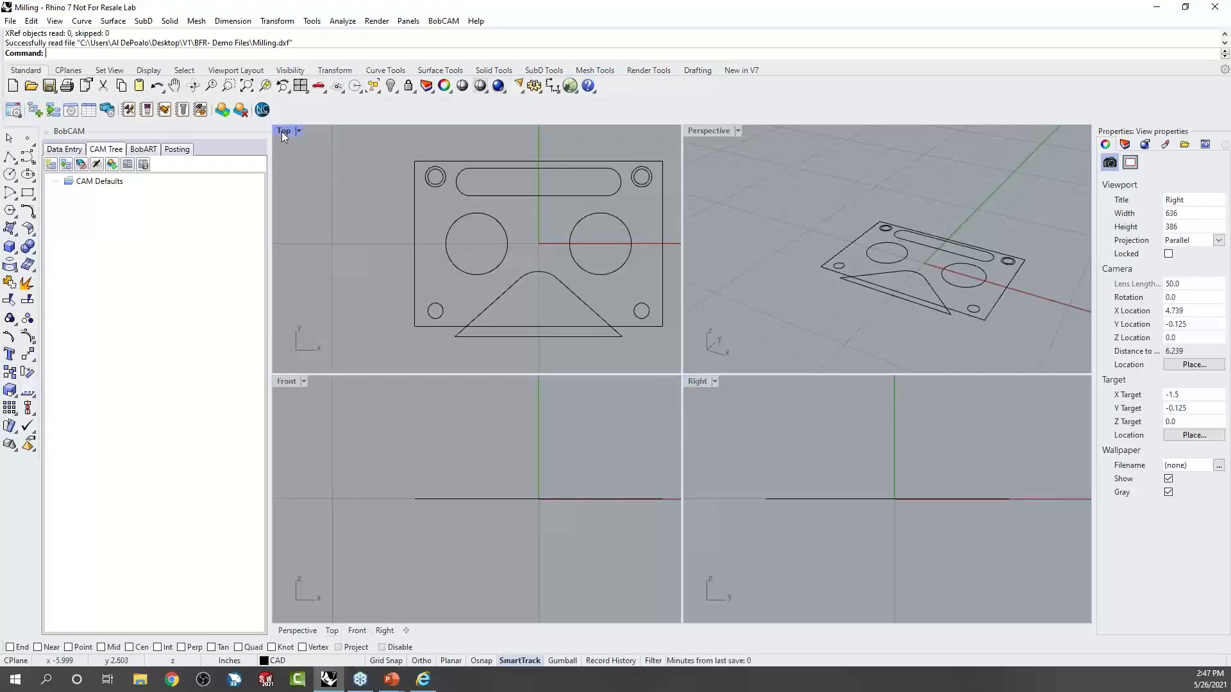
{"action": "double_click", "coordinate": [282, 132]}
{"action": "scroll", "coordinate": [449, 350], "scroll_direction": "down", "scroll_amount": 3}
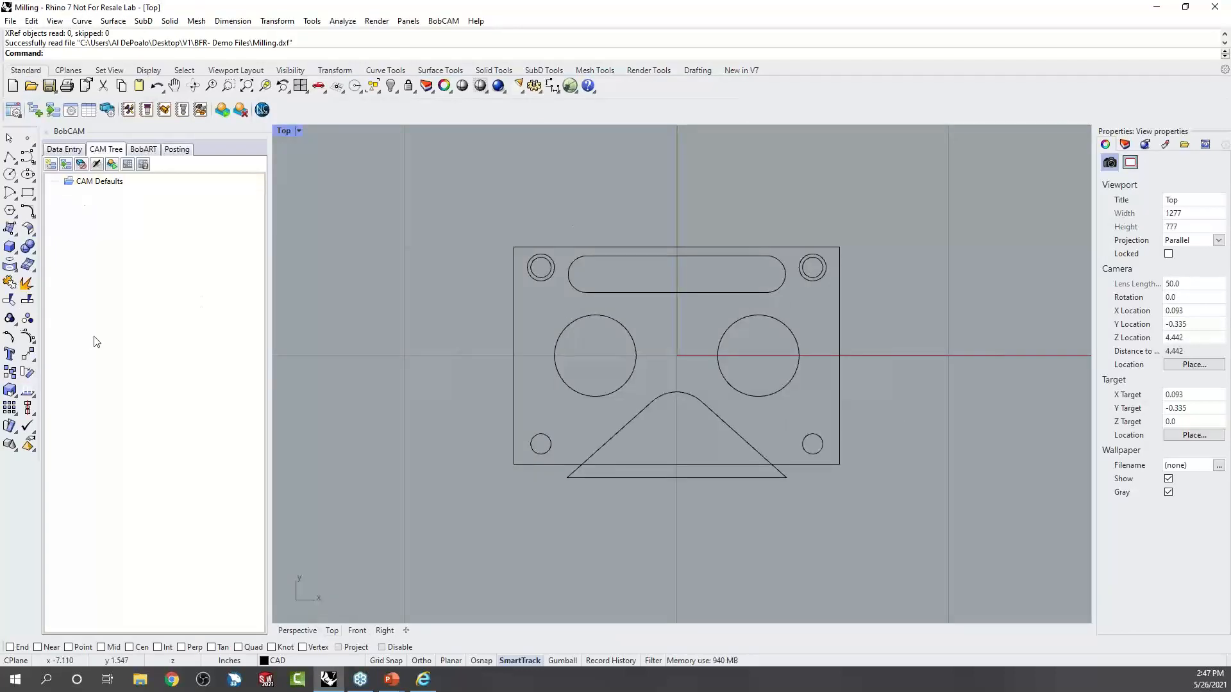
Start a new Milling job with the BC_3x_Mill machine and System Default template, and calculate rectangular stock from the graphics area geometry.
{"action": "right_click", "coordinate": [102, 182]}
{"action": "left_click", "coordinate": [145, 191]}
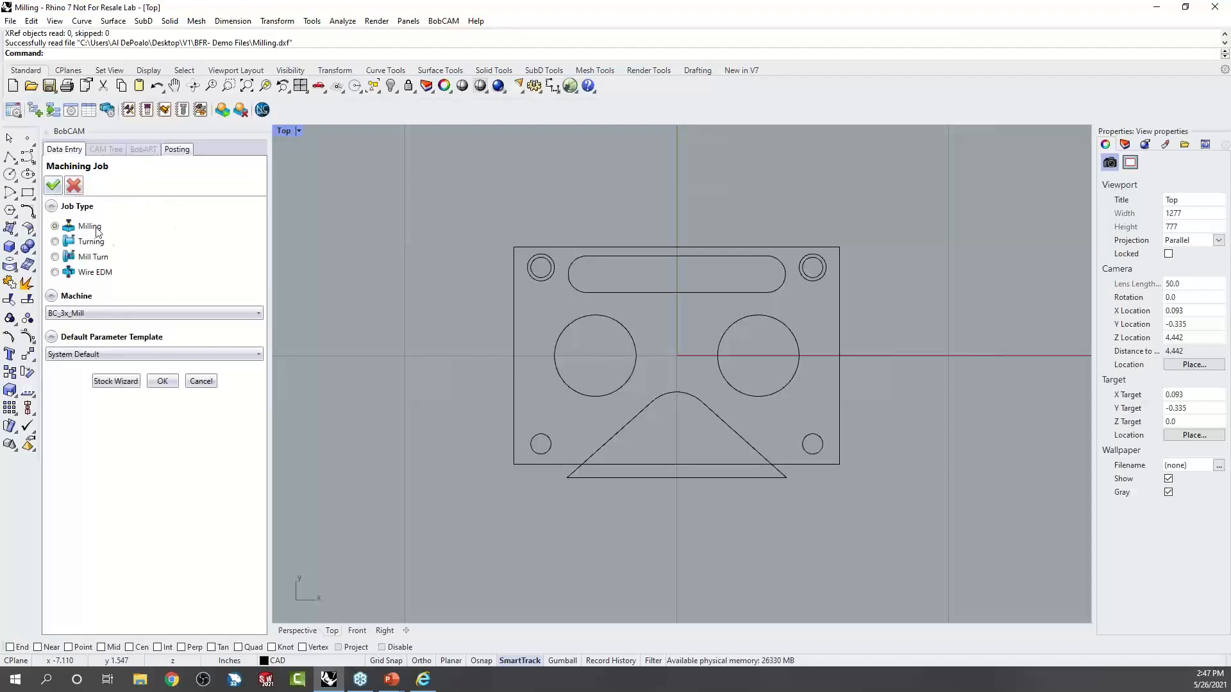
{"action": "left_click", "coordinate": [122, 381]}
{"action": "left_click", "coordinate": [118, 301]}
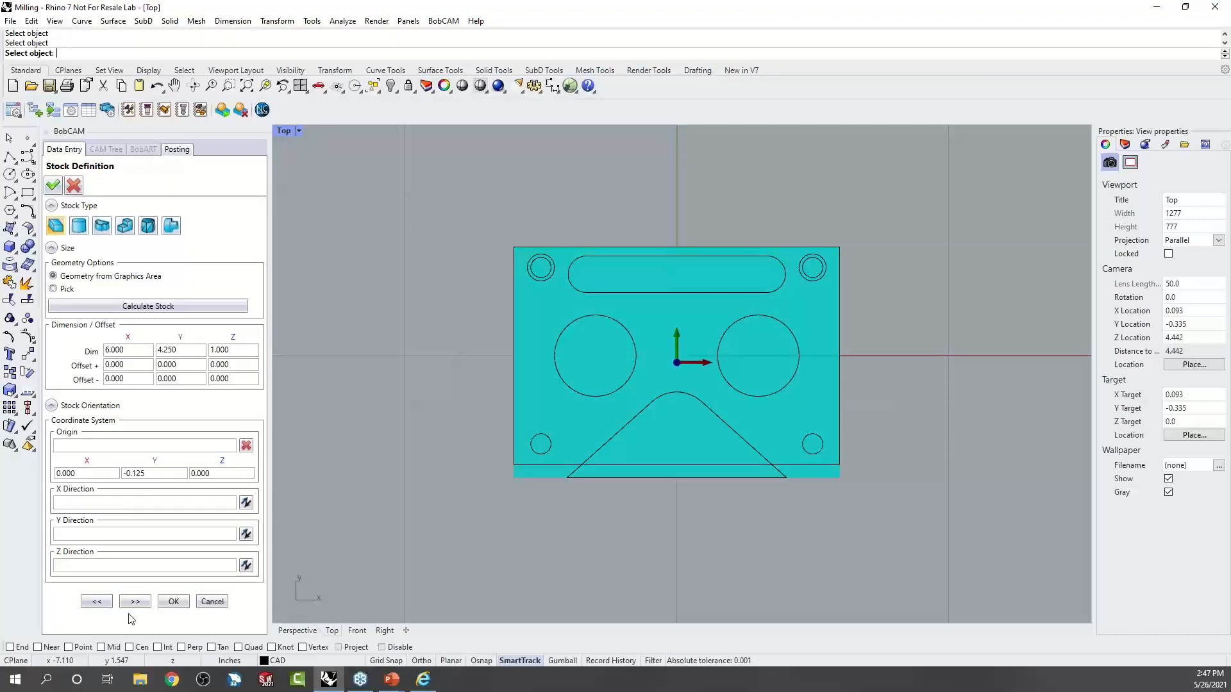
{"action": "left_click", "coordinate": [56, 227]}
Define extruded stock from the plate's four outer edges with a height of 1.000 along the Z axis, and continue to the machine setup.
{"action": "left_click", "coordinate": [102, 226]}
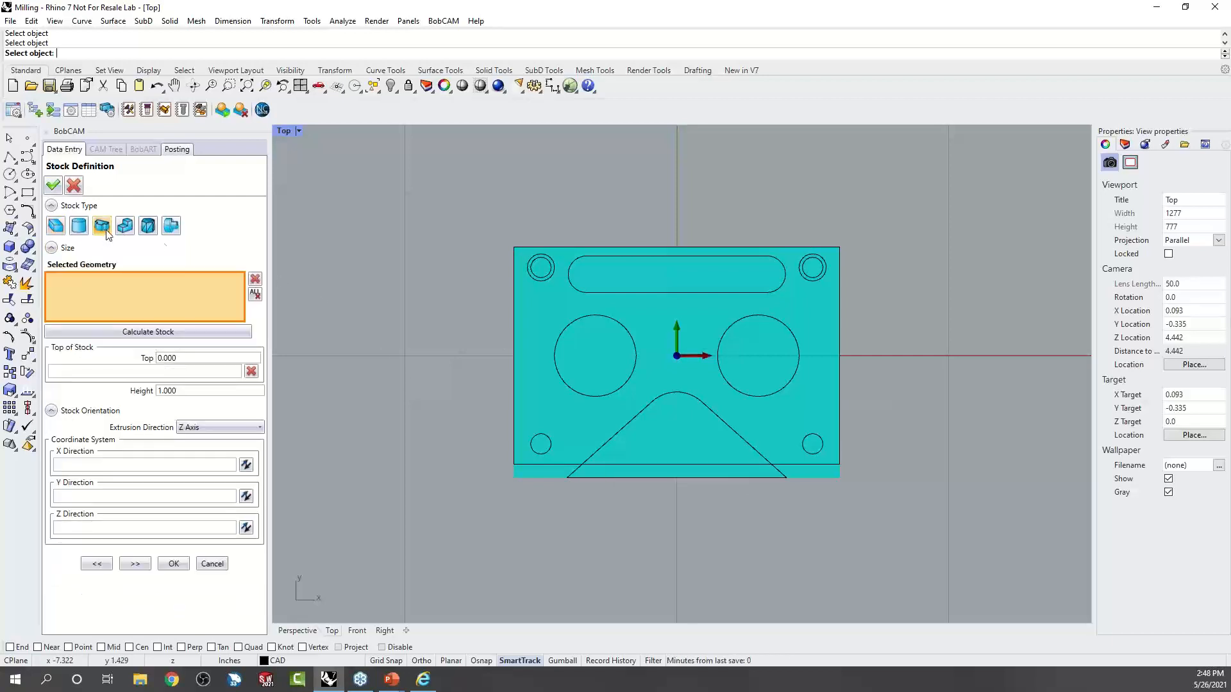
{"action": "left_click", "coordinate": [645, 249]}
{"action": "left_click", "coordinate": [840, 296]}
{"action": "left_click", "coordinate": [825, 467]}
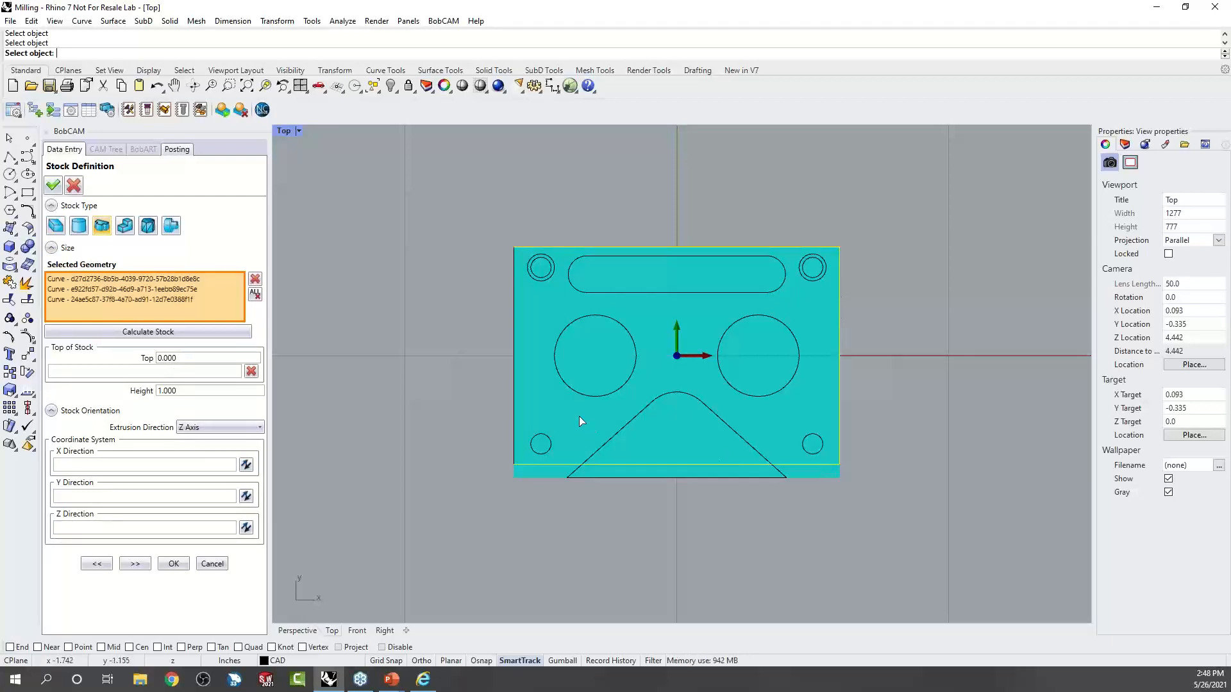
{"action": "left_click", "coordinate": [515, 371]}
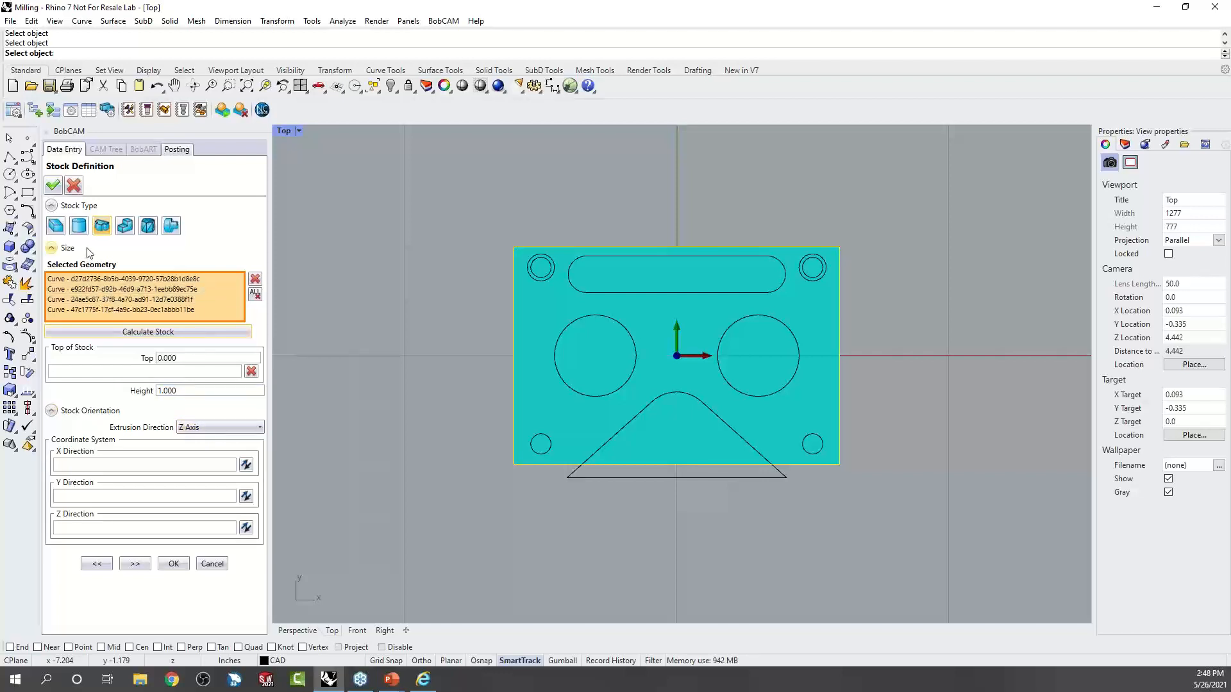
{"action": "left_click", "coordinate": [172, 566]}
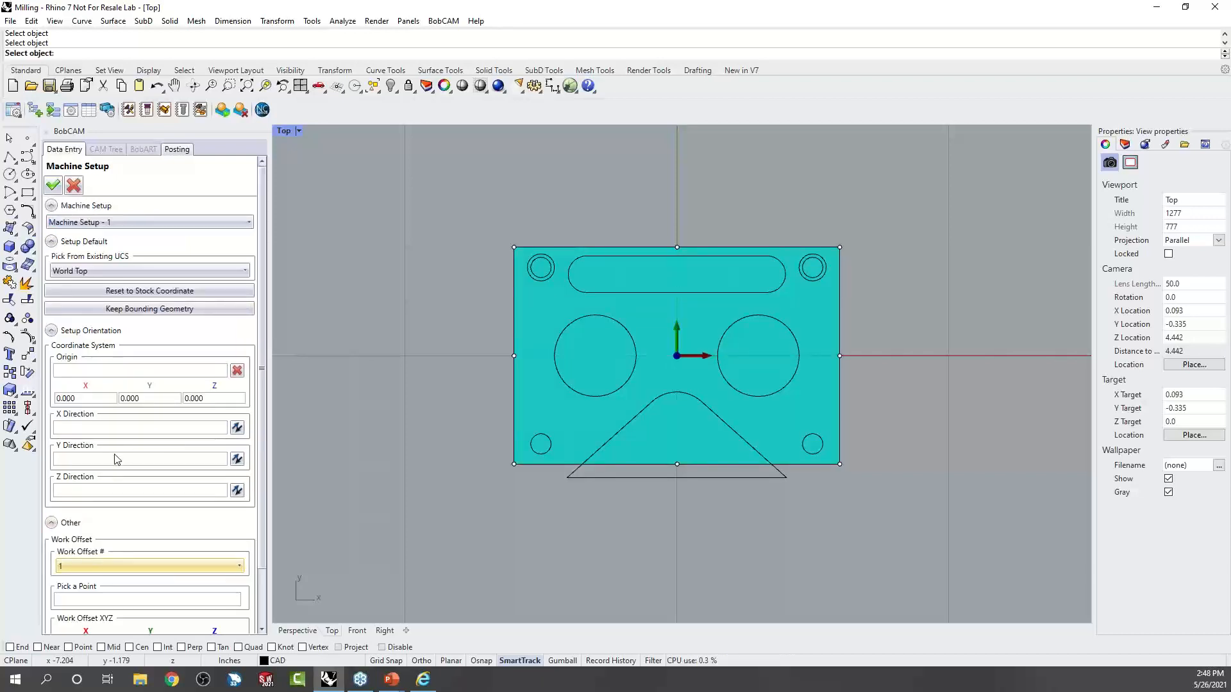
Review the Machine Setup - 1 settings and show the four-viewport layout to check the stock and its coordinate origin.
{"action": "scroll", "coordinate": [173, 480], "scroll_direction": "down", "scroll_amount": 3}
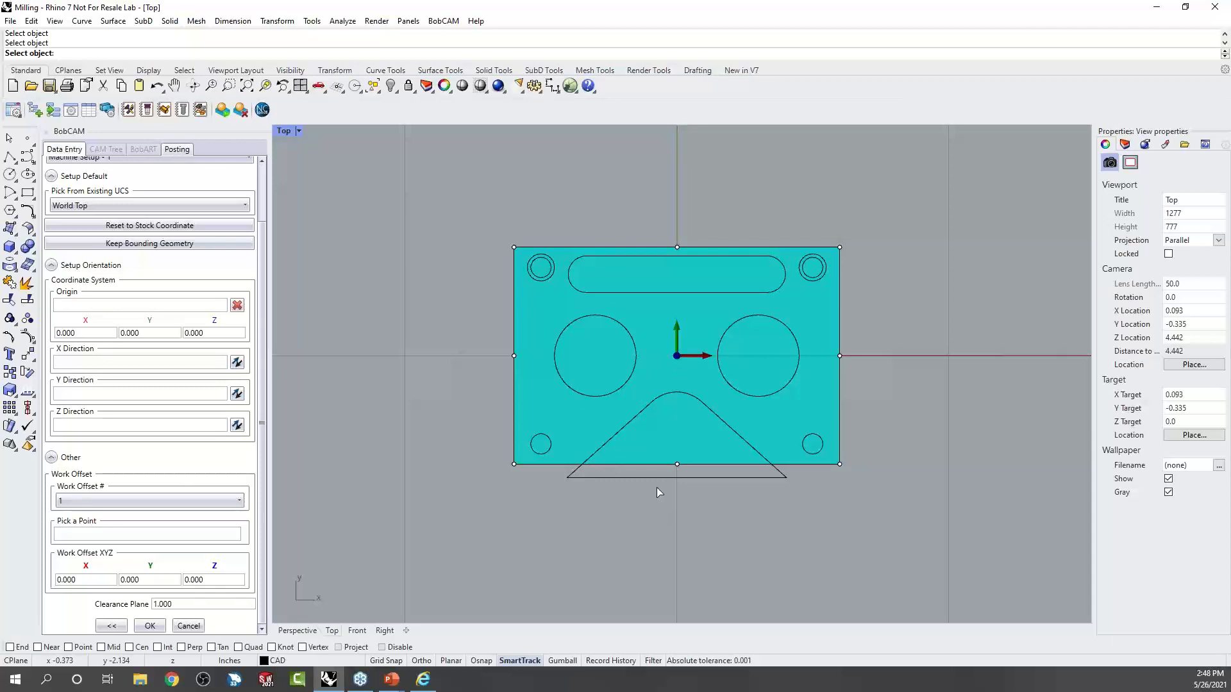
{"action": "middle_click", "coordinate": [702, 549]}
{"action": "left_click", "coordinate": [703, 544]}
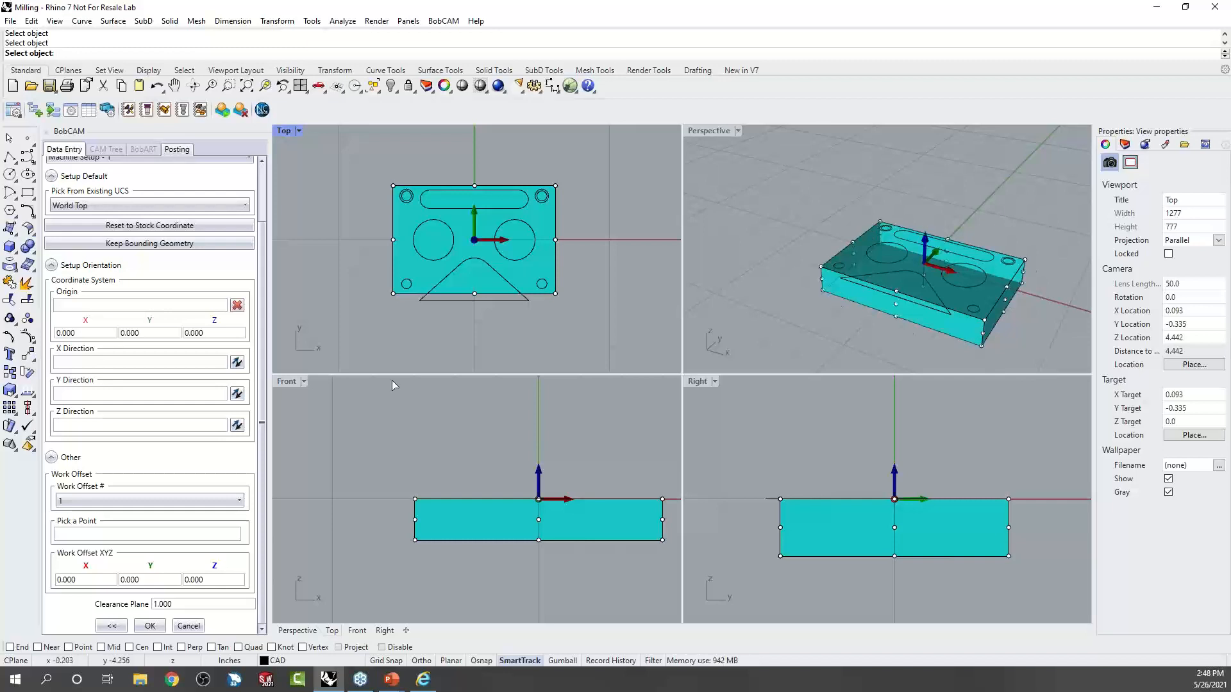
Define the machine setup's X direction with the plate's right short edge, keep the remaining orientation settings, and accept the setup.
{"action": "left_click", "coordinate": [87, 308]}
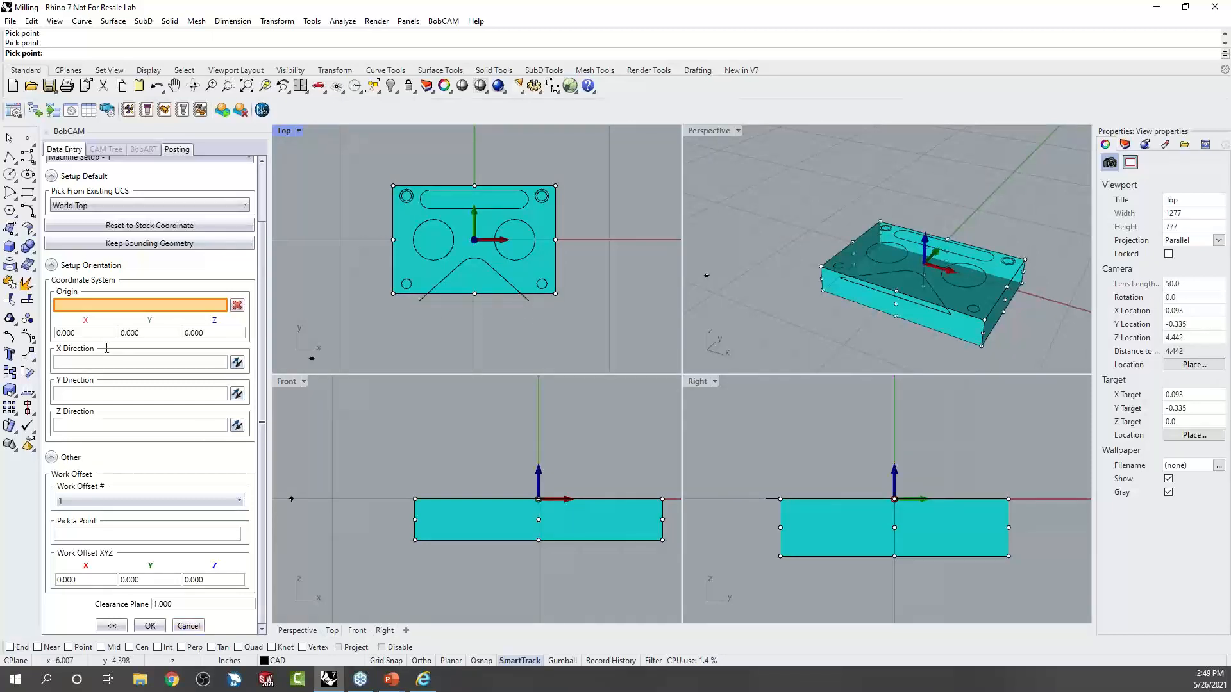
{"action": "left_click", "coordinate": [85, 362]}
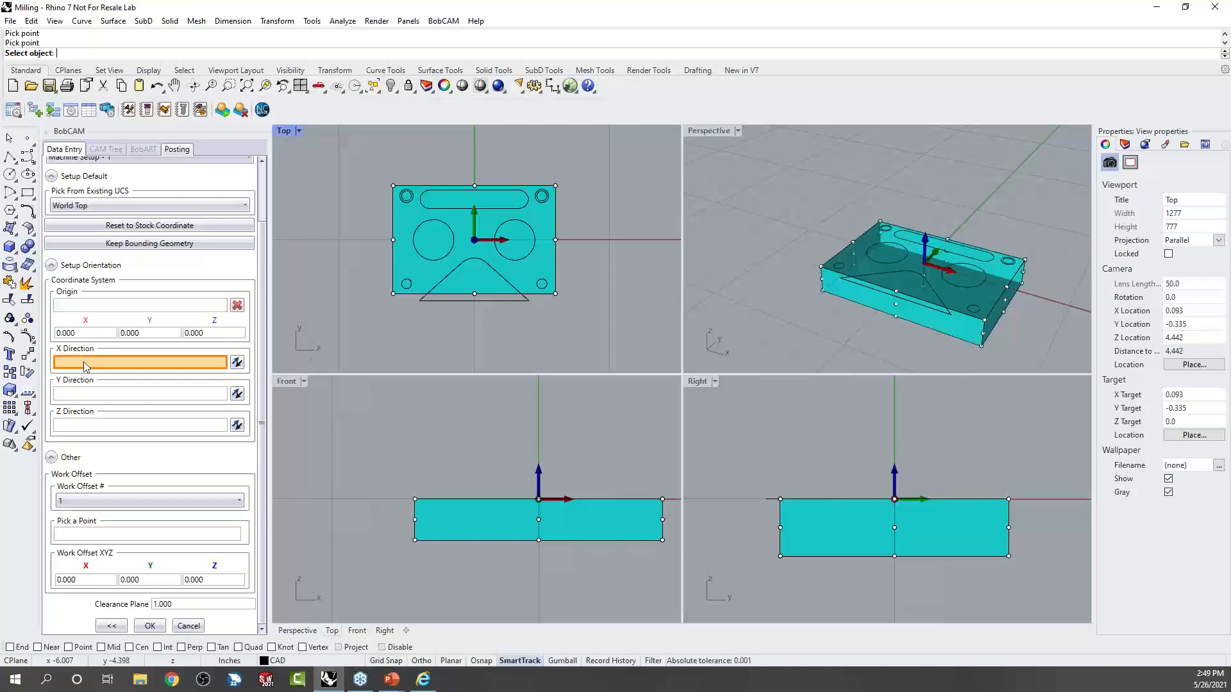
{"action": "left_click", "coordinate": [93, 394]}
{"action": "left_click", "coordinate": [100, 425]}
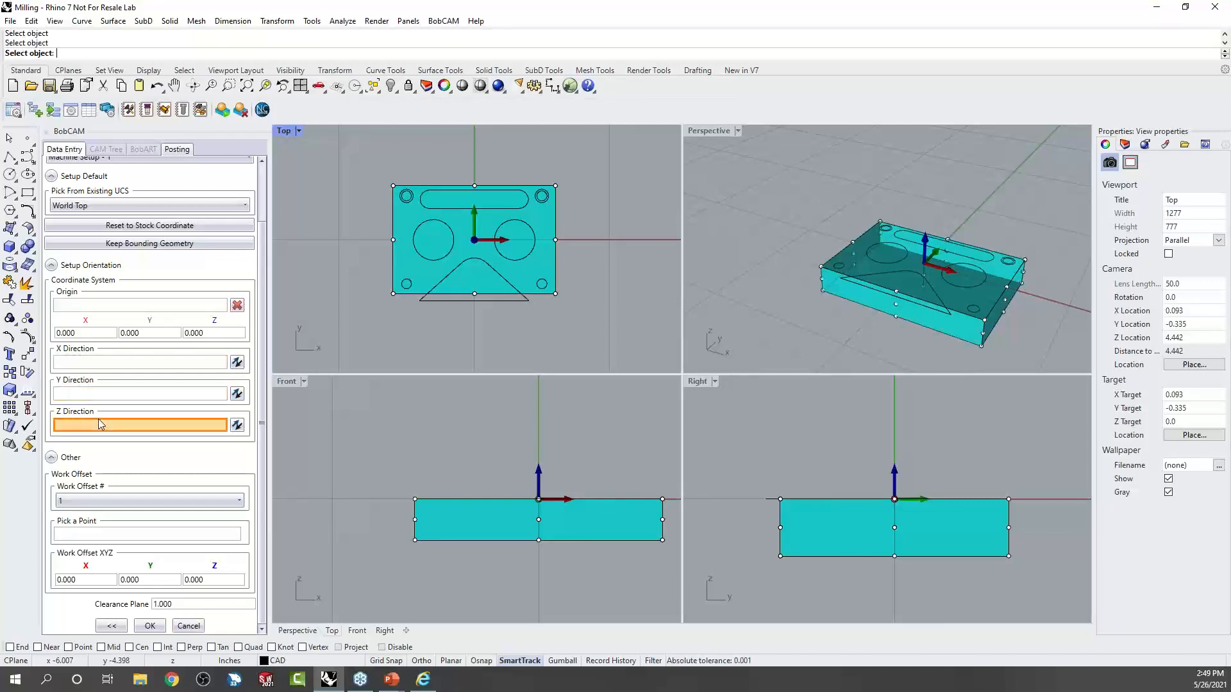
{"action": "left_click", "coordinate": [110, 364]}
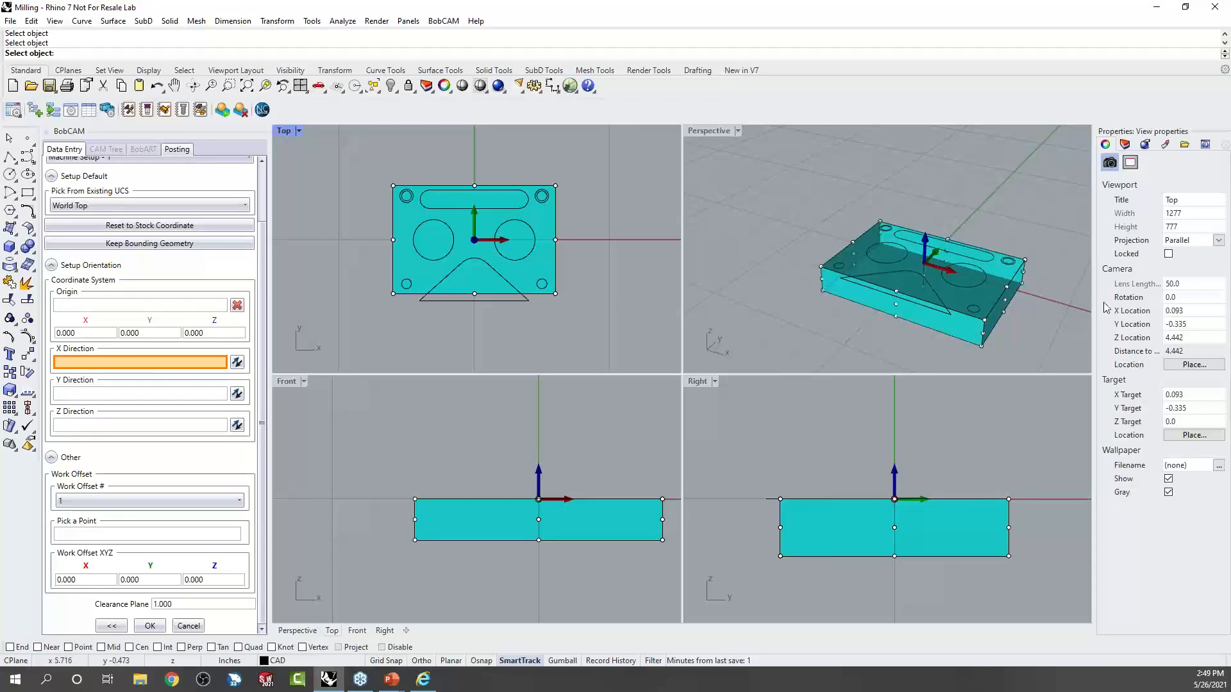
{"action": "left_click", "coordinate": [1027, 288]}
{"action": "left_click", "coordinate": [1052, 310]}
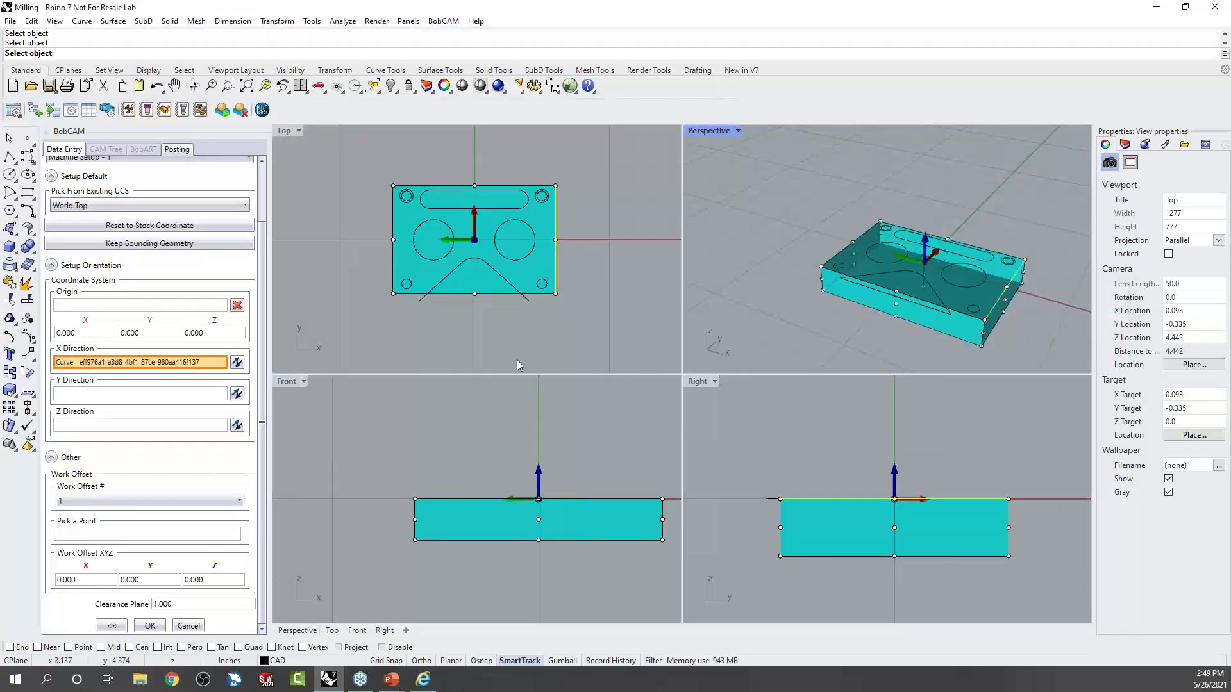
{"action": "left_click", "coordinate": [241, 362]}
{"action": "left_click", "coordinate": [242, 362]}
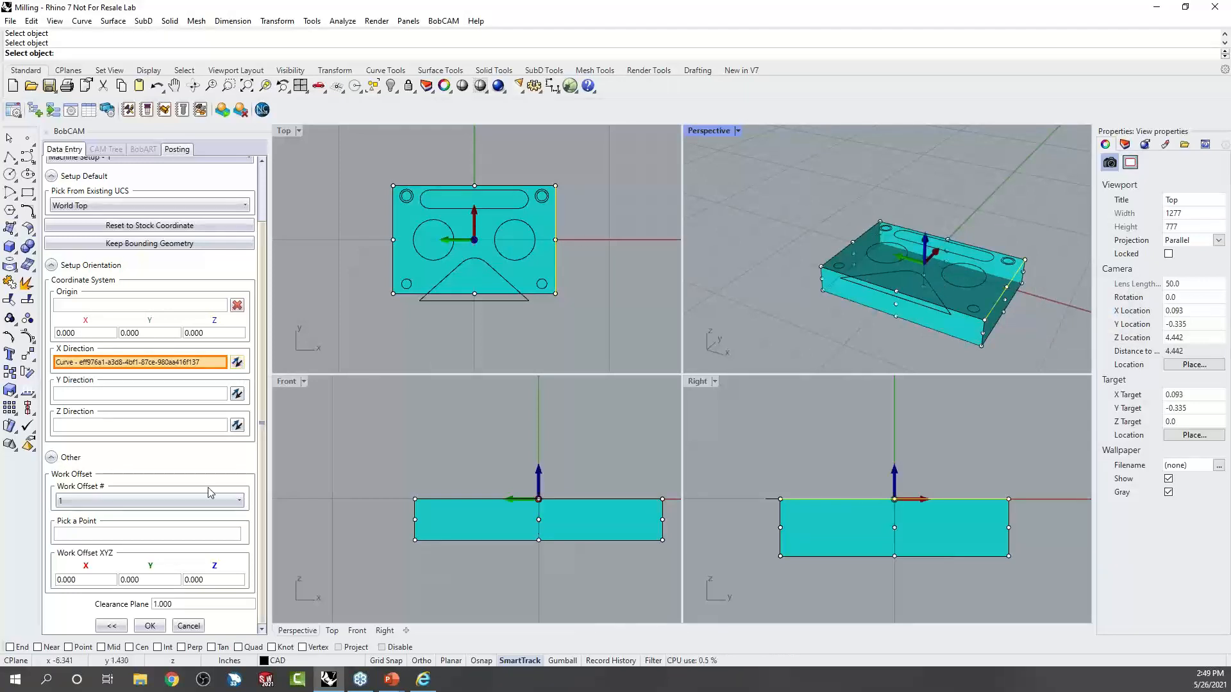
{"action": "right_click", "coordinate": [174, 358]}
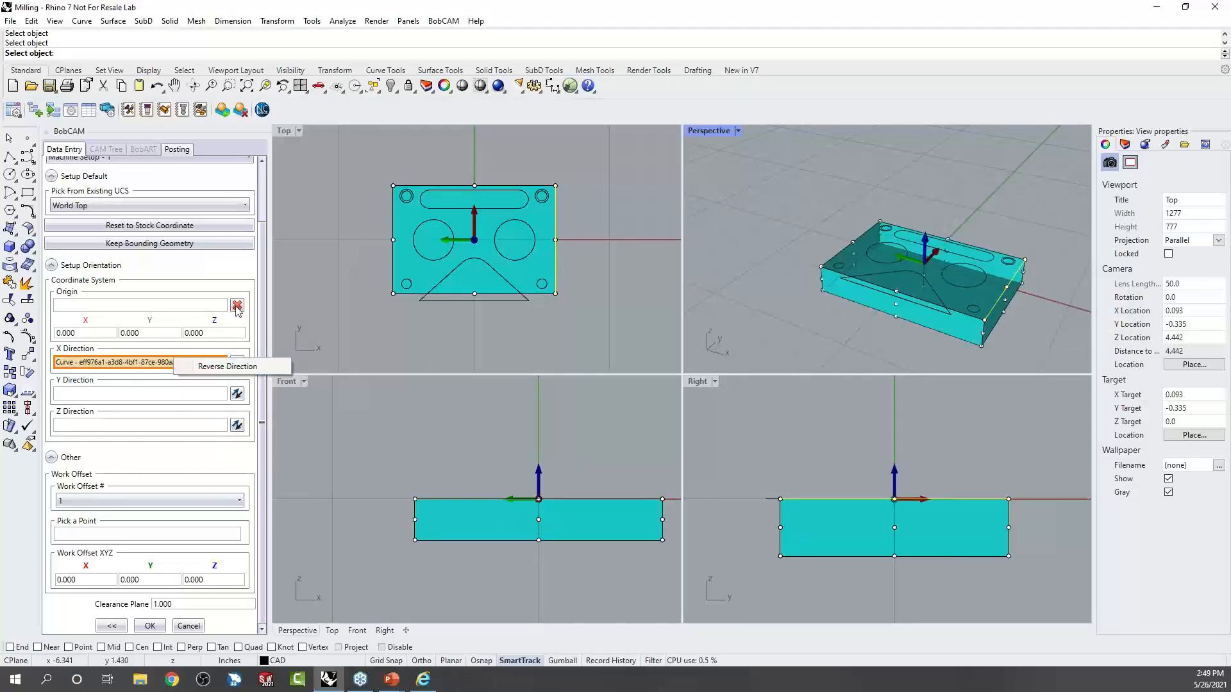
{"action": "left_click", "coordinate": [150, 626]}
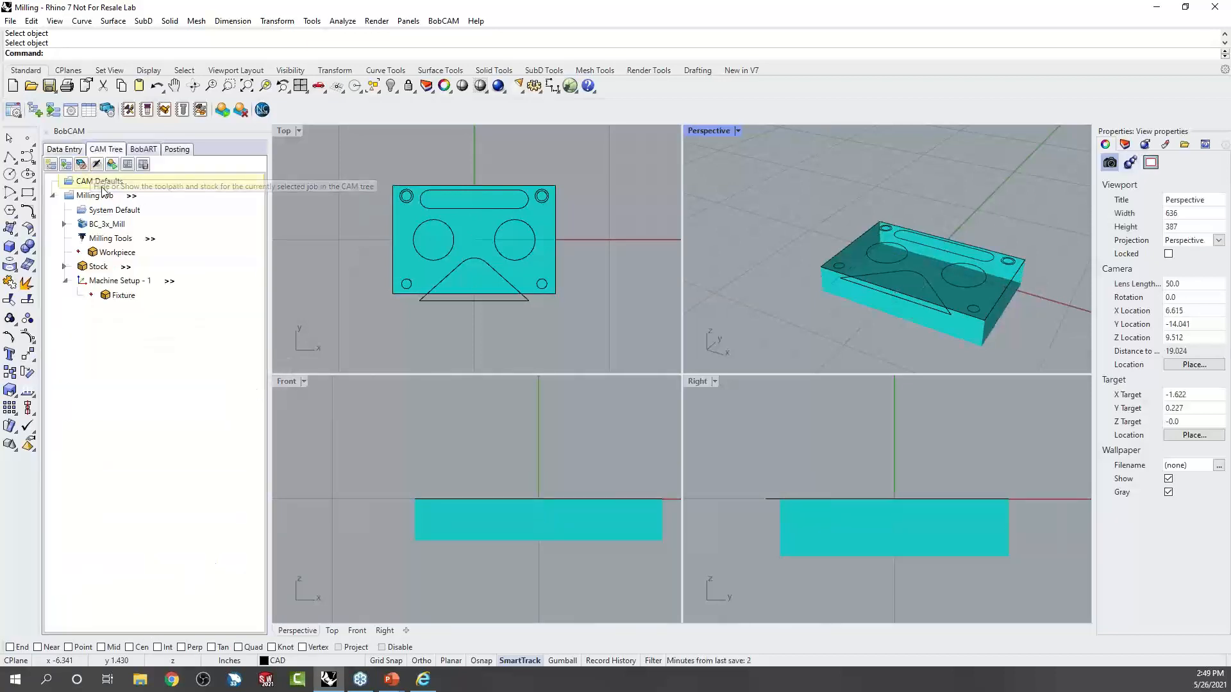
Add a Mill Facing feature to Machine Setup - 1 with the default geometry and settings, and compute its toolpath.
{"action": "left_click", "coordinate": [117, 283]}
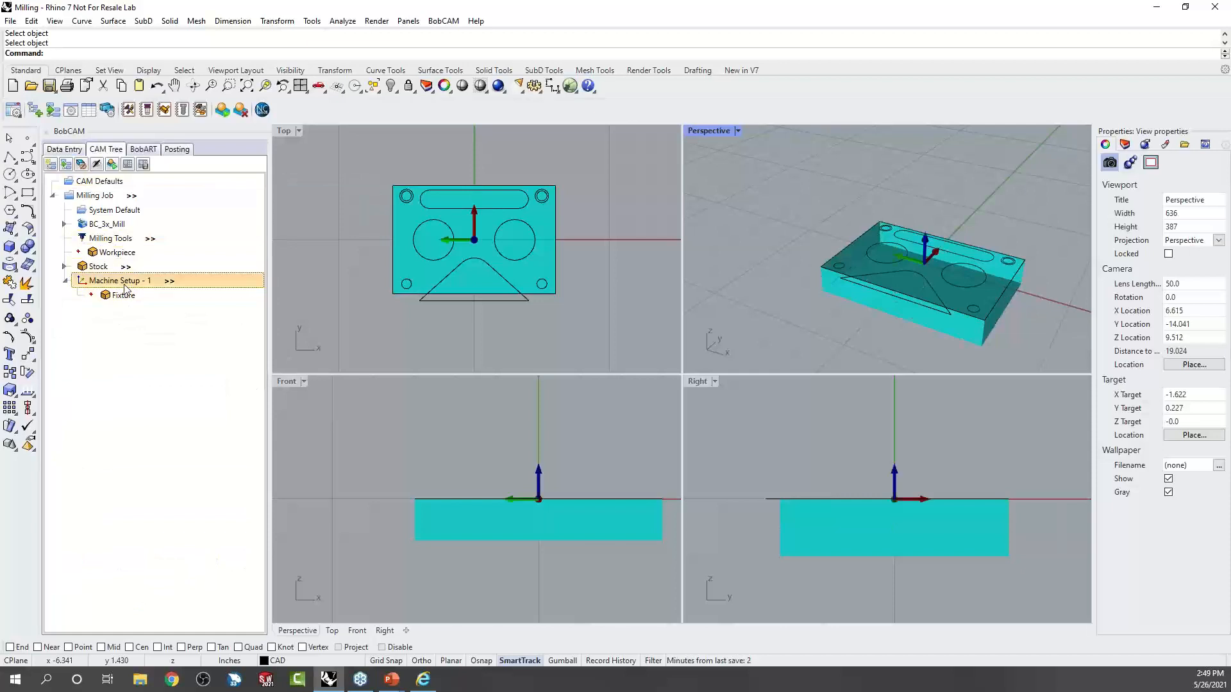
{"action": "right_click", "coordinate": [117, 288]}
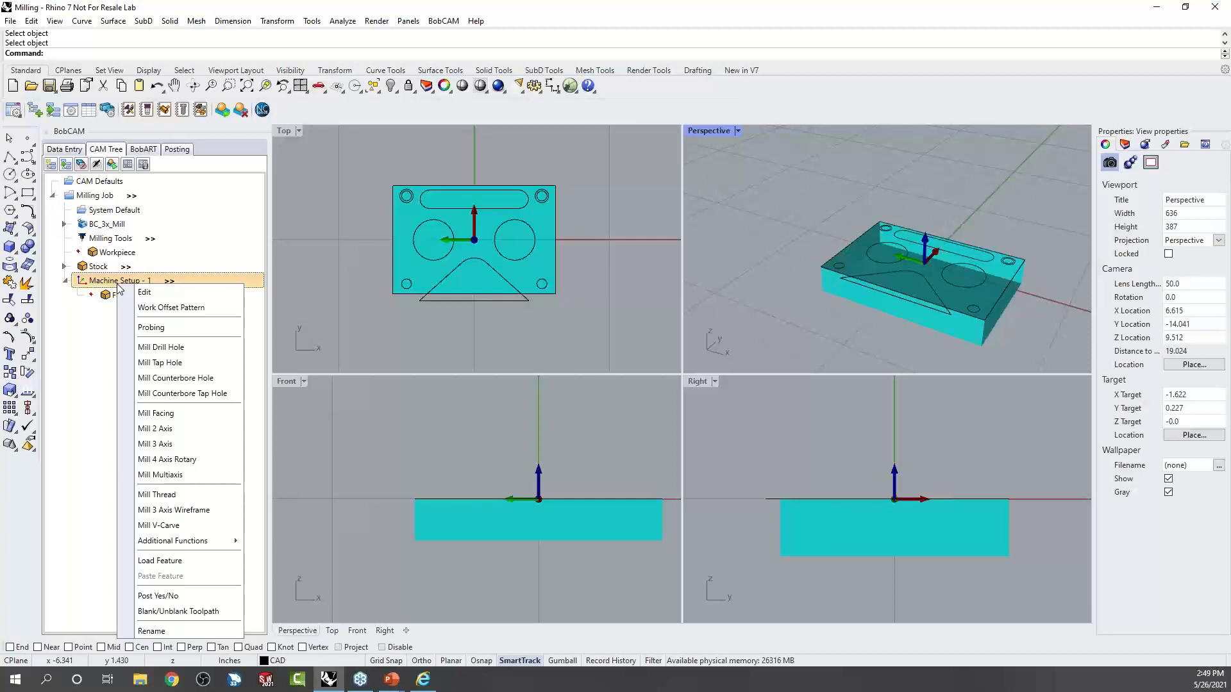
{"action": "left_click", "coordinate": [197, 414]}
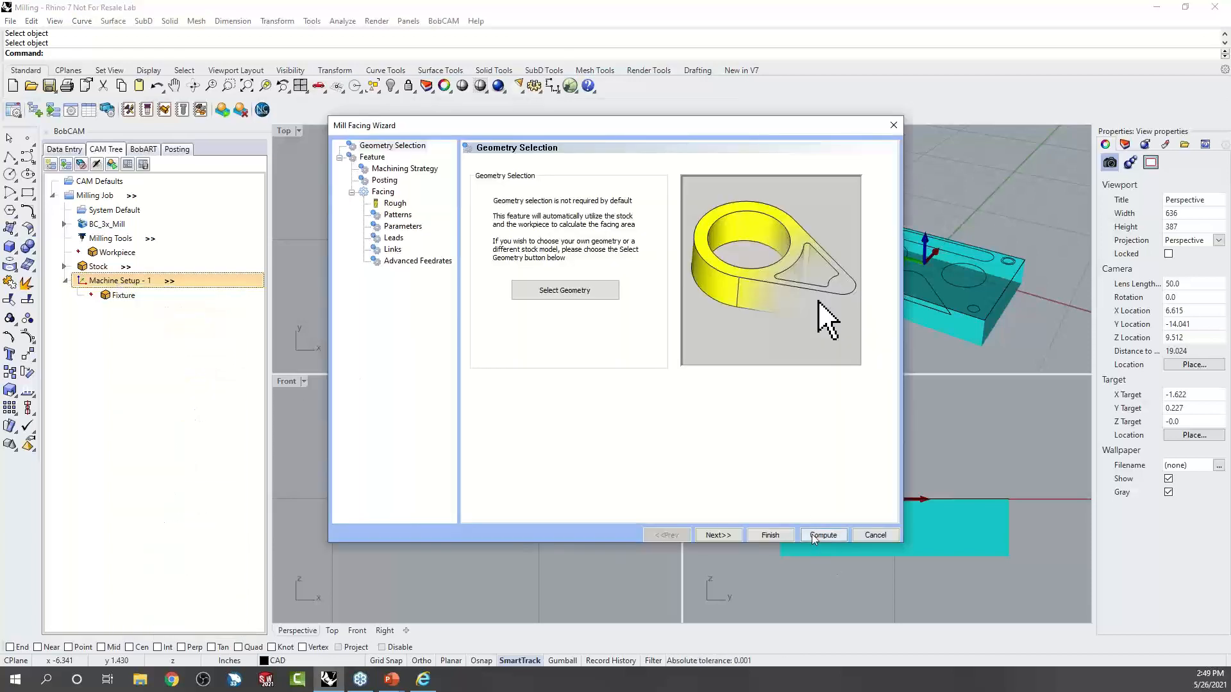
{"action": "left_click", "coordinate": [812, 534]}
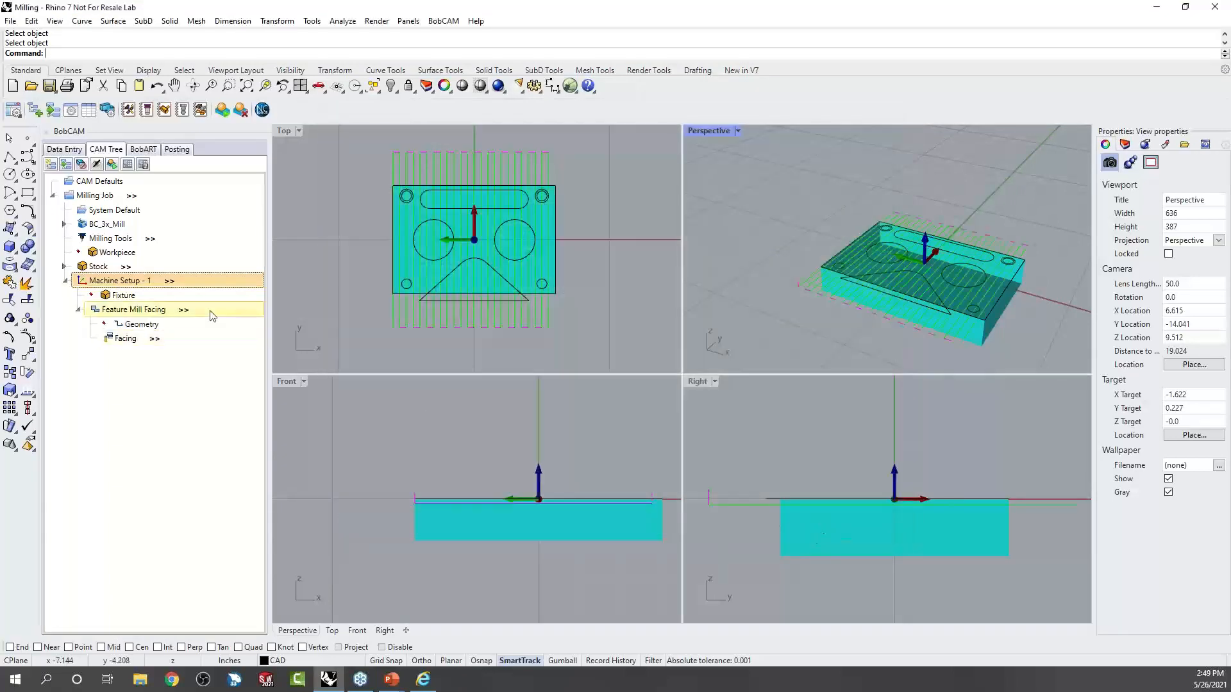
Insert a Mill Drill Hole feature at the facing feature and finish its wizard without selecting geometry.
{"action": "right_click", "coordinate": [116, 310]}
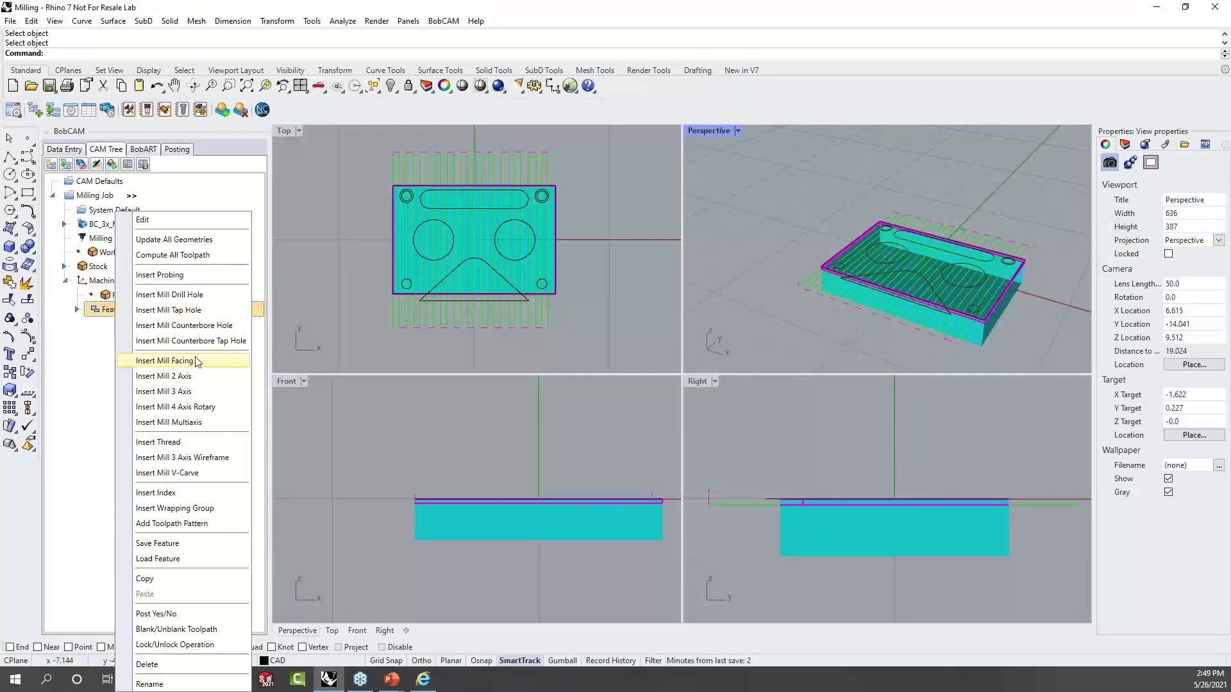
{"action": "left_click", "coordinate": [197, 296]}
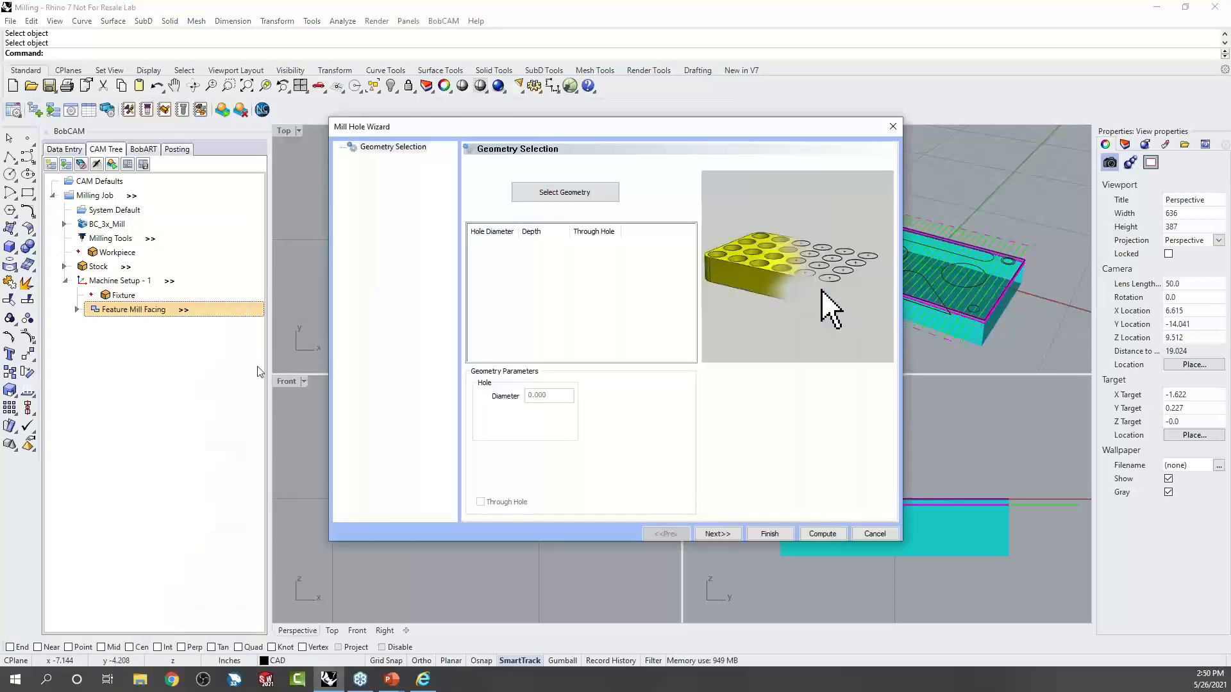
{"action": "left_click", "coordinate": [769, 533]}
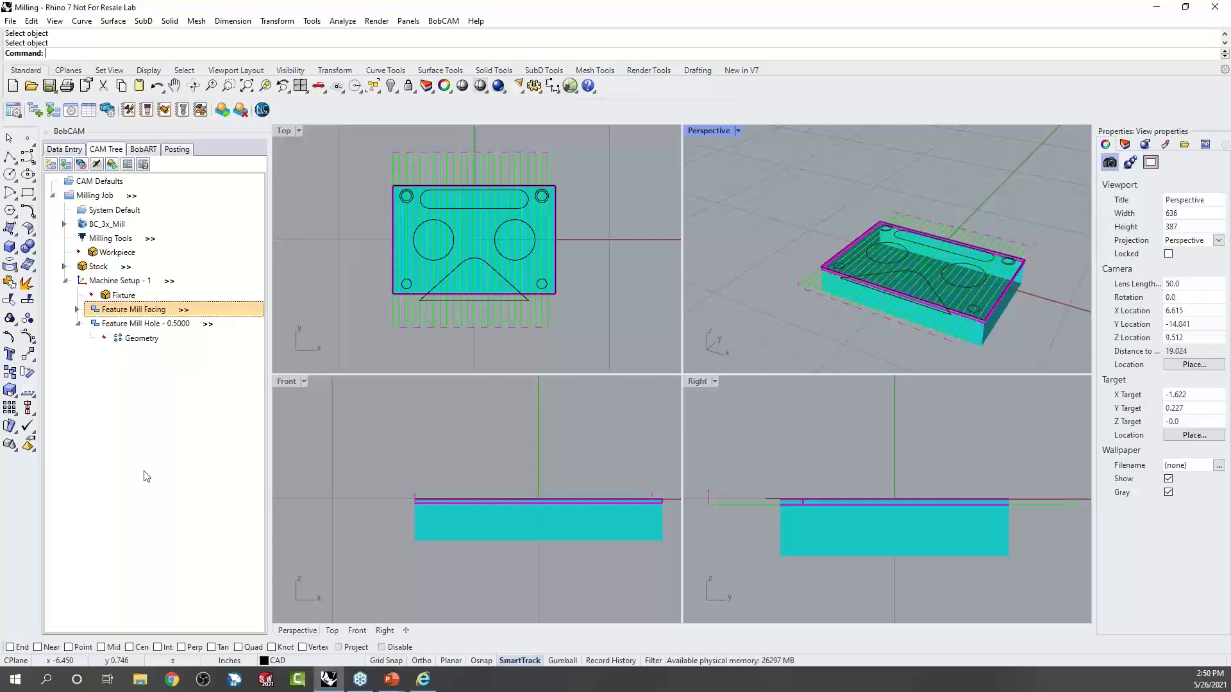
Delete the entire Milling Job and confirm the deletion.
{"action": "left_click", "coordinate": [96, 196]}
{"action": "right_click", "coordinate": [100, 196]}
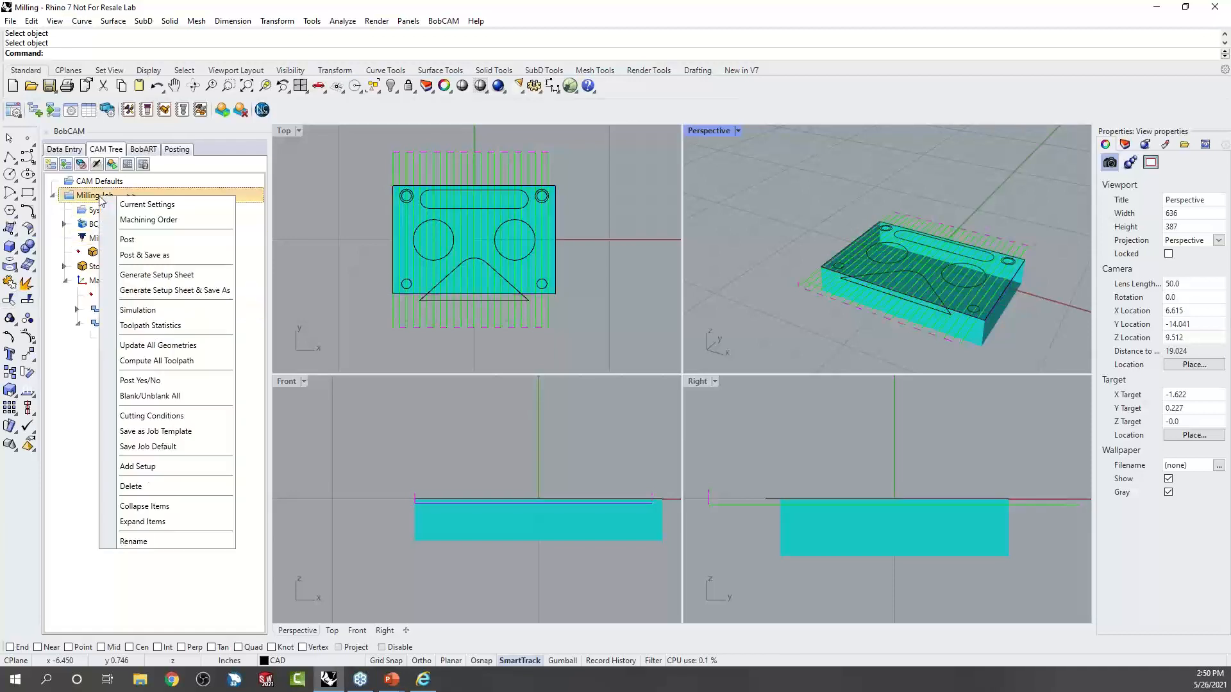
{"action": "left_click", "coordinate": [151, 488]}
{"action": "left_click", "coordinate": [642, 363]}
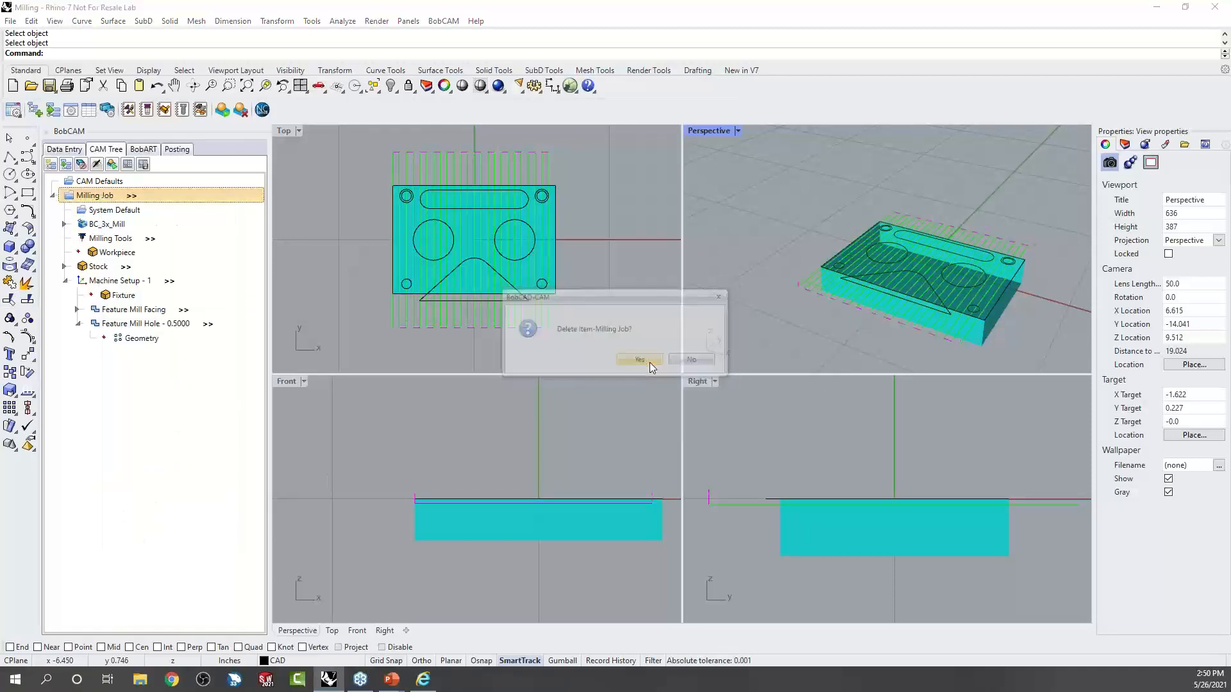
Create a new Milling job from the saved job template Mill - 1.
{"action": "left_click", "coordinate": [64, 165]}
{"action": "left_click", "coordinate": [122, 313]}
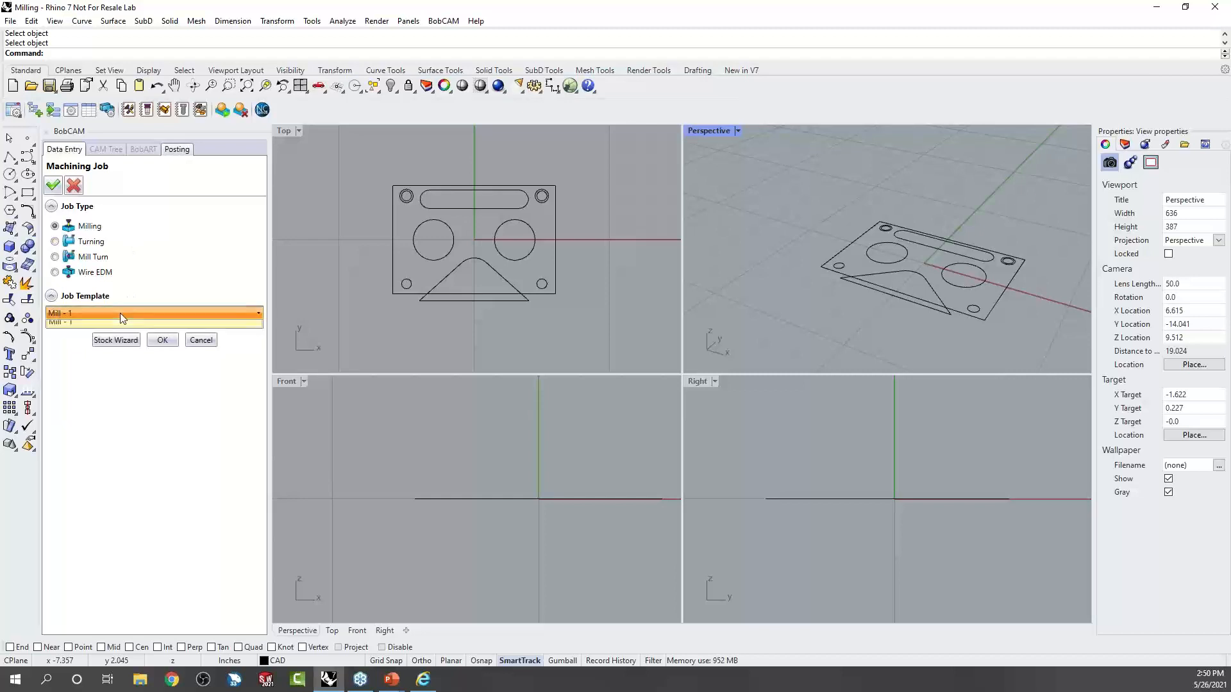
{"action": "left_click", "coordinate": [121, 323]}
{"action": "left_click", "coordinate": [164, 345]}
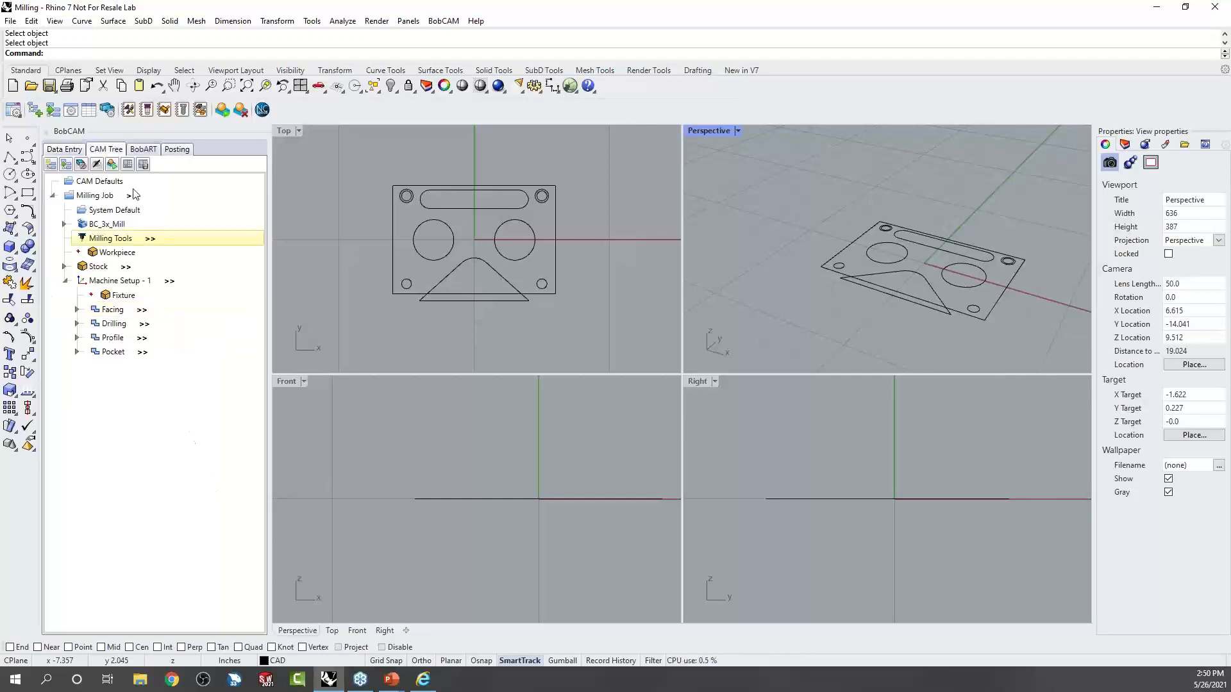
Check the new job's stock and Machine Setup - 1, and expand the Facing, Drilling, Profile and Pocket features to examine their operations.
{"action": "left_click", "coordinate": [102, 268]}
{"action": "left_click", "coordinate": [109, 280]}
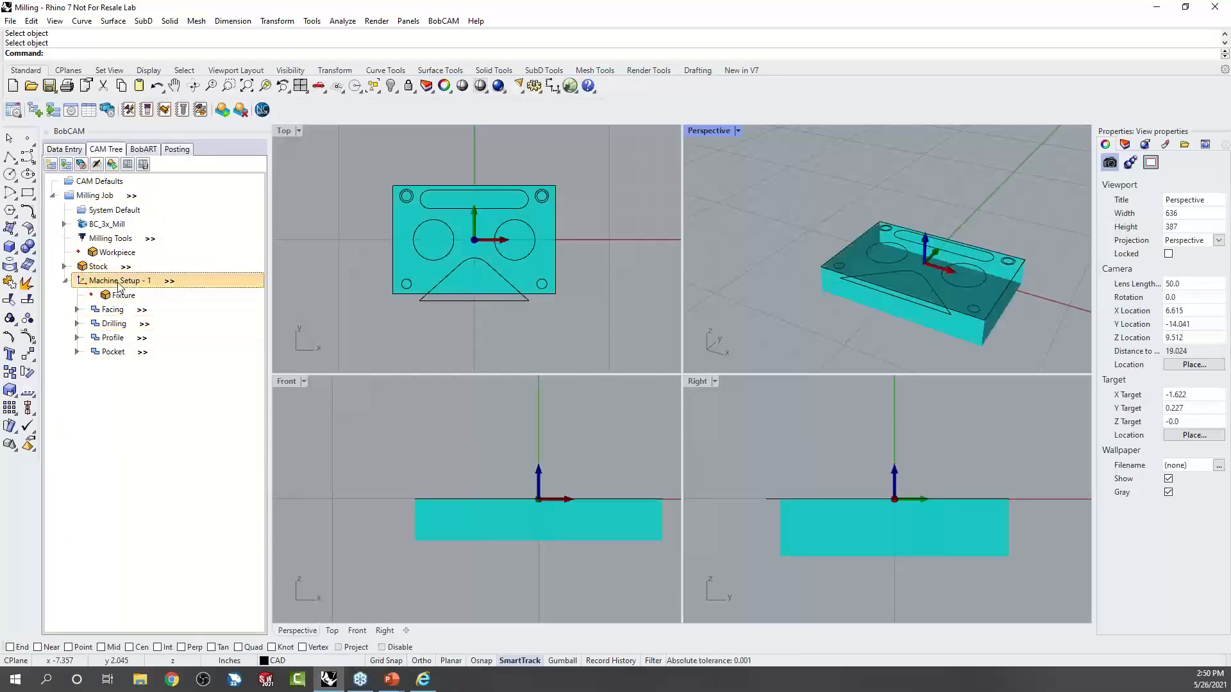
{"action": "left_click", "coordinate": [114, 311]}
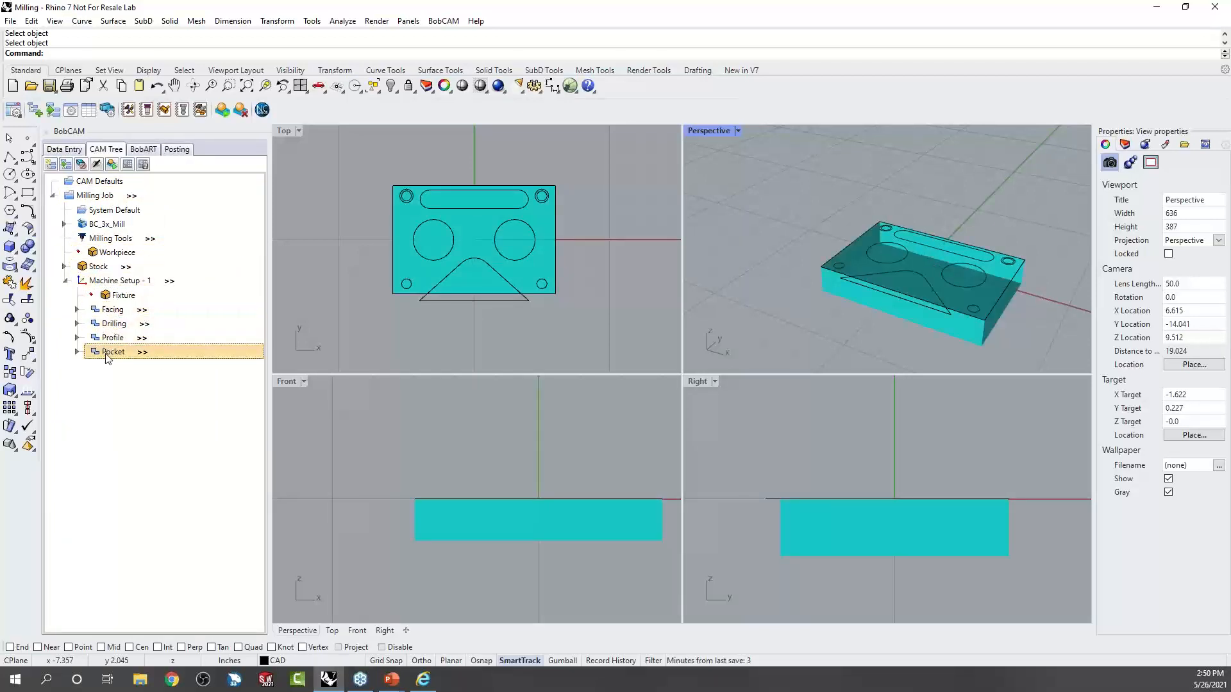
{"action": "left_click", "coordinate": [77, 309]}
{"action": "left_click", "coordinate": [77, 352]}
{"action": "left_click", "coordinate": [77, 409]}
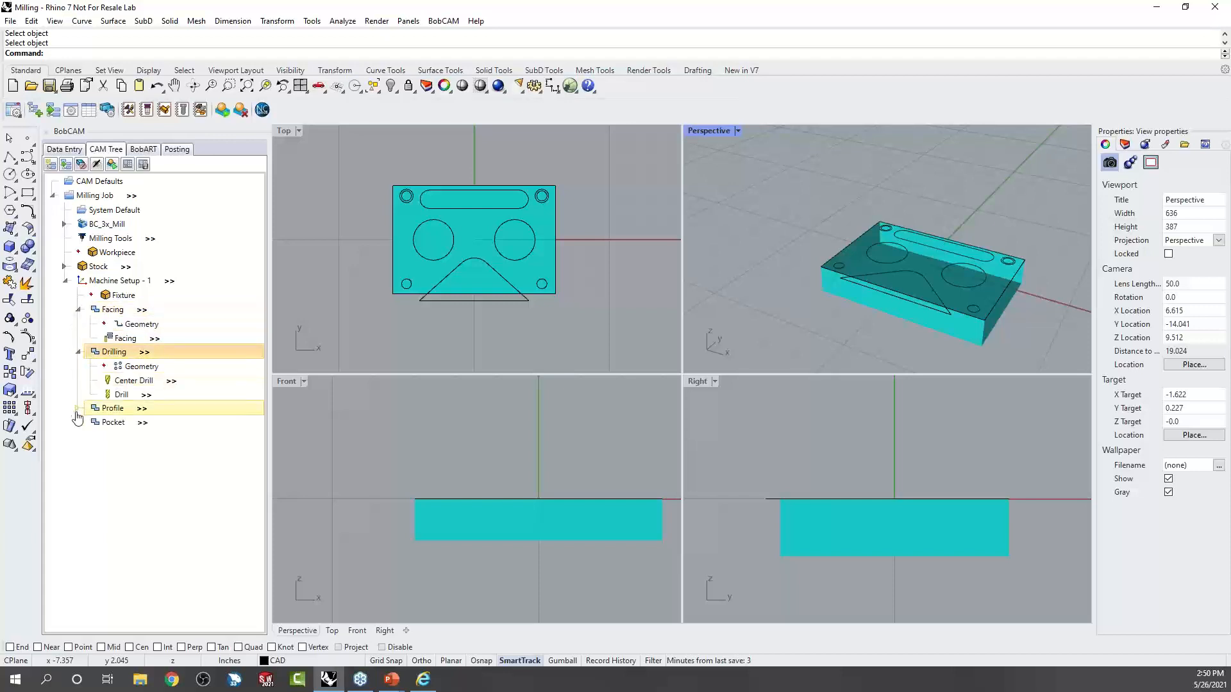
{"action": "left_click", "coordinate": [77, 465]}
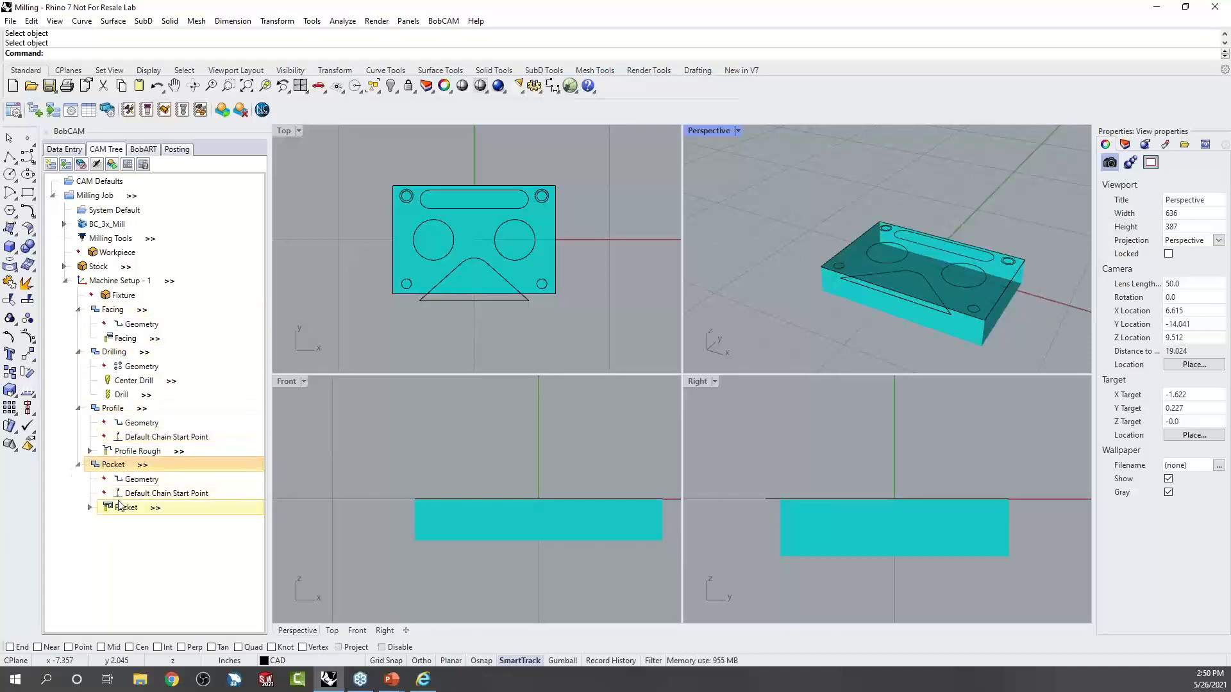
Accept the job's stock as the Facing feature's geometry, compute the facing toolpath, and collapse the feature.
{"action": "right_click", "coordinate": [125, 343]}
{"action": "left_click", "coordinate": [185, 370]}
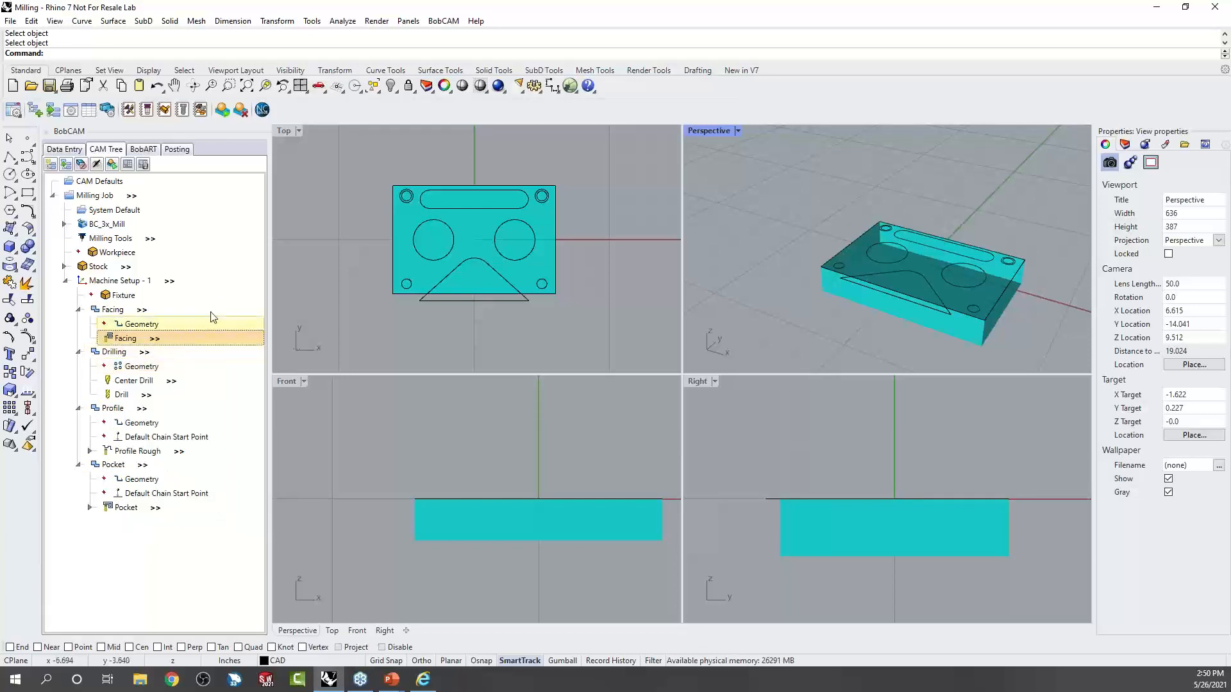
{"action": "right_click", "coordinate": [137, 326]}
{"action": "left_click", "coordinate": [164, 330]}
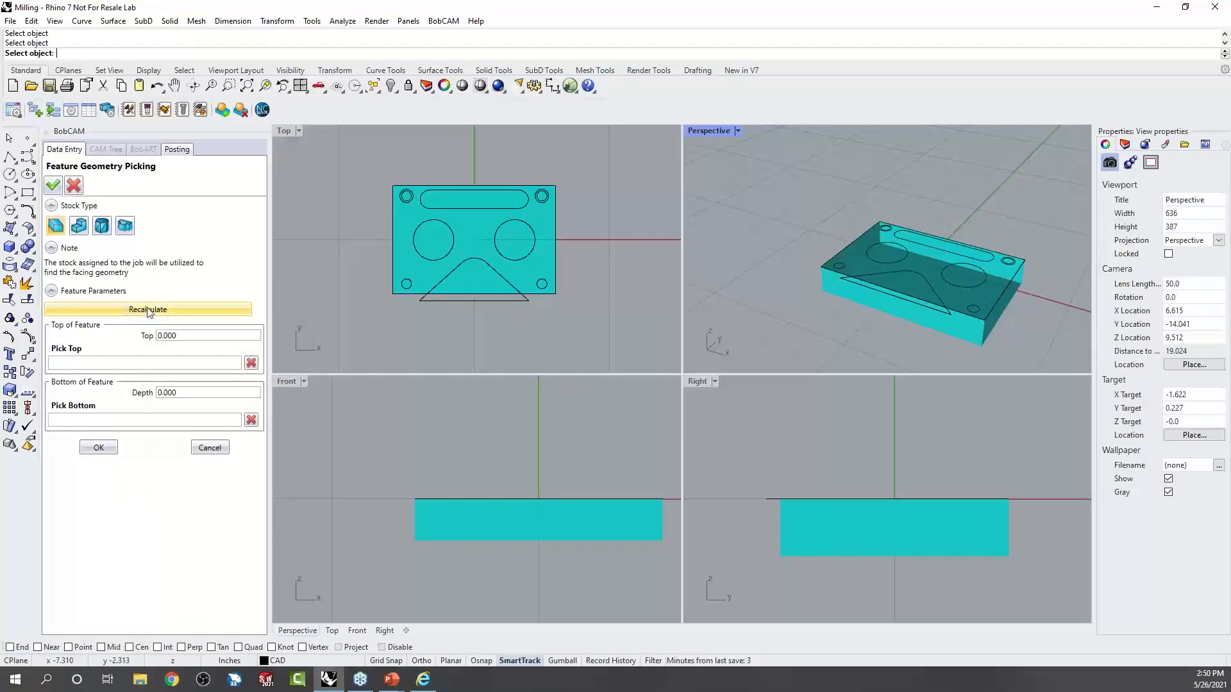
{"action": "left_click", "coordinate": [98, 447]}
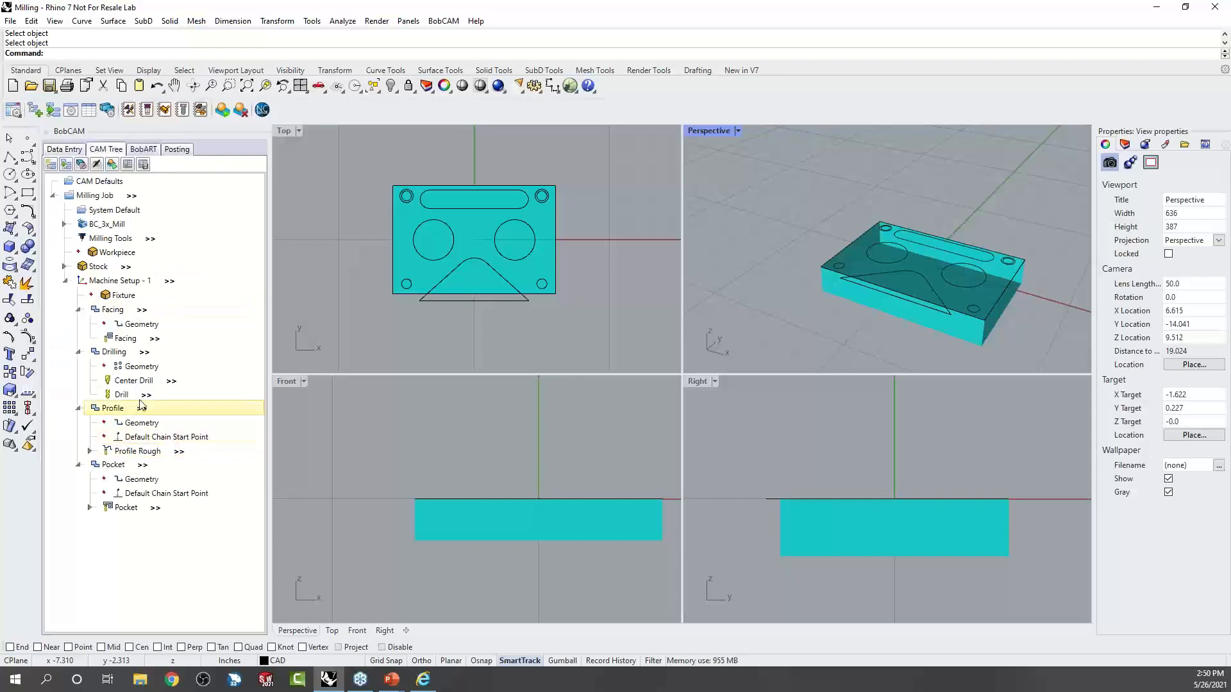
{"action": "right_click", "coordinate": [138, 338]}
{"action": "left_click", "coordinate": [166, 365]}
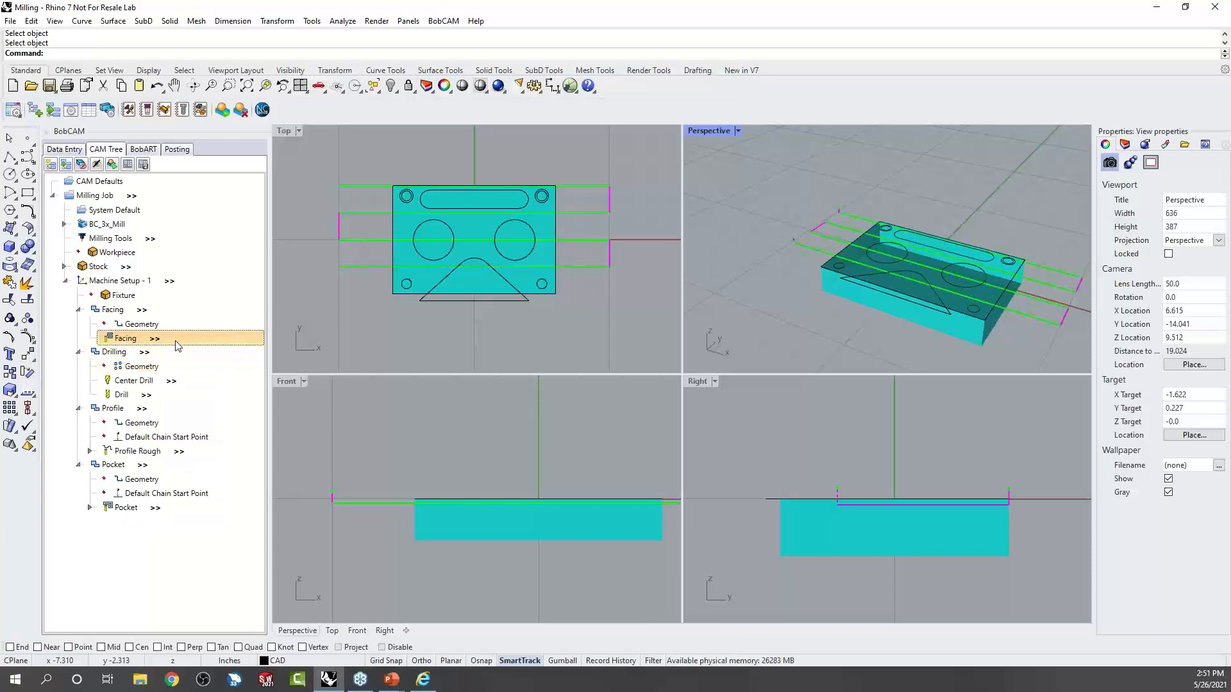
{"action": "left_click", "coordinate": [96, 309]}
{"action": "left_click", "coordinate": [77, 309]}
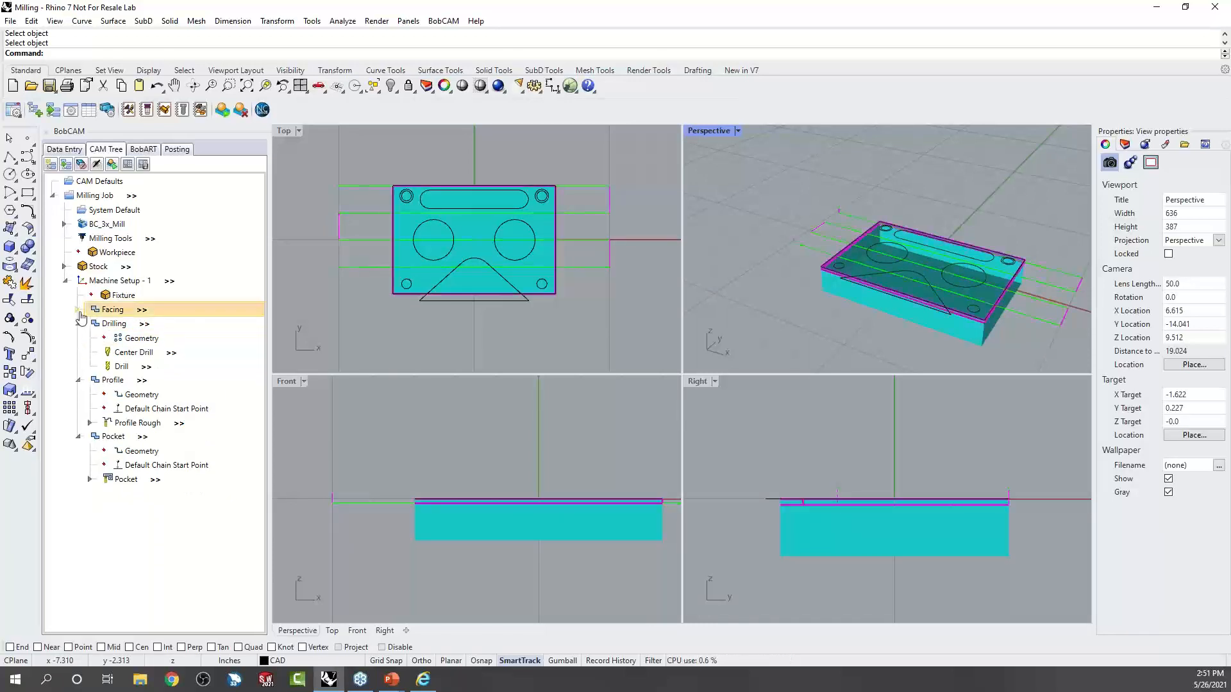
Assign the four corner hole circles of the plate as the Drilling feature's geometry with the Standard Drill hole type.
{"action": "double_click", "coordinate": [141, 340]}
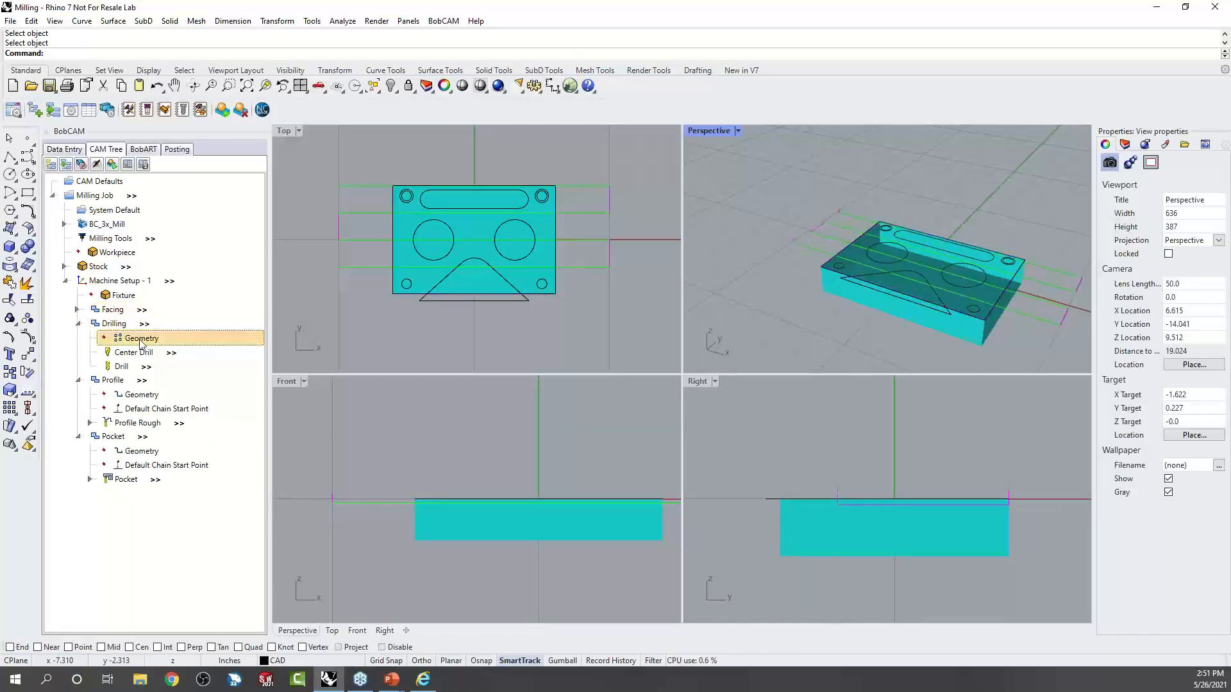
{"action": "left_click", "coordinate": [411, 285]}
{"action": "left_click", "coordinate": [544, 285]}
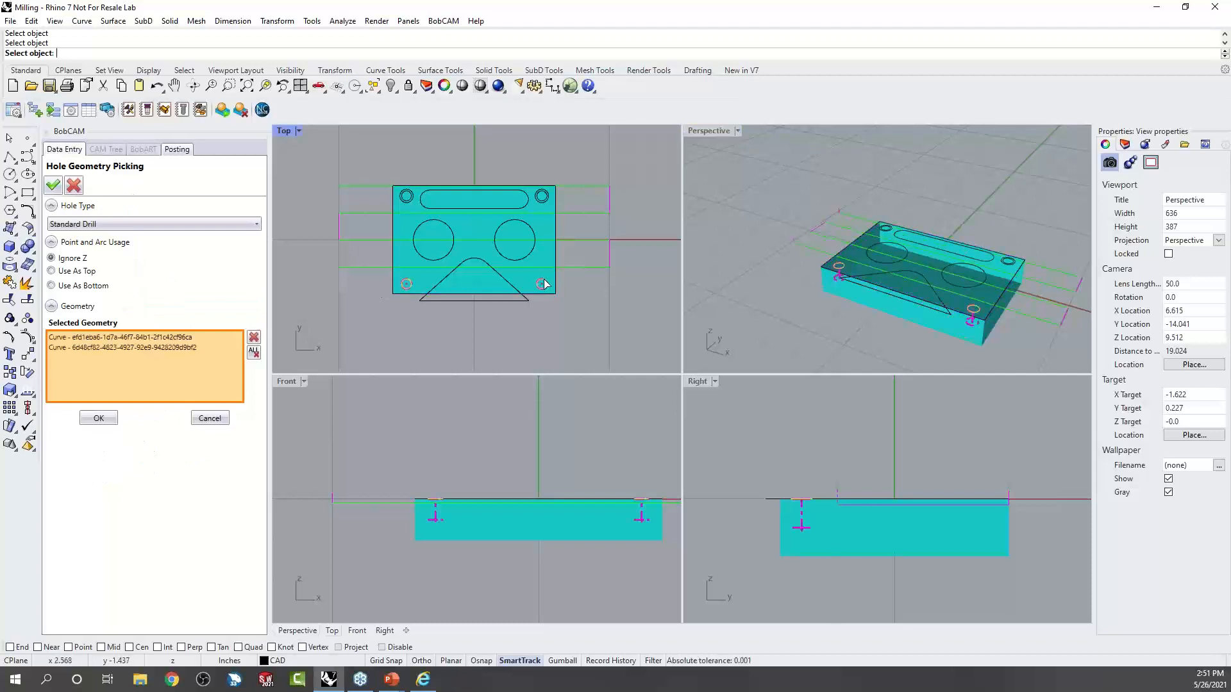
{"action": "left_click", "coordinate": [545, 200]}
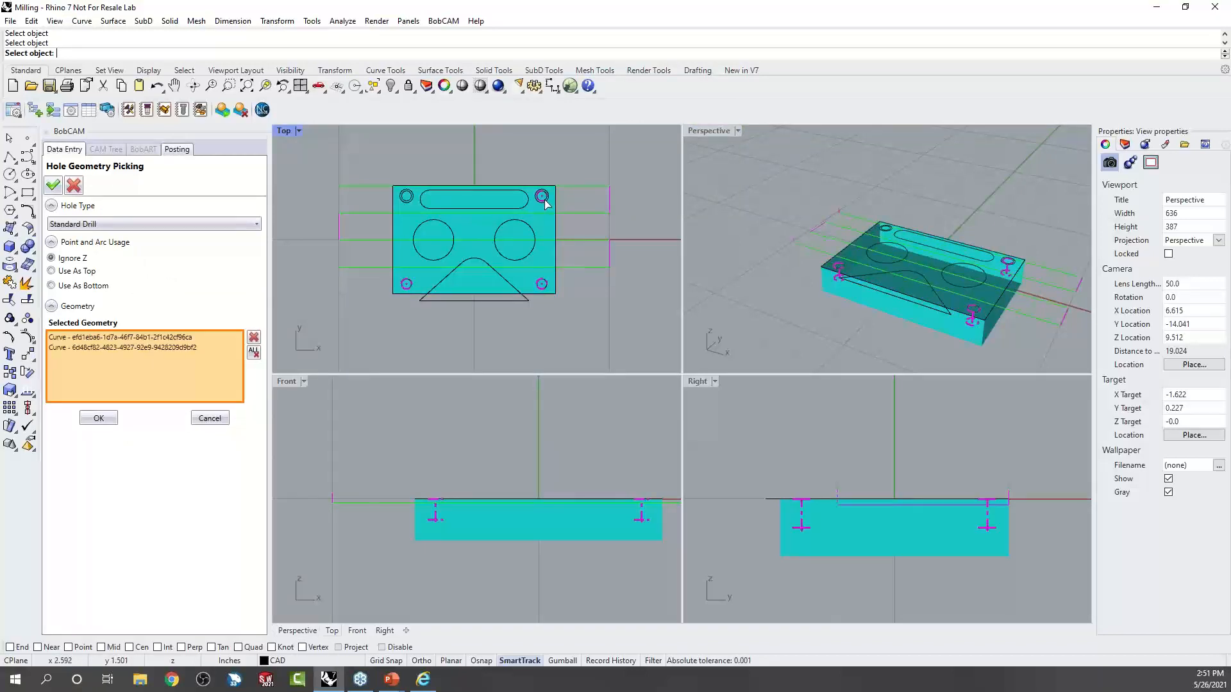
{"action": "left_click", "coordinate": [411, 203]}
{"action": "left_click", "coordinate": [449, 242]}
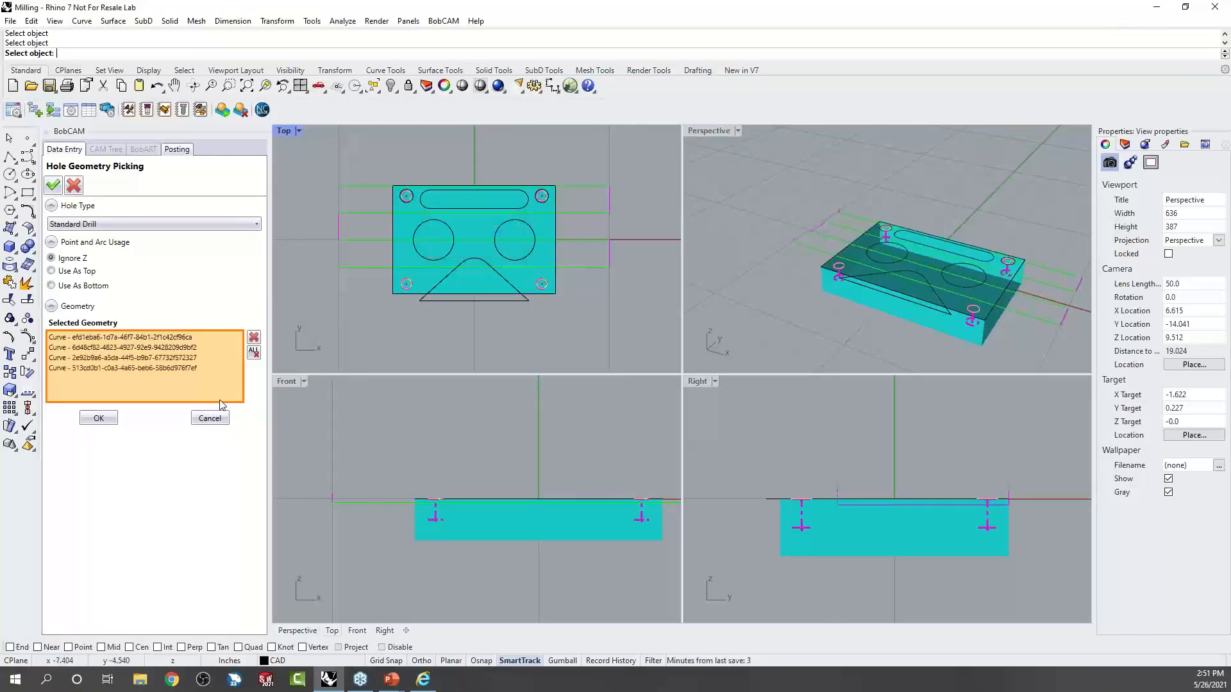
{"action": "left_click", "coordinate": [104, 425]}
Compute the toolpaths of the Center Drill and Drill operations.
{"action": "right_click", "coordinate": [128, 352]}
{"action": "left_click", "coordinate": [154, 378]}
{"action": "right_click", "coordinate": [123, 369]}
{"action": "left_click", "coordinate": [170, 392]}
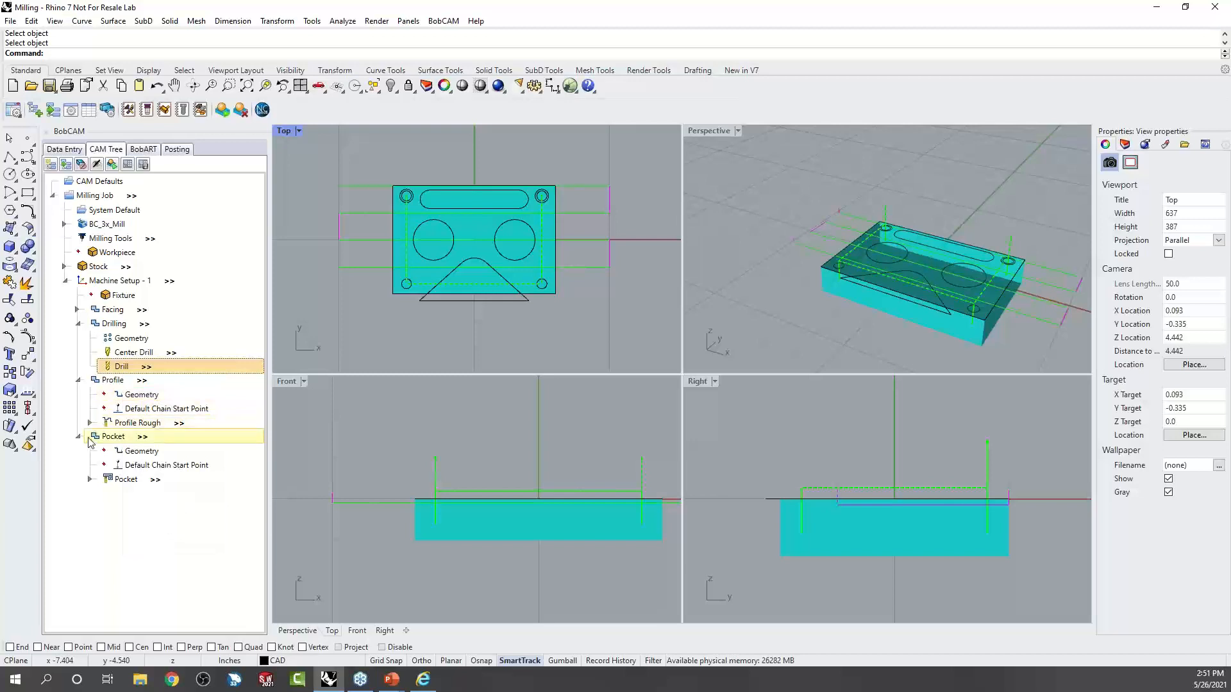
Assign the long slot near the plate's upper edge as the Profile feature's geometry and compute the Profile Rough toolpath.
{"action": "right_click", "coordinate": [141, 399]}
{"action": "left_click", "coordinate": [160, 403]}
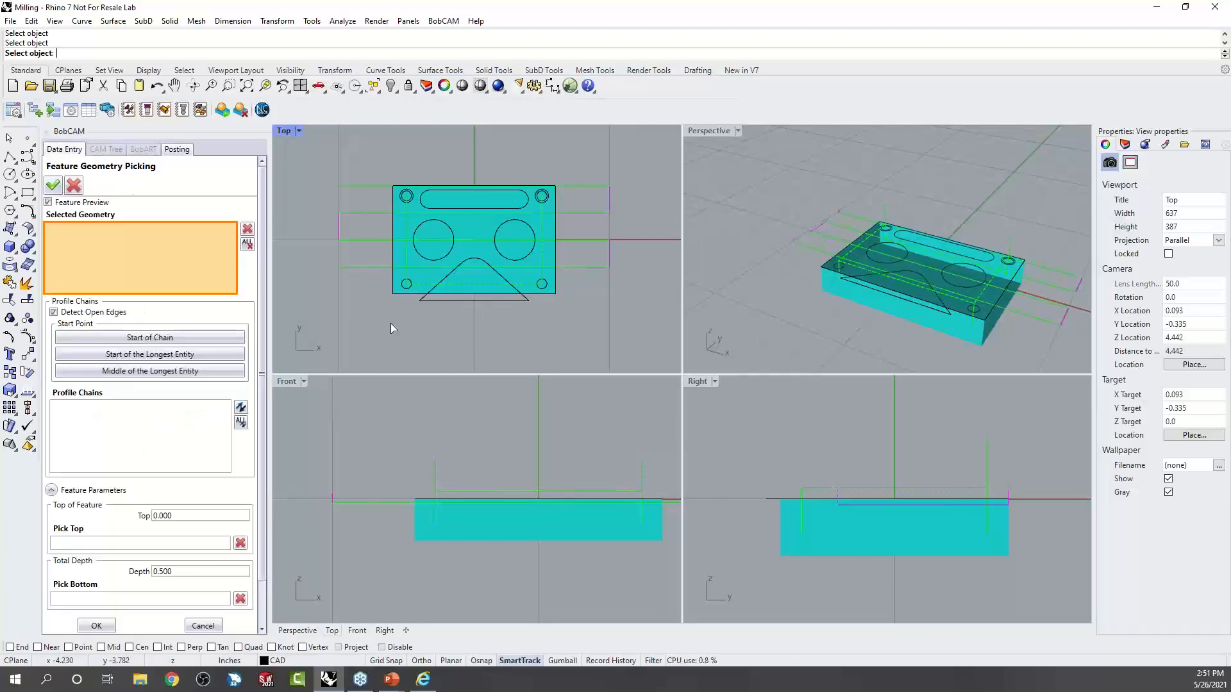
{"action": "left_click", "coordinate": [430, 192]}
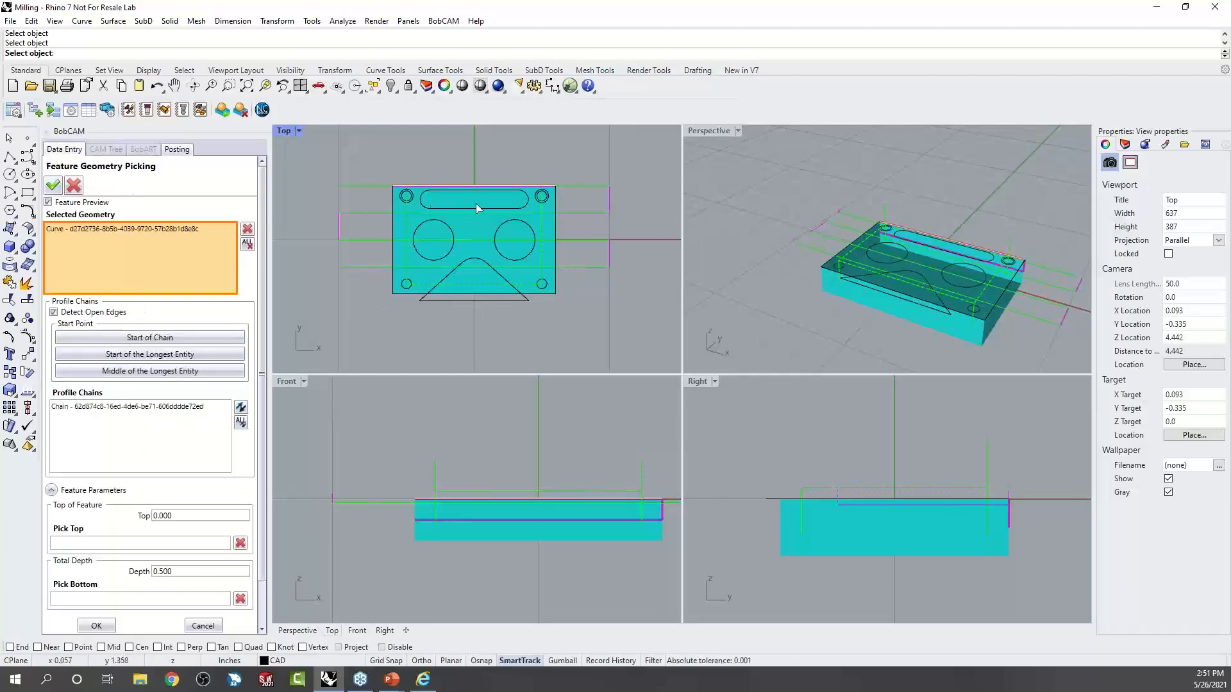
{"action": "scroll", "coordinate": [442, 183], "scroll_direction": "up", "scroll_amount": 5}
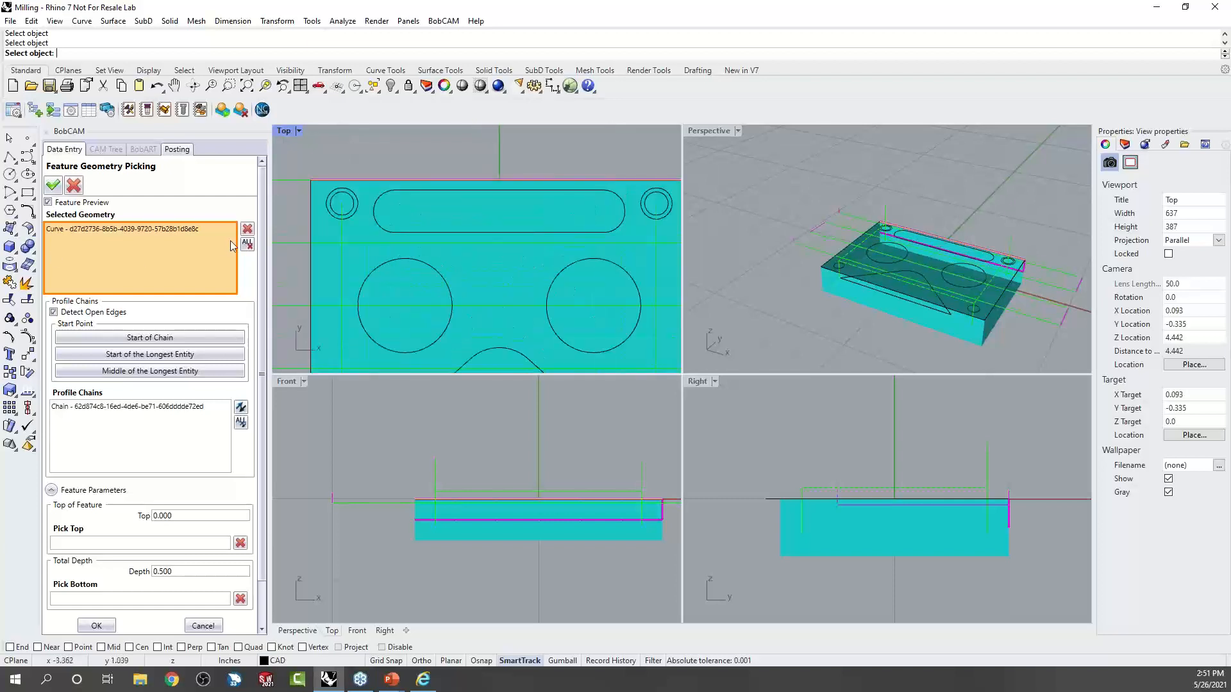
{"action": "left_click", "coordinate": [246, 245]}
{"action": "left_click_drag", "start_coordinate": [372, 187], "coordinate": [629, 238]}
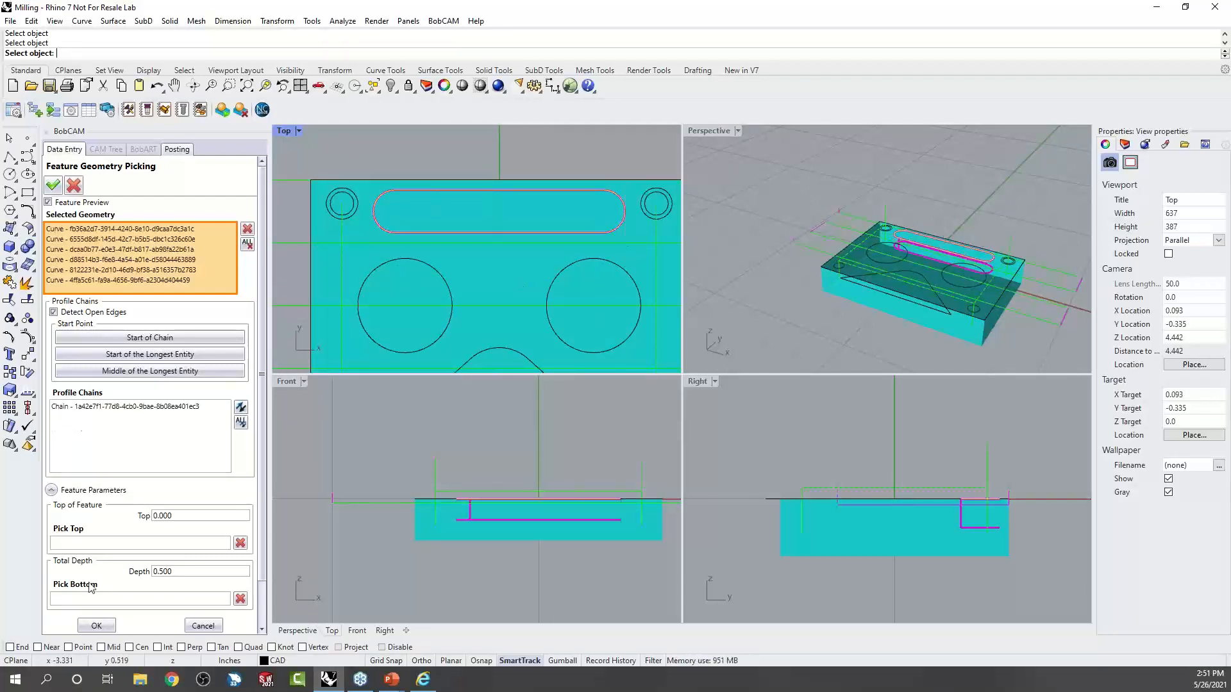
{"action": "left_click", "coordinate": [97, 626]}
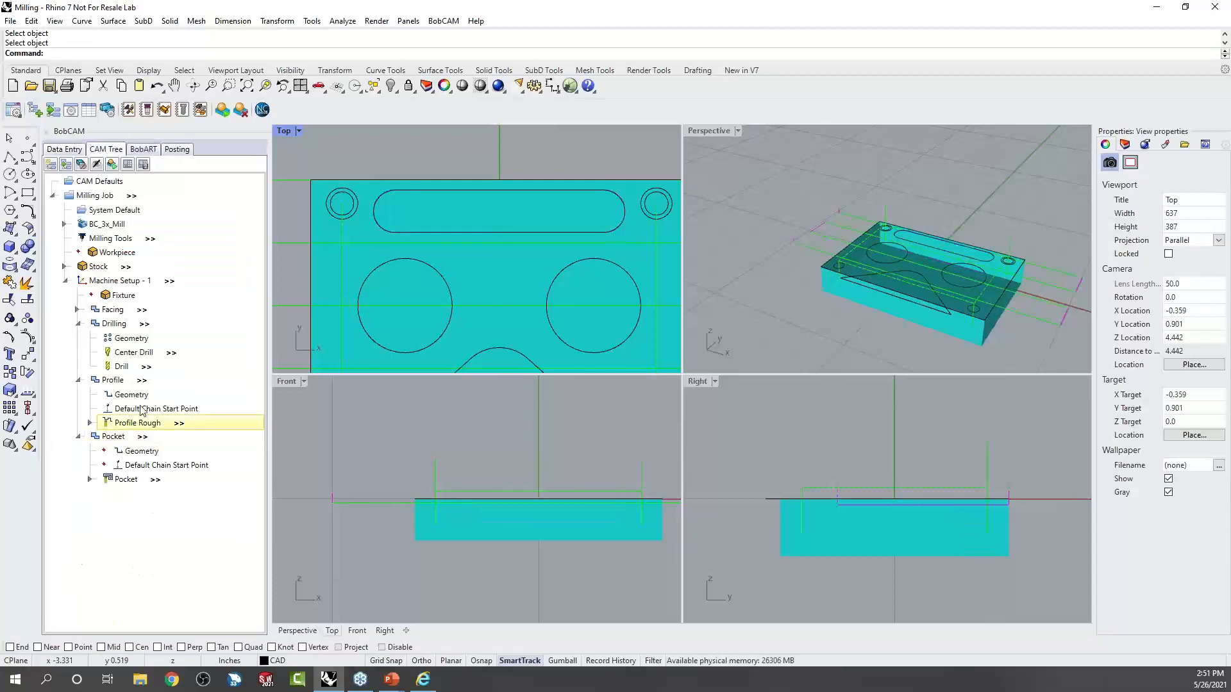
{"action": "right_click", "coordinate": [139, 423]}
{"action": "left_click", "coordinate": [191, 454]}
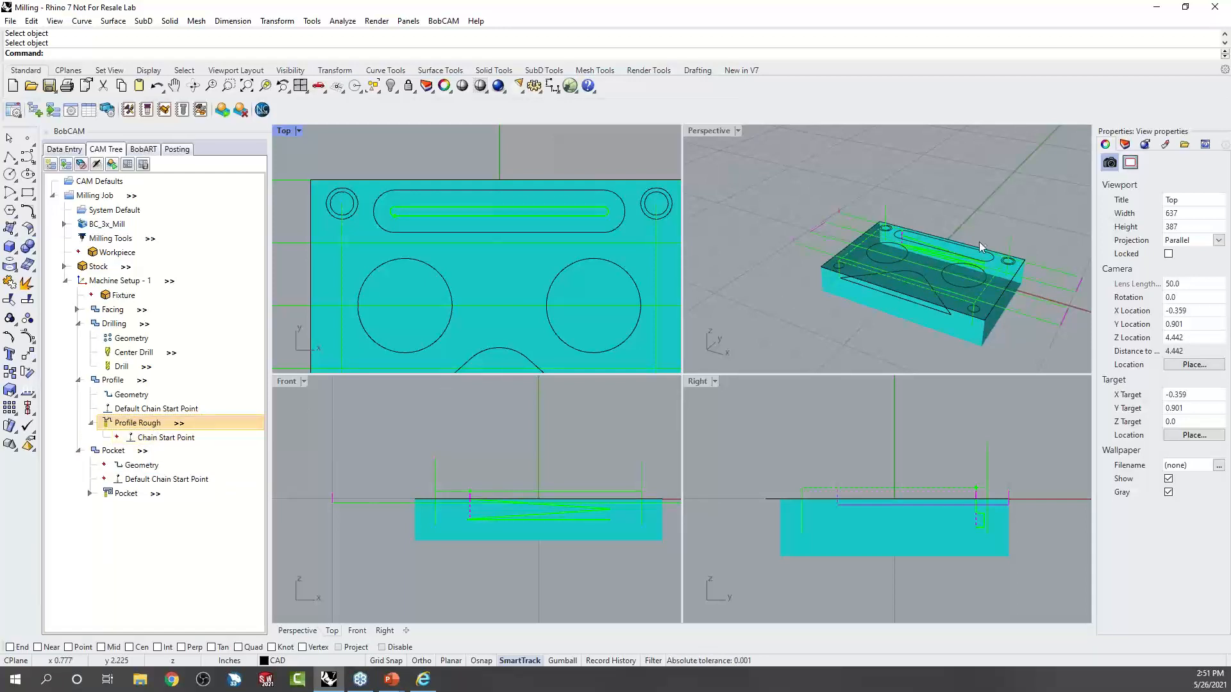
Assign the plate's two large circles as the Pocket feature's geometry and compute the Pocket toolpath.
{"action": "right_click", "coordinate": [133, 467]}
{"action": "left_click", "coordinate": [162, 473]}
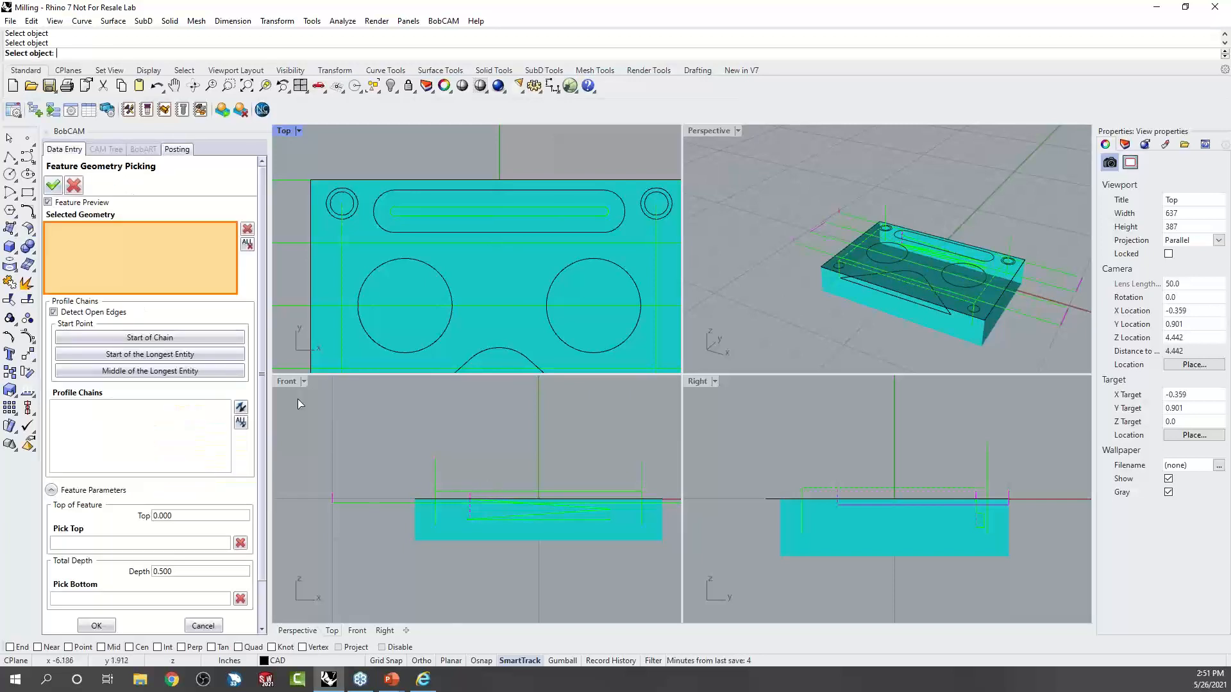
{"action": "left_click", "coordinate": [426, 265]}
{"action": "left_click", "coordinate": [626, 269]}
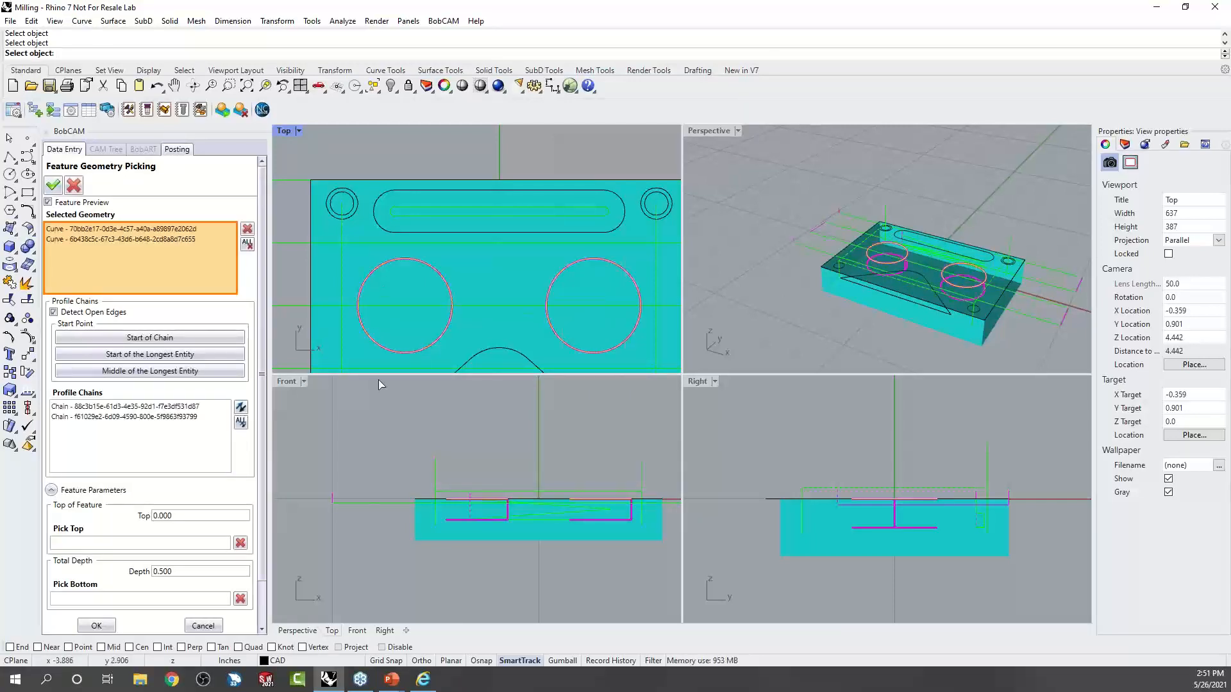
{"action": "left_click", "coordinate": [96, 625]}
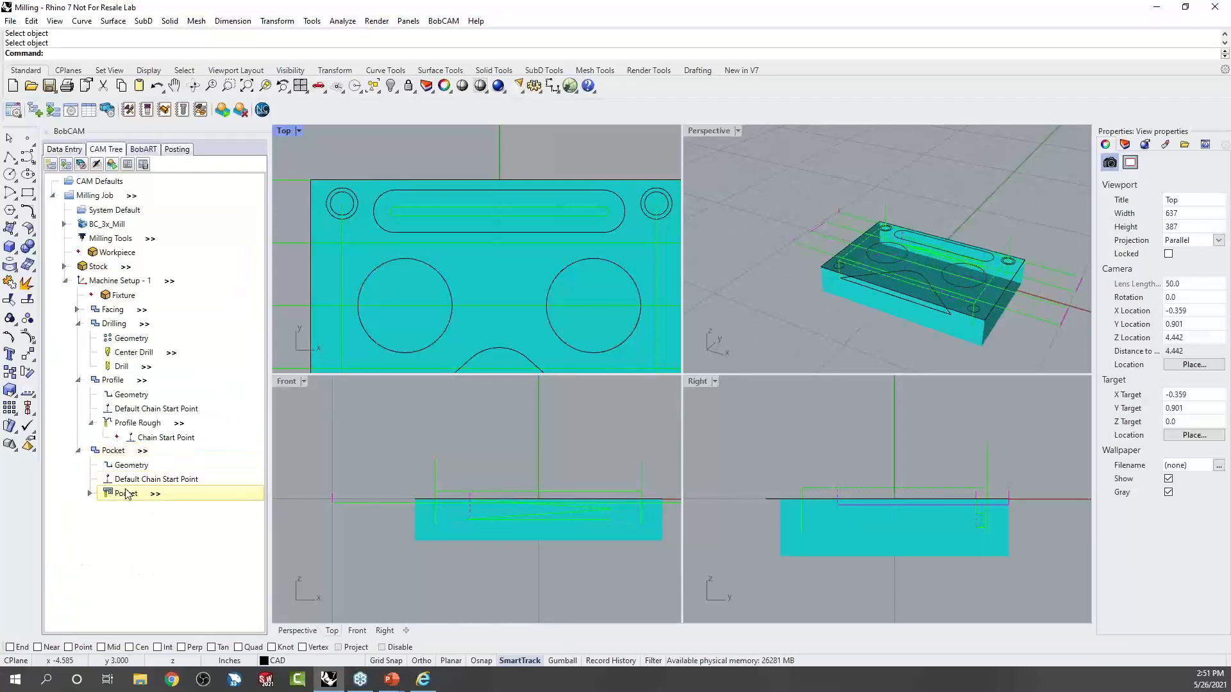
{"action": "right_click", "coordinate": [132, 491]}
{"action": "left_click", "coordinate": [175, 518]}
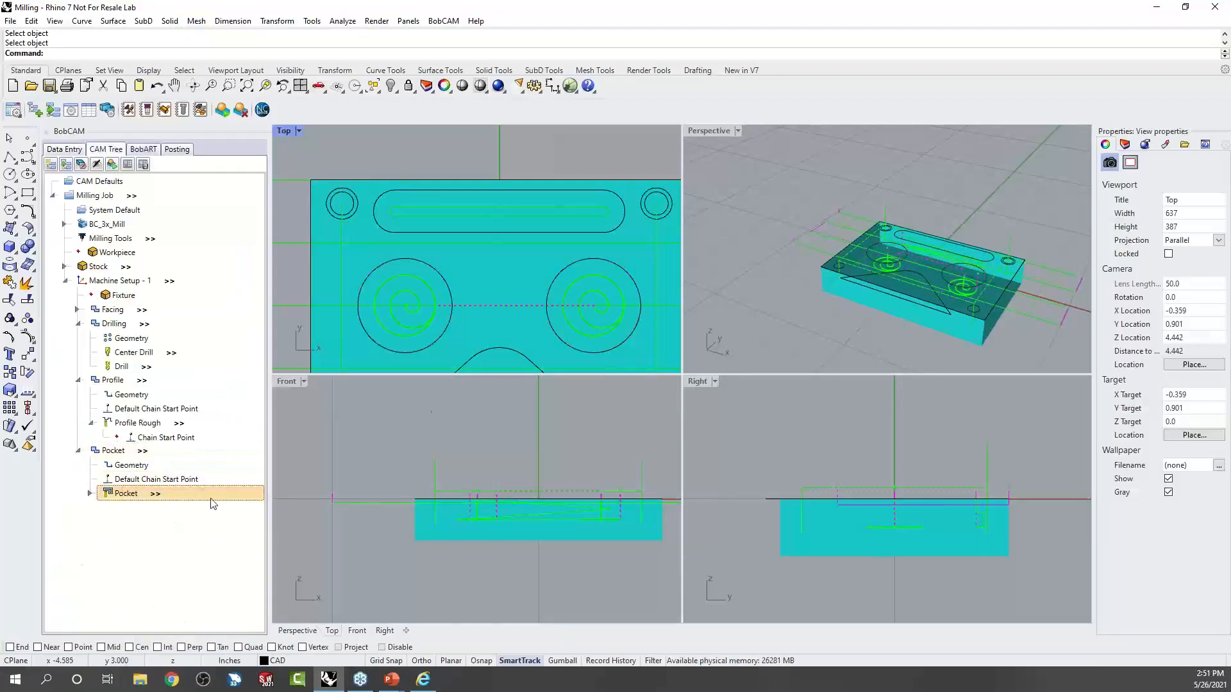
Collapse the Drilling, Profile and Pocket features and maximize the Top viewport.
{"action": "scroll", "coordinate": [857, 289], "scroll_direction": "down", "scroll_amount": 2}
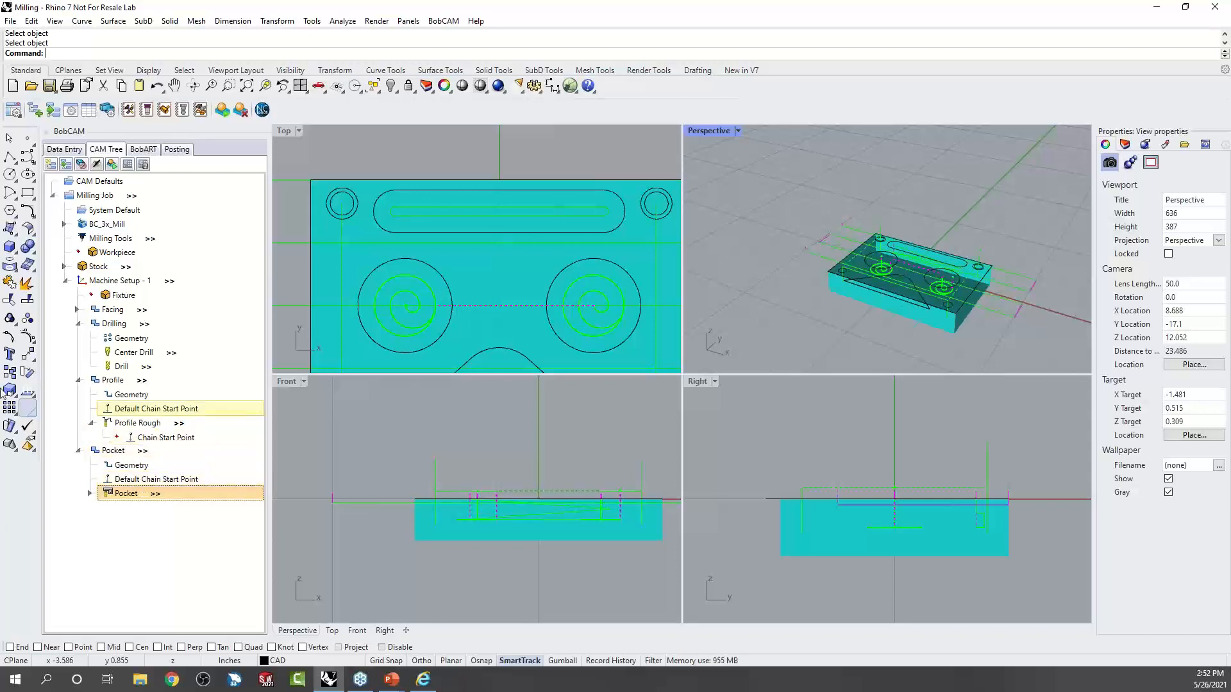
{"action": "scroll", "coordinate": [532, 283], "scroll_direction": "down", "scroll_amount": 5}
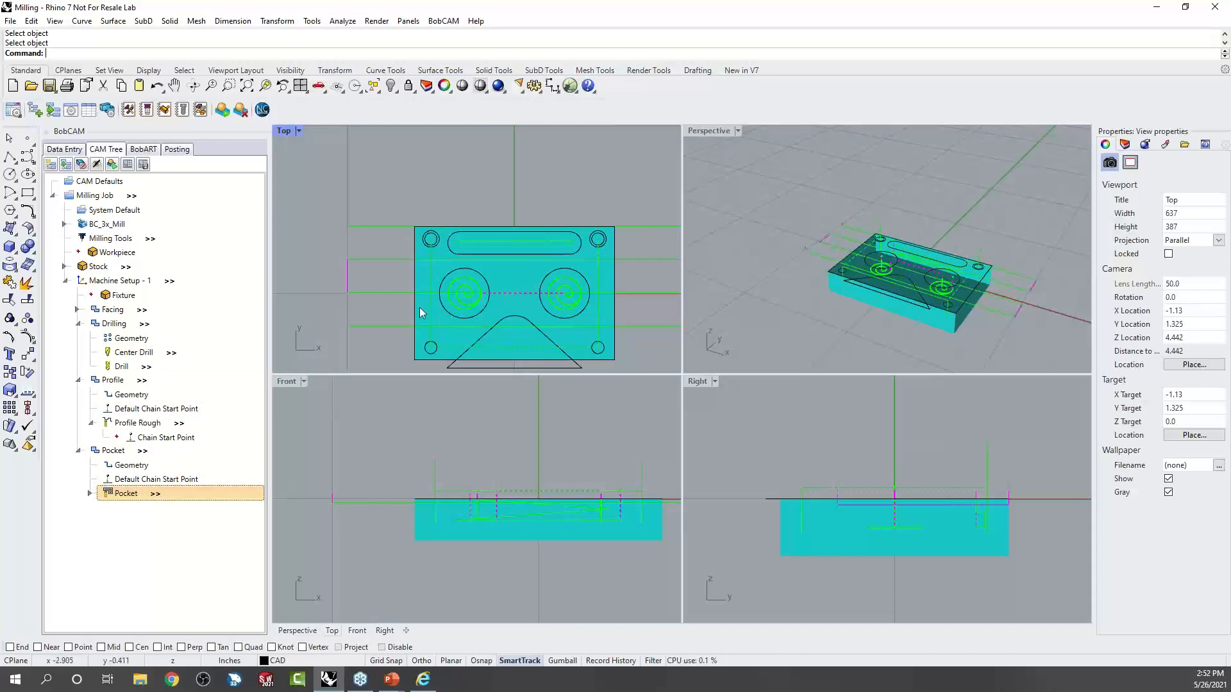
{"action": "left_click", "coordinate": [77, 324]}
{"action": "left_click", "coordinate": [77, 337]}
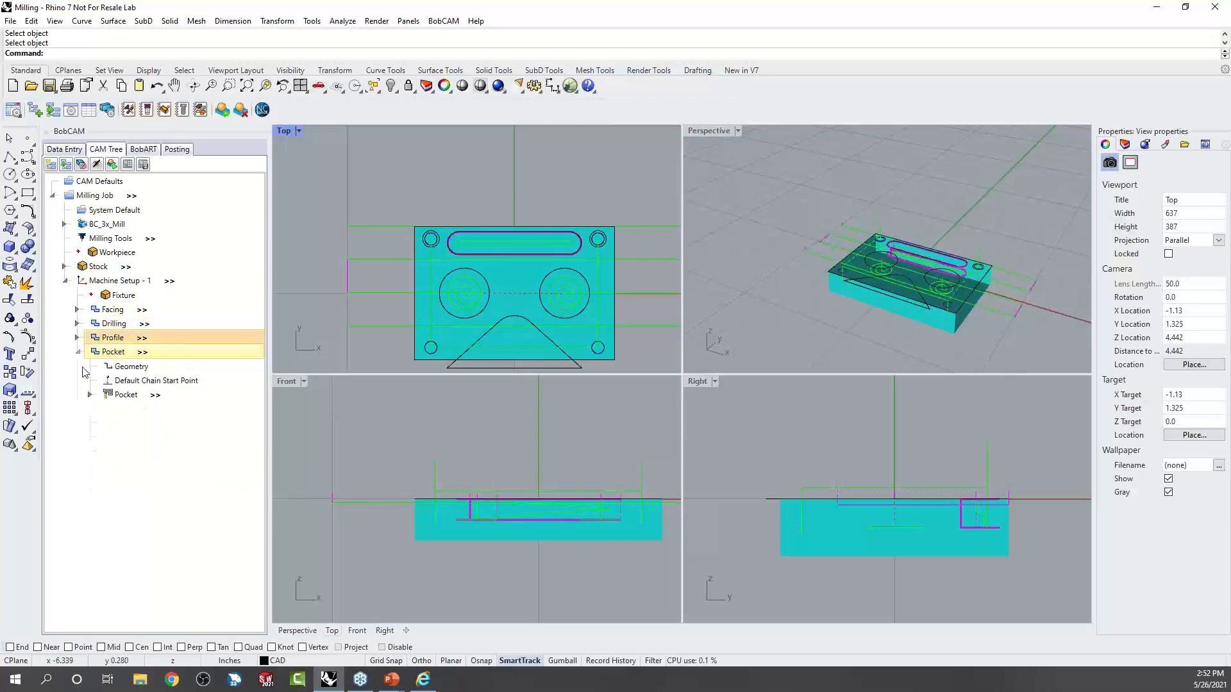
{"action": "left_click", "coordinate": [80, 354]}
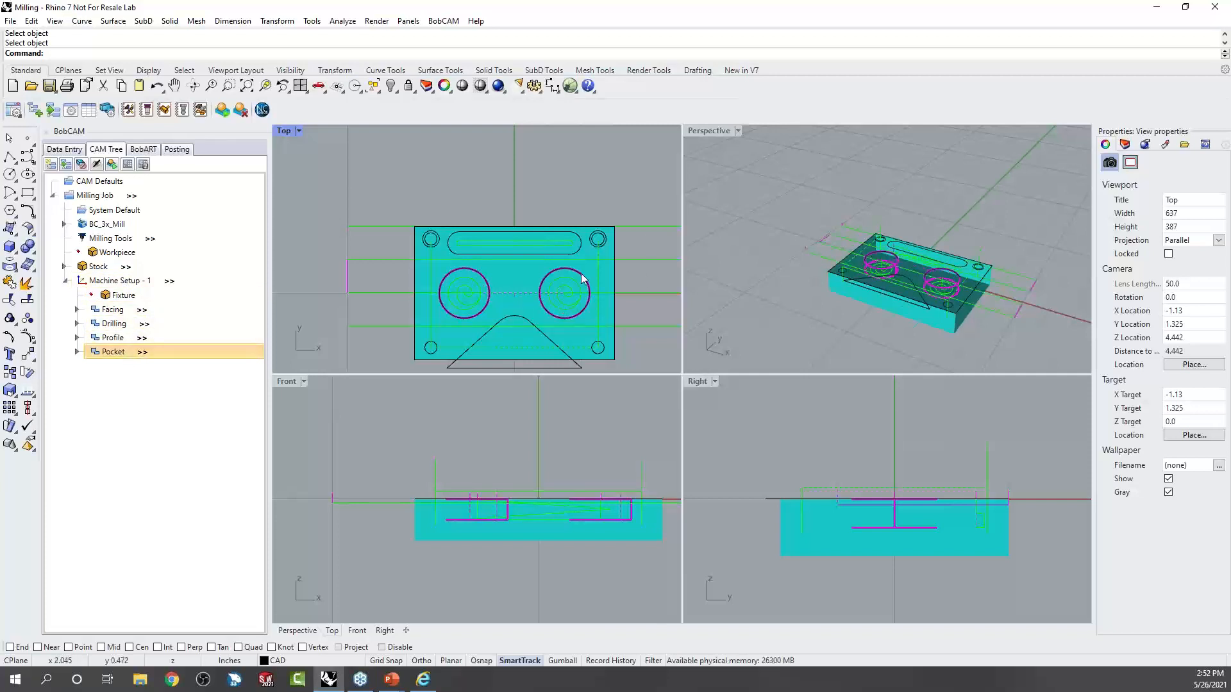
{"action": "double_click", "coordinate": [283, 132]}
{"action": "scroll", "coordinate": [449, 295], "scroll_direction": "down", "scroll_amount": 1}
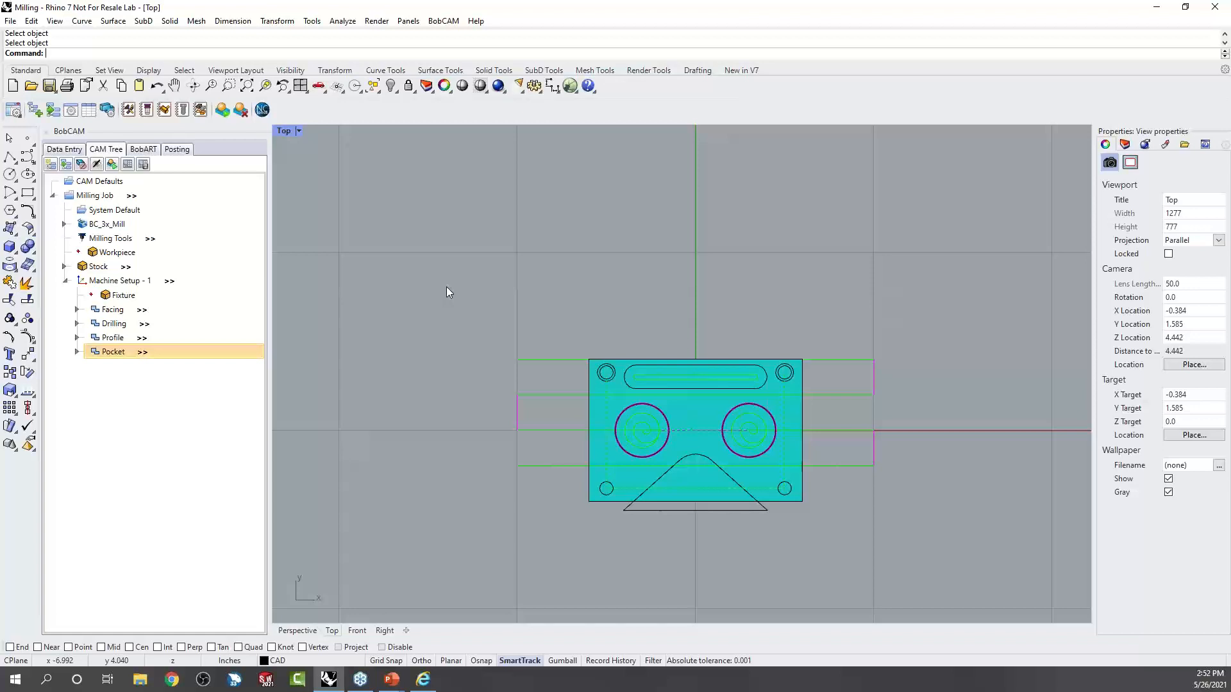
Examine the Array, Translate, Rotate and Points toolpath pattern types for Machine Setup - 1, closing the dialog without adding one.
{"action": "right_click", "coordinate": [127, 285]}
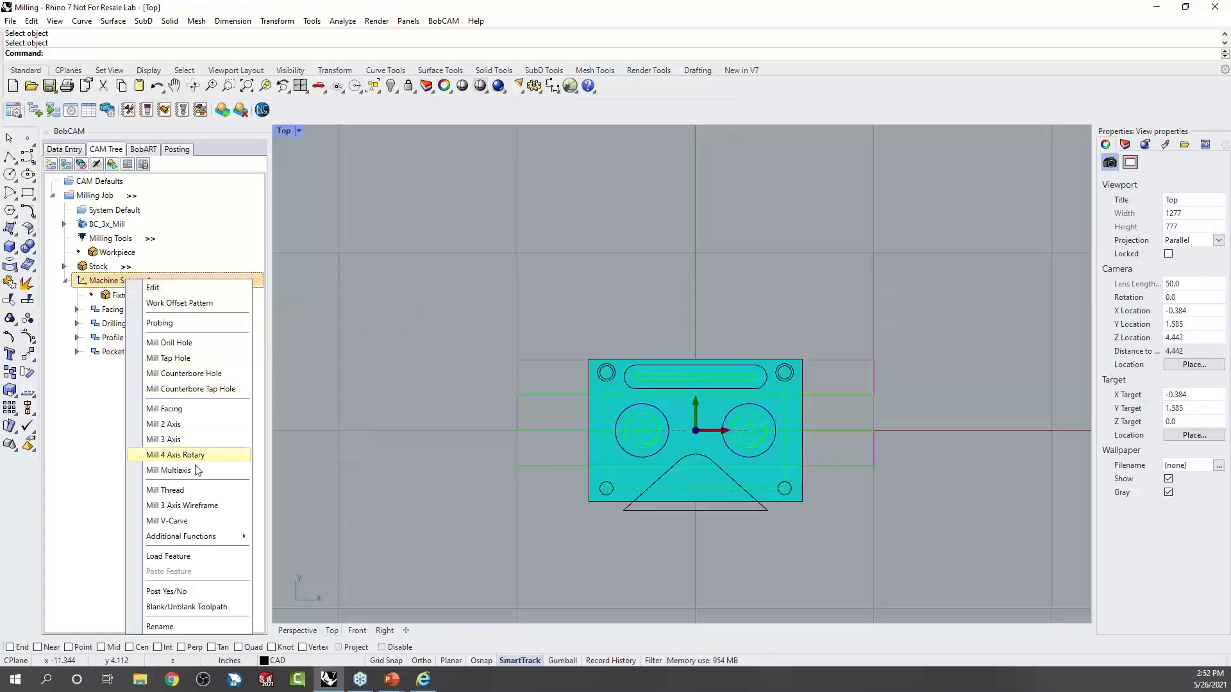
{"action": "mouse_move", "coordinate": [214, 540]}
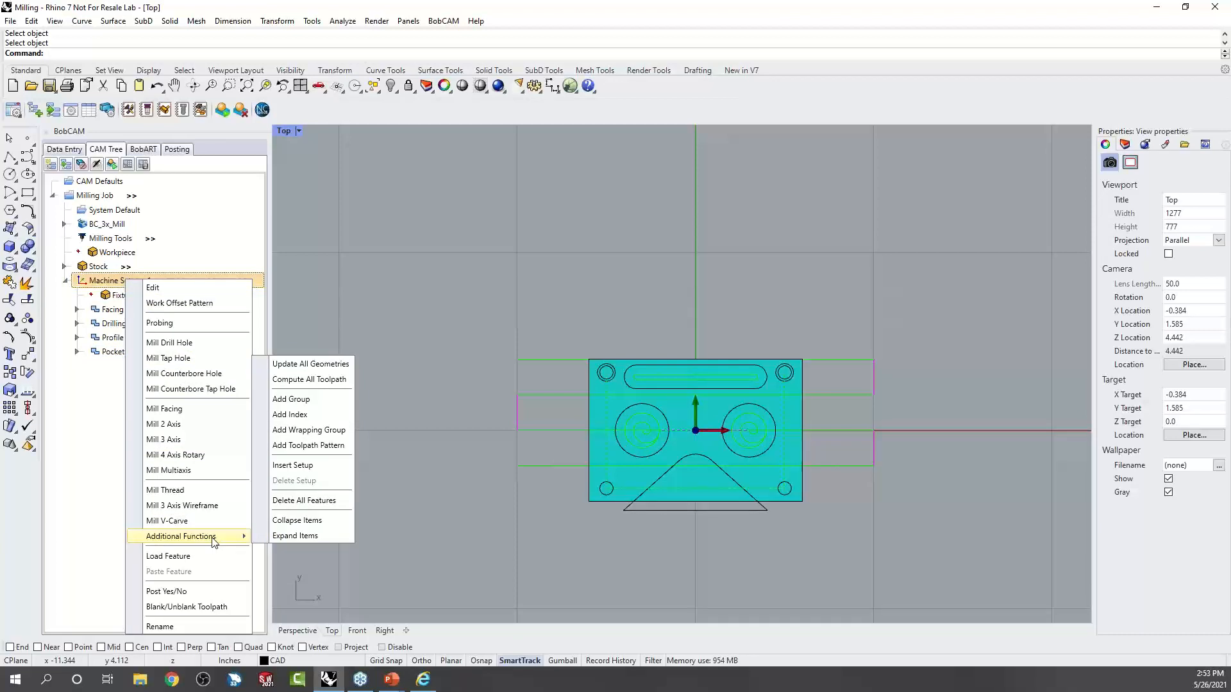
{"action": "left_click", "coordinate": [340, 445]}
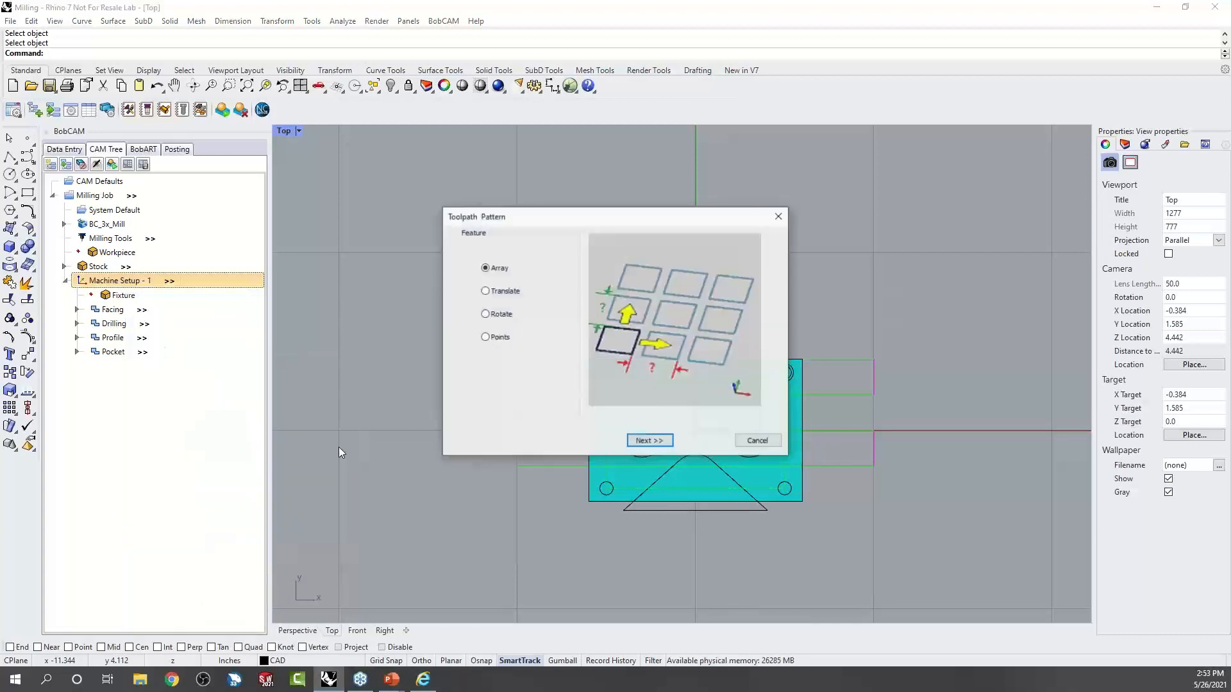
{"action": "left_click", "coordinate": [487, 292]}
{"action": "left_click", "coordinate": [486, 269]}
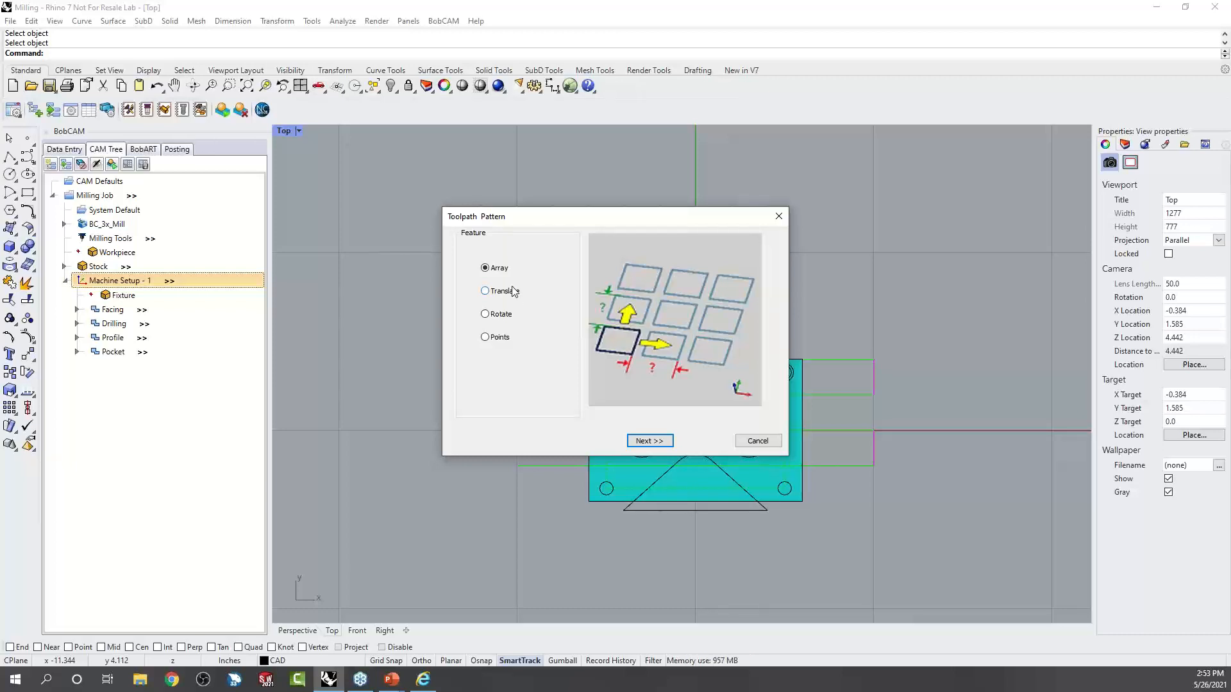
{"action": "left_click", "coordinate": [489, 294]}
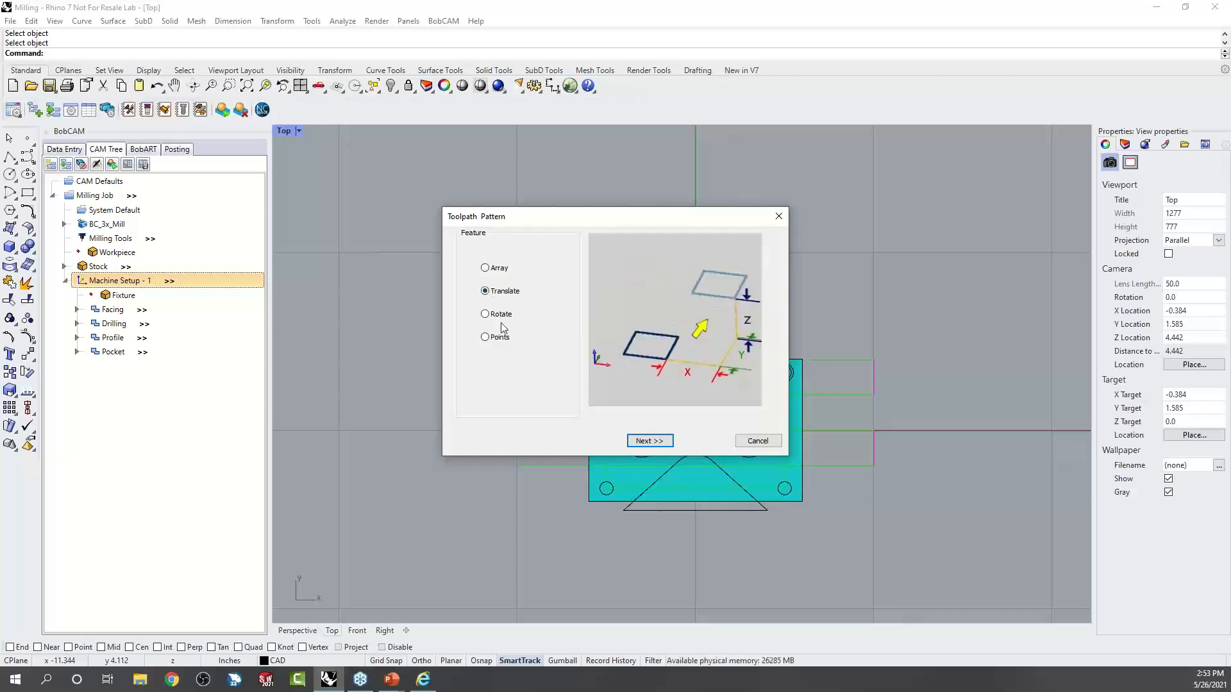
{"action": "left_click", "coordinate": [491, 315]}
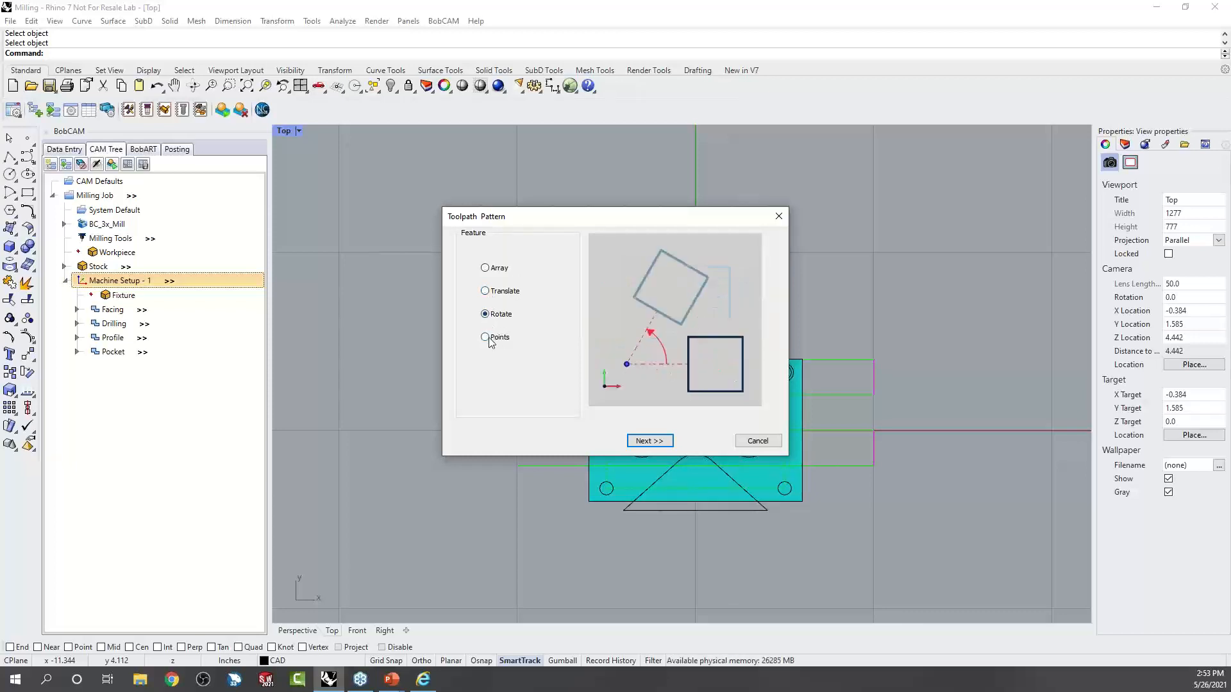
{"action": "left_click", "coordinate": [494, 338]}
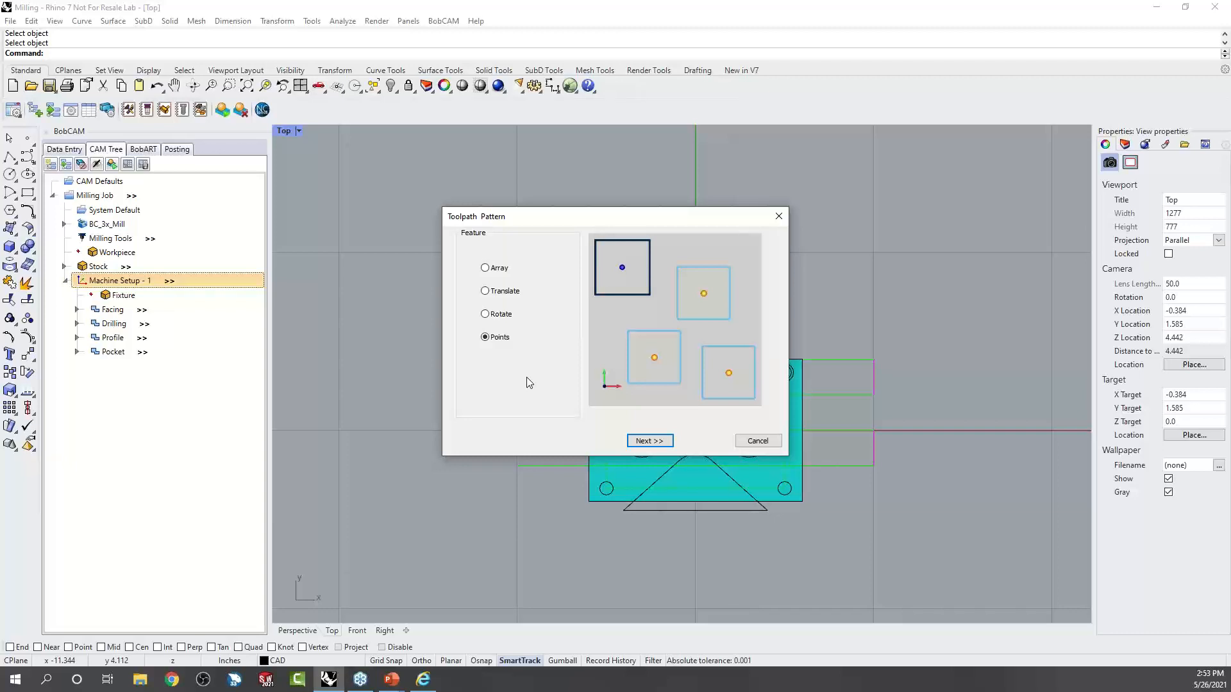
{"action": "left_click", "coordinate": [757, 442]}
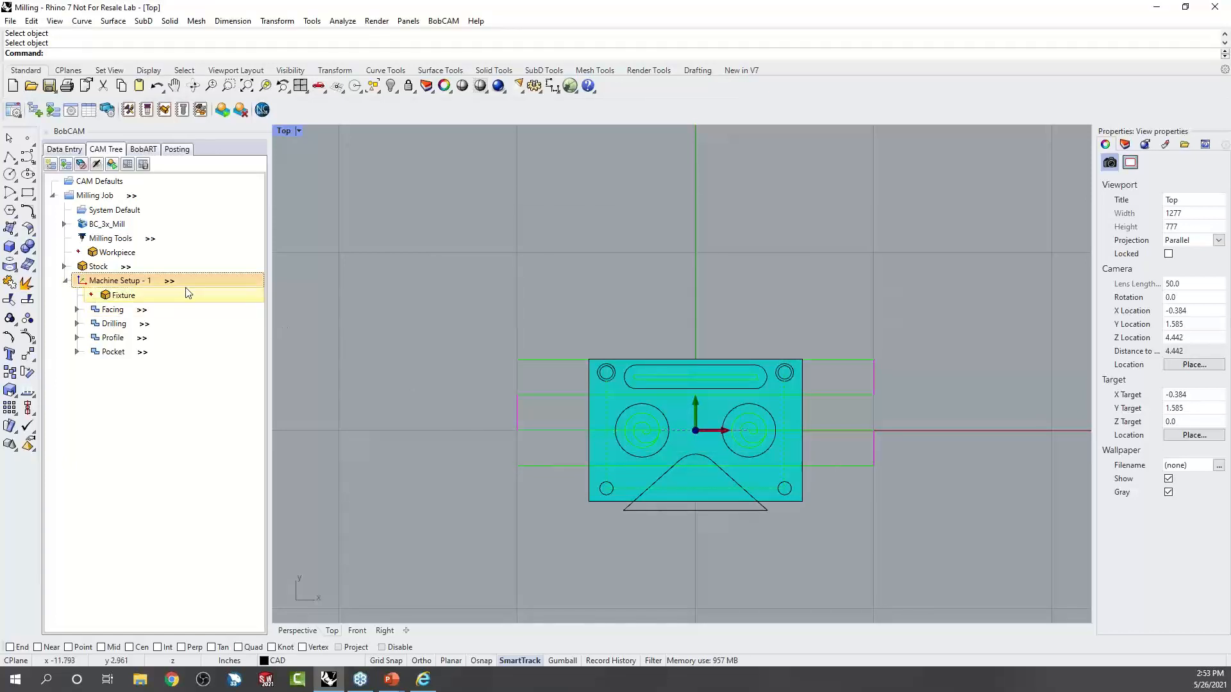
View the Work Offset Pattern options of Machine Setup - 1 and close them without generating copies.
{"action": "right_click", "coordinate": [147, 284]}
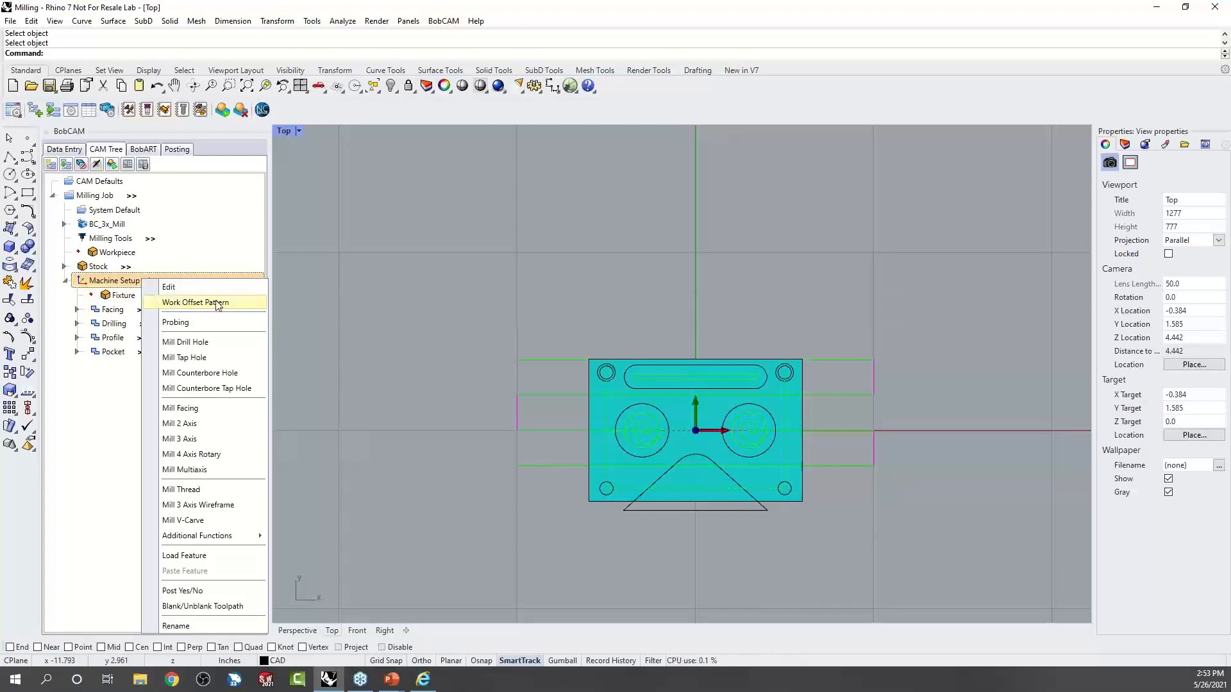
{"action": "left_click", "coordinate": [193, 302]}
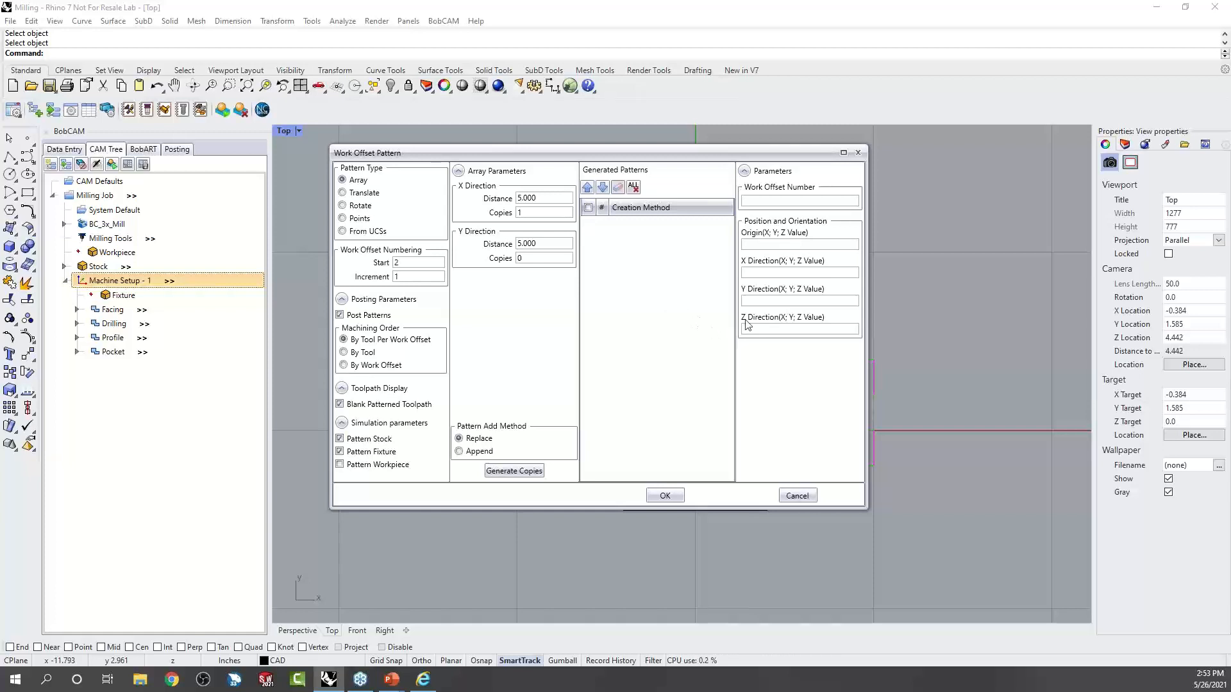
{"action": "left_click", "coordinate": [859, 154]}
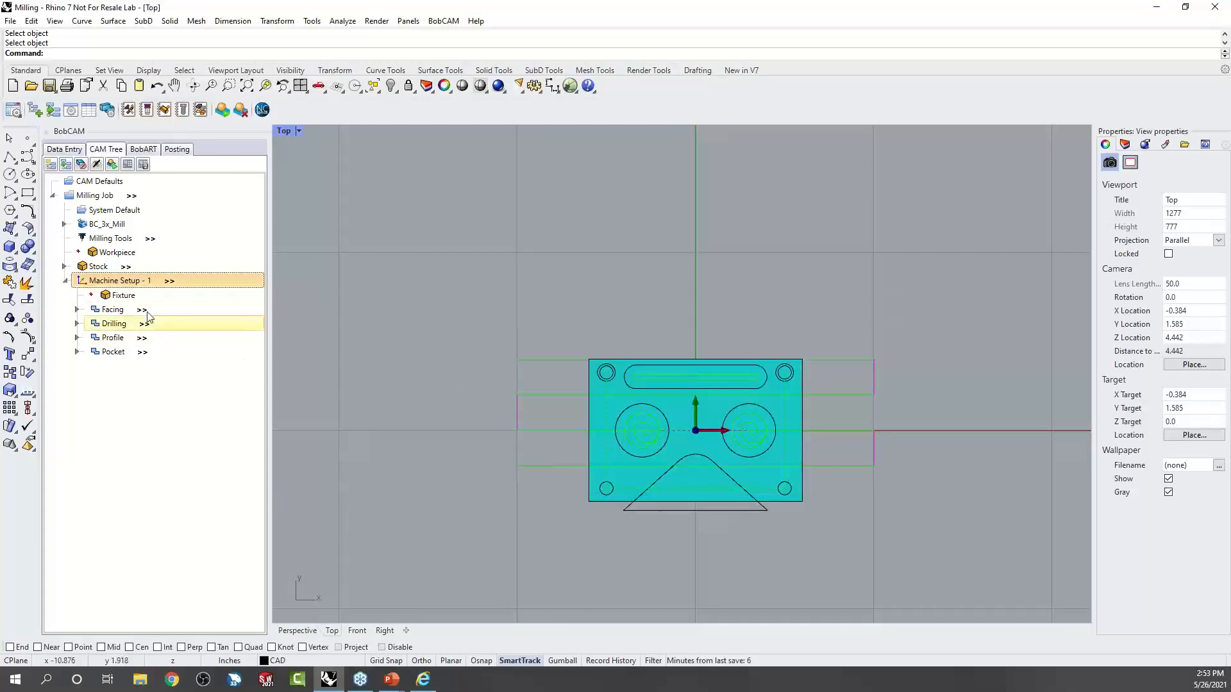
Add an Array toolpath pattern to Machine Setup - 1 with an X distance of 10 and 2 copies.
{"action": "right_click", "coordinate": [124, 284]}
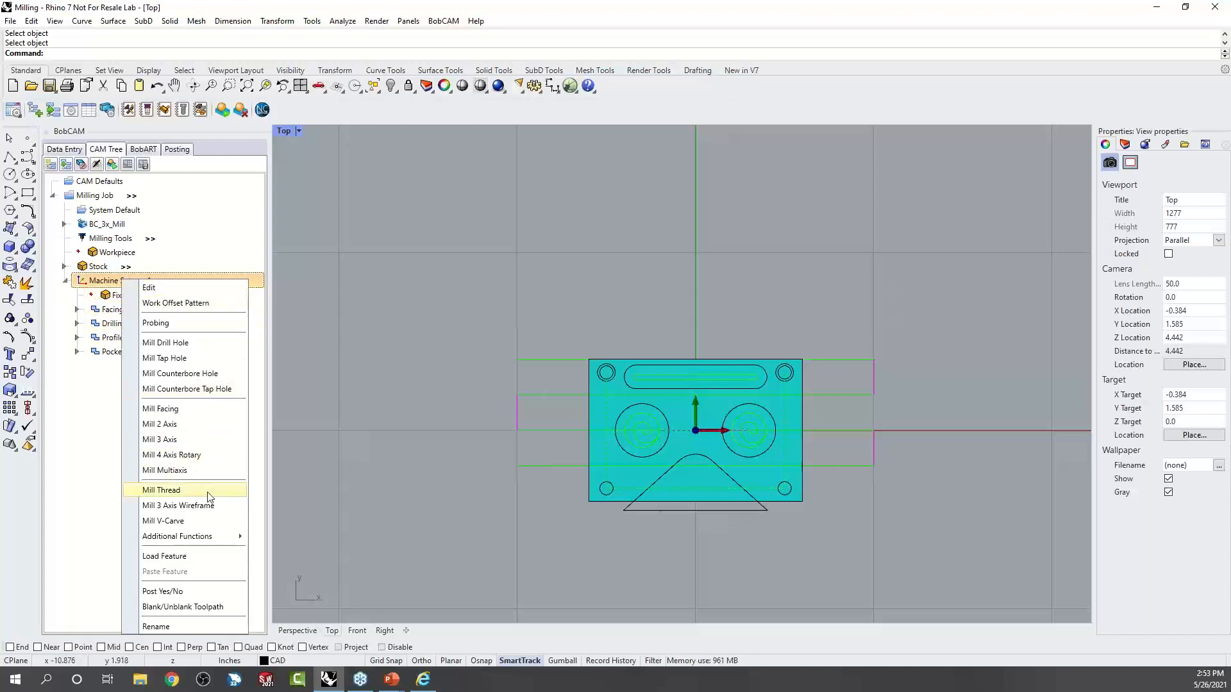
{"action": "mouse_move", "coordinate": [225, 543]}
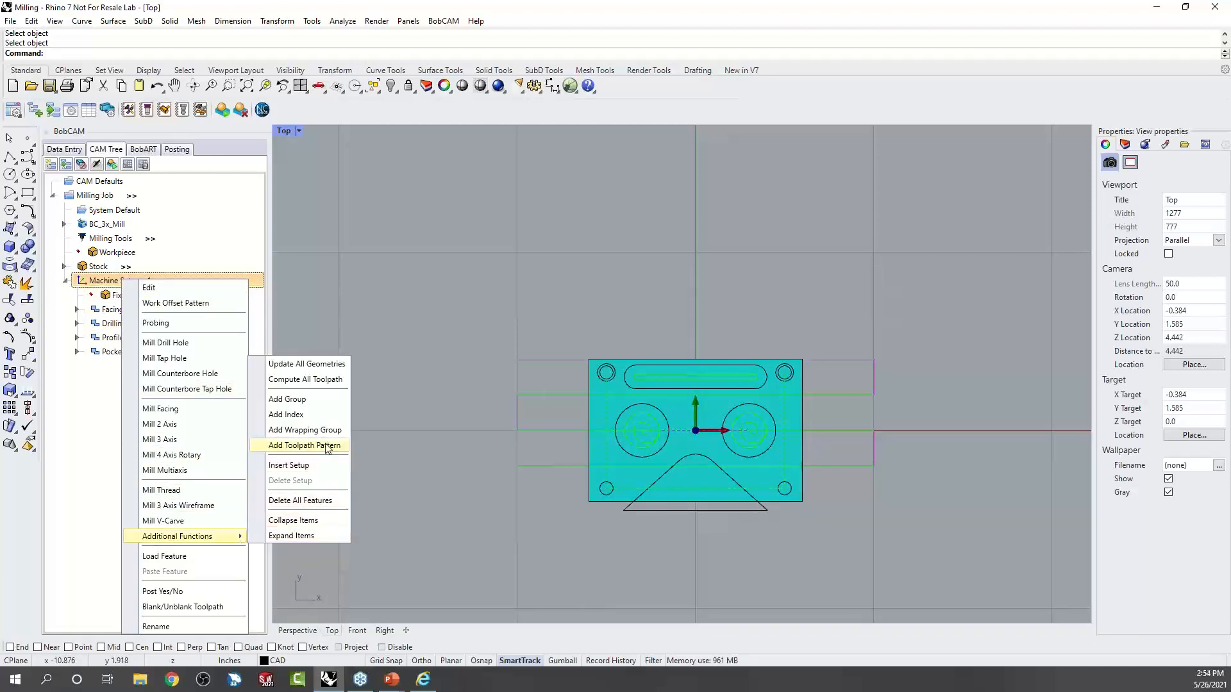
{"action": "left_click", "coordinate": [328, 447]}
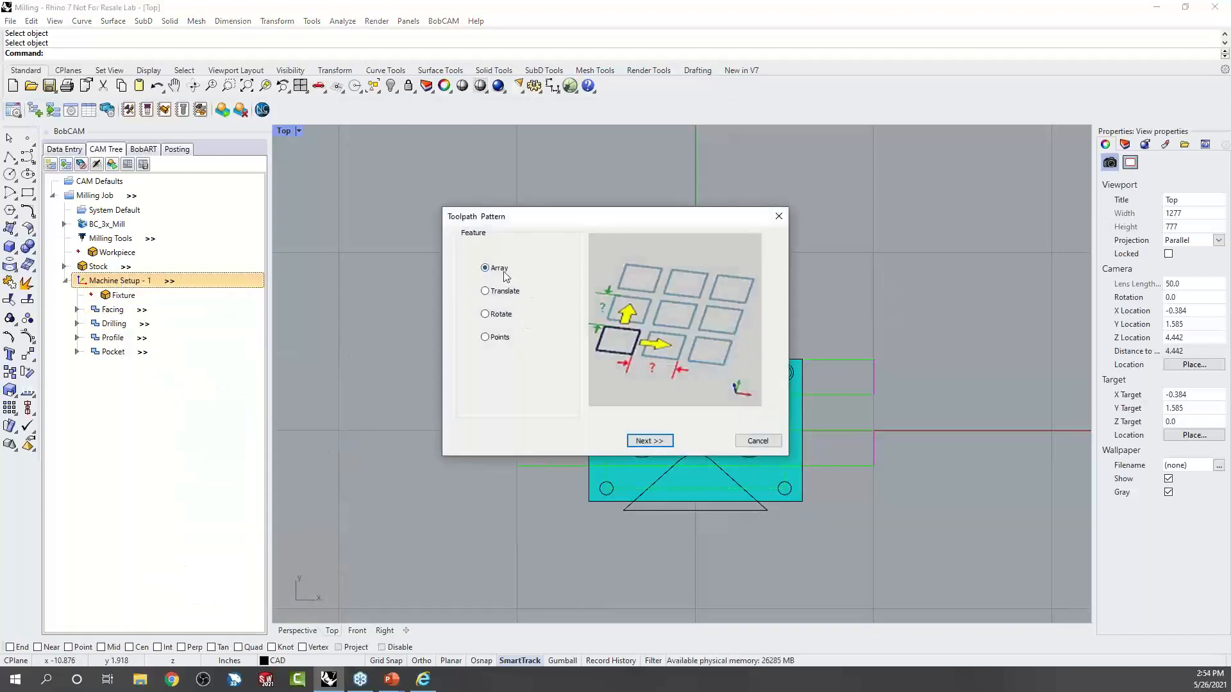
{"action": "left_click", "coordinate": [649, 441]}
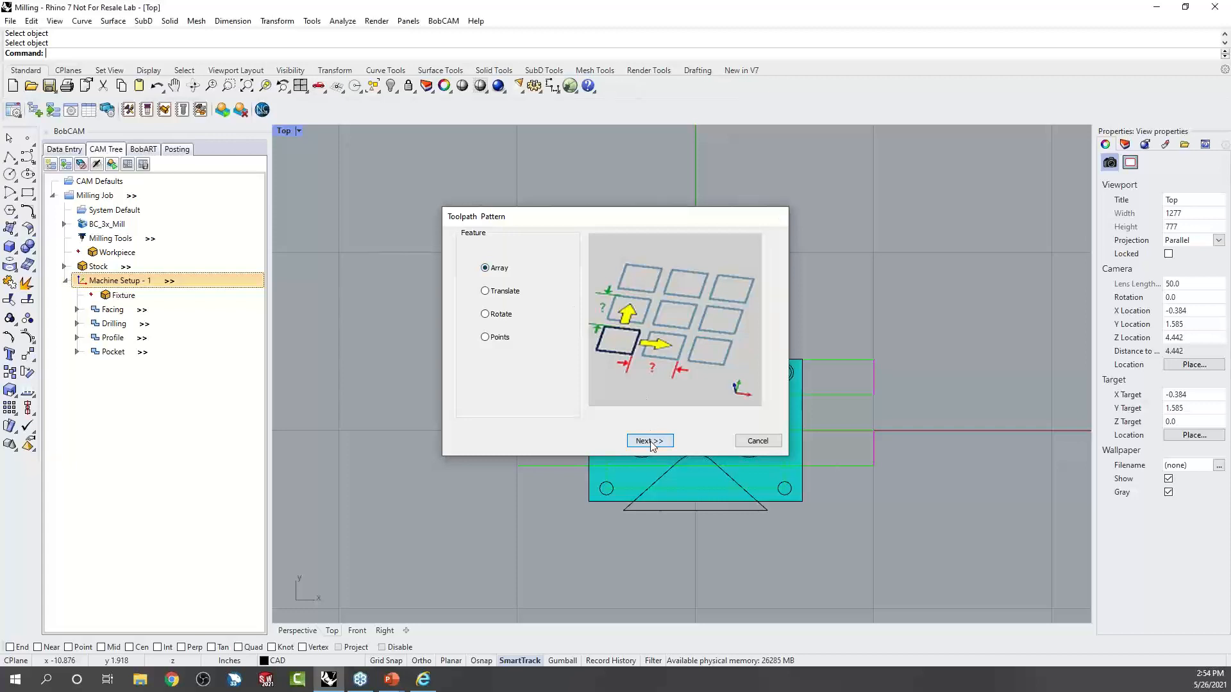
{"action": "type", "text": "10"}
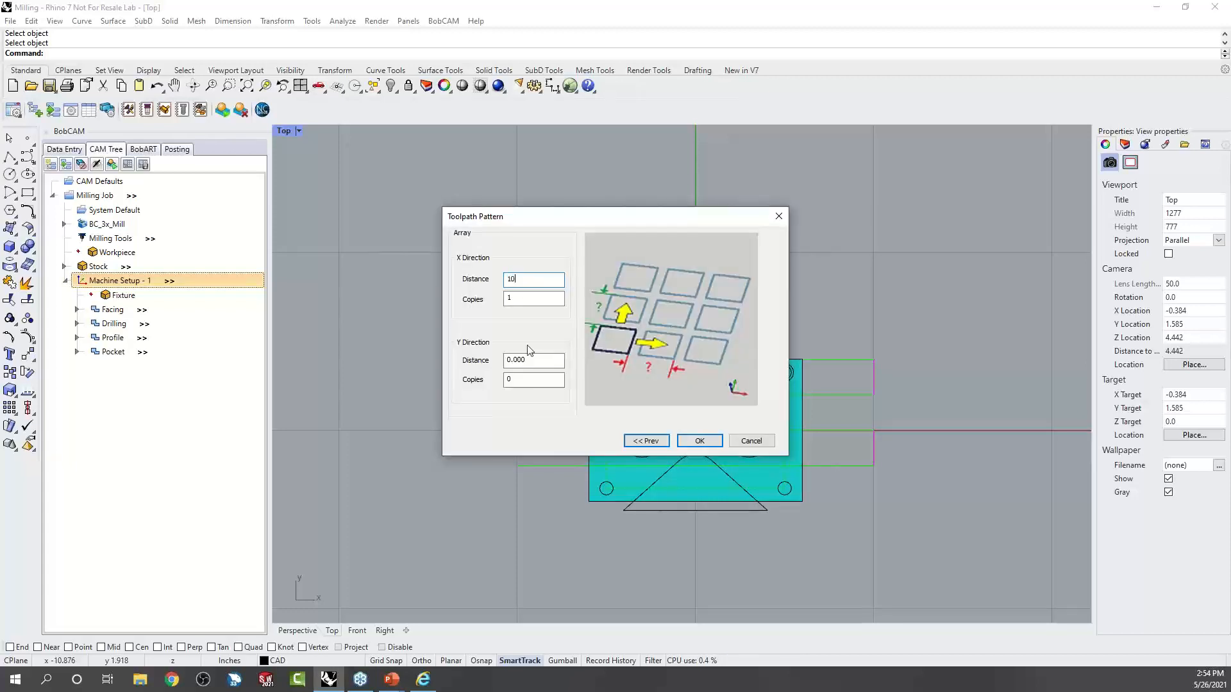
{"action": "key", "text": "Tab"}
{"action": "type", "text": "2"}
{"action": "left_click", "coordinate": [700, 441]}
{"action": "scroll", "coordinate": [493, 328], "scroll_direction": "down", "scroll_amount": 3}
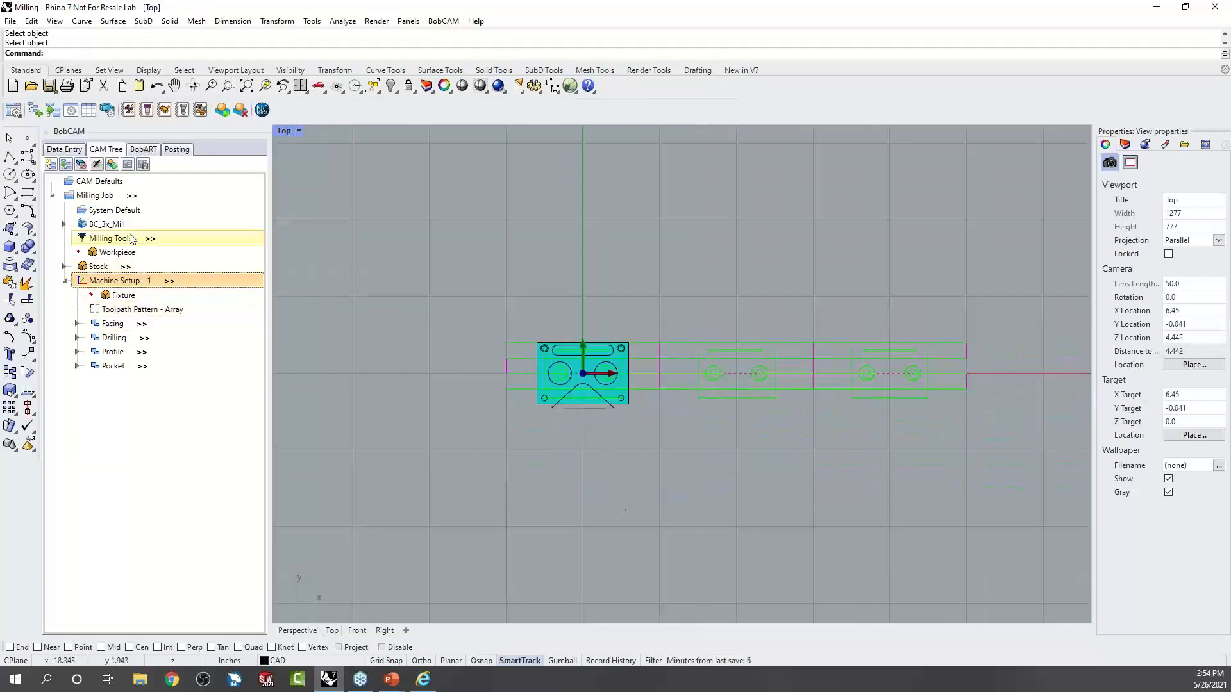
Post the milling job's NC program and check the work offset and patterned moves in the facing and center drill code.
{"action": "left_click", "coordinate": [128, 165]}
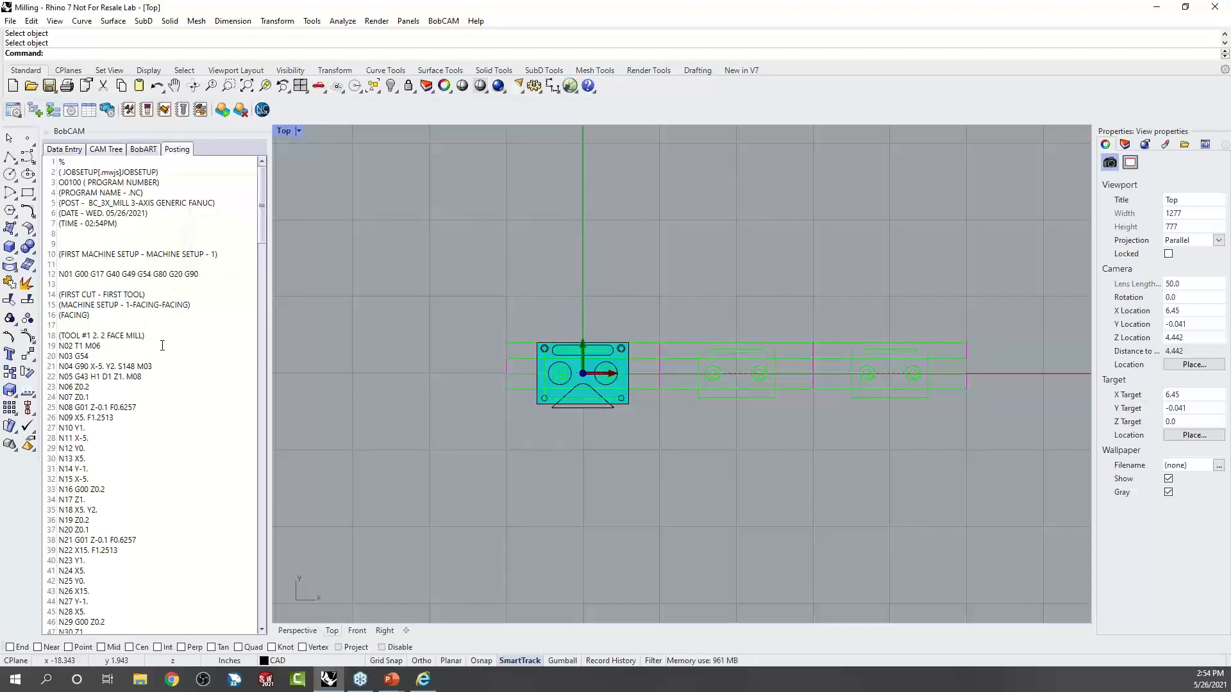
{"action": "scroll", "coordinate": [162, 346], "scroll_direction": "down", "scroll_amount": 4}
{"action": "scroll", "coordinate": [162, 346], "scroll_direction": "up", "scroll_amount": 2}
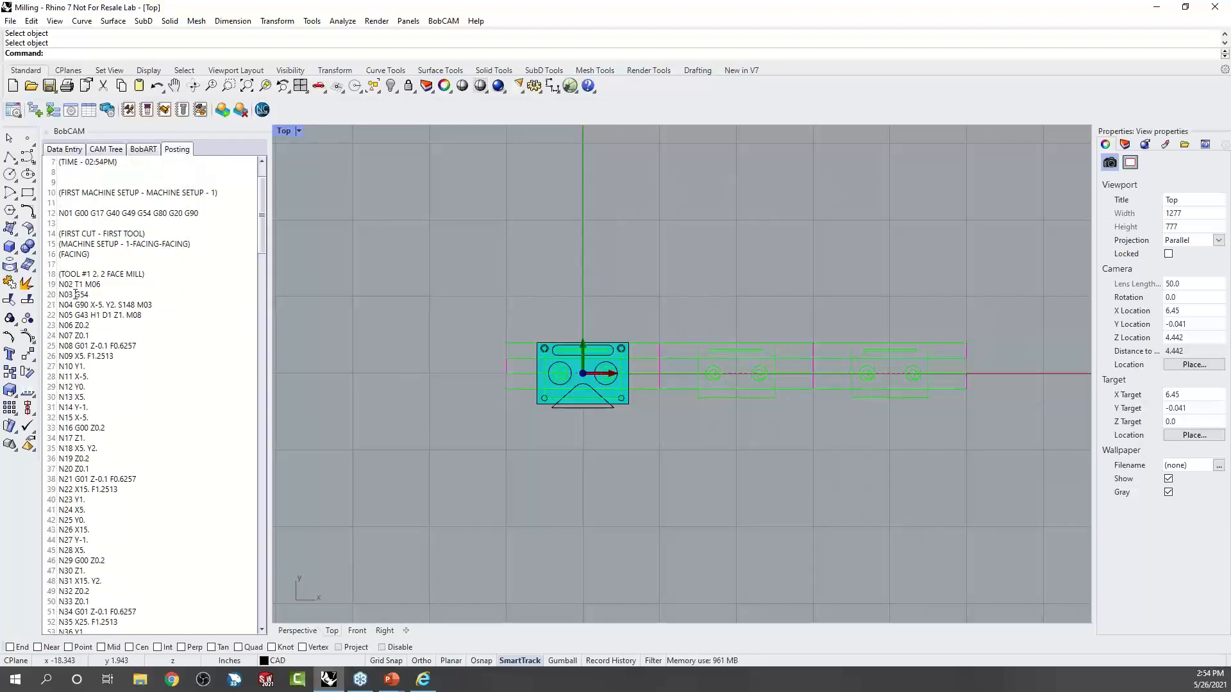
{"action": "scroll", "coordinate": [142, 414], "scroll_direction": "down", "scroll_amount": 16}
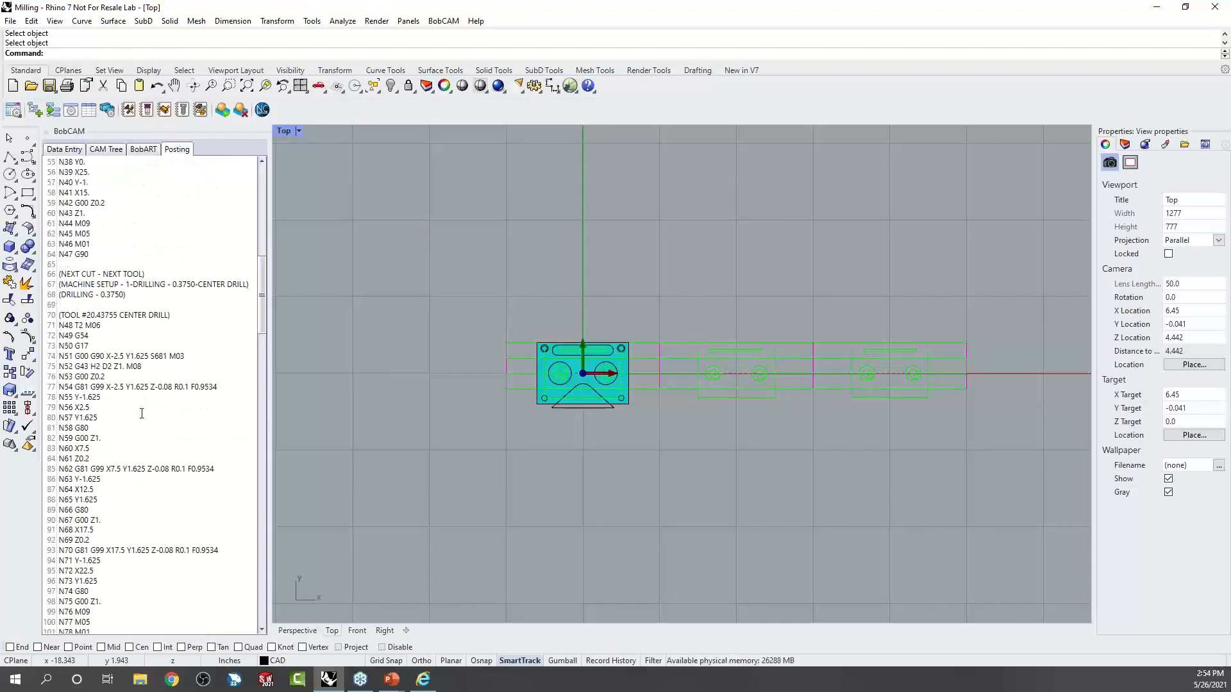
Examine the patterned moves in the drilling, profile and remaining sections of the posted NC code.
{"action": "scroll", "coordinate": [117, 414], "scroll_direction": "down", "scroll_amount": 13}
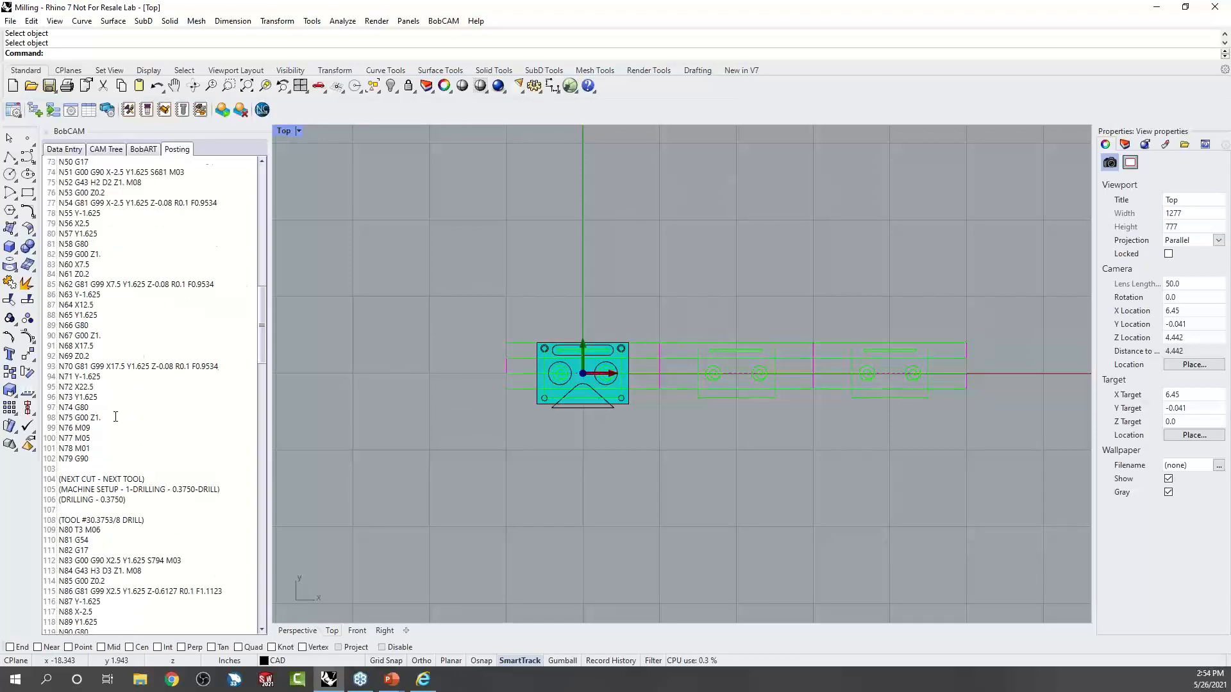
{"action": "scroll", "coordinate": [116, 414], "scroll_direction": "down", "scroll_amount": 3}
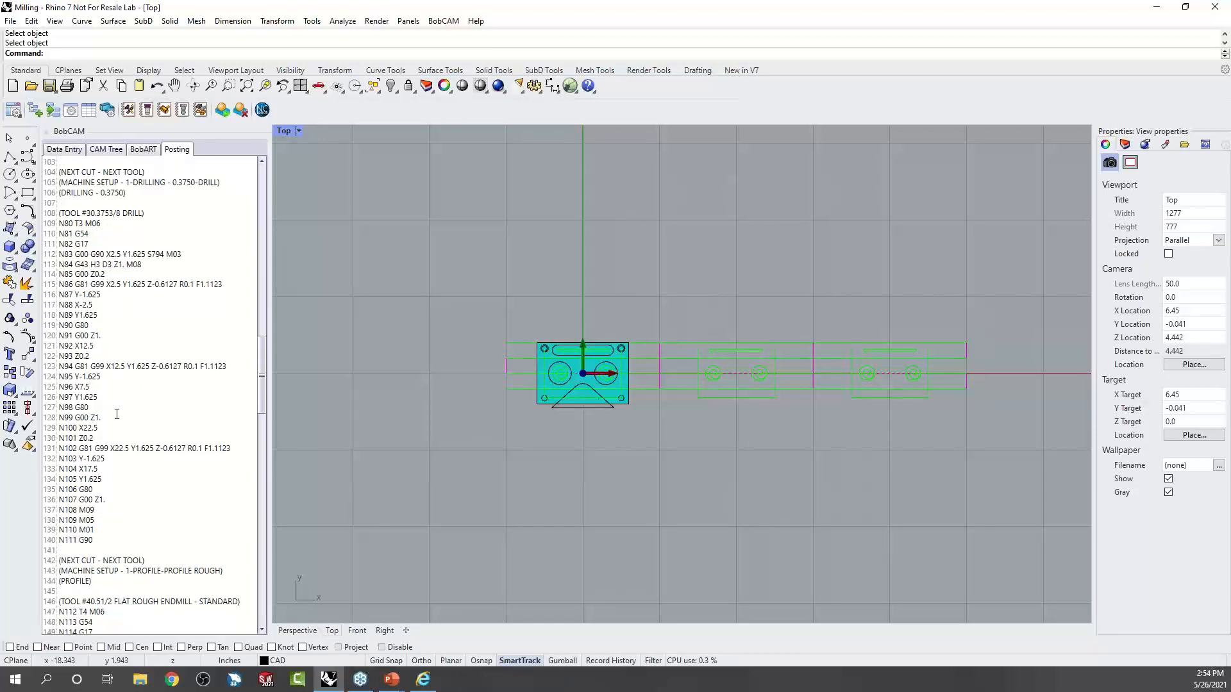
{"action": "scroll", "coordinate": [117, 414], "scroll_direction": "down", "scroll_amount": 20}
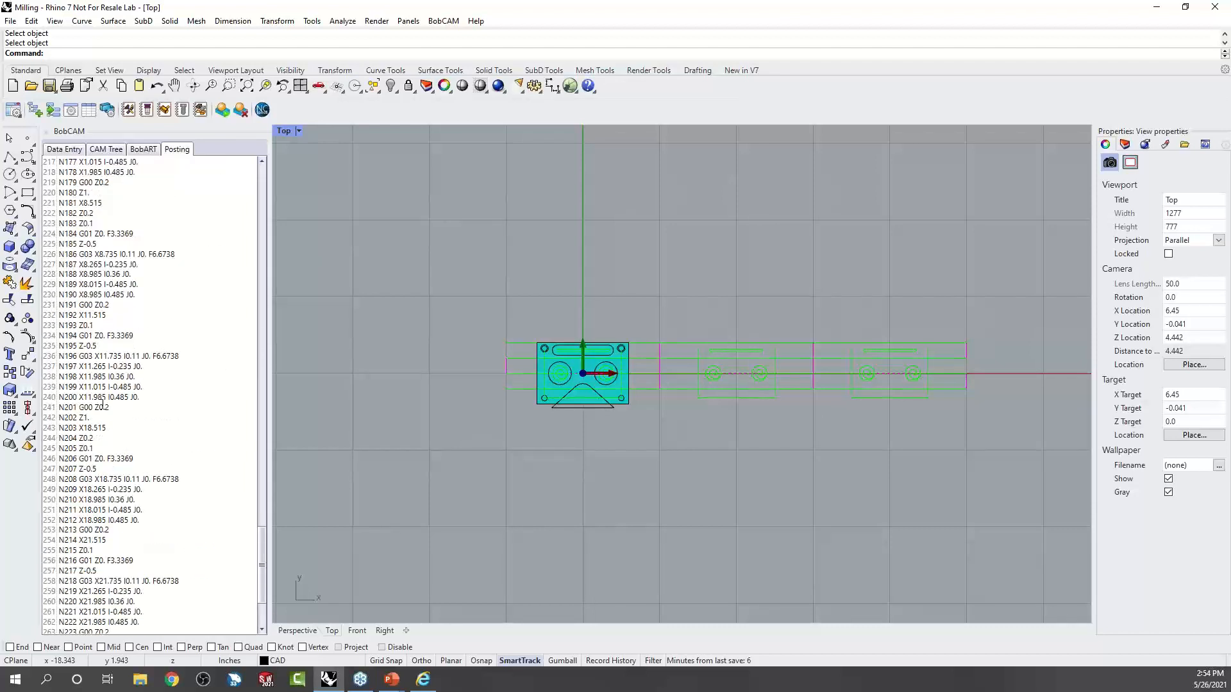
{"action": "scroll", "coordinate": [103, 404], "scroll_direction": "up", "scroll_amount": 20}
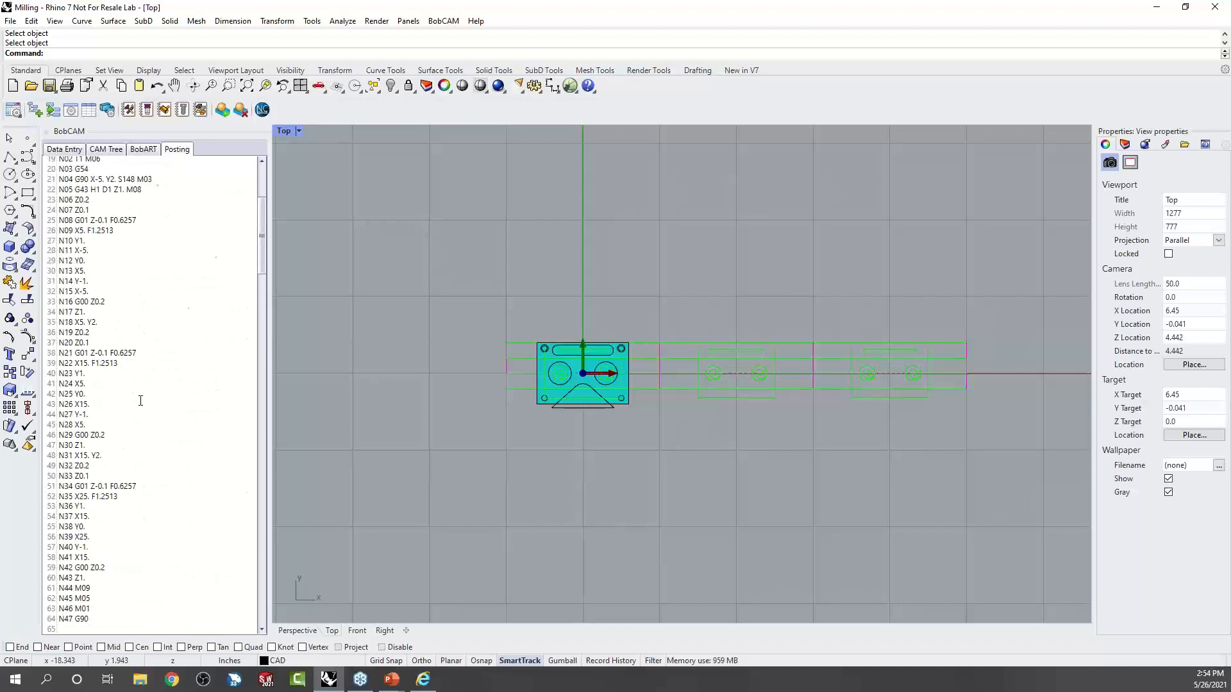
{"action": "scroll", "coordinate": [140, 401], "scroll_direction": "up", "scroll_amount": 6}
Delete the Array toolpath pattern from Machine Setup - 1.
{"action": "left_click", "coordinate": [106, 148]}
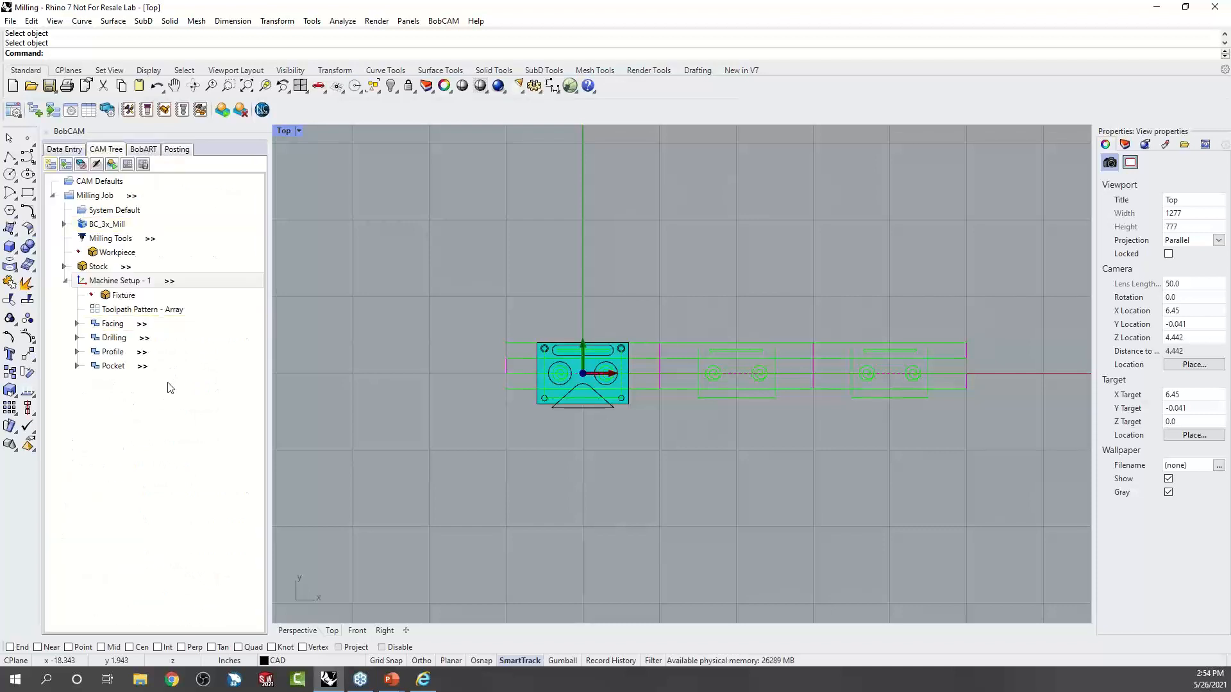
{"action": "left_click", "coordinate": [146, 311]}
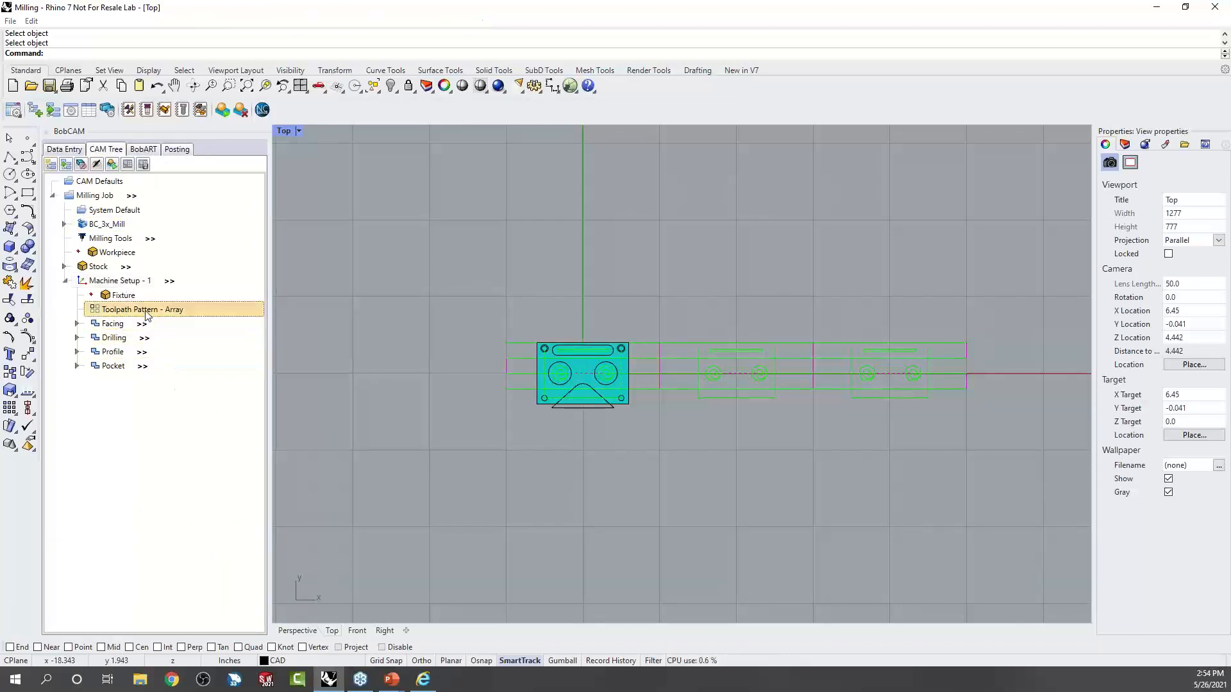
{"action": "key", "text": "Delete"}
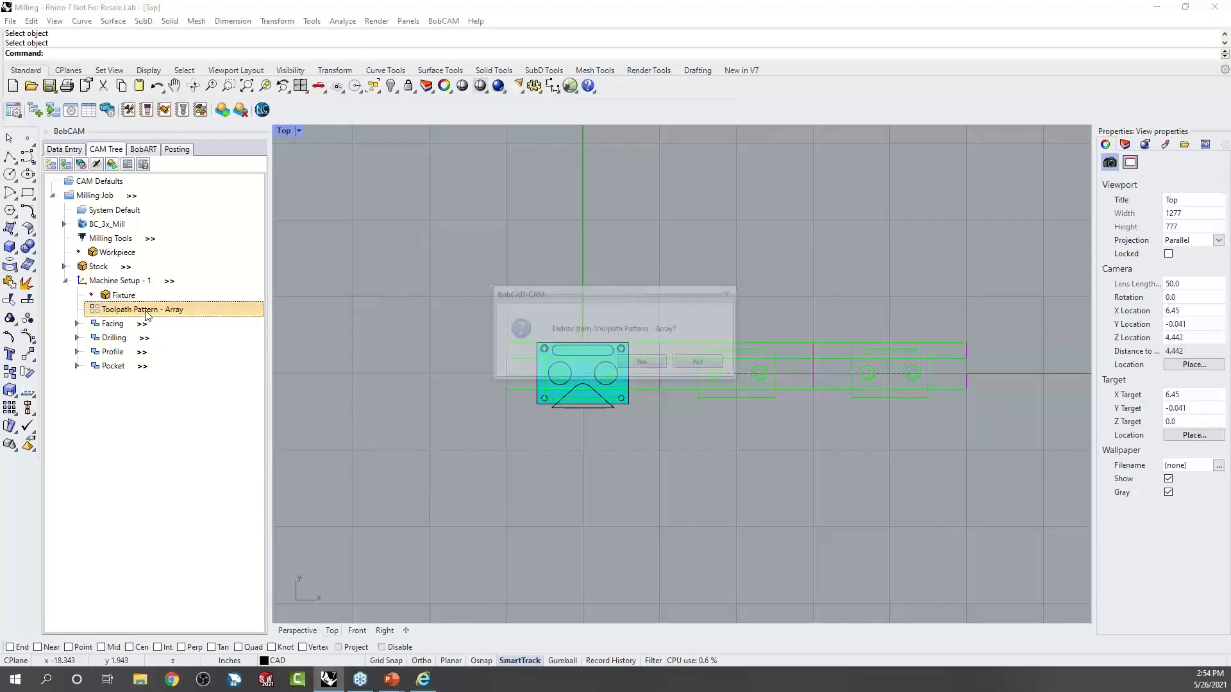
{"action": "key", "text": "Return"}
Generate a Translate work offset pattern for Machine Setup - 1 with an X amount of 10 and 2 copies.
{"action": "right_click", "coordinate": [137, 282]}
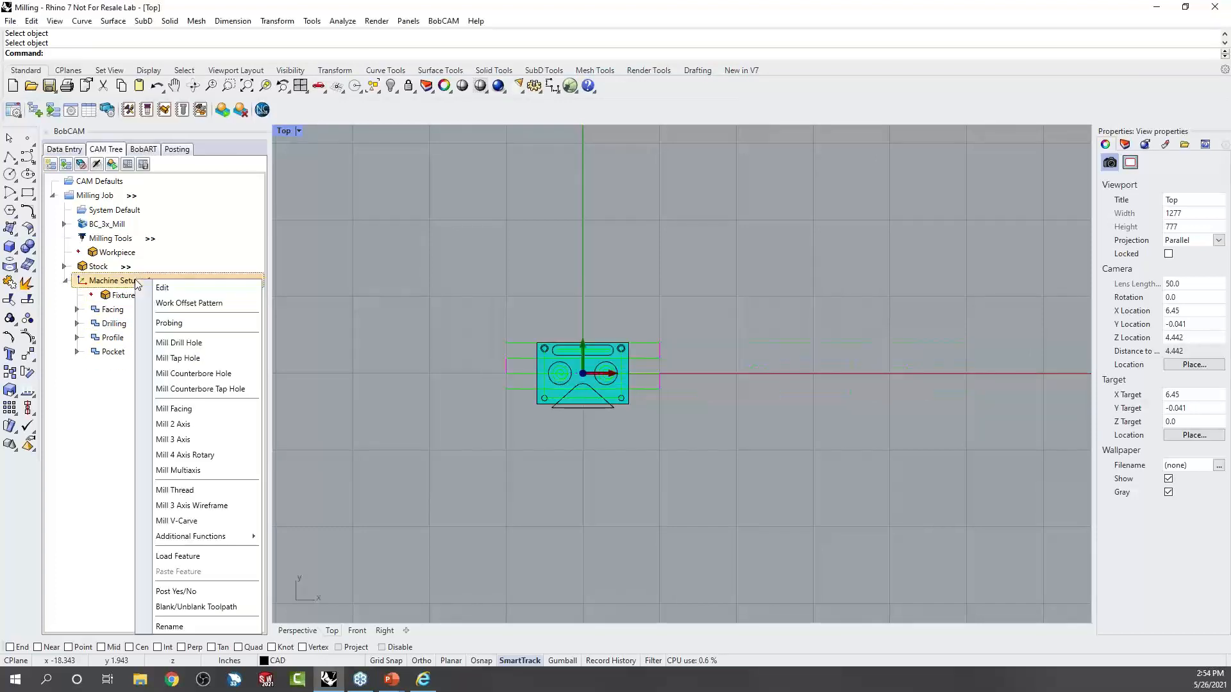
{"action": "left_click", "coordinate": [213, 306]}
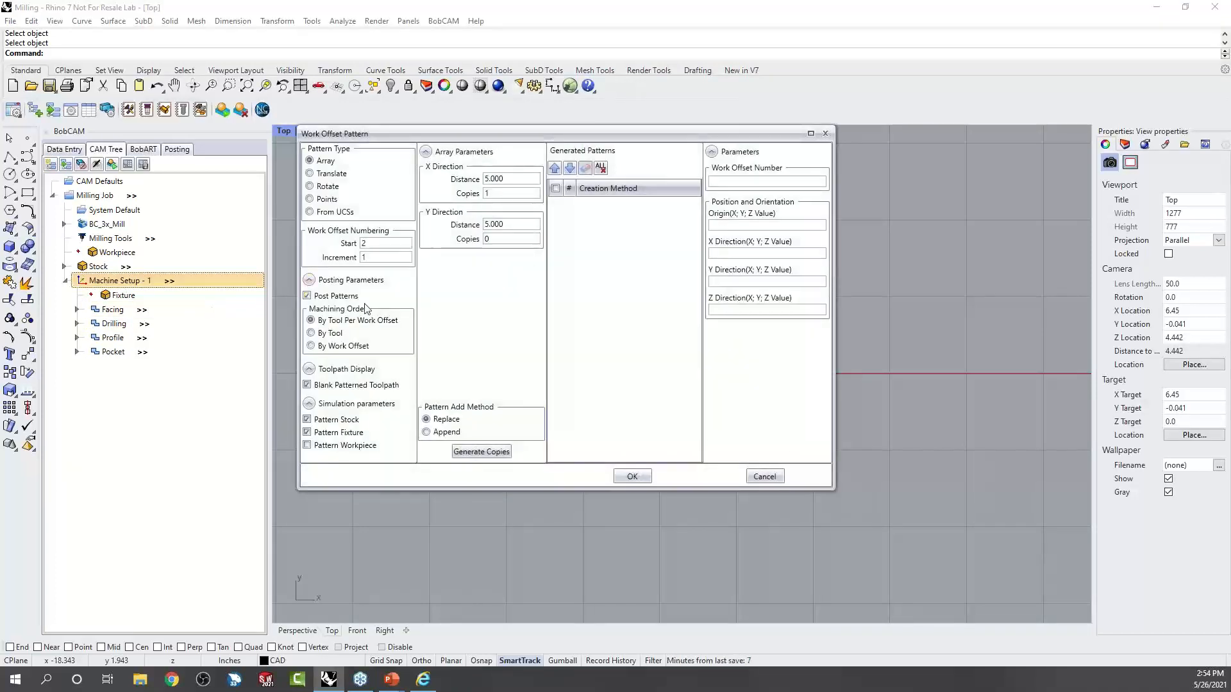
{"action": "left_click", "coordinate": [310, 174]}
{"action": "double_click", "coordinate": [476, 194]}
{"action": "type", "text": "10"}
{"action": "double_click", "coordinate": [502, 168]}
{"action": "type", "text": "2"}
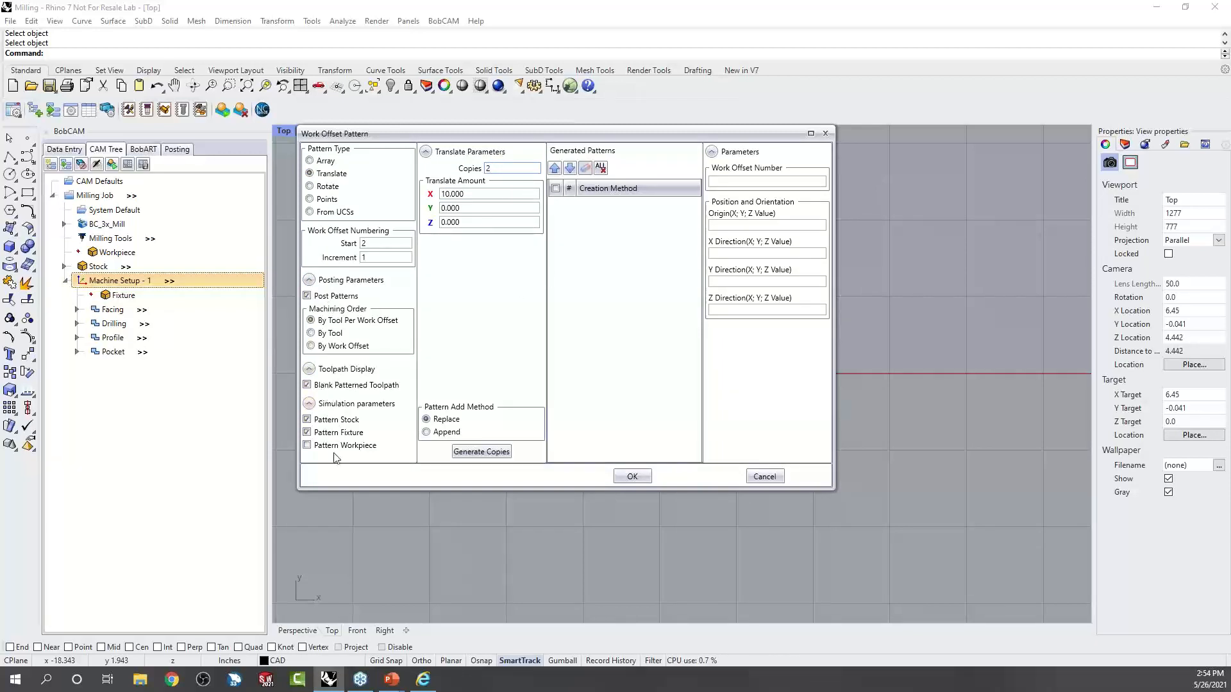
{"action": "left_click", "coordinate": [477, 453]}
{"action": "left_click", "coordinate": [632, 476]}
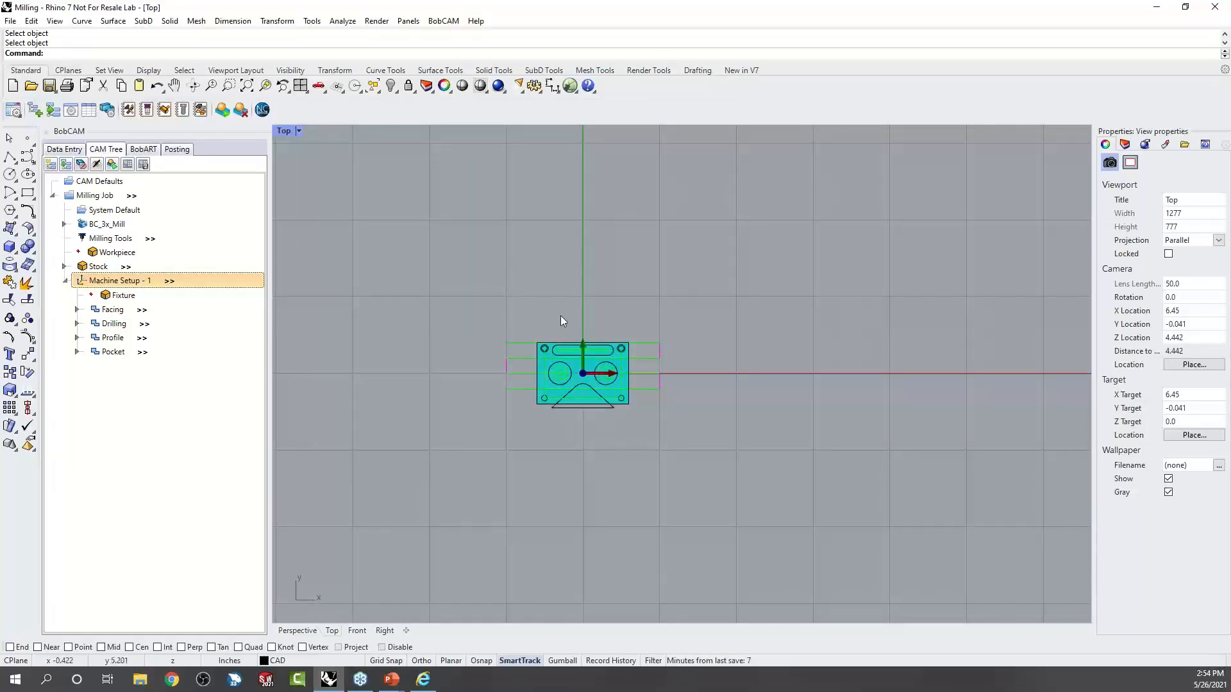
Post the milling job's NC program and check the work offset call and start position of each facing cut.
{"action": "scroll", "coordinate": [603, 392], "scroll_direction": "down", "scroll_amount": 3}
{"action": "scroll", "coordinate": [602, 398], "scroll_direction": "down", "scroll_amount": 2}
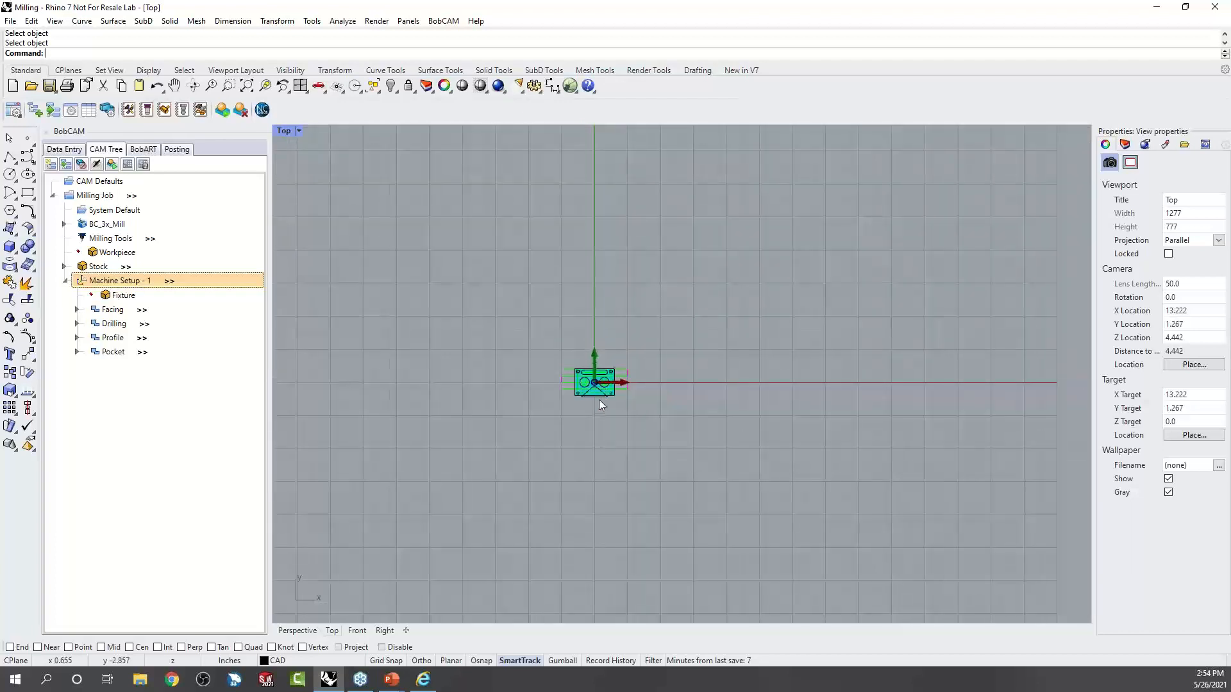
{"action": "scroll", "coordinate": [599, 398], "scroll_direction": "up", "scroll_amount": 3}
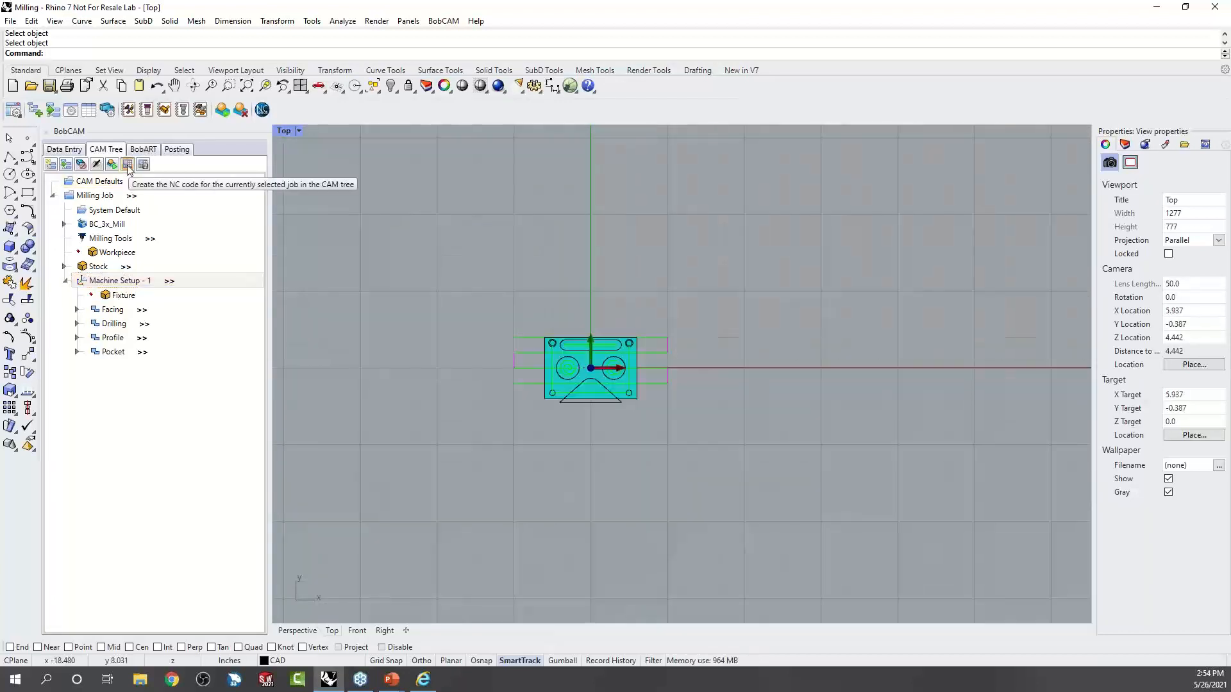
{"action": "left_click", "coordinate": [127, 165]}
{"action": "scroll", "coordinate": [128, 321], "scroll_direction": "down", "scroll_amount": 2}
{"action": "left_click_drag", "start_coordinate": [80, 305], "coordinate": [123, 305]}
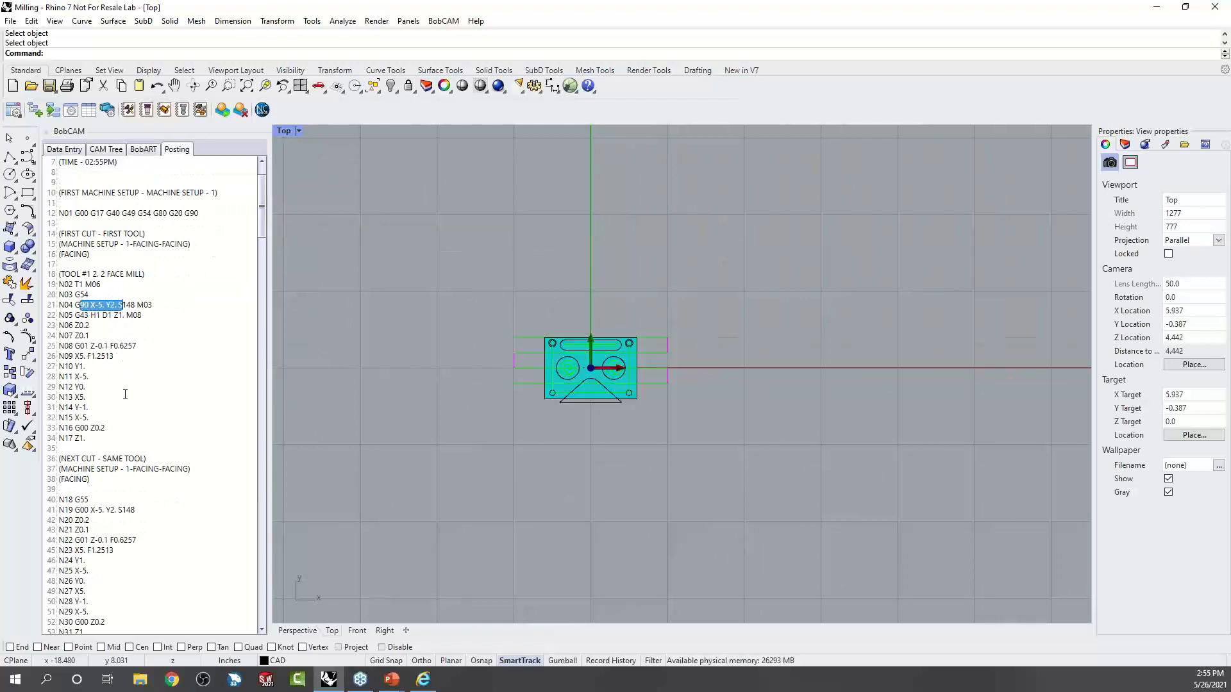
{"action": "scroll", "coordinate": [125, 394], "scroll_direction": "down", "scroll_amount": 3}
{"action": "left_click_drag", "start_coordinate": [68, 407], "coordinate": [109, 408]}
{"action": "scroll", "coordinate": [113, 412], "scroll_direction": "down", "scroll_amount": 5}
{"action": "left_click_drag", "start_coordinate": [71, 449], "coordinate": [128, 452]}
{"action": "scroll", "coordinate": [127, 452], "scroll_direction": "down", "scroll_amount": 9}
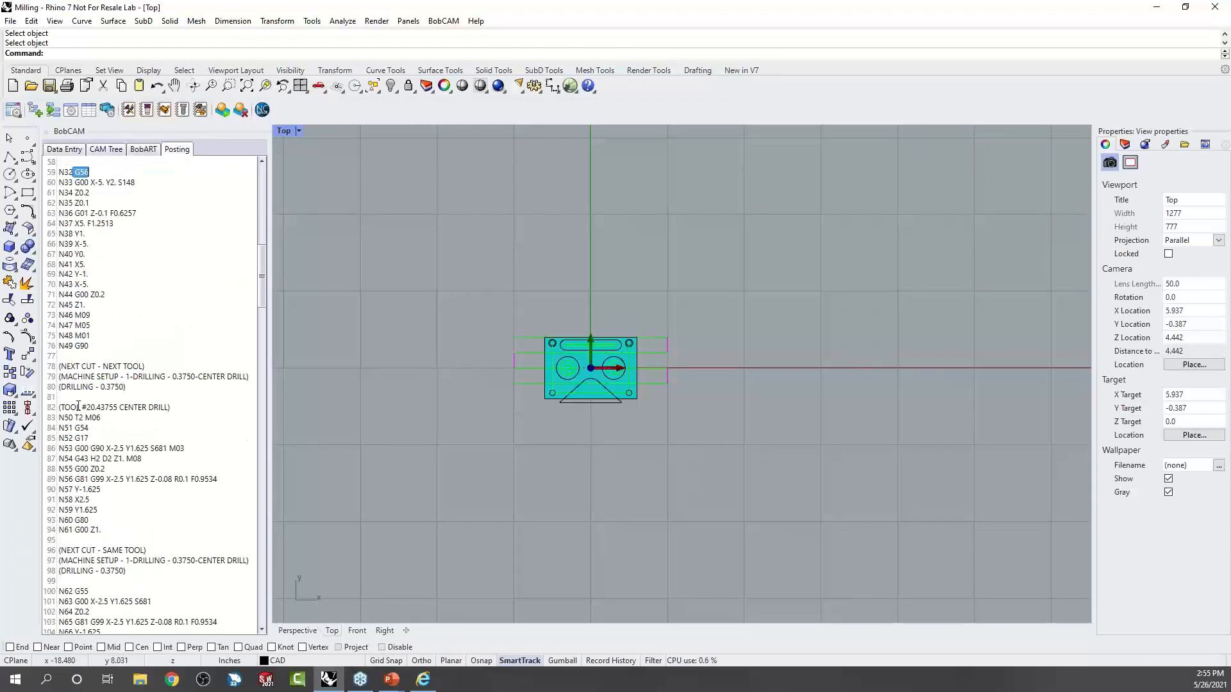
Check the work offset calls of the center drill cuts in the posted code and return to the program's start.
{"action": "left_click", "coordinate": [76, 428]}
{"action": "double_click", "coordinate": [81, 427]}
{"action": "scroll", "coordinate": [85, 444], "scroll_direction": "down", "scroll_amount": 5}
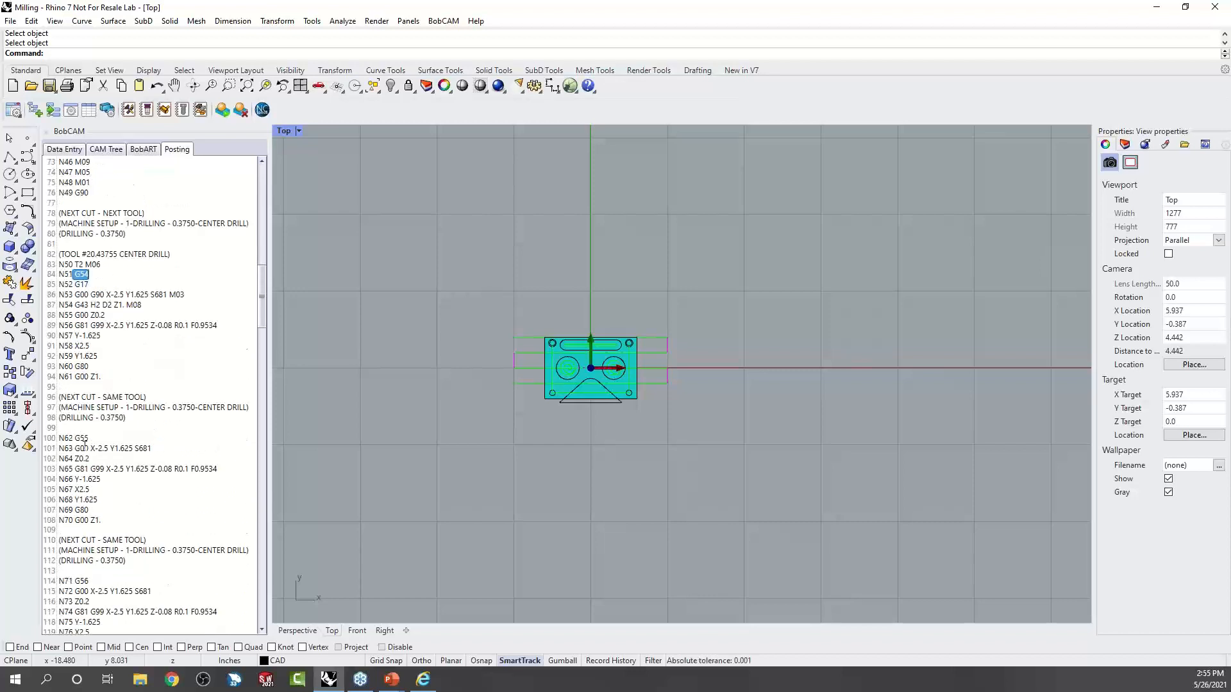
{"action": "scroll", "coordinate": [180, 430], "scroll_direction": "up", "scroll_amount": 19}
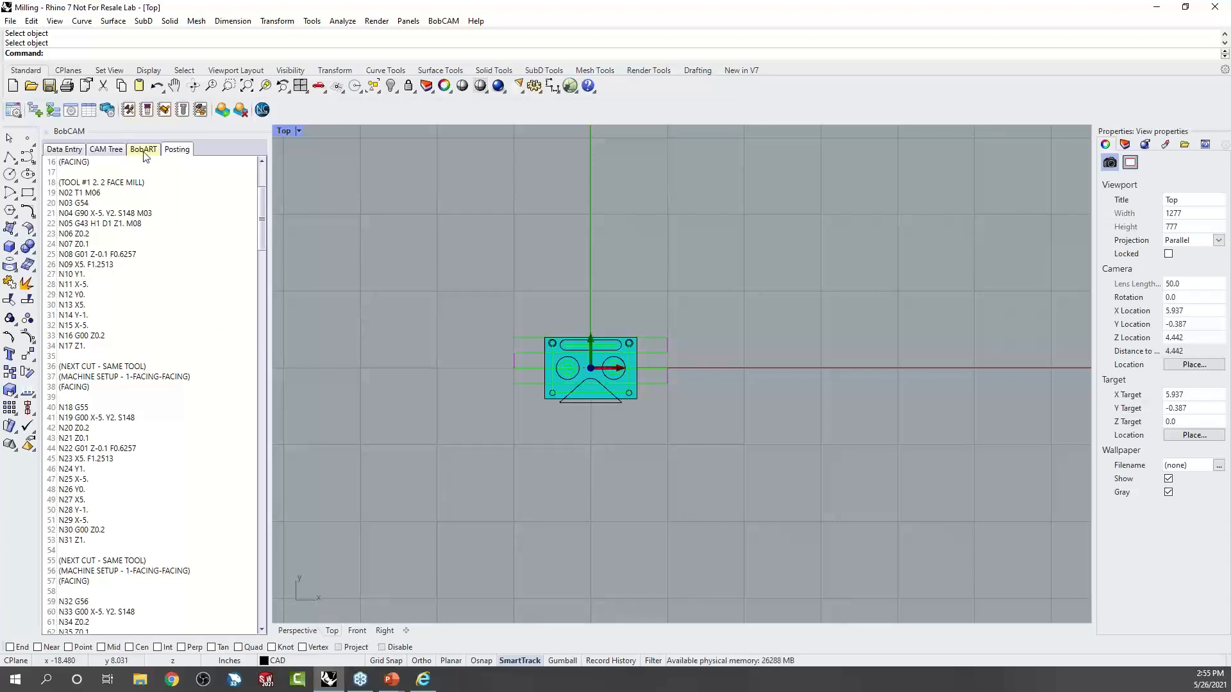
{"action": "scroll", "coordinate": [129, 206], "scroll_direction": "up", "scroll_amount": 4}
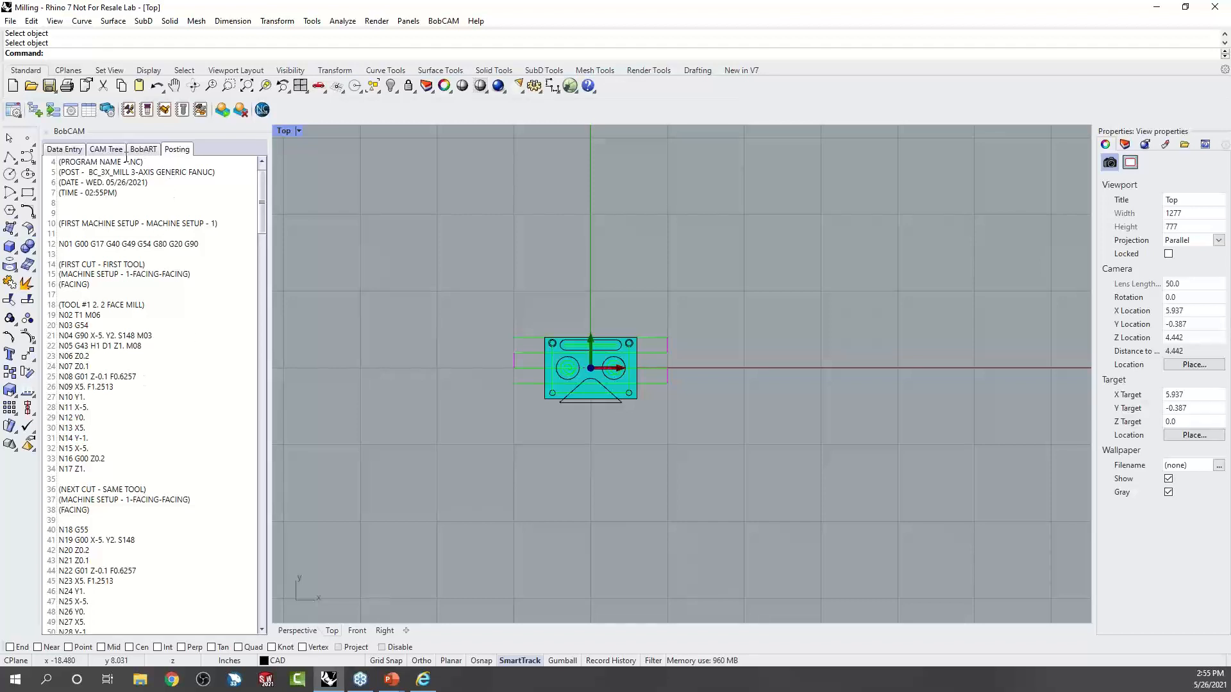
Start a Probing feature on Machine Setup - 1 and review the Non-Contact Tool Setter strategy's cycles, leaving Tool Length selected.
{"action": "left_click", "coordinate": [106, 149]}
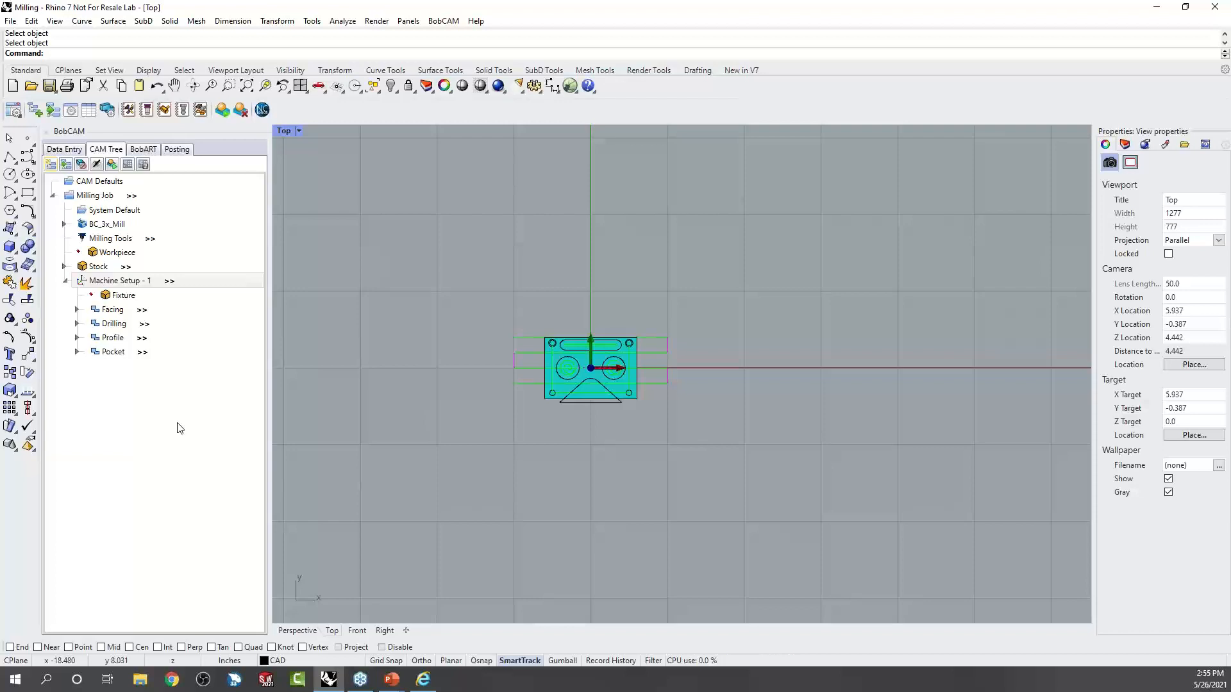
{"action": "right_click", "coordinate": [132, 284]}
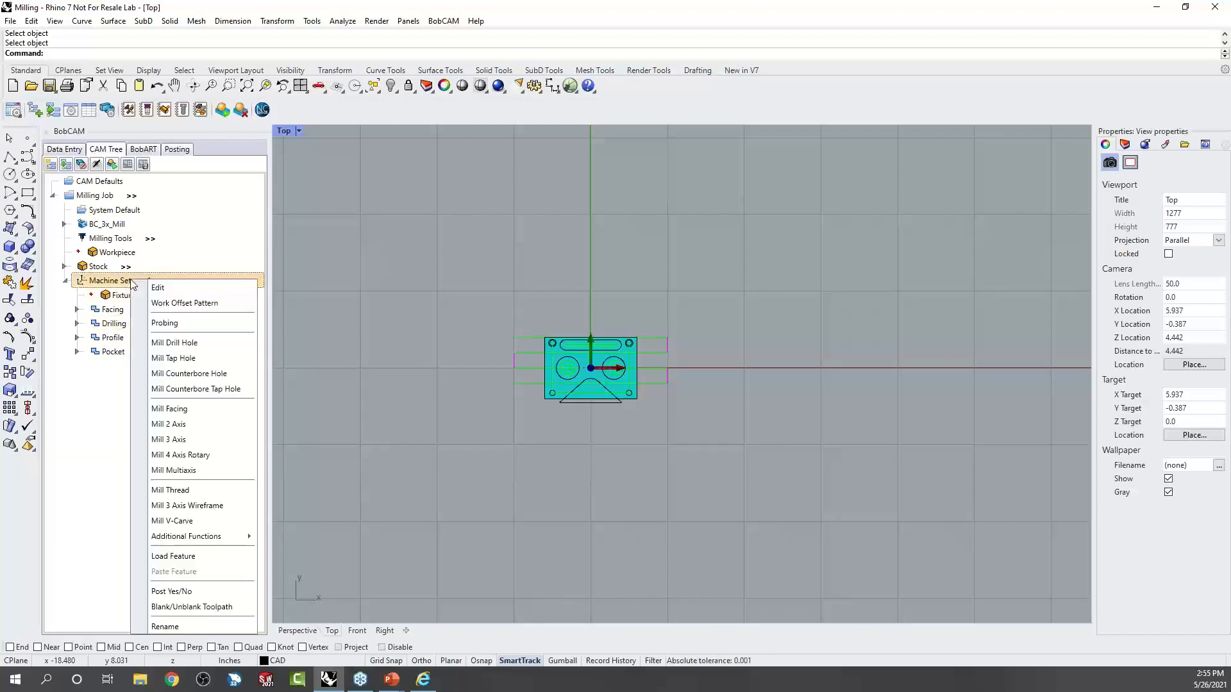
{"action": "left_click", "coordinate": [196, 326]}
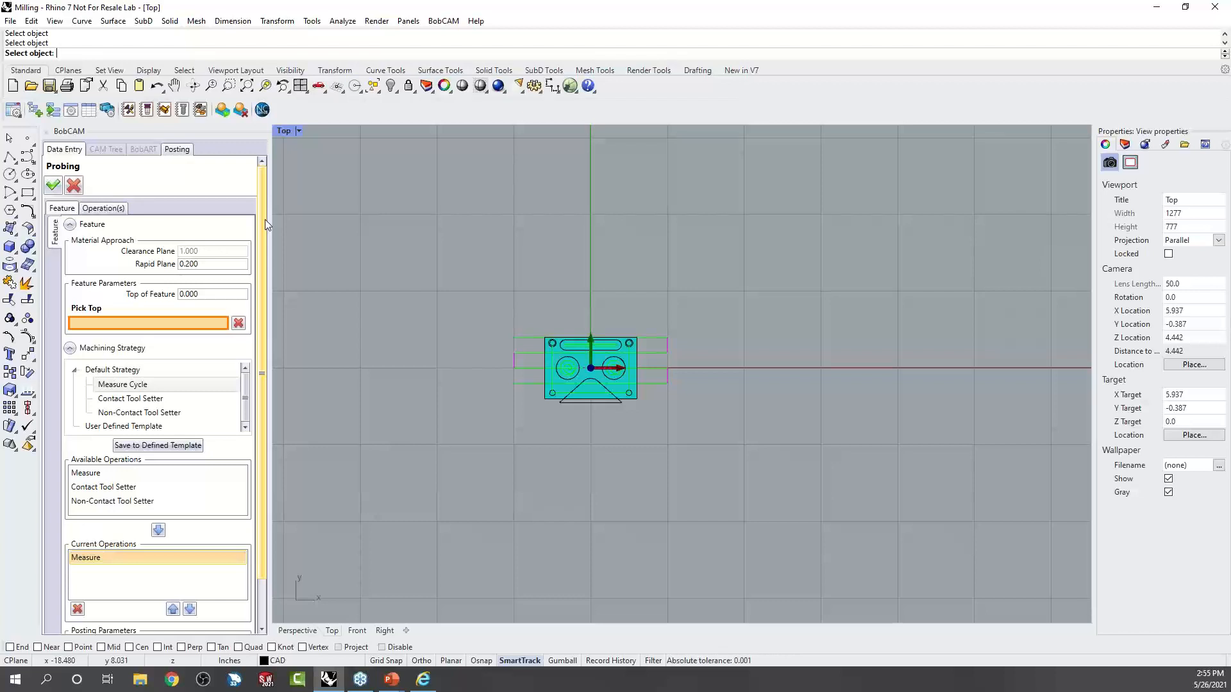
{"action": "left_click_drag", "start_coordinate": [263, 221], "coordinate": [262, 208]}
{"action": "left_click_drag", "start_coordinate": [247, 391], "coordinate": [244, 392]}
{"action": "left_click", "coordinate": [219, 414]}
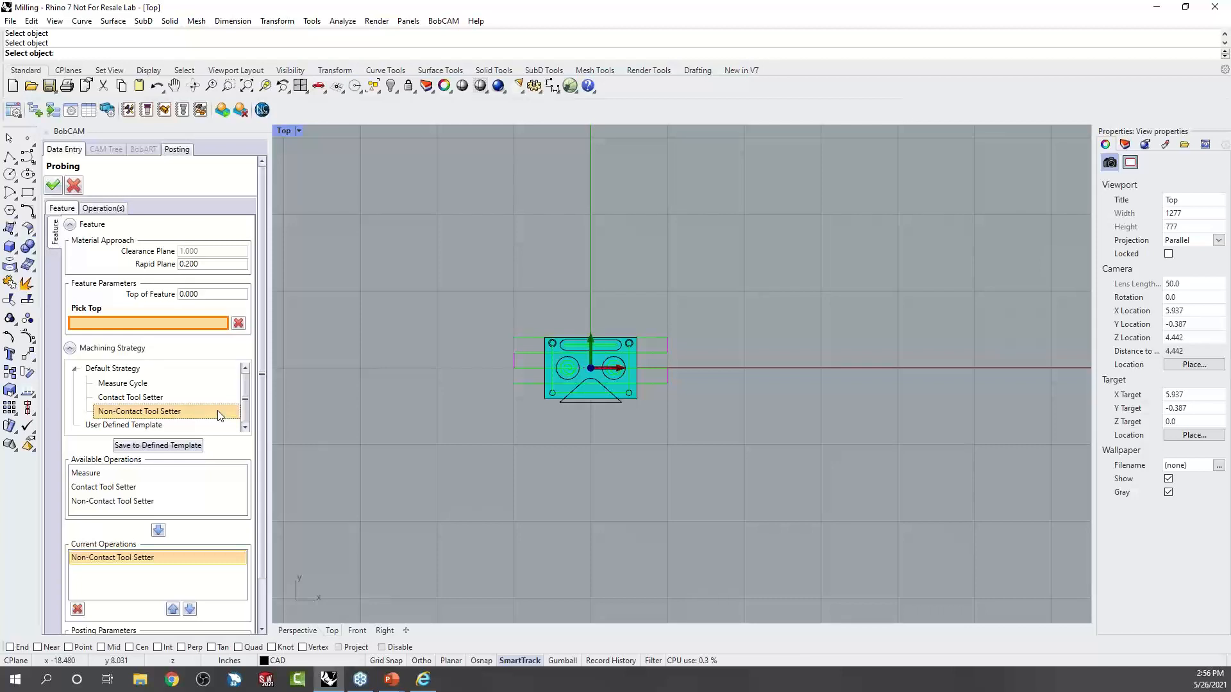
{"action": "left_click", "coordinate": [105, 211]}
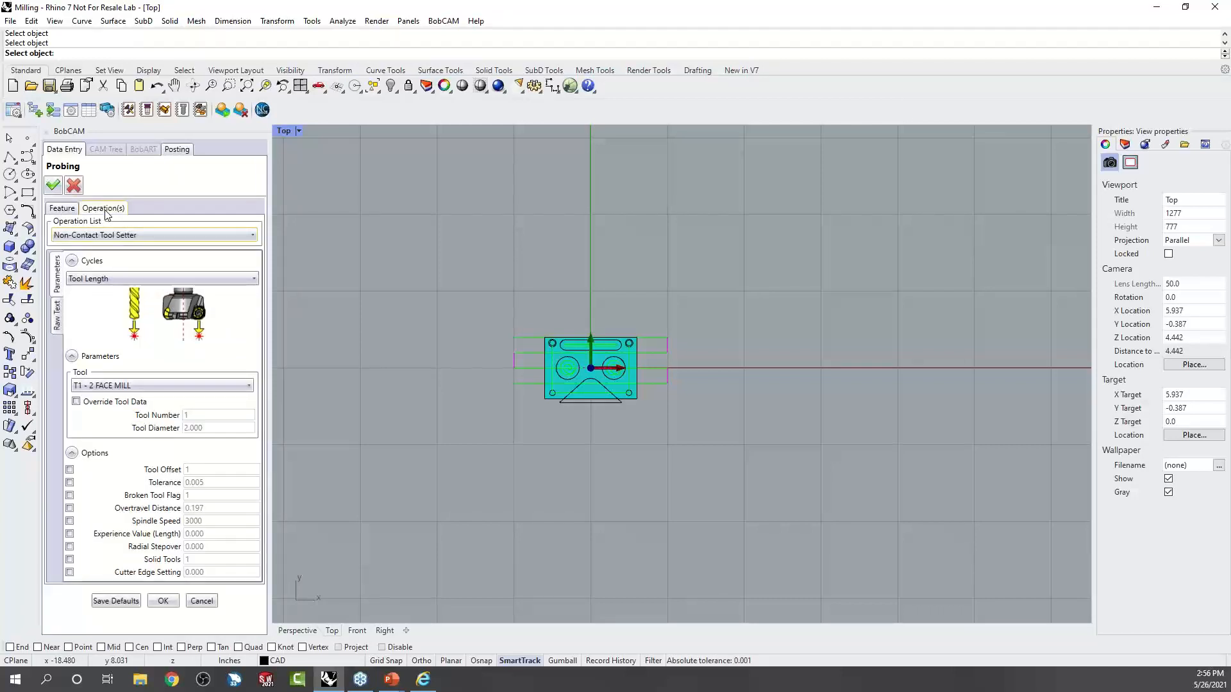
{"action": "left_click", "coordinate": [155, 277]}
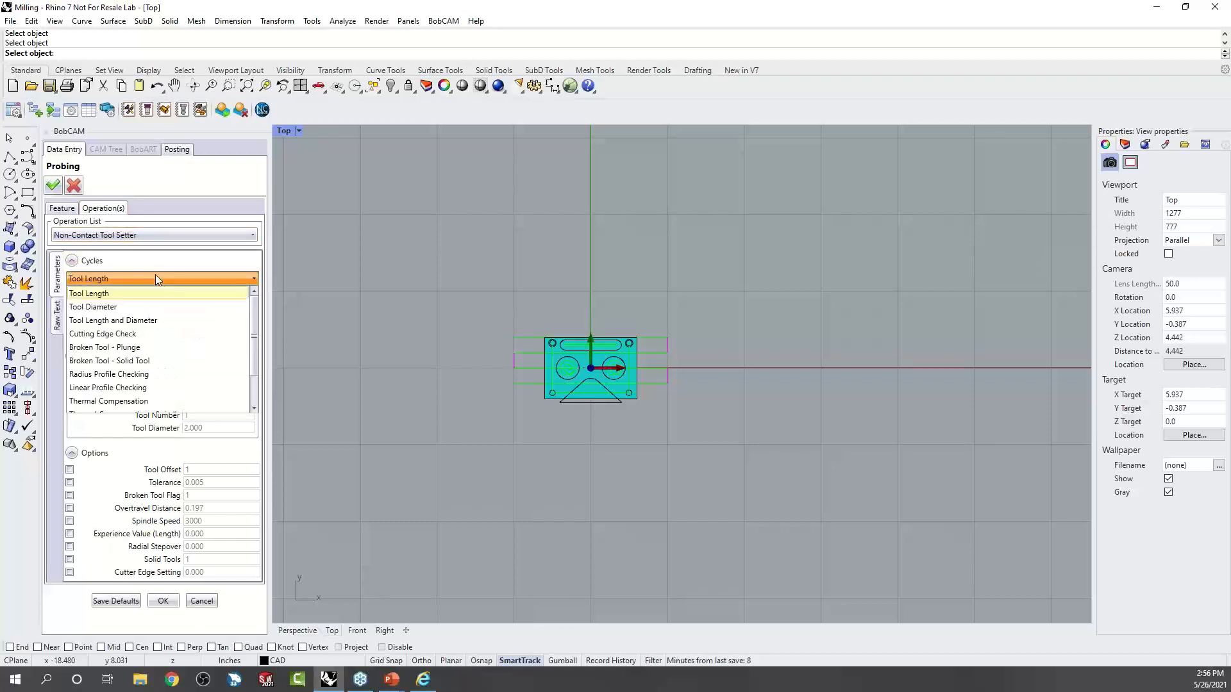
{"action": "left_click", "coordinate": [186, 293]}
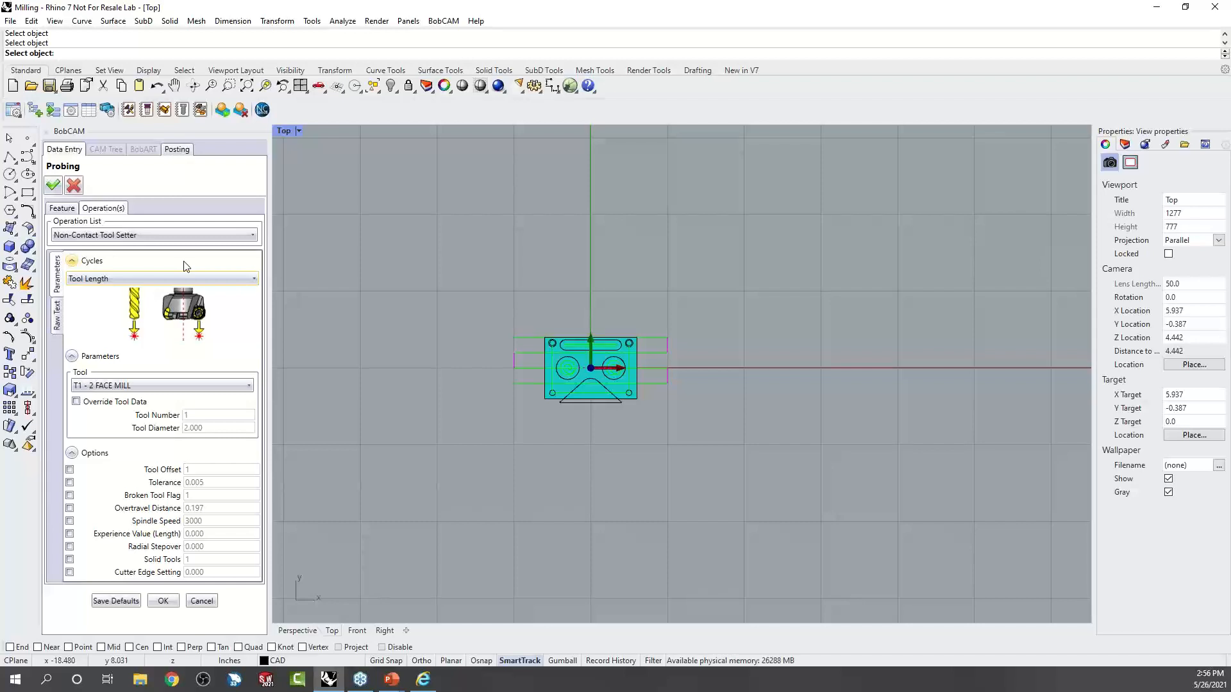
Switch the probing strategy to Measure Cycle and choose X Single Surface in the Measure operation's parameters.
{"action": "left_click", "coordinate": [62, 209]}
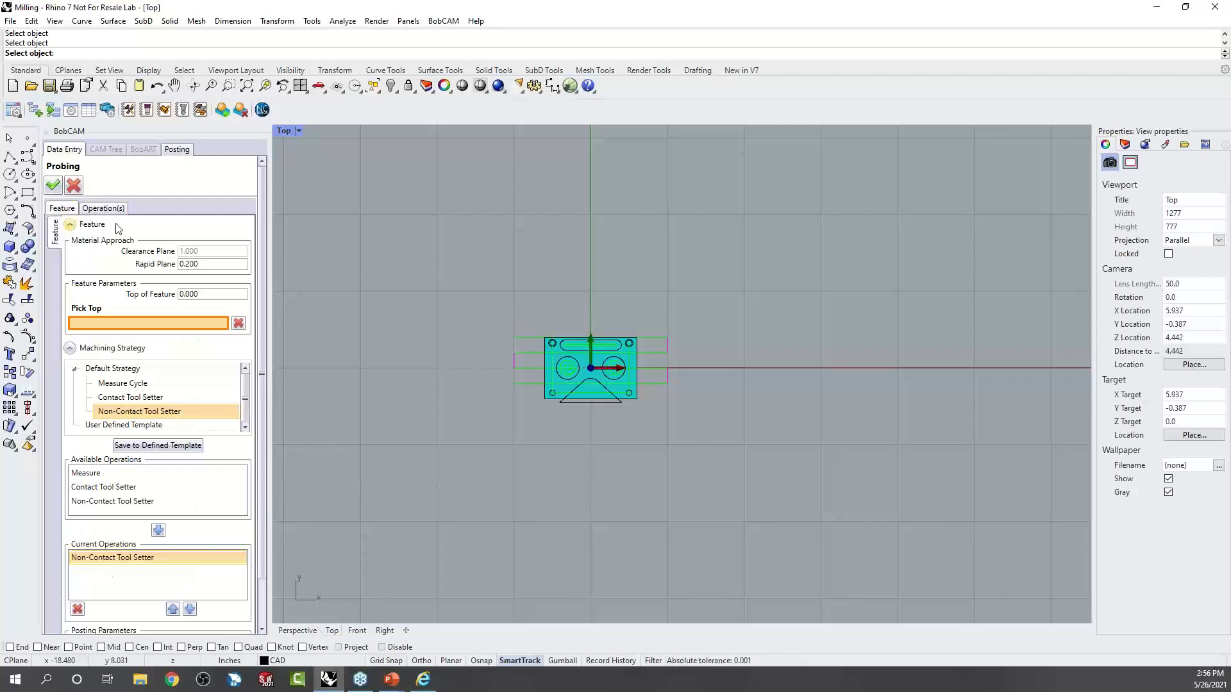
{"action": "left_click", "coordinate": [130, 385]}
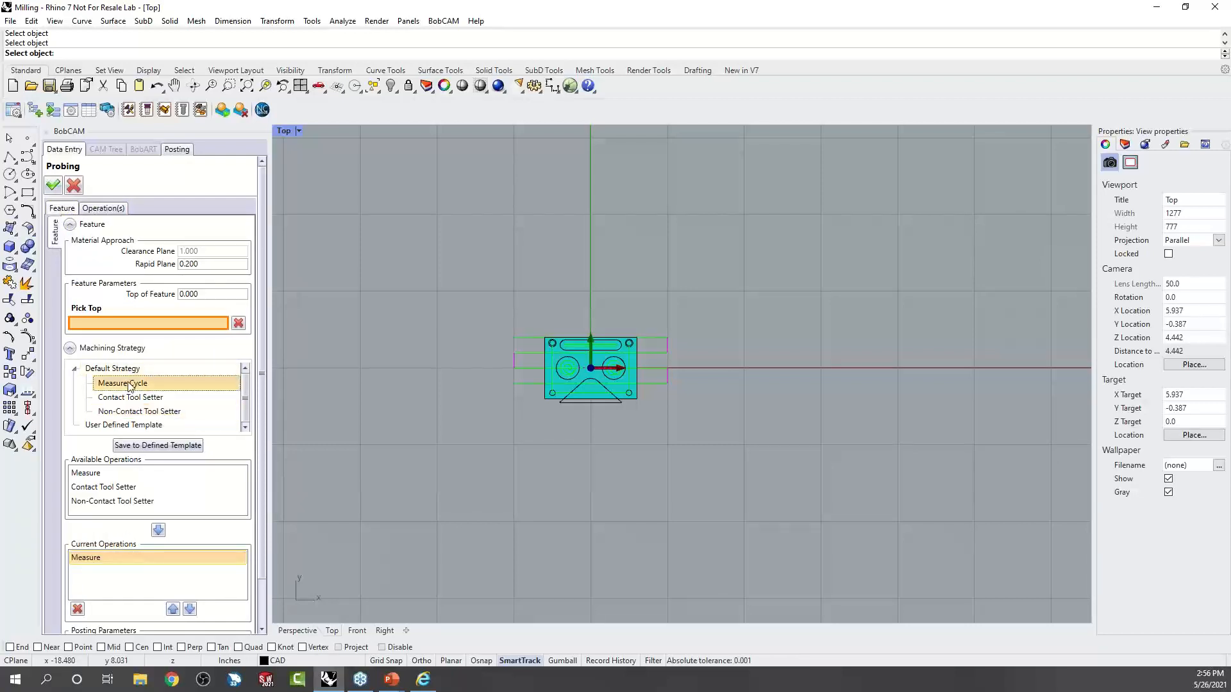
{"action": "left_click", "coordinate": [110, 209]}
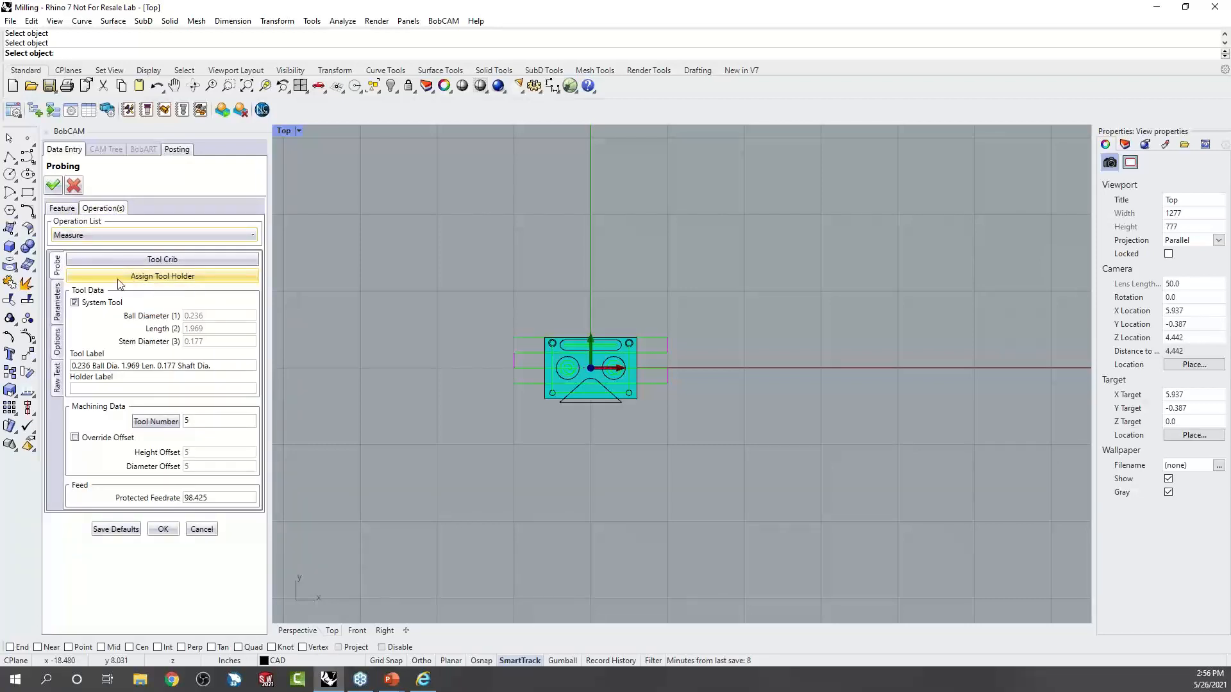
{"action": "left_click", "coordinate": [60, 301]}
{"action": "left_click", "coordinate": [121, 347]}
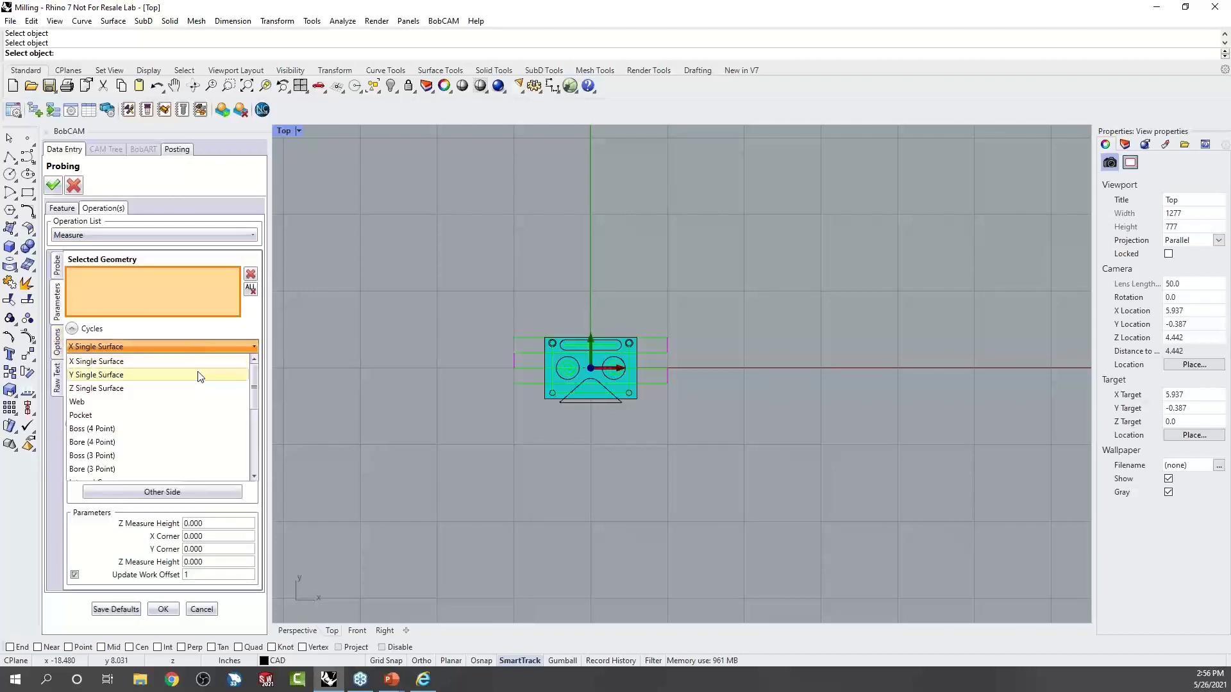
{"action": "left_click", "coordinate": [197, 362]}
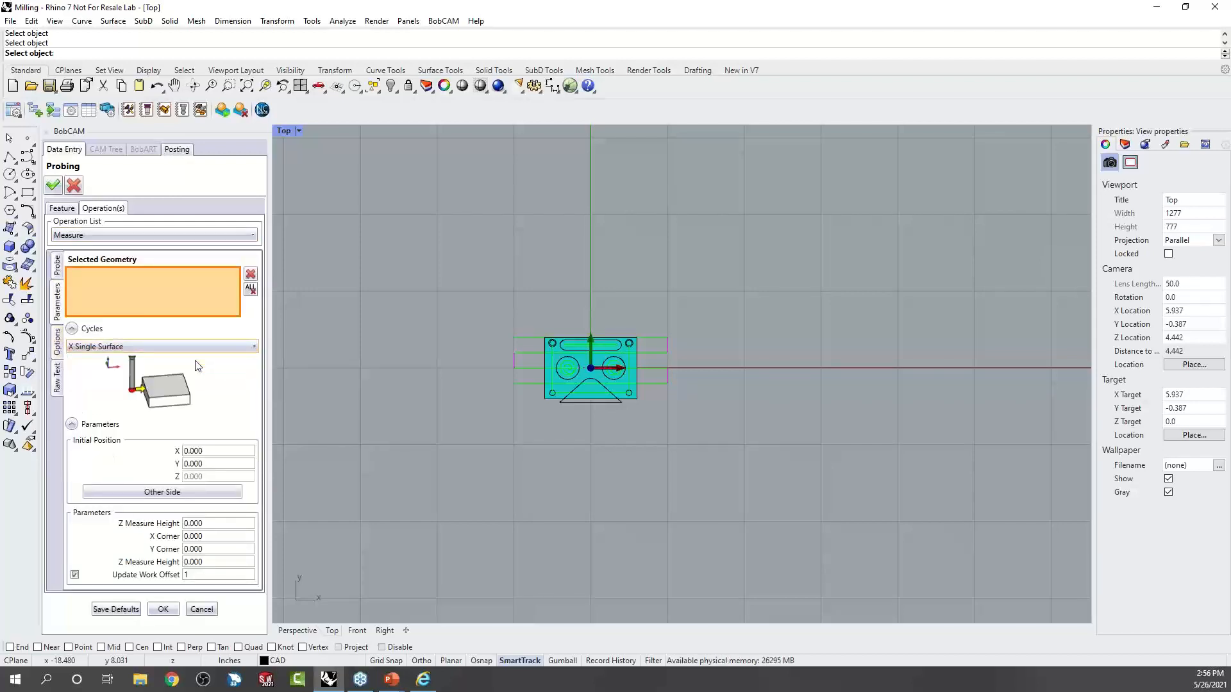
Review the Measure operation's probing cycles from Z Single Surface through Angled Surface in XYZ Plane, leaving 5-point Rectangle External selected.
{"action": "key", "text": "Down"}
{"action": "key", "text": "Down"}
{"action": "key", "text": "Down"}
{"action": "key", "text": "Down"}
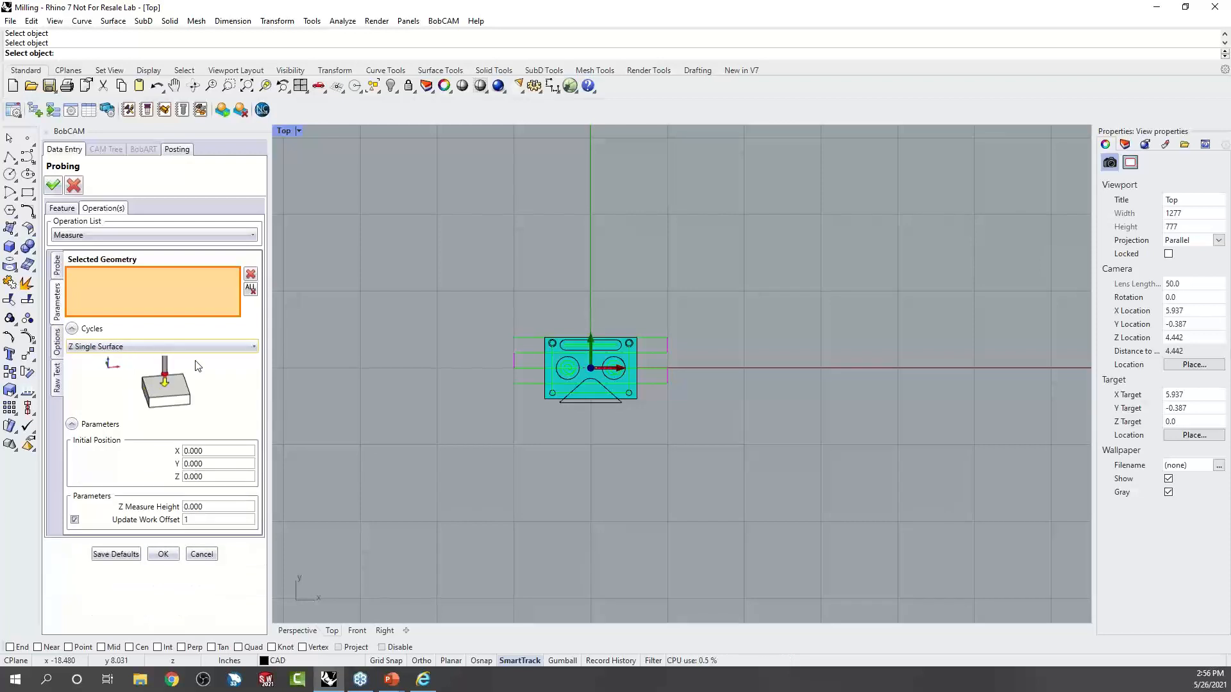
{"action": "key", "text": "Down"}
{"action": "key", "text": "Down"}
{"action": "key", "text": "Down"}
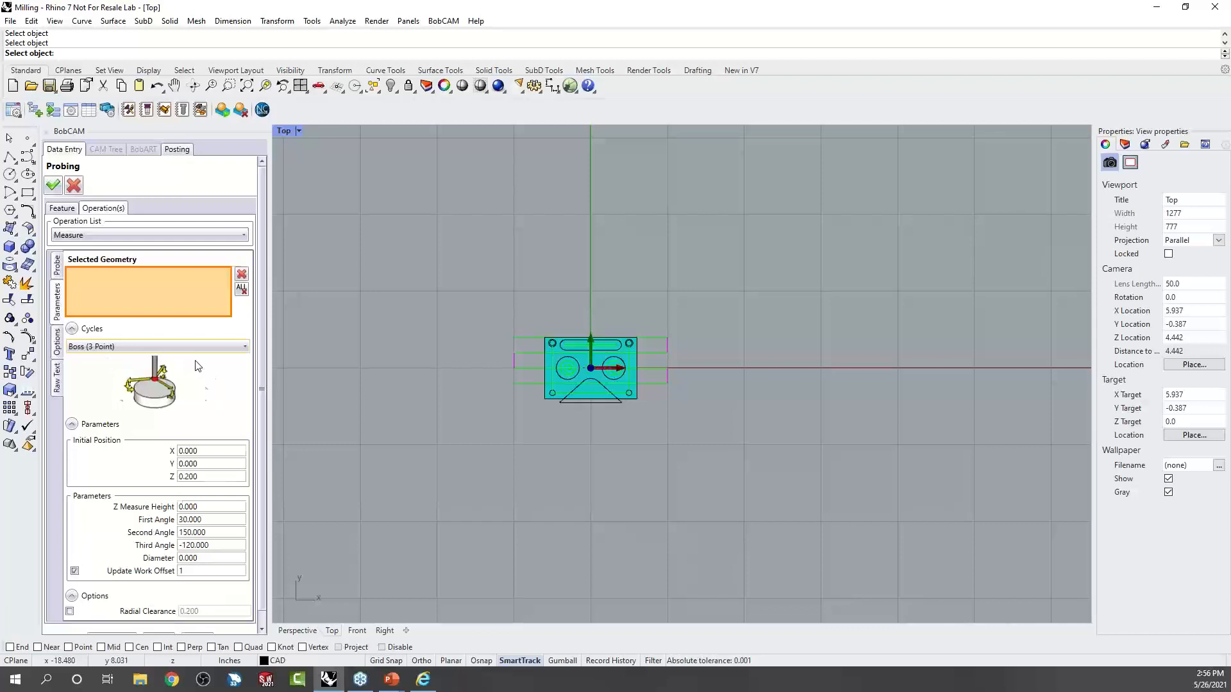
{"action": "key", "text": "Down"}
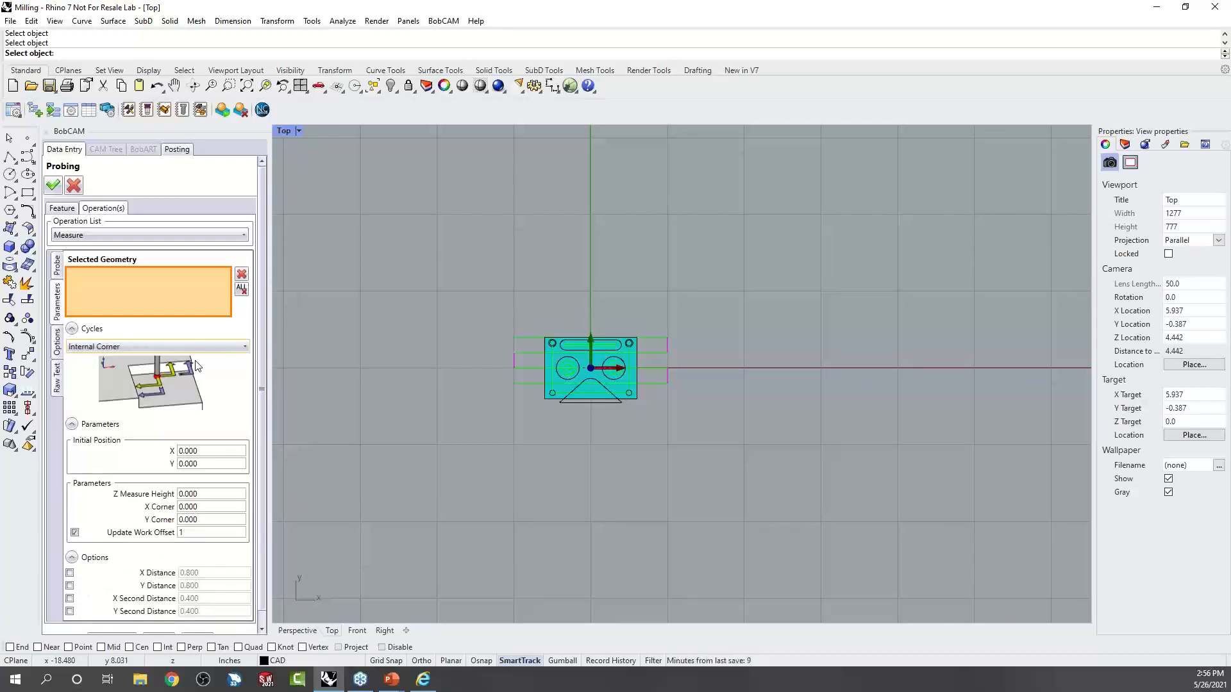
{"action": "key", "text": "Down"}
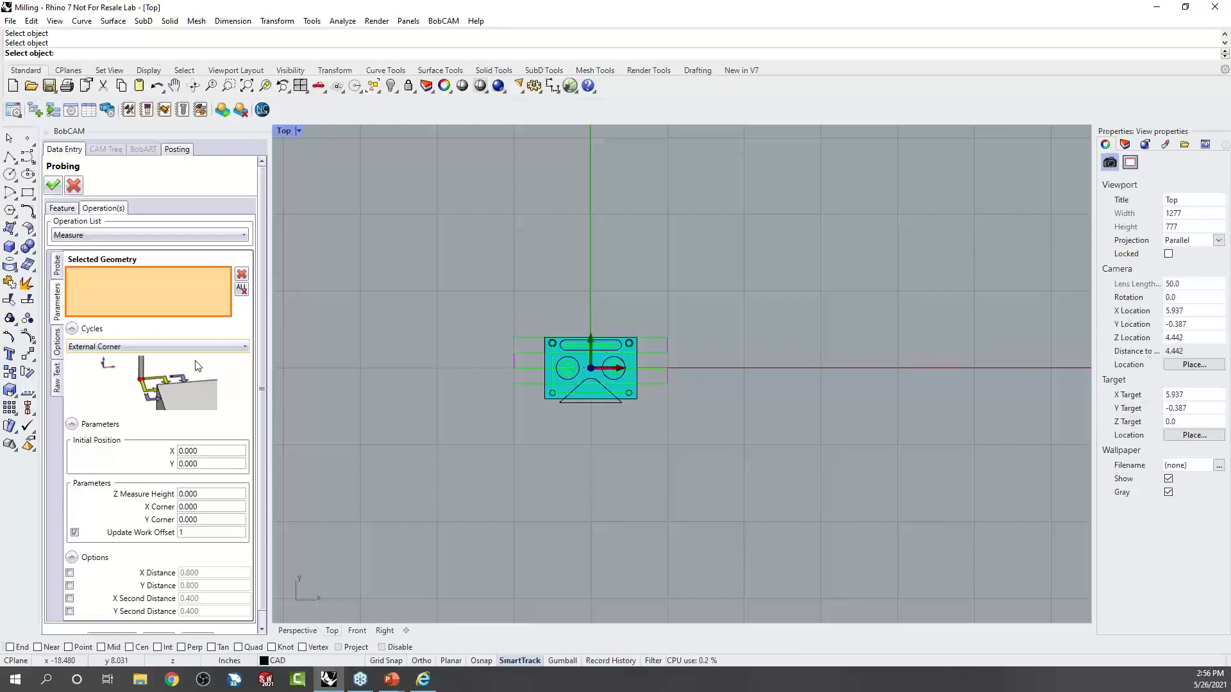
{"action": "key", "text": "Down"}
{"action": "key", "text": "Down"}
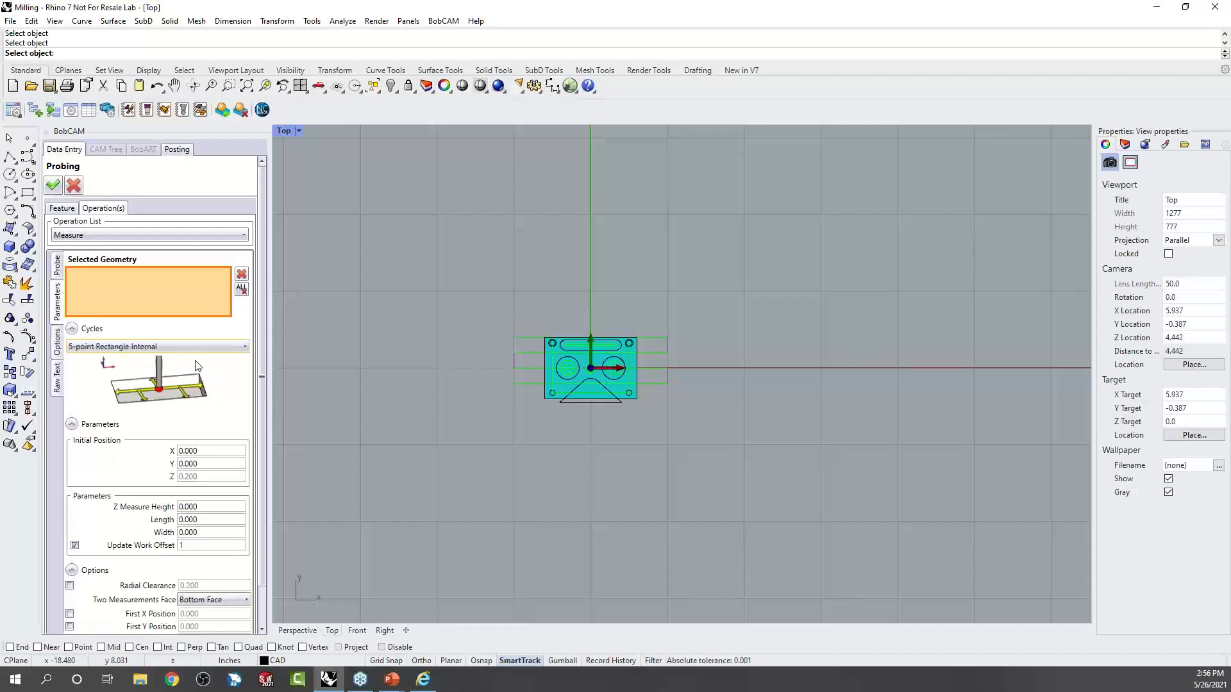
{"action": "key", "text": "Down"}
{"action": "key", "text": "Down"}
{"action": "key", "text": "Down"}
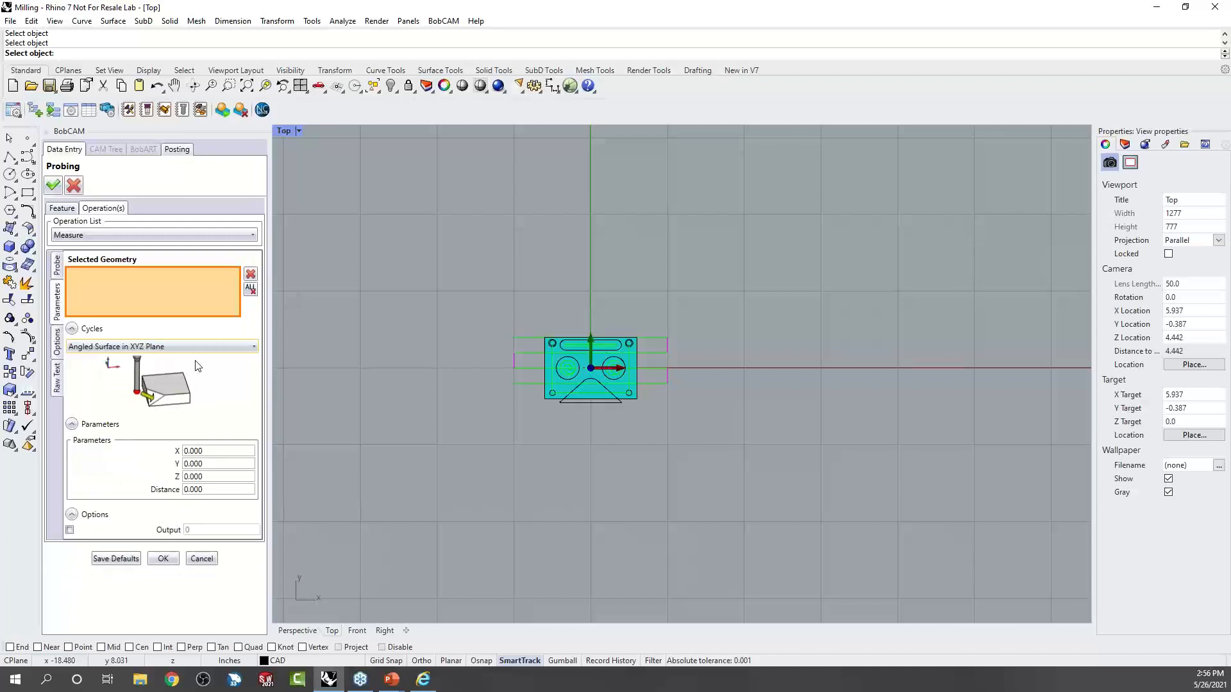
{"action": "key", "text": "Down"}
{"action": "key", "text": "Up"}
{"action": "key", "text": "Up"}
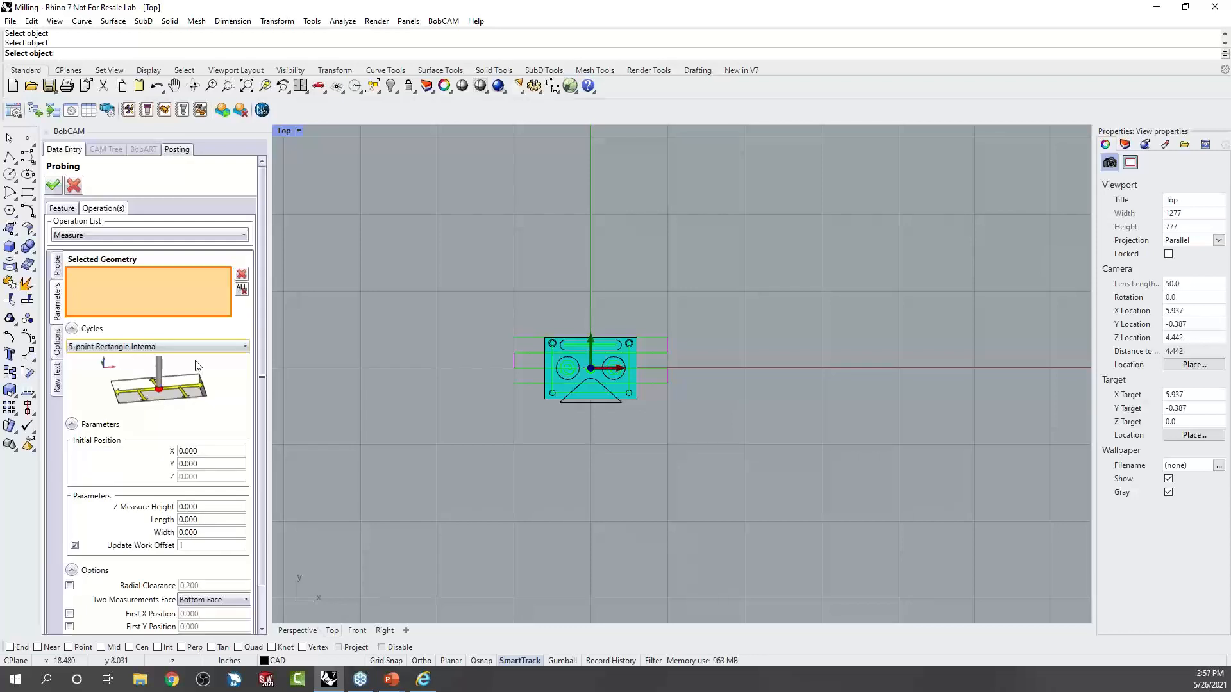
{"action": "key", "text": "Up"}
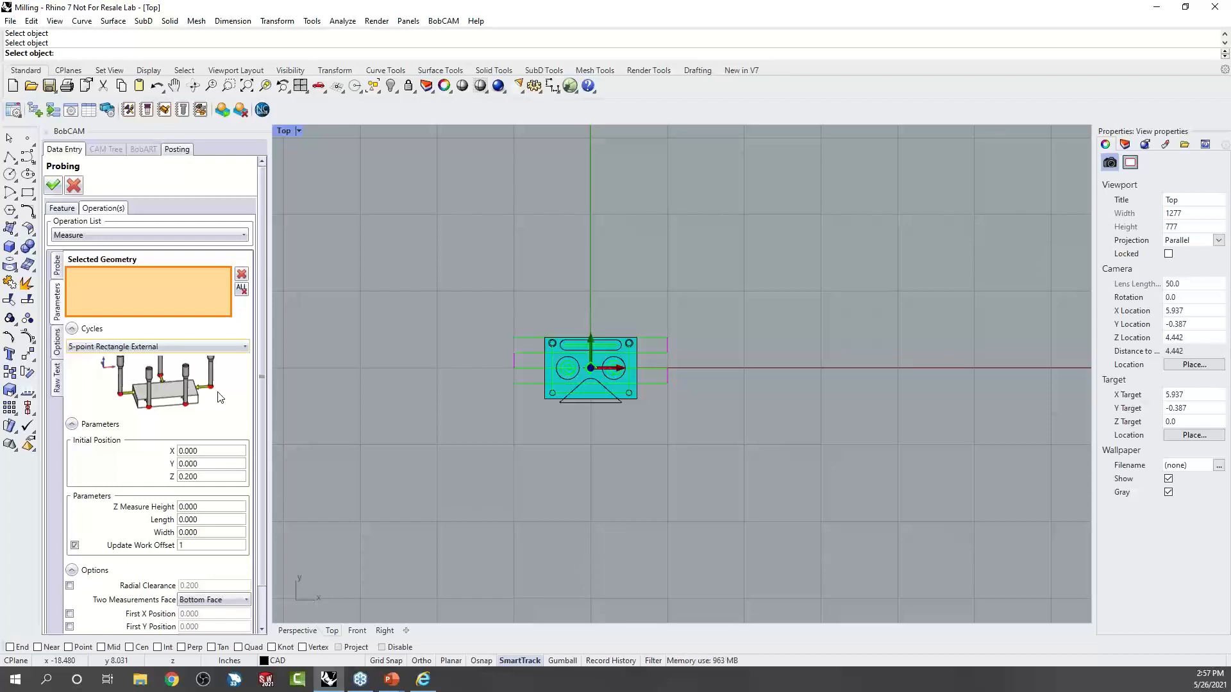
Check the Measure operation's probe tool data and the feature settings, and cancel the Probing feature.
{"action": "left_click", "coordinate": [57, 265]}
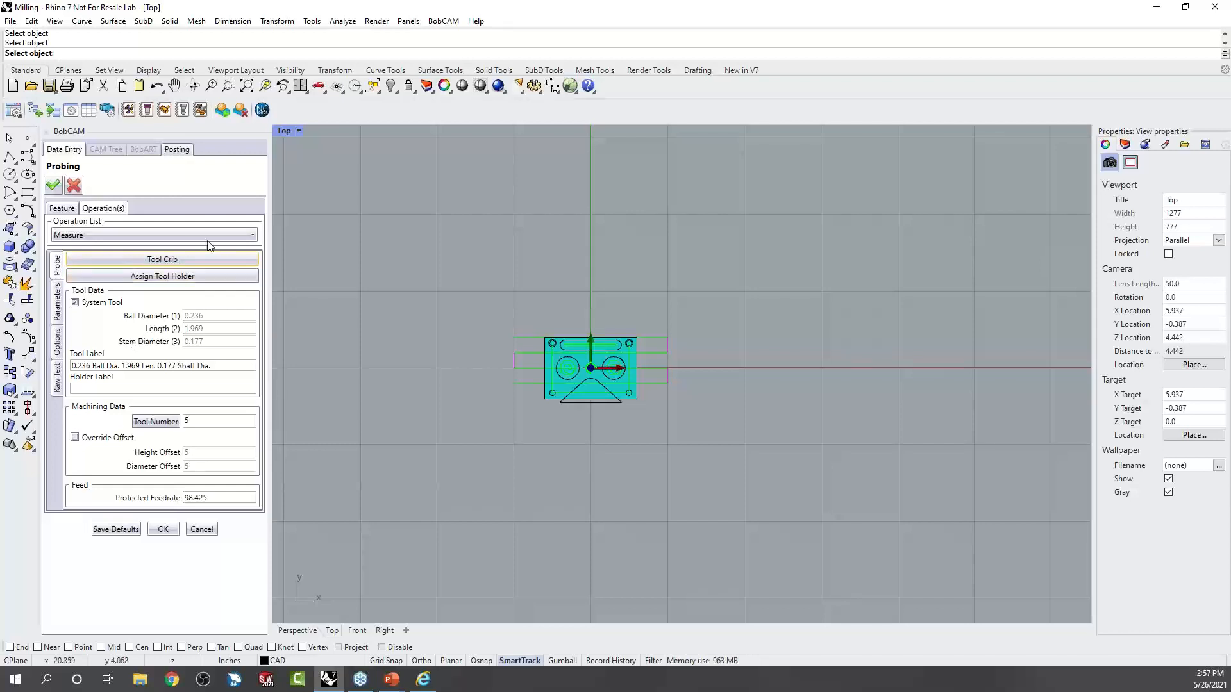
{"action": "left_click", "coordinate": [62, 209]}
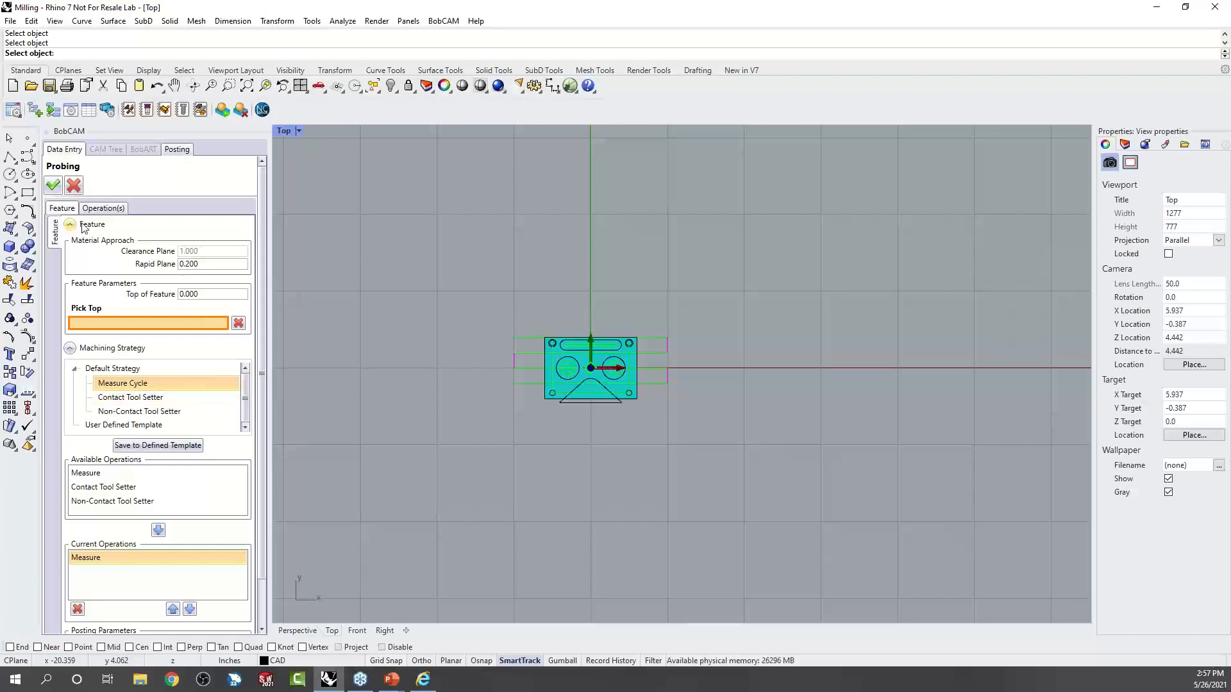
{"action": "left_click", "coordinate": [76, 186]}
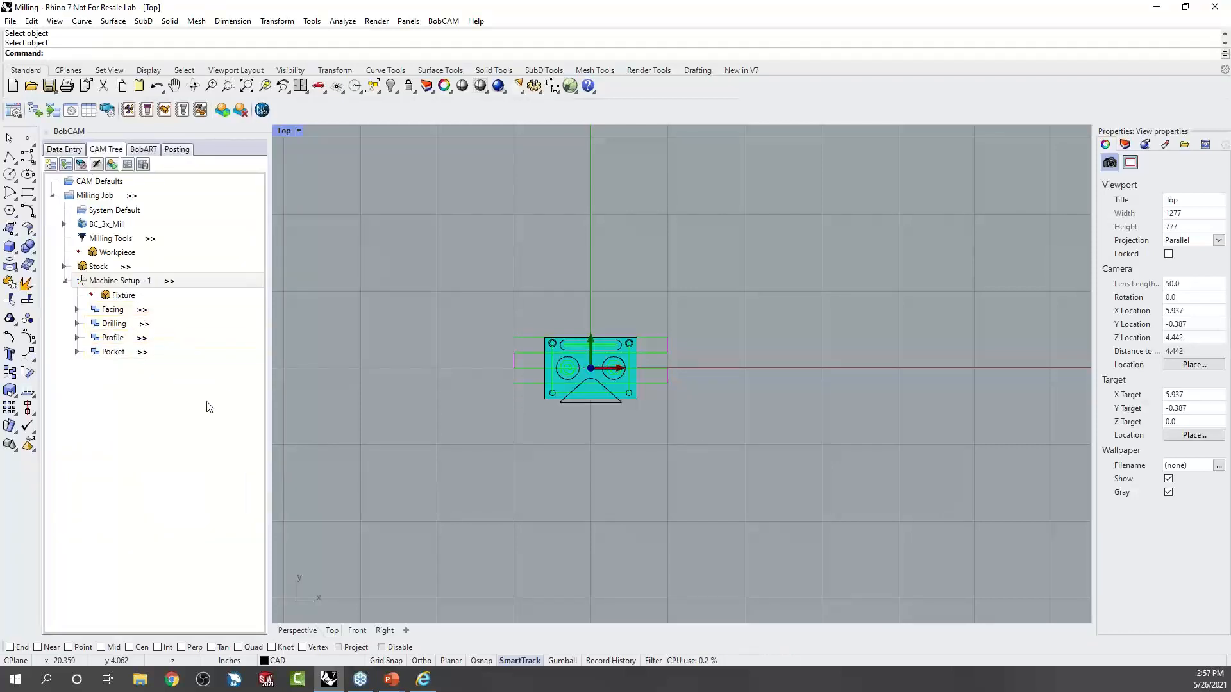
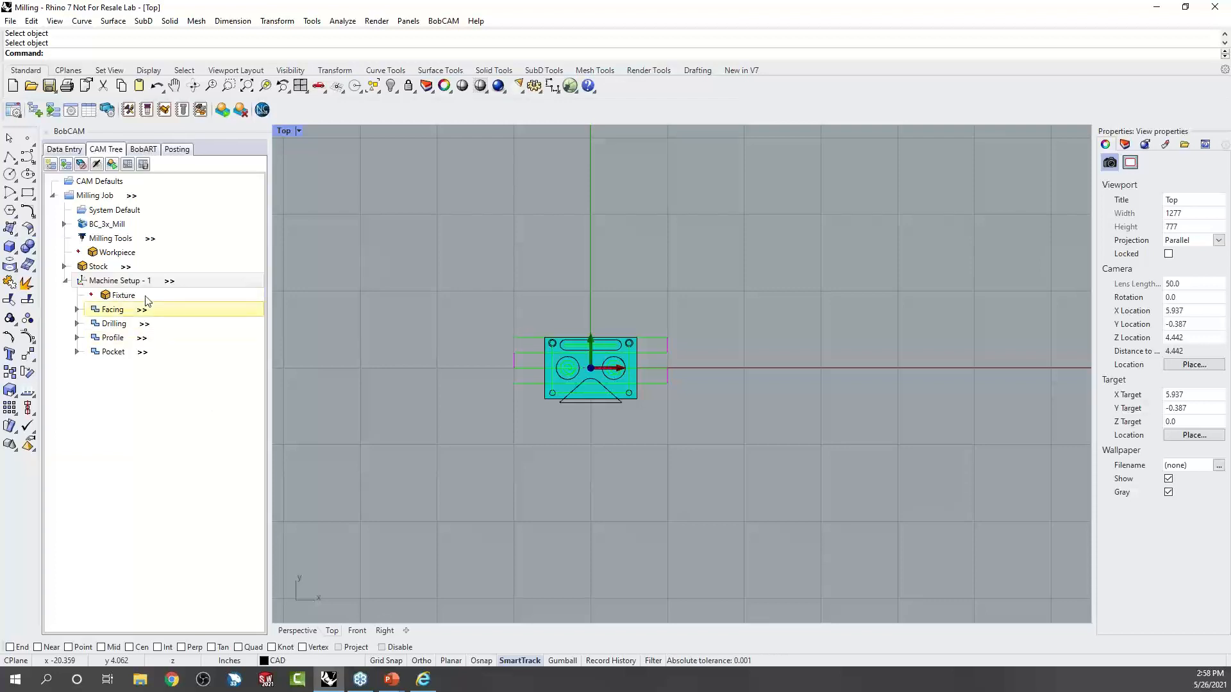
Open the Turning DXF file from the BFR- Demo Files folder without saving the changes to Milling.
{"action": "left_click", "coordinate": [31, 85]}
{"action": "left_click", "coordinate": [619, 367]}
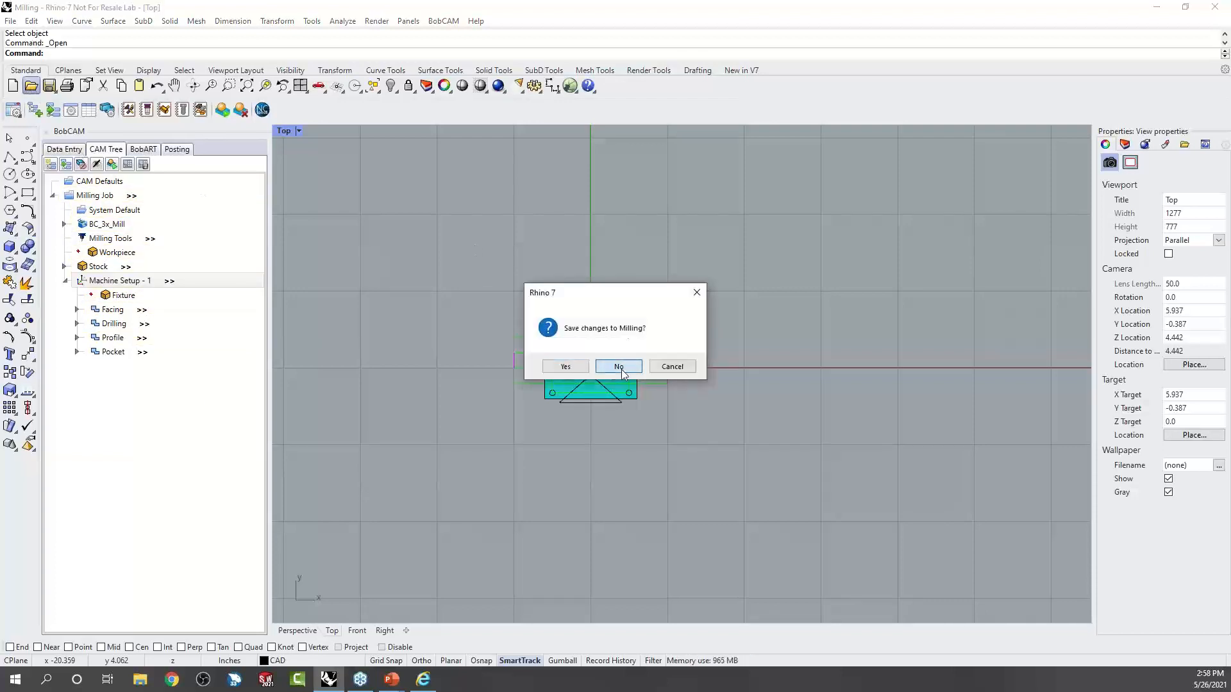
{"action": "double_click", "coordinate": [167, 135]}
{"action": "left_click", "coordinate": [570, 452]}
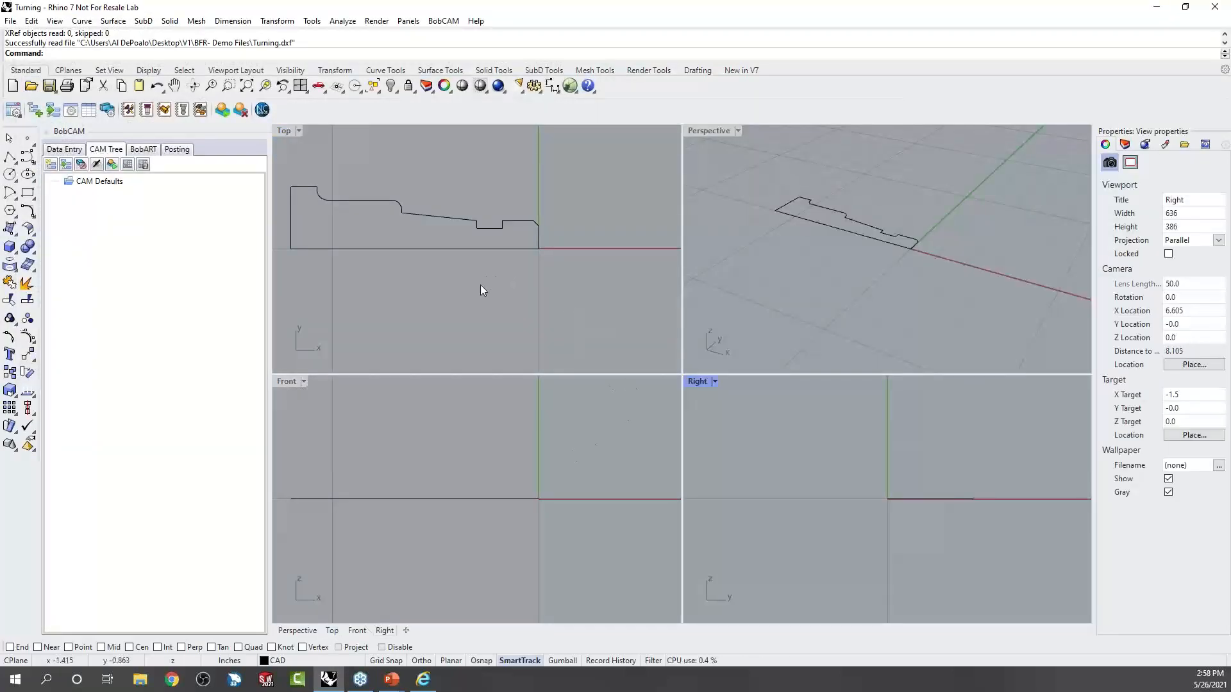
Create a Turning job on the BC_2x_Lathe machine with the System Default template, leaving the workpiece geometry empty.
{"action": "scroll", "coordinate": [564, 297], "scroll_direction": "down", "scroll_amount": 2}
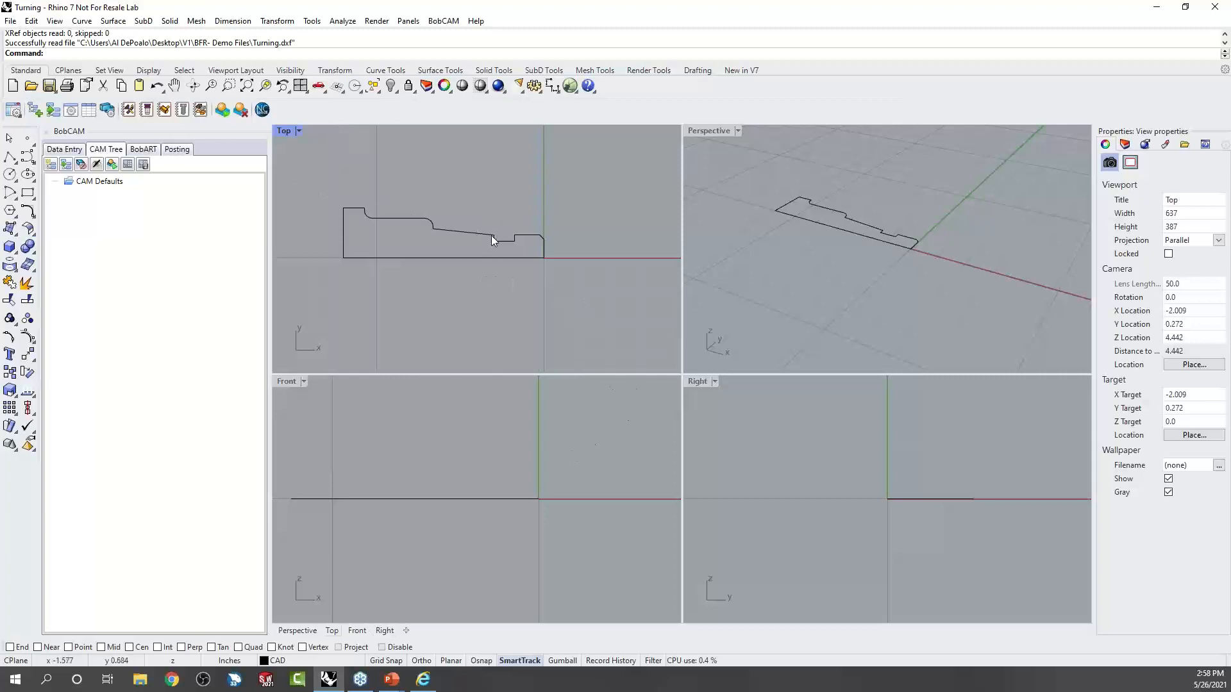
{"action": "scroll", "coordinate": [543, 238], "scroll_direction": "up", "scroll_amount": 3}
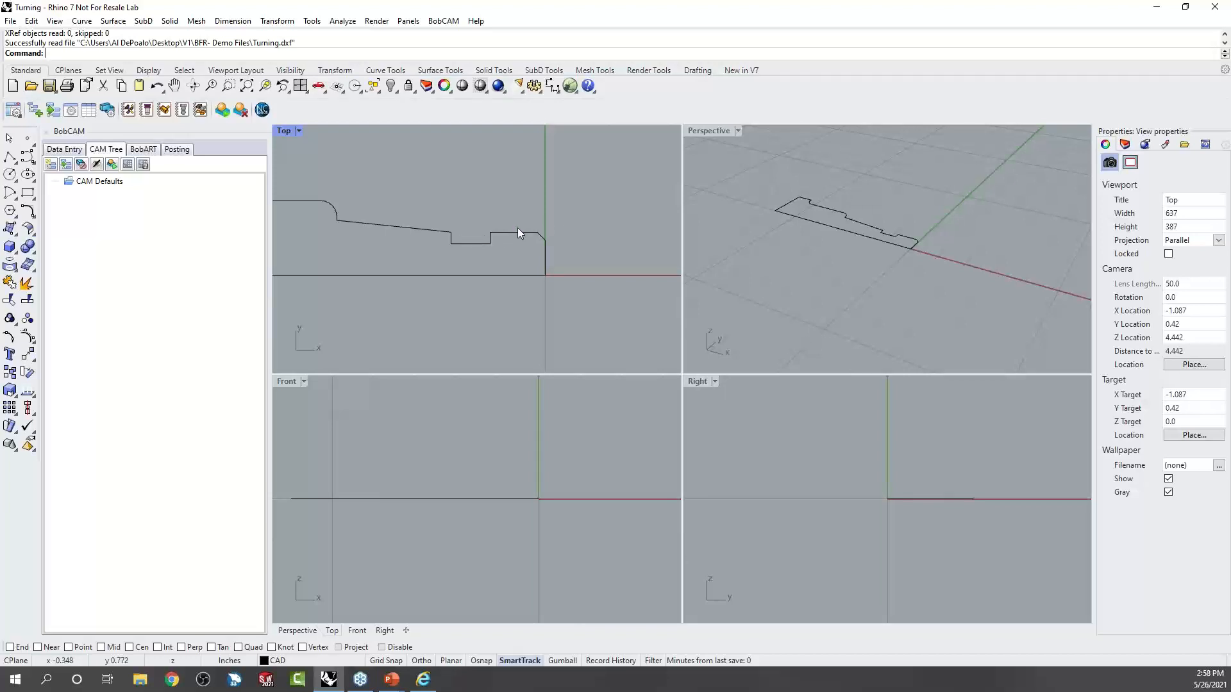
{"action": "right_click", "coordinate": [102, 183]}
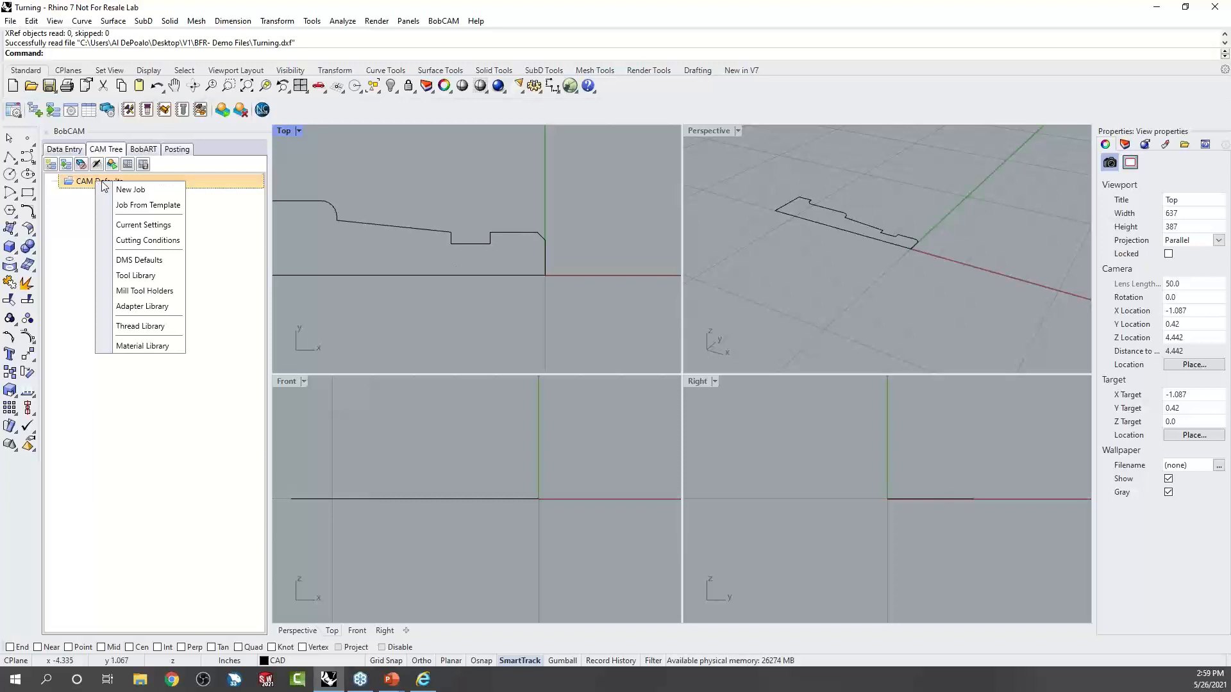
{"action": "left_click", "coordinate": [131, 190]}
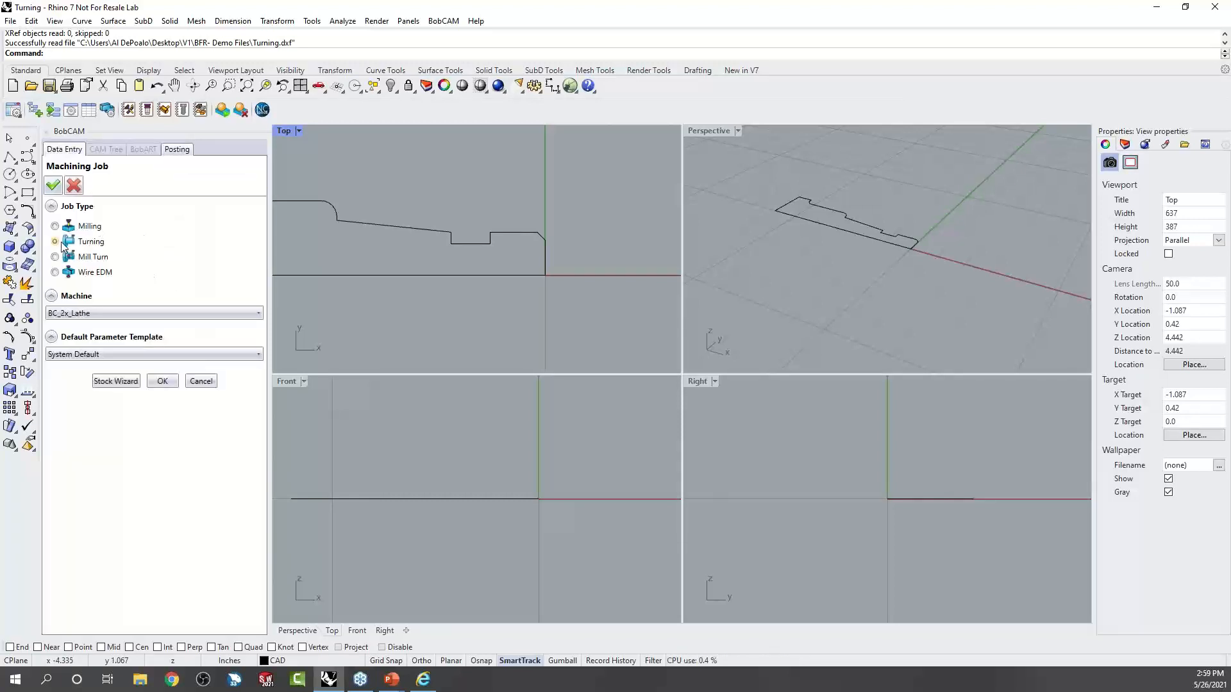
{"action": "left_click", "coordinate": [117, 382]}
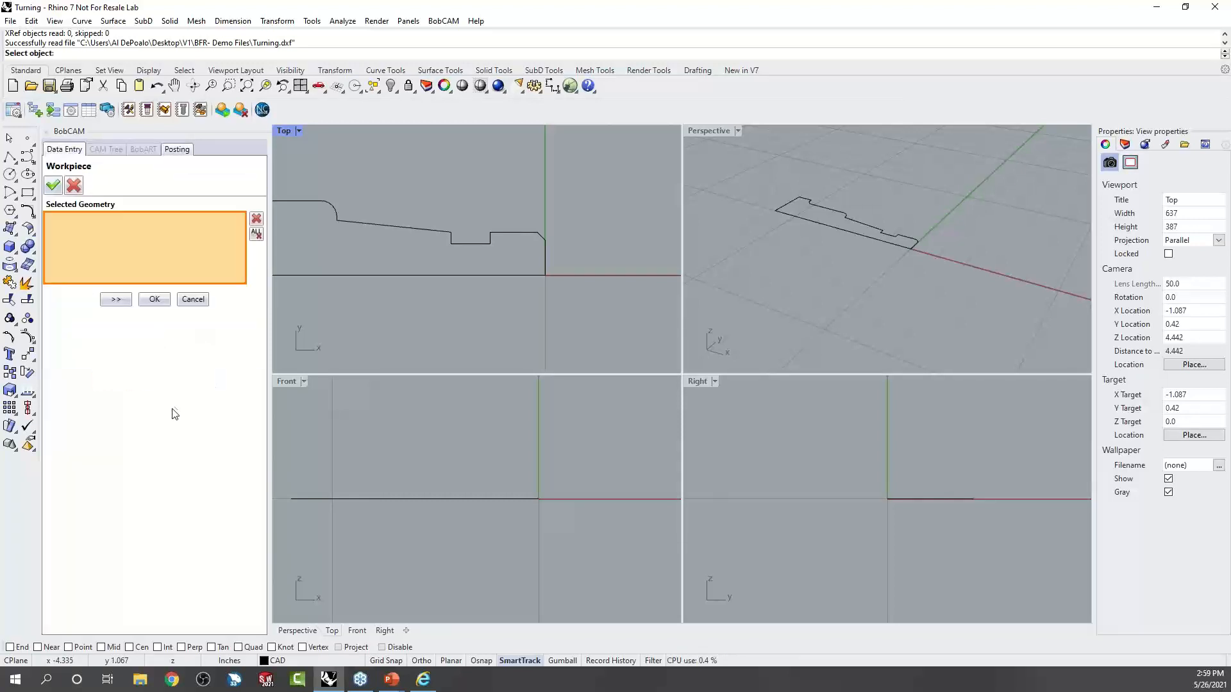
{"action": "left_click", "coordinate": [155, 300]}
Start a Lathe Thread feature on Machine Setup - 1, define the default cylindrical stock it requires, and blank the stock.
{"action": "right_click", "coordinate": [118, 281]}
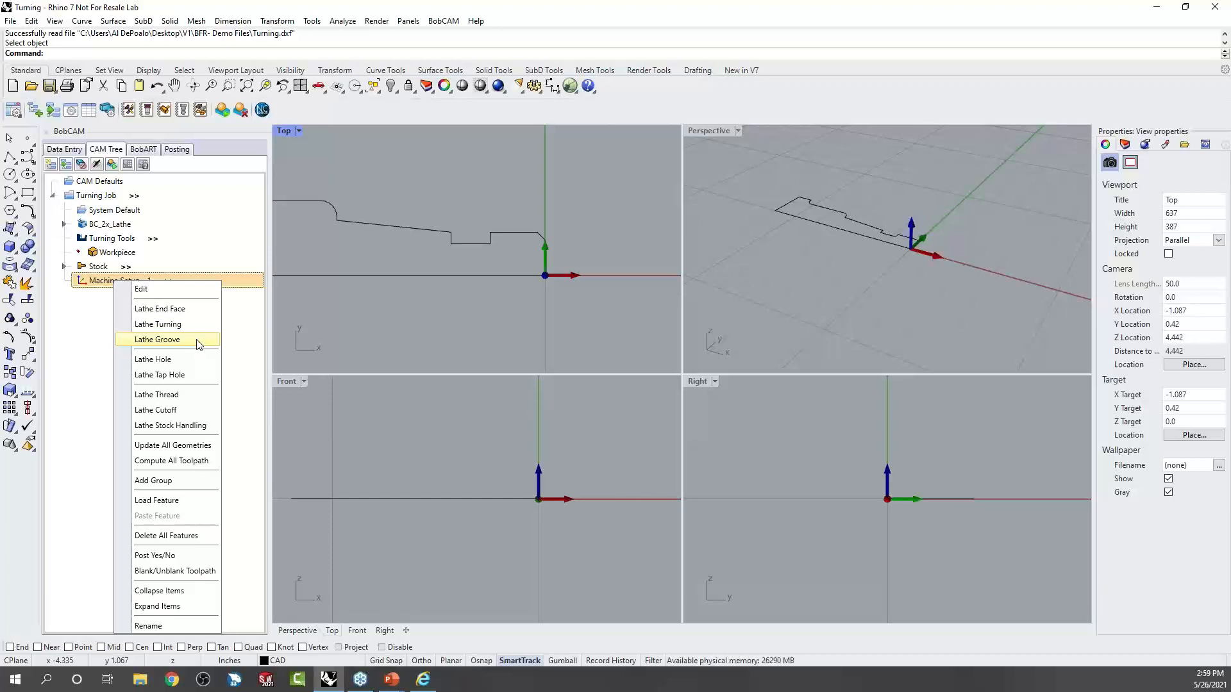
{"action": "left_click", "coordinate": [195, 395]}
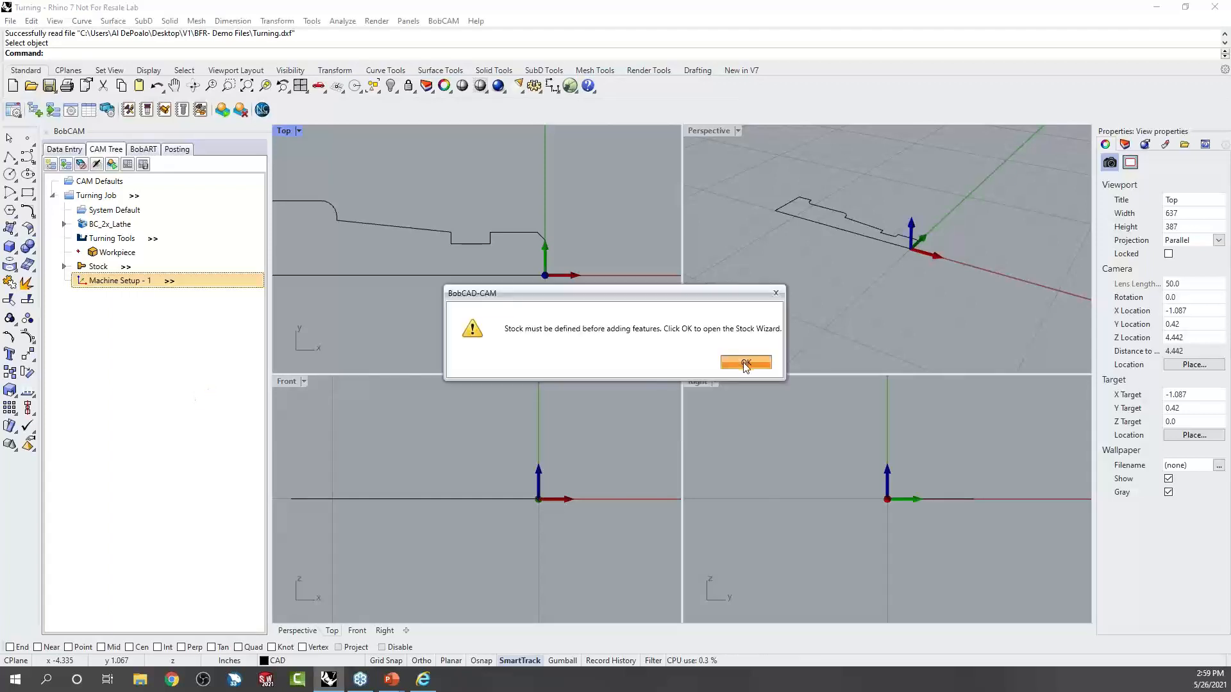
{"action": "left_click", "coordinate": [734, 359]}
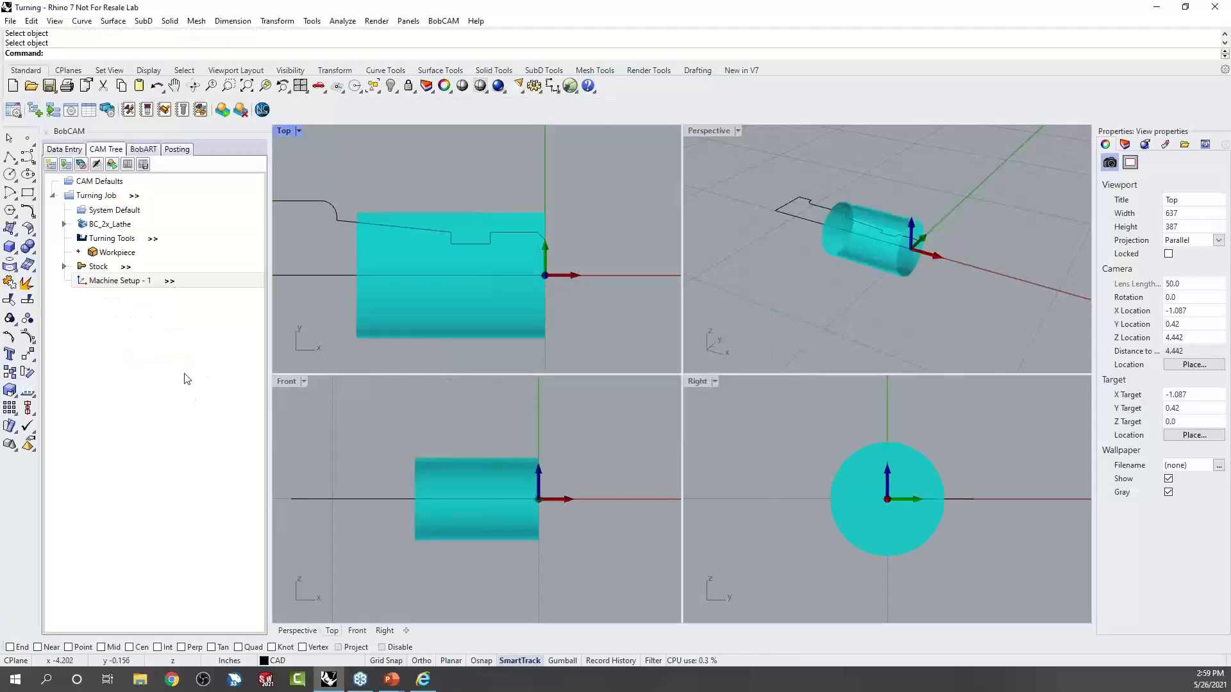
{"action": "right_click", "coordinate": [110, 272]}
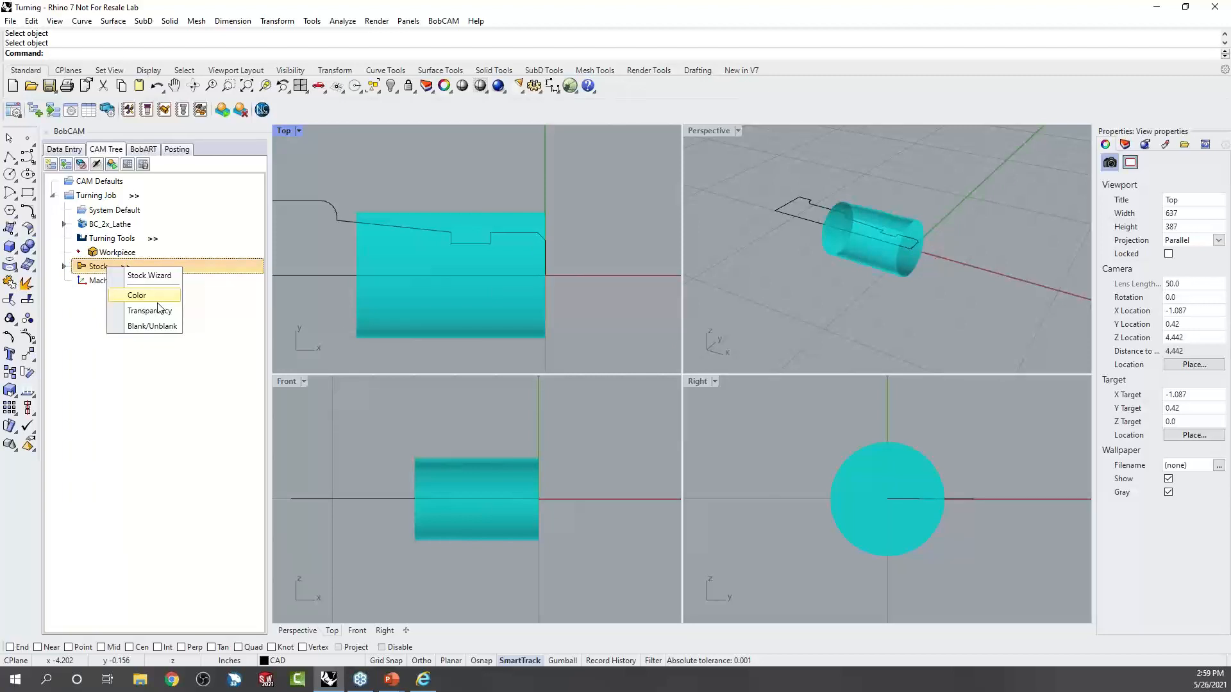
{"action": "left_click", "coordinate": [154, 326]}
Compare the Top Notch and Lay Down thread tool shapes, review the Lathe Thread parameters, and cancel the Lathe Wizard.
{"action": "left_click", "coordinate": [397, 204]}
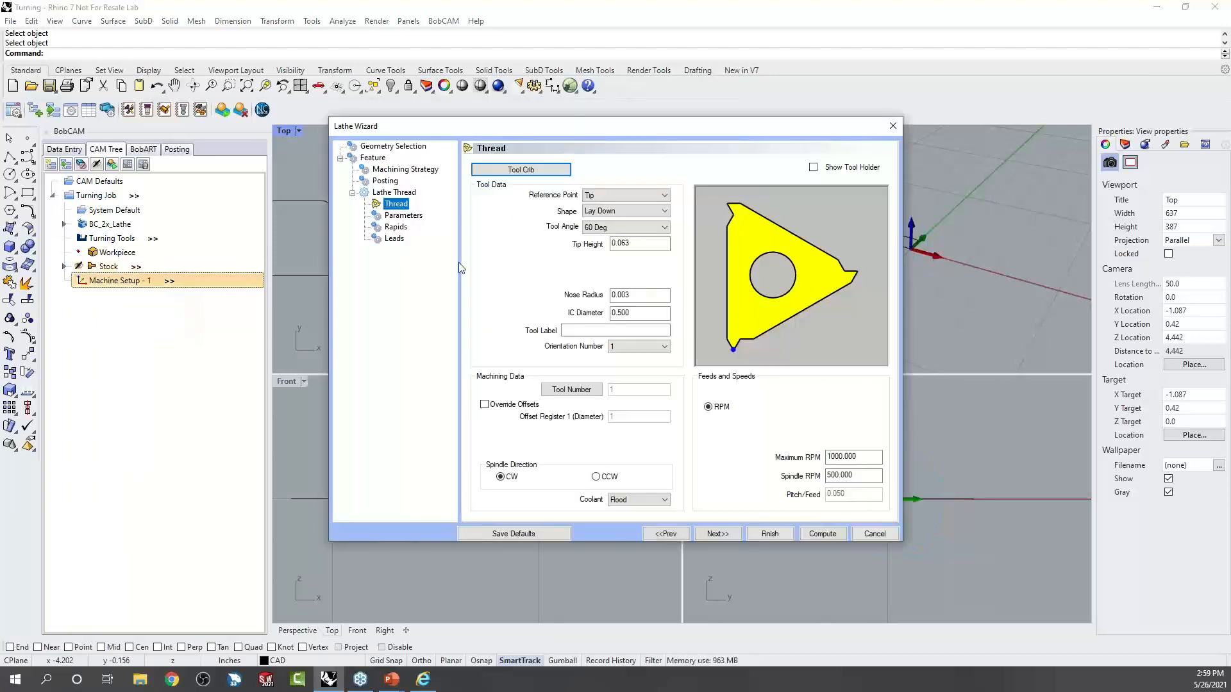
{"action": "left_click", "coordinate": [655, 211]}
{"action": "left_click", "coordinate": [655, 221]}
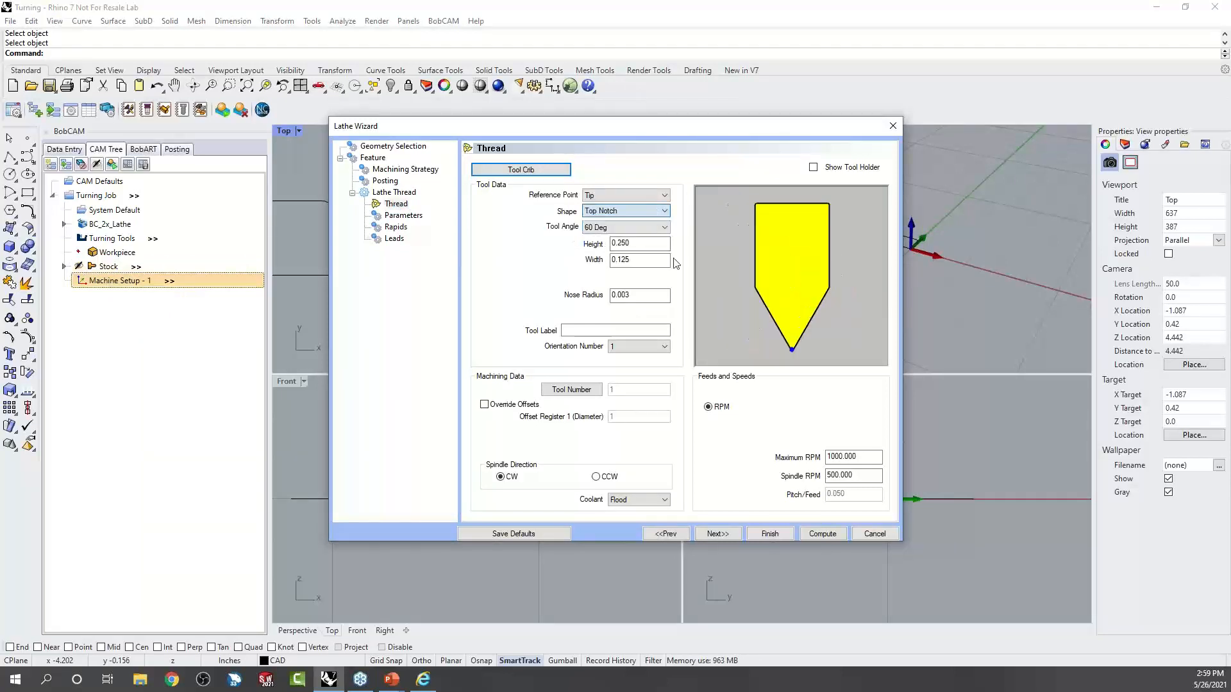
{"action": "left_click", "coordinate": [656, 213]}
{"action": "left_click", "coordinate": [650, 221]}
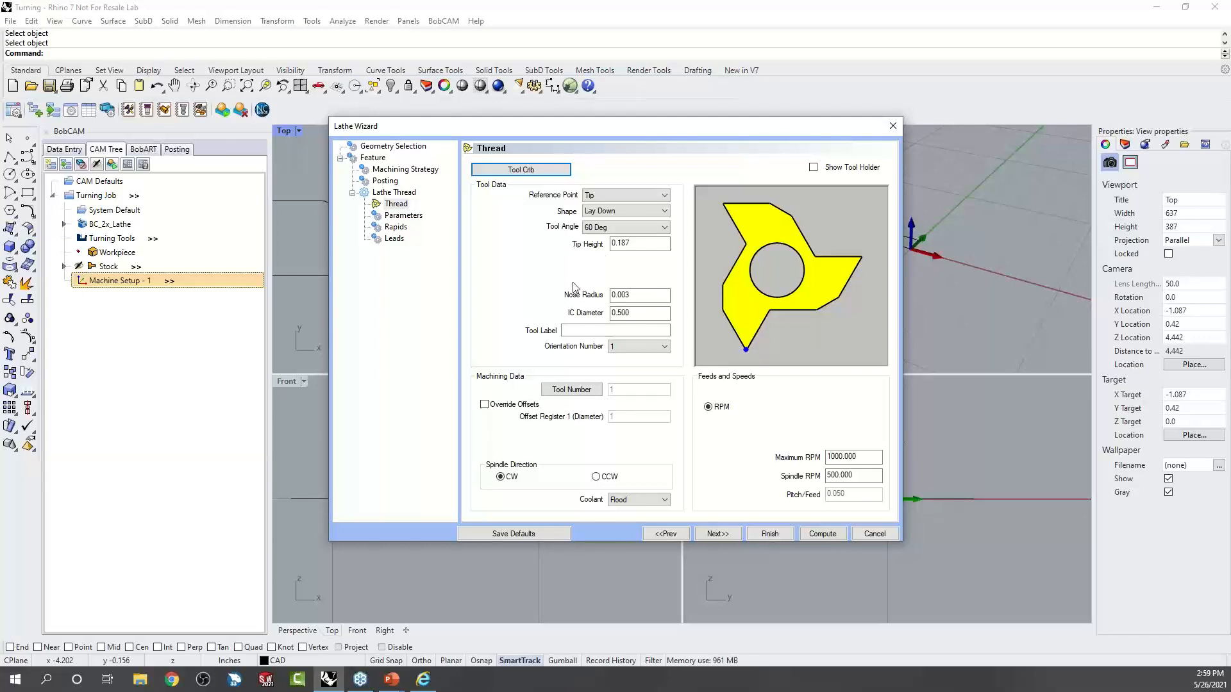
{"action": "left_click", "coordinate": [404, 215]}
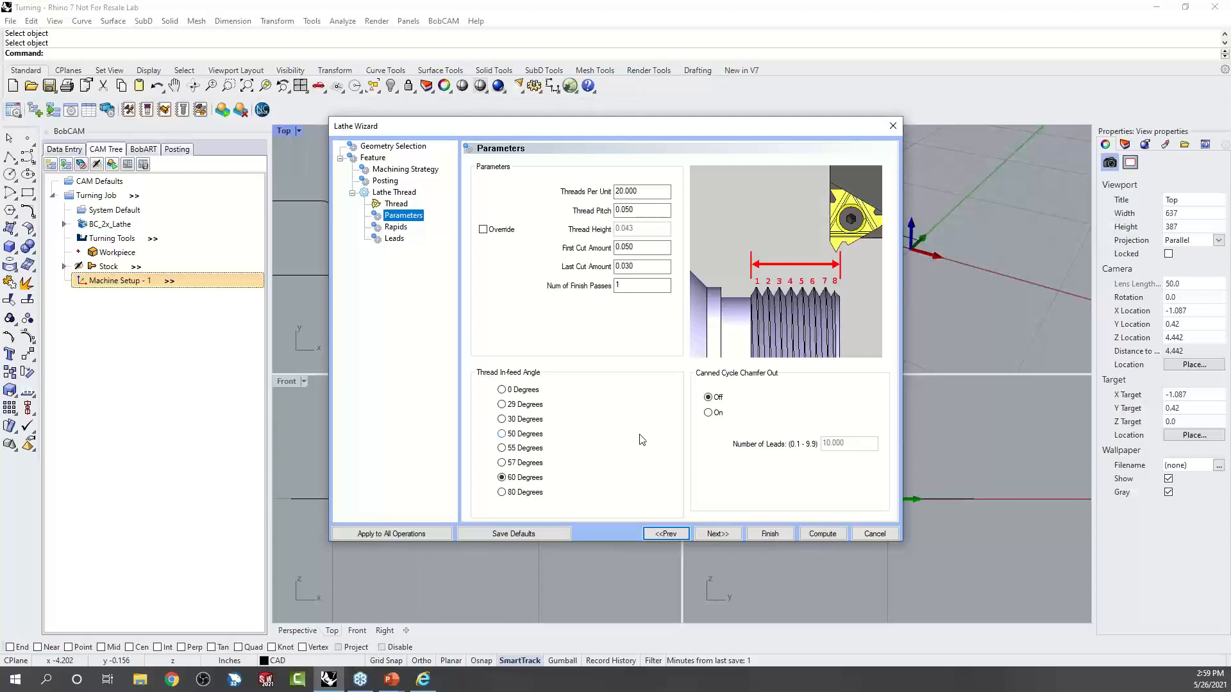
{"action": "left_click", "coordinate": [869, 538]}
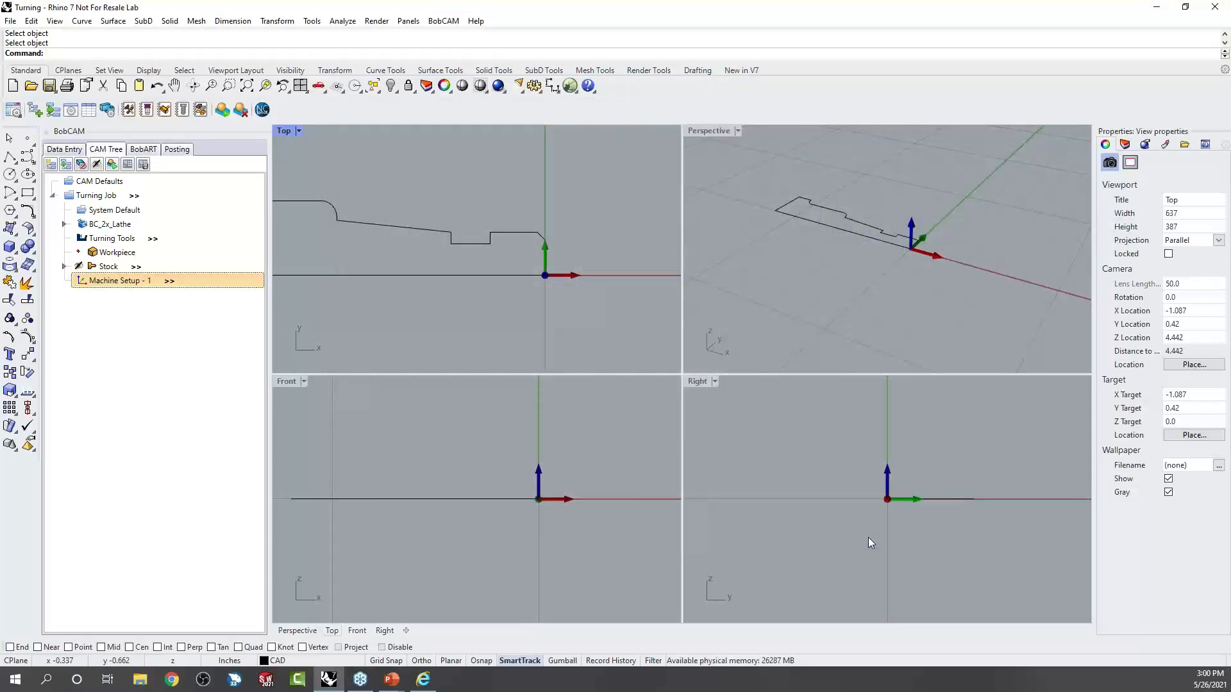
Open the Milling-1 Rhino 3-D model by listing all supported files, without saving the changes to Turning.
{"action": "left_click", "coordinate": [30, 85]}
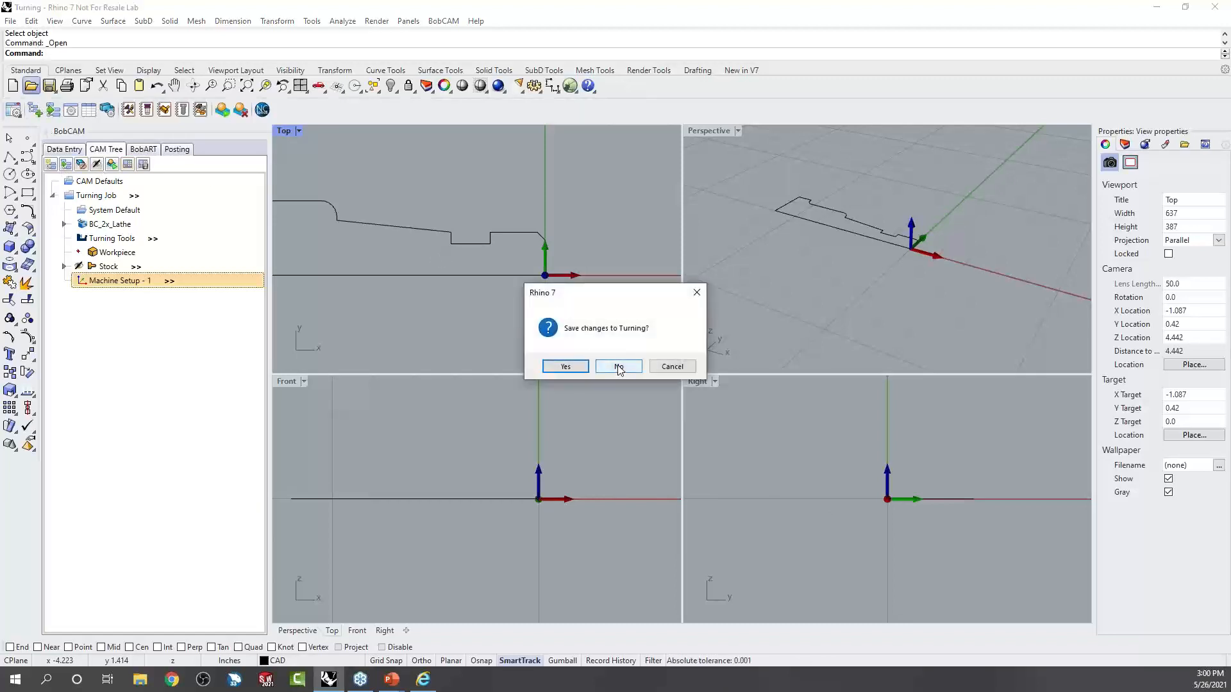
{"action": "left_click", "coordinate": [619, 367]}
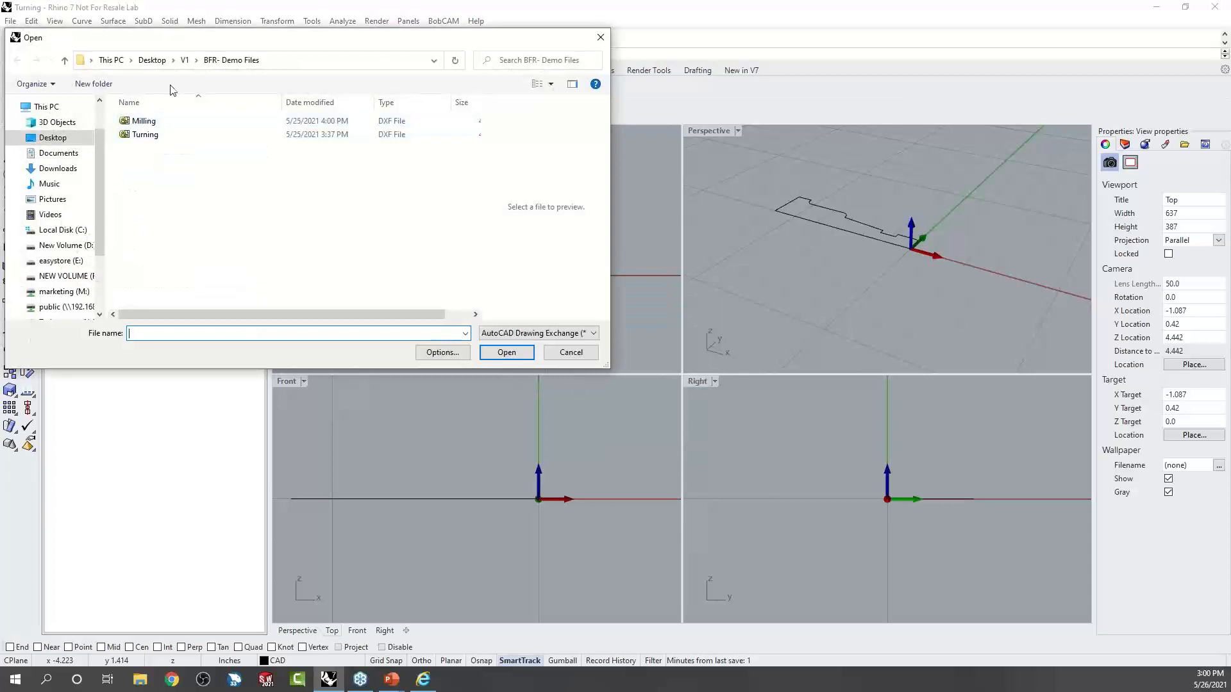
{"action": "left_click", "coordinate": [538, 333]}
{"action": "scroll", "coordinate": [544, 577], "scroll_direction": "down", "scroll_amount": 5}
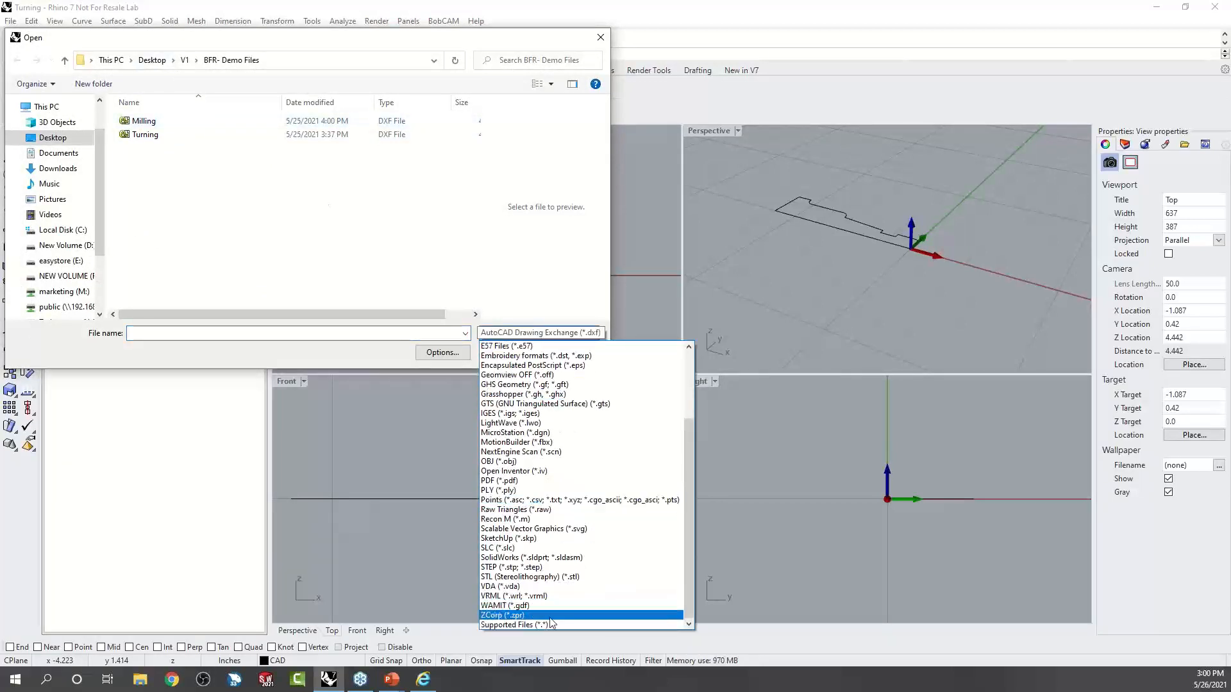
{"action": "left_click", "coordinate": [544, 624]}
{"action": "left_click", "coordinate": [147, 148]}
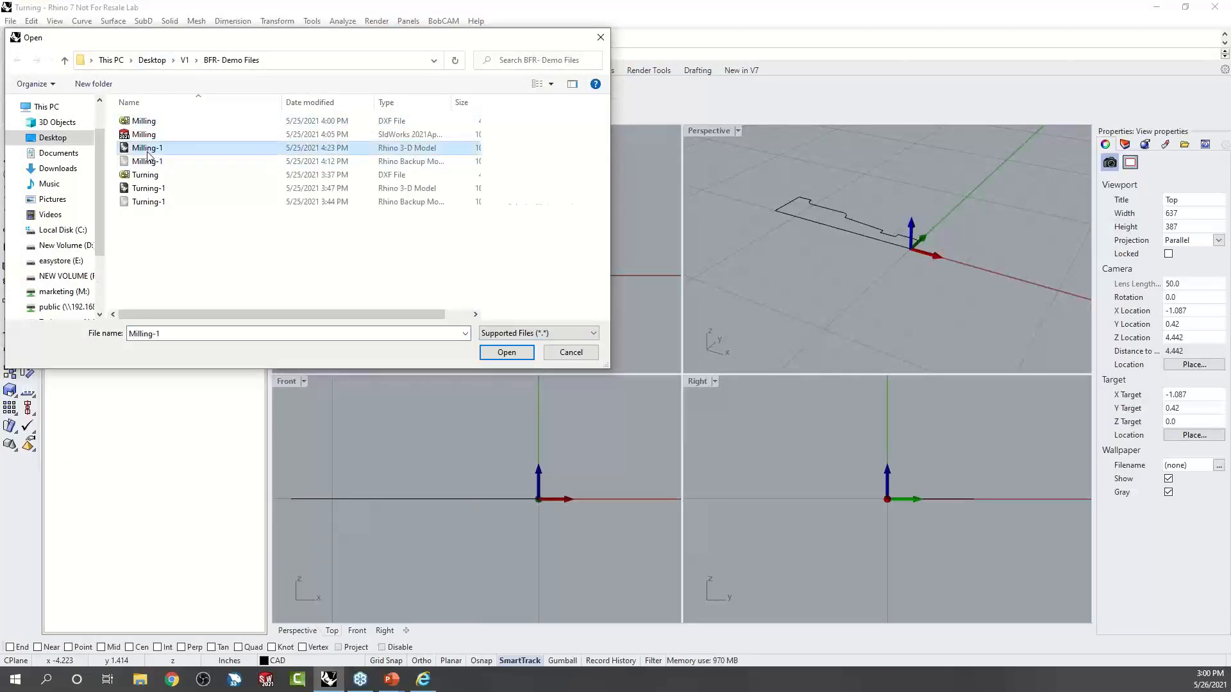
{"action": "key", "text": "Return"}
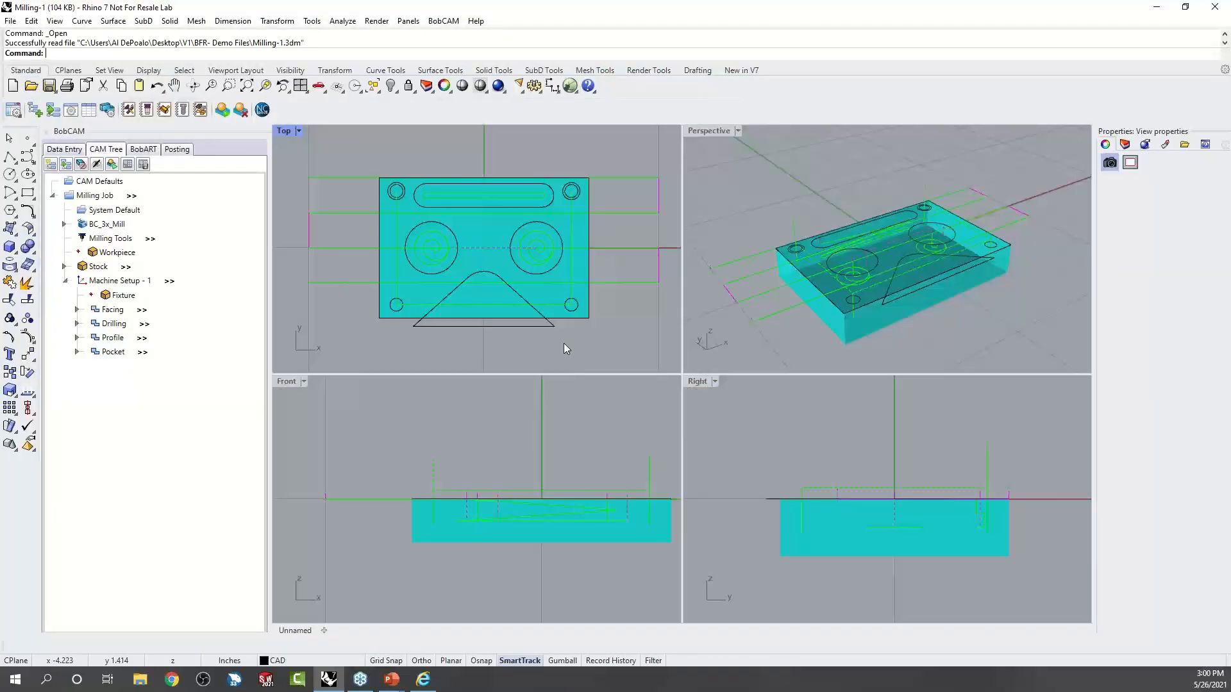
Duplicate the Pocket feature in Machine Setup - 1 by copying and pasting it, loading the Top of Feature and Depth values.
{"action": "double_click", "coordinate": [283, 130]}
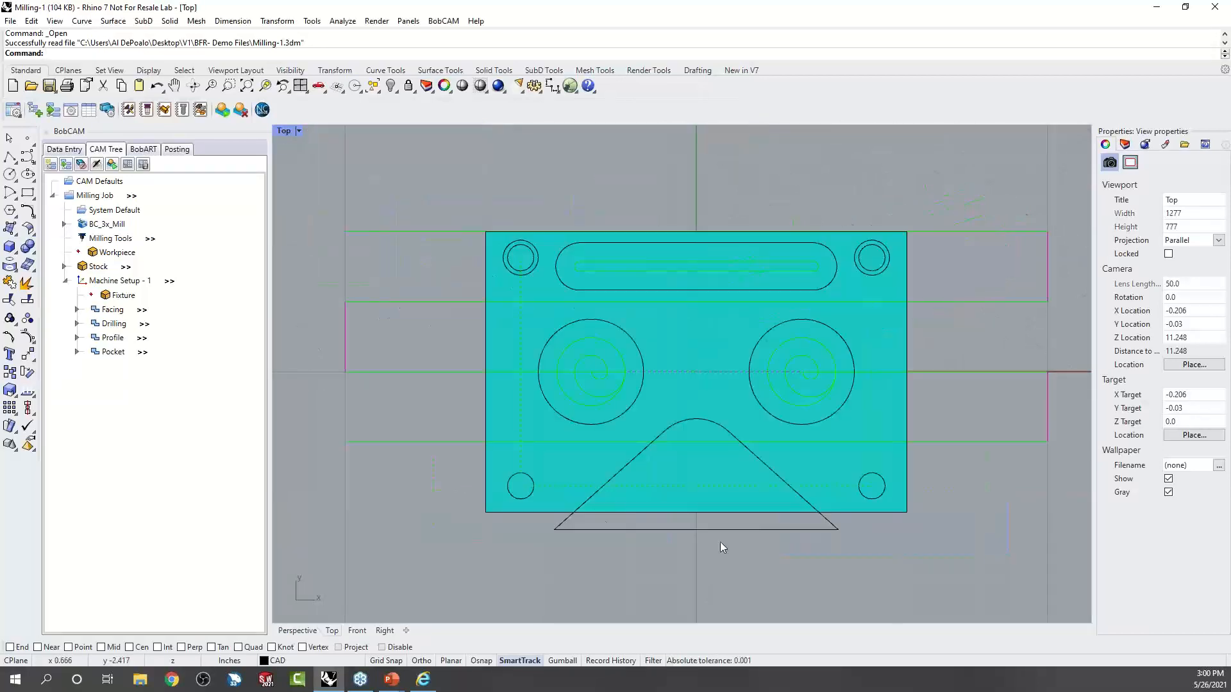
{"action": "double_click", "coordinate": [86, 354]}
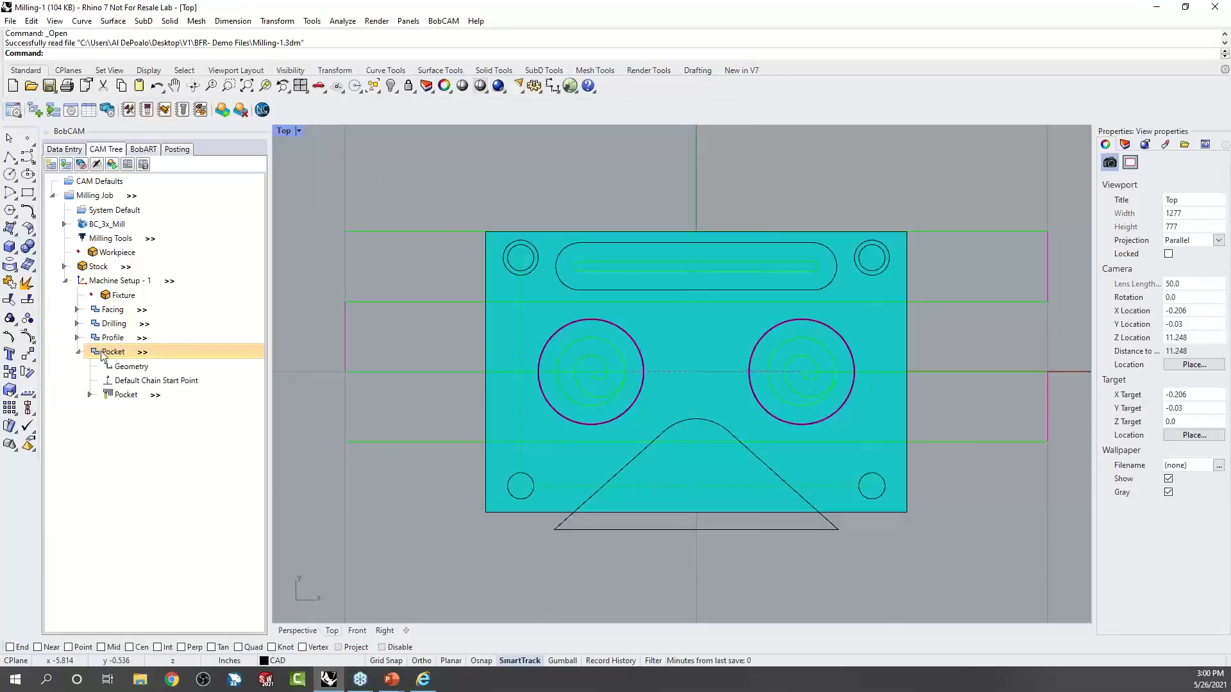
{"action": "right_click", "coordinate": [101, 352]}
{"action": "left_click", "coordinate": [152, 368]}
{"action": "right_click", "coordinate": [110, 353]}
{"action": "left_click", "coordinate": [166, 384]}
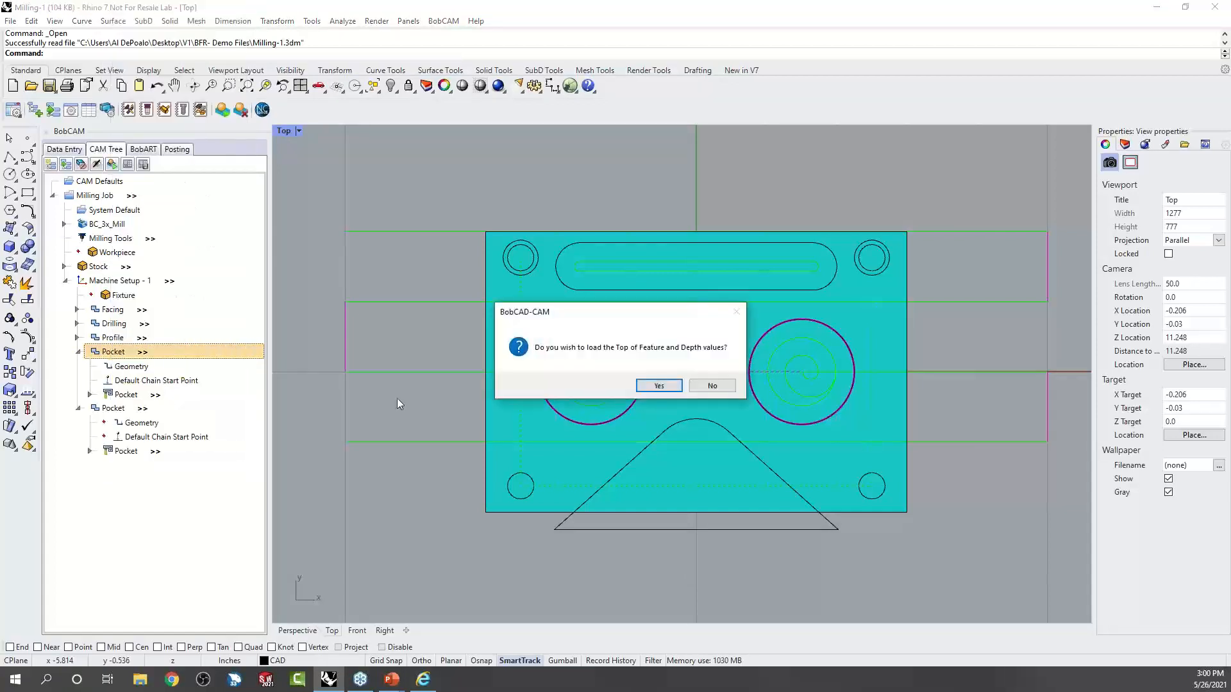
{"action": "left_click", "coordinate": [659, 389]}
Assign the rounded triangle's closed chain, which overlaps the plate's lower edge, as the copied Pocket feature's geometry.
{"action": "left_click", "coordinate": [134, 423]}
{"action": "double_click", "coordinate": [133, 424]}
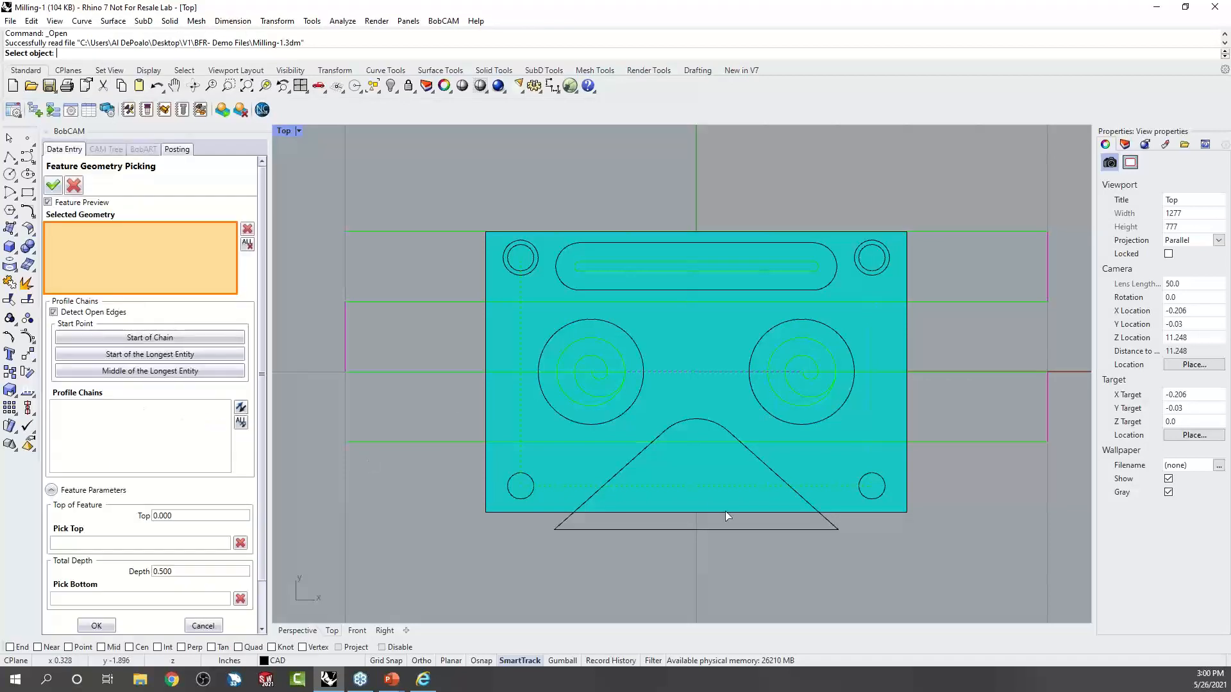
{"action": "left_click", "coordinate": [664, 529]}
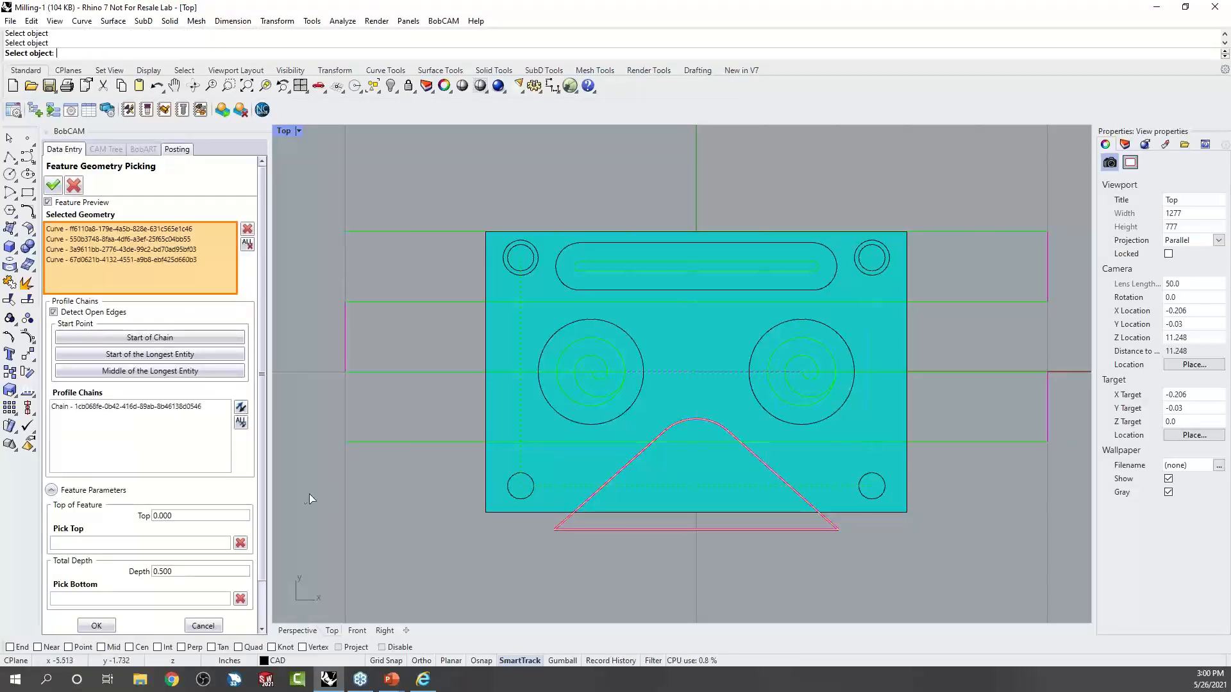
{"action": "left_click", "coordinate": [97, 626]}
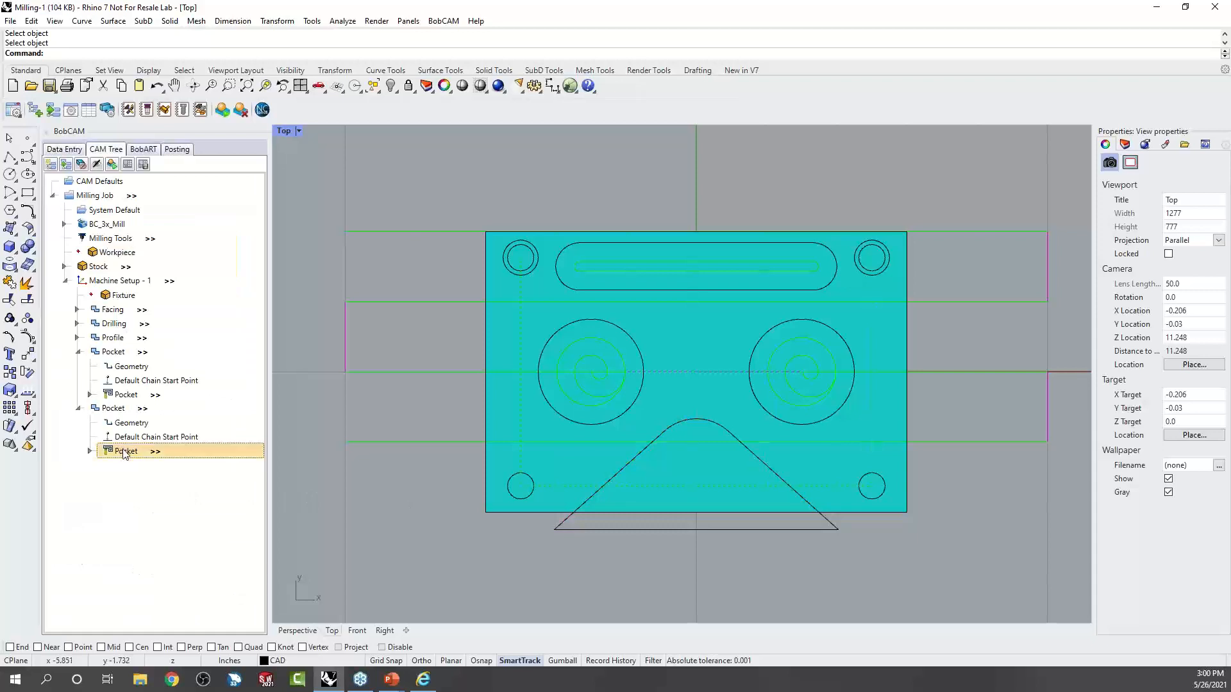
Switch the copied pocket operation to the Advanced Pocket pattern Adaptive Roughing with a 10% stepover, without Rest Roughing, and compute its toolpath.
{"action": "right_click", "coordinate": [122, 449]}
{"action": "left_click", "coordinate": [160, 457]}
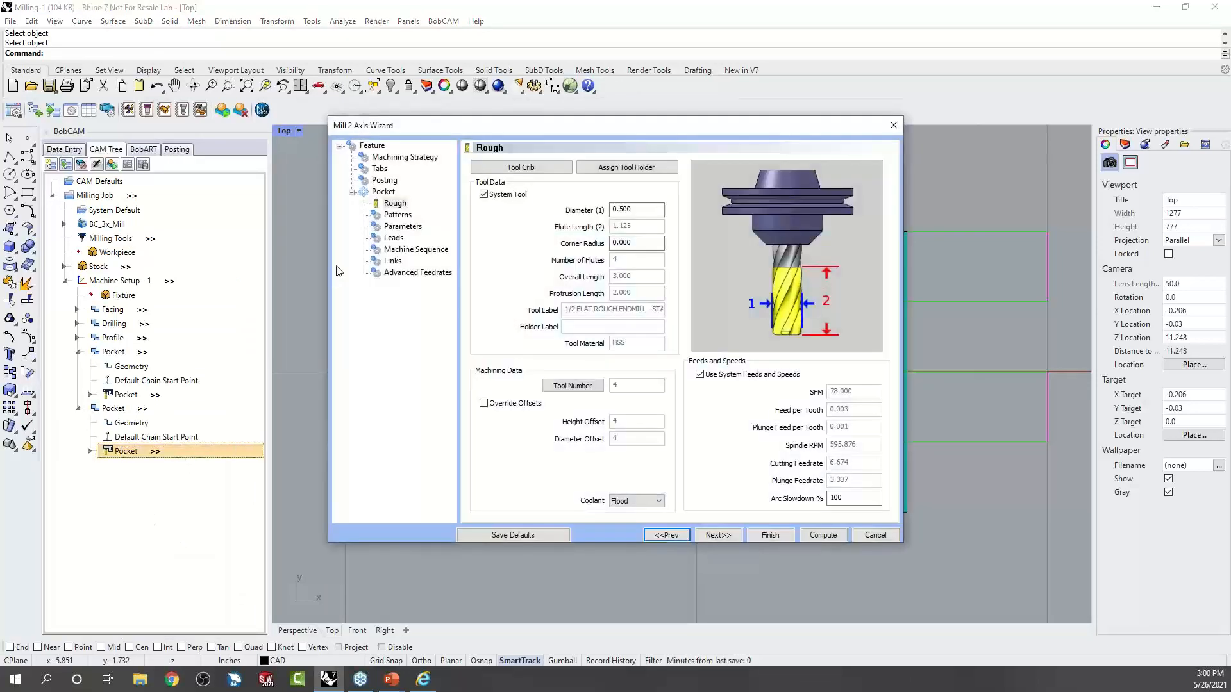
{"action": "left_click", "coordinate": [398, 215]}
{"action": "left_click", "coordinate": [507, 256]}
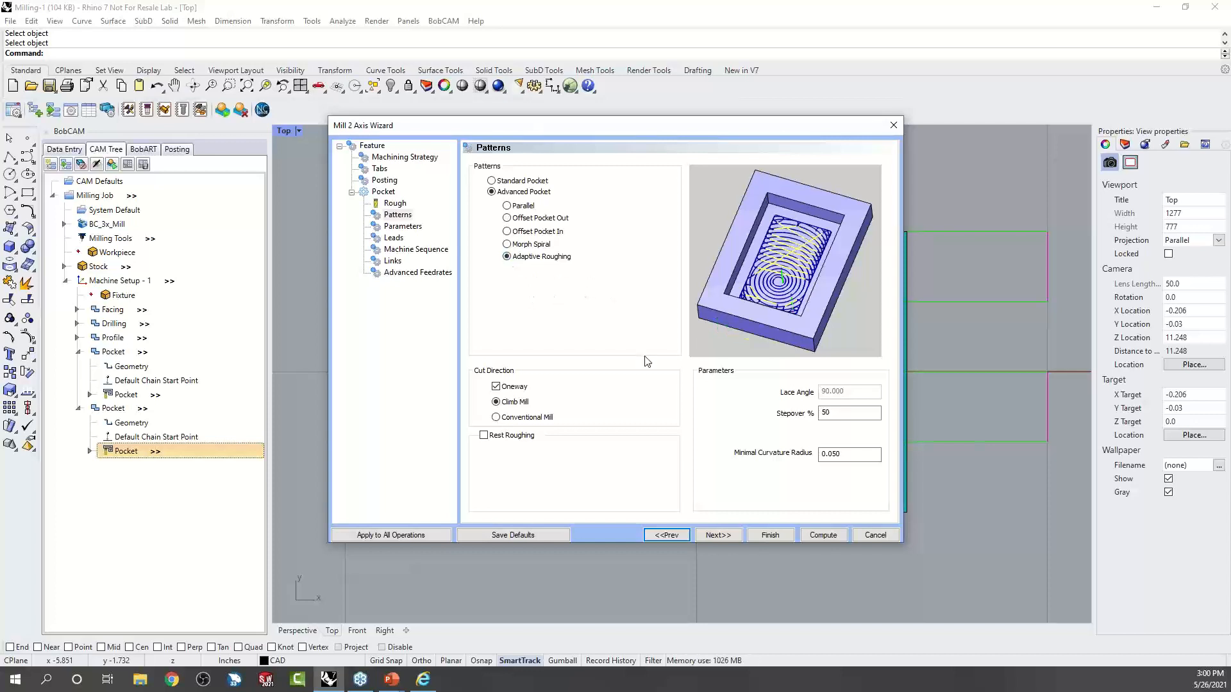
{"action": "left_click", "coordinate": [840, 414]}
{"action": "type", "text": "10"}
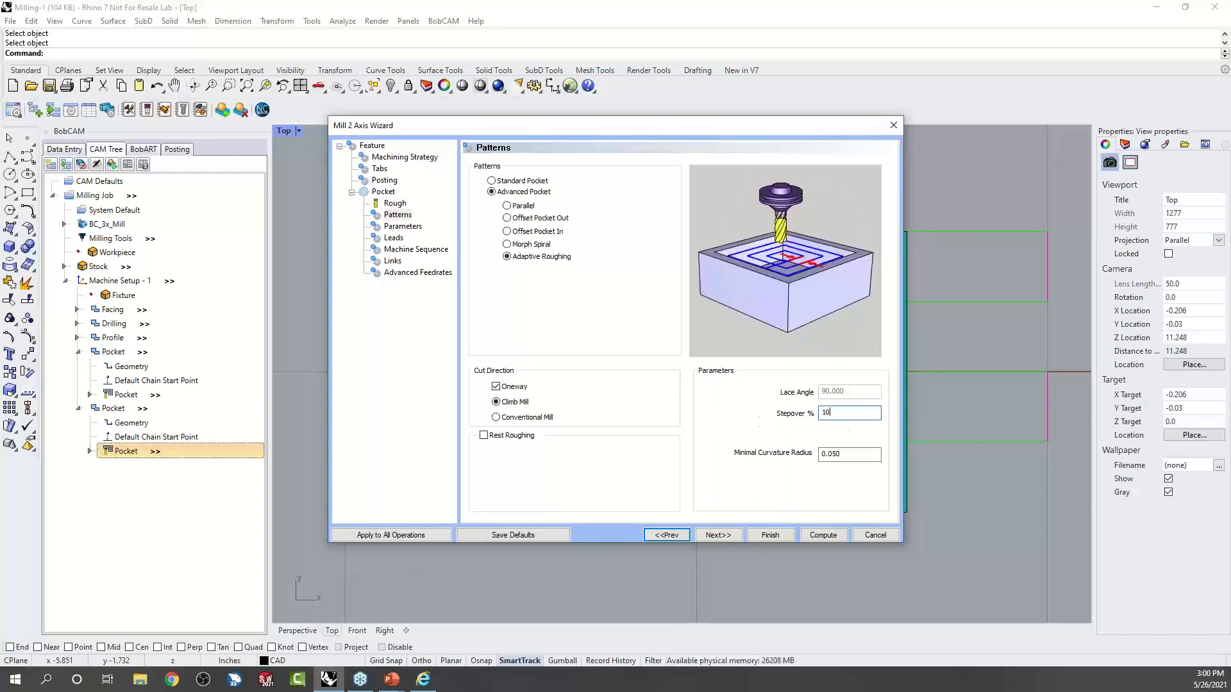
{"action": "key", "text": "Tab"}
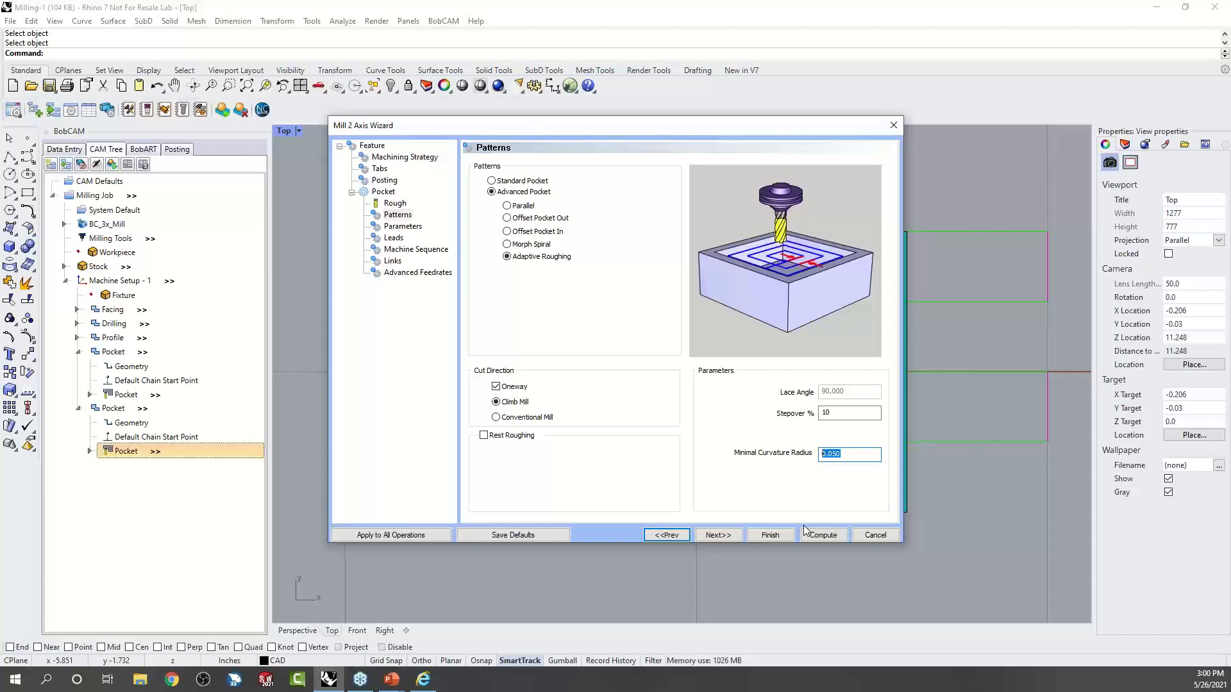
{"action": "left_click", "coordinate": [485, 436]}
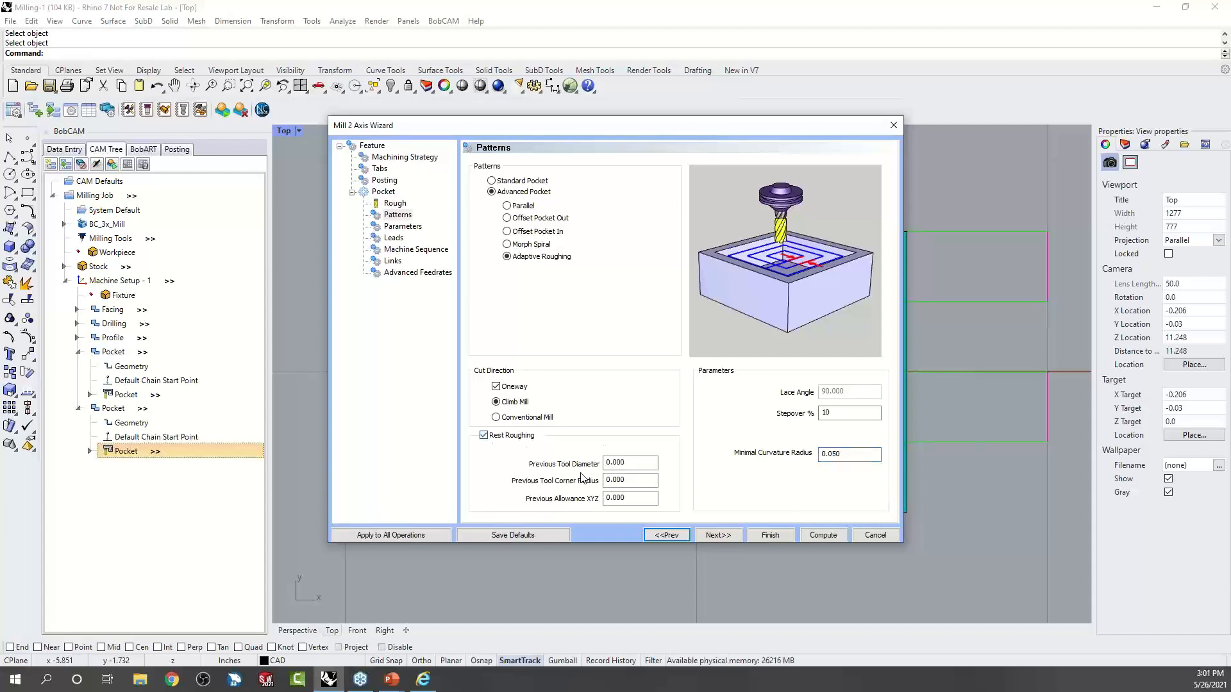
{"action": "left_click", "coordinate": [484, 435]}
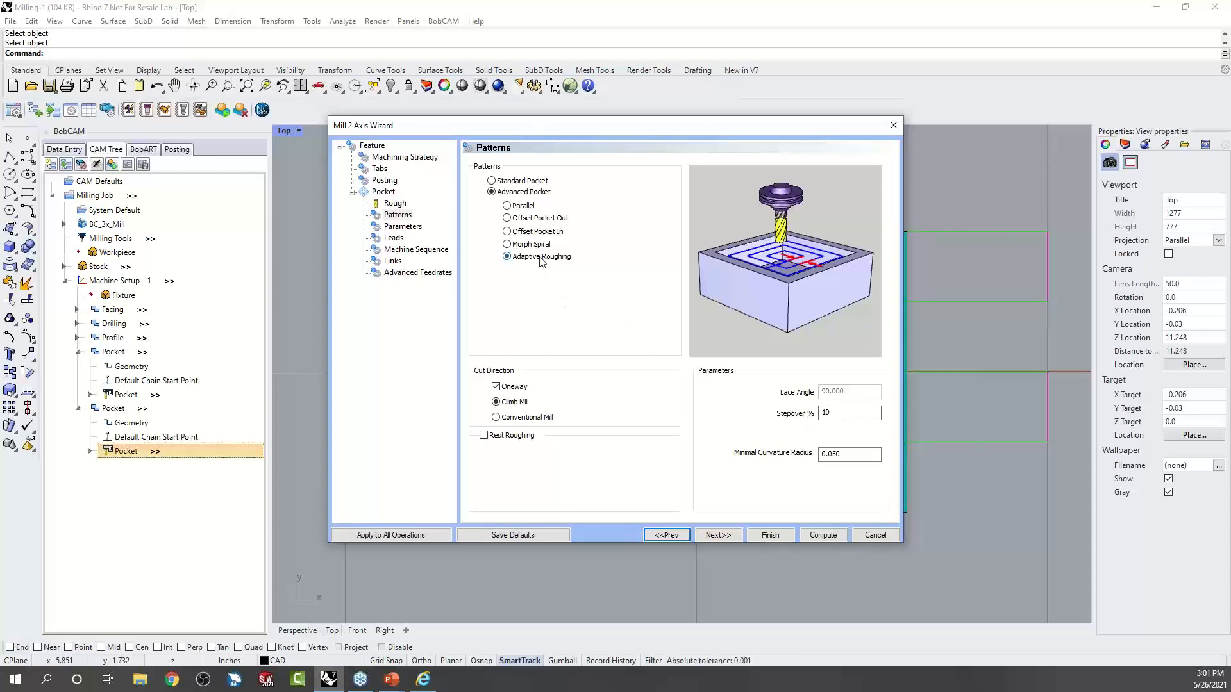
{"action": "left_click", "coordinate": [821, 534]}
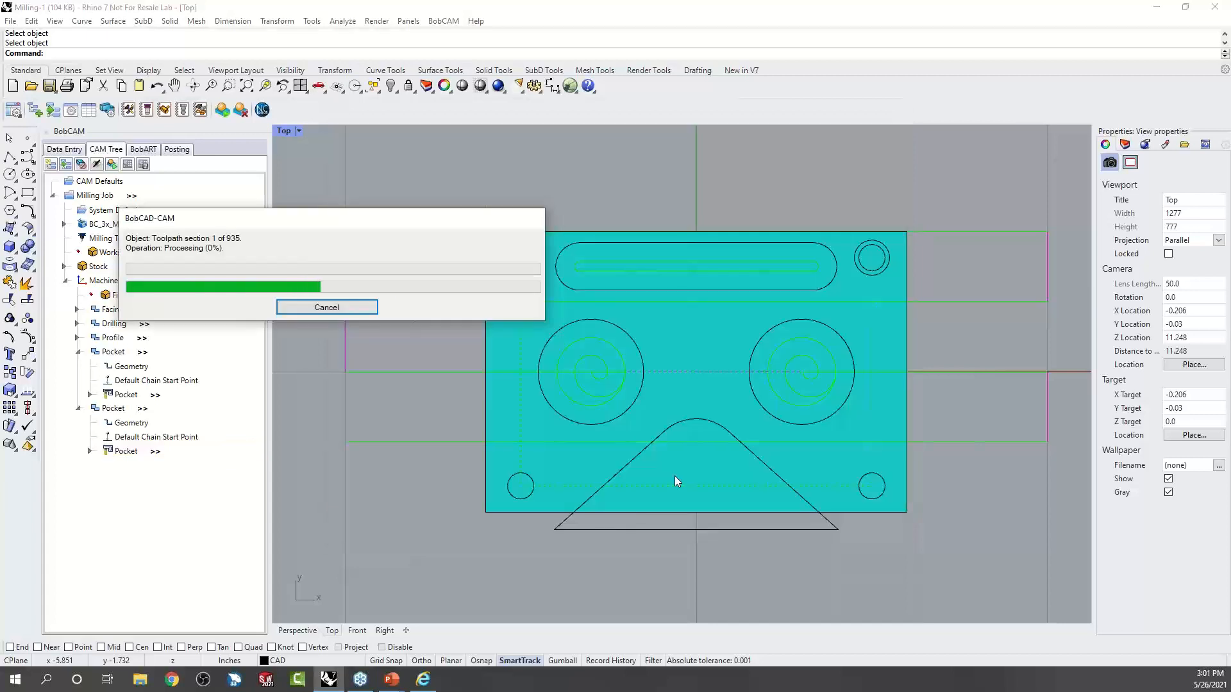
Examine the triangular pocket's adaptive toolpath in the enlarged Top and Perspective views.
{"action": "middle_click", "coordinate": [737, 505]}
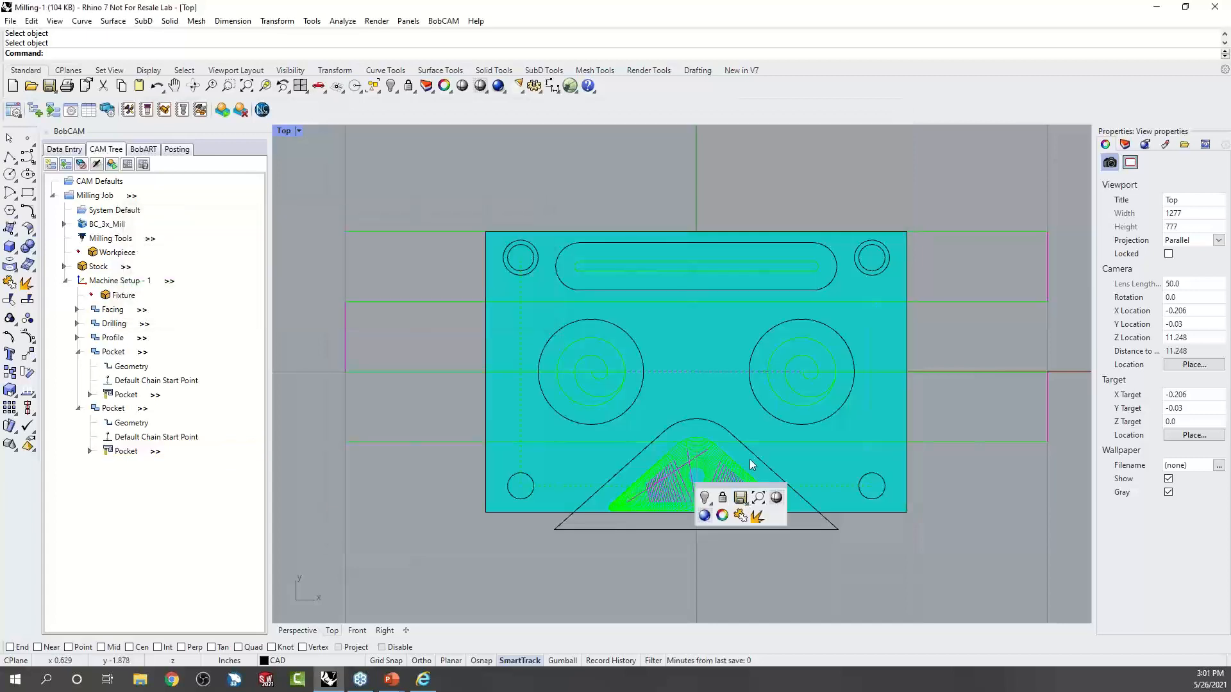
{"action": "middle_click", "coordinate": [605, 517]}
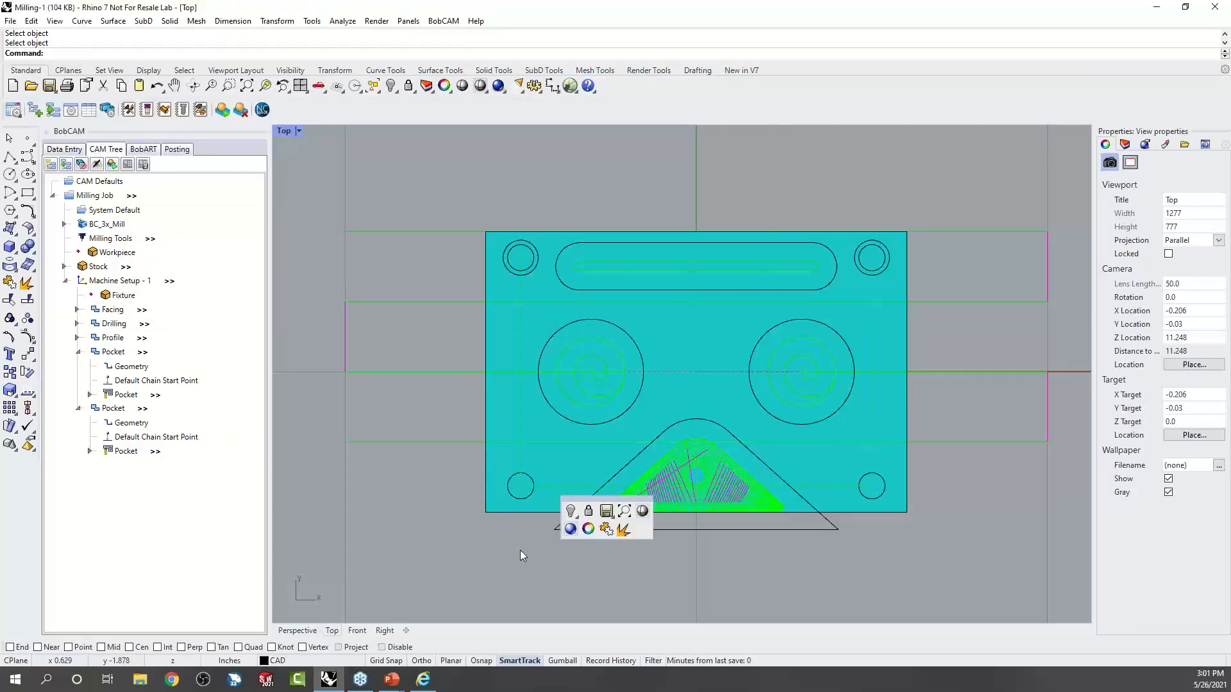
{"action": "double_click", "coordinate": [284, 131]}
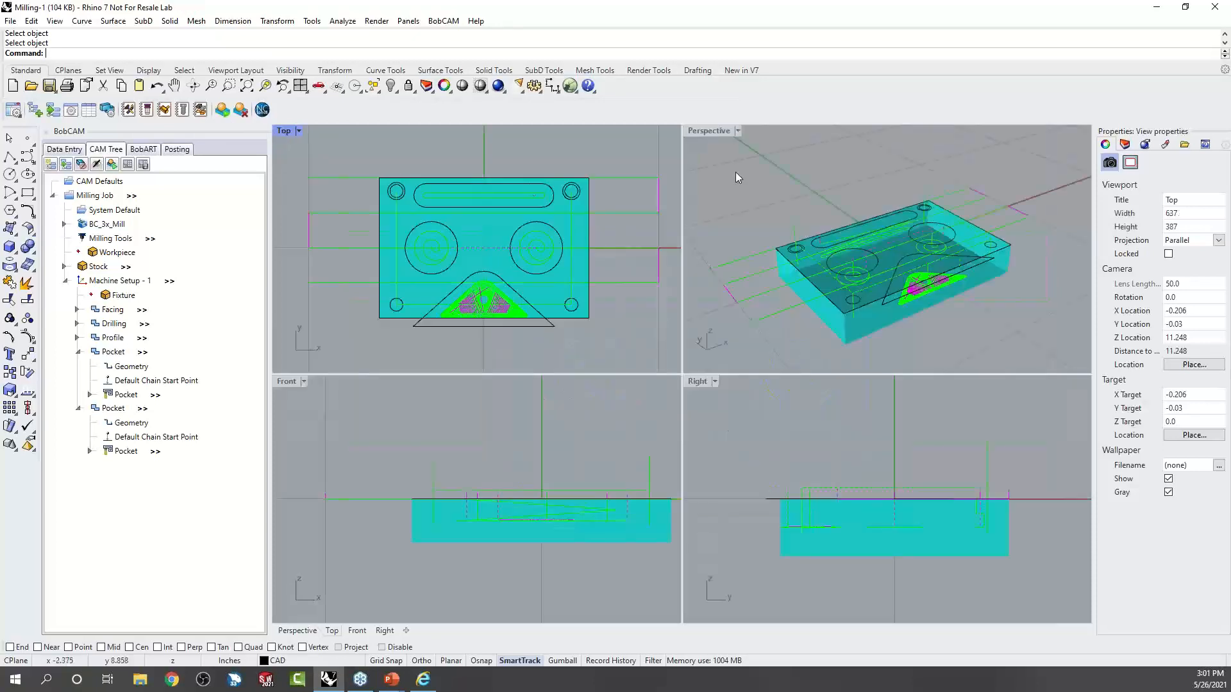
{"action": "double_click", "coordinate": [711, 131]}
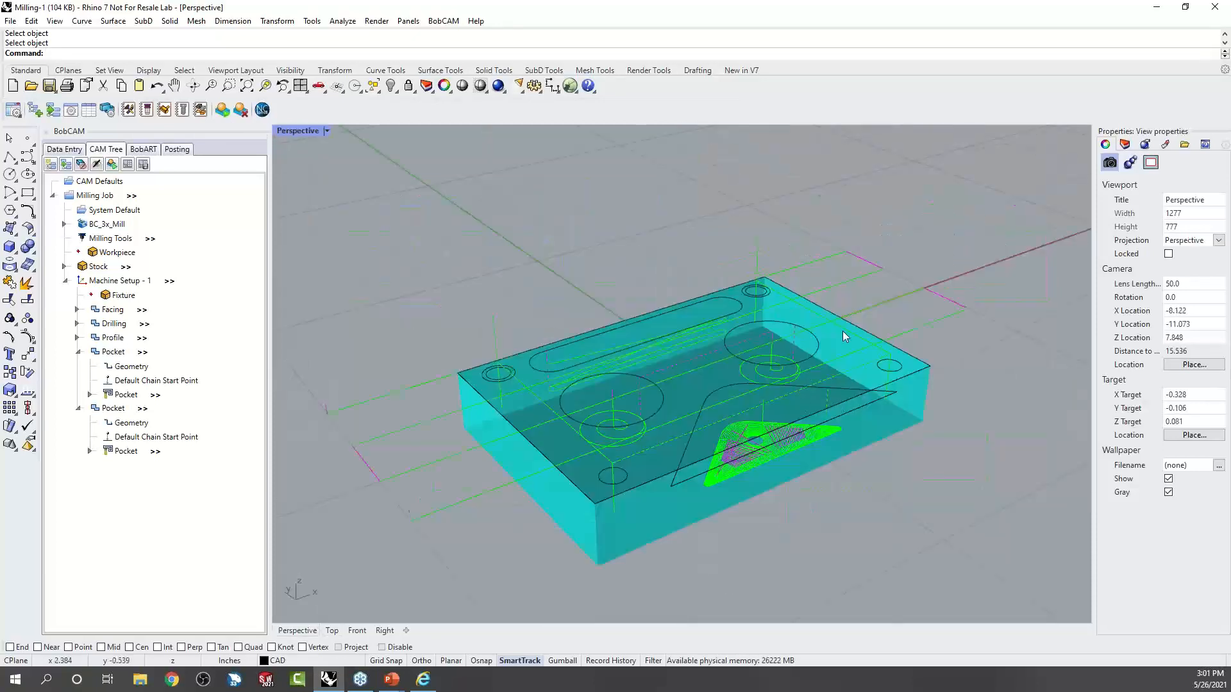
{"action": "right_click_drag", "start_coordinate": [805, 372], "coordinate": [849, 305]}
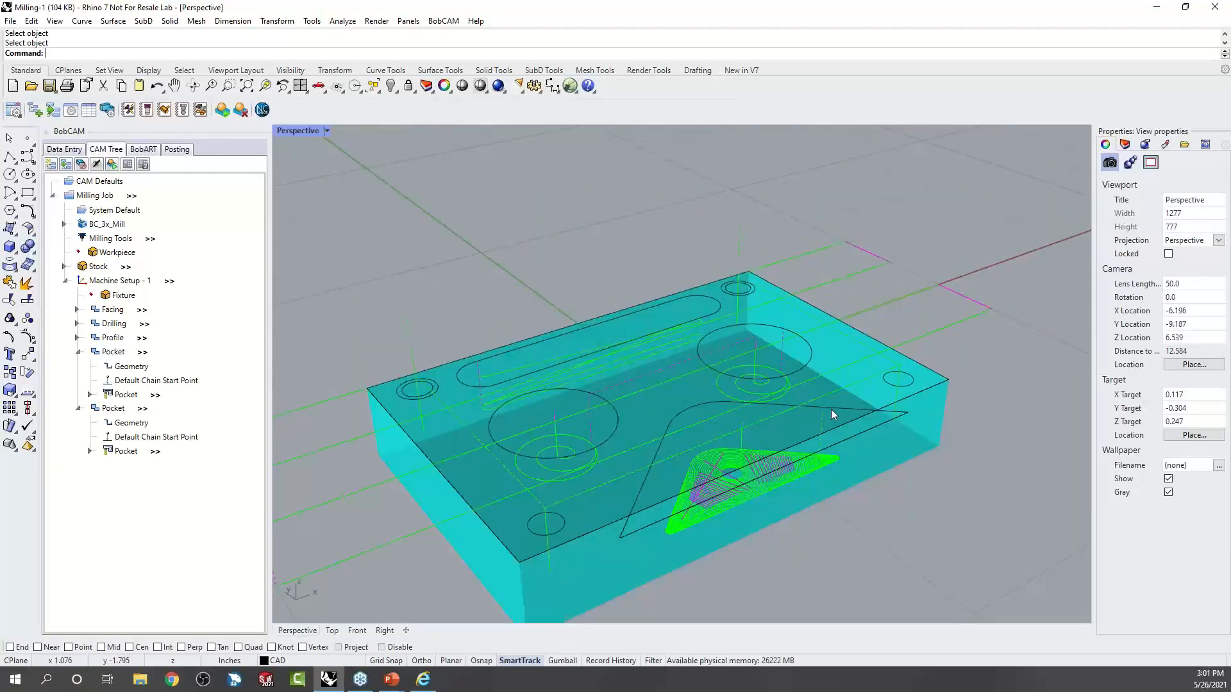
{"action": "scroll", "coordinate": [831, 409], "scroll_direction": "down", "scroll_amount": 2}
{"action": "scroll", "coordinate": [812, 436], "scroll_direction": "up", "scroll_amount": 5}
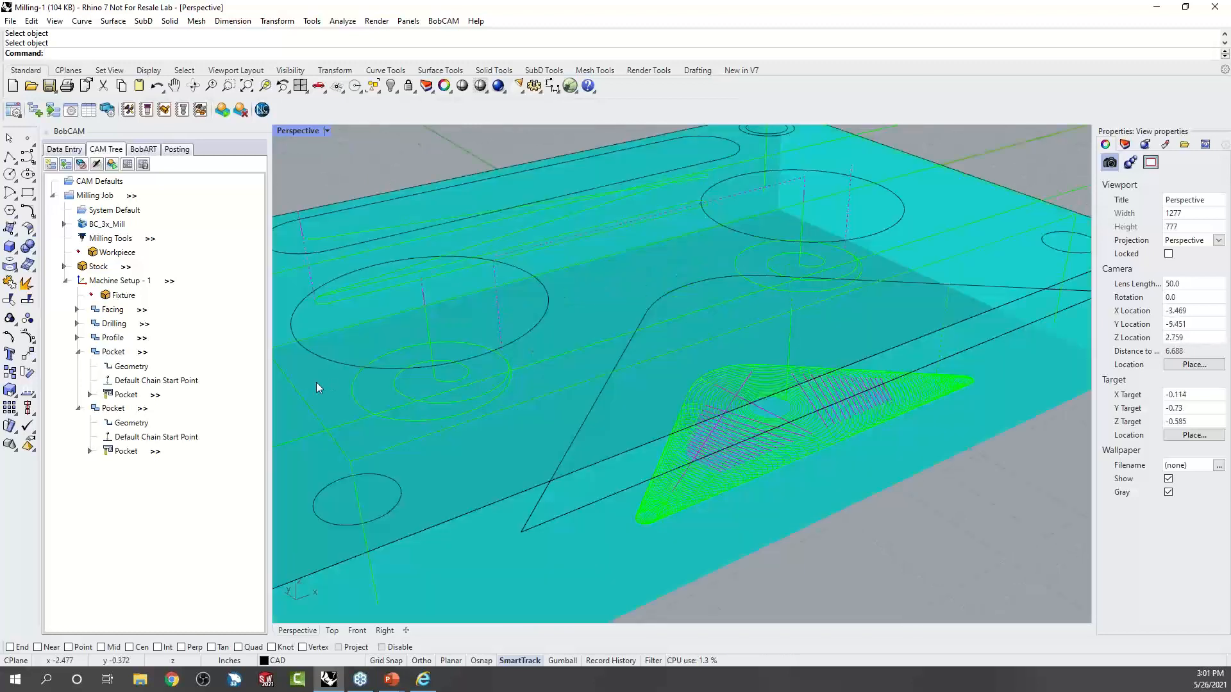
Blank all toolpaths of Machine Setup - 1 and blank the stock.
{"action": "right_click", "coordinate": [117, 280]}
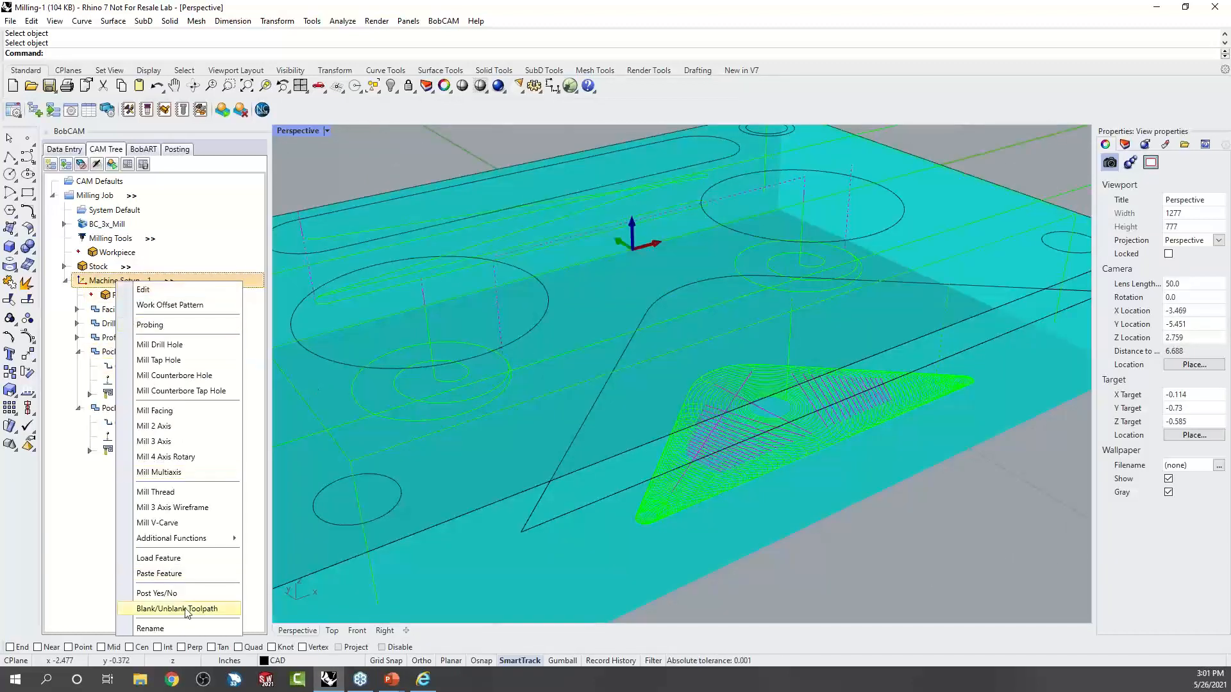
{"action": "left_click", "coordinate": [177, 609]}
{"action": "right_click", "coordinate": [110, 267]}
{"action": "left_click", "coordinate": [148, 324]}
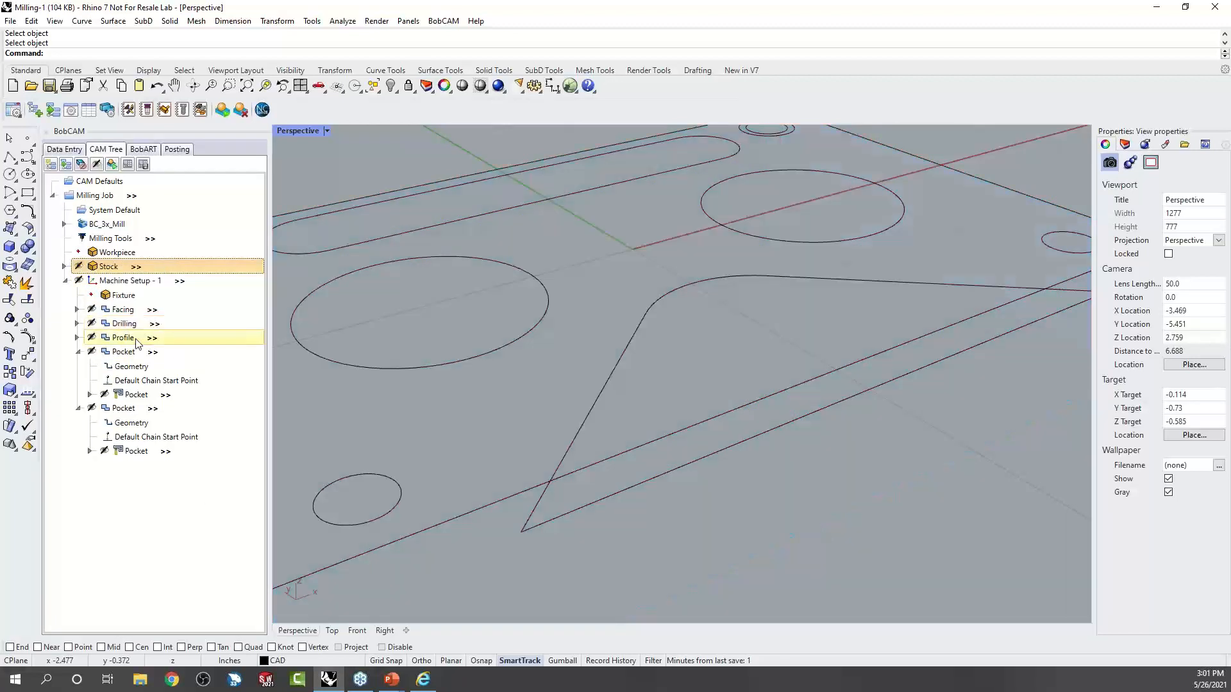
Highlight only the triangular pocket's toolpath and inspect its corners and rapid moves from several angles.
{"action": "left_click", "coordinate": [132, 451]}
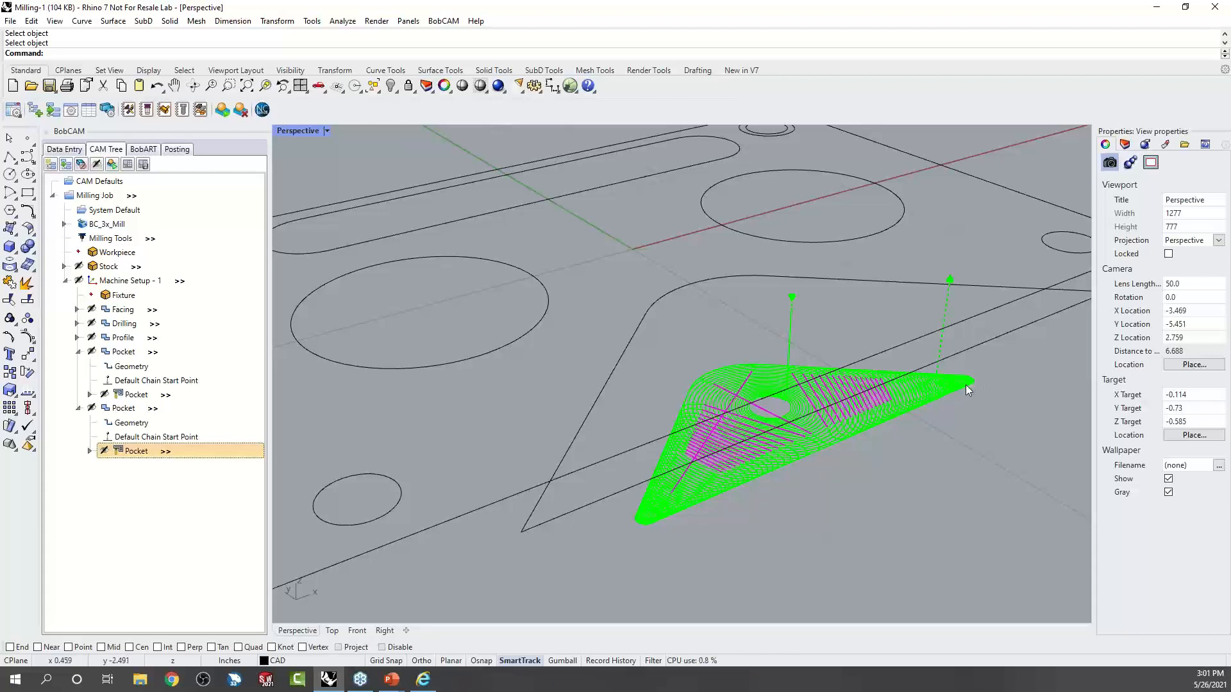
{"action": "scroll", "coordinate": [914, 370], "scroll_direction": "down", "scroll_amount": 2}
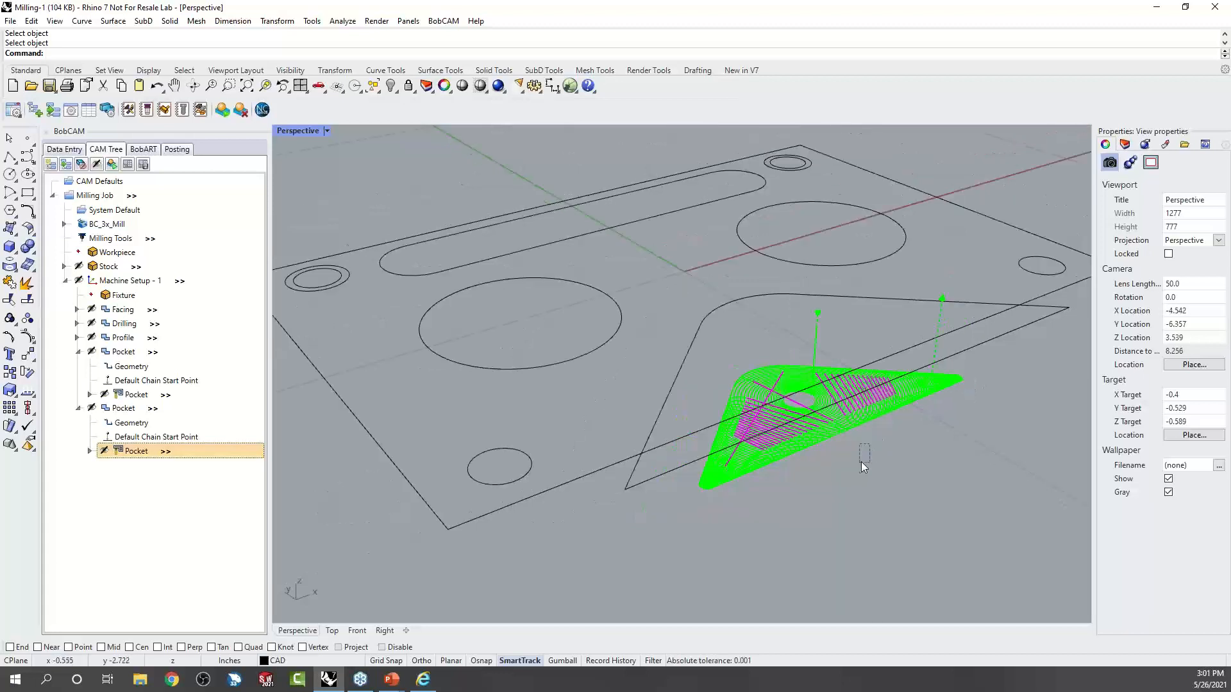
{"action": "right_click_drag", "start_coordinate": [925, 439], "coordinate": [878, 485]}
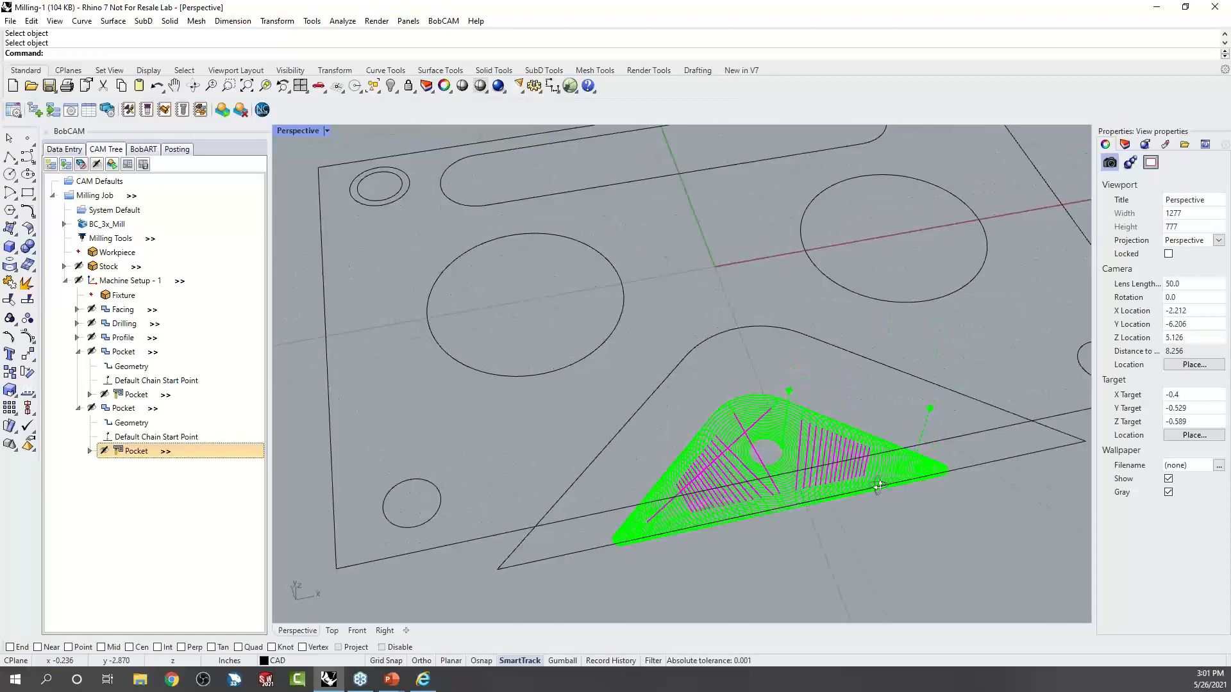
{"action": "right_click_drag", "start_coordinate": [879, 486], "coordinate": [888, 524]}
{"action": "scroll", "coordinate": [946, 449], "scroll_direction": "up", "scroll_amount": 5}
{"action": "scroll", "coordinate": [947, 443], "scroll_direction": "down", "scroll_amount": 3}
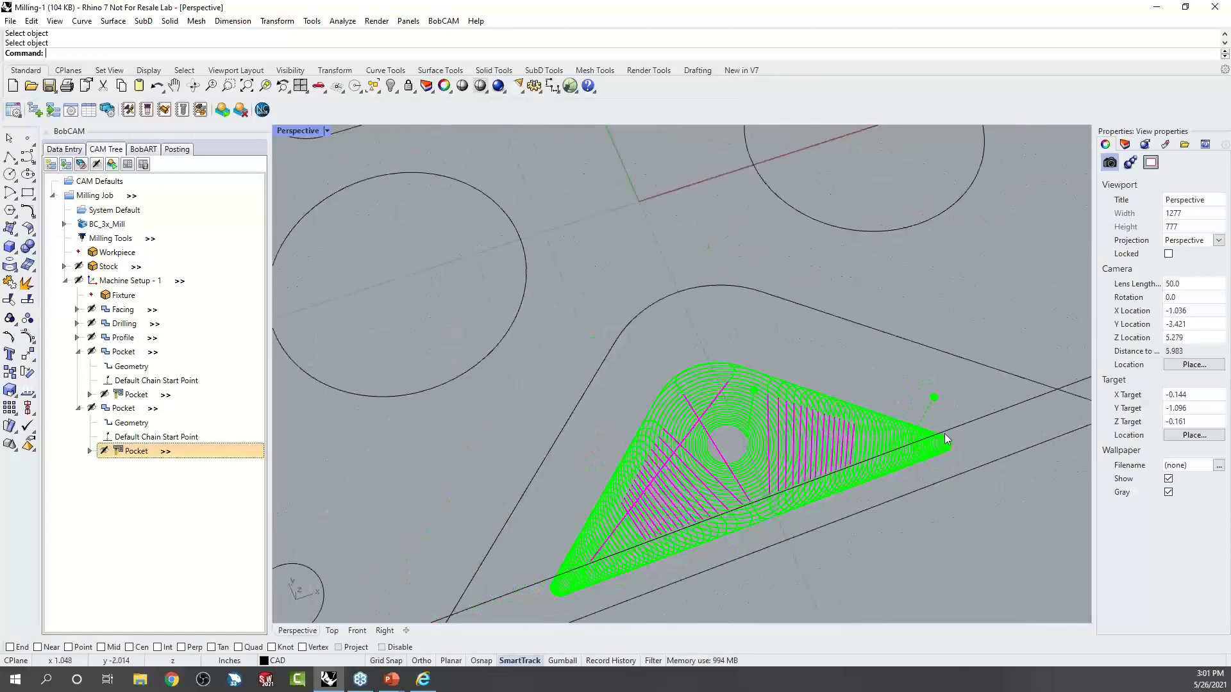
Set the triangular pocket operation's Minimal Curvature Radius to 0.125 and recompute its toolpath.
{"action": "right_click", "coordinate": [142, 453]}
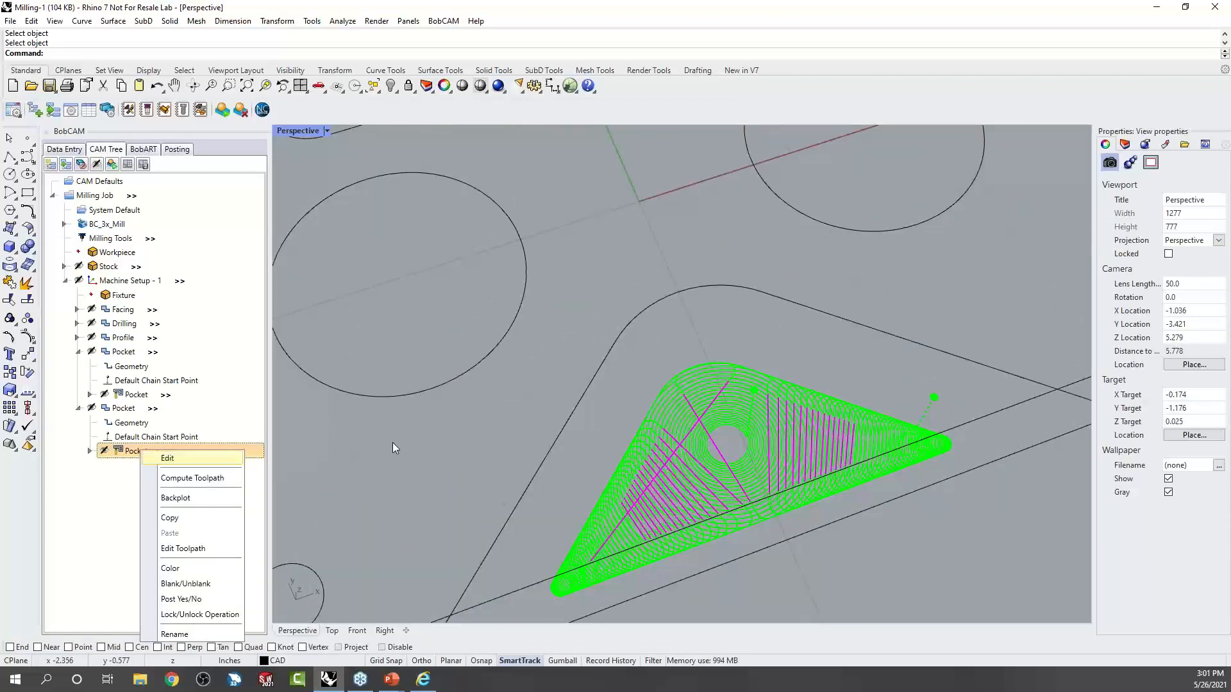
{"action": "key", "text": "Return"}
{"action": "double_click", "coordinate": [850, 454]}
{"action": "type", "text": "0.125"}
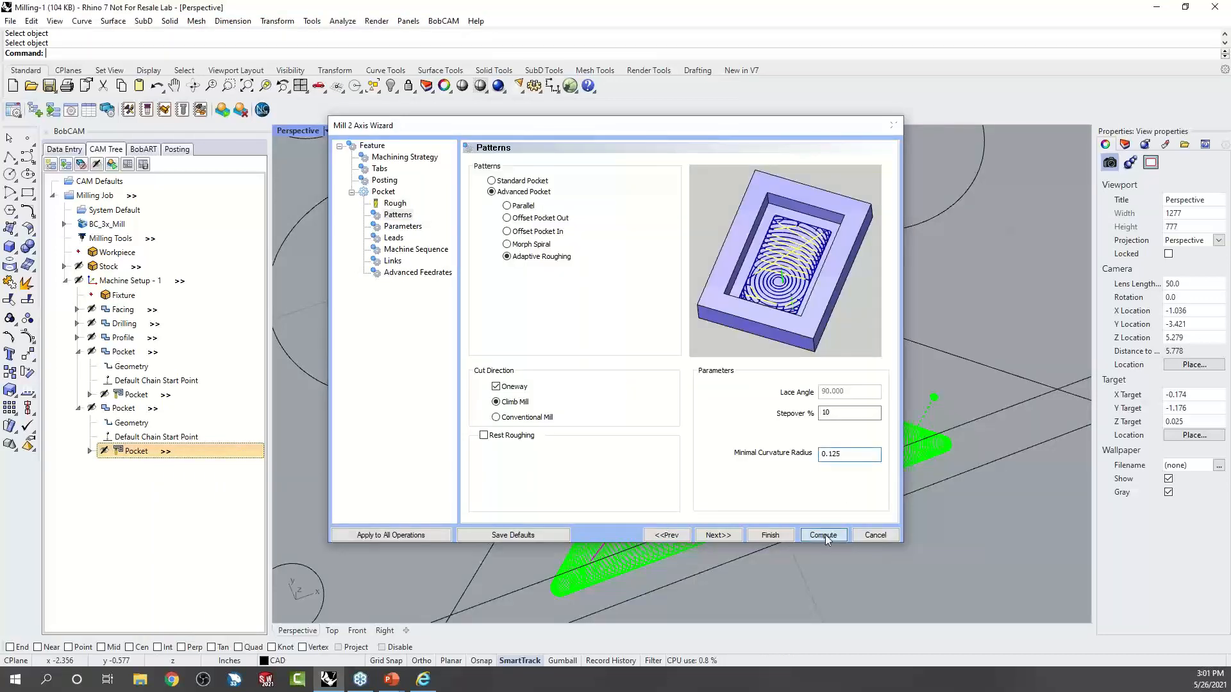
{"action": "left_click", "coordinate": [822, 535]}
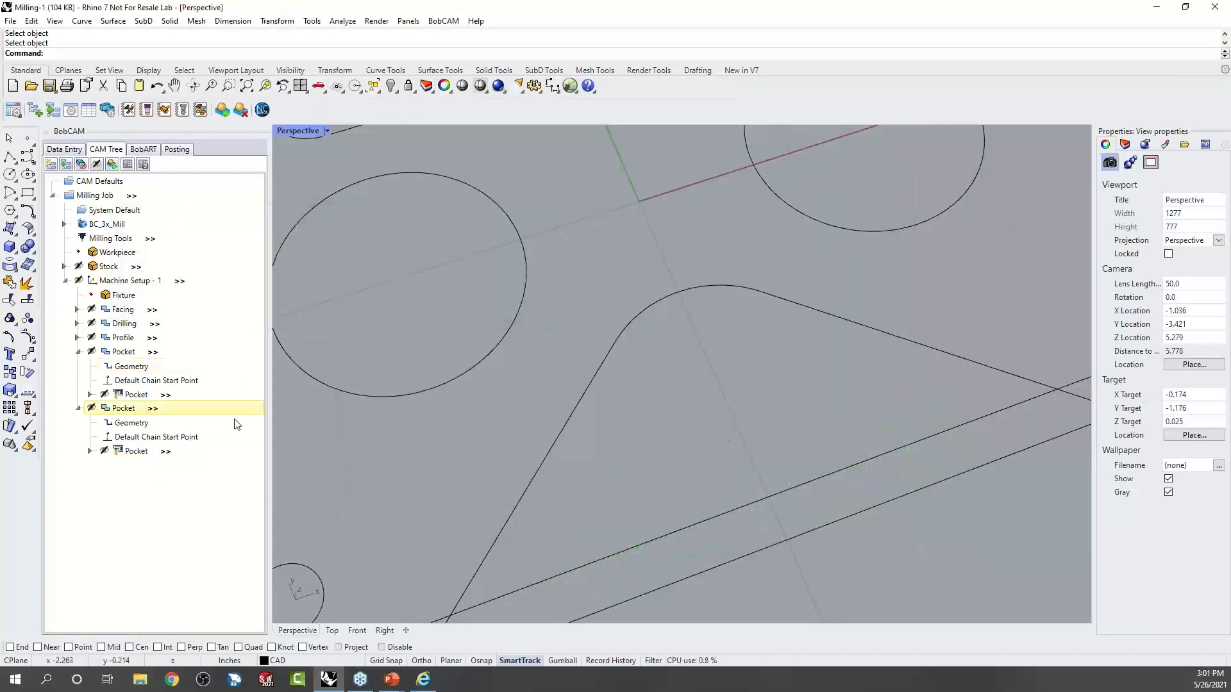
Highlight the recomputed triangular pocket toolpath and examine its rounded corners and linking moves from different angles.
{"action": "left_click", "coordinate": [132, 454]}
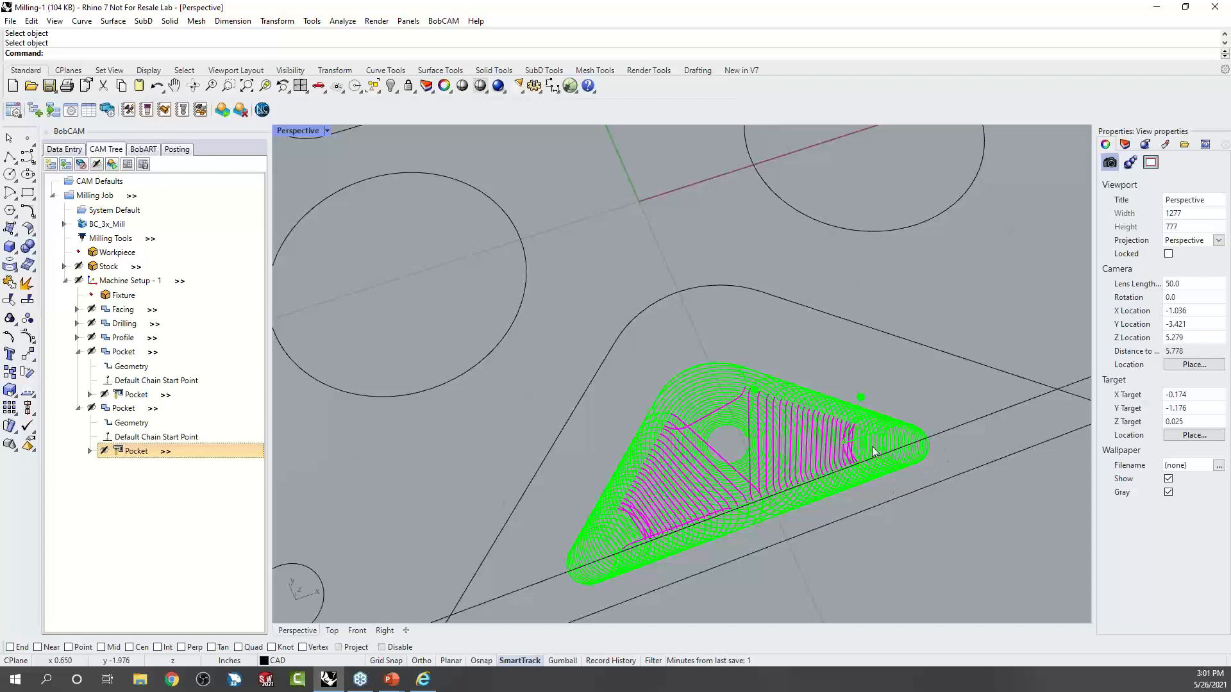
{"action": "scroll", "coordinate": [857, 432], "scroll_direction": "down", "scroll_amount": 4}
{"action": "middle_click", "coordinate": [943, 497]}
{"action": "left_click_drag", "start_coordinate": [800, 530], "coordinate": [834, 568]}
{"action": "right_click_drag", "start_coordinate": [929, 494], "coordinate": [862, 529]}
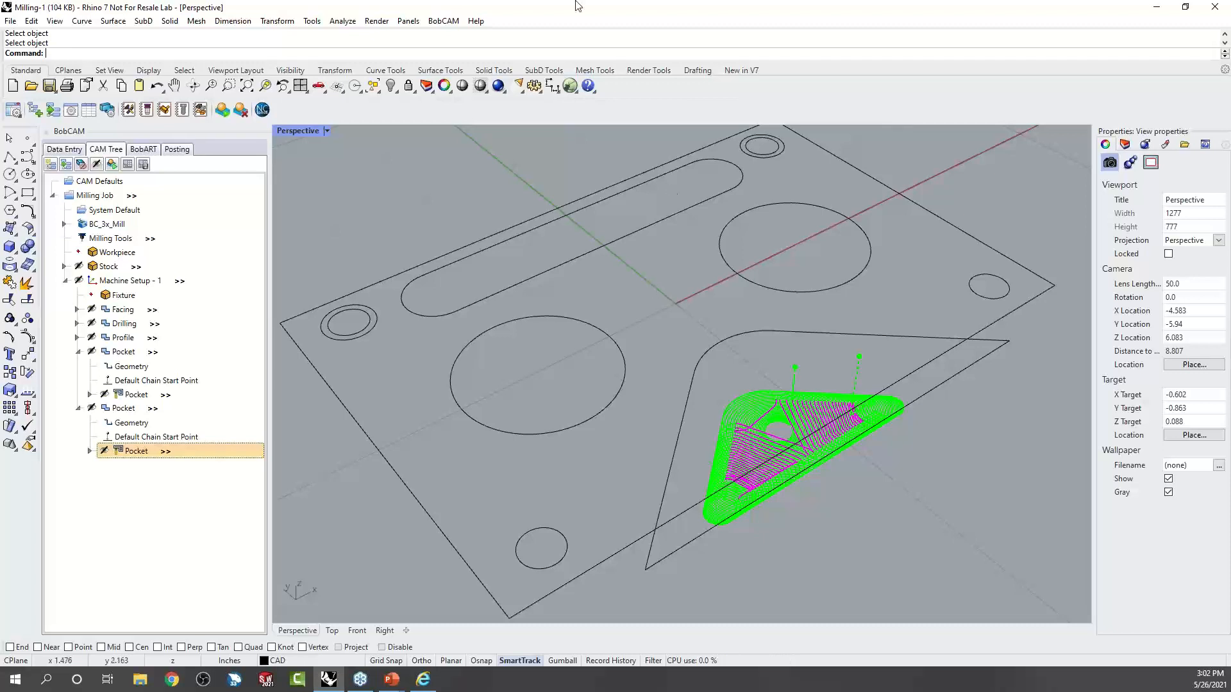
{"action": "scroll", "coordinate": [685, 269], "scroll_direction": "up", "scroll_amount": 2}
{"action": "scroll", "coordinate": [685, 268], "scroll_direction": "down", "scroll_amount": 2}
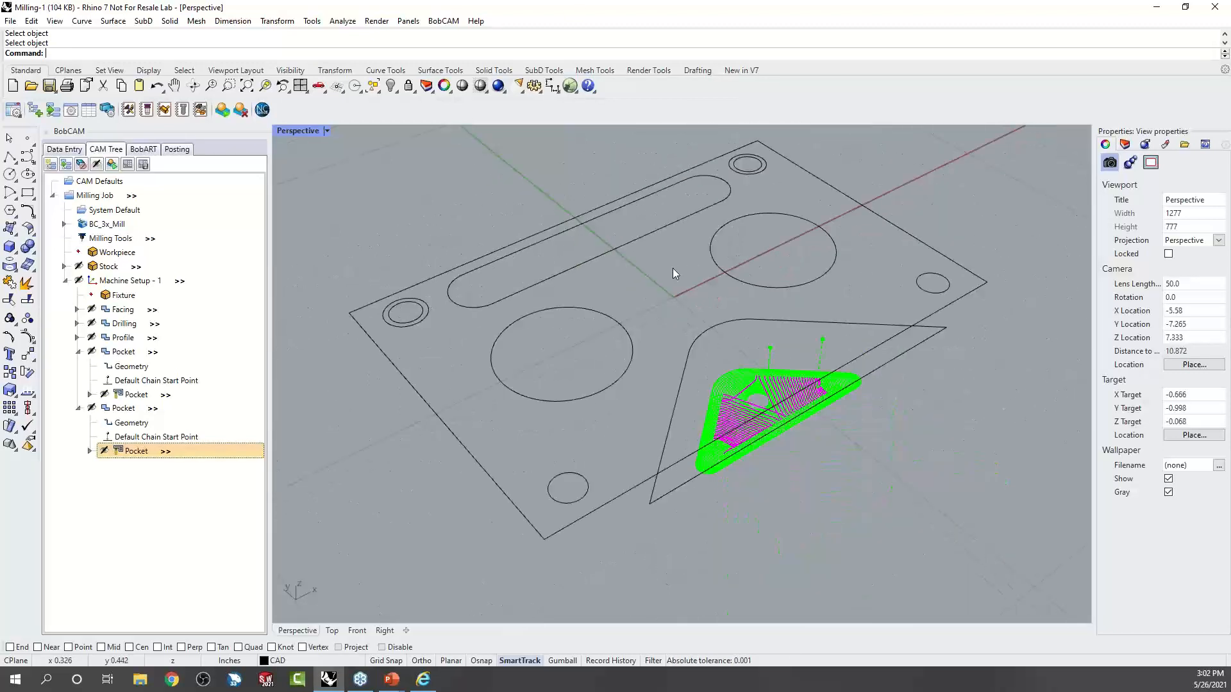
{"action": "right_click_drag", "start_coordinate": [669, 298], "coordinate": [655, 302]}
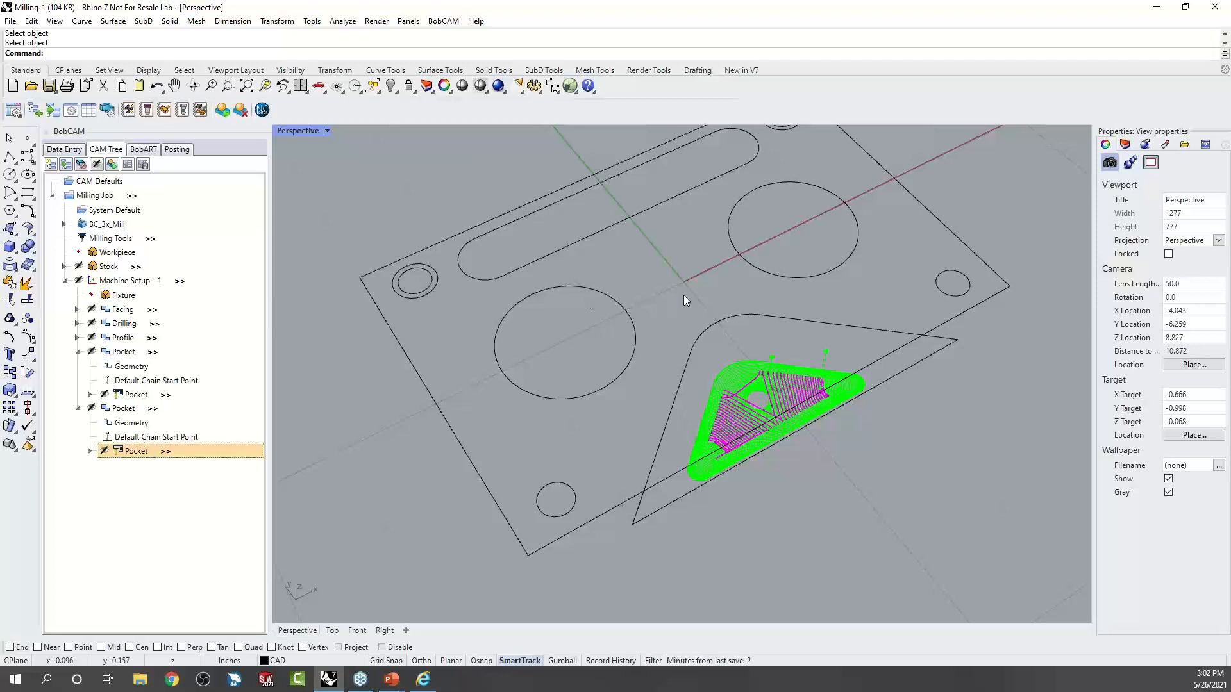
Collapse both pocket features in the tree and start a Mill 3 Axis feature under Machine Setup - 1.
{"action": "left_click", "coordinate": [78, 351]}
{"action": "left_click", "coordinate": [77, 366]}
{"action": "right_click", "coordinate": [130, 283]}
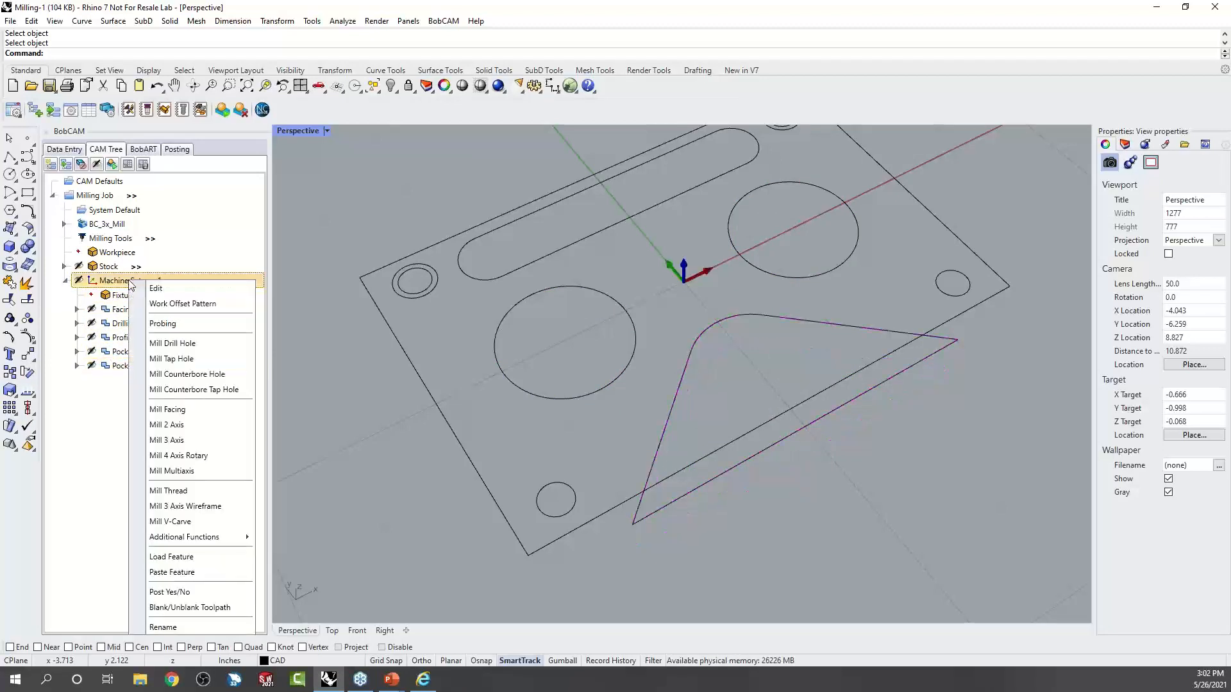
{"action": "left_click", "coordinate": [192, 440]}
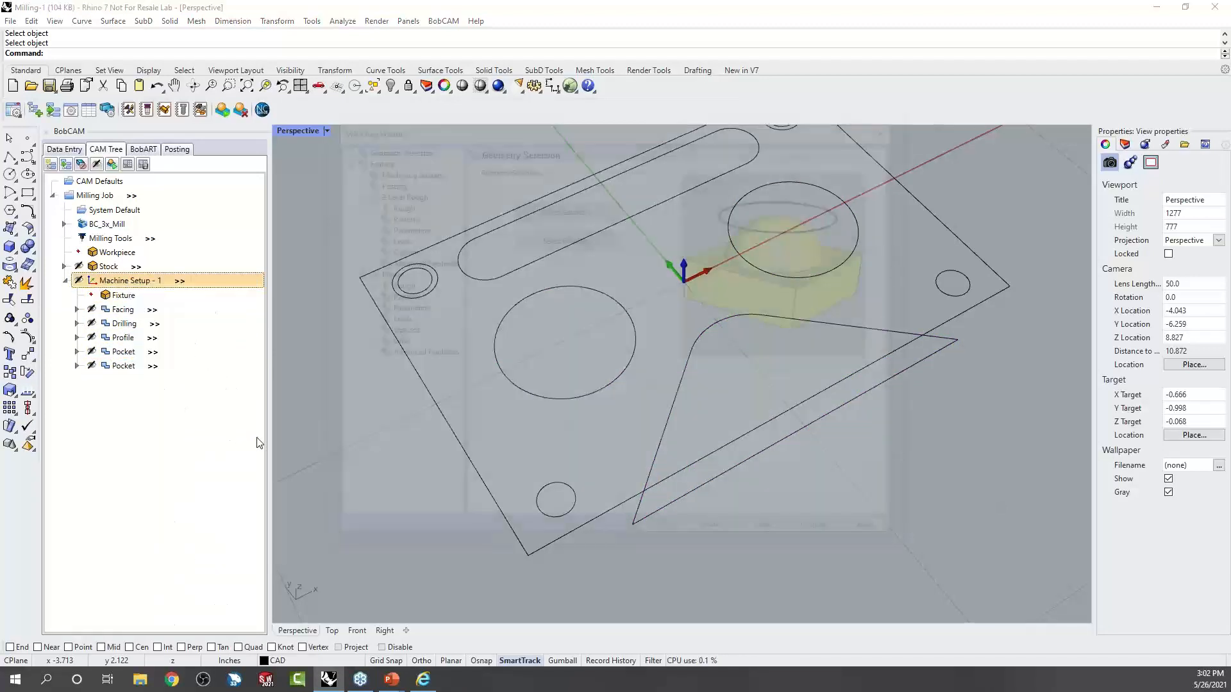
Preview the Steep Shallow machining strategy, and choose Advanced Rough as the 3-axis feature's strategy.
{"action": "left_click", "coordinate": [418, 170]}
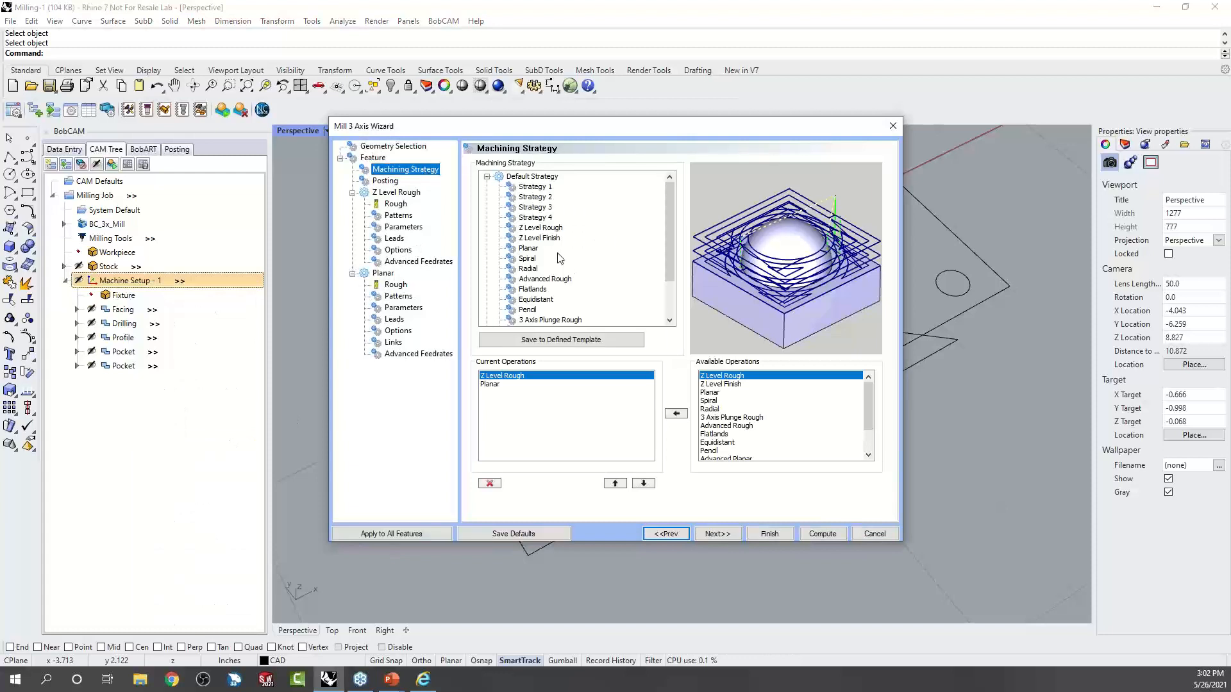
{"action": "left_click", "coordinate": [563, 279]}
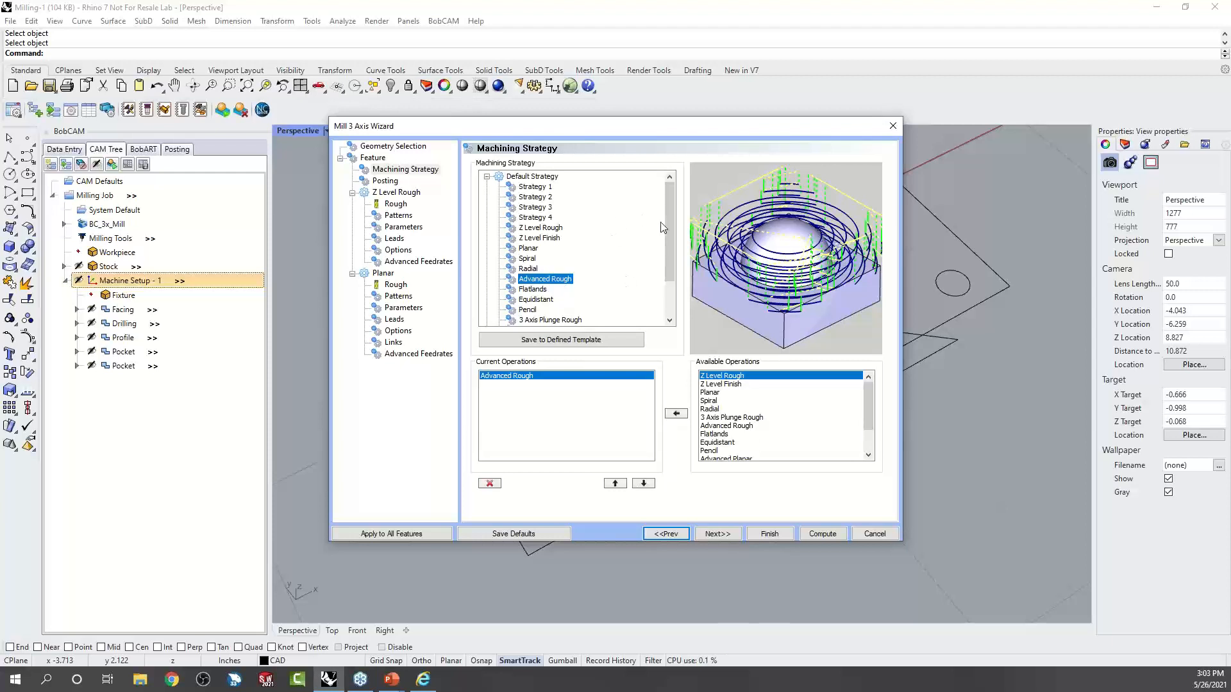
{"action": "left_click_drag", "start_coordinate": [670, 256], "coordinate": [682, 283]}
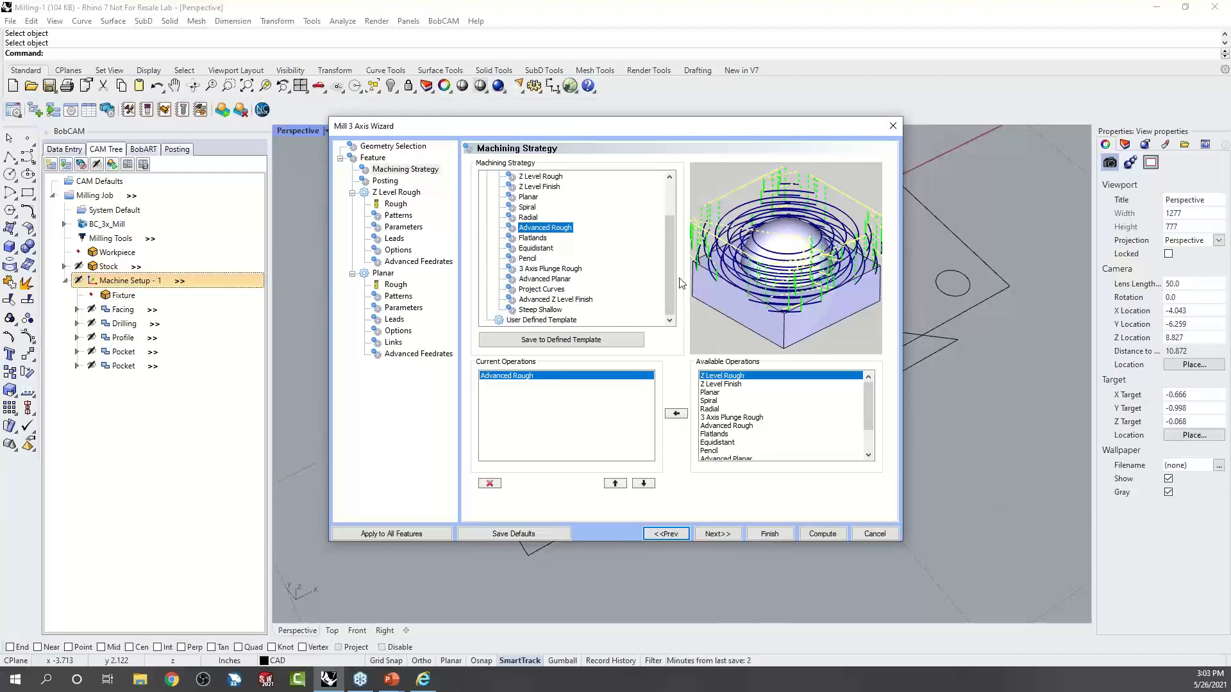
{"action": "left_click", "coordinate": [542, 311]}
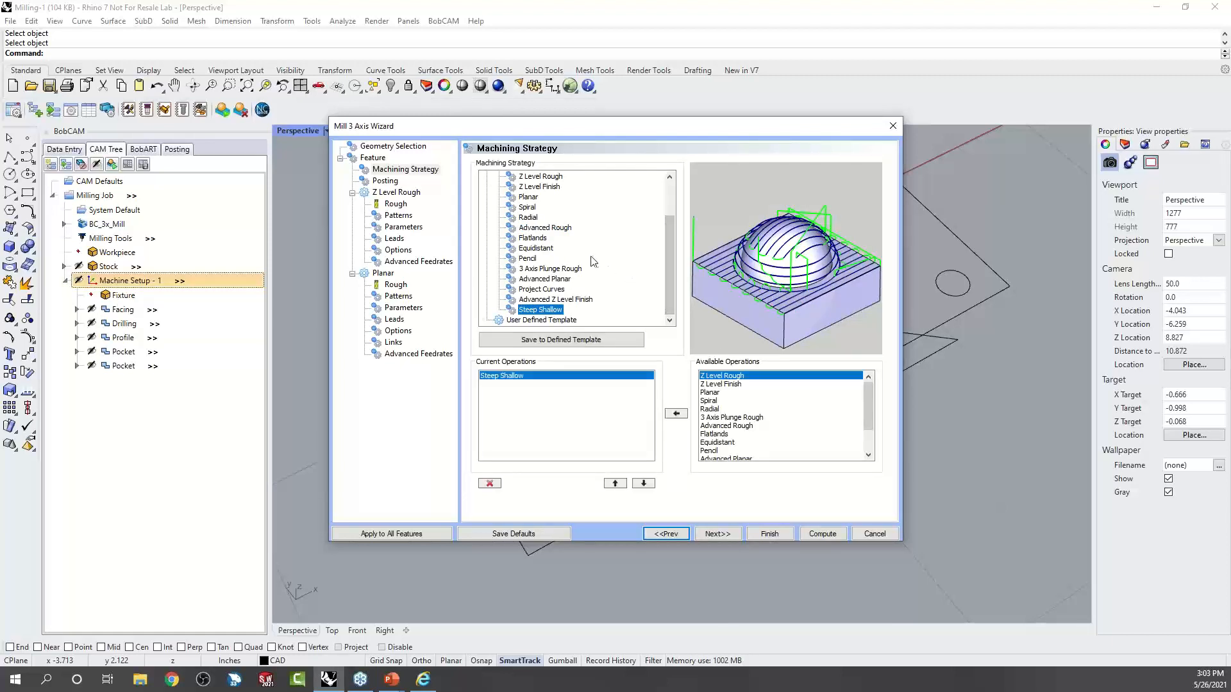
{"action": "left_click", "coordinate": [547, 228]}
{"action": "left_click", "coordinate": [712, 534]}
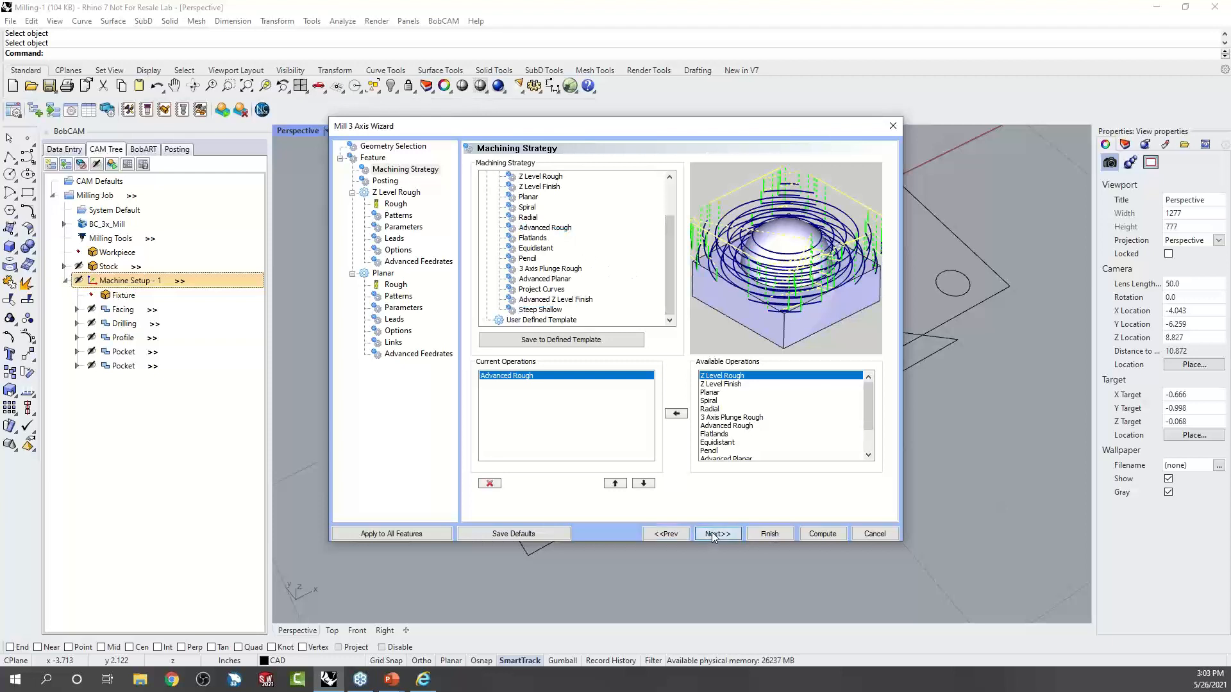
Set the Advanced Rough tool diameter to 1 inch and its cut pattern to Adaptive Roughing.
{"action": "left_click", "coordinate": [402, 205]}
{"action": "double_click", "coordinate": [627, 211]}
{"action": "type", "text": "1"}
{"action": "left_click", "coordinate": [649, 248]}
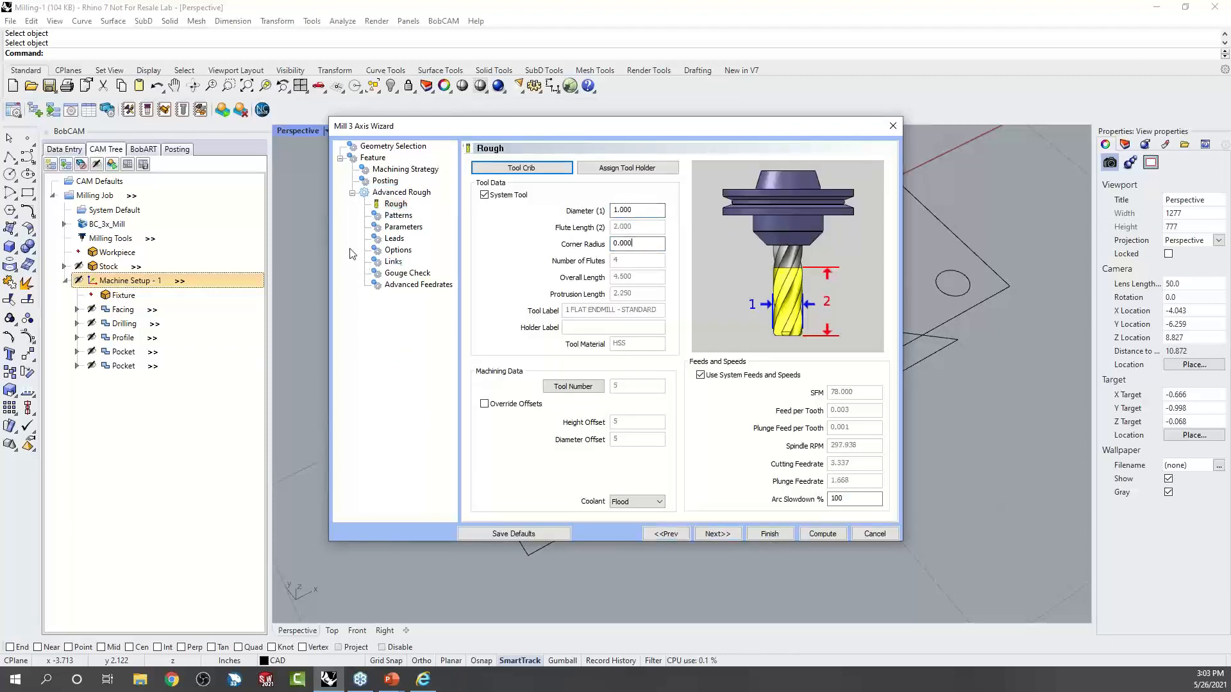
{"action": "left_click", "coordinate": [398, 216]}
{"action": "left_click", "coordinate": [499, 239]}
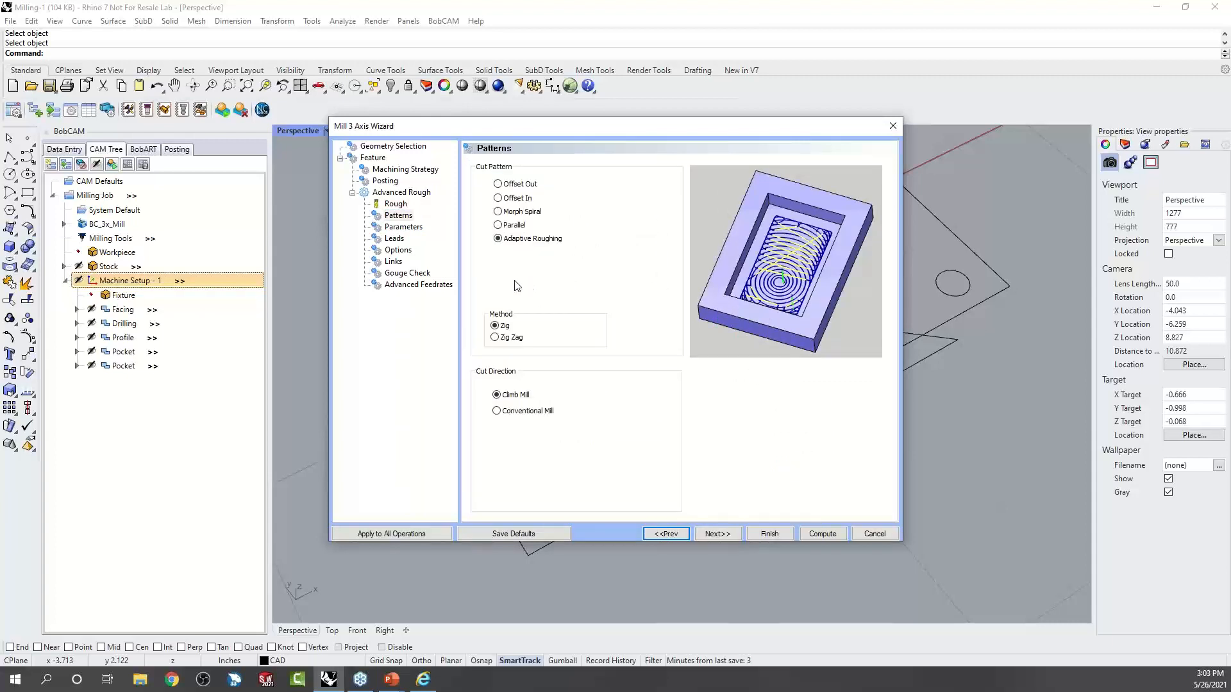
Add a second Advanced Rough operation to the feature and set its tool diameter to 0.75.
{"action": "left_click", "coordinate": [405, 169]}
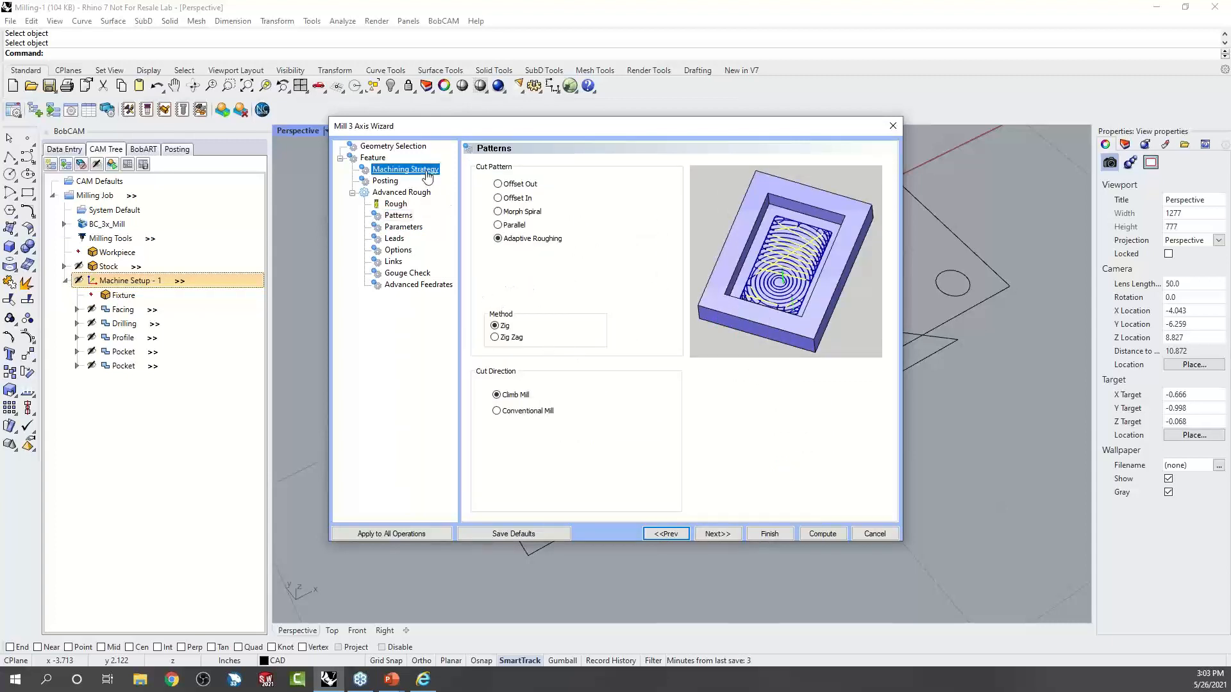
{"action": "scroll", "coordinate": [756, 423], "scroll_direction": "down", "scroll_amount": 2}
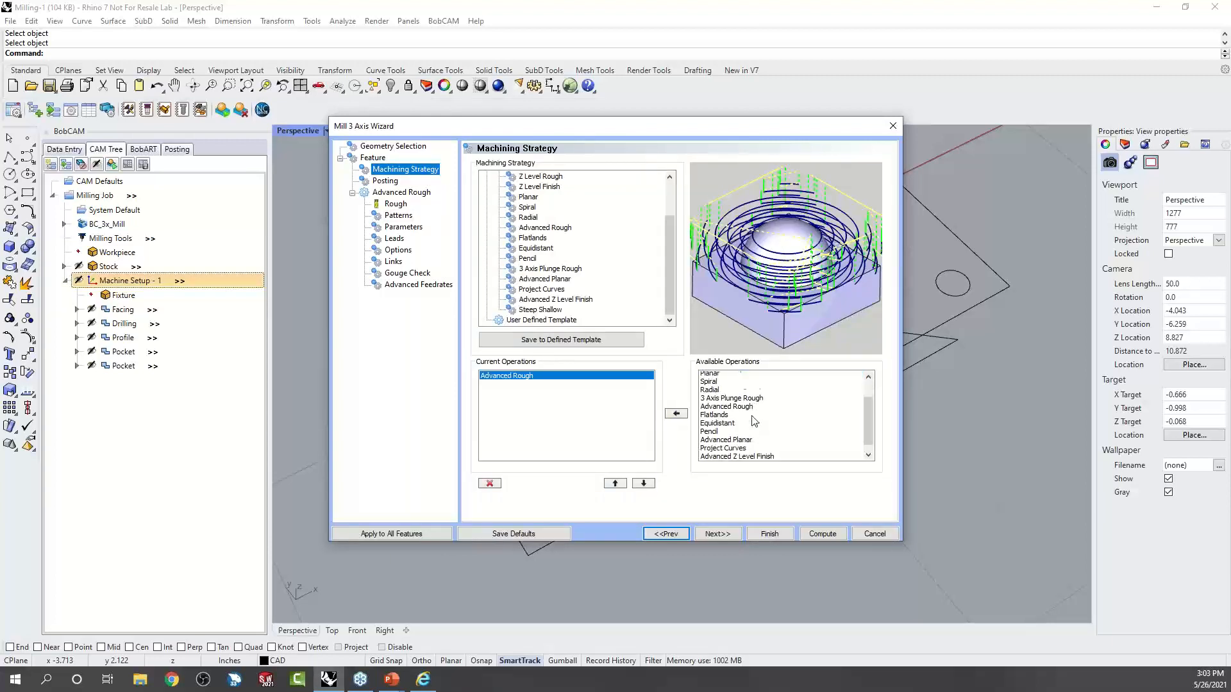
{"action": "left_click", "coordinate": [726, 394]}
{"action": "left_click", "coordinate": [675, 413]}
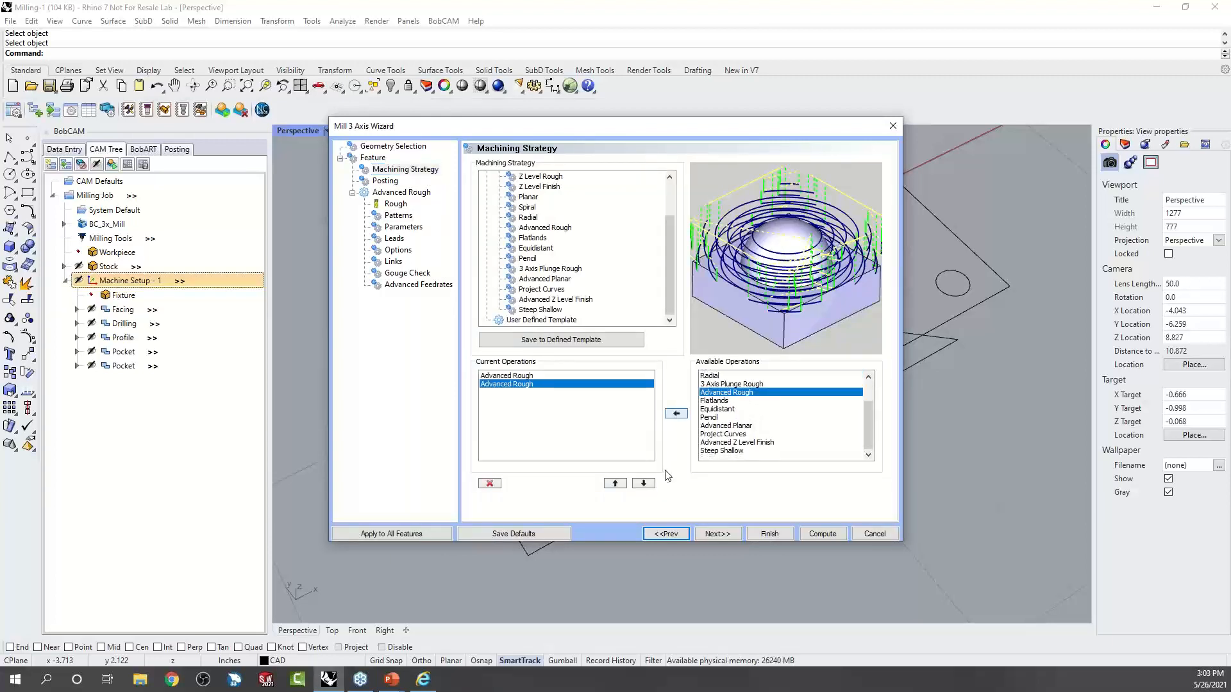
{"action": "left_click", "coordinate": [724, 534]}
{"action": "left_click", "coordinate": [395, 308]}
{"action": "type", "text": ".75"}
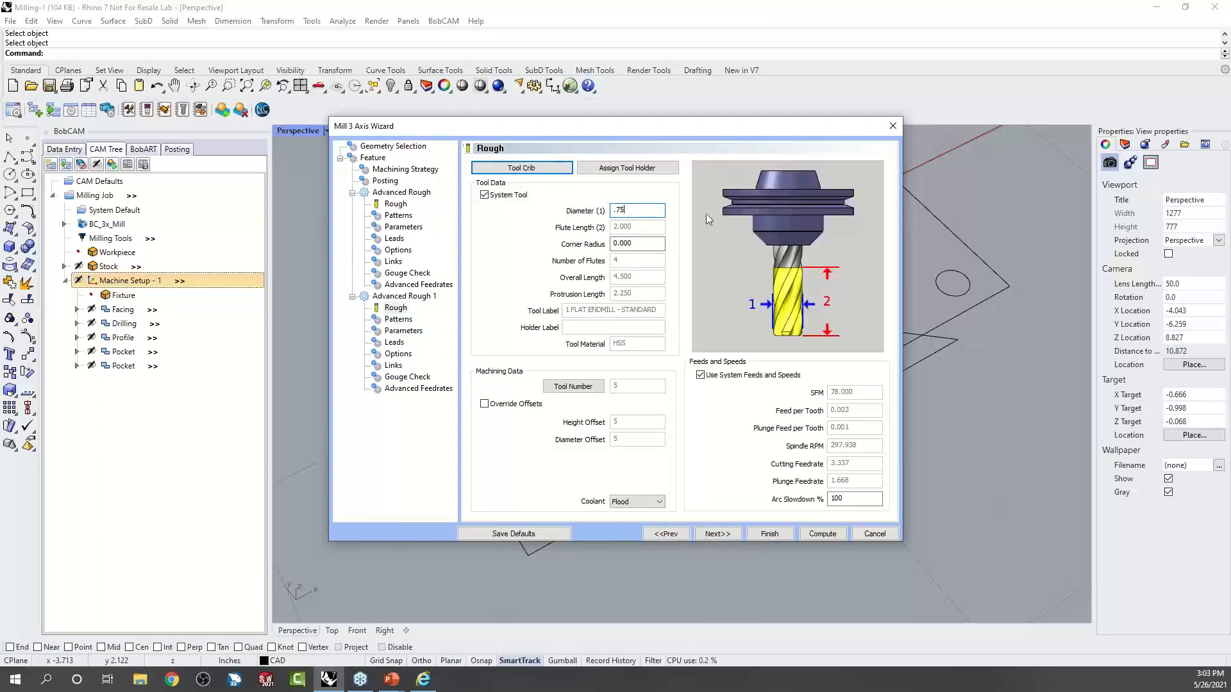
{"action": "left_click", "coordinate": [650, 243]}
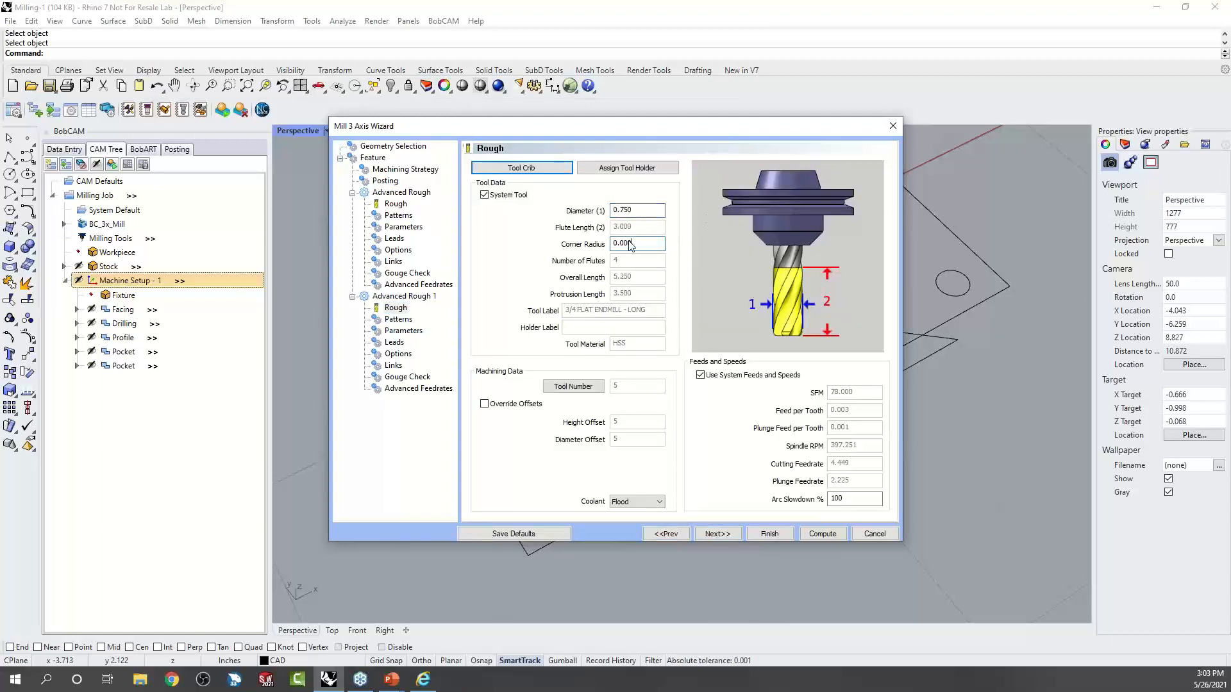
Enable Rest Roughing for Advanced Rough 1 without Use Previous Operation, and set the Previous Tool Diameter to 1.
{"action": "left_click", "coordinate": [404, 330]}
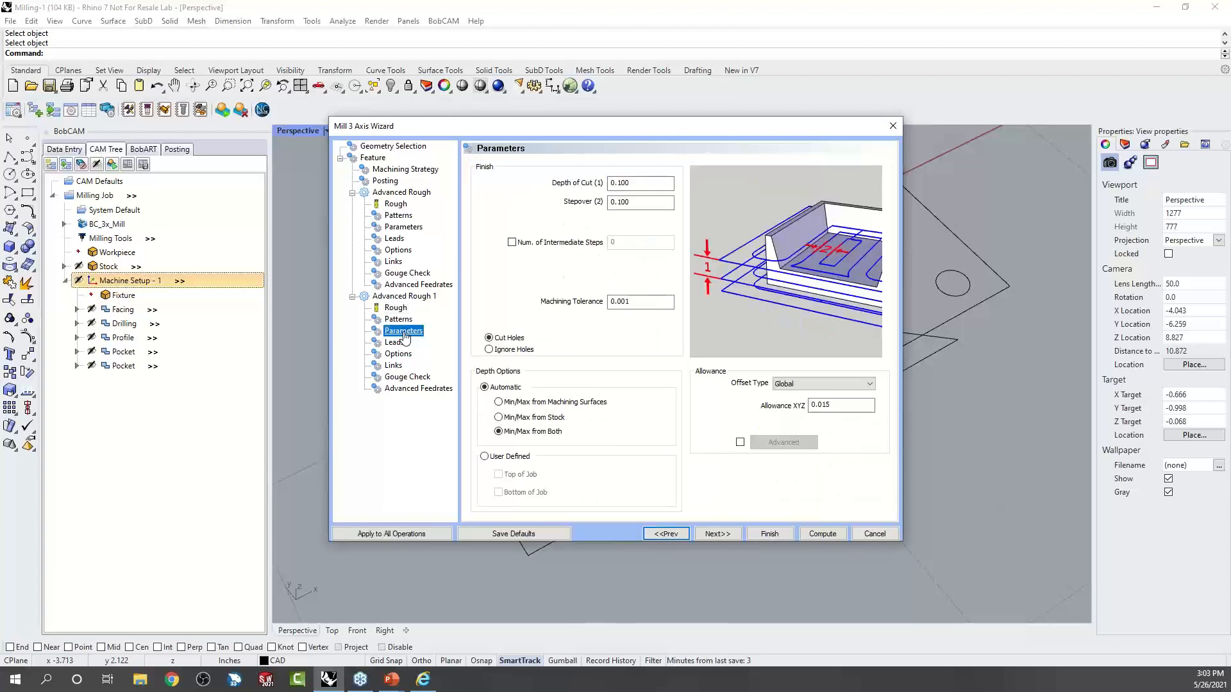
{"action": "left_click", "coordinate": [398, 354]}
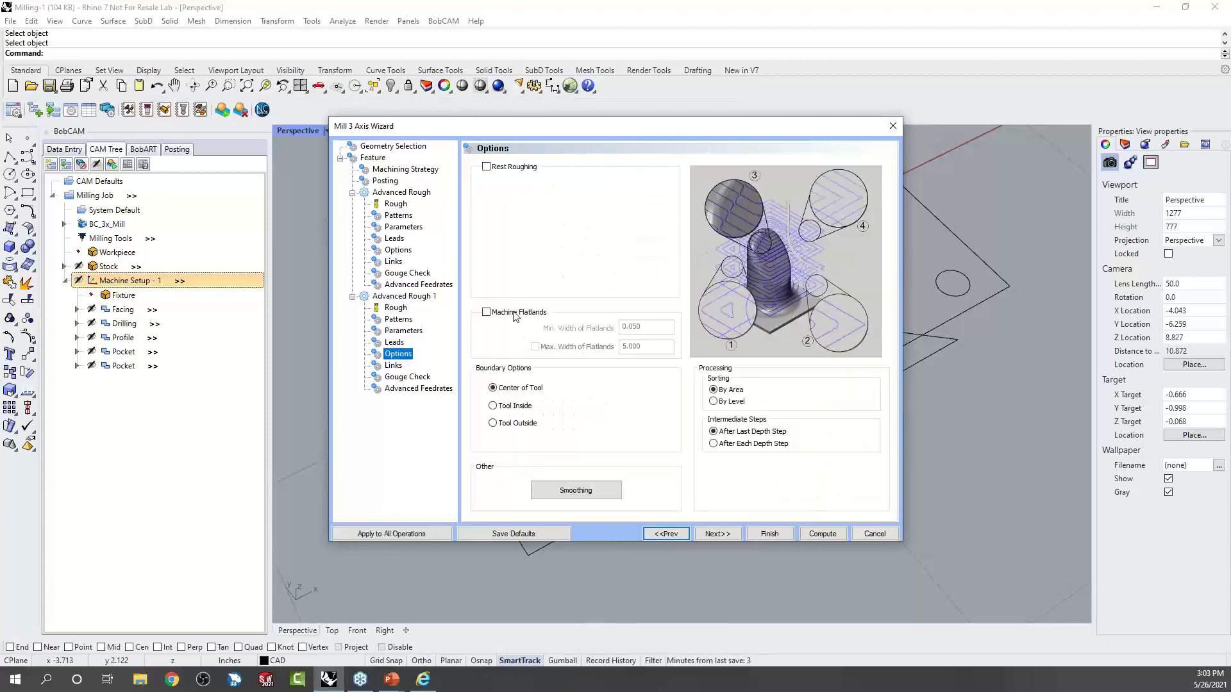
{"action": "left_click", "coordinate": [486, 167]}
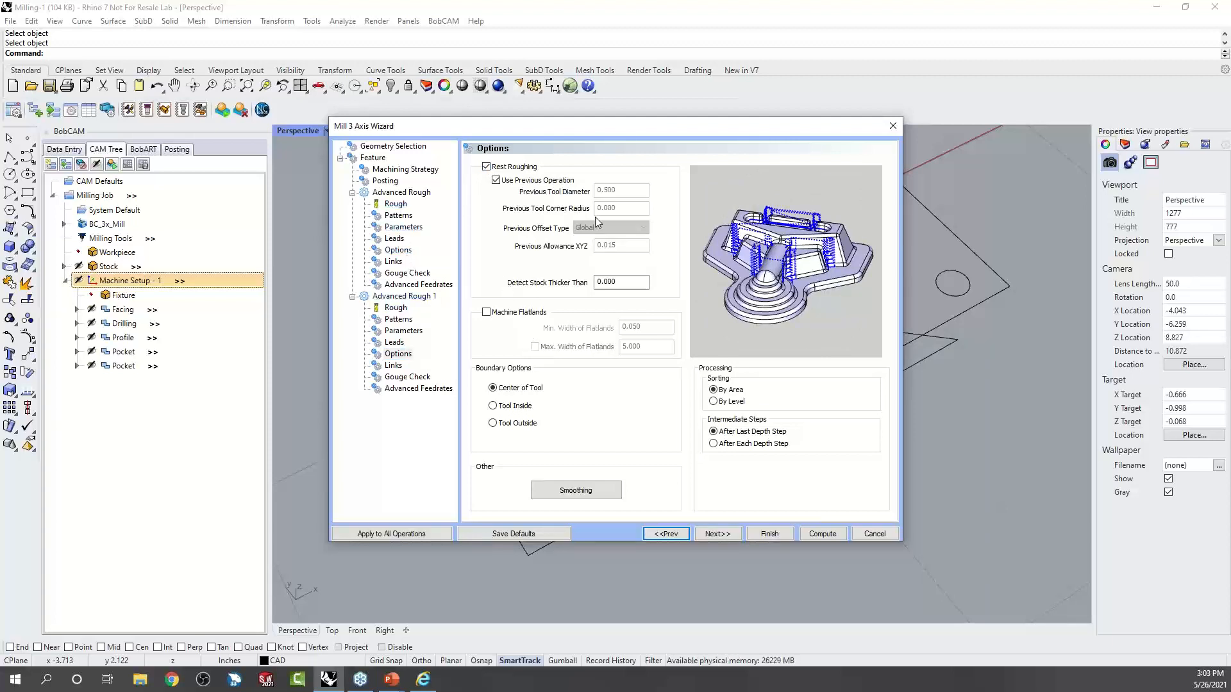
{"action": "left_click", "coordinate": [497, 180]}
{"action": "left_click", "coordinate": [497, 180]}
{"action": "left_click", "coordinate": [497, 181]}
{"action": "left_click_drag", "start_coordinate": [635, 190], "coordinate": [578, 192]}
{"action": "type", "text": "1"}
{"action": "left_click", "coordinate": [626, 207]}
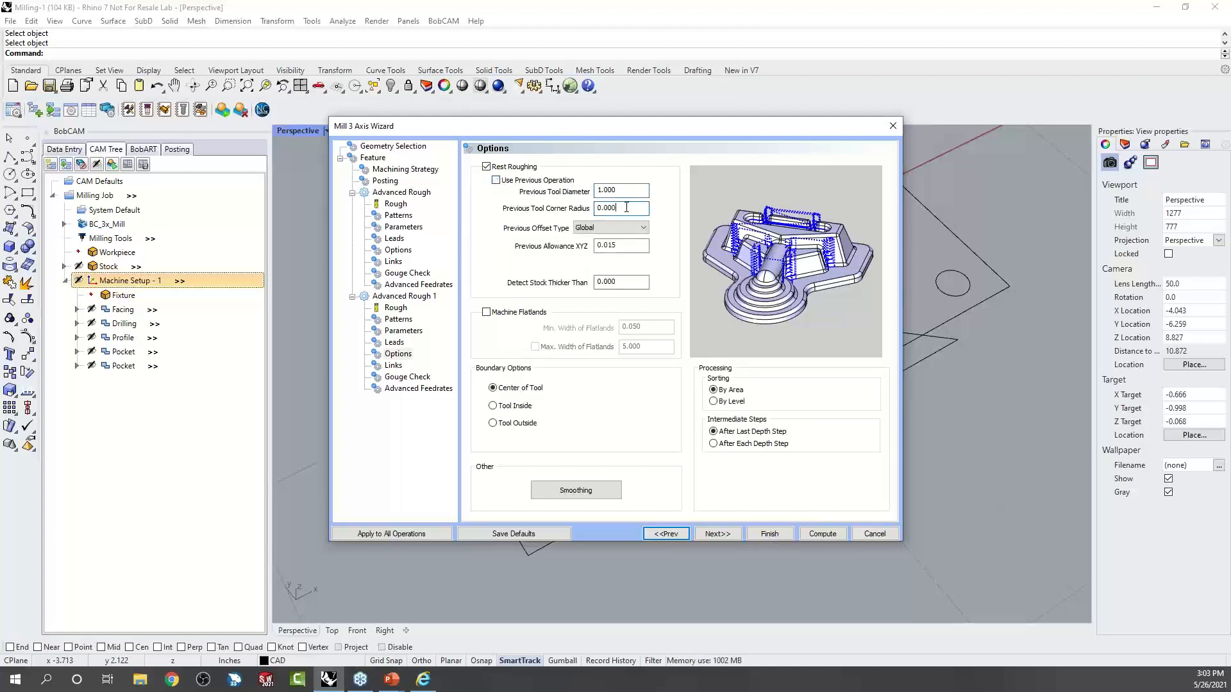
Try the Side and Bottom previous offset type for rest roughing, and return it to Global.
{"action": "double_click", "coordinate": [633, 283]}
{"action": "left_click", "coordinate": [631, 246]}
{"action": "left_click", "coordinate": [643, 229]}
{"action": "left_click", "coordinate": [641, 240]}
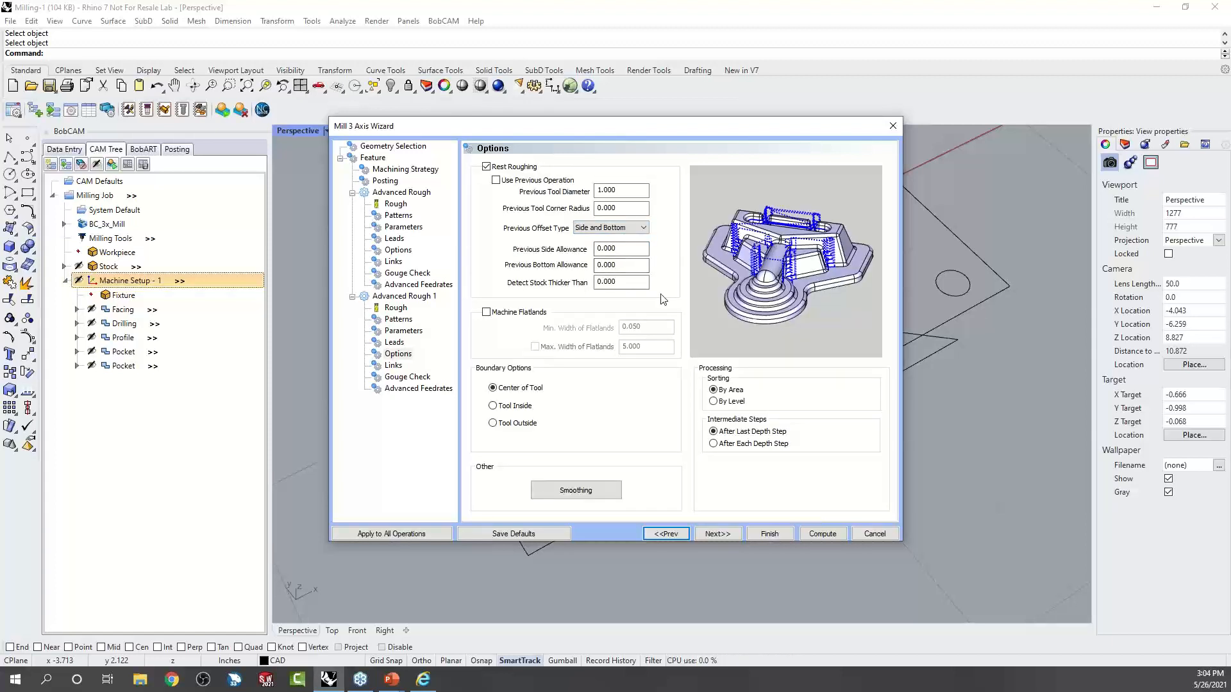
{"action": "left_click", "coordinate": [642, 228]}
{"action": "left_click", "coordinate": [623, 239]}
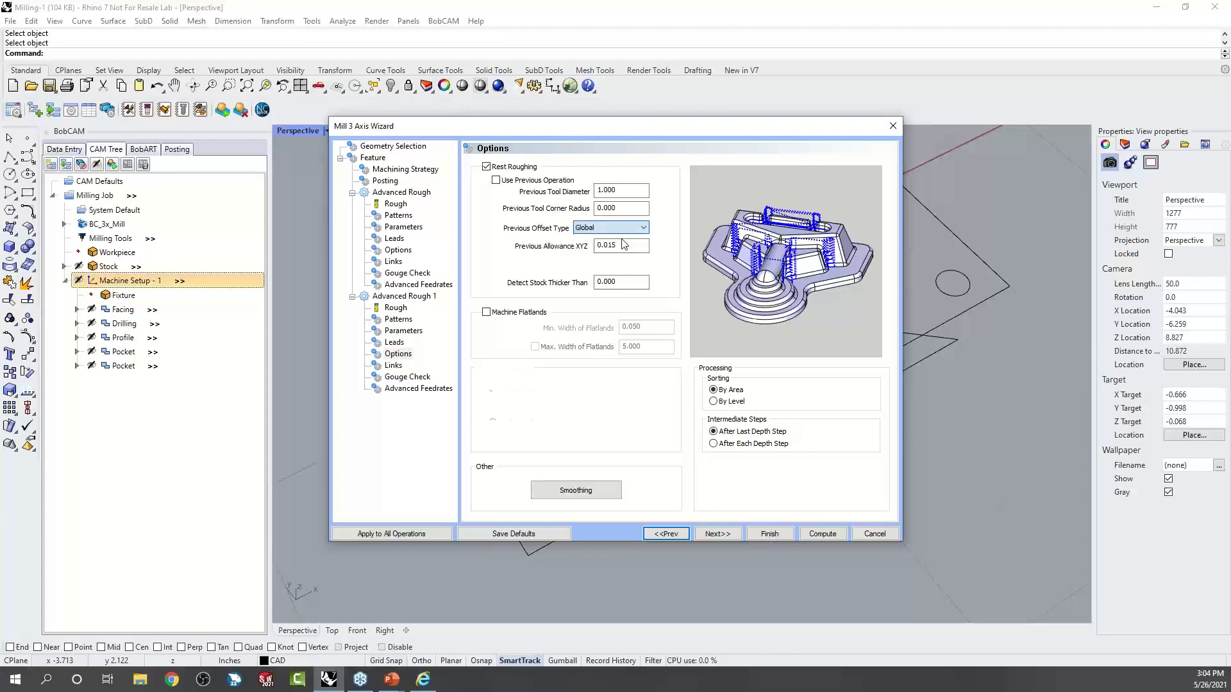
Add a third Advanced Rough operation to the 3-axis feature's current operations.
{"action": "left_click", "coordinate": [721, 534]}
{"action": "left_click", "coordinate": [406, 169]}
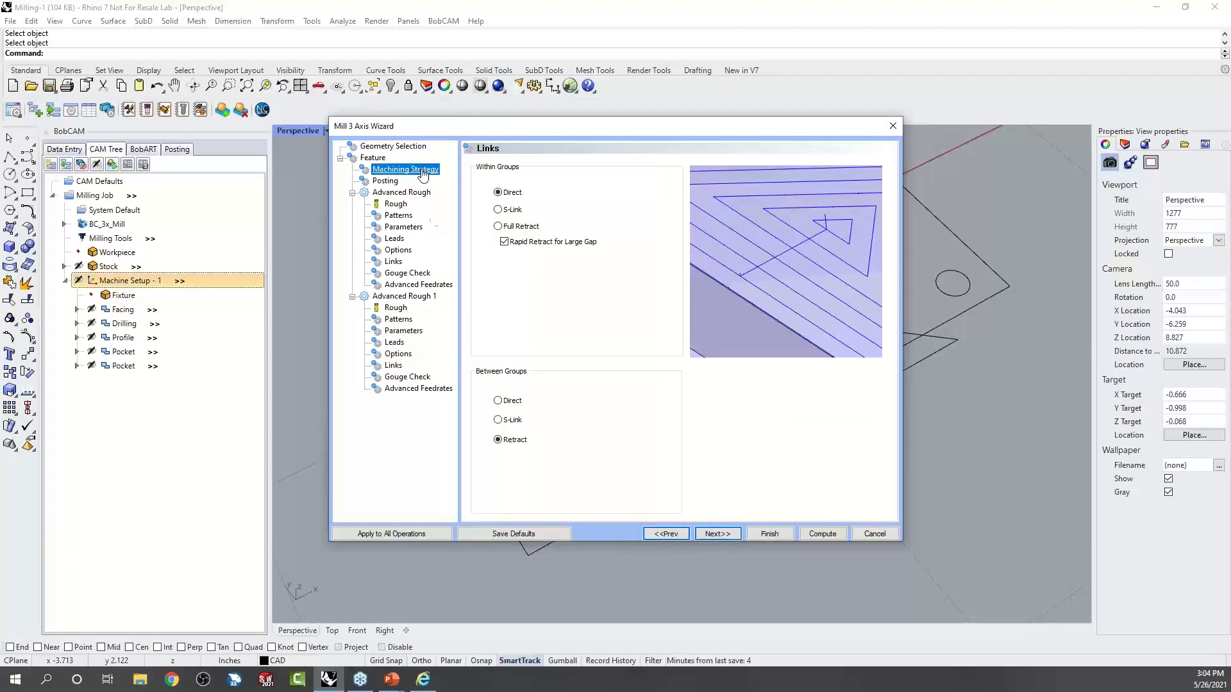
{"action": "left_click", "coordinate": [747, 396]}
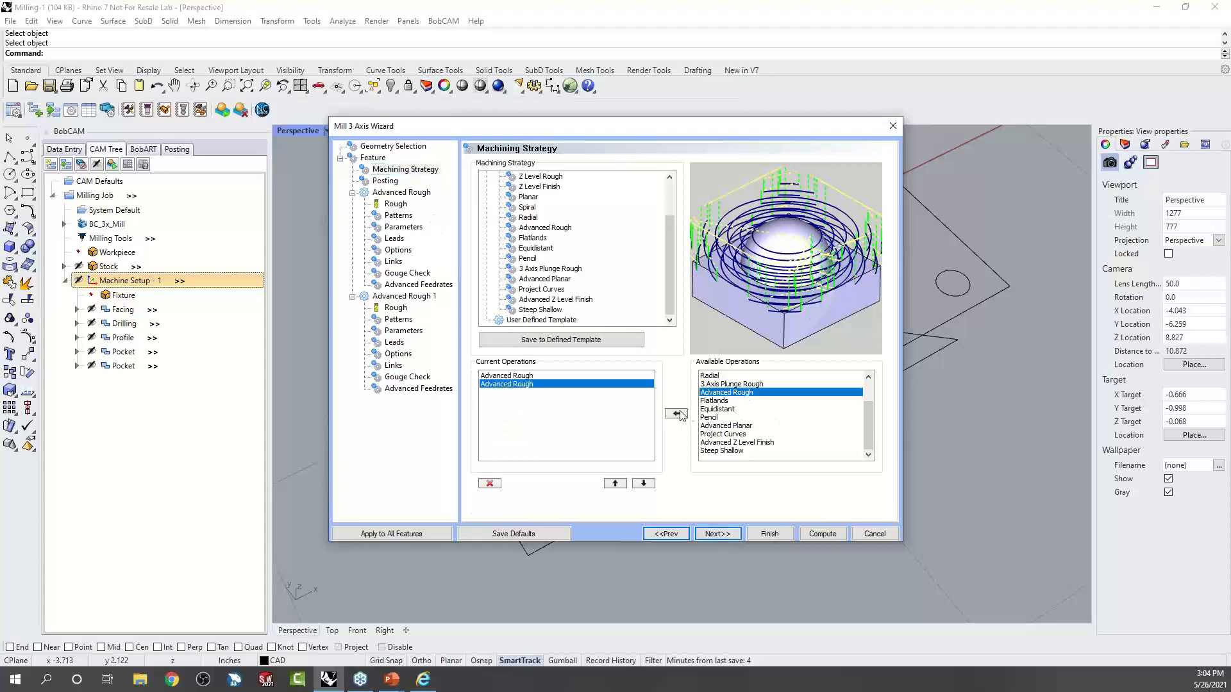
{"action": "left_click", "coordinate": [677, 414]}
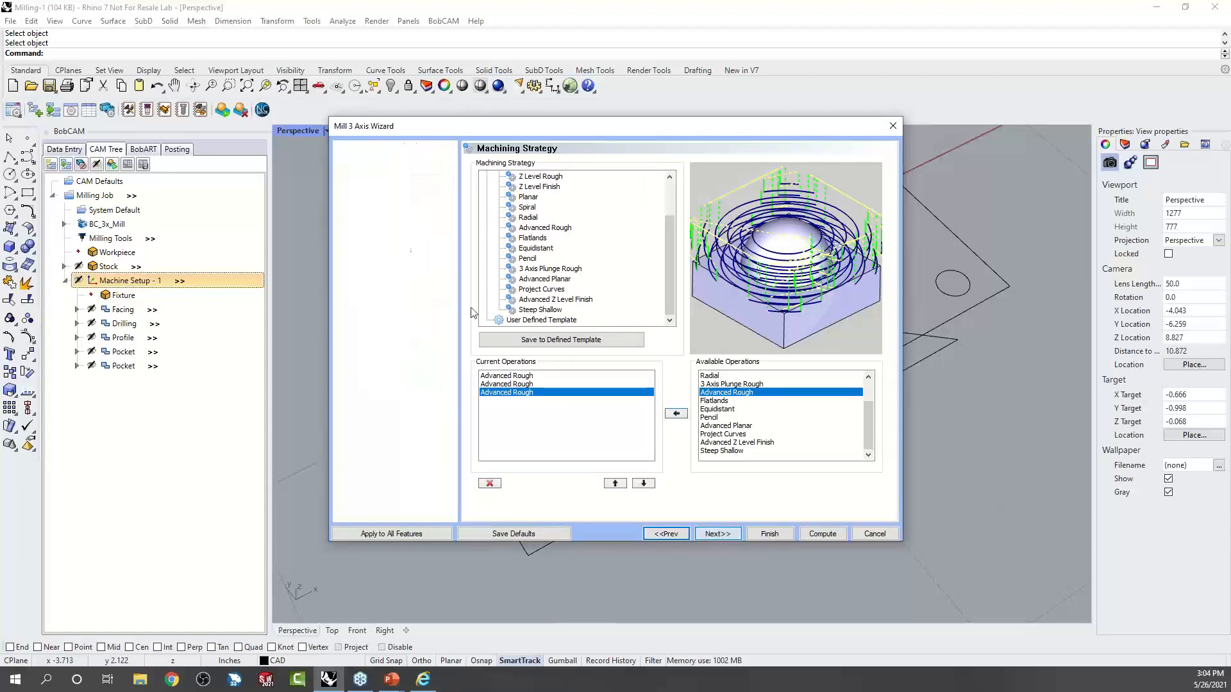
Enable Rest Roughing with Use Previous Operation for Advanced Rough 1 and Advanced Rough 2, and finish the feature without computing.
{"action": "left_click", "coordinate": [718, 533]}
{"action": "left_click", "coordinate": [399, 250]}
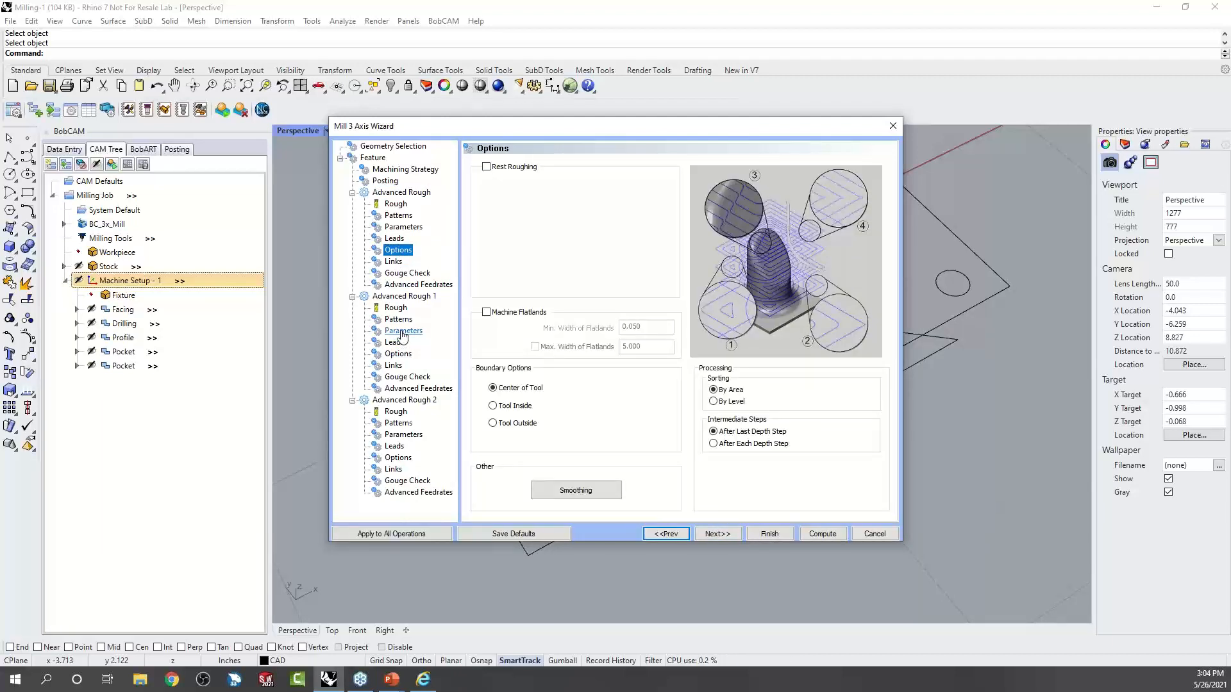
{"action": "left_click", "coordinate": [398, 354]}
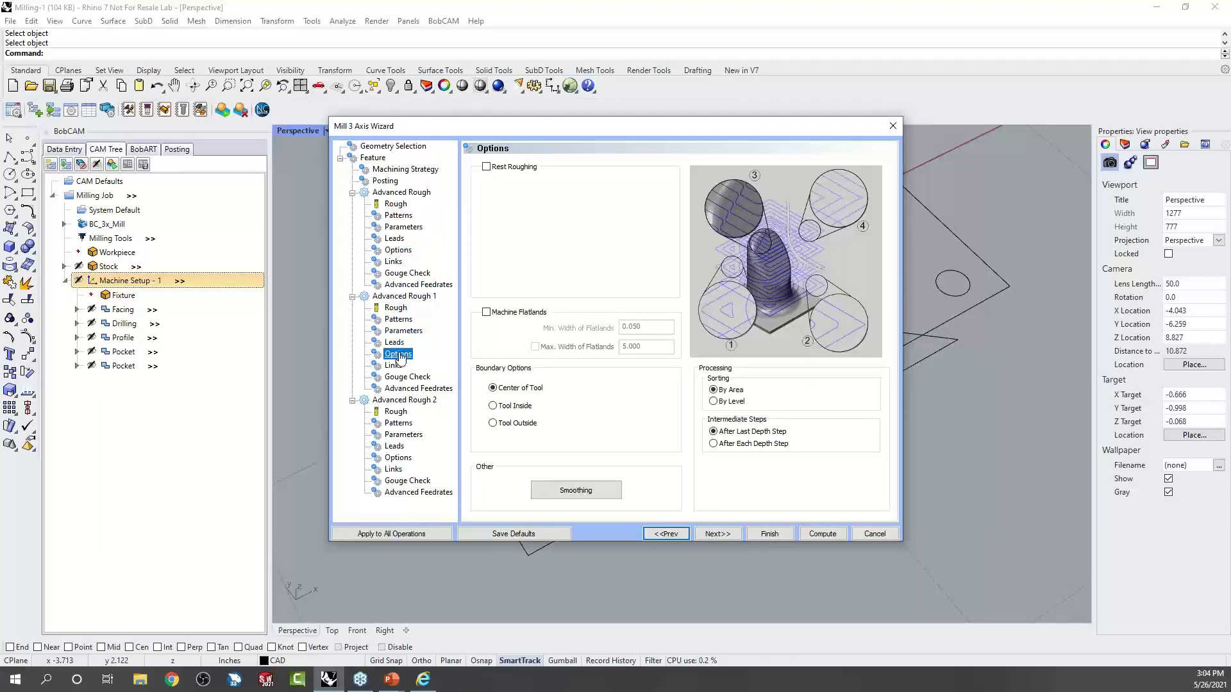
{"action": "left_click", "coordinate": [490, 167]}
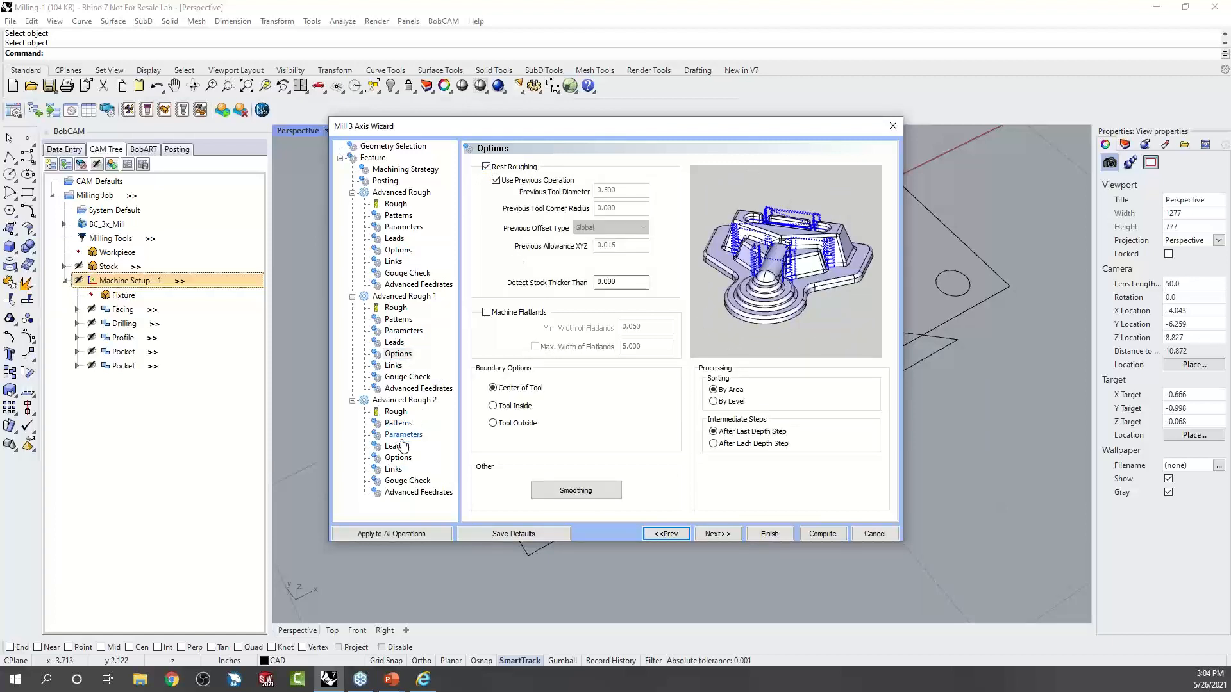
{"action": "left_click", "coordinate": [398, 458]}
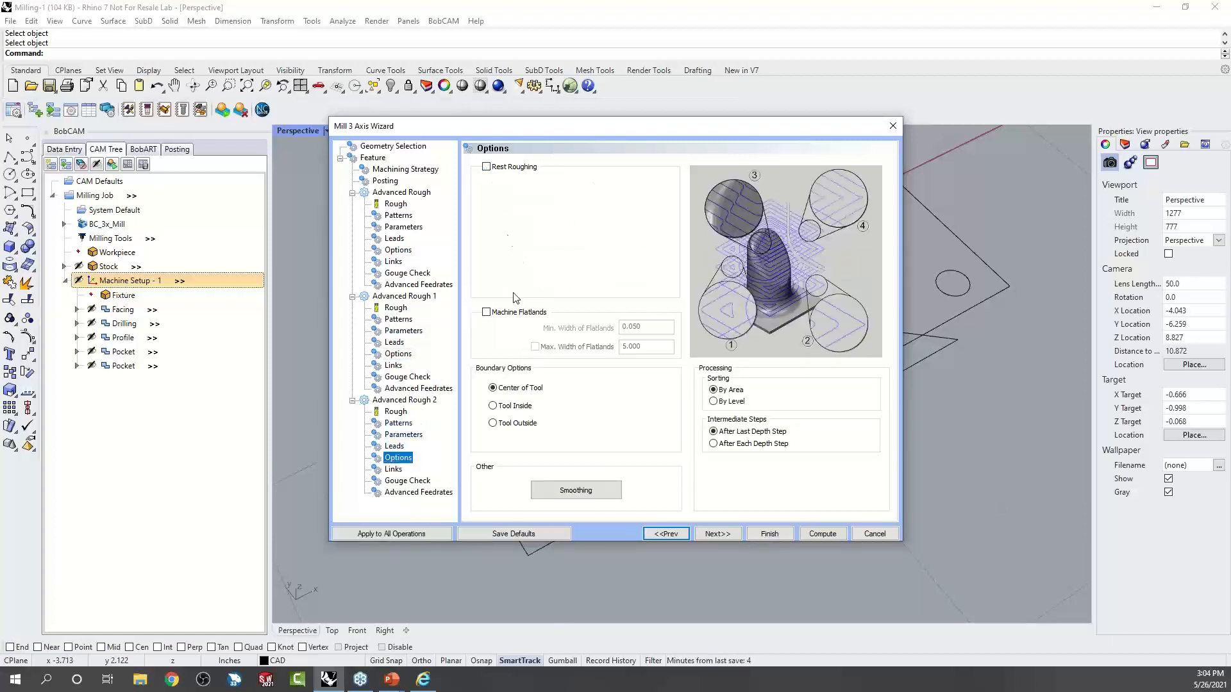
{"action": "left_click", "coordinate": [488, 167]}
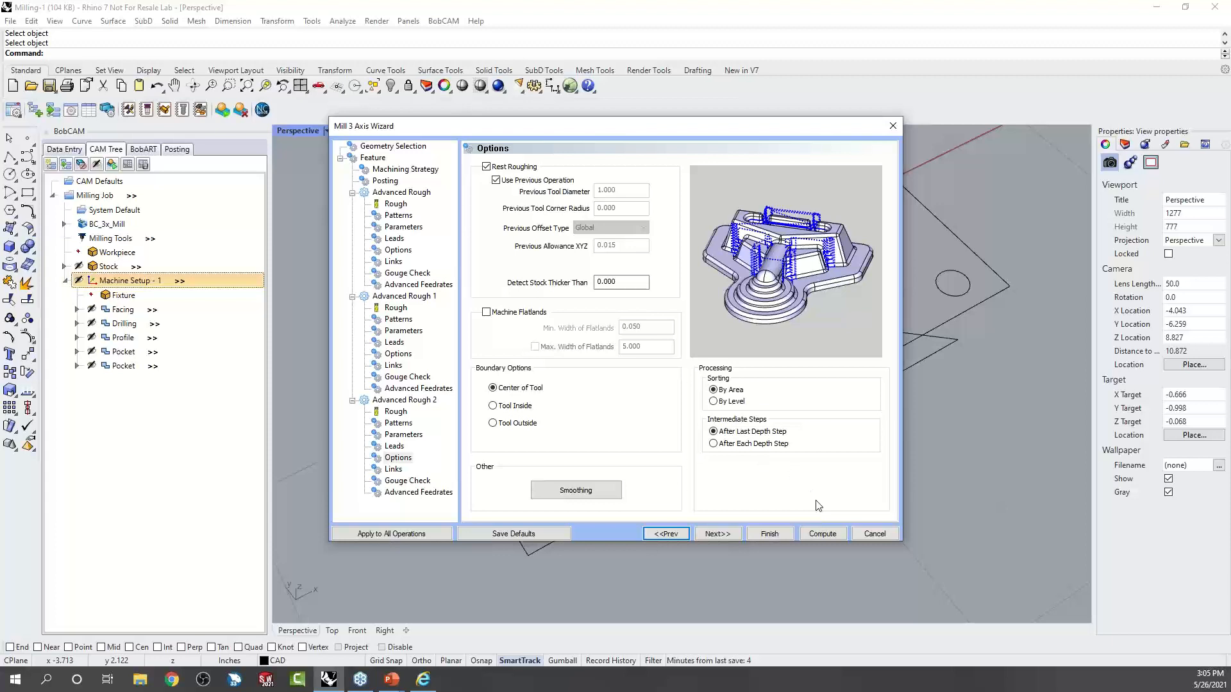
{"action": "left_click", "coordinate": [789, 537]}
Expand the three Advanced Rough operations in the tree and examine the Operation Stock item of each.
{"action": "double_click", "coordinate": [144, 423]}
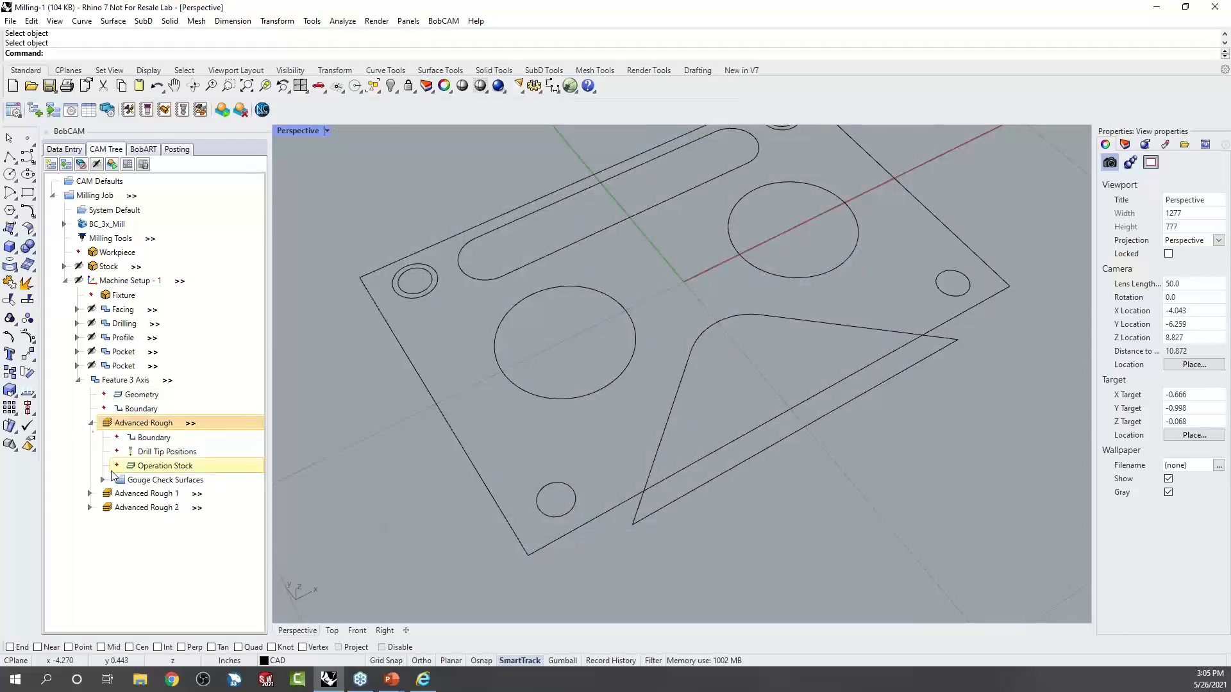
{"action": "left_click", "coordinate": [173, 467]}
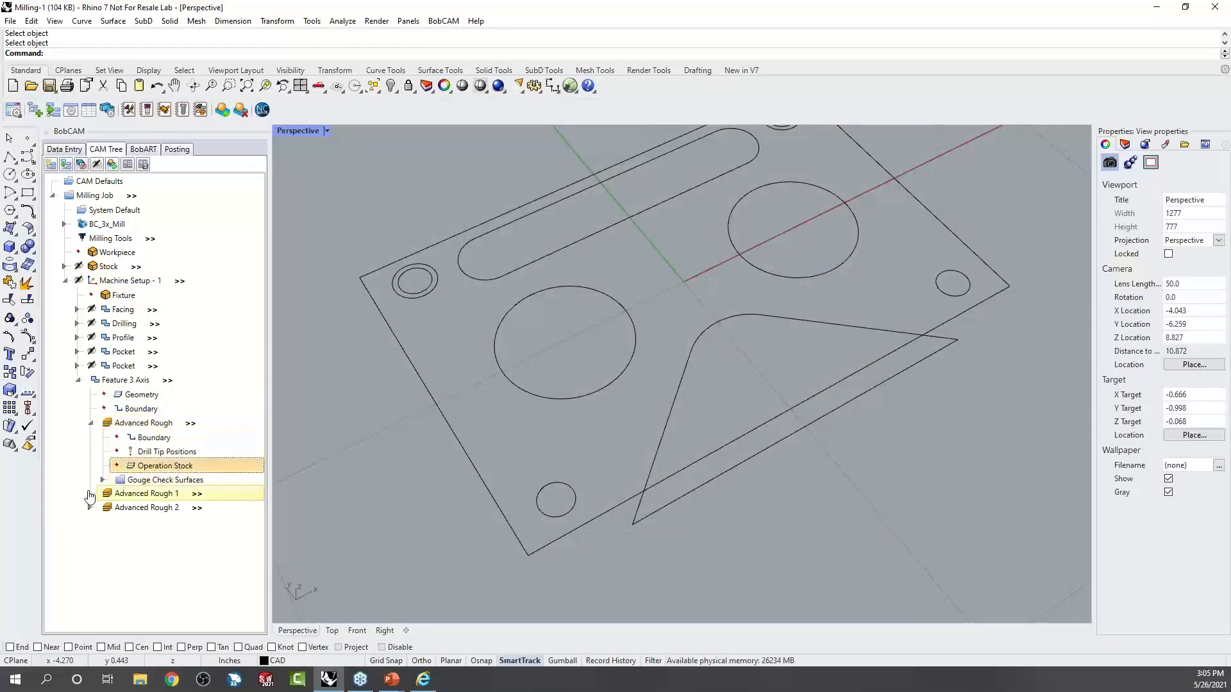
{"action": "double_click", "coordinate": [143, 493]}
{"action": "left_click", "coordinate": [172, 537]}
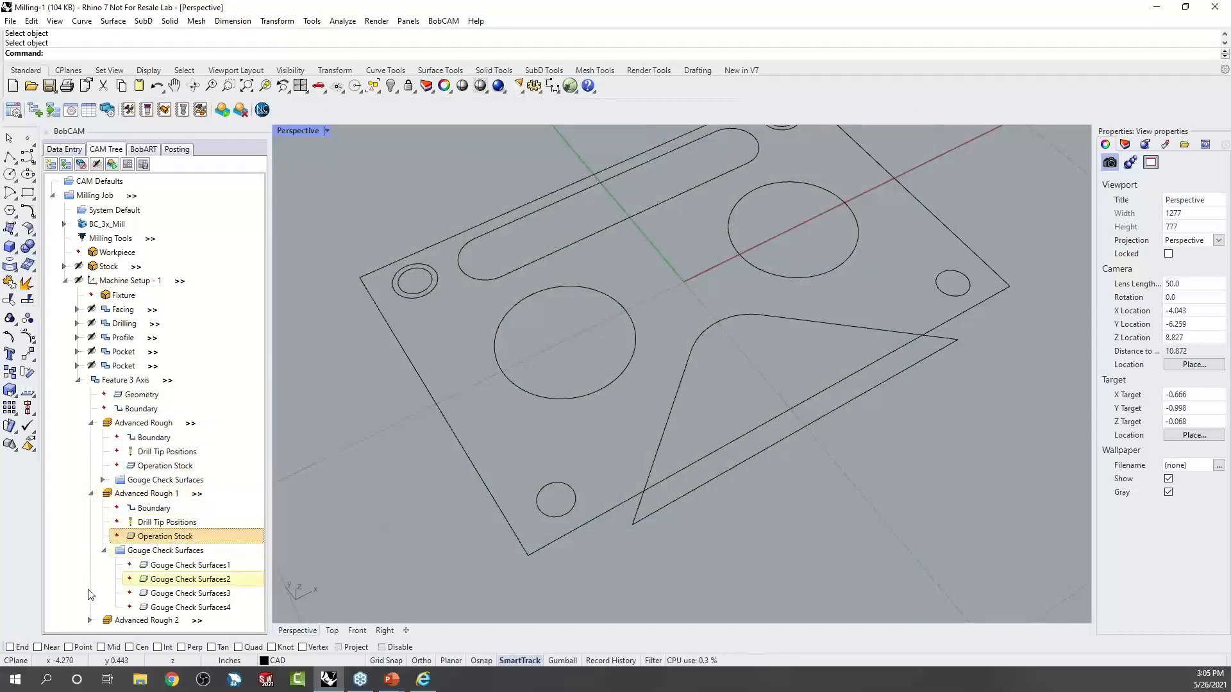
{"action": "left_click", "coordinate": [90, 622]}
{"action": "left_click", "coordinate": [90, 622]}
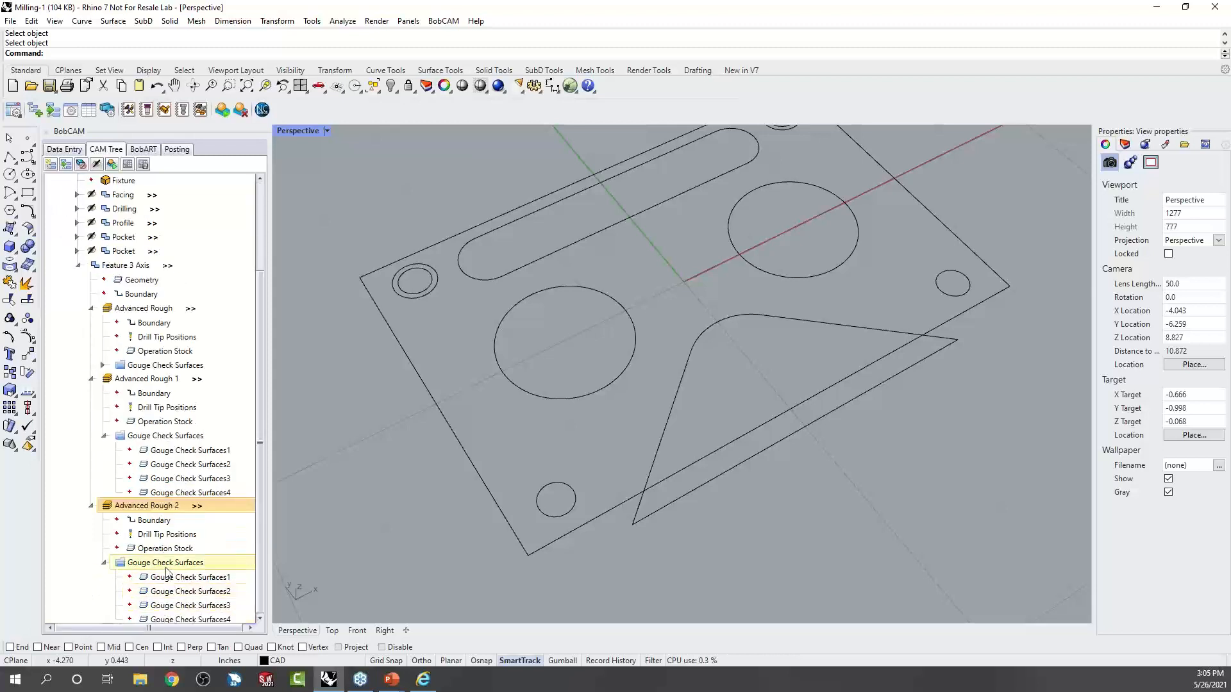
{"action": "left_click", "coordinate": [165, 550]}
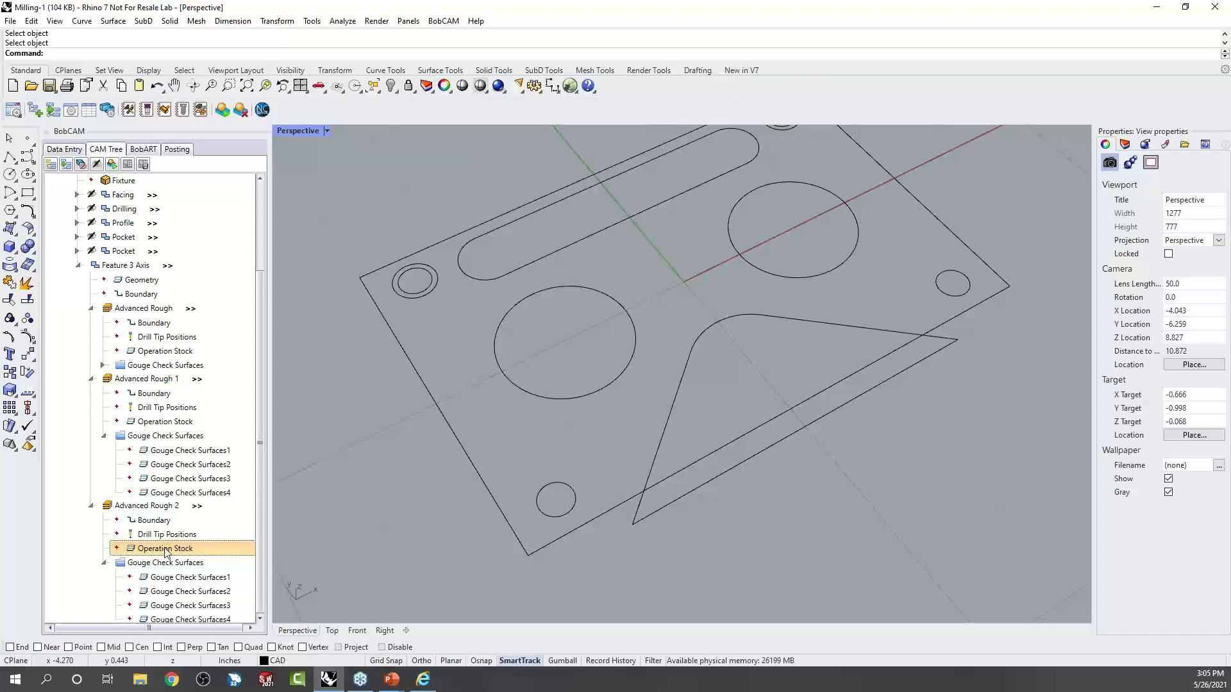
Start the machining simulation, inspect the CutSim settings and the option to save the stock as an STL file, and exit the simulation.
{"action": "left_click", "coordinate": [112, 165]}
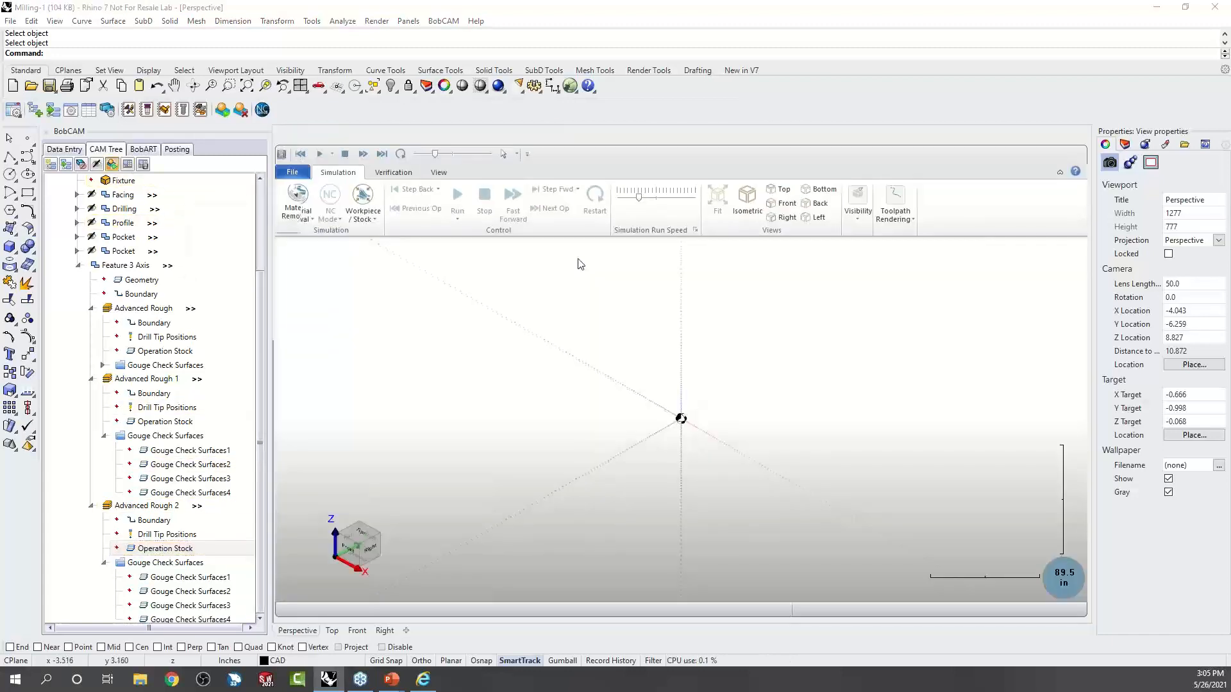
{"action": "left_click", "coordinate": [440, 173]}
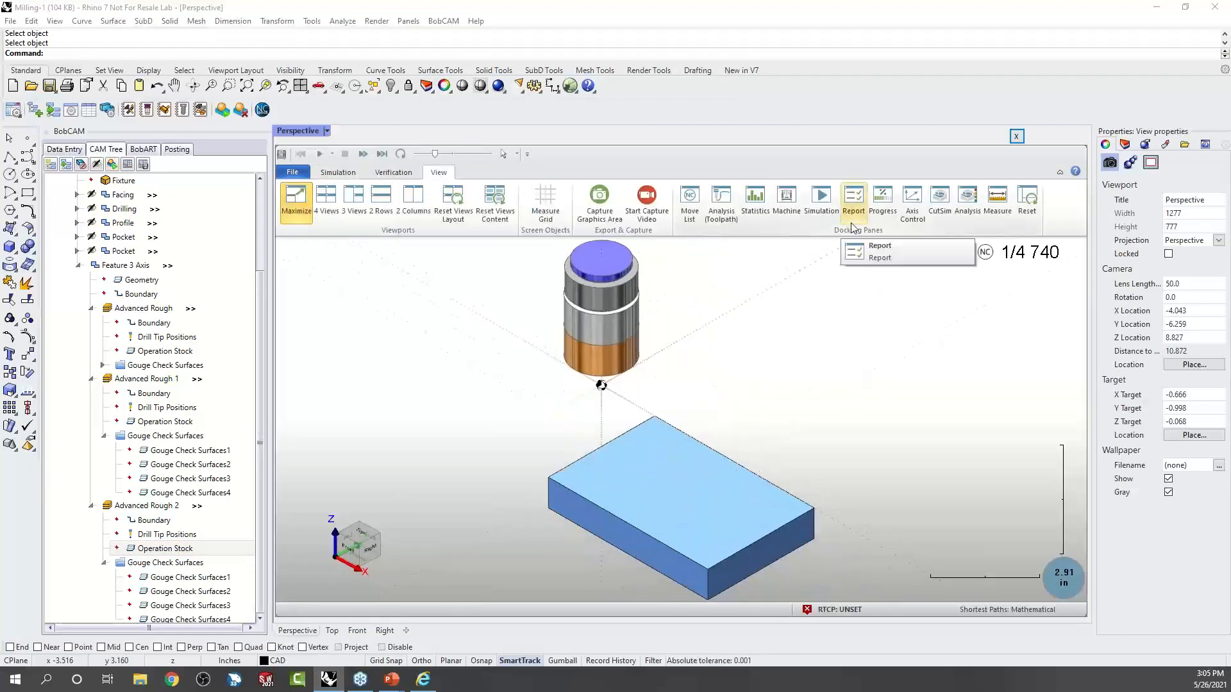
{"action": "left_click", "coordinate": [940, 204]}
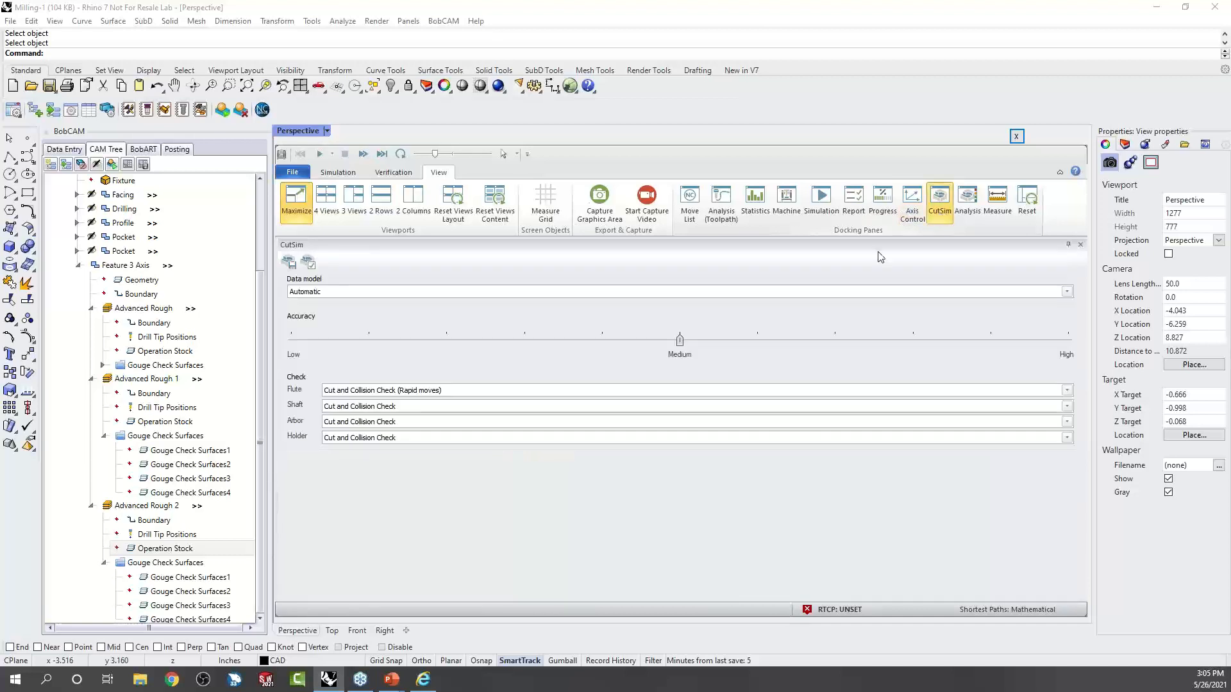
{"action": "left_click", "coordinate": [289, 263]}
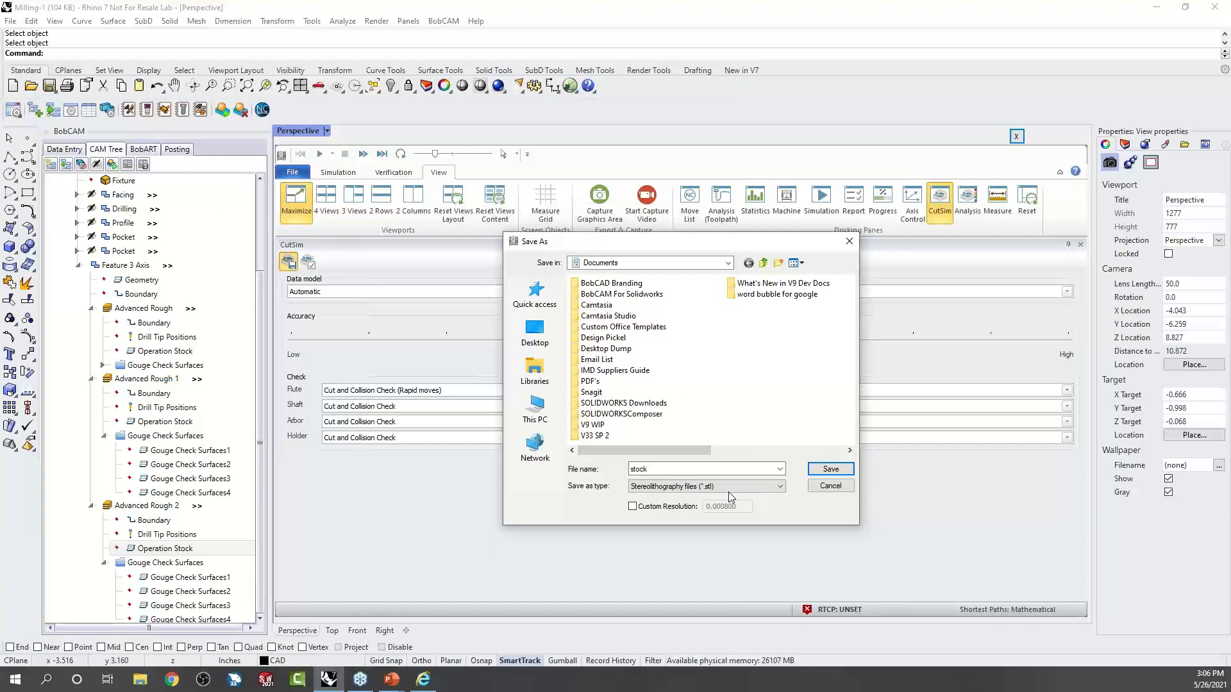
{"action": "left_click", "coordinate": [1017, 136]}
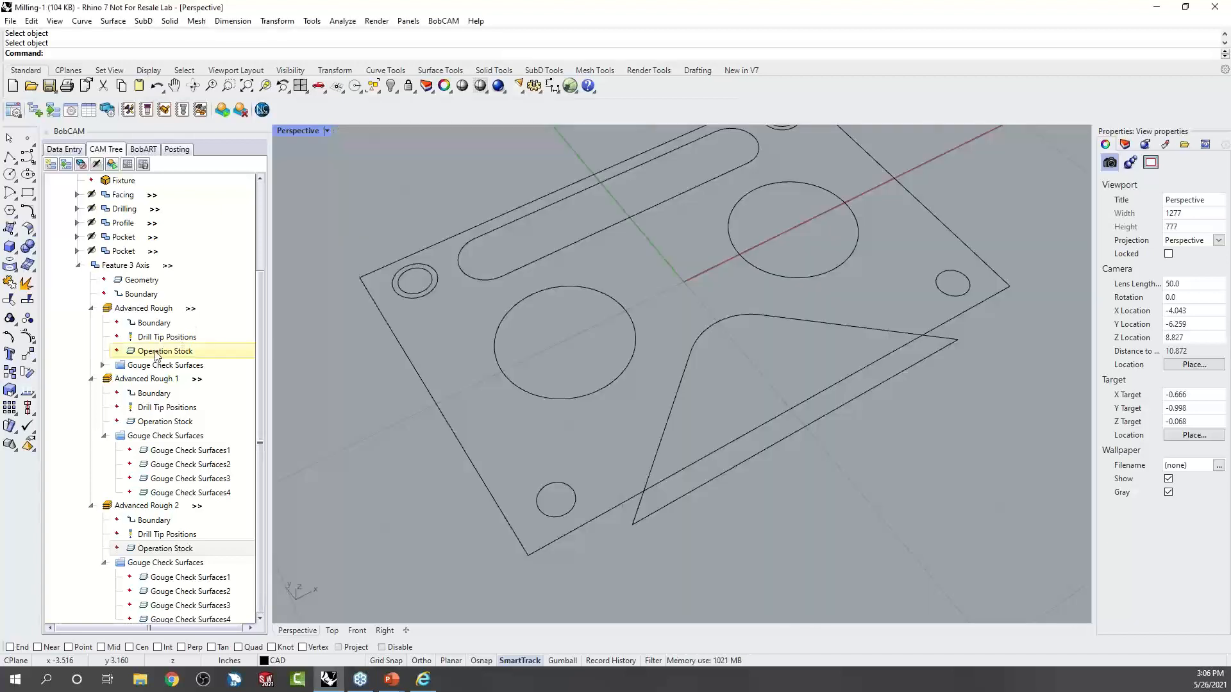
Try STL File as the Operation Stock source for the first Advanced Rough operation, and cancel the geometry selection.
{"action": "right_click", "coordinate": [156, 355]}
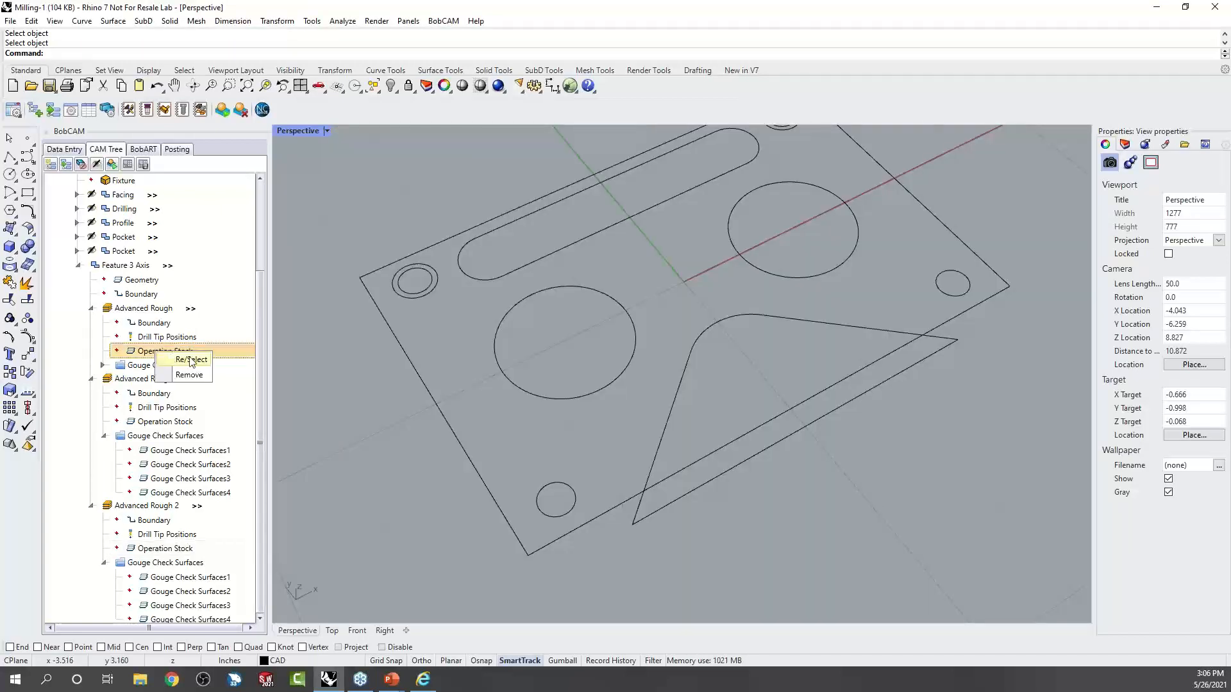
{"action": "left_click", "coordinate": [191, 360]}
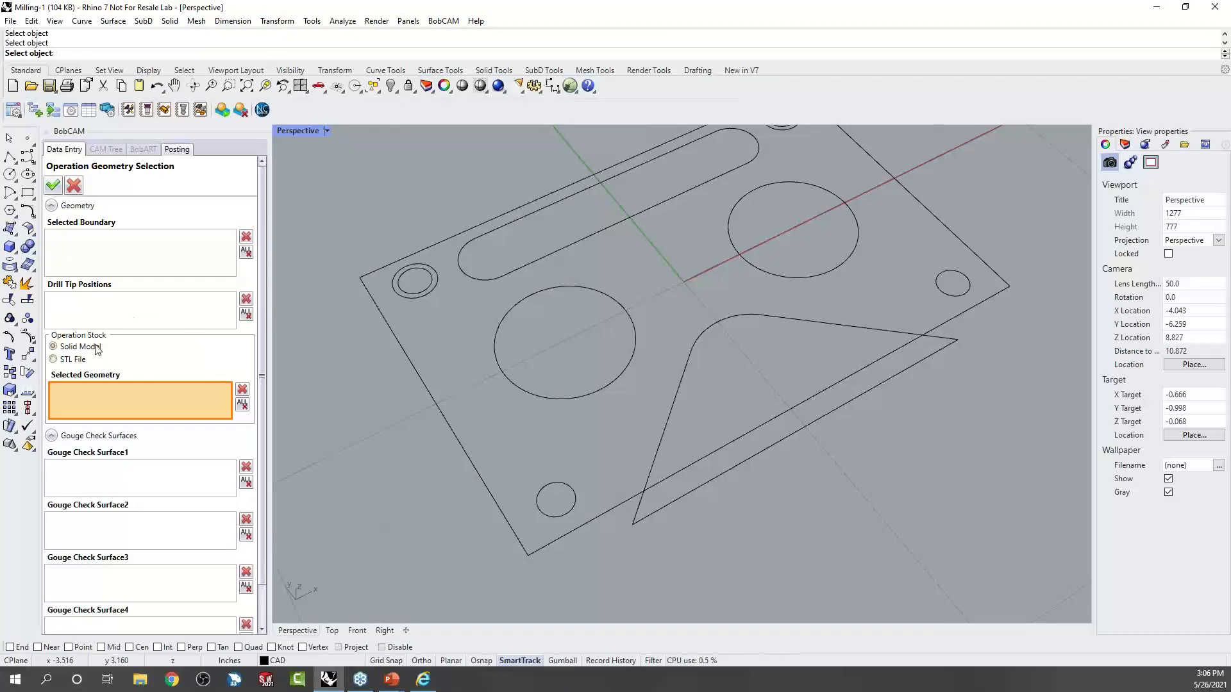
{"action": "left_click", "coordinate": [56, 359]}
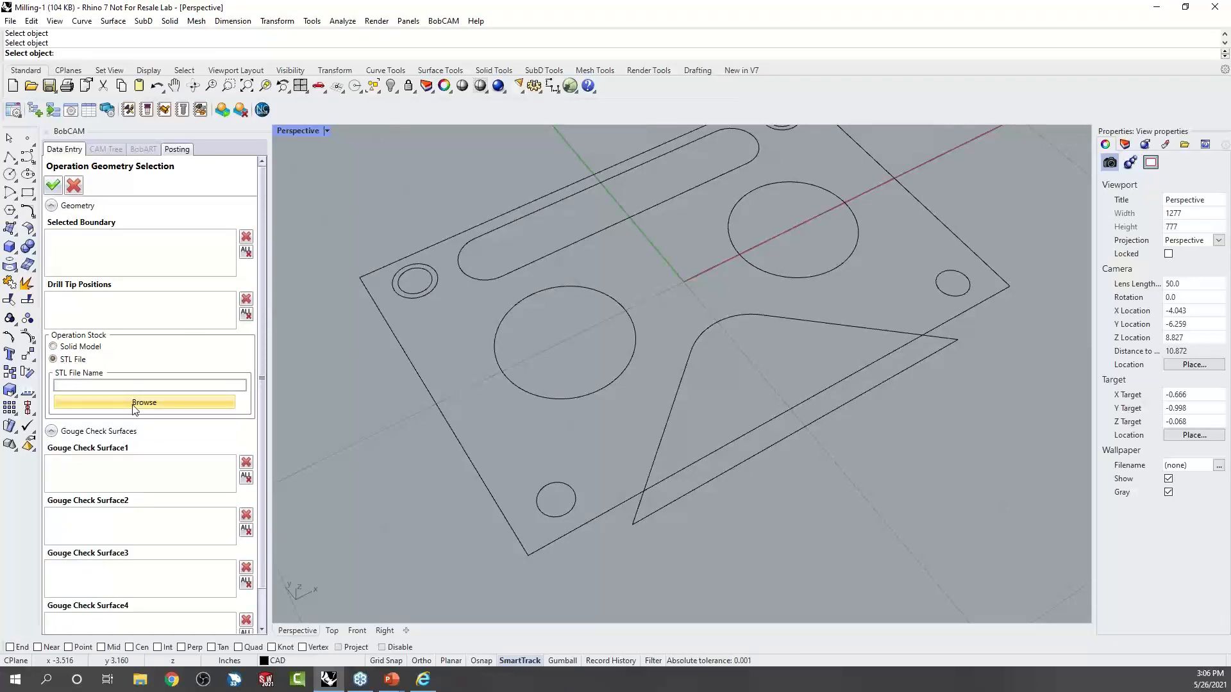
{"action": "left_click", "coordinate": [74, 185]}
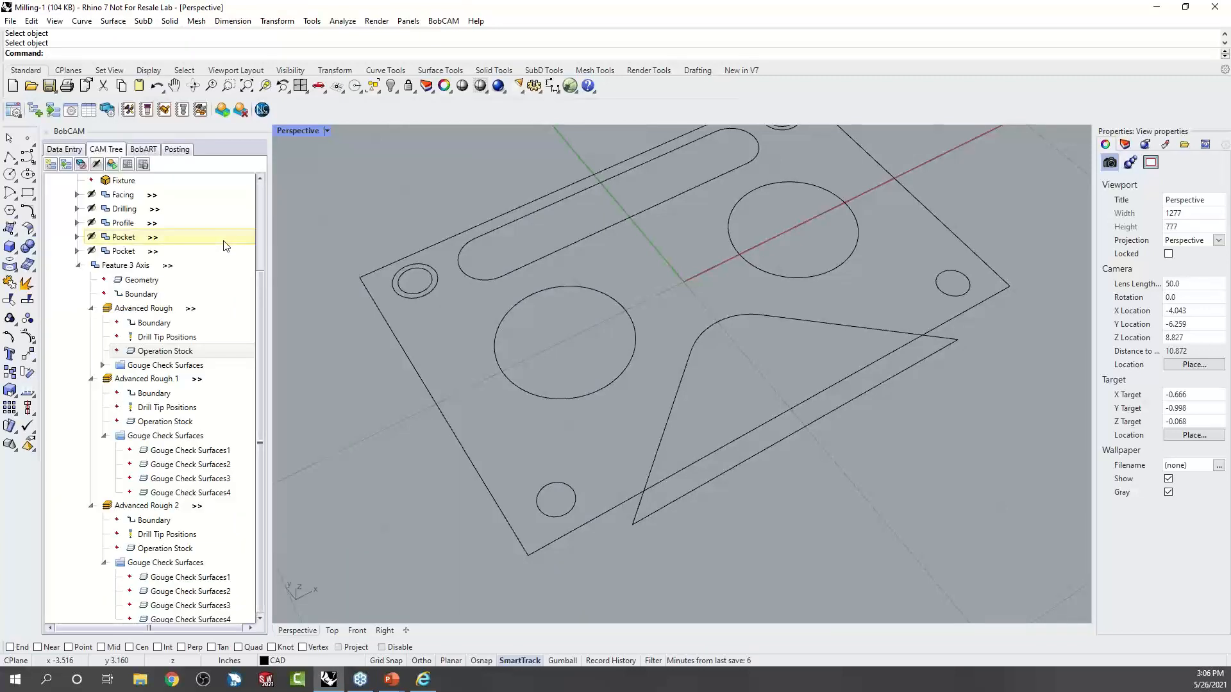
Collapse the Feature 3 Axis and Machine Setup - 1 branches in the CAM tree.
{"action": "left_click", "coordinate": [126, 265]}
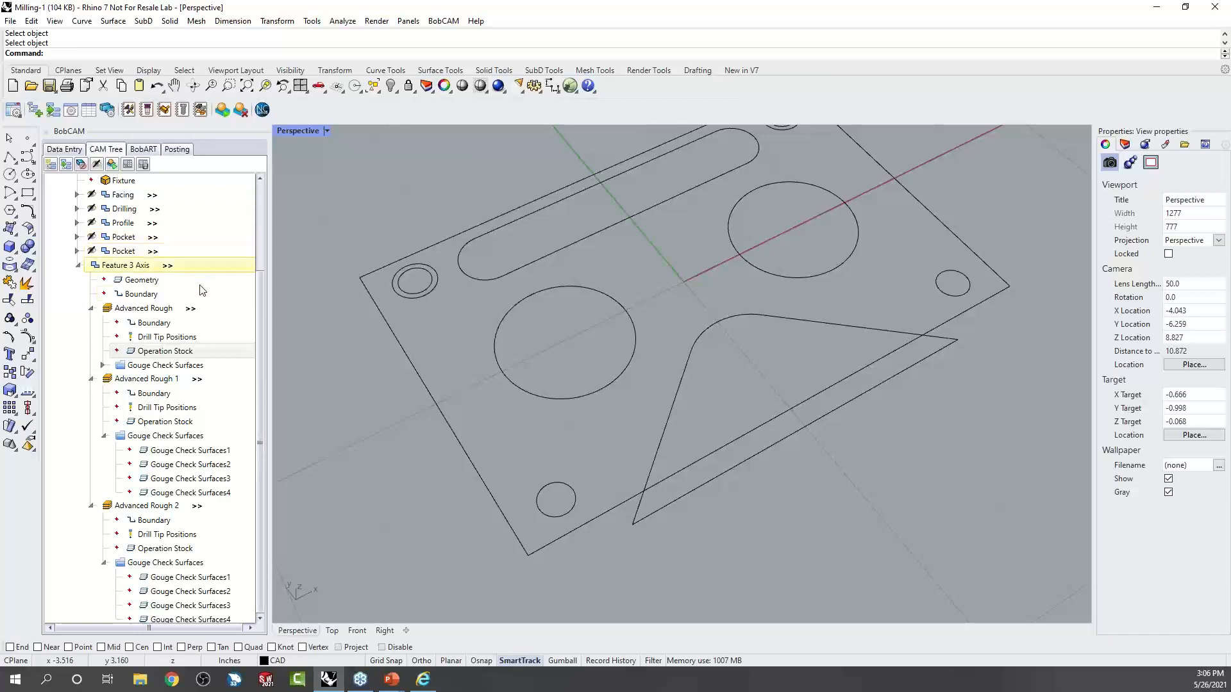
{"action": "left_click", "coordinate": [77, 265]}
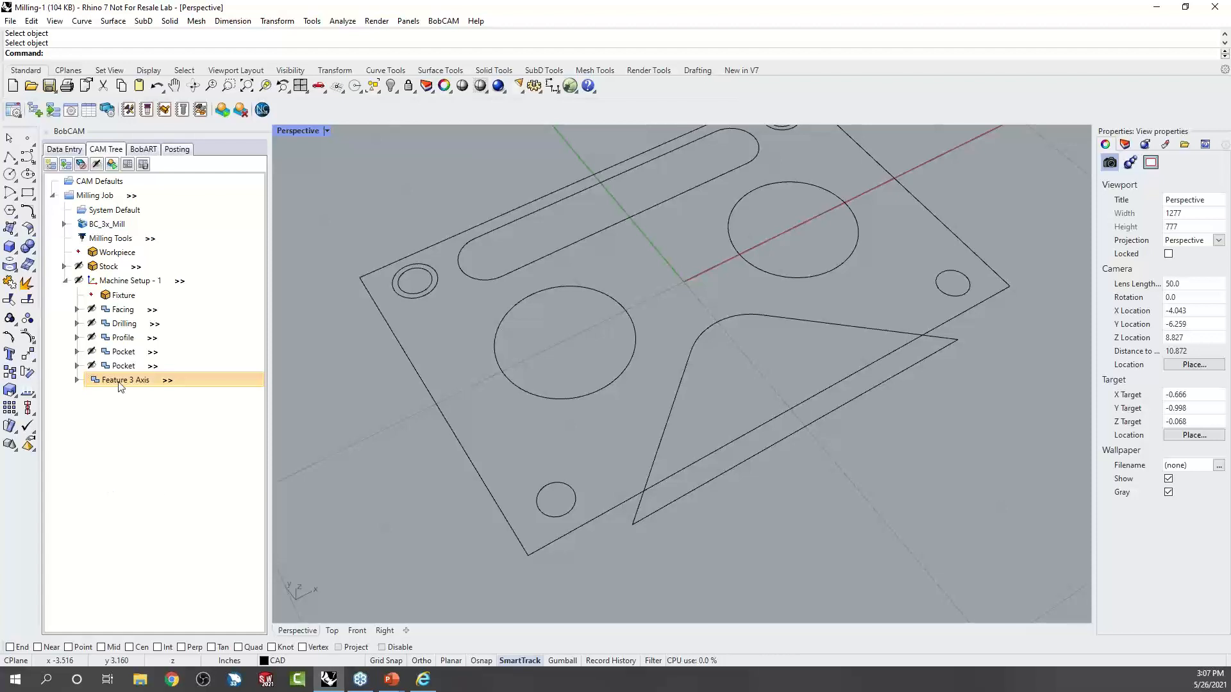
{"action": "left_click", "coordinate": [65, 282]}
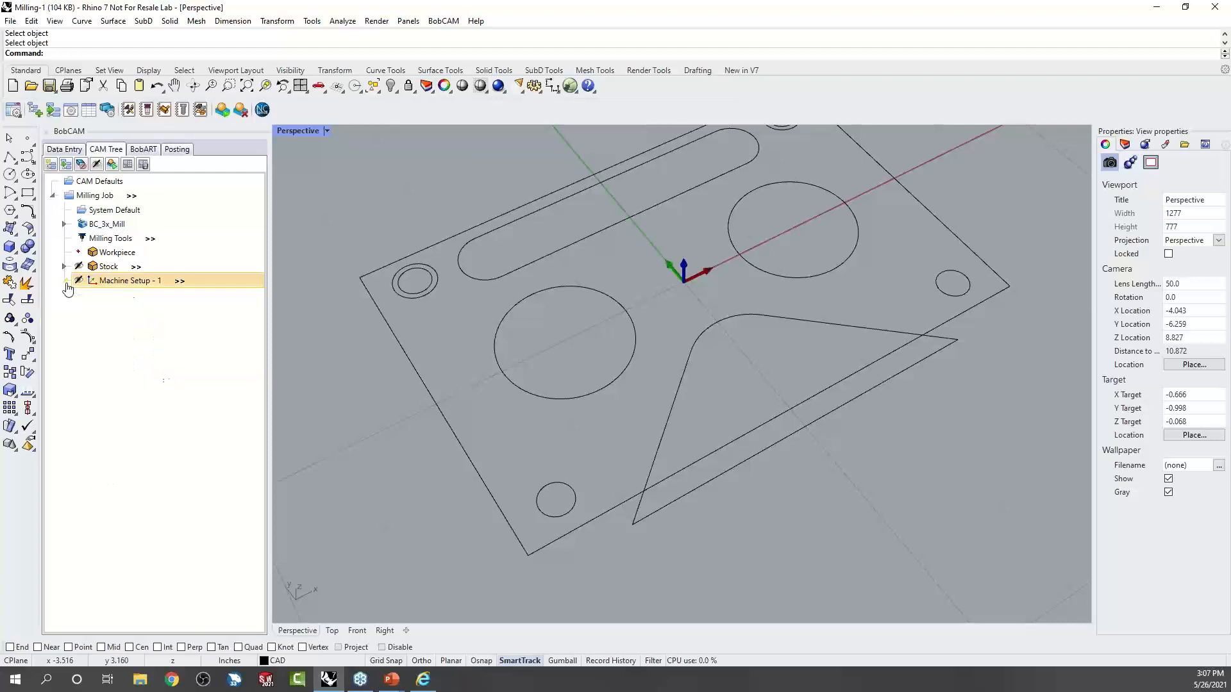
Start a Mill 4 Axis Rotary feature under Machine Setup - 1 and preview the 4 Axis Rotary, Advanced Rough and Advanced Finish strategies.
{"action": "right_click", "coordinate": [127, 285]}
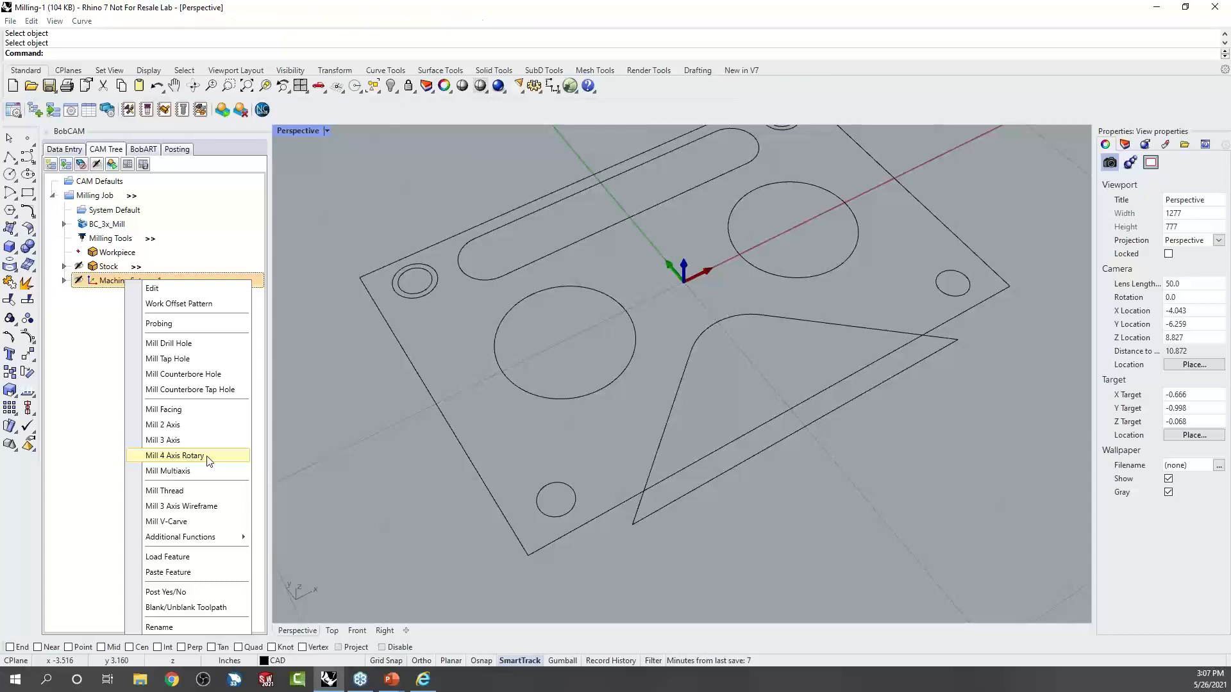
{"action": "left_click", "coordinate": [207, 456]}
{"action": "left_click", "coordinate": [413, 170]}
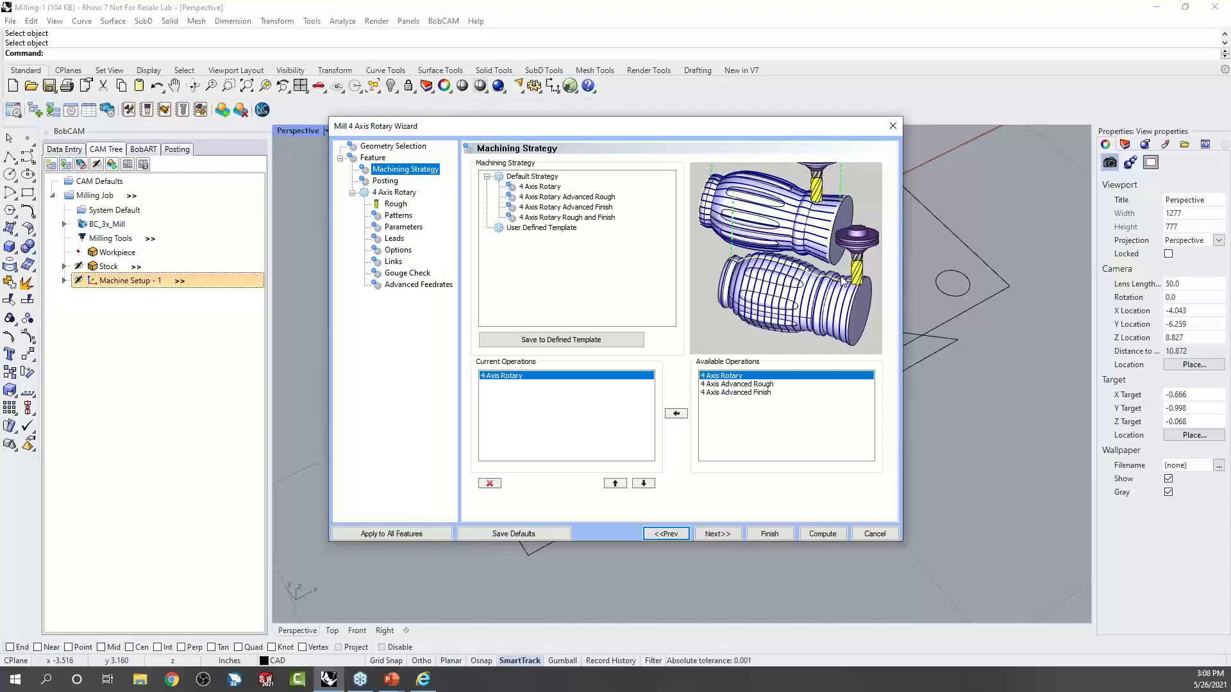
{"action": "left_click", "coordinate": [545, 187]}
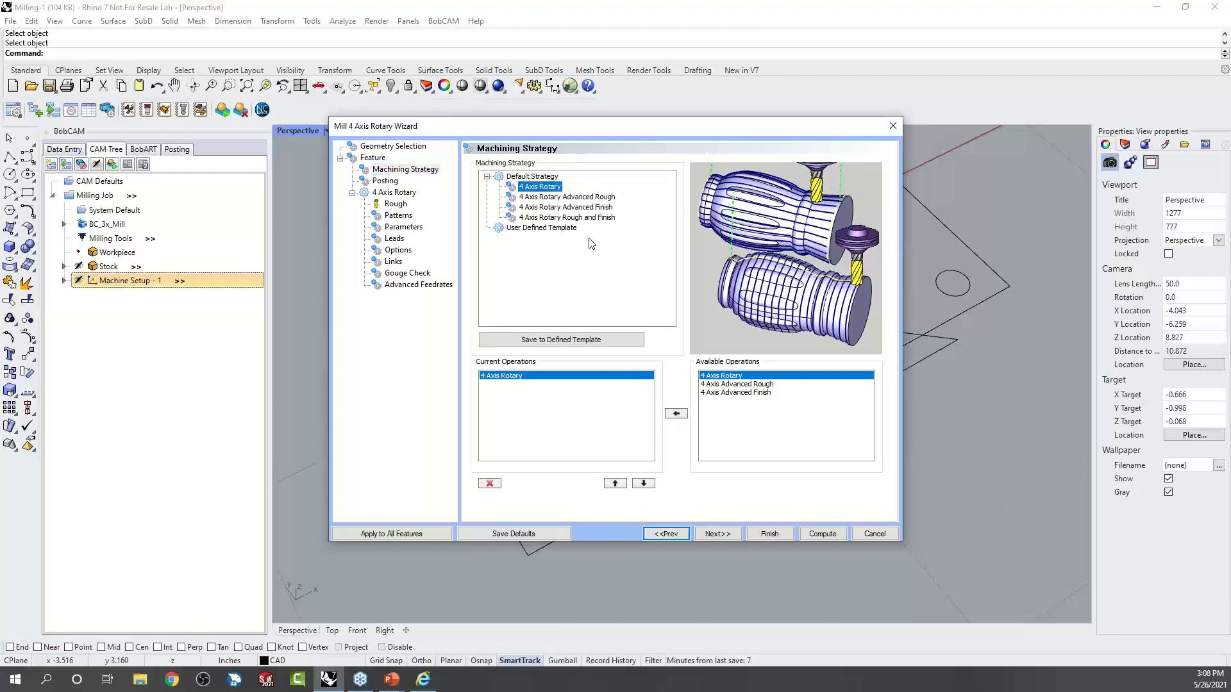
{"action": "left_click", "coordinate": [593, 198]}
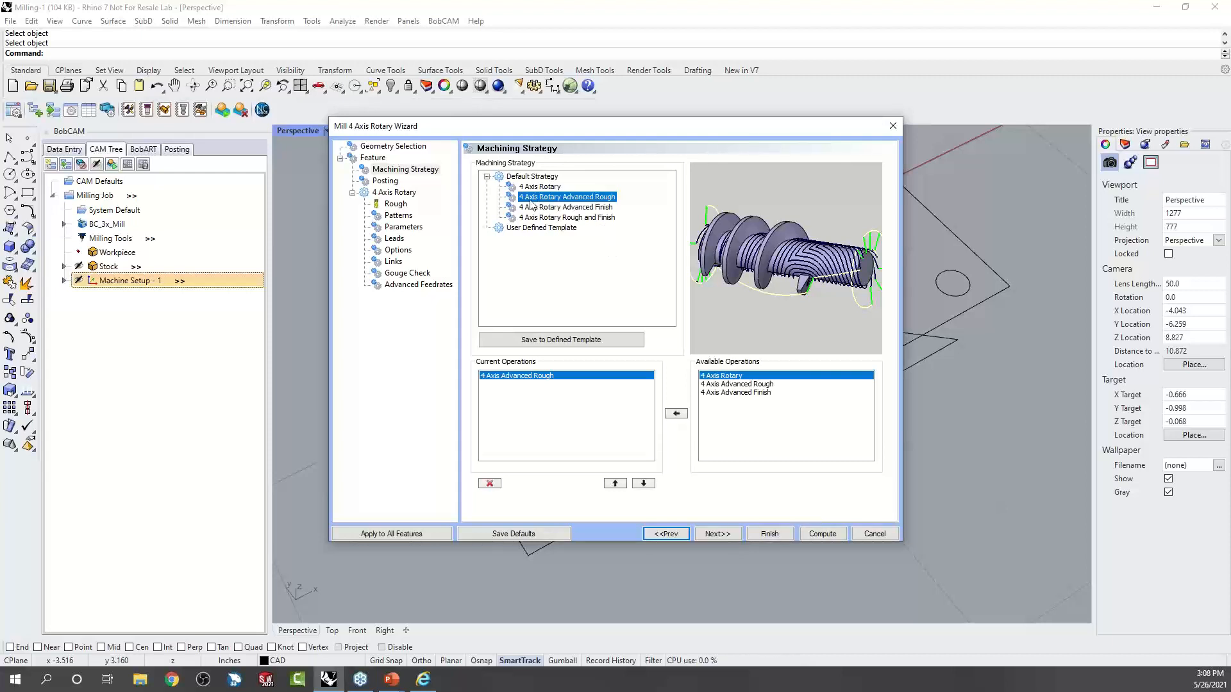
{"action": "left_click", "coordinate": [606, 207]}
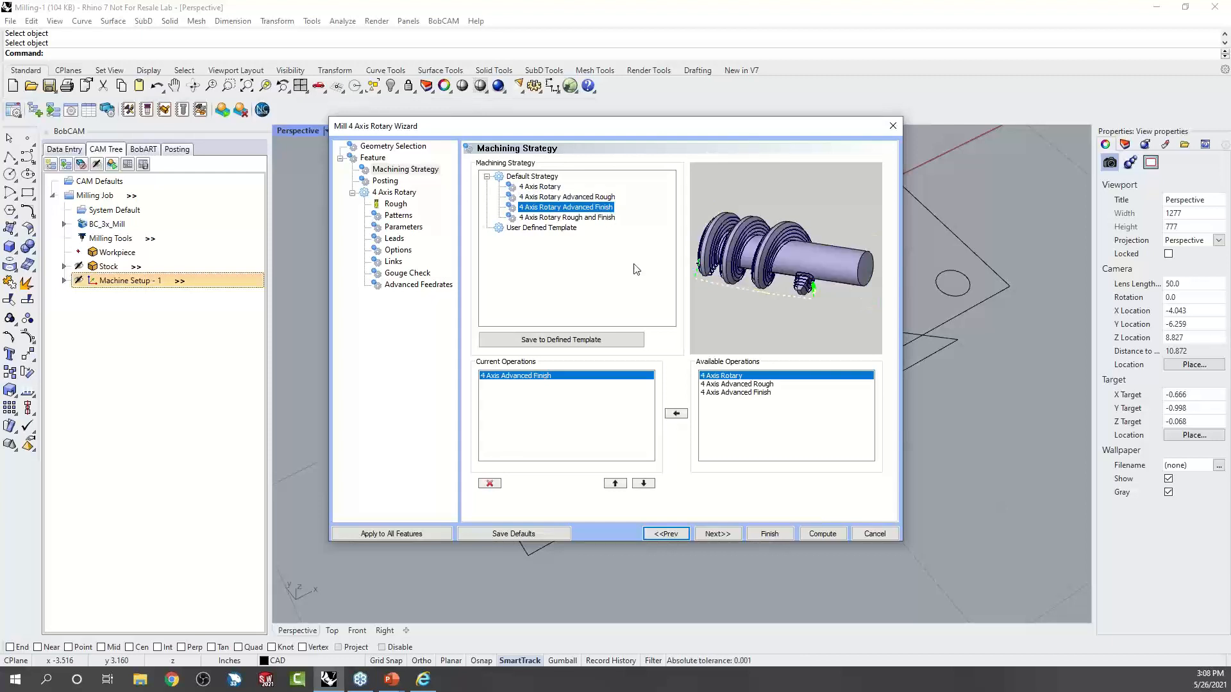
Compare the rotary strategies again, including 4 Axis Rotary Rough and Finish, and cancel the wizard.
{"action": "left_click", "coordinate": [612, 197]}
{"action": "left_click", "coordinate": [606, 207]}
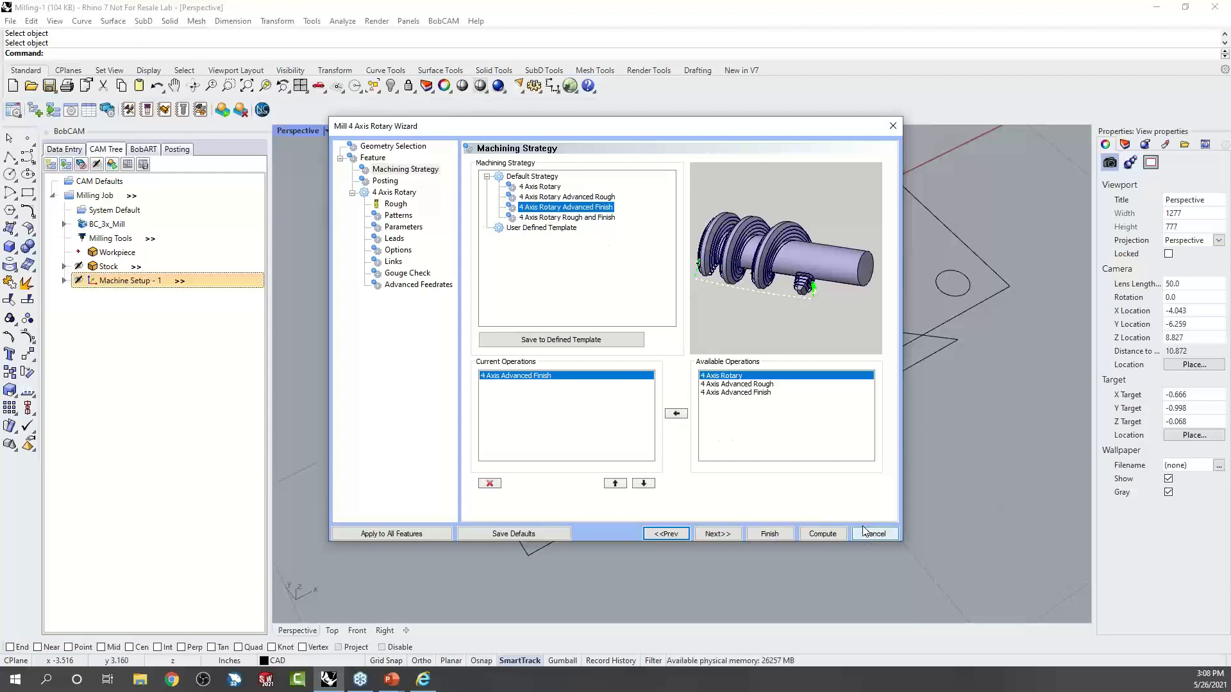
{"action": "left_click", "coordinate": [549, 188]}
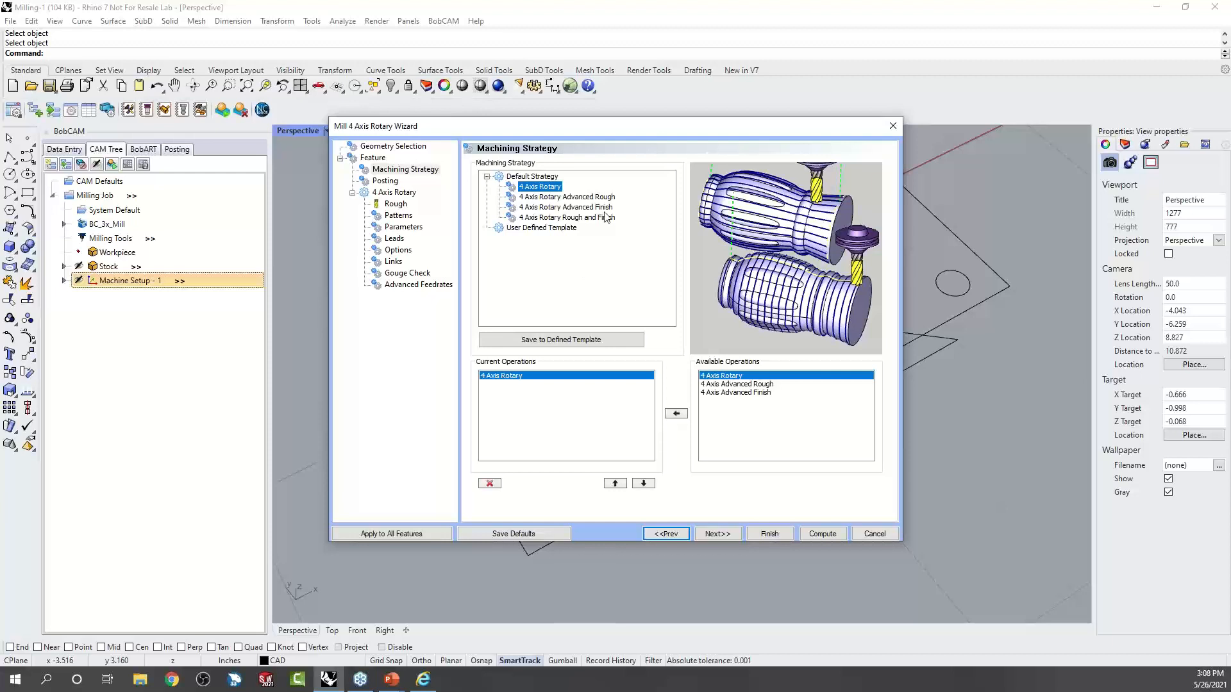
{"action": "left_click", "coordinate": [580, 207]}
{"action": "left_click", "coordinate": [593, 218]}
{"action": "left_click", "coordinate": [546, 187]}
{"action": "left_click", "coordinate": [875, 536]}
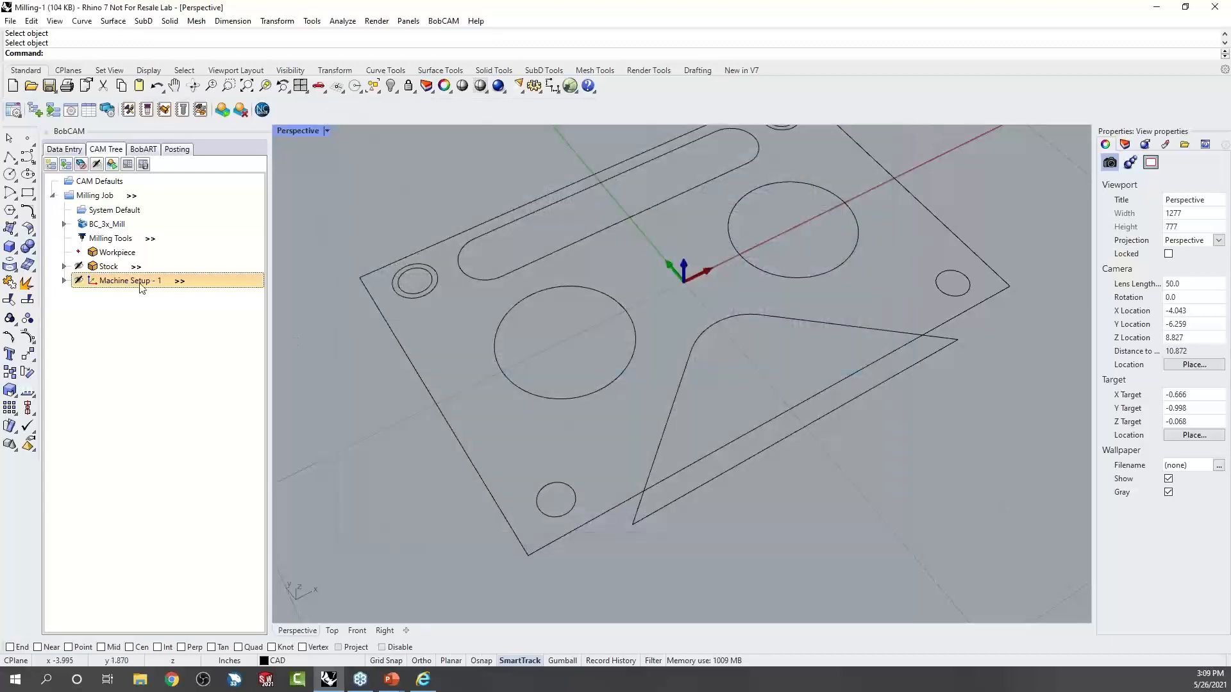
Add an Index to Machine Setup - 1 and check which machining features can be added under the Index System.
{"action": "right_click", "coordinate": [140, 284]}
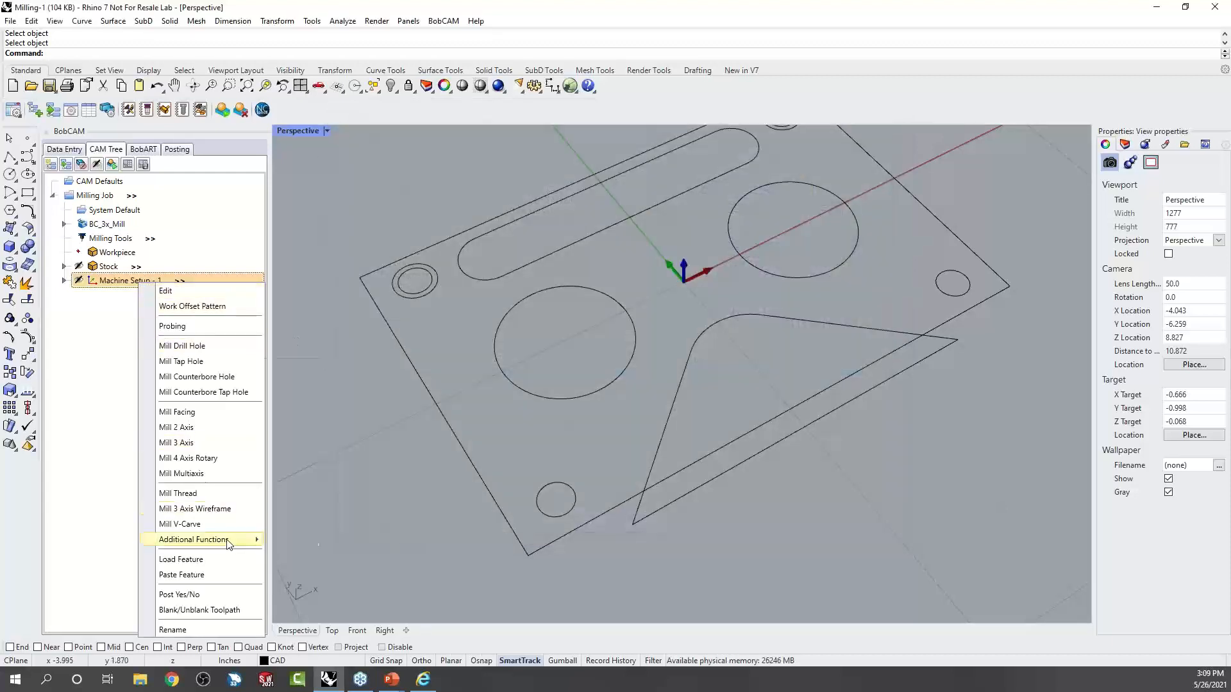
{"action": "mouse_move", "coordinate": [238, 541]}
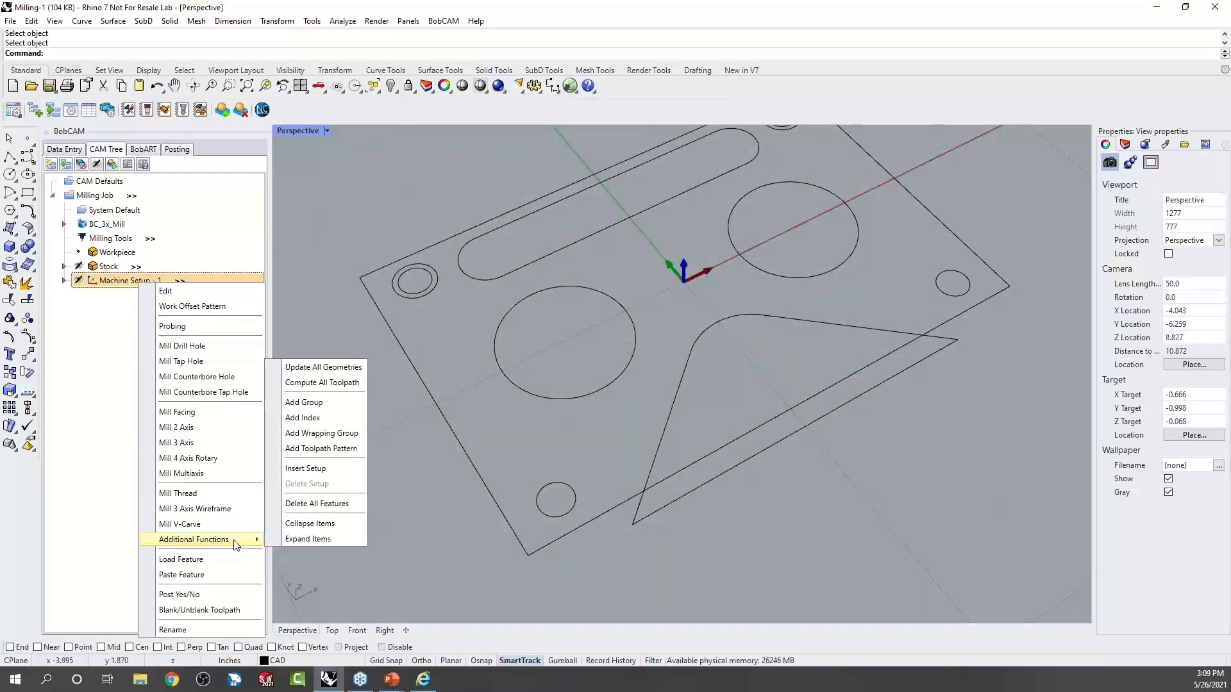
{"action": "left_click", "coordinate": [341, 418]}
{"action": "left_click", "coordinate": [142, 319]}
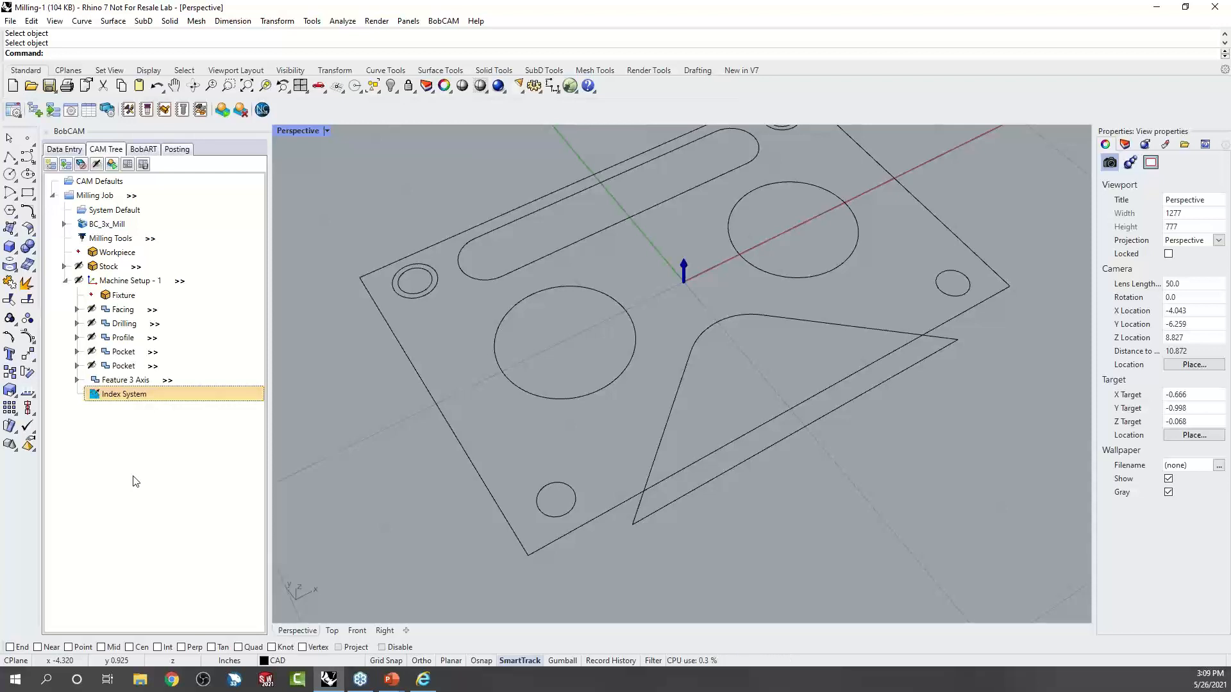
{"action": "right_click", "coordinate": [135, 395]}
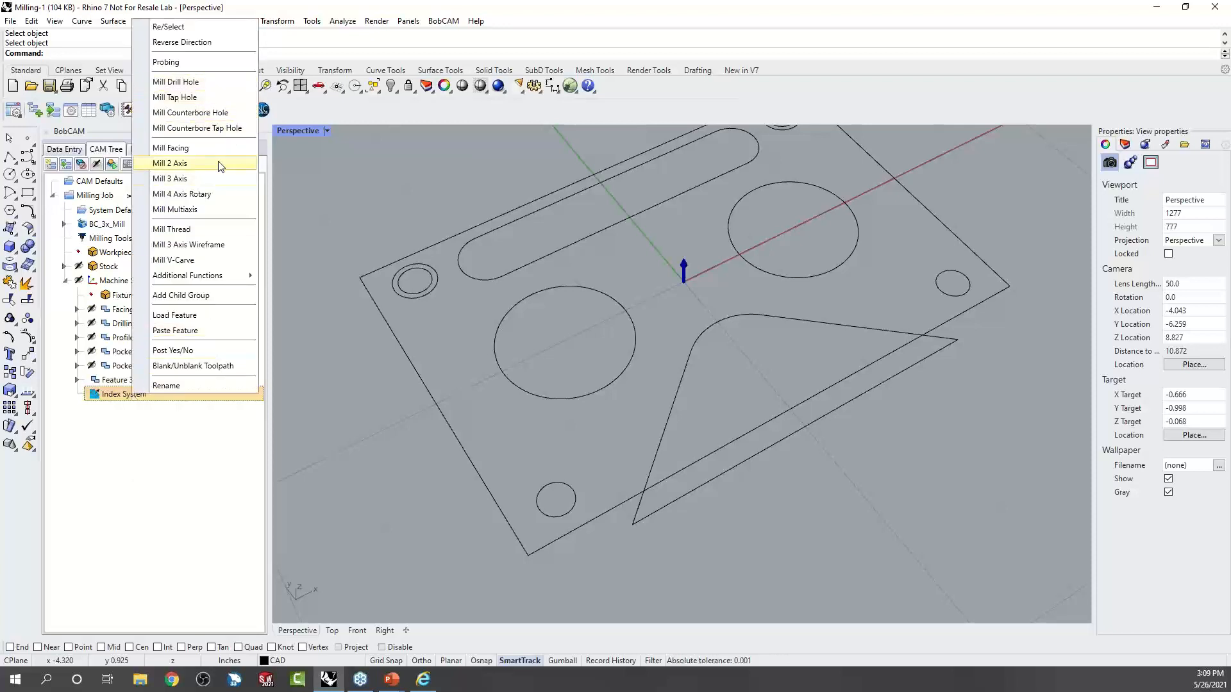
{"action": "left_click", "coordinate": [154, 469]}
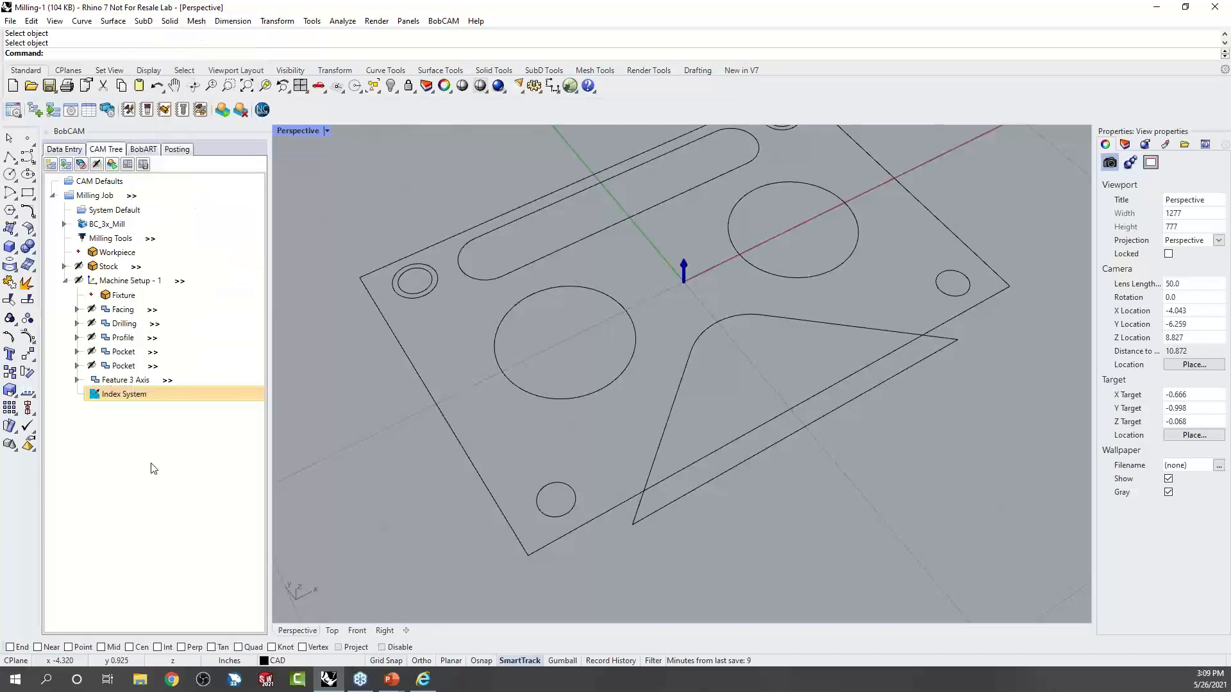
Start a Mill 4 Axis Rotary feature under Machine Setup - 1 with the 4 Axis Rotary strategy and proceed to its Posting page.
{"action": "right_click", "coordinate": [142, 282]}
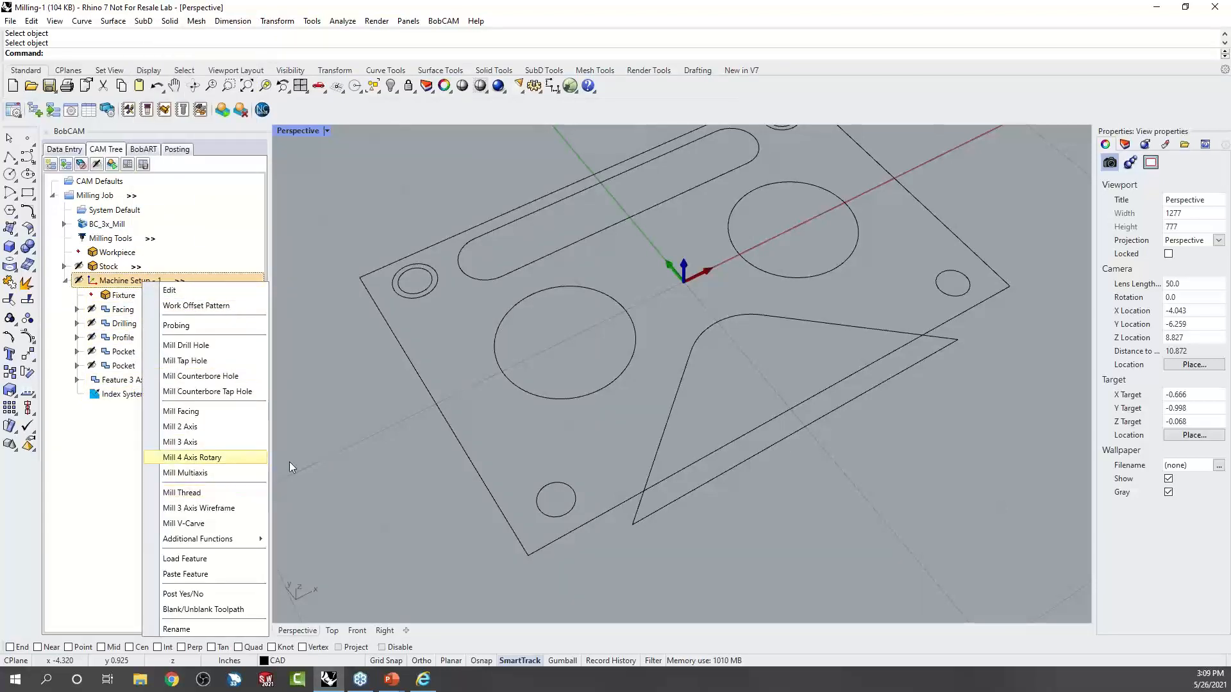
{"action": "left_click", "coordinate": [240, 457]}
{"action": "left_click", "coordinate": [406, 170]}
{"action": "left_click", "coordinate": [540, 187]}
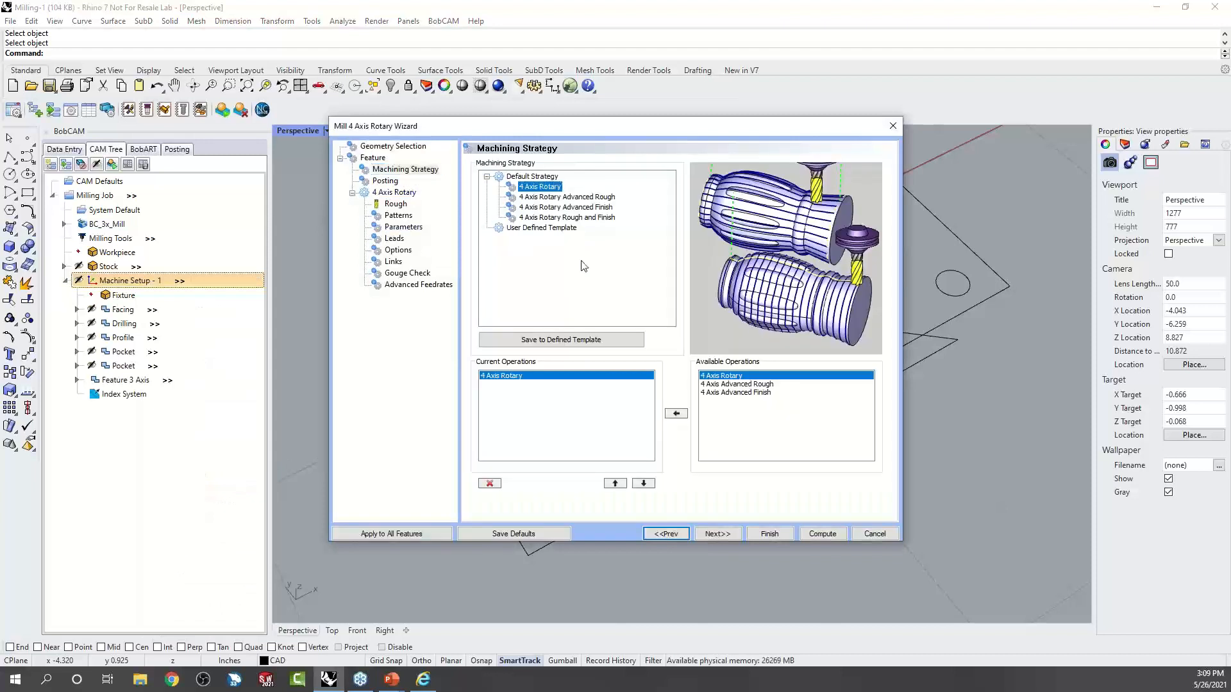
{"action": "left_click", "coordinate": [722, 533]}
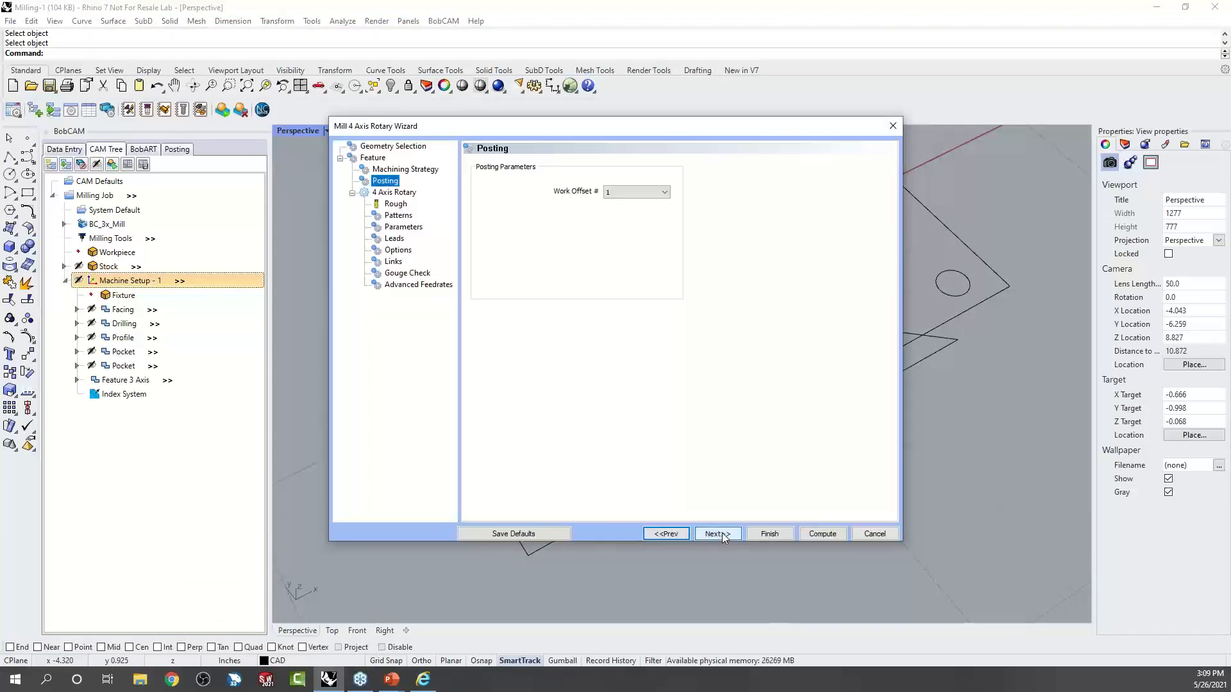
Set the rotary cut pattern to Spiral with the Around style, and the angular start/end to Cut Interval.
{"action": "left_click", "coordinate": [398, 216]}
{"action": "left_click", "coordinate": [644, 189]}
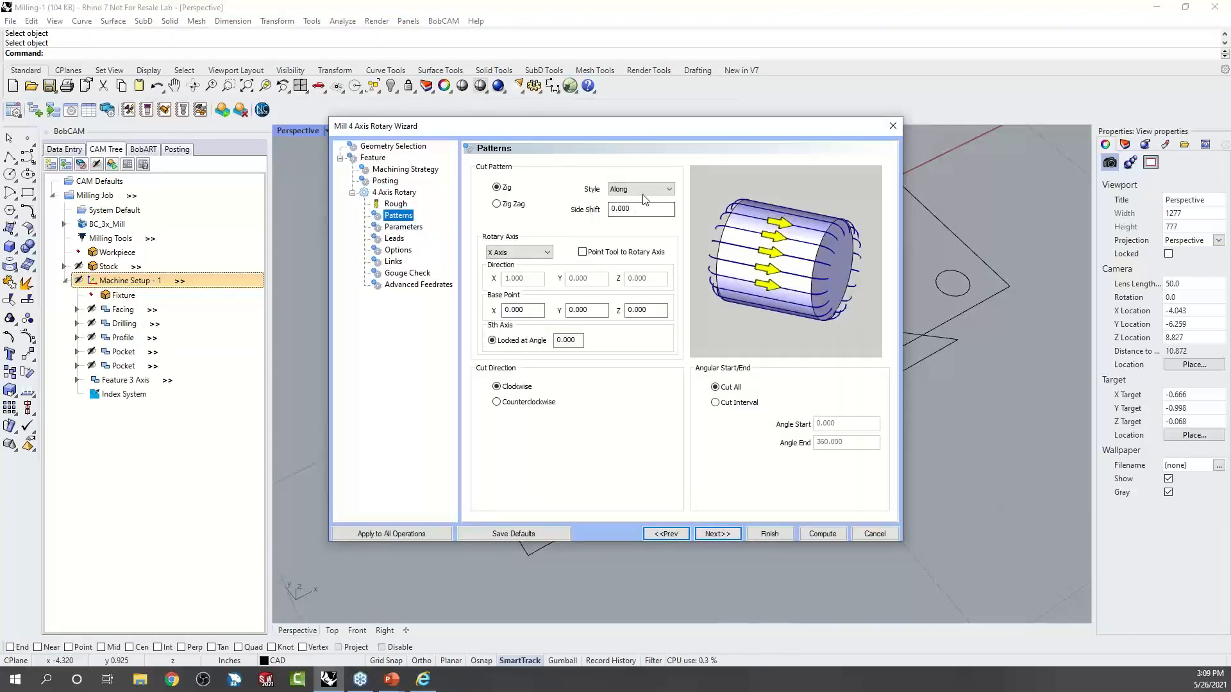
{"action": "left_click", "coordinate": [635, 200]}
{"action": "left_click", "coordinate": [640, 189]}
{"action": "left_click", "coordinate": [635, 210]}
{"action": "left_click", "coordinate": [497, 204]}
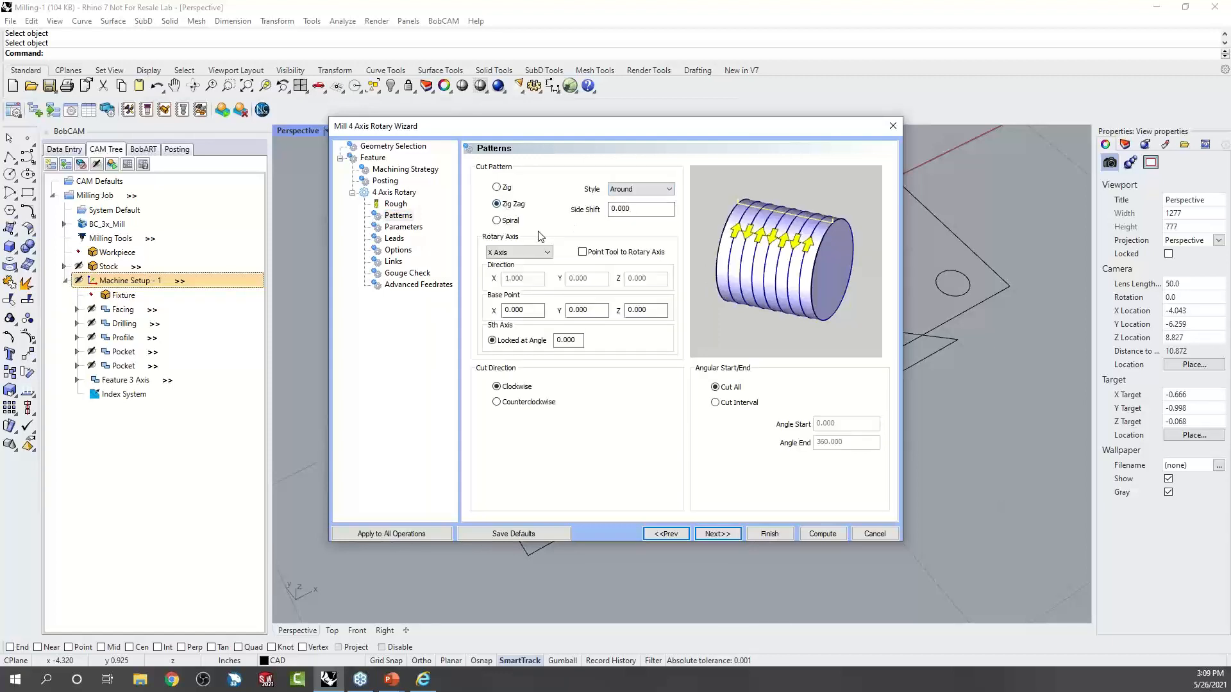
{"action": "left_click", "coordinate": [498, 221]}
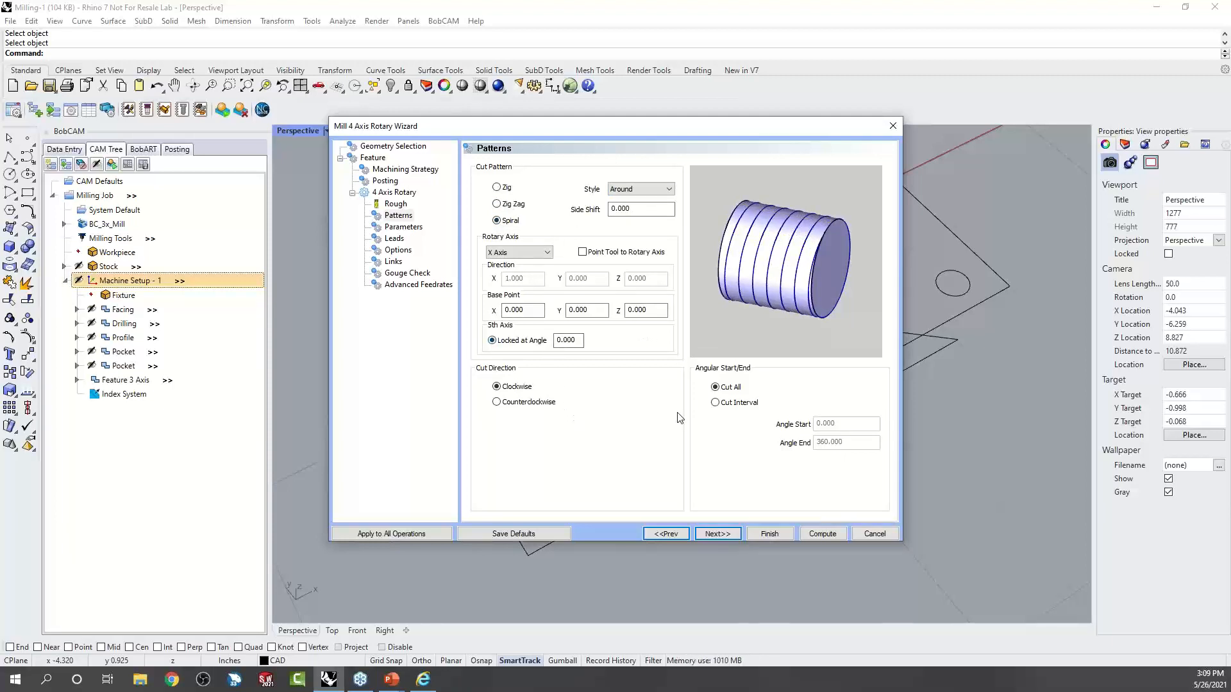
{"action": "left_click", "coordinate": [717, 403]}
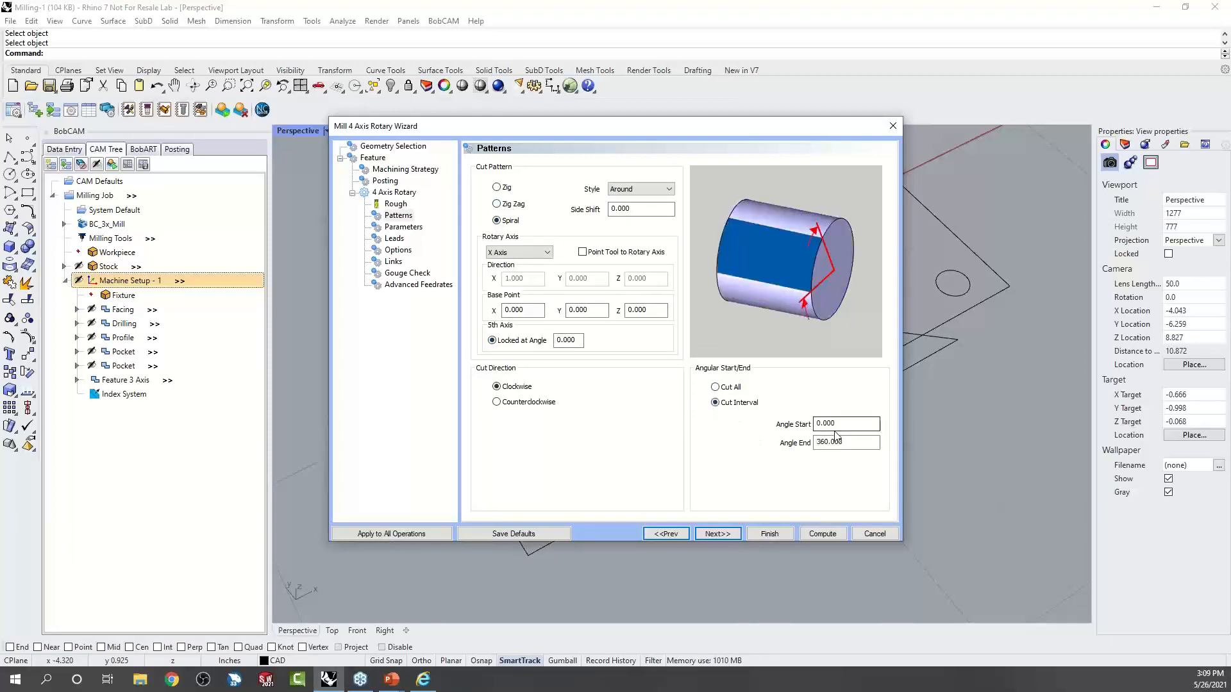
Enable Adaptive Stepover in the rotary operation's parameters, and try Multiple Passes before switching it off again.
{"action": "left_click", "coordinate": [411, 228]}
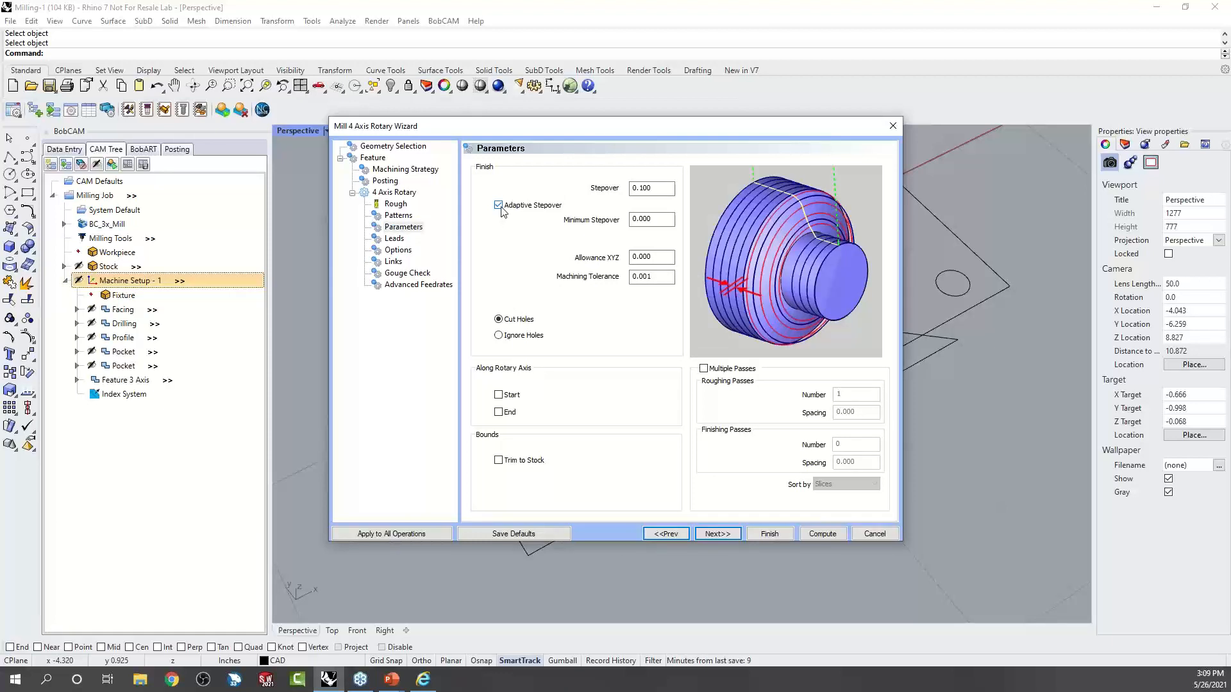
{"action": "left_click", "coordinate": [704, 369]}
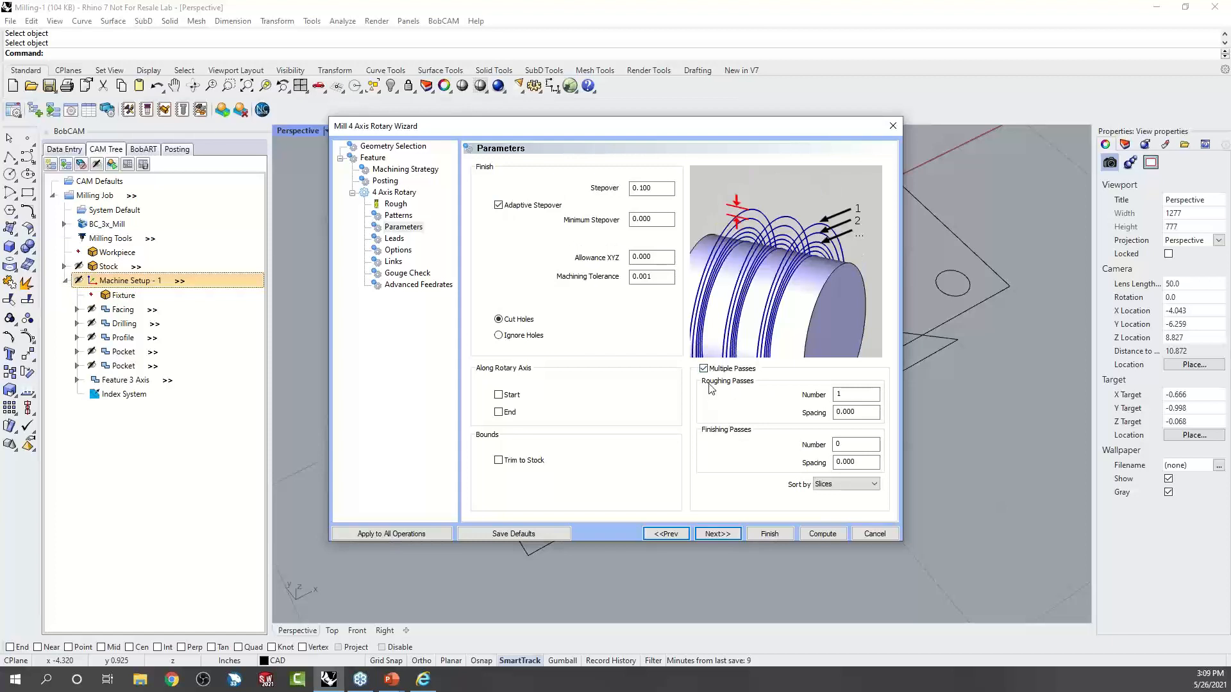
{"action": "left_click", "coordinate": [703, 368]}
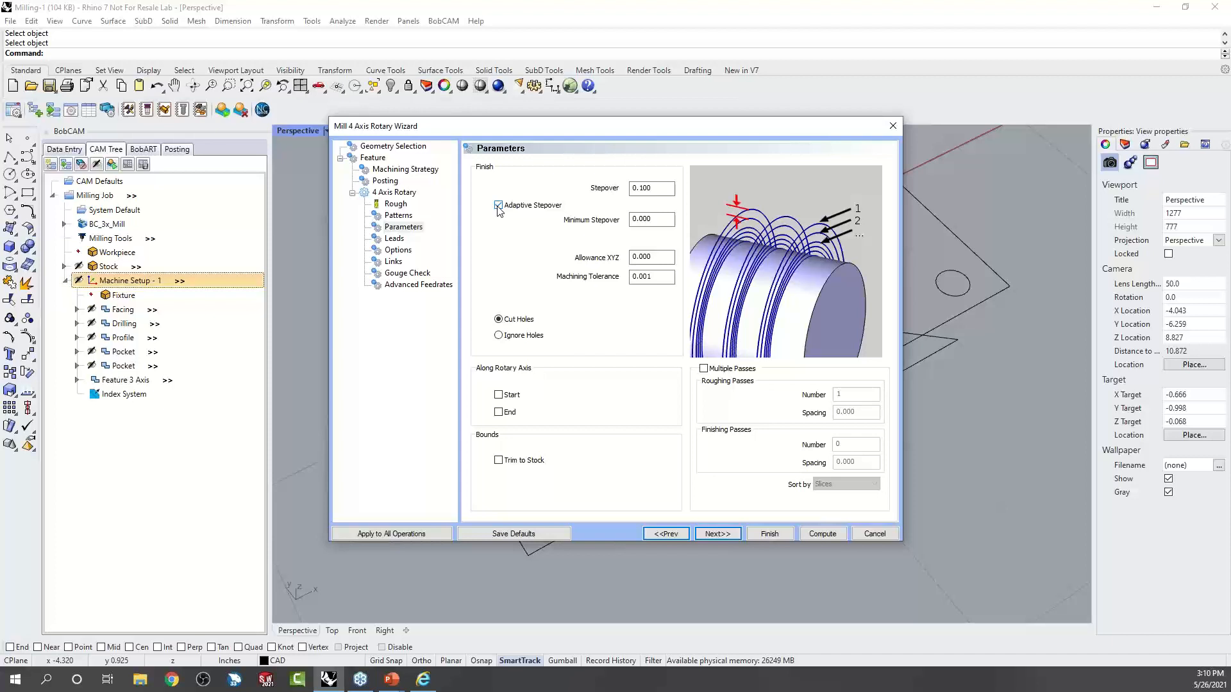
Try the Start and End limits along the rotary axis, switch both off again, and finish the 4 Axis Rotary feature.
{"action": "left_click", "coordinate": [499, 395]}
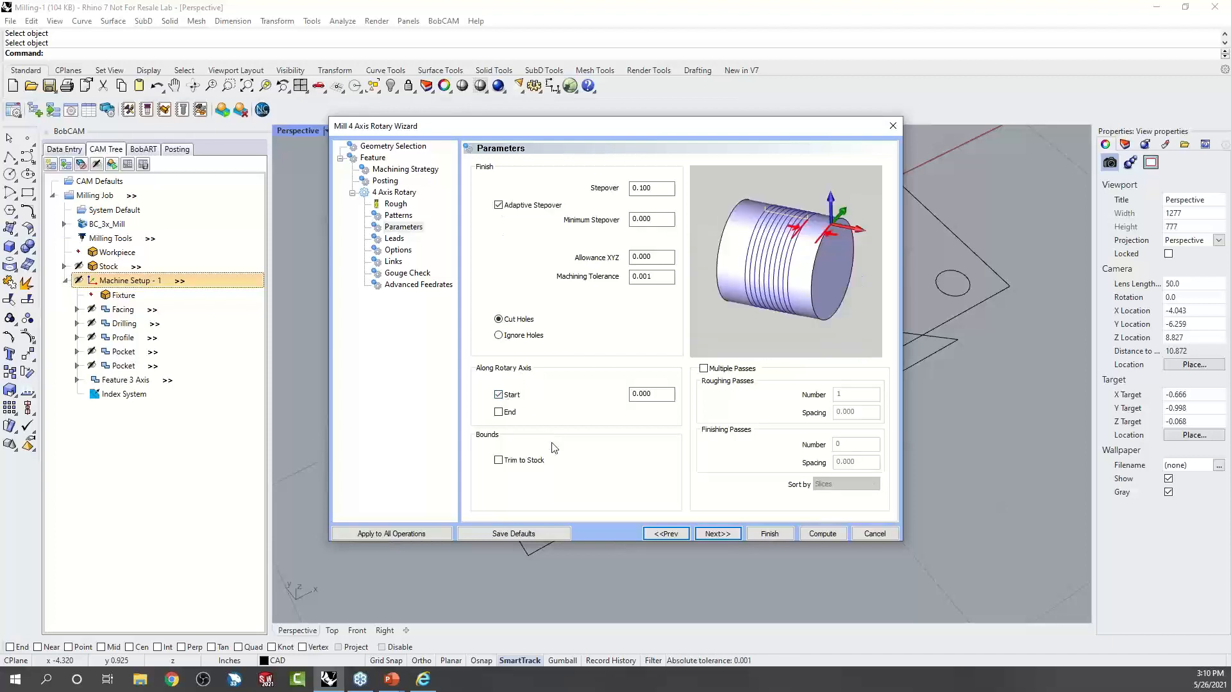
{"action": "left_click", "coordinate": [498, 412]}
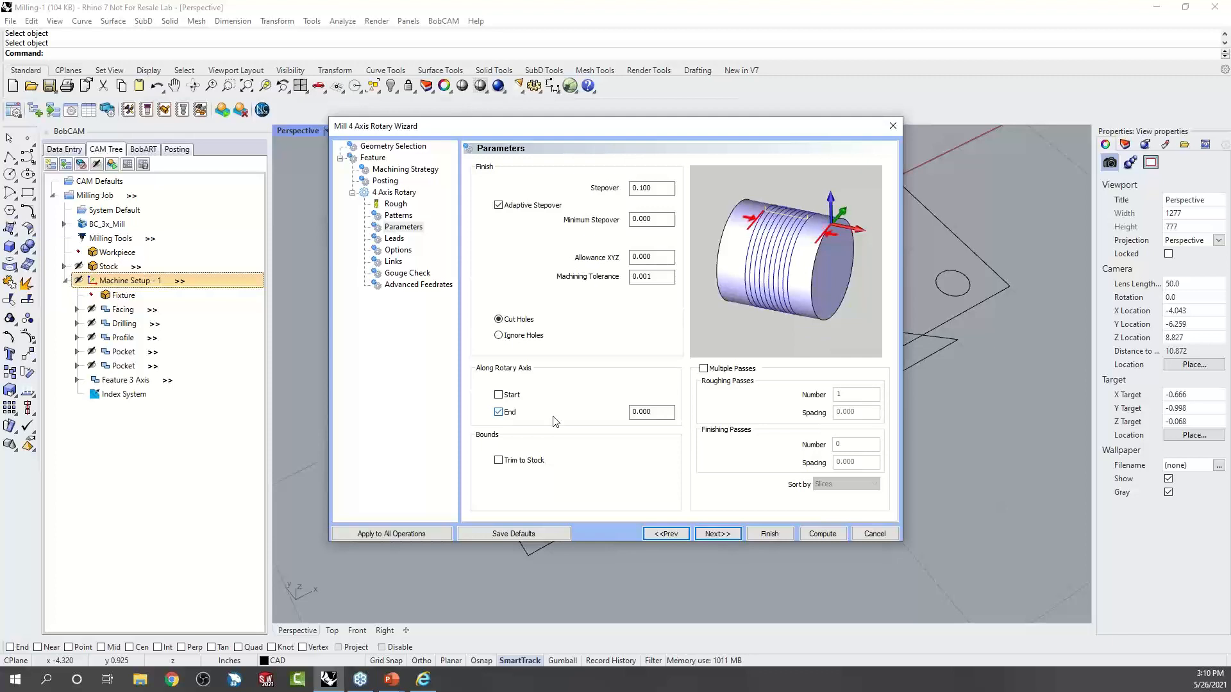
{"action": "left_click", "coordinate": [499, 396]}
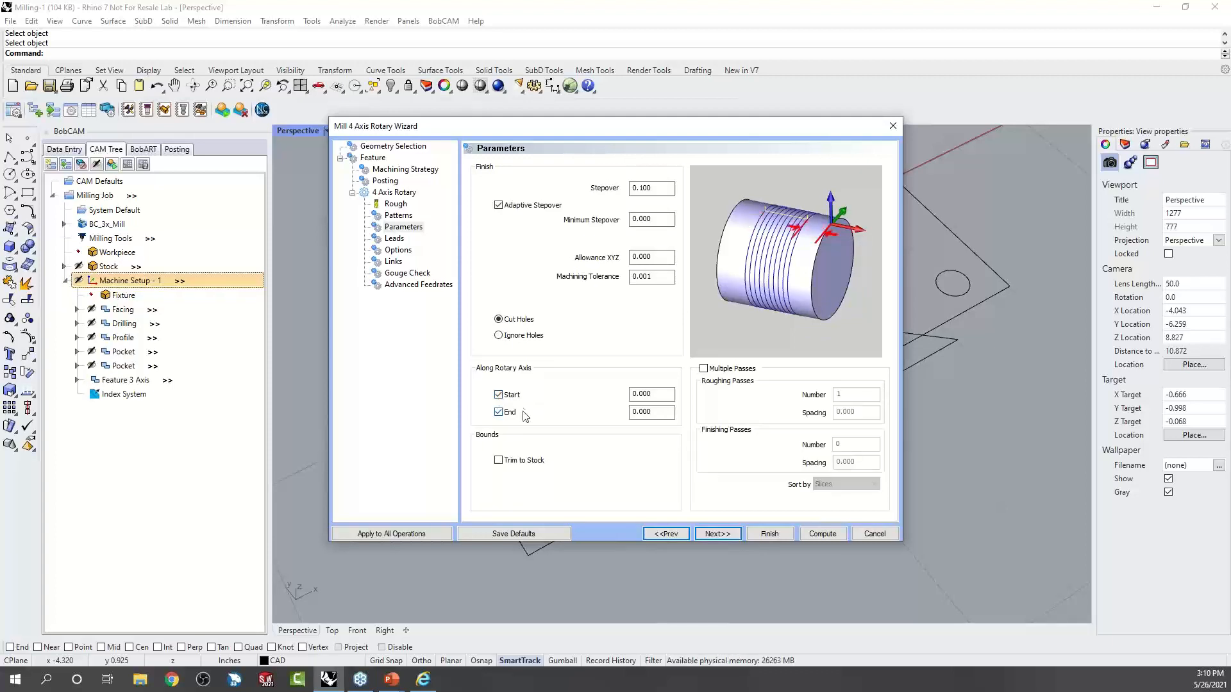
{"action": "left_click", "coordinate": [499, 395]}
{"action": "left_click", "coordinate": [498, 412]}
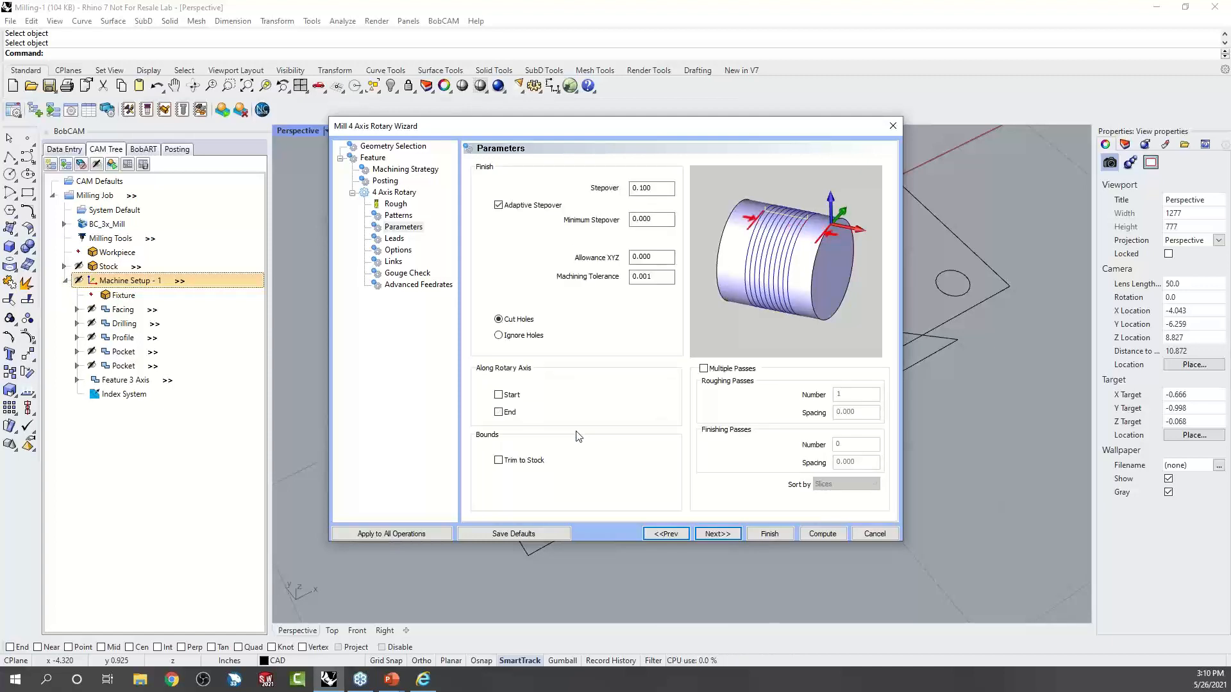
{"action": "left_click", "coordinate": [769, 534]}
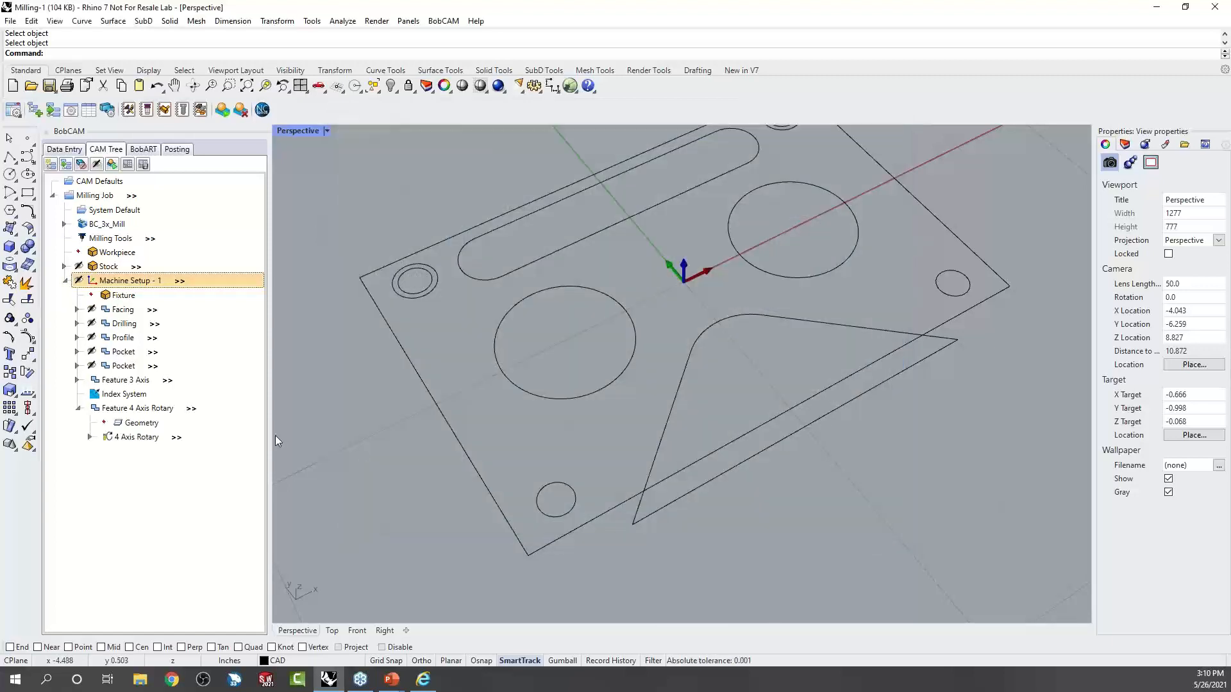
Add a Wrapping Group around the X Axis to Machine Setup - 1, keeping its default settings, and select the Index System.
{"action": "right_click", "coordinate": [137, 284]}
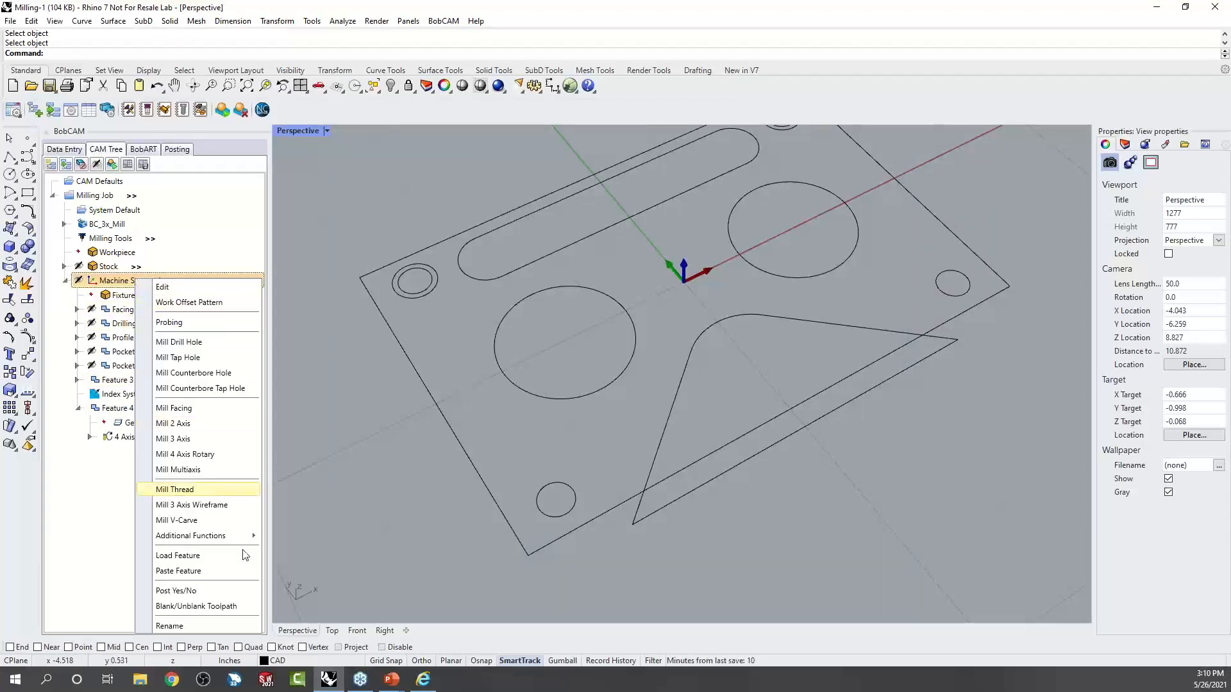
{"action": "mouse_move", "coordinate": [235, 539]}
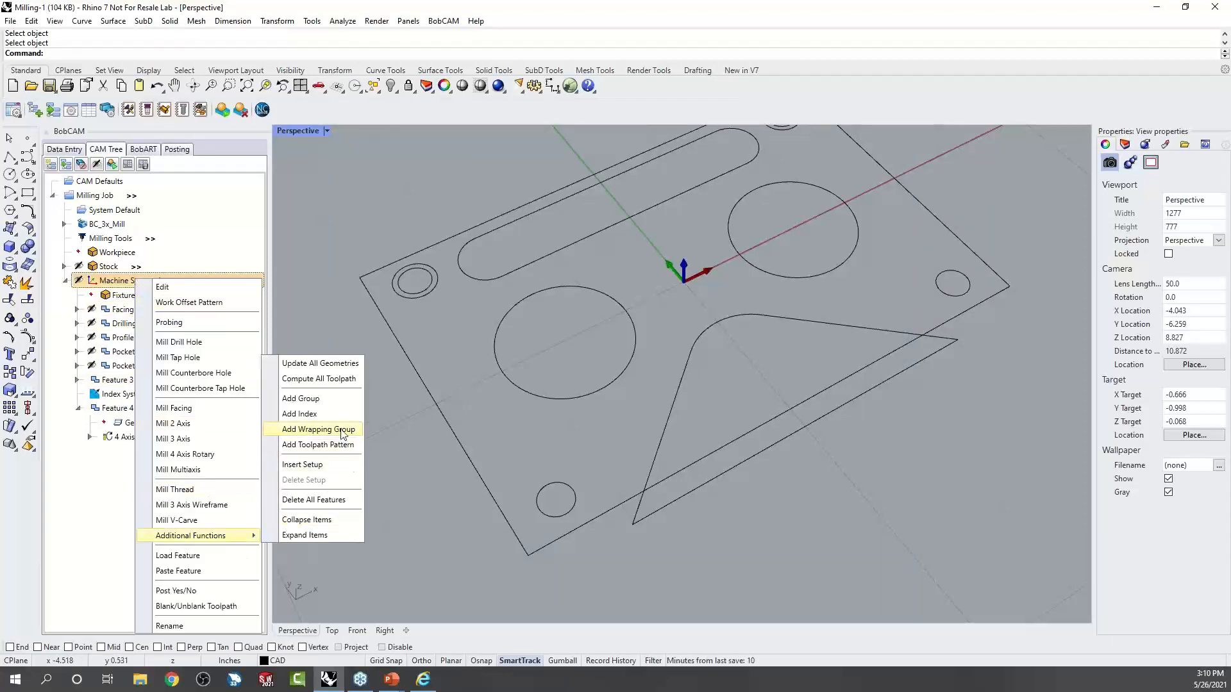
{"action": "left_click", "coordinate": [319, 429]}
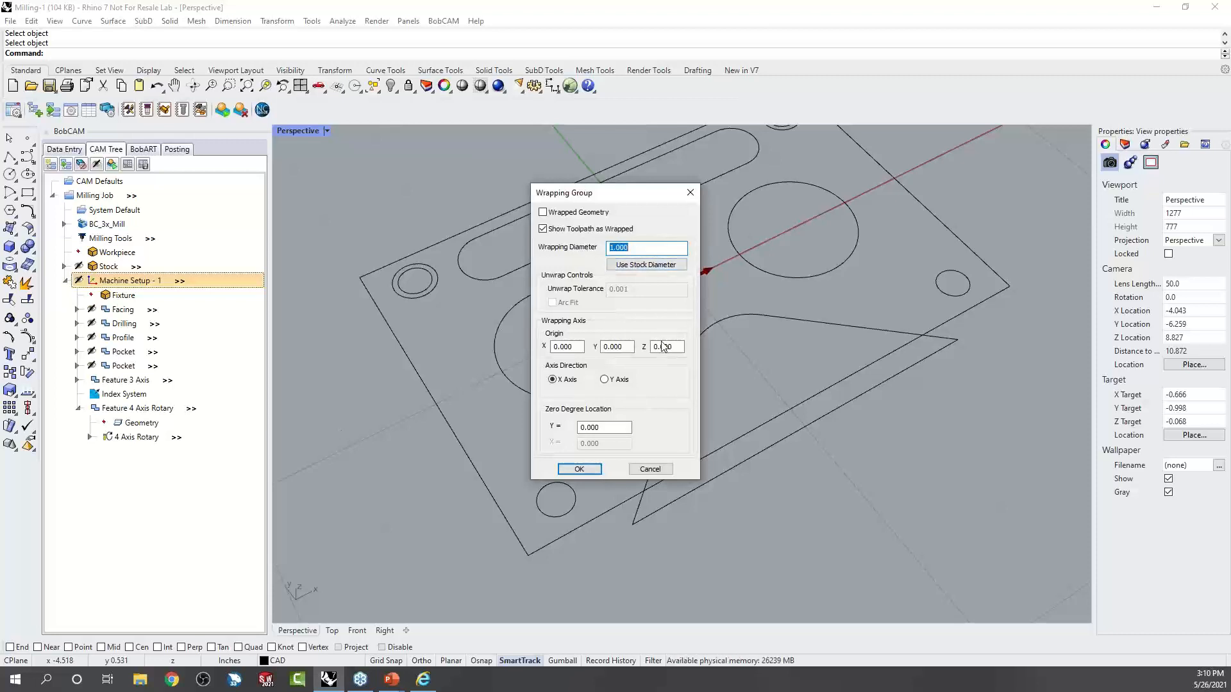
{"action": "left_click", "coordinate": [591, 472]}
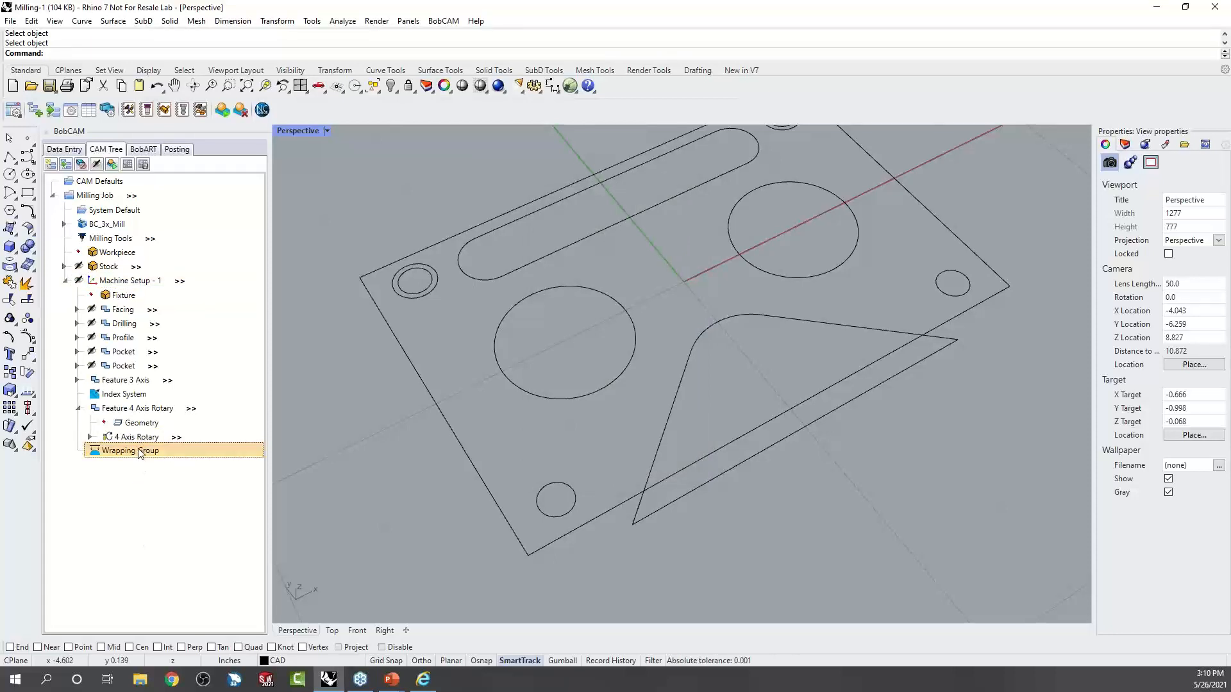
{"action": "left_click", "coordinate": [170, 411]}
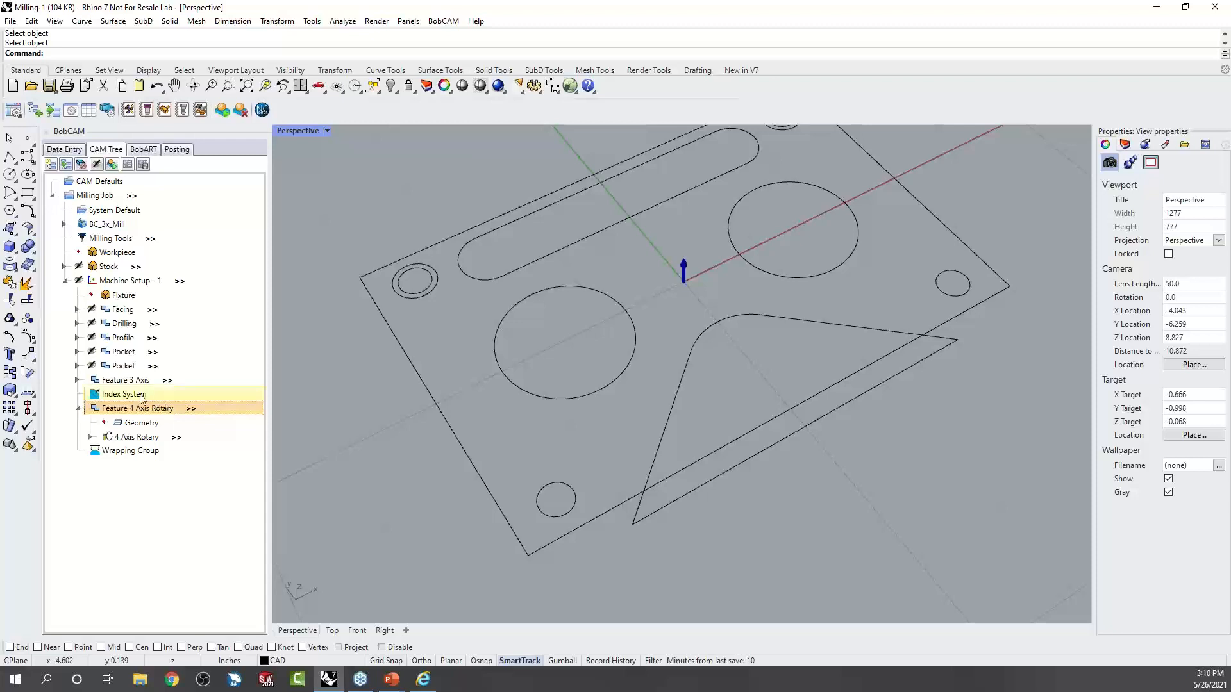
{"action": "left_click", "coordinate": [141, 396]}
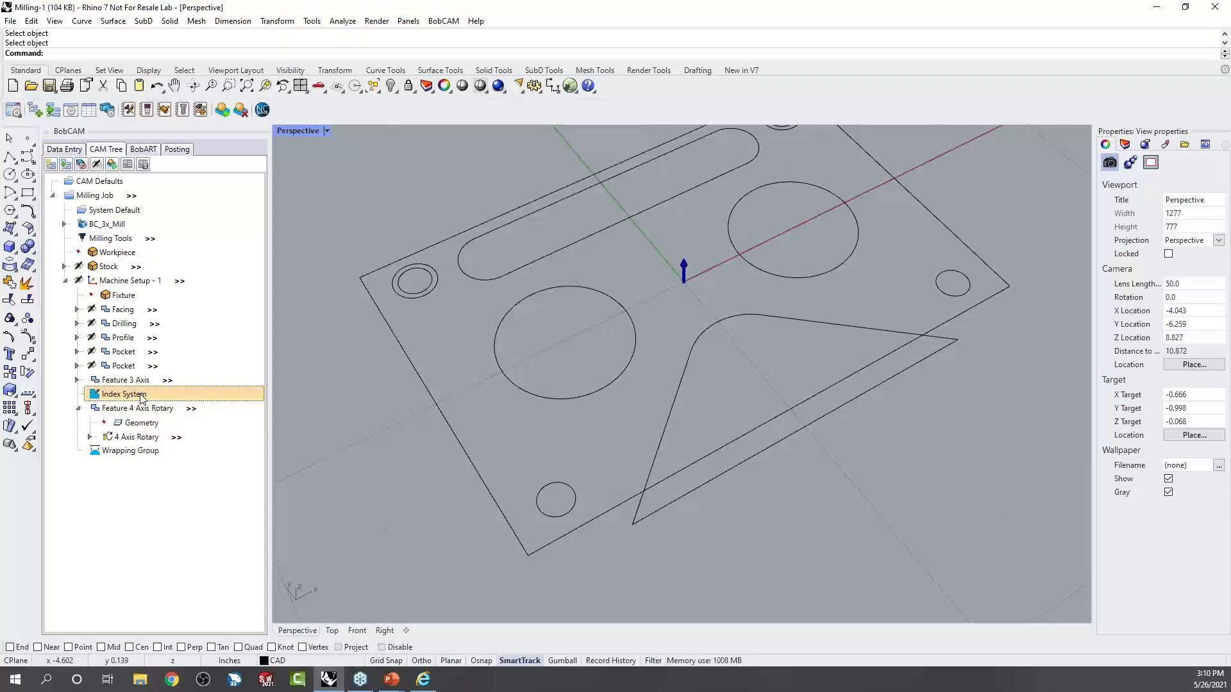